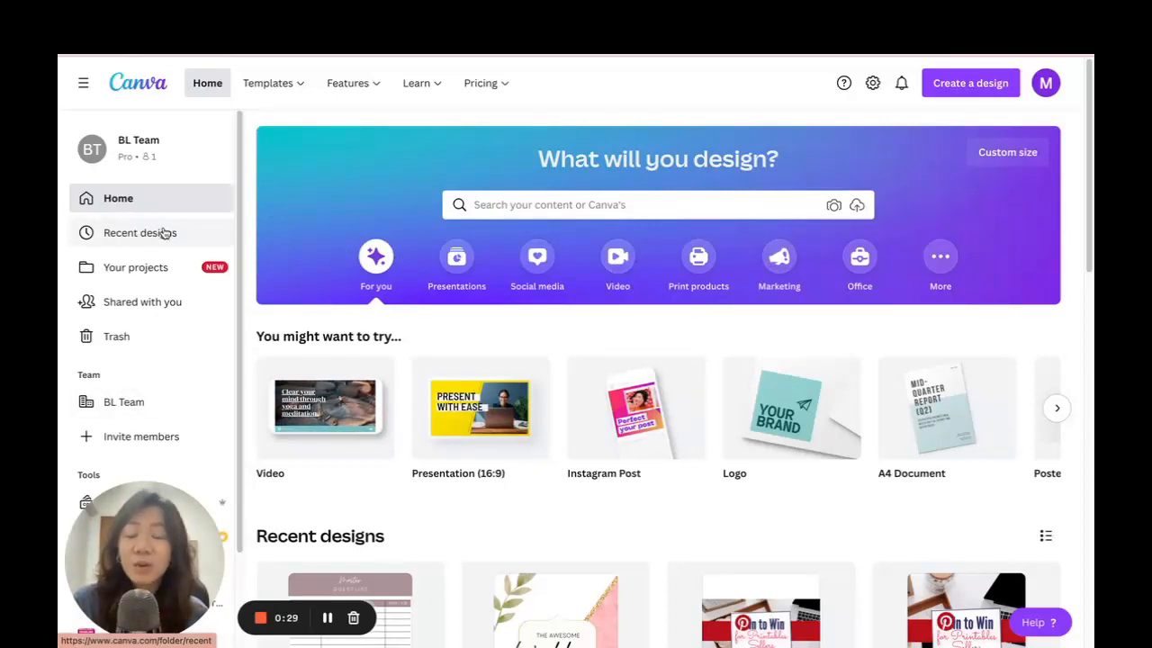
scroll(557, 254, "down", 3)
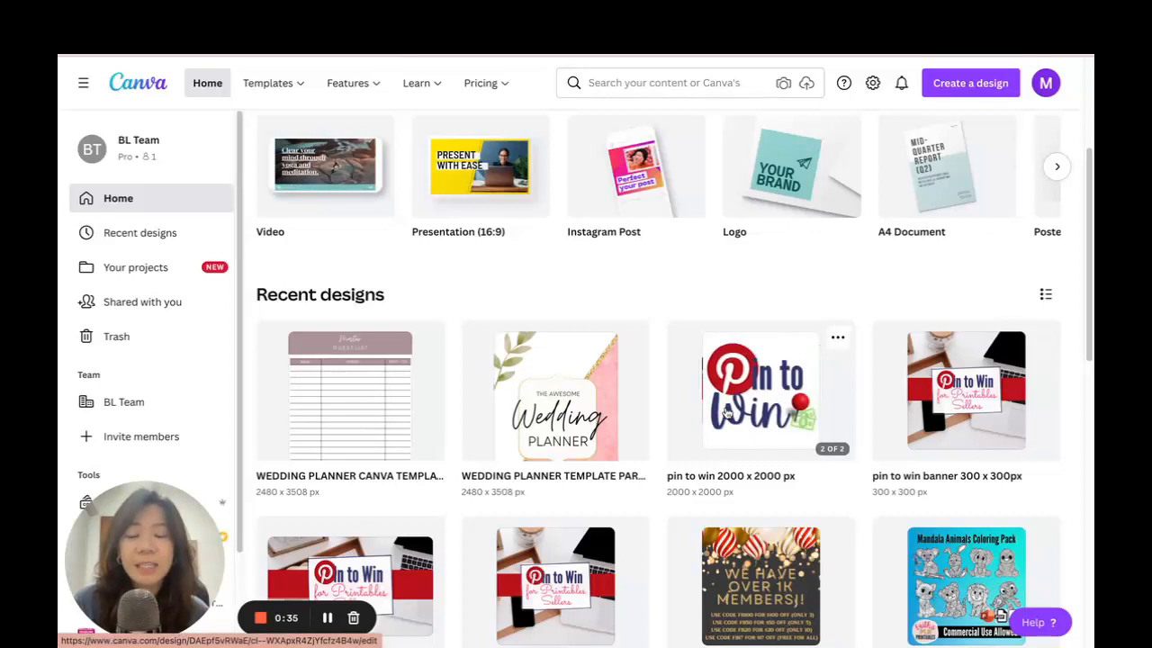
scroll(132, 301, "down", 2)
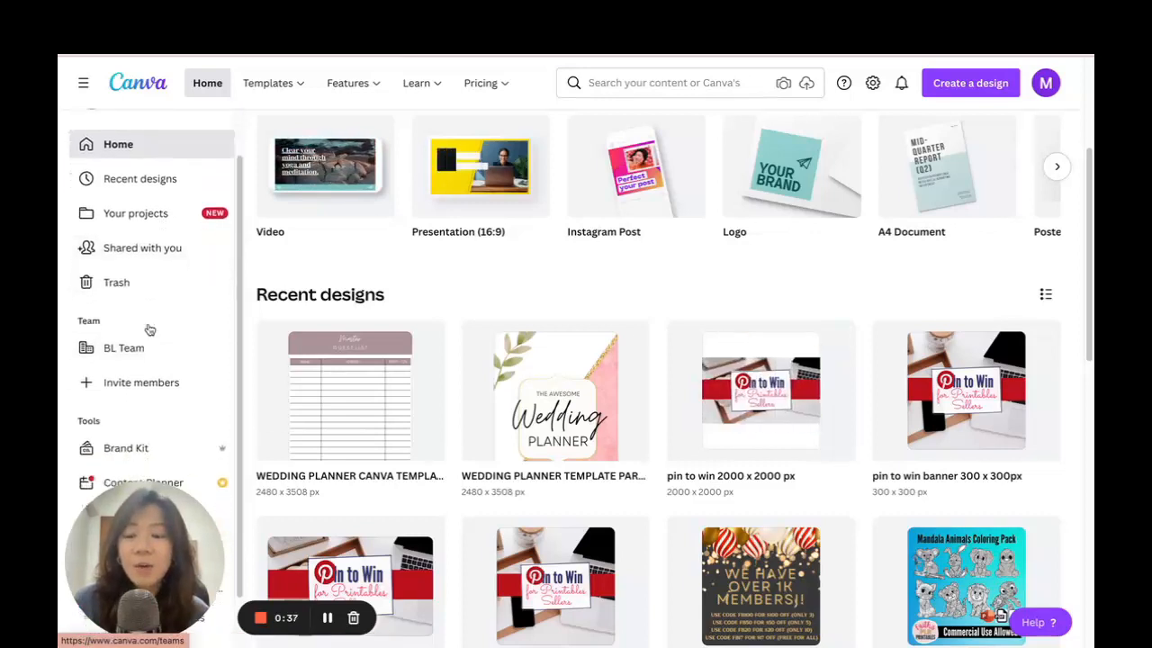
scroll(135, 303, "down", 1)
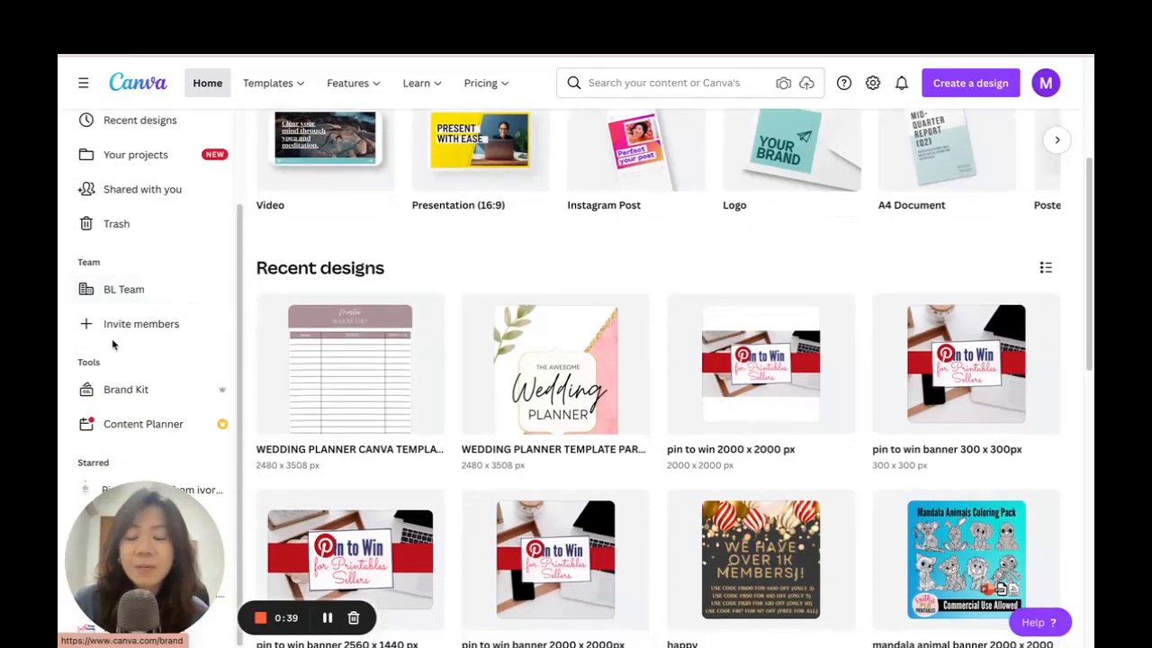
scroll(155, 405, "up", 2)
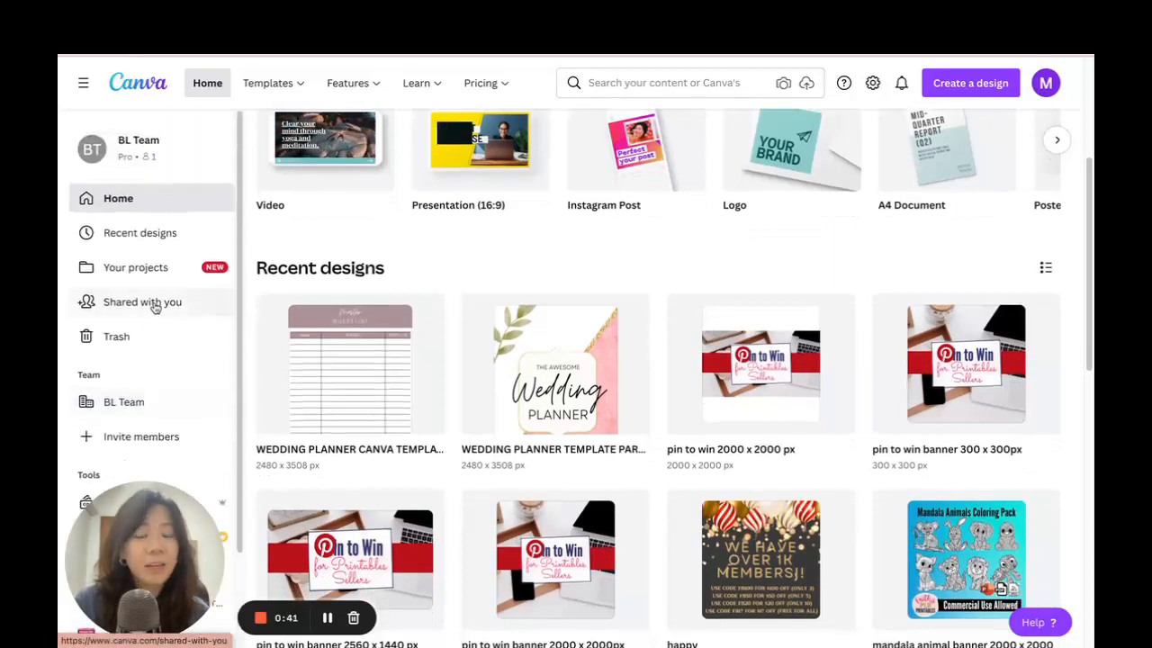
scroll(630, 297, "up", 3)
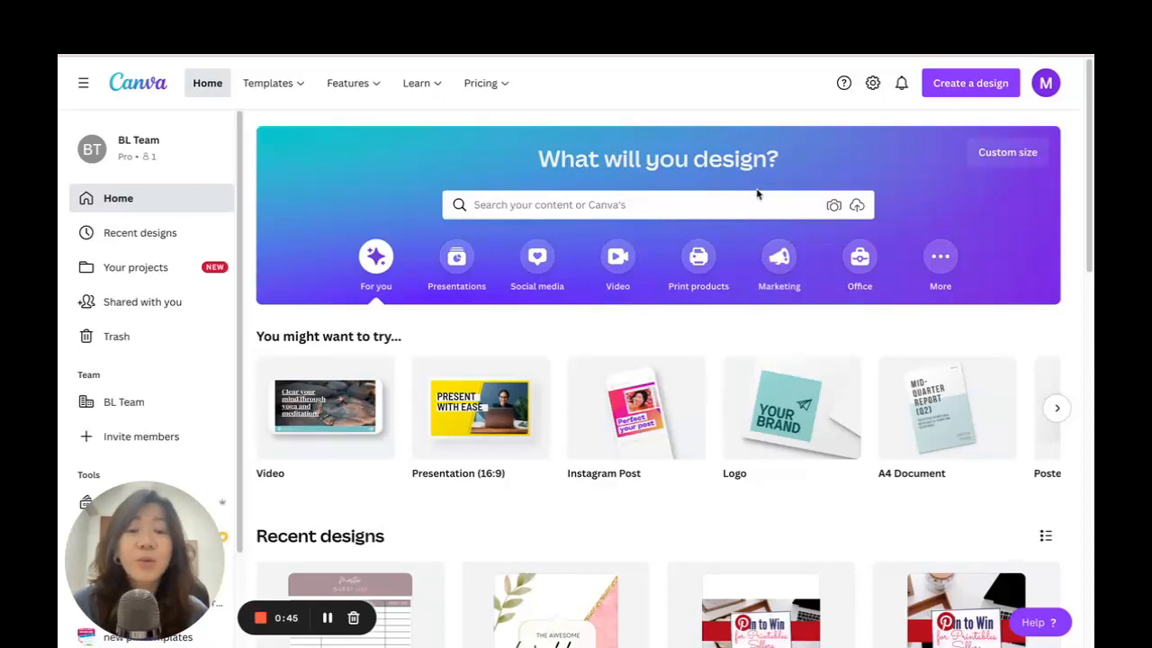
- Search the new design types for "us letter"
left_click(967, 86)
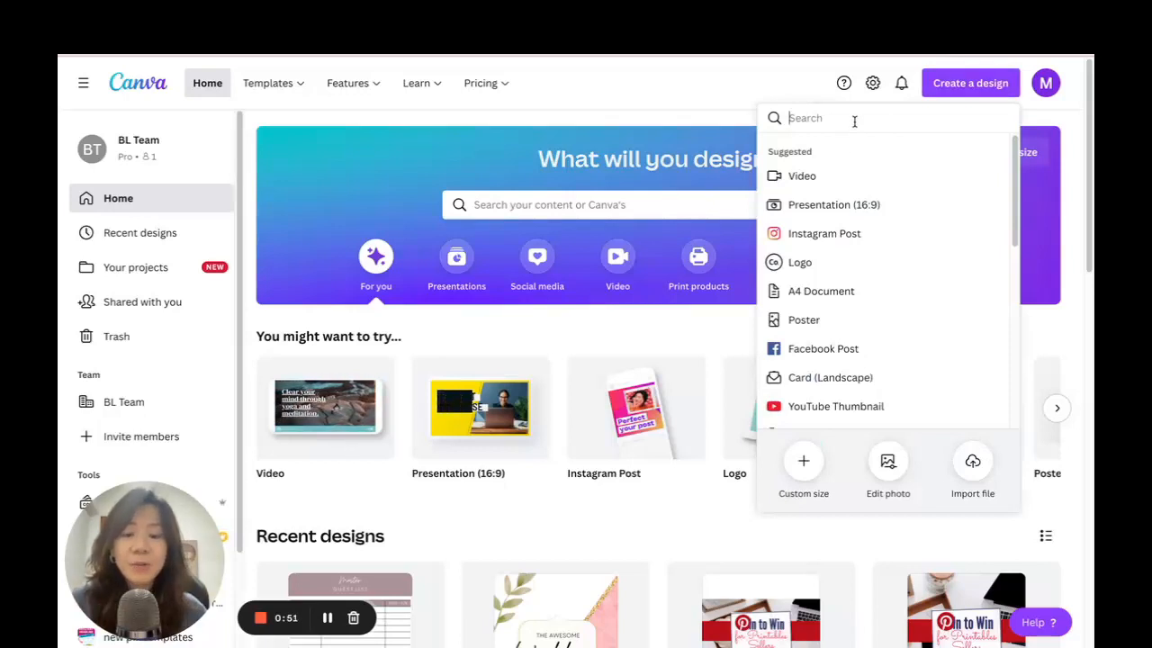
type("us letter")
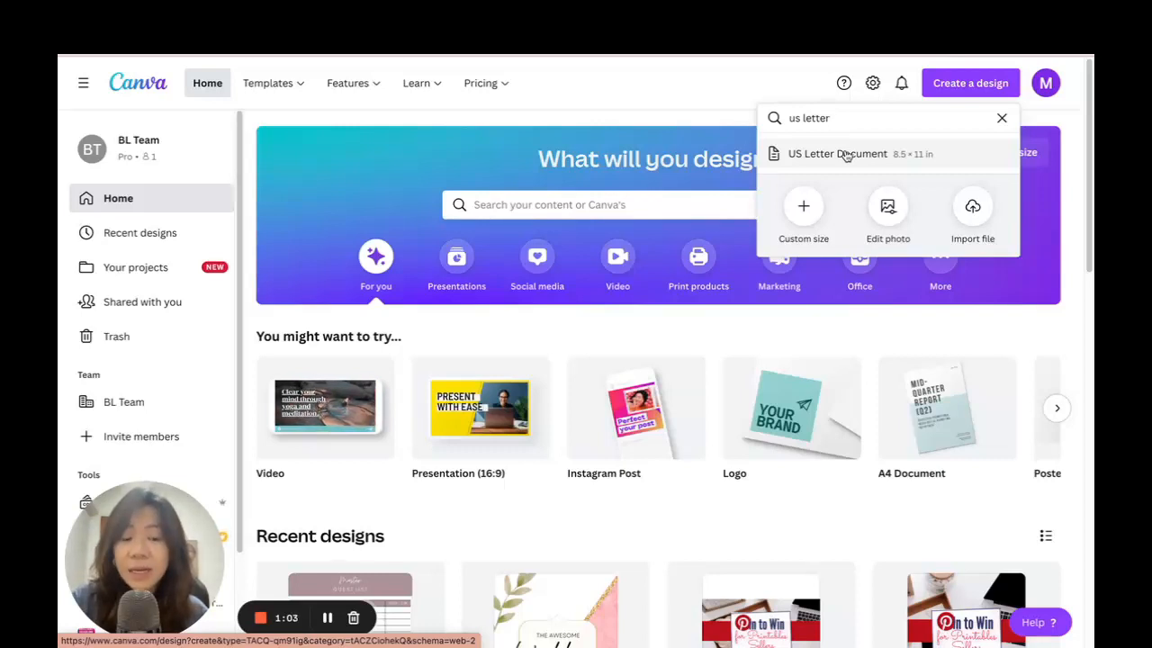
left_click(806, 206)
type("2000")
key("Tab")
type("200")
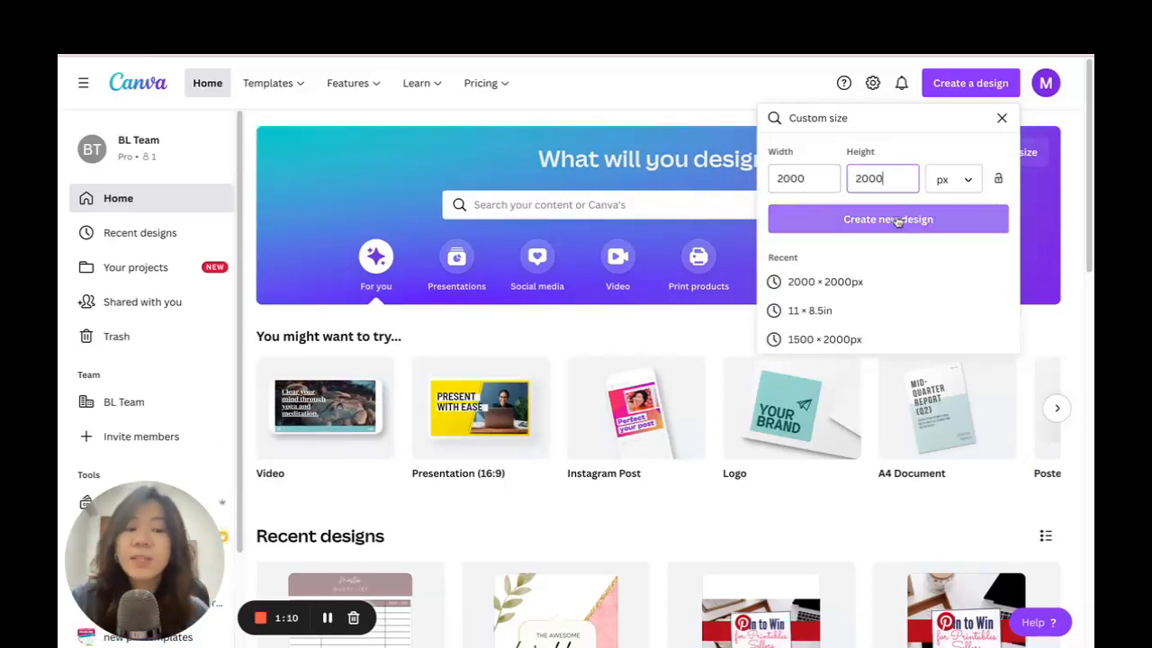
- Create a blank US Letter document and turn on its rulers
left_click(866, 119)
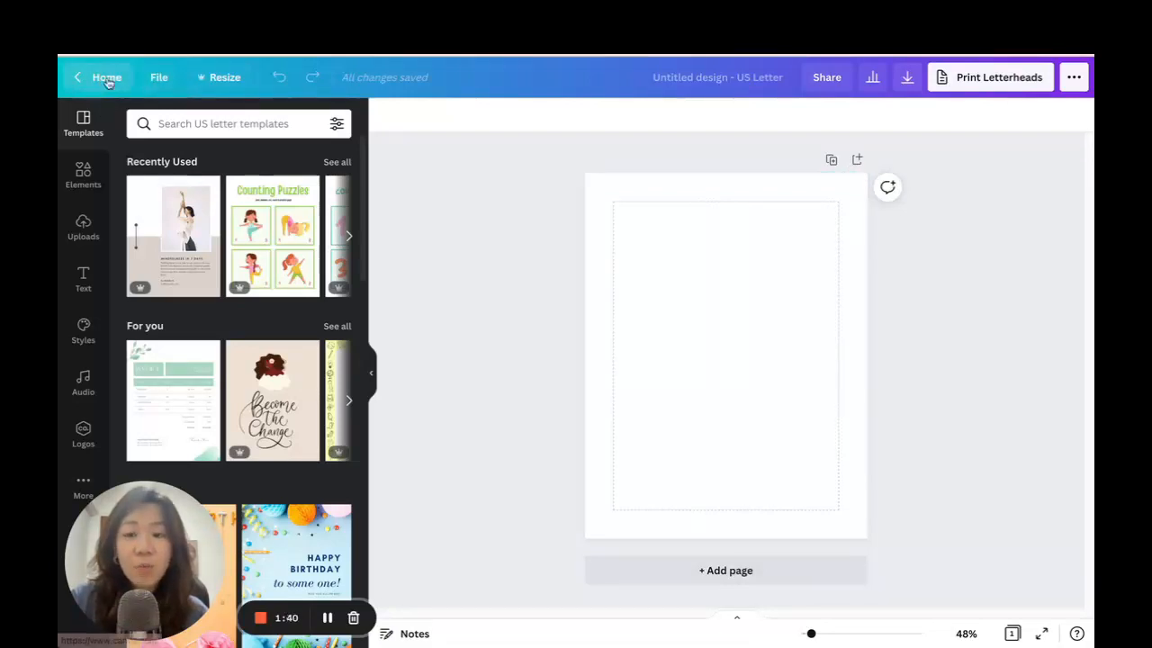
left_click(156, 78)
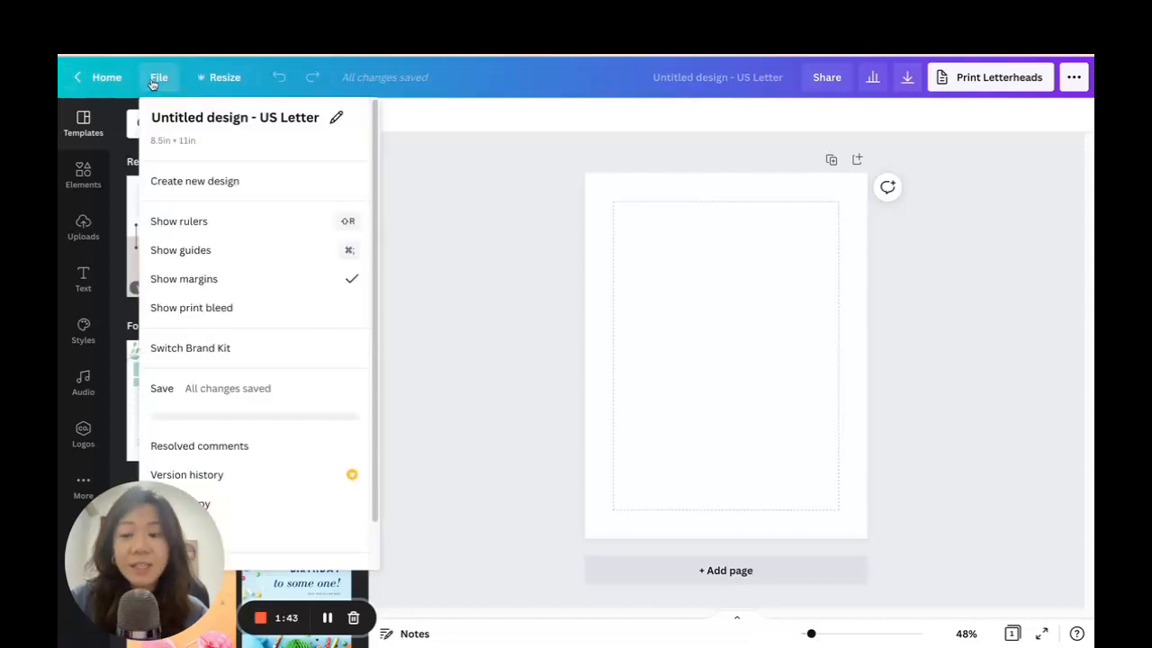
left_click(232, 225)
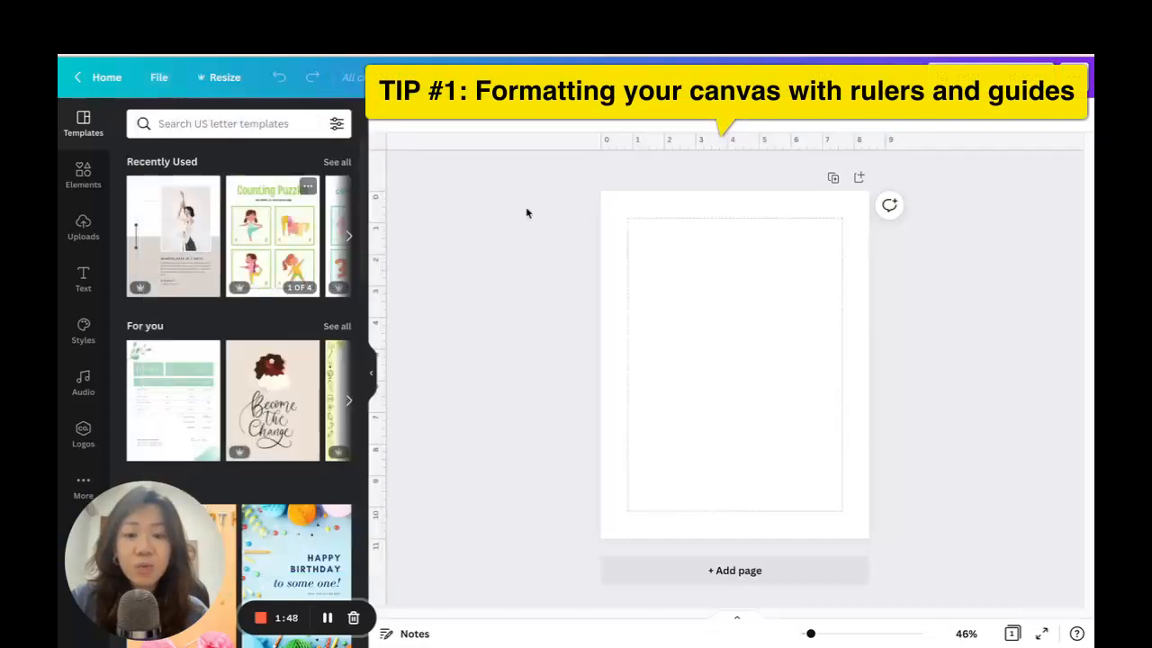
- Turn on the guides for the design, and hide the page margins and show them again
left_click(158, 77)
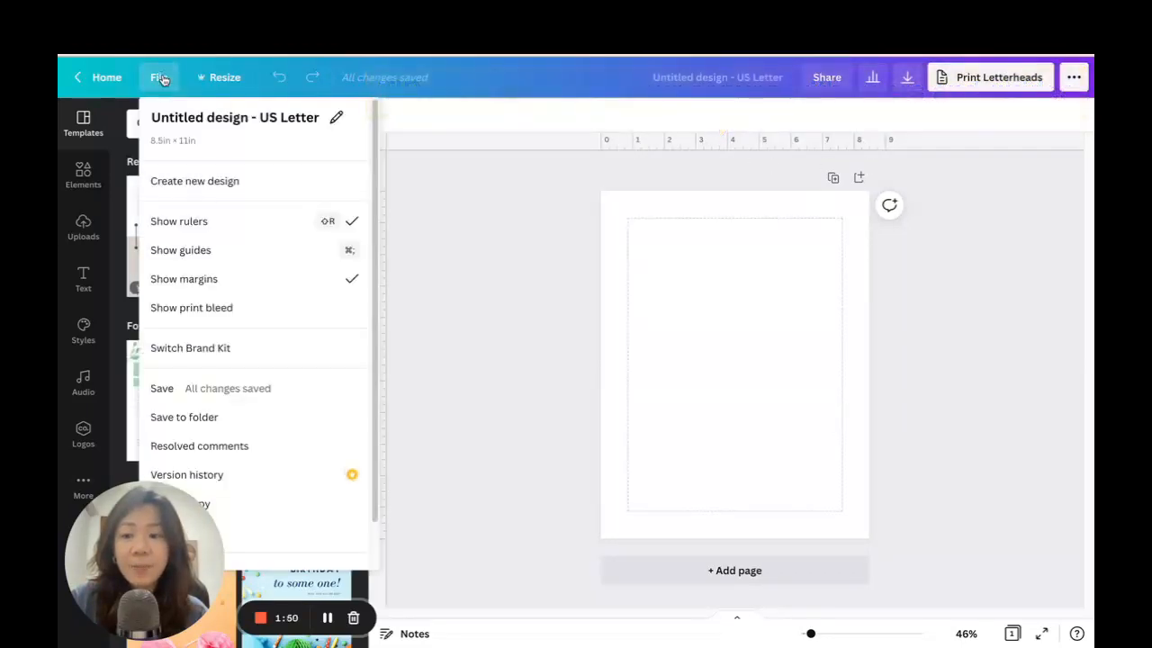
left_click(256, 278)
left_click(159, 78)
left_click(293, 278)
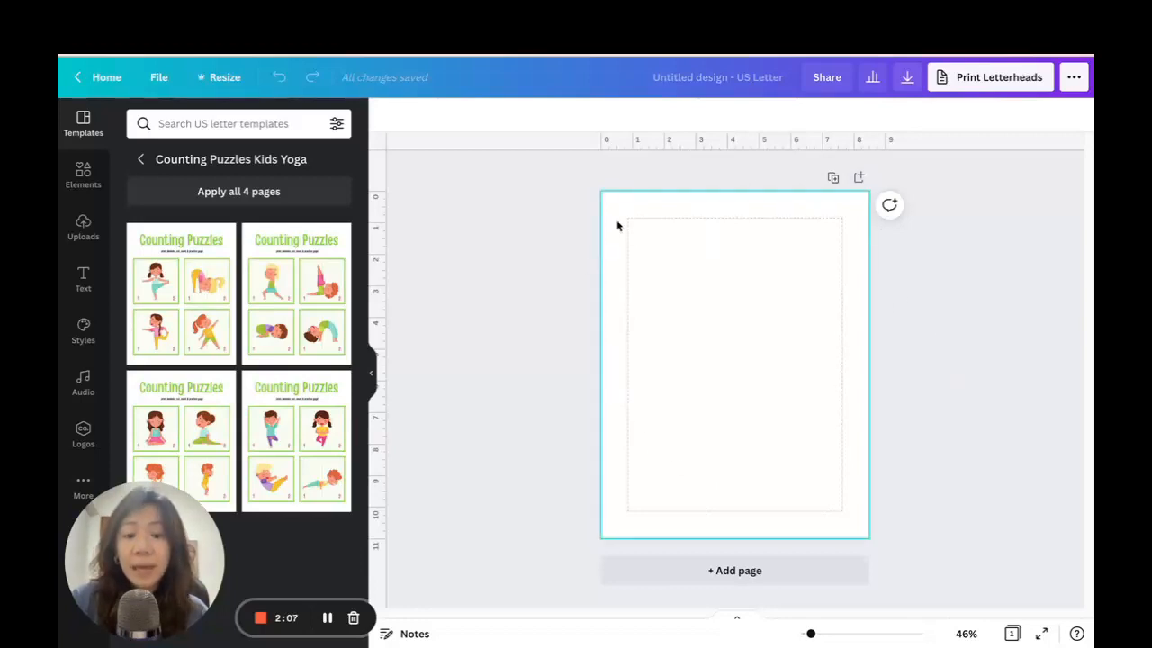
- Show the print bleed around the page and hide it again
left_click(160, 77)
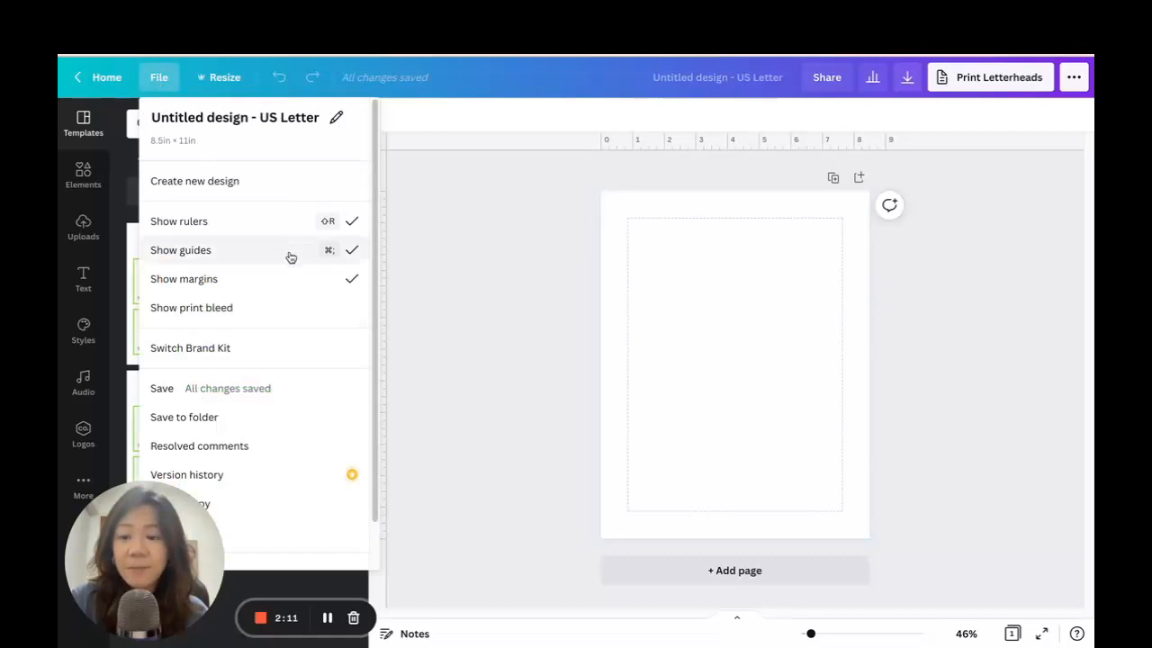
left_click(260, 312)
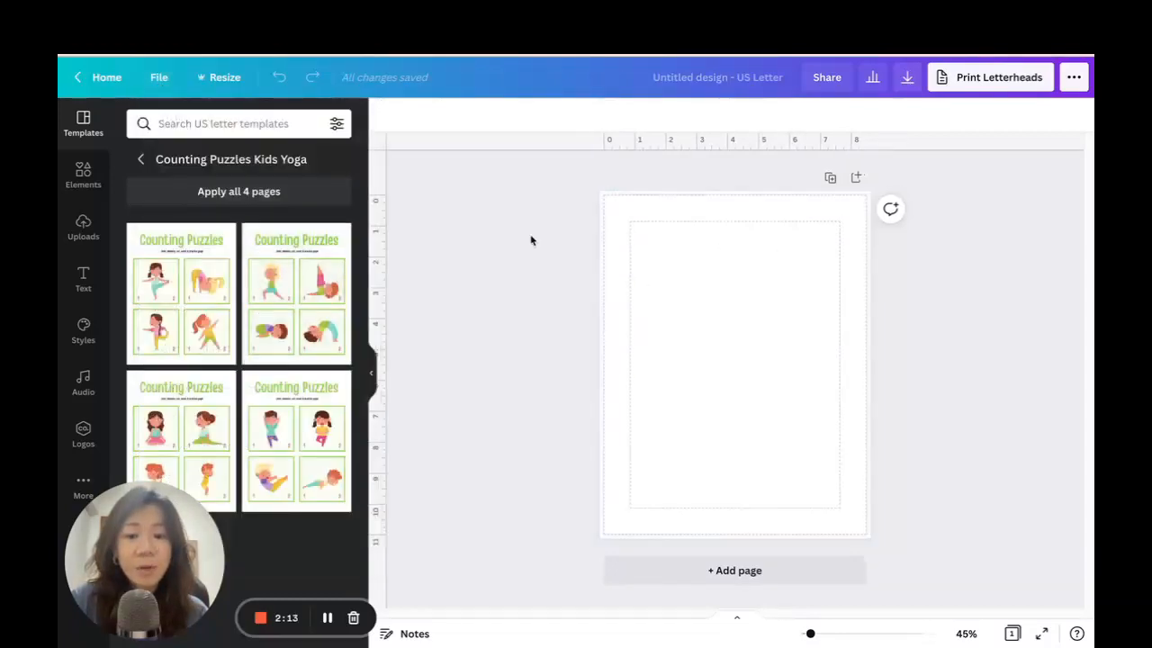
left_click(159, 77)
left_click(279, 313)
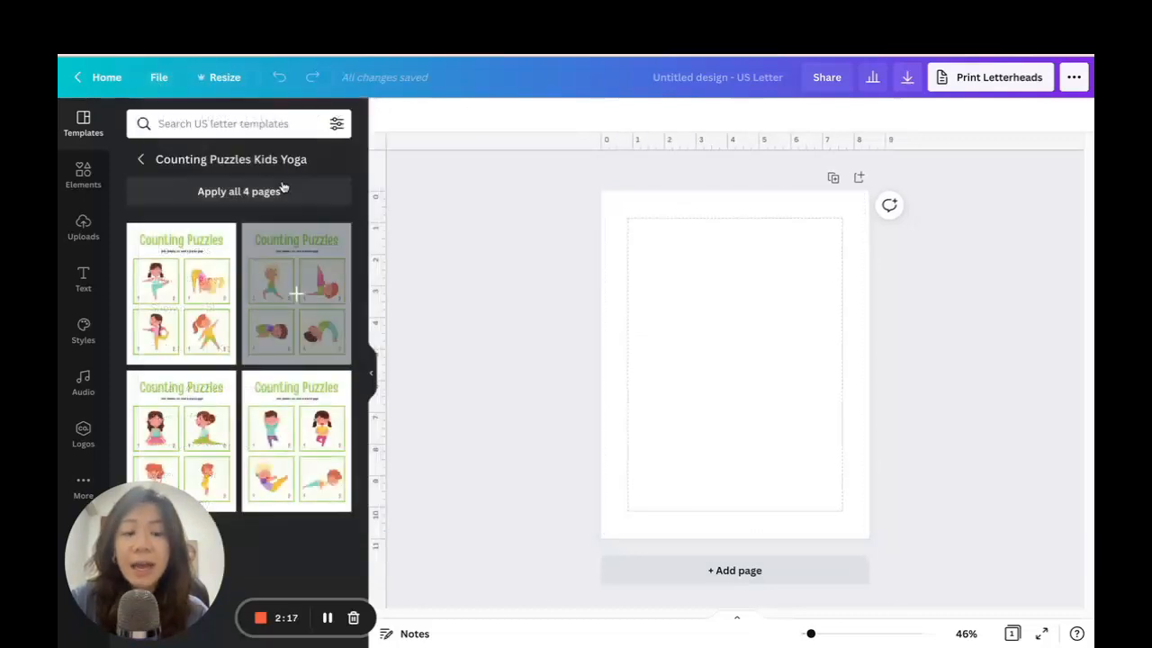
left_click(159, 77)
scroll(213, 292, "down", 1)
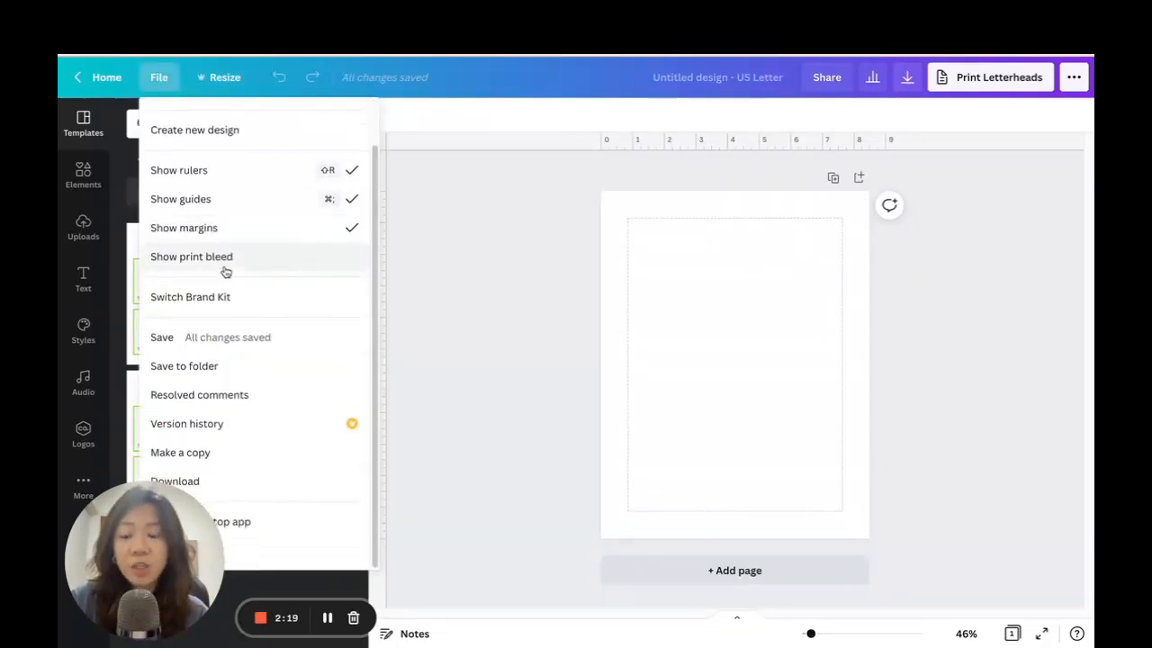
left_click(503, 198)
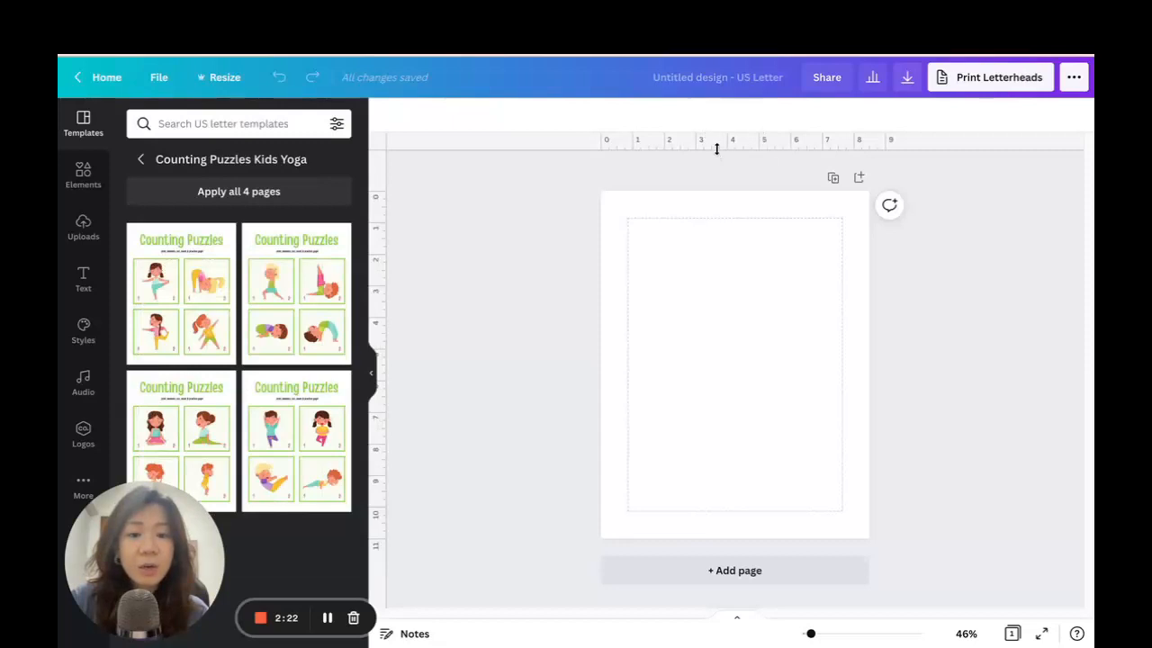
- Place a horizontal guide across the page's middle and a vertical guide about 2.3 in from its left edge
left_click_drag(716, 150, 711, 366)
left_click_drag(382, 267, 674, 271)
left_click(676, 212)
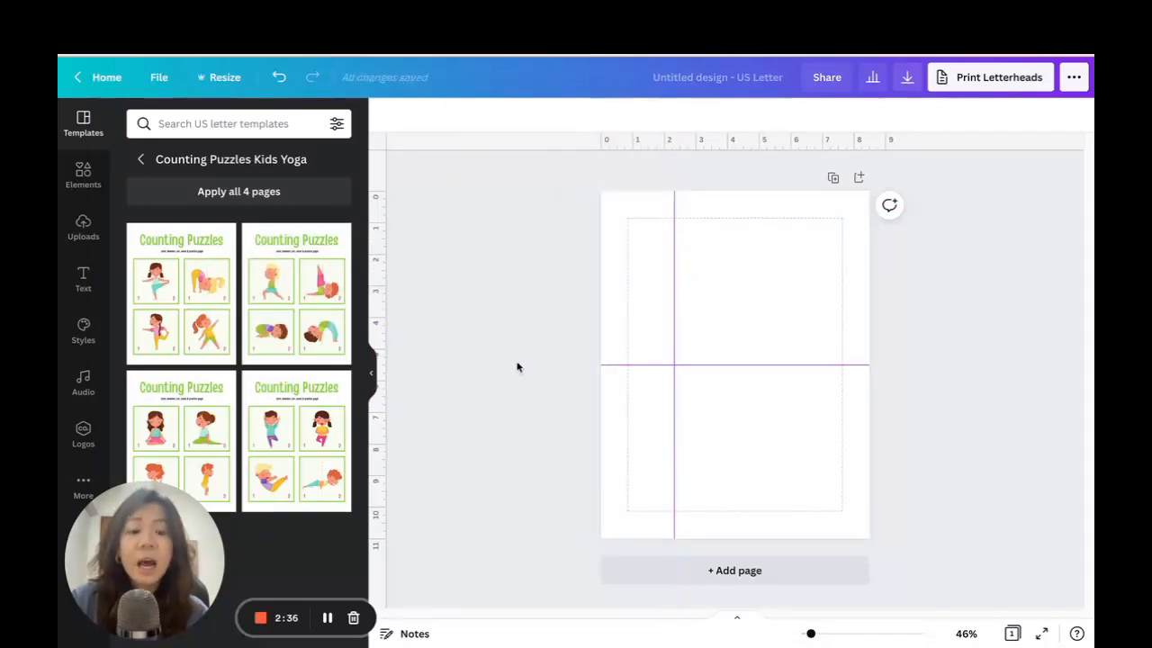
- Remove the vertical and the horizontal guide from the page
left_click(709, 303)
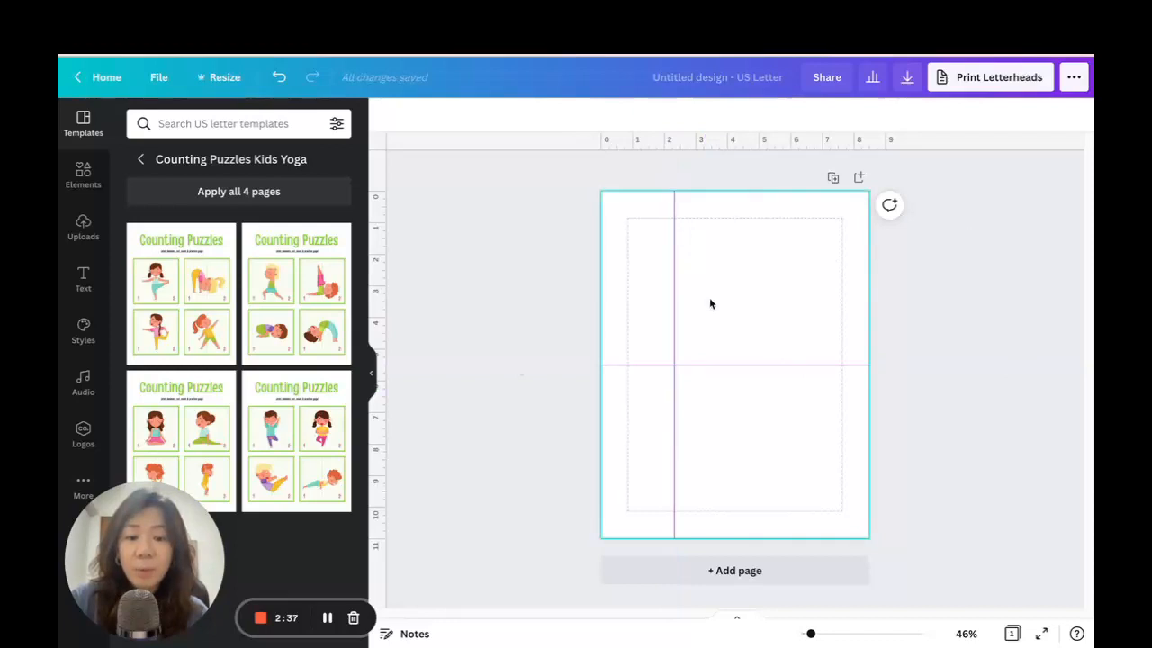
left_click(675, 253)
left_click_drag(674, 251, 675, 139)
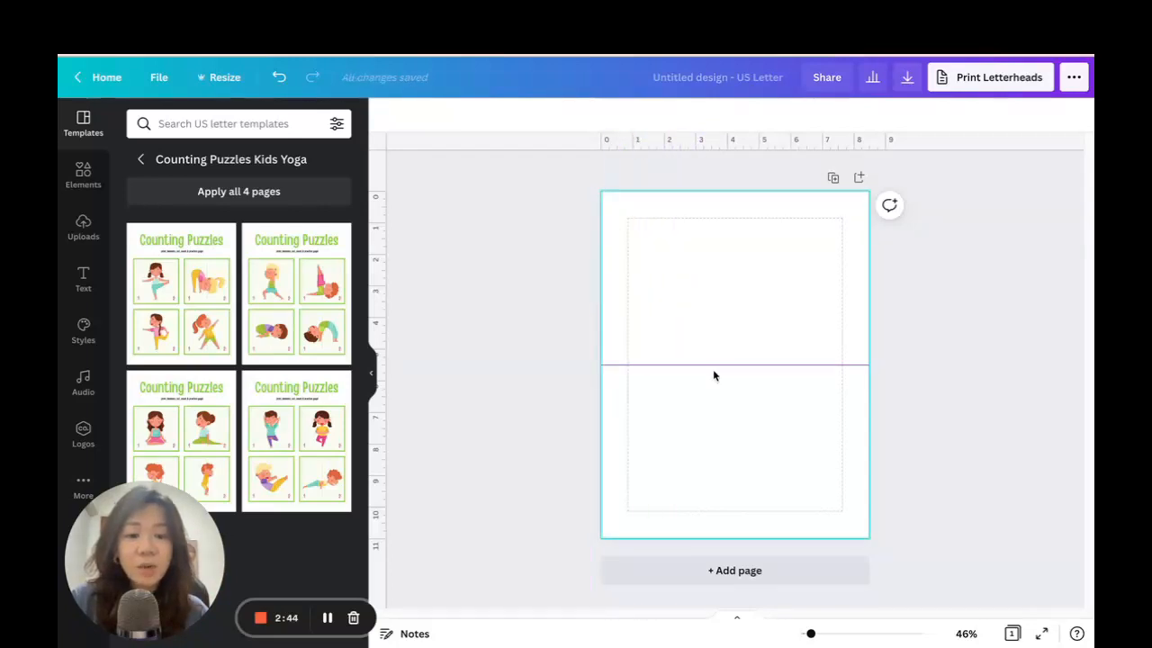
left_click_drag(714, 366, 734, 132)
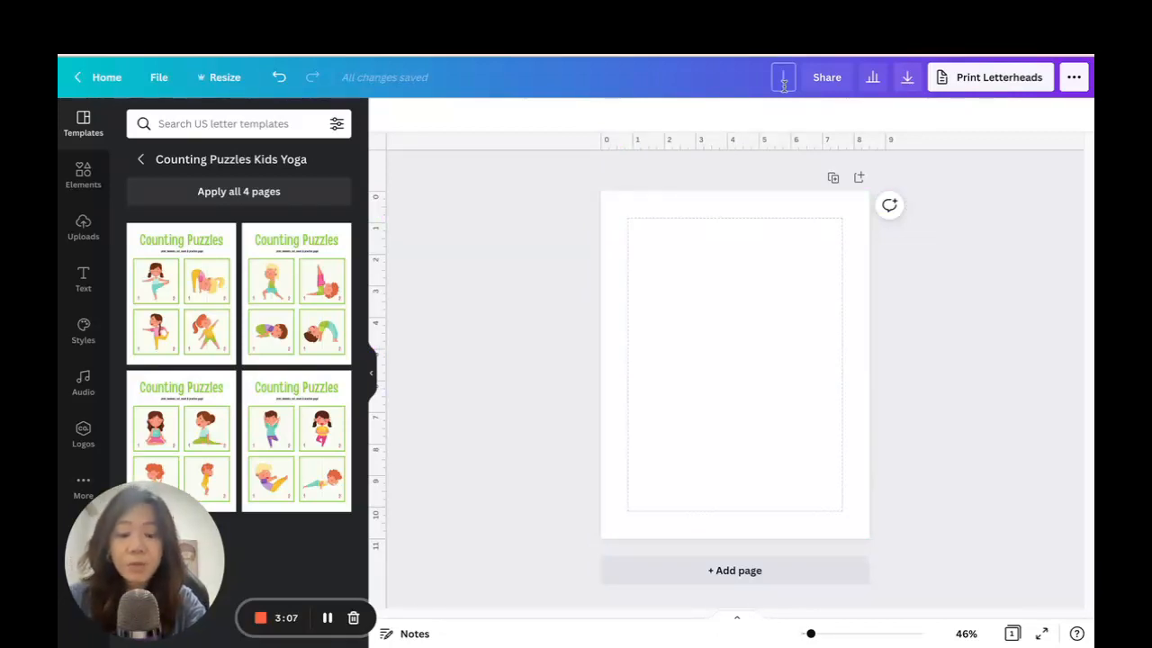
- Rename the design as "canva tip demo"
type("canva tups de")
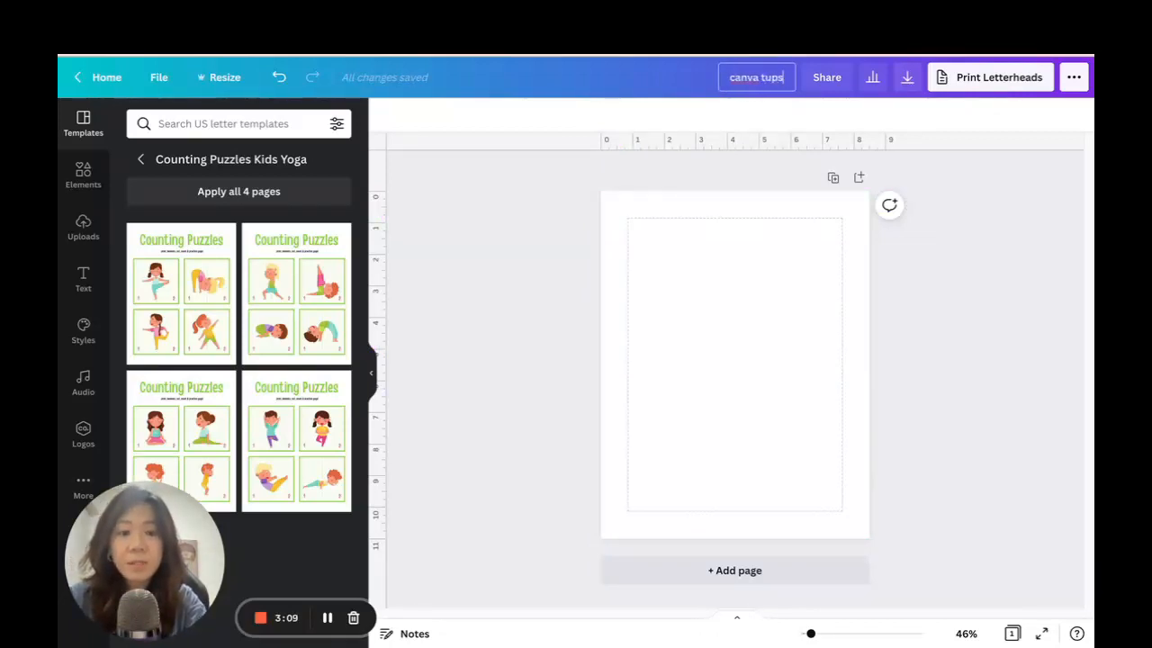
key("BackSpace")
key("BackSpace")
key("BackSpace")
key("BackSpace")
key("BackSpace")
key("BackSpace")
type("ip desmo")
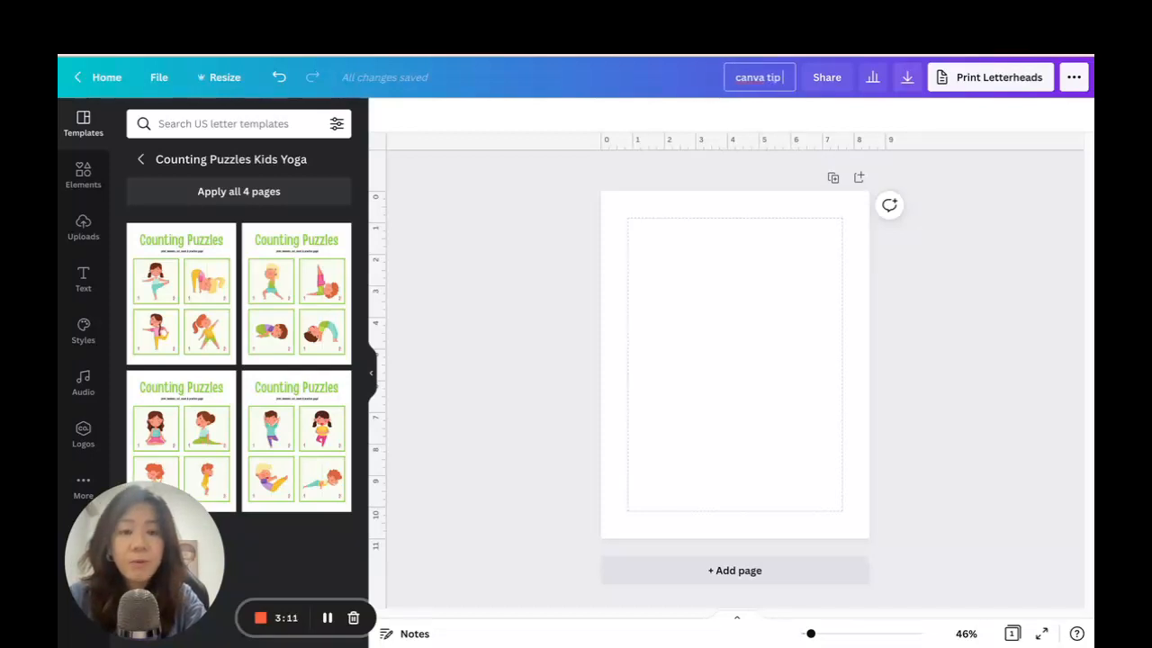
key("BackSpace")
key("BackSpace")
key("BackSpace")
type("mo")
key("Return")
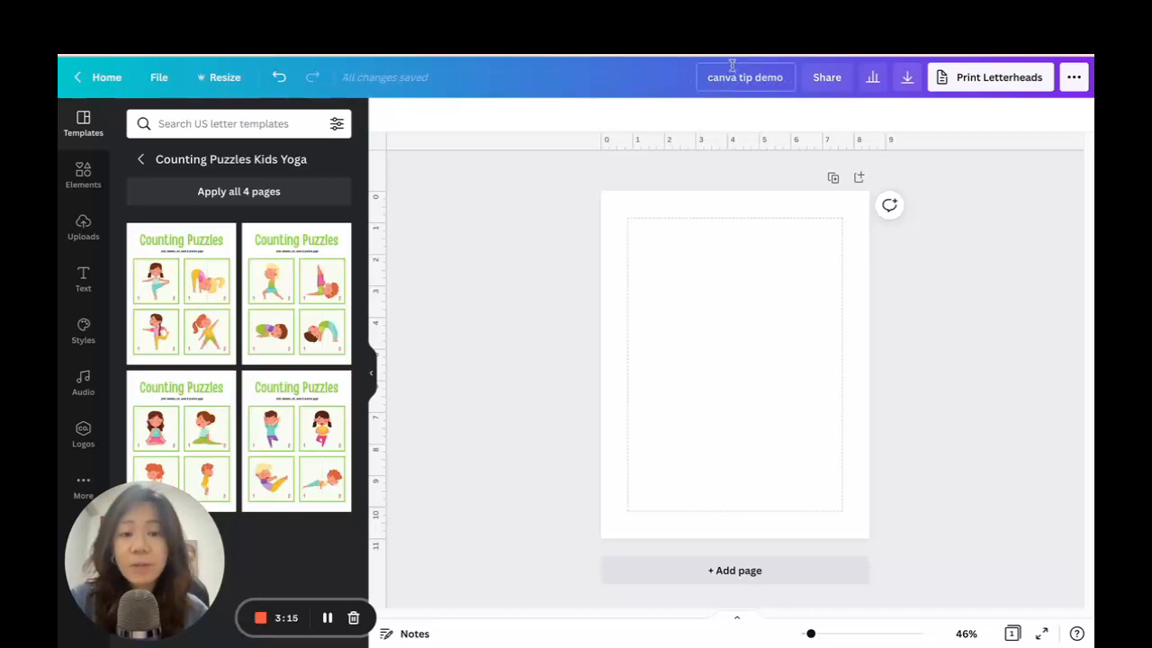
- Leave the Counting Puzzles template set and search the US letter templates for "birthday party invite"
left_click(155, 79)
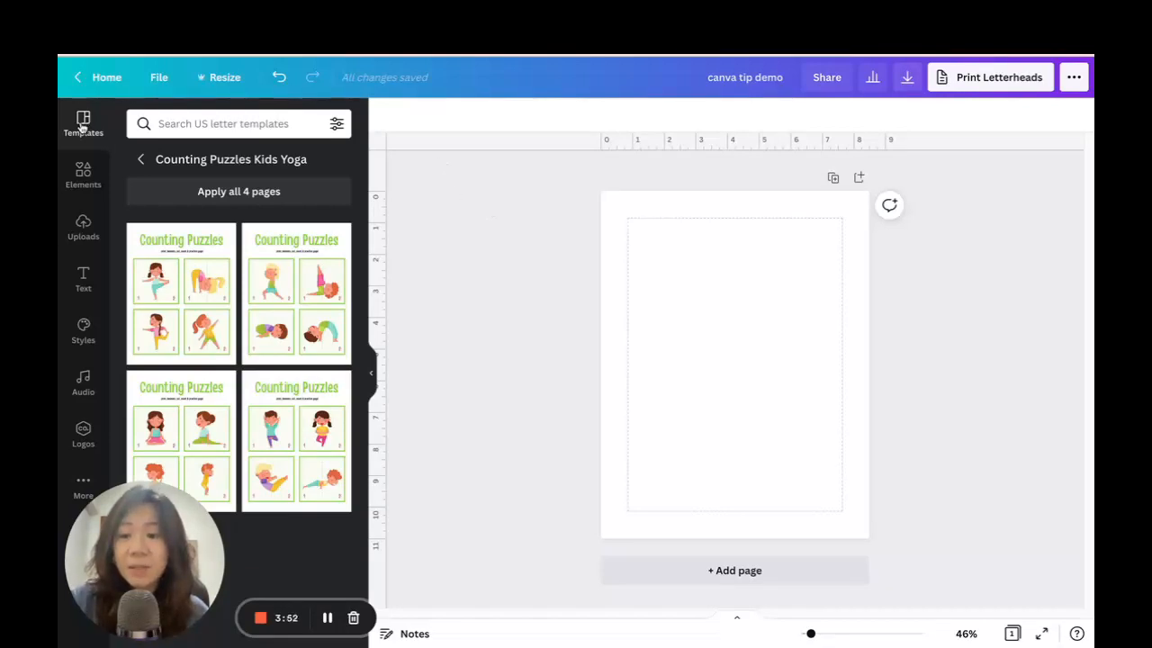
left_click(142, 160)
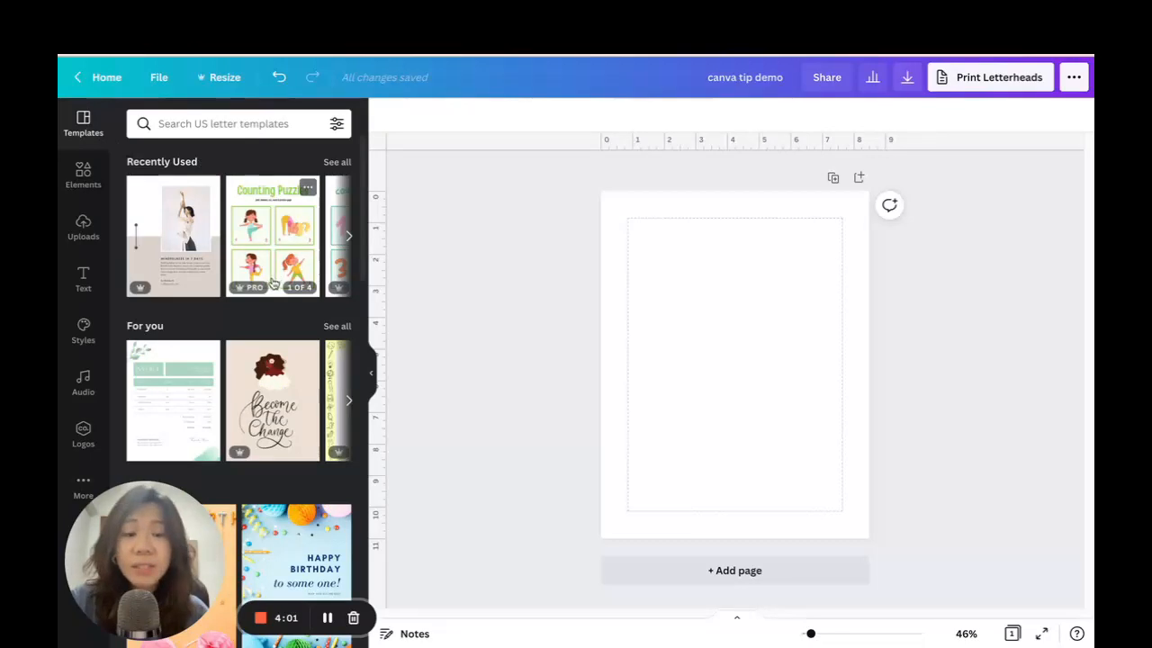
left_click(243, 130)
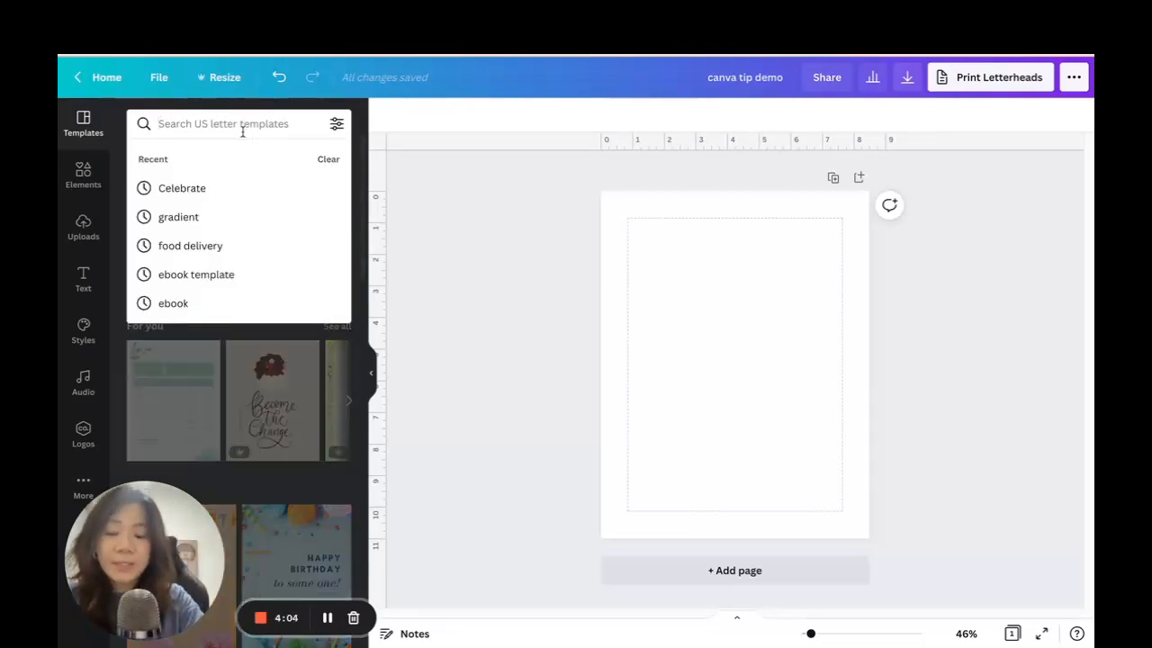
type("birthday party invite")
key("Return")
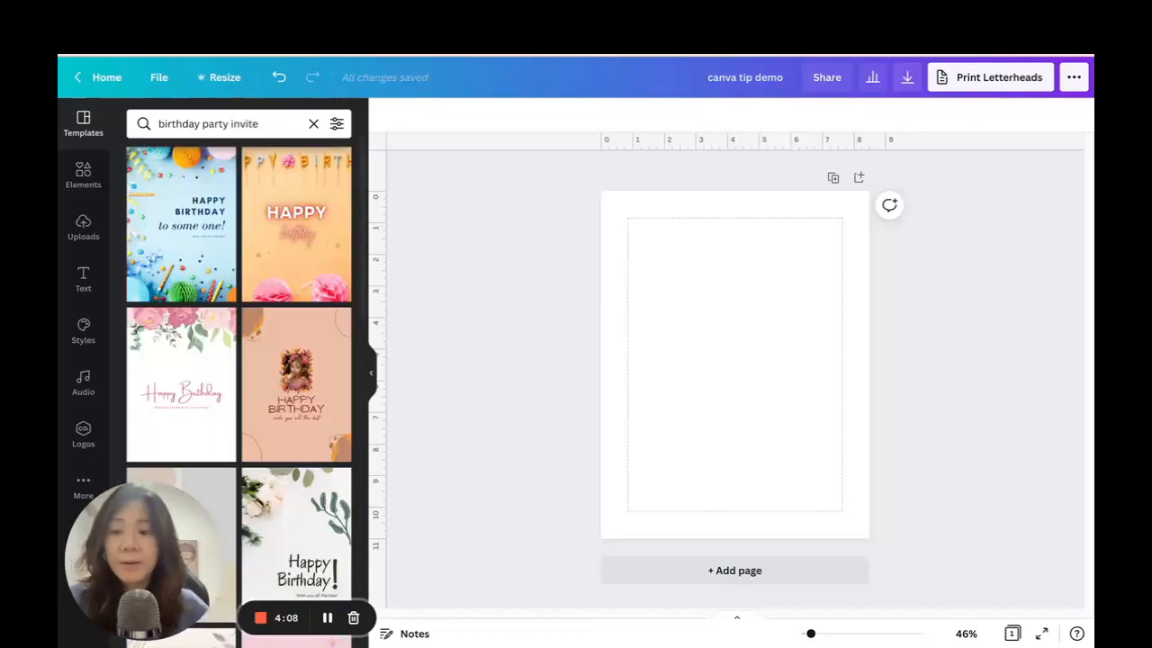
- Browse the found templates and apply the orange HAPPY birthday template with pink paper balls to the page
scroll(292, 325, "down", 3)
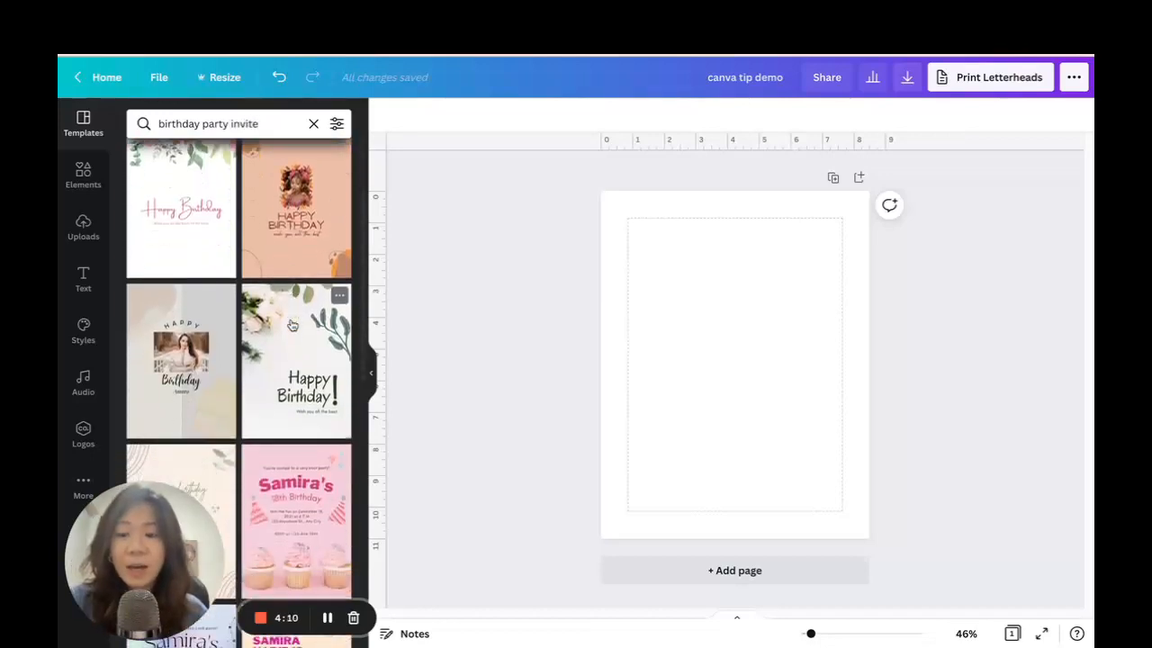
scroll(293, 325, "up", 3)
left_click(296, 234)
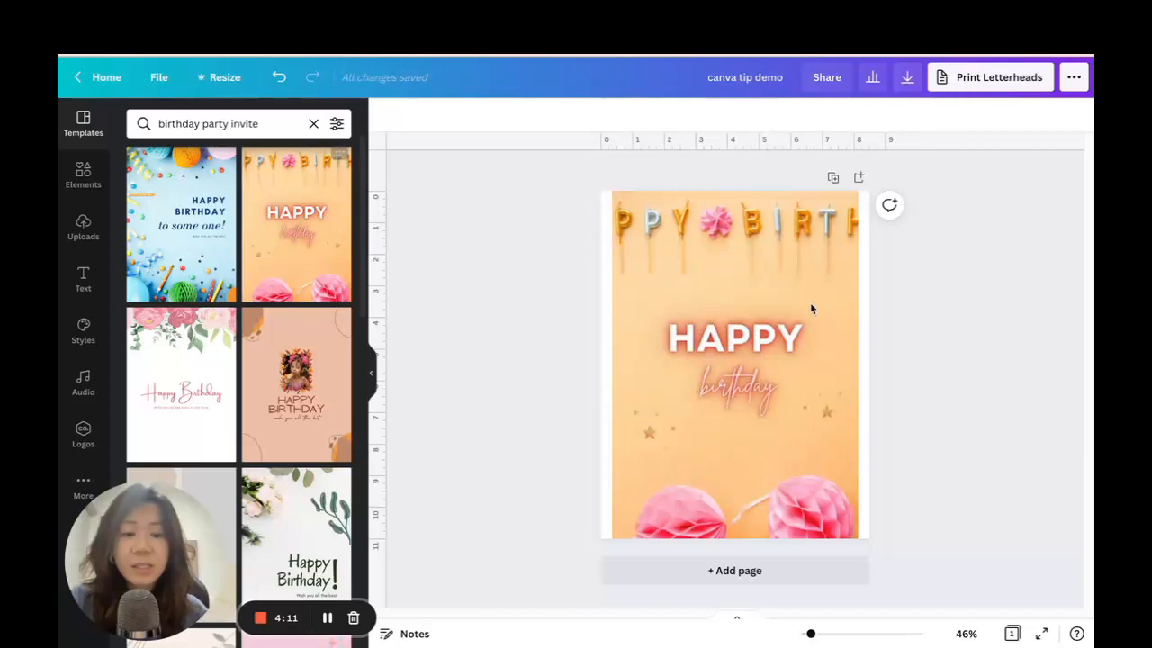
- Delete the orange birthday background image from the page
left_click(688, 282)
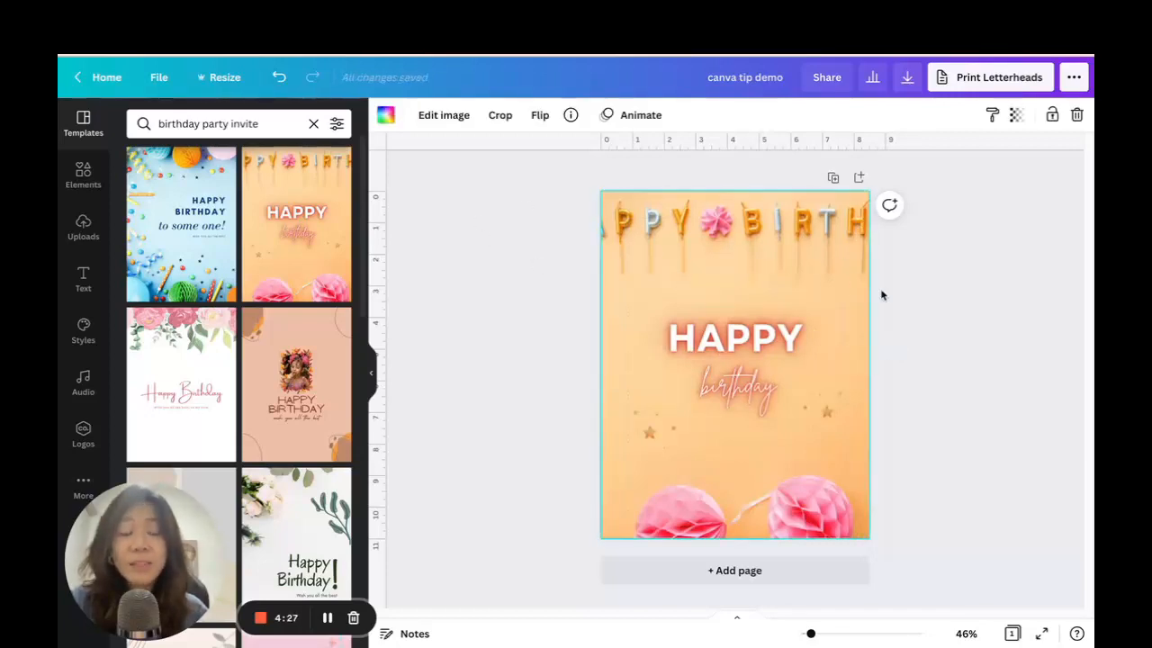
left_click(910, 301)
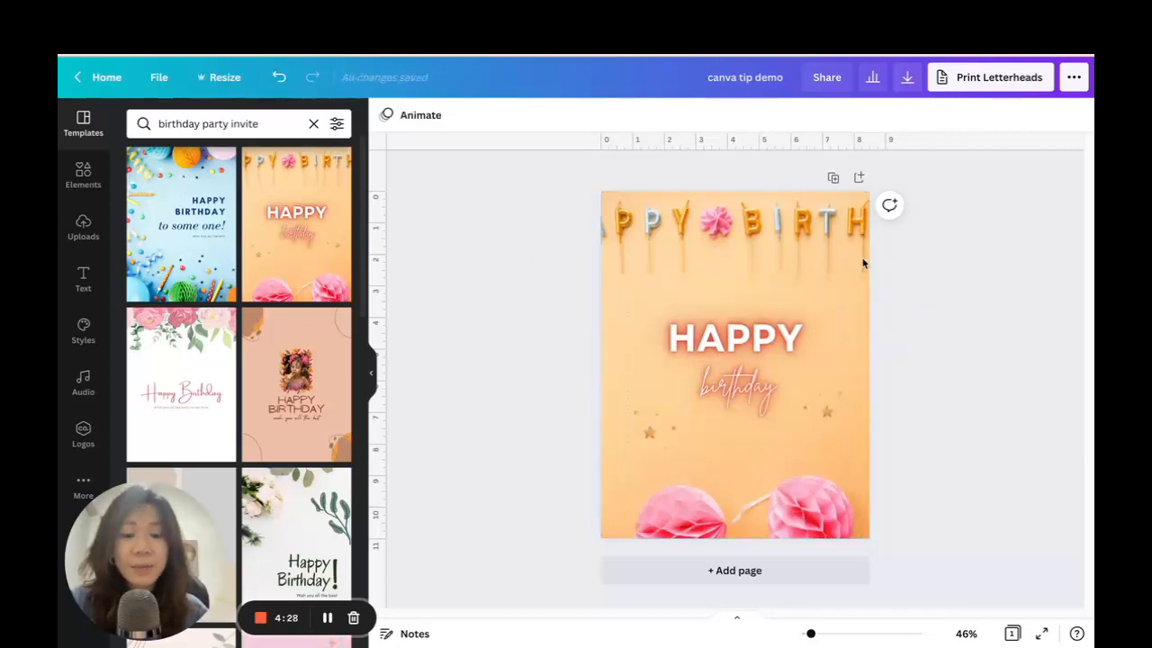
left_click(822, 249)
left_click_drag(817, 249, 784, 303)
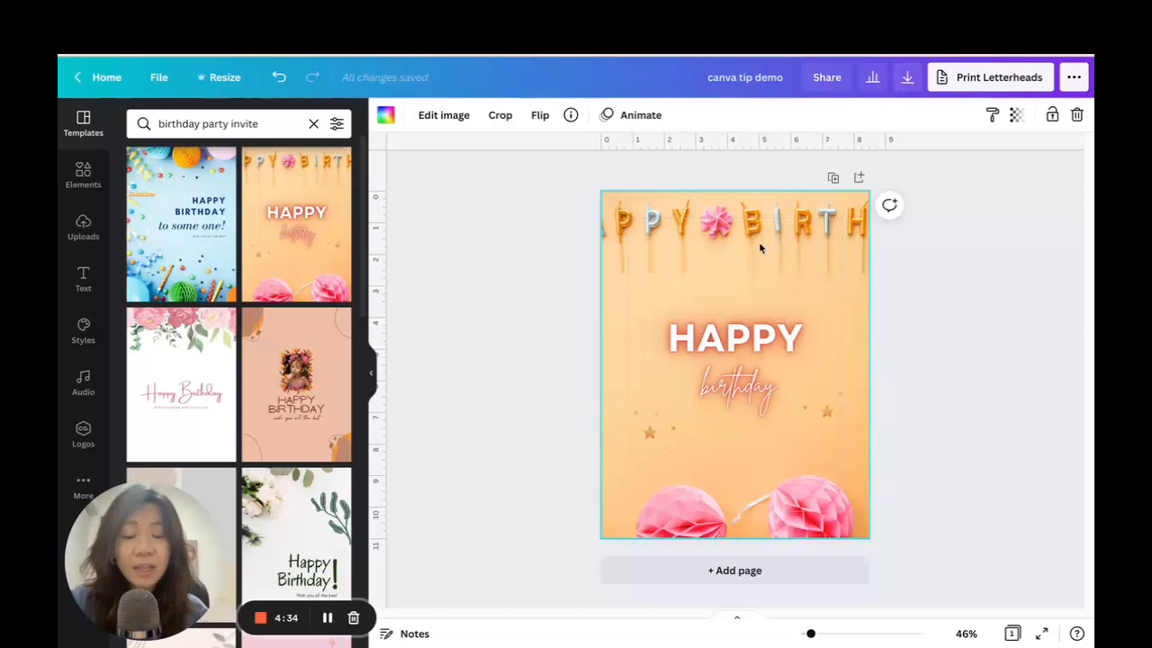
left_click(1077, 115)
- Move the "birthday" and "HAPPY" texts up the page and enlarge "HAPPY" to about font size 100
left_click_drag(733, 340, 732, 303)
left_click_drag(741, 400, 735, 266)
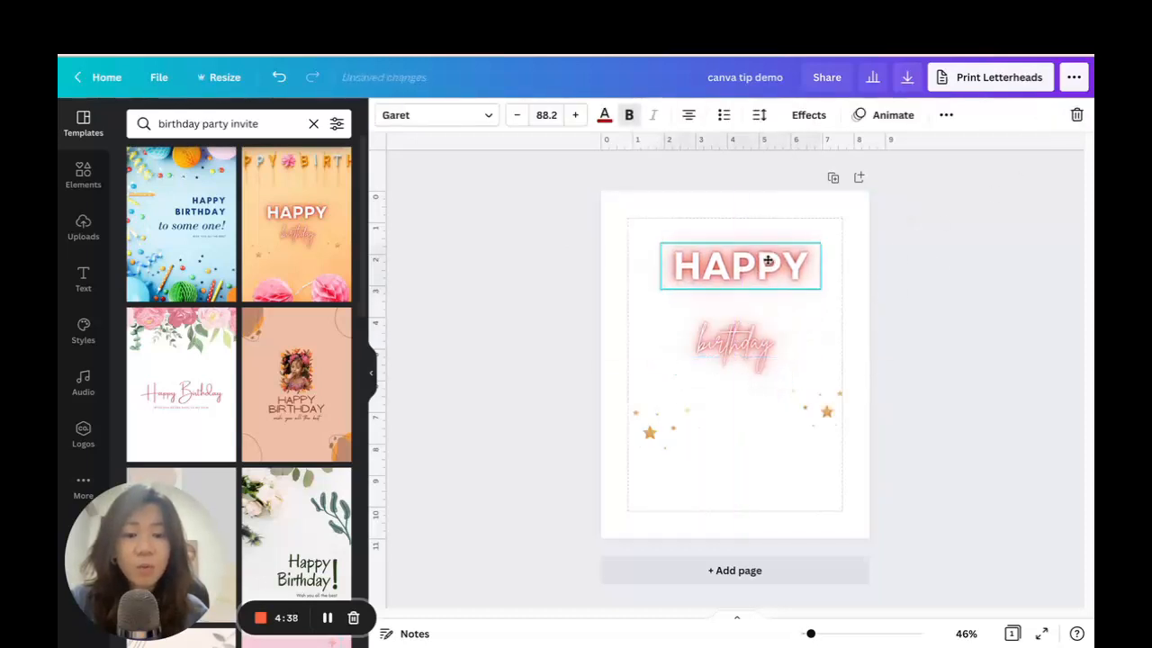
left_click_drag(663, 288, 639, 297)
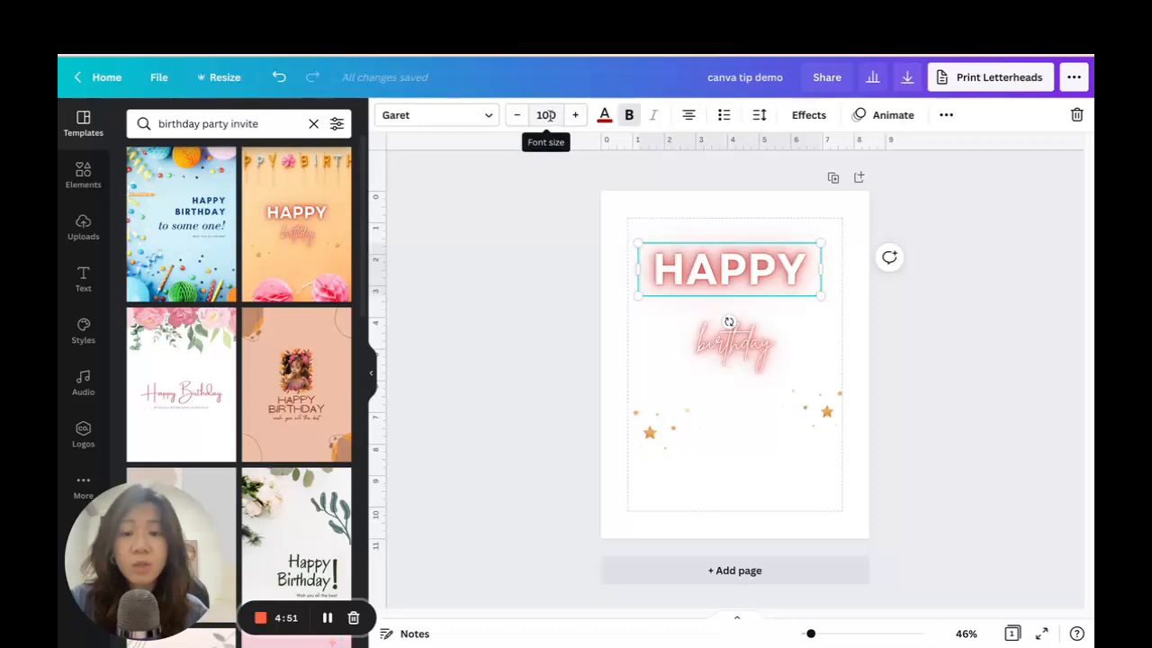
- Set the "HAPPY" text's font size to 60, then enlarge it freehand to about 105 and fit it between the page margins
left_click(544, 114)
type("60")
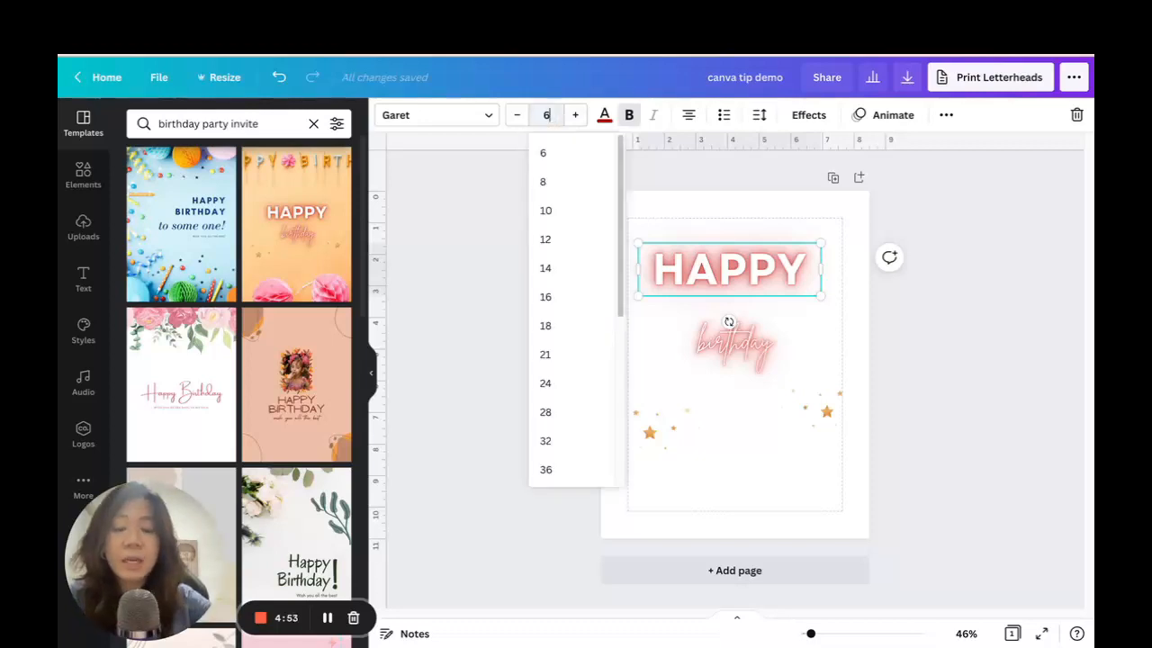
key("Return")
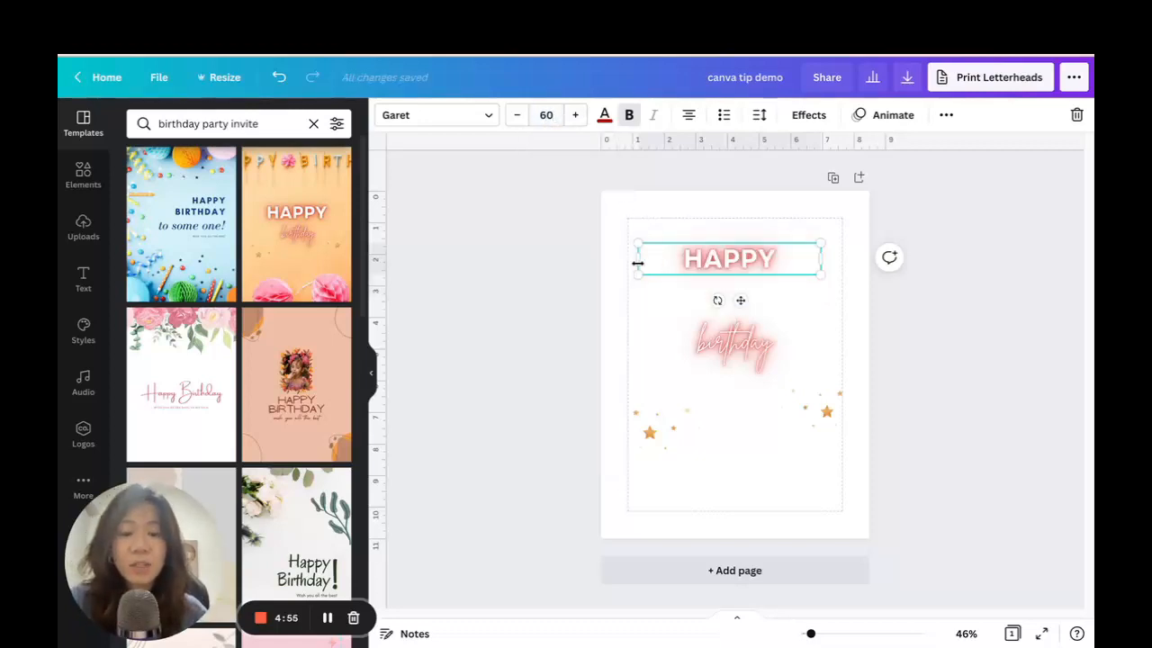
left_click_drag(637, 260, 612, 318)
left_click_drag(734, 268, 751, 270)
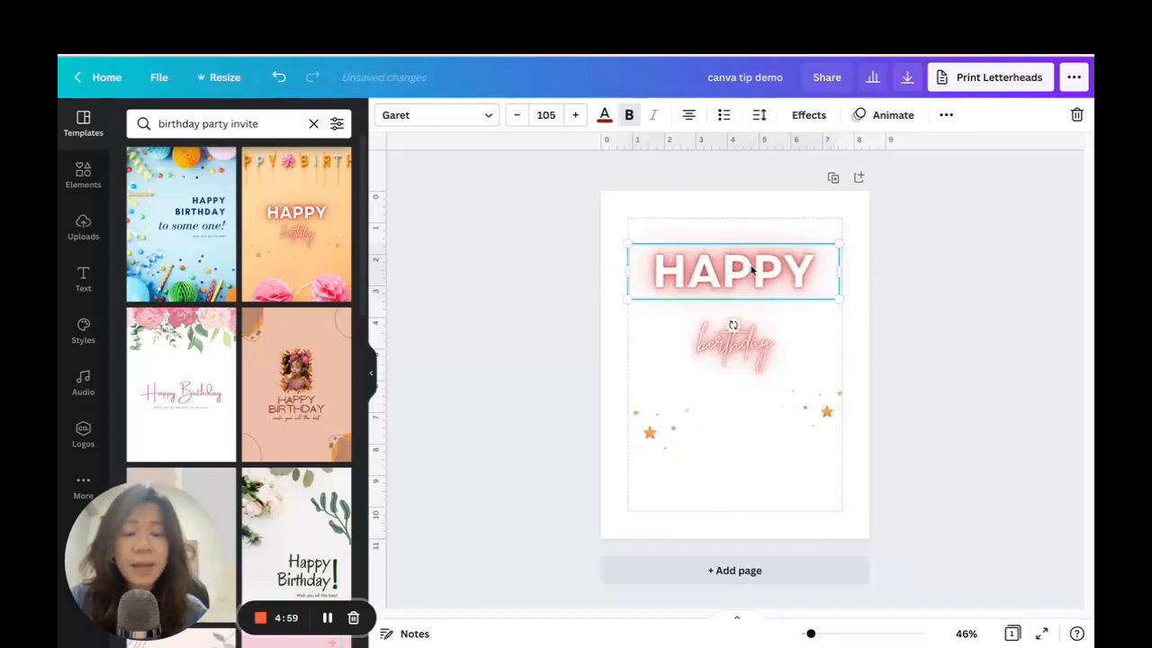
- Browse the fonts, search for "script", and apply Le Jour Script to the "HAPPY" text
left_click(436, 117)
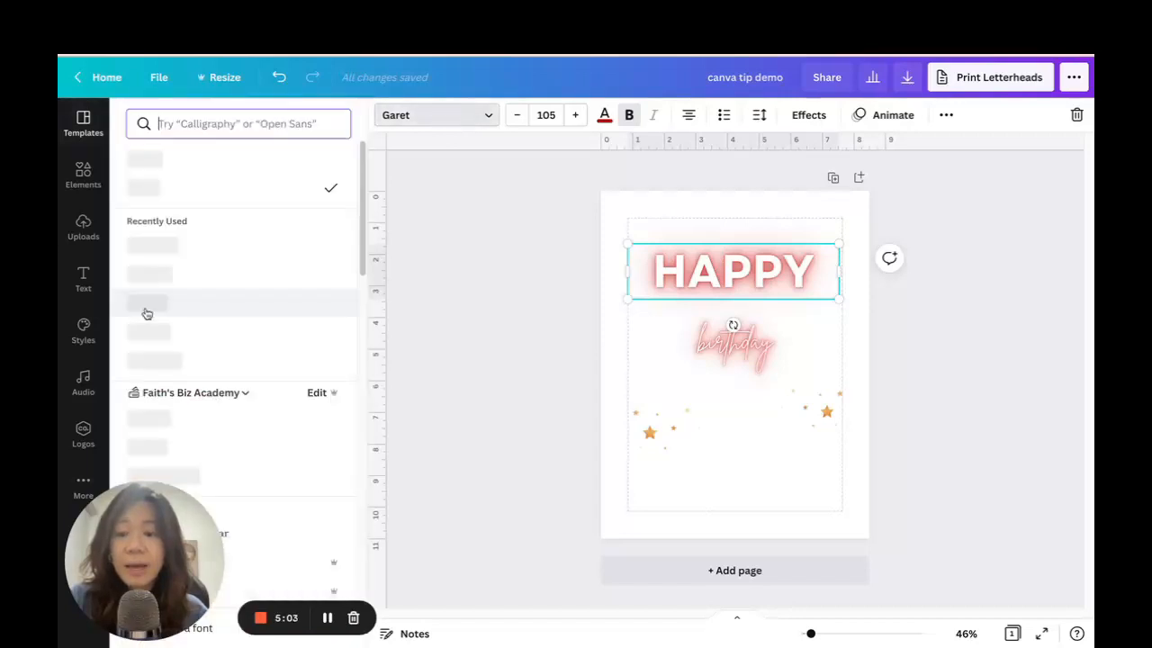
scroll(244, 324, "down", 5)
scroll(249, 314, "down", 10)
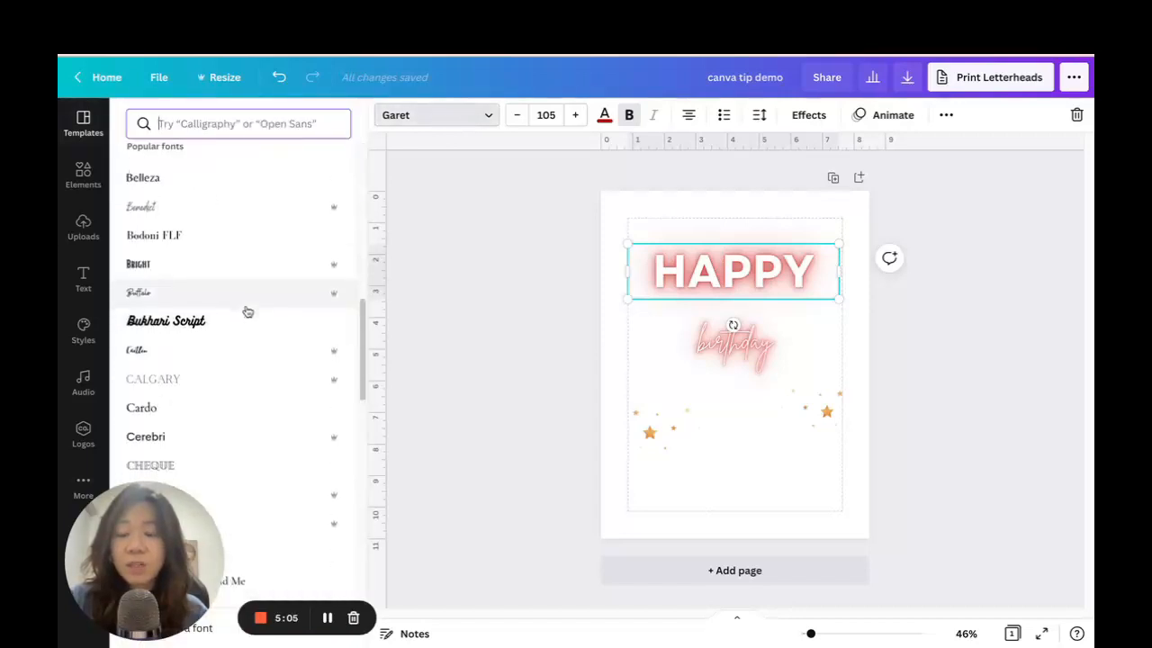
scroll(248, 310, "down", 3)
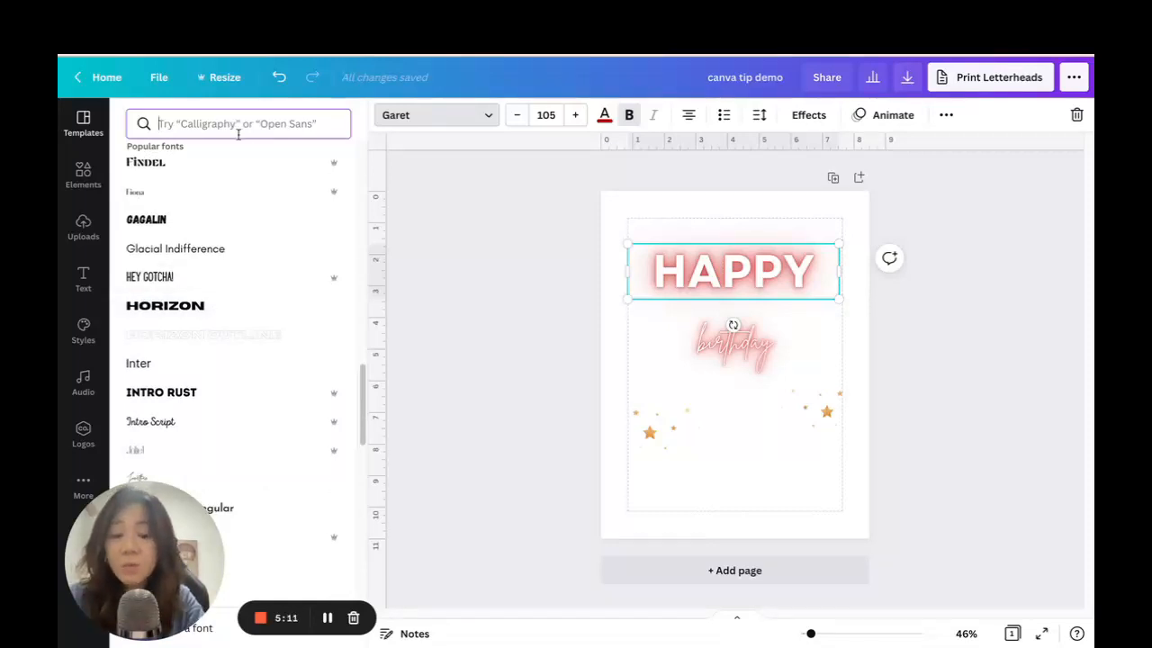
type("script")
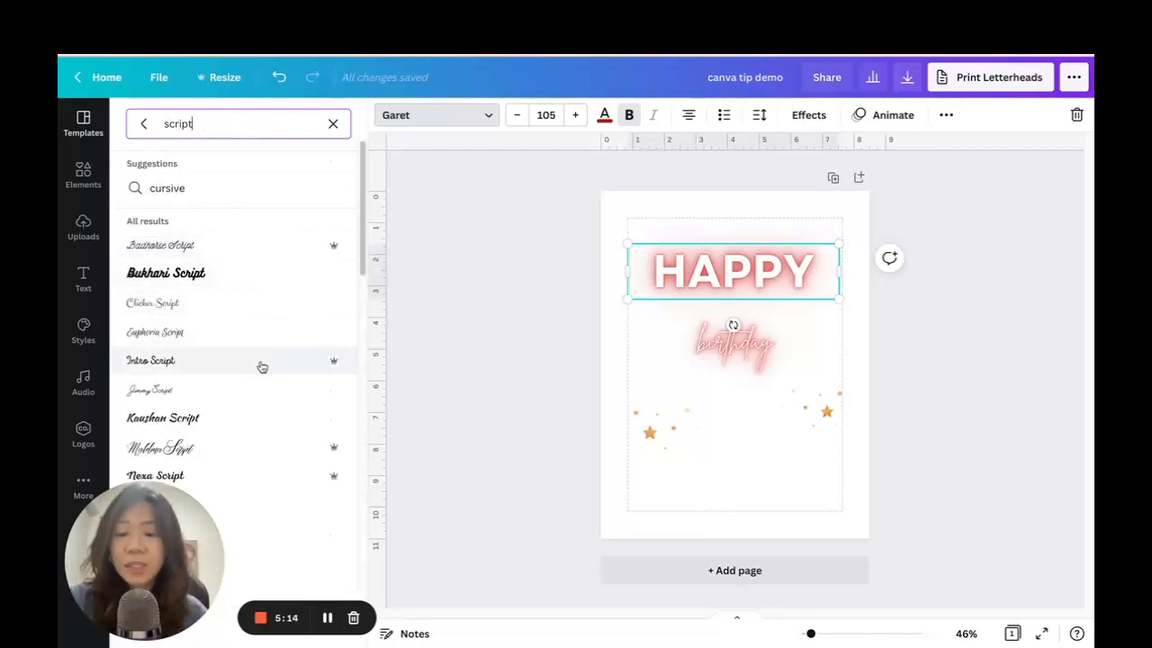
scroll(261, 362, "down", 2)
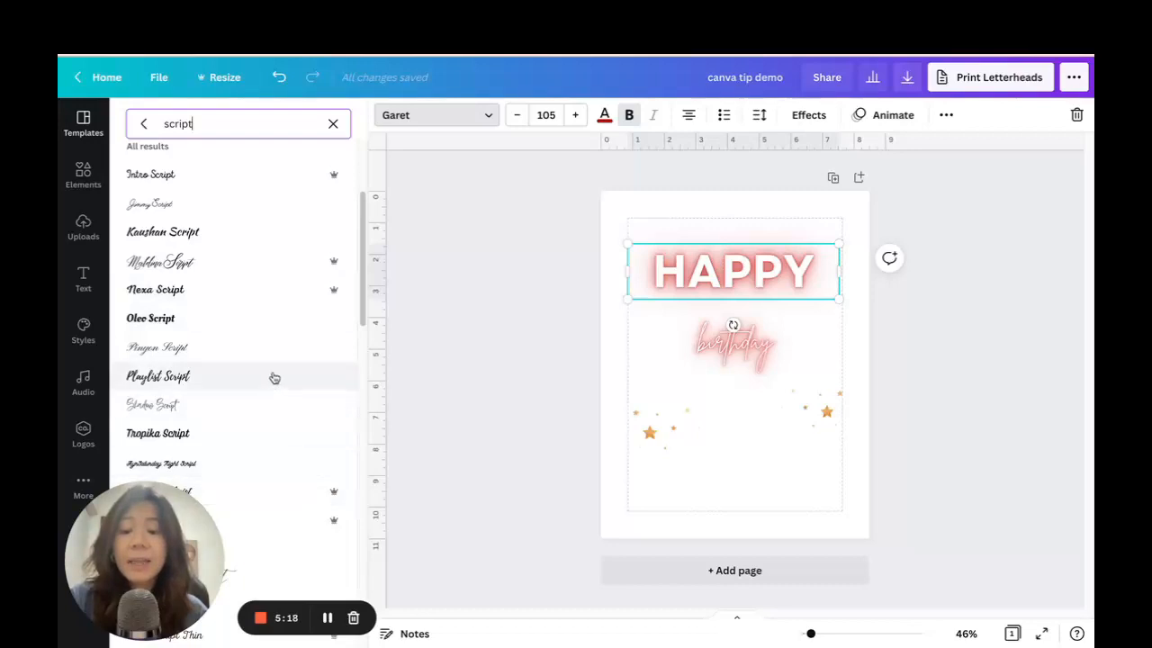
scroll(272, 378, "down", 2)
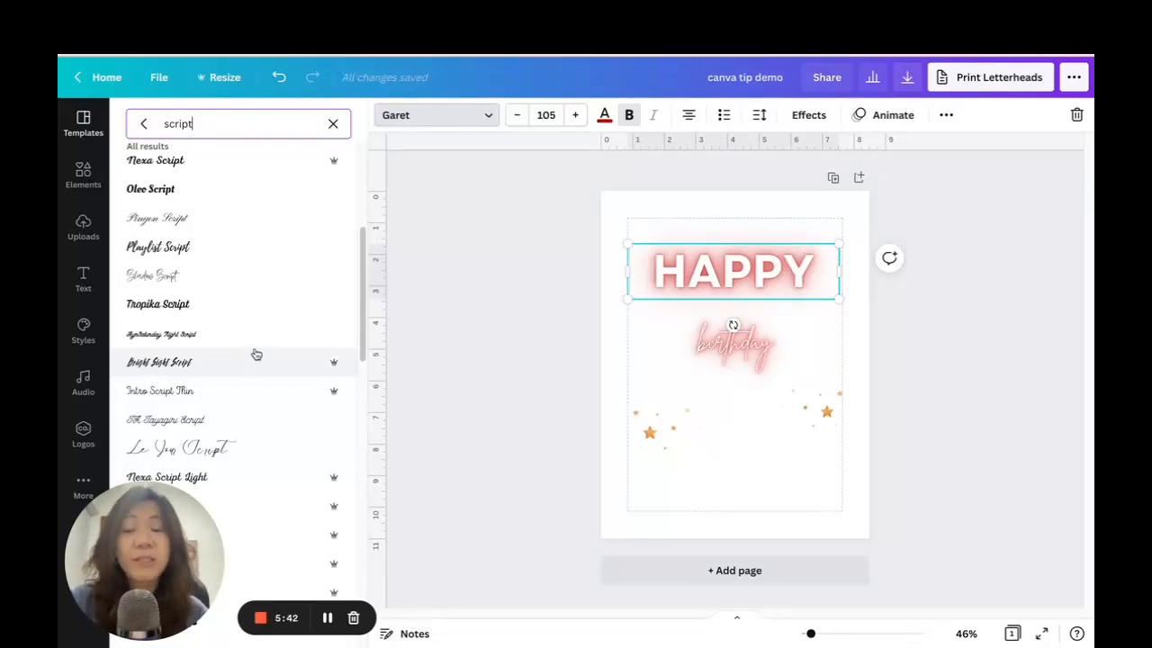
scroll(275, 255, "up", 1)
scroll(234, 270, "down", 2)
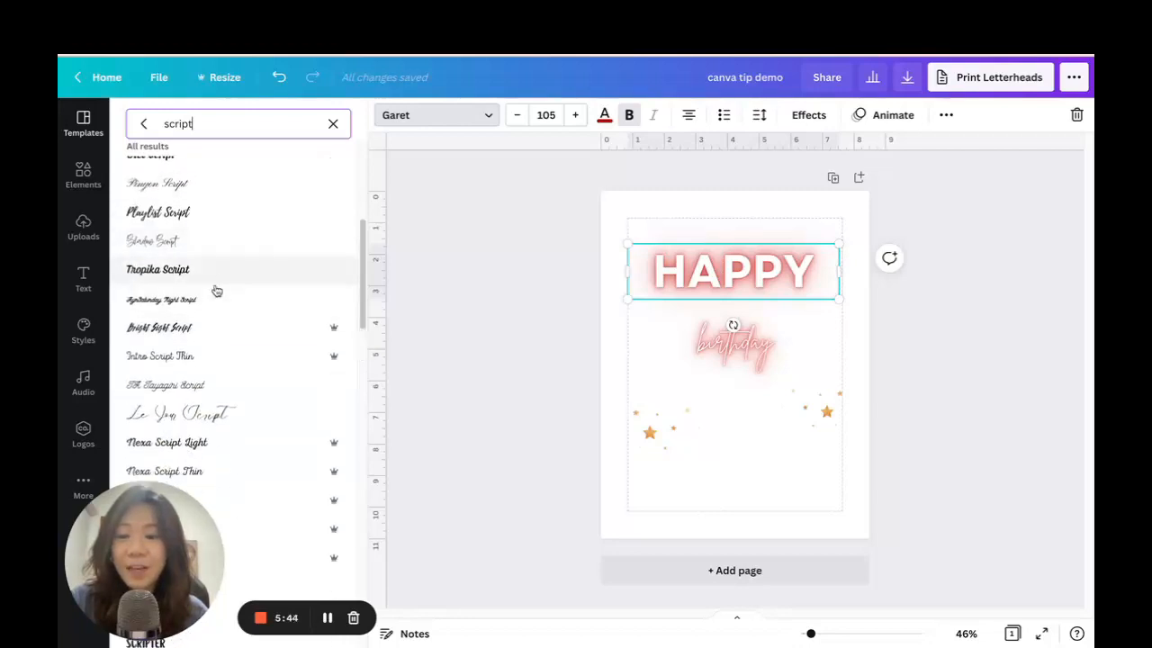
left_click(221, 413)
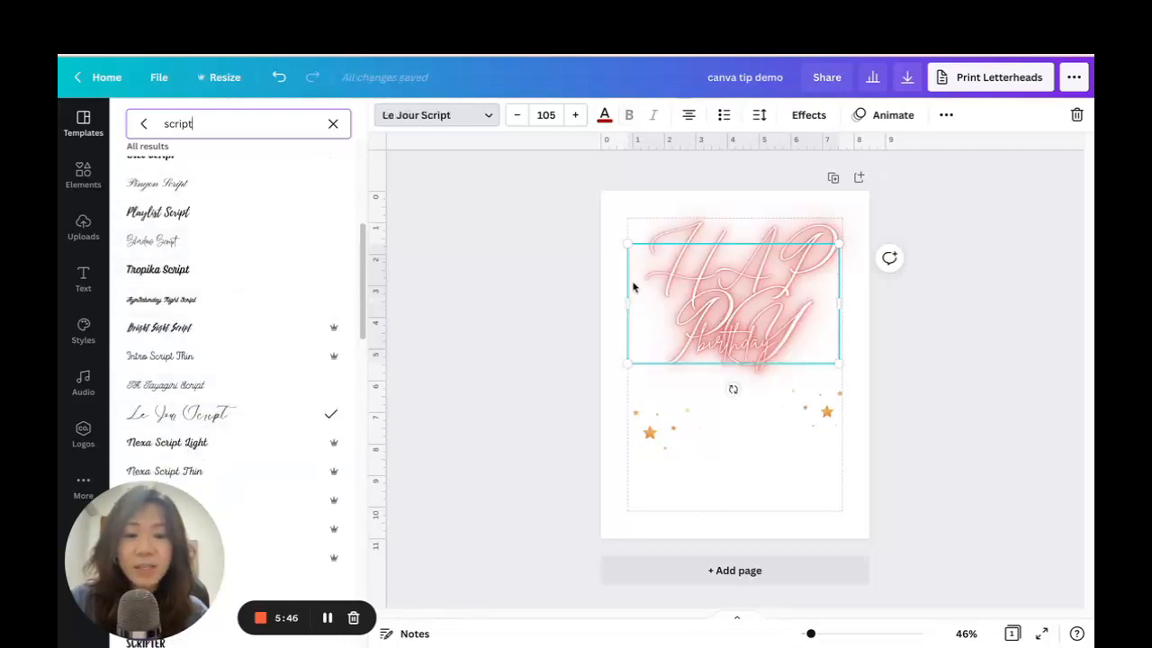
- Widen the "HAPPY" text box to fit one line, shrink it to about size 60.3, and reposition it above "birthday"
left_click_drag(604, 302, 450, 291)
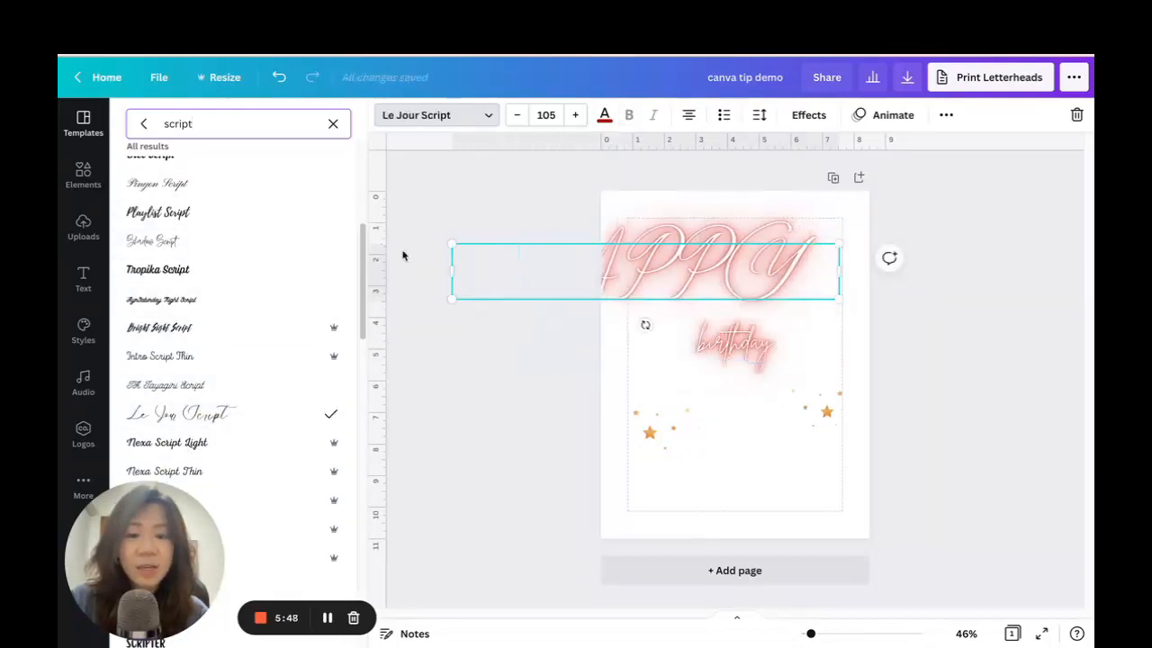
left_click_drag(452, 243, 609, 276)
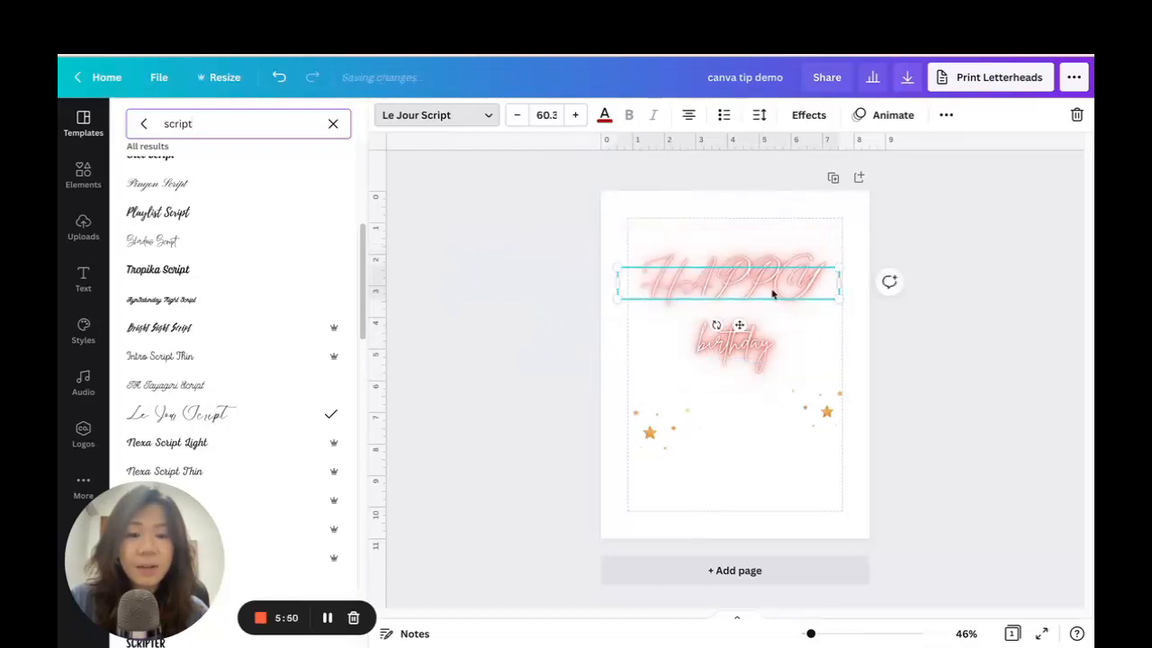
left_click_drag(771, 291, 781, 267)
- Apply One Little Font Full from a "cute" font search to "HAPPY", then enlarge it to about size 98.8 and reposition it above "birthday"
double_click(189, 123)
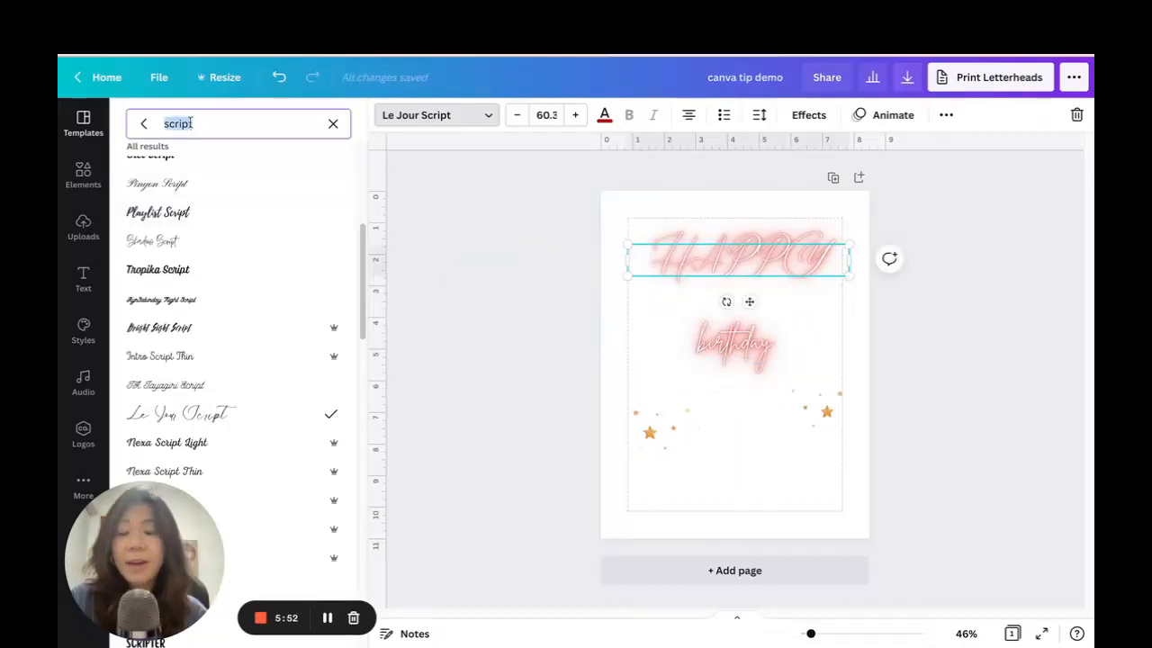
type("cute")
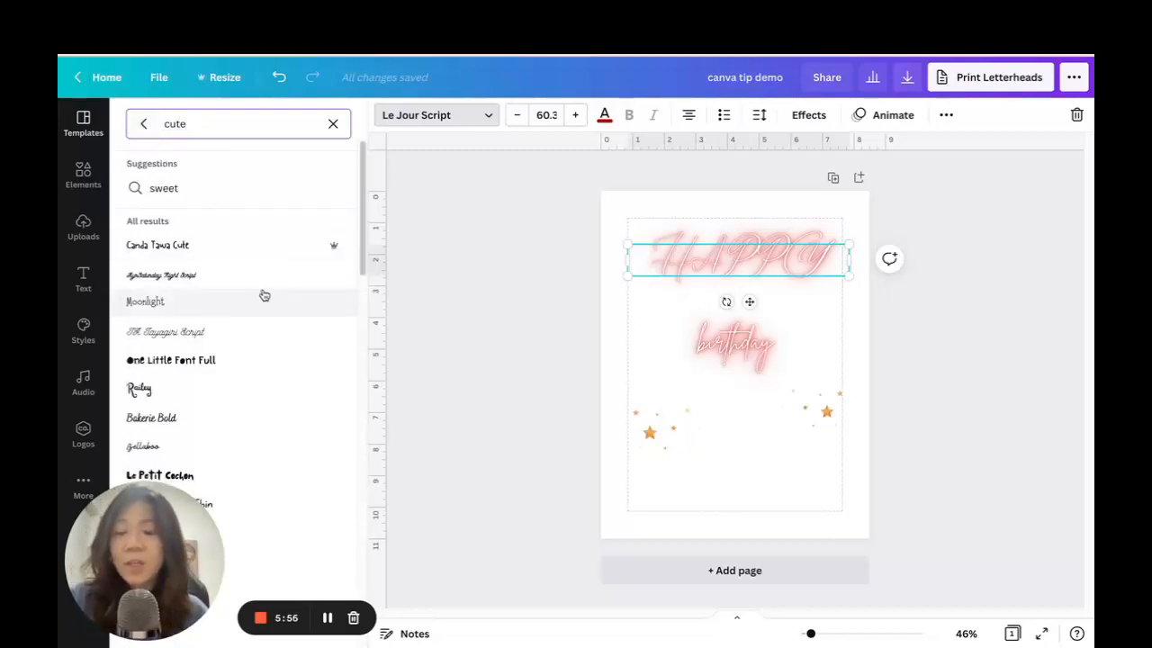
scroll(261, 364, "down", 1)
left_click(249, 312)
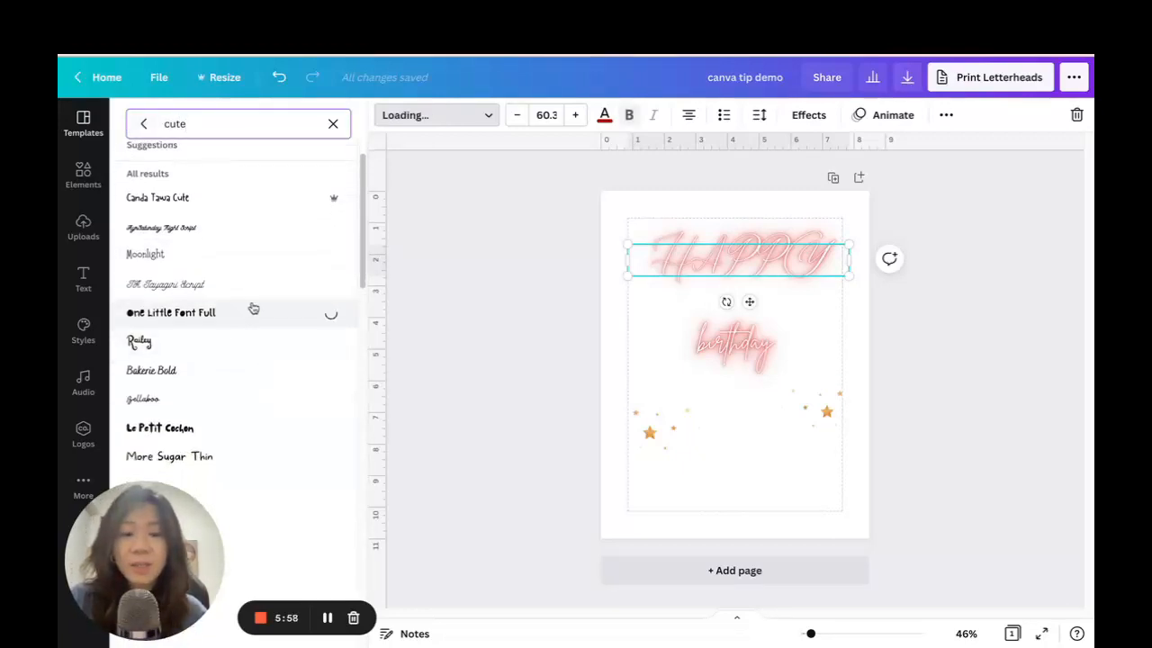
left_click_drag(627, 265, 679, 212)
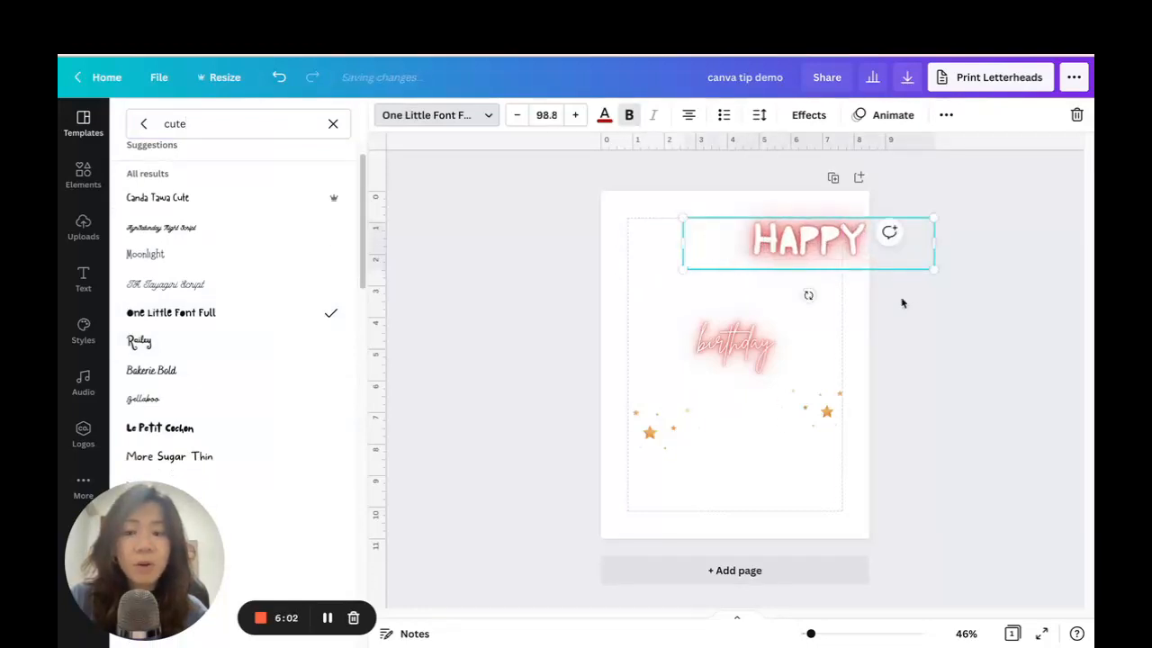
left_click_drag(774, 239, 710, 262)
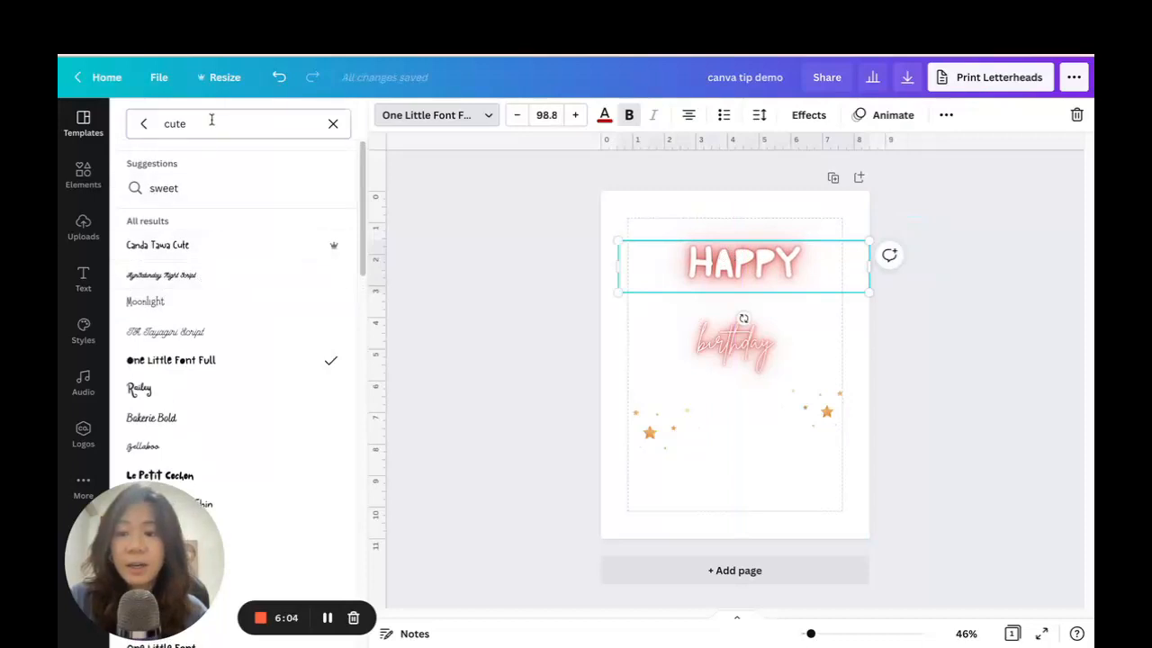
- Apply the Garet font from a "corporate" search to "HAPPY", then enlarge it to about size 114 and centre it on the page
left_click_drag(210, 123, 142, 124)
type("corporATE")
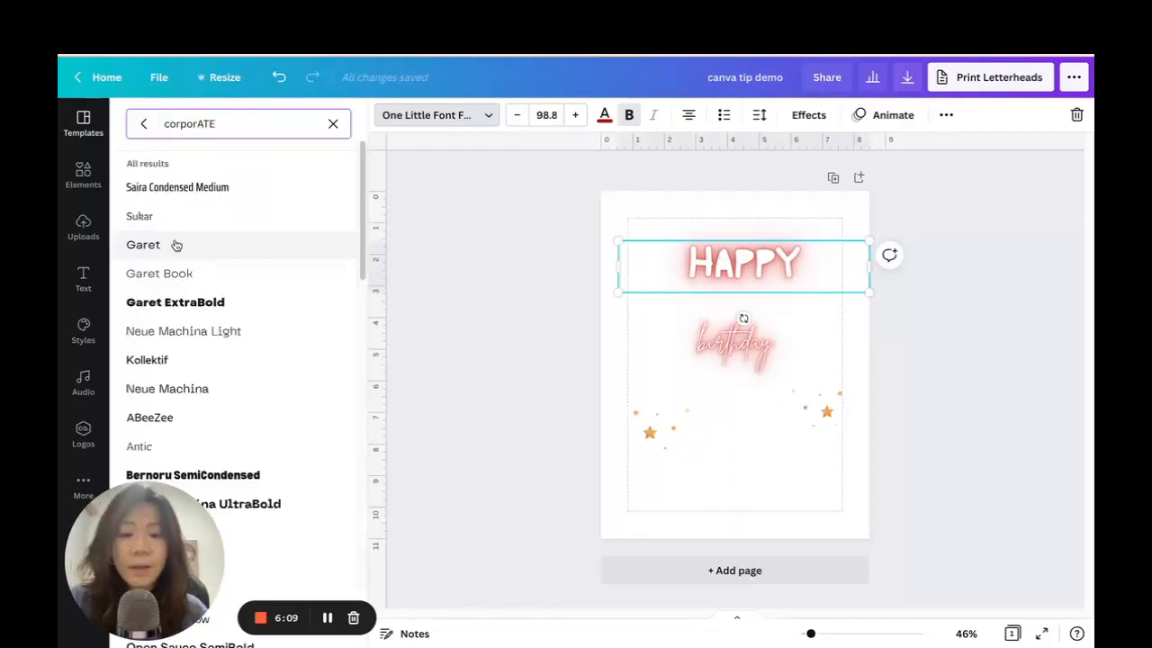
left_click(175, 246)
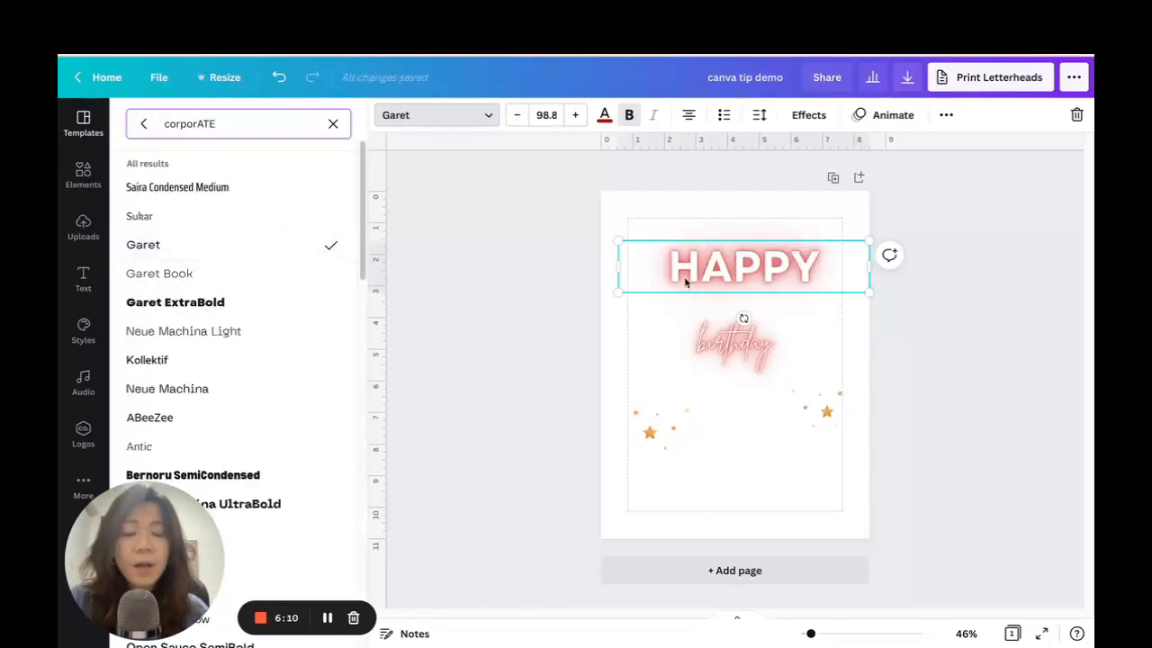
left_click_drag(648, 239, 615, 232)
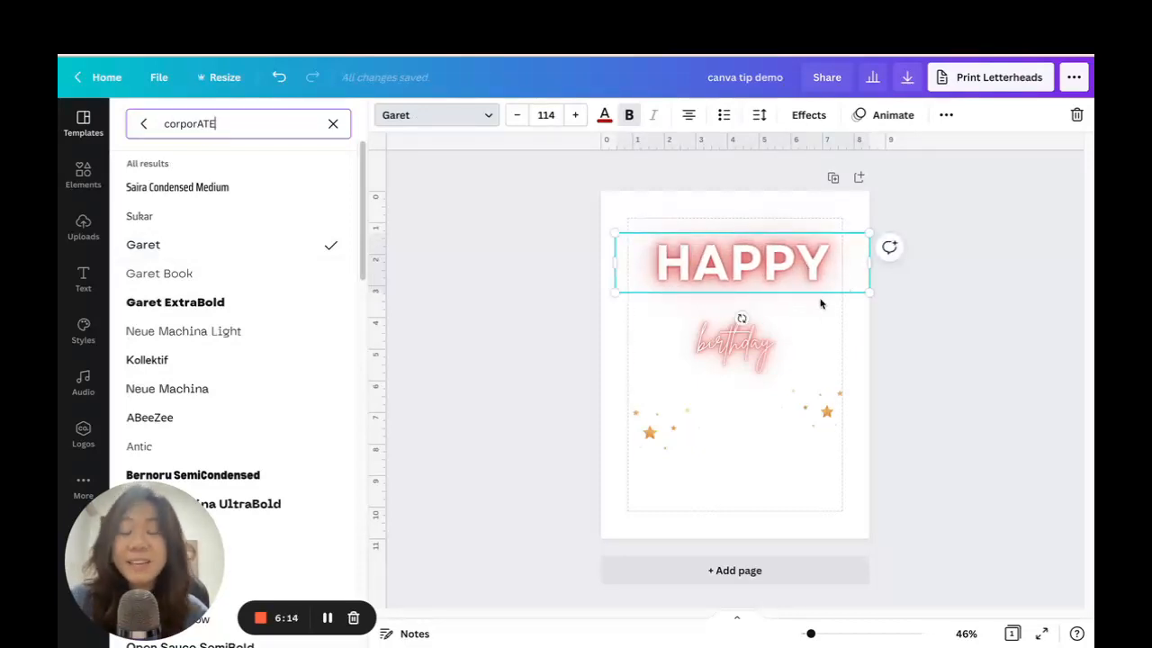
left_click_drag(742, 318, 731, 319)
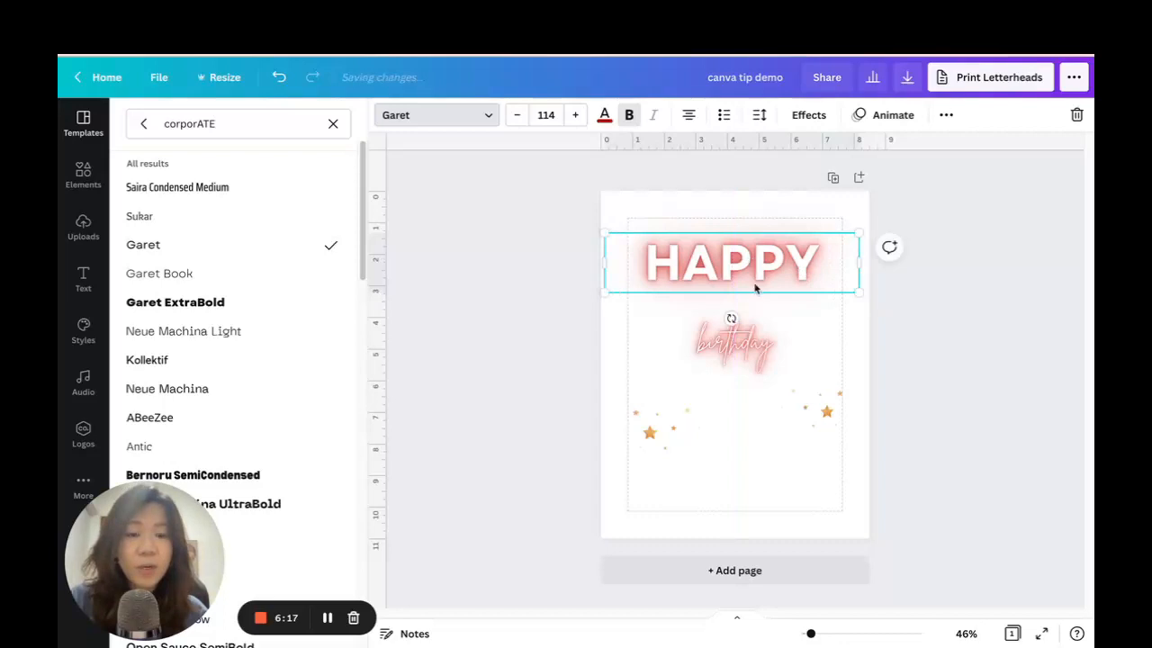
- Replace the Neon effect on "HAPPY" with the Shadow effect and change the text colour to dark navy
left_click(806, 115)
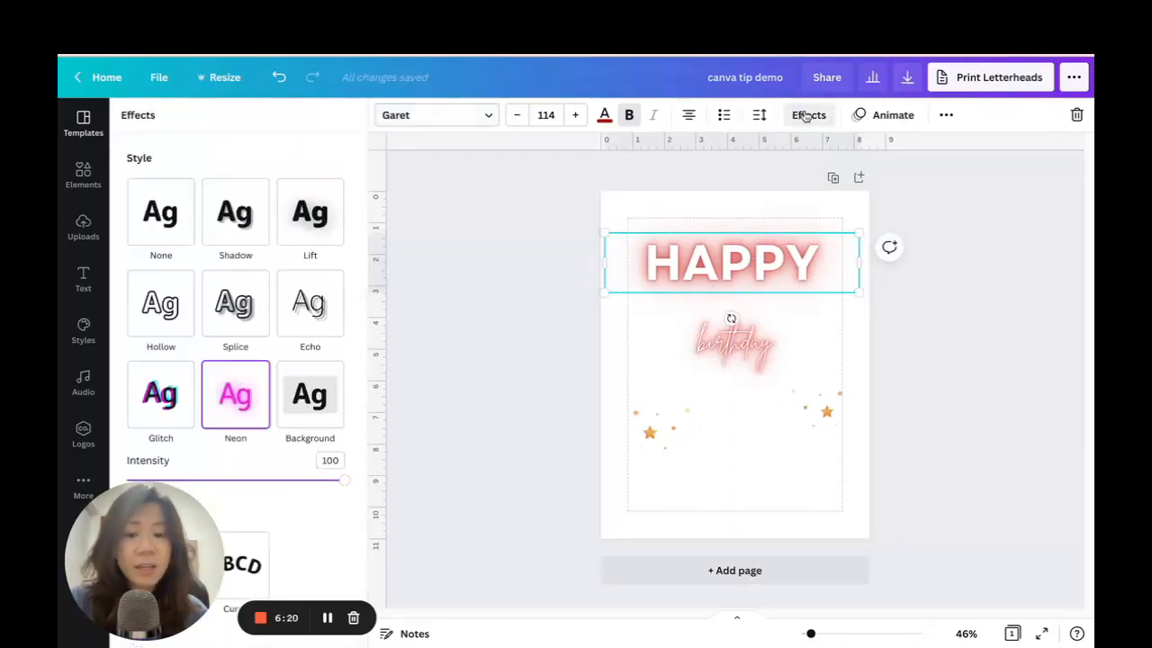
left_click(168, 216)
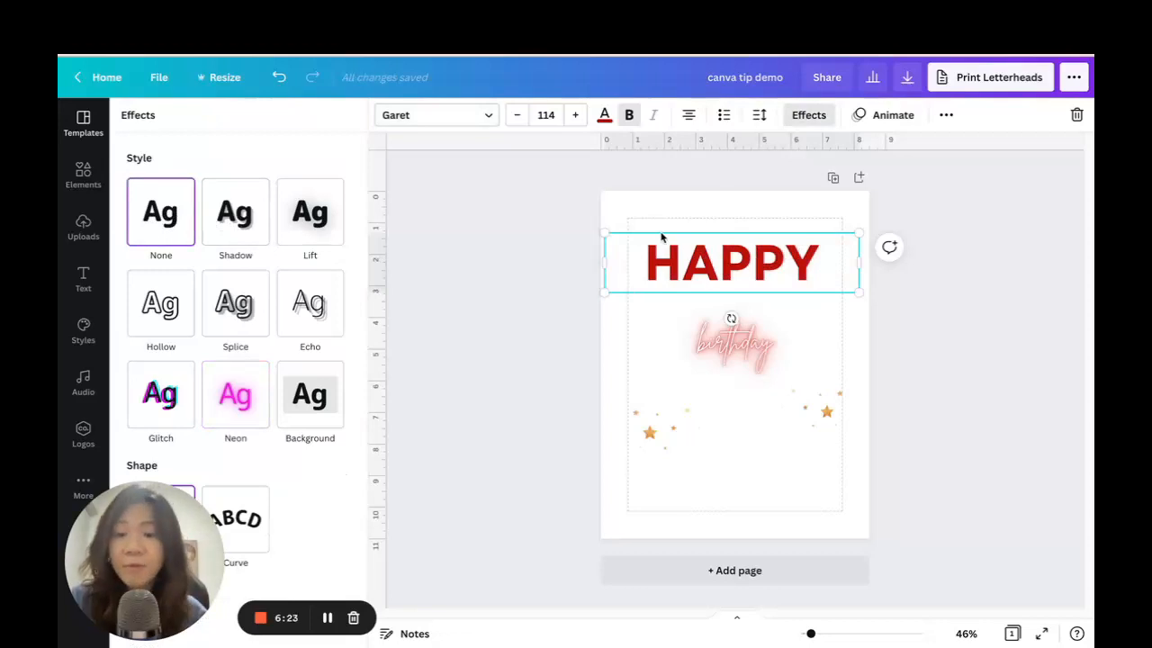
left_click(263, 229)
left_click_drag(808, 633, 821, 633)
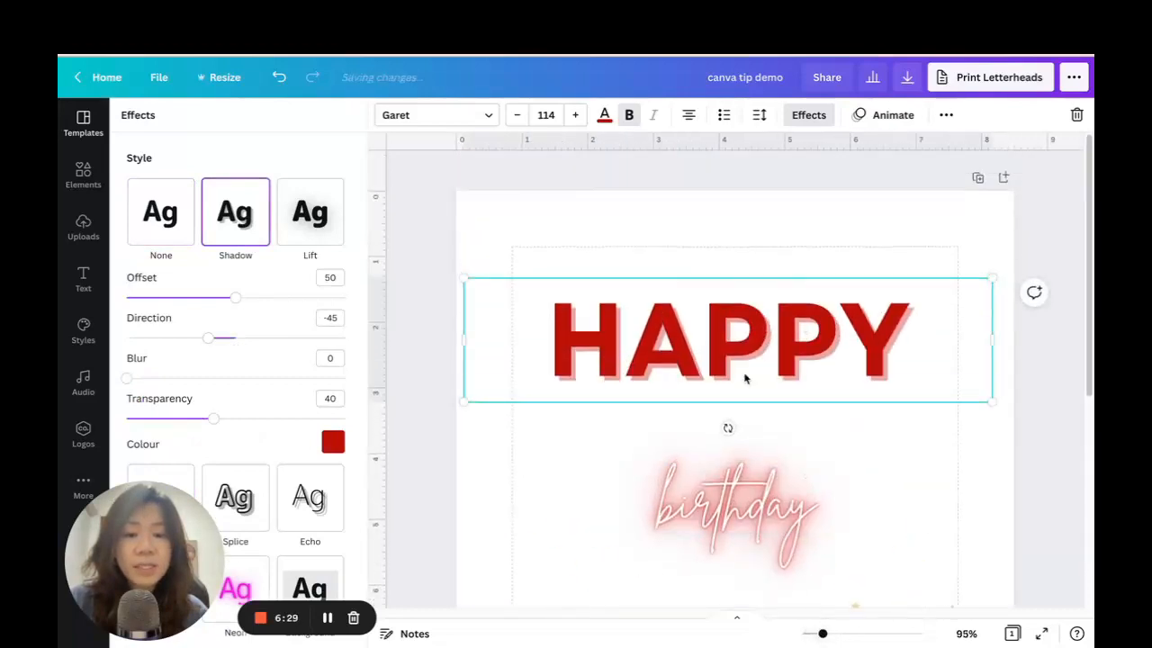
scroll(654, 344, "down", 2)
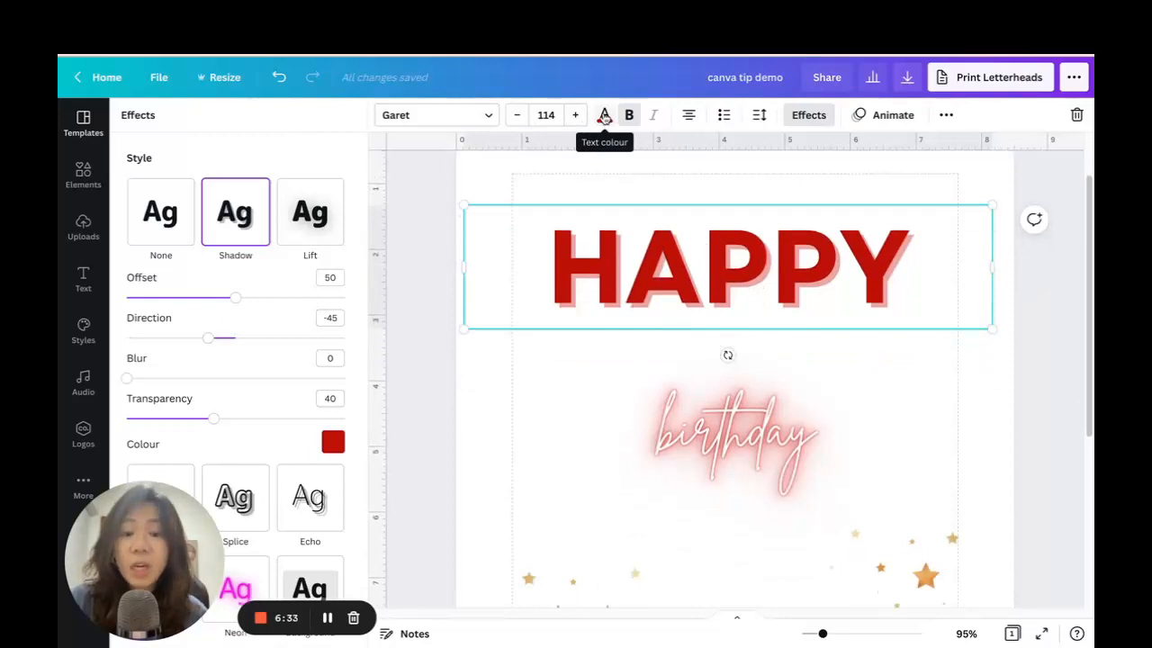
left_click(604, 116)
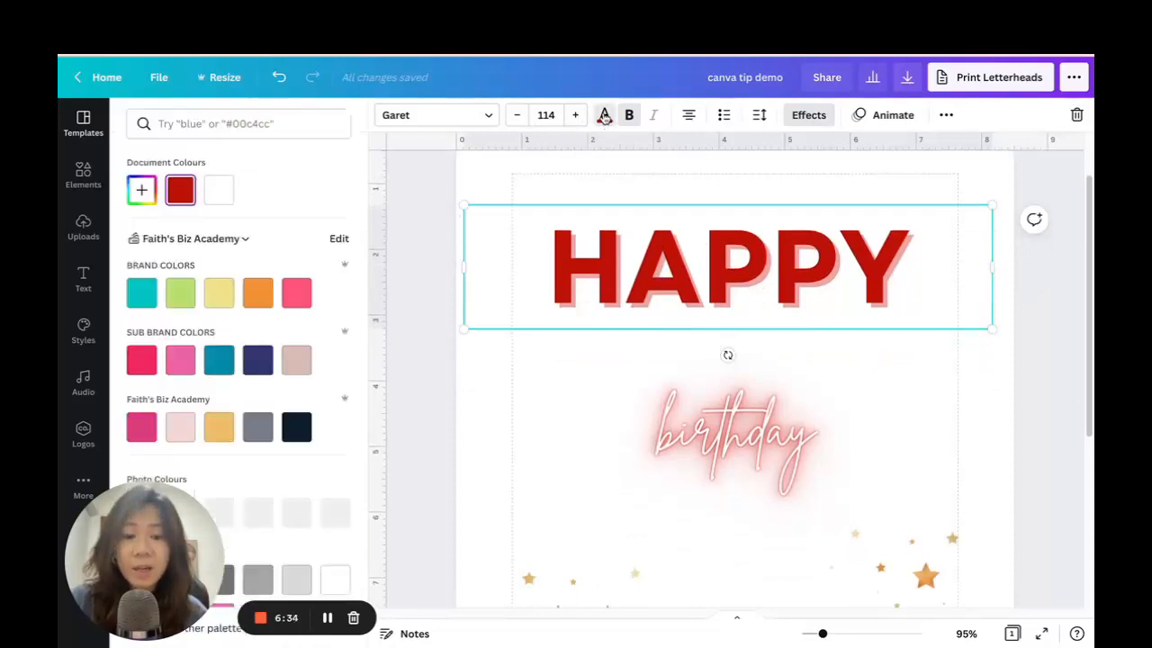
left_click(295, 421)
- Adjust the "HAPPY" shadow to offset 53, direction -47, blur 0 and transparency 27
left_click(805, 117)
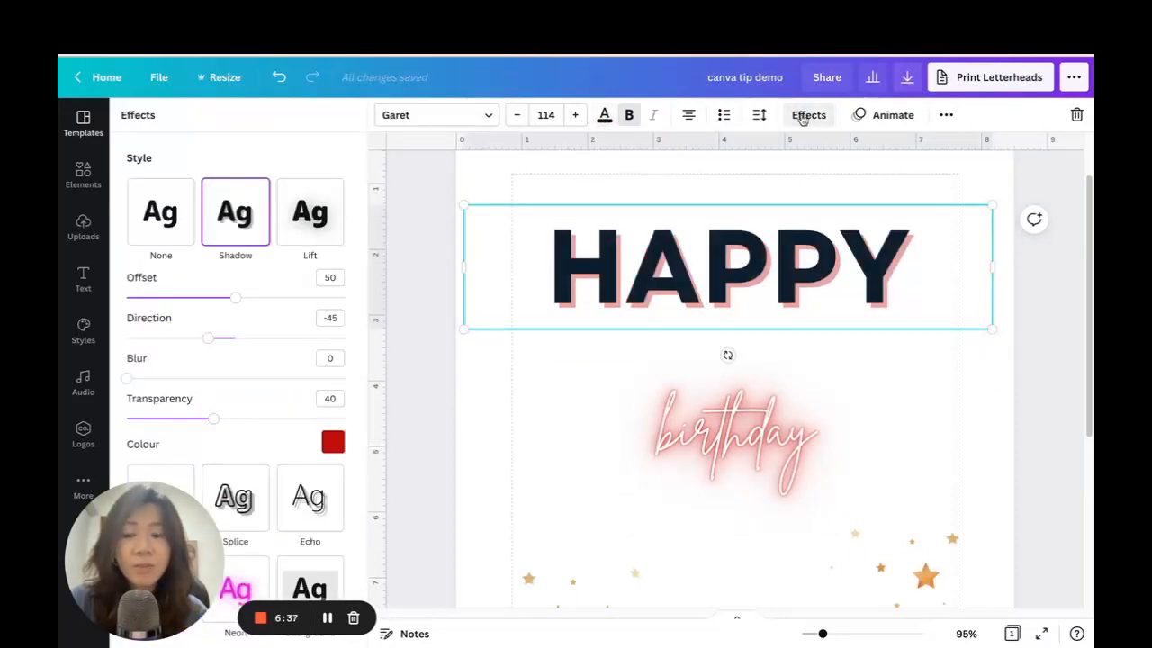
scroll(199, 280, "down", 1)
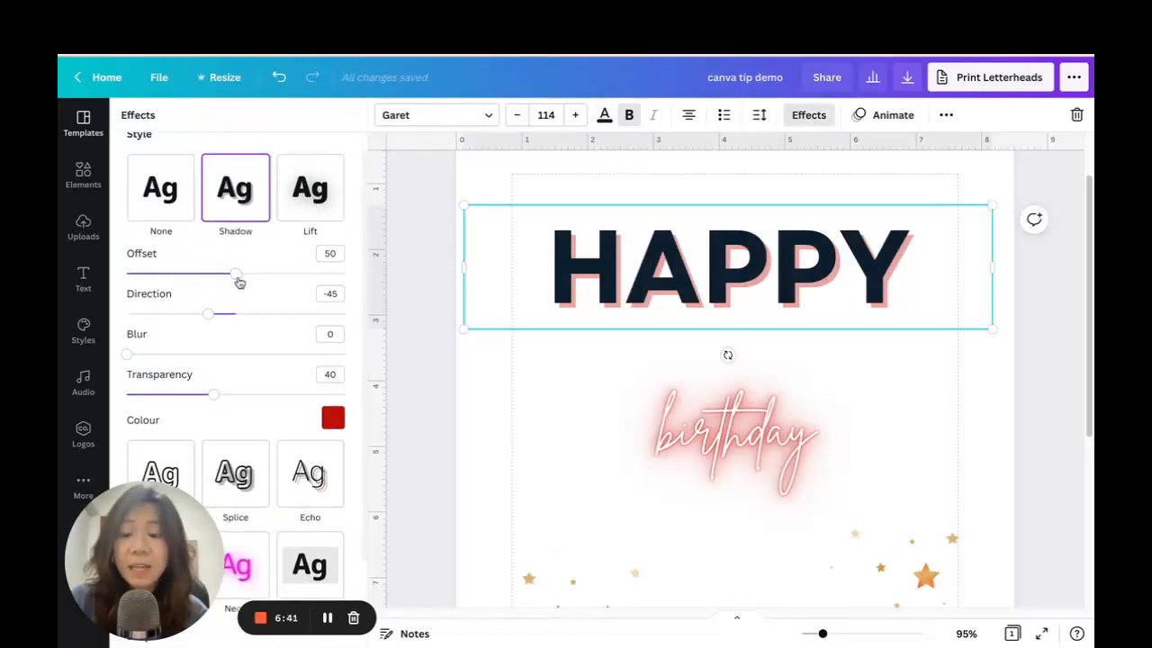
mouse_move(234, 279)
left_mouse_down()
mouse_move(268, 273)
mouse_move(224, 273)
mouse_move(270, 276)
mouse_move(241, 273)
left_mouse_up()
mouse_move(210, 314)
left_mouse_down()
mouse_move(254, 311)
mouse_move(207, 313)
left_mouse_up()
mouse_move(128, 357)
left_mouse_down()
mouse_move(273, 356)
mouse_move(118, 361)
left_mouse_up()
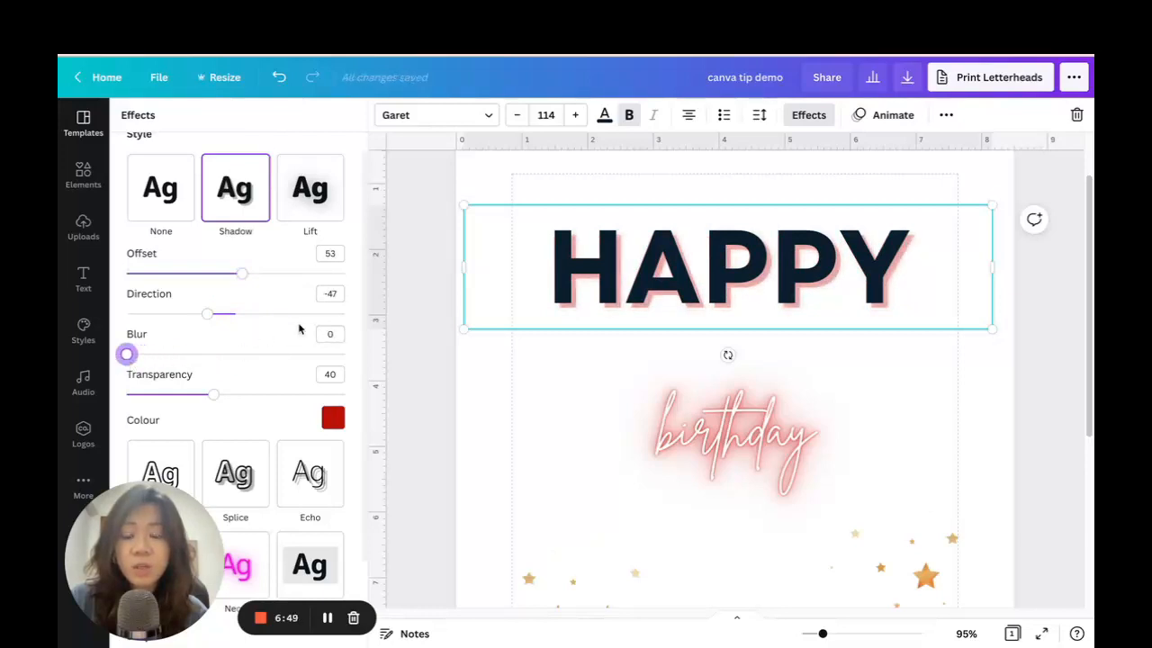
scroll(270, 346, "down", 1)
left_click_drag(213, 371, 185, 371)
scroll(251, 297, "down", 3)
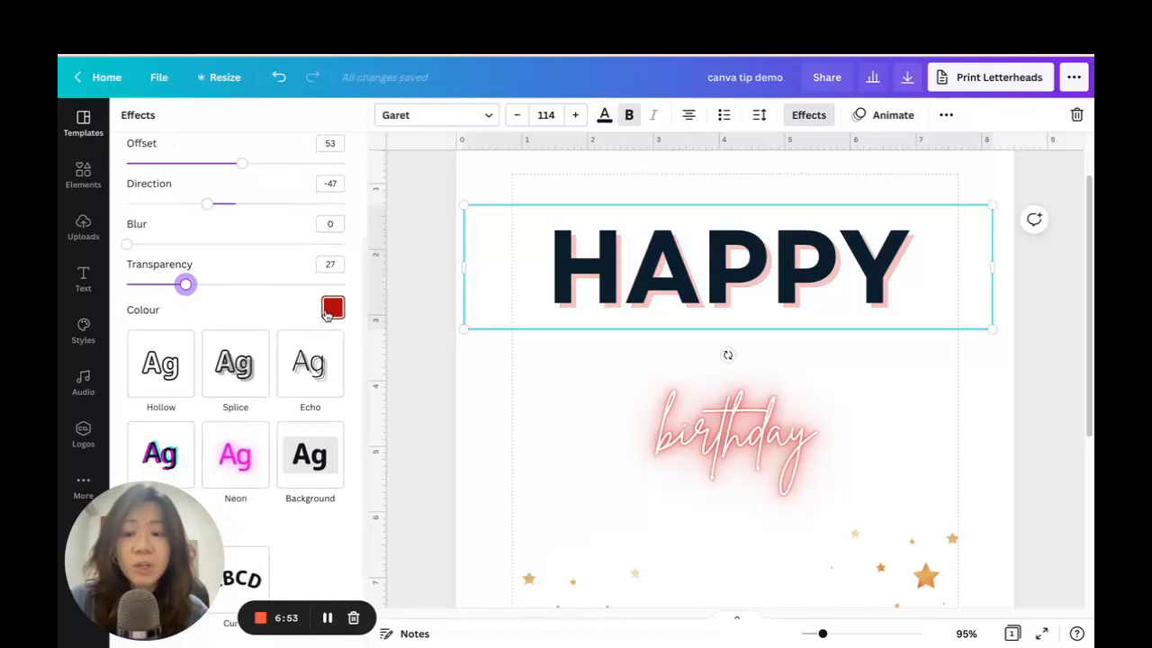
- Set the "HAPPY" shadow colour to #DB3D7B, then shift its hue to purple
left_click(332, 310)
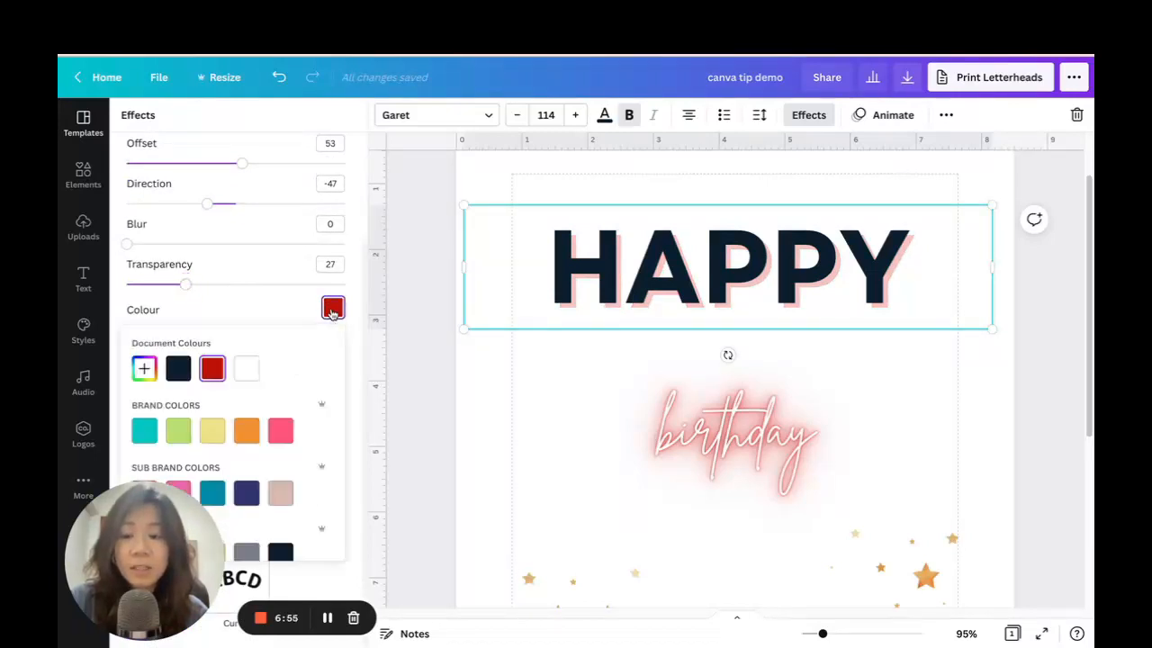
scroll(225, 432, "down", 3)
scroll(180, 405, "up", 3)
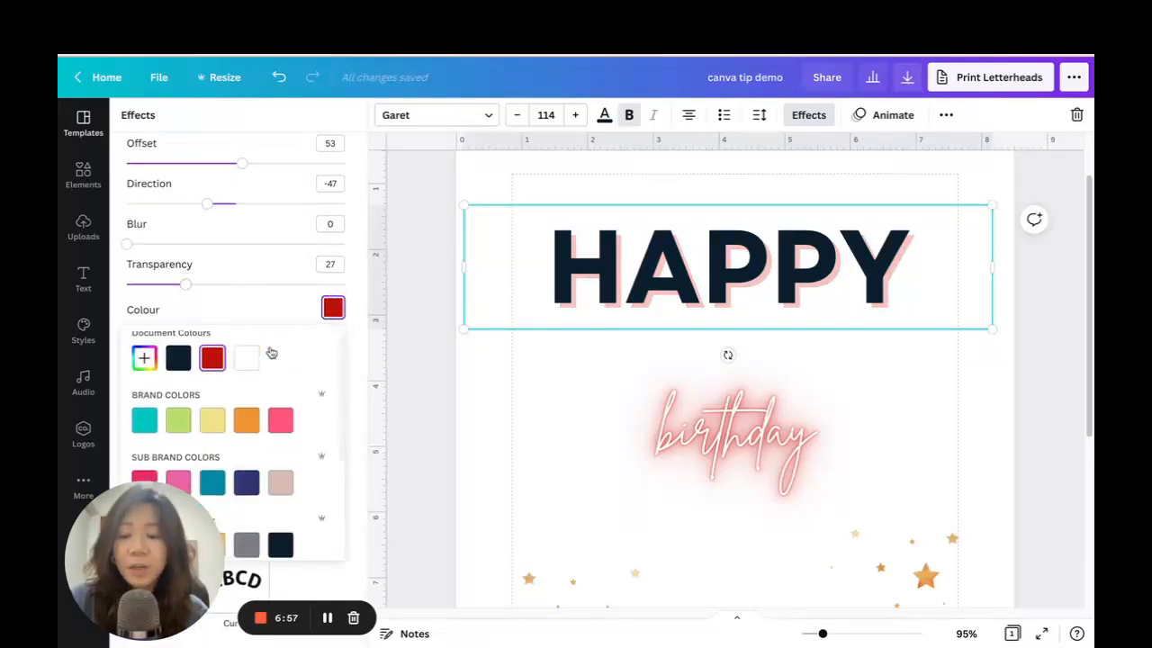
left_click(144, 368)
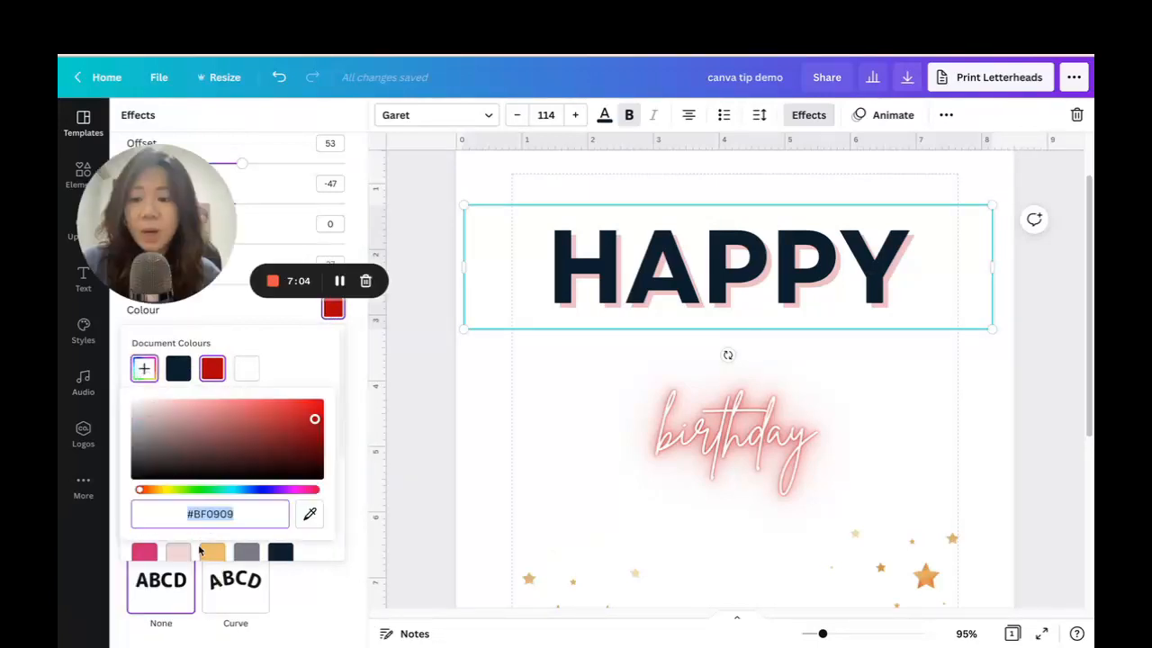
left_click(258, 510)
left_click_drag(257, 510, 174, 512)
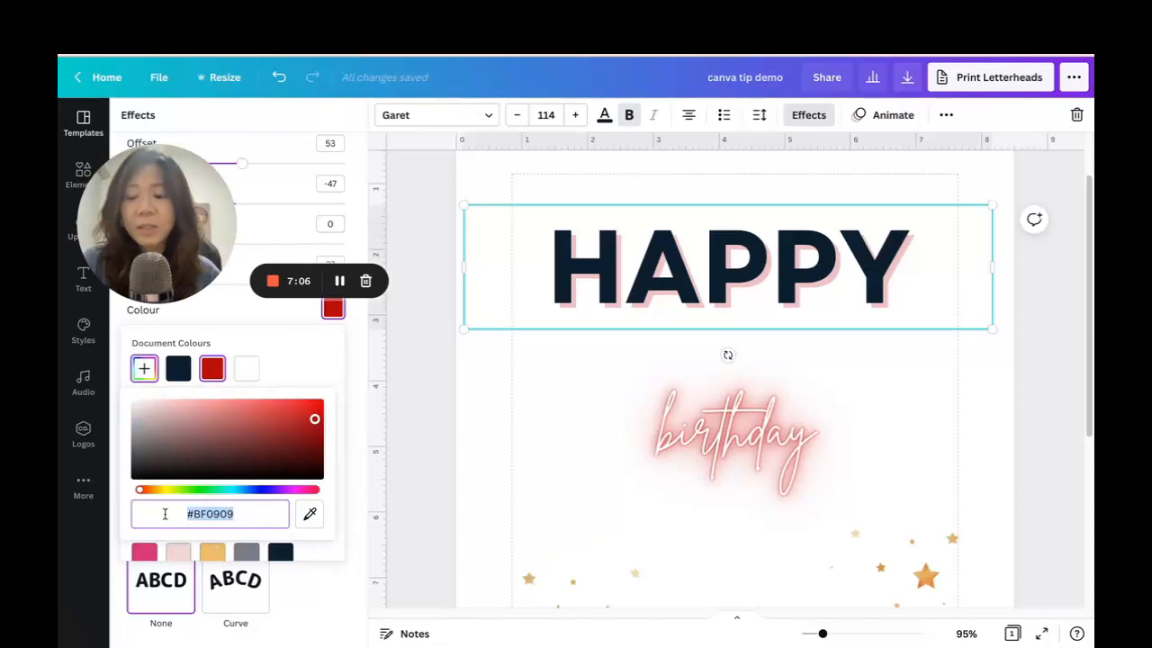
type("#DB3D7B")
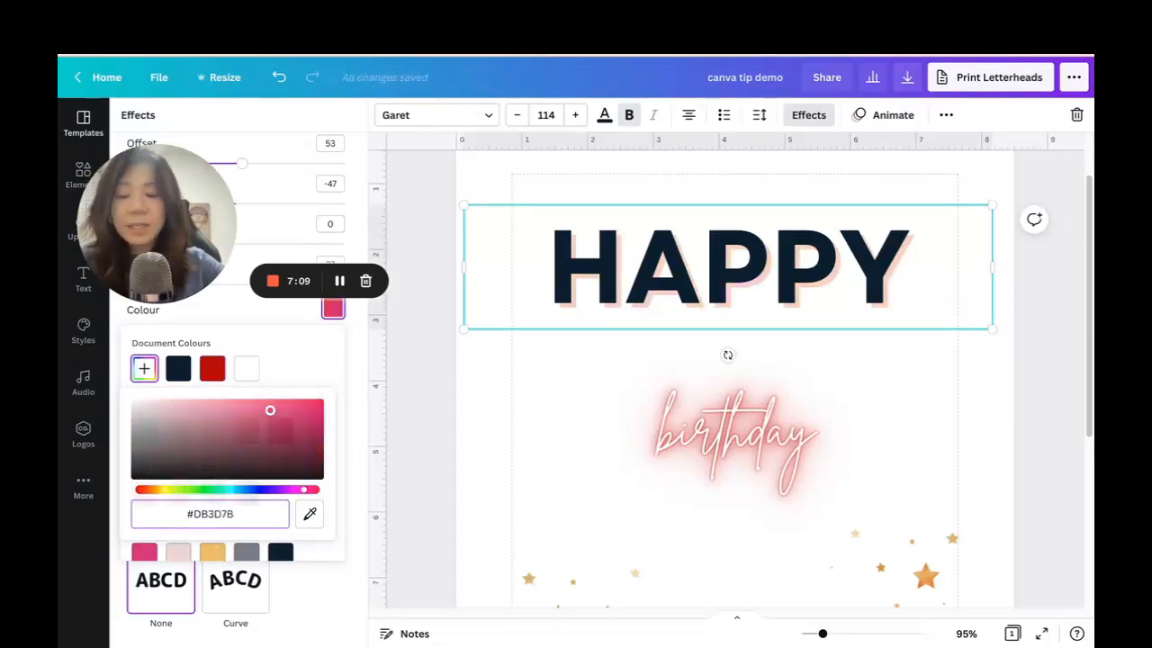
key("Return")
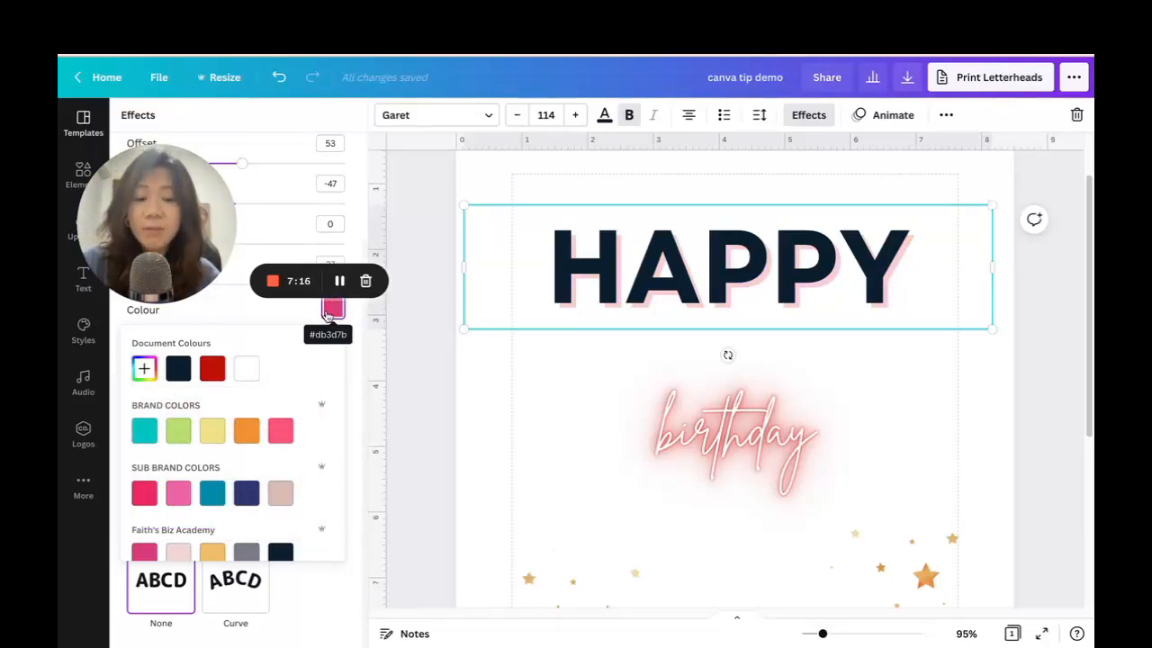
left_click(144, 368)
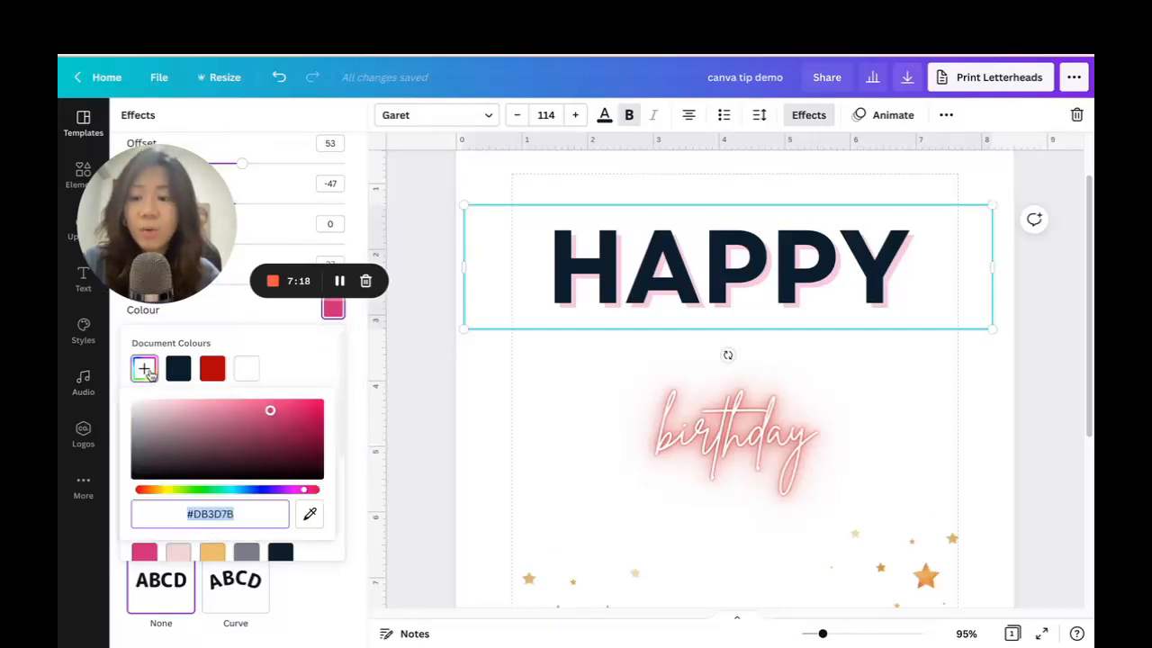
left_click_drag(304, 490, 266, 493)
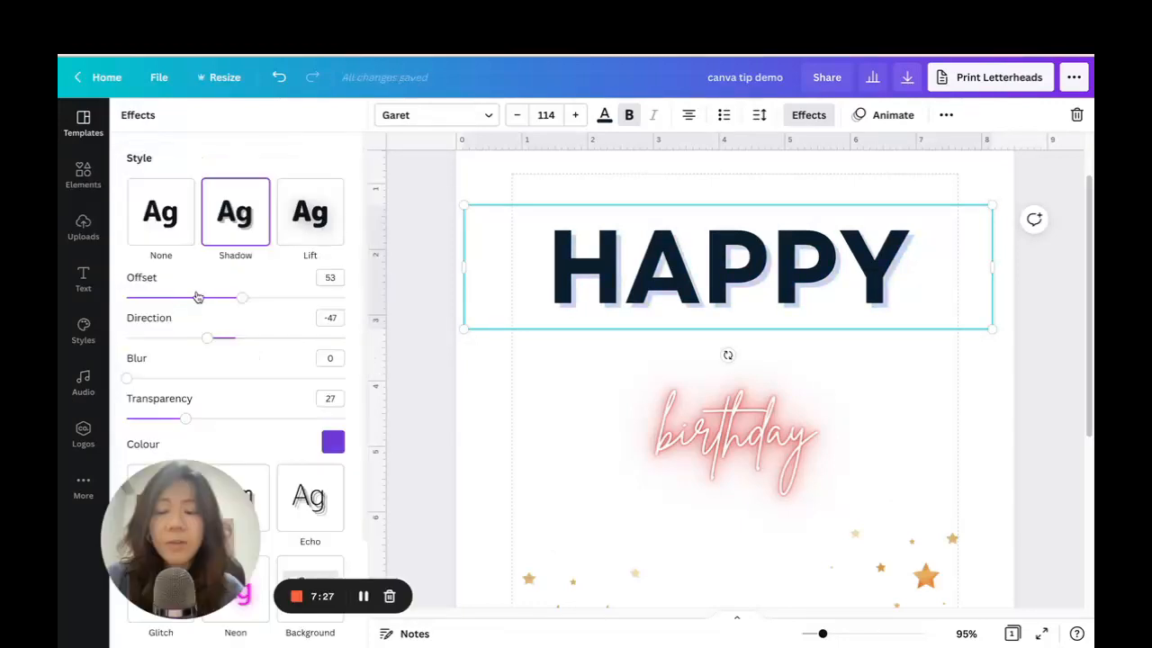
- Try the Lift, Hollow and Splice effects on "HAPPY", reducing the Splice thickness and offset
left_click(340, 216)
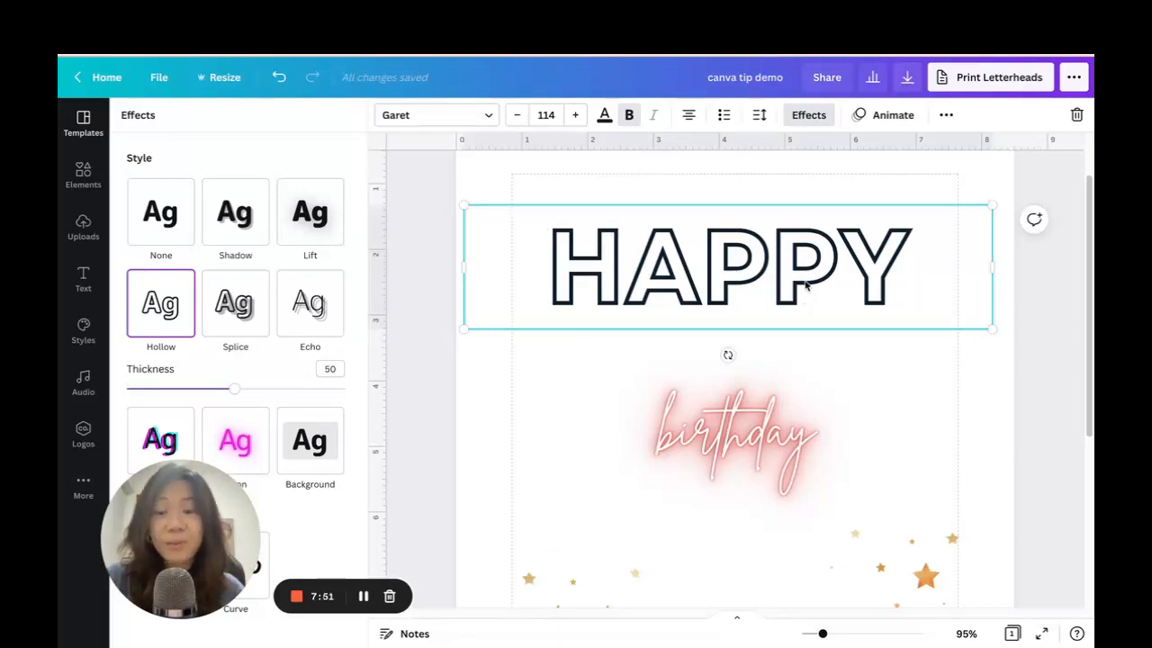
left_click(260, 315)
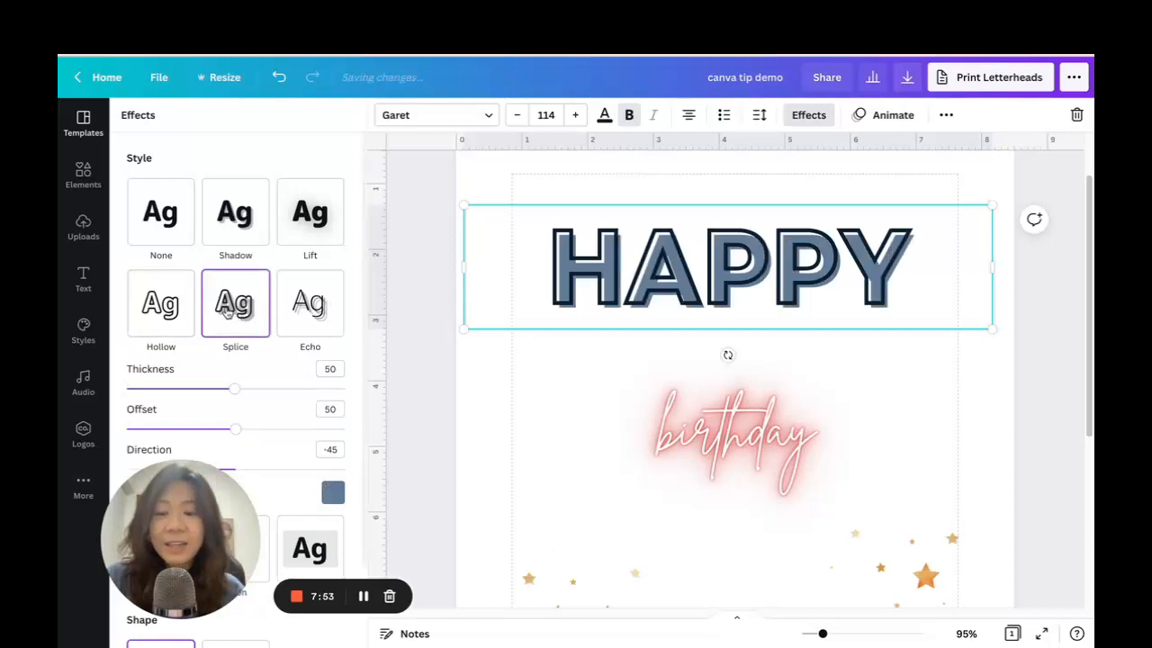
scroll(275, 342, "down", 2)
left_click_drag(234, 321, 196, 319)
mouse_move(232, 360)
left_mouse_down()
mouse_move(278, 358)
mouse_move(222, 359)
left_mouse_up()
- Try the Echo, Glitch and Neon effects on "HAPPY" at their default settings
left_click(311, 234)
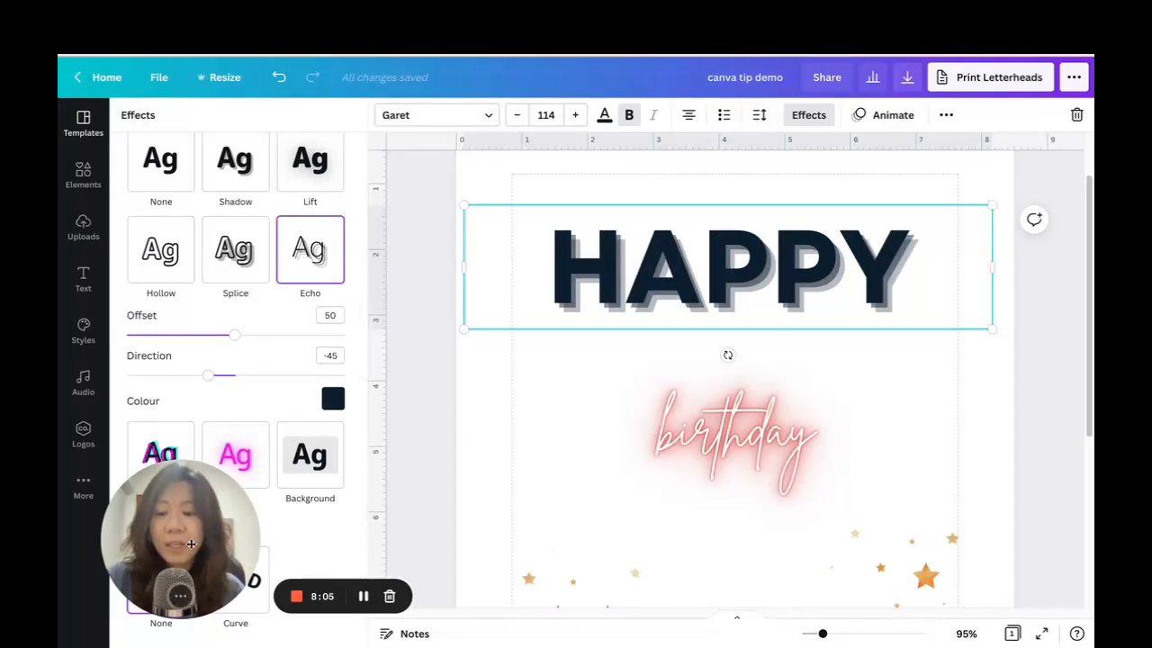
left_click(160, 447)
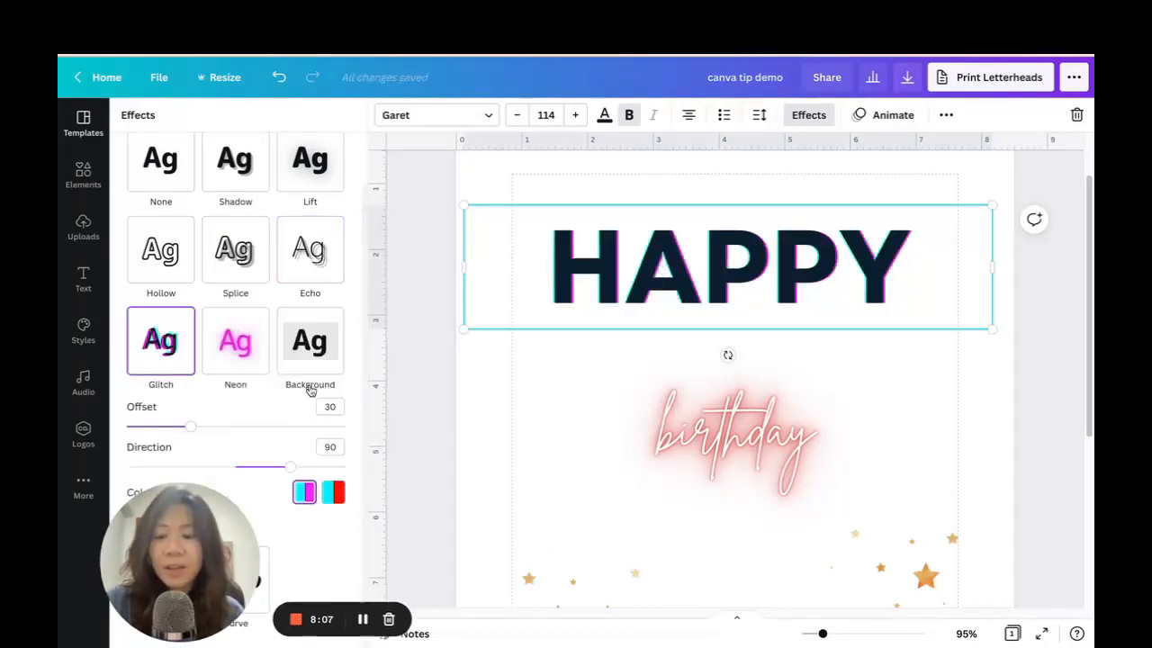
left_click(239, 337)
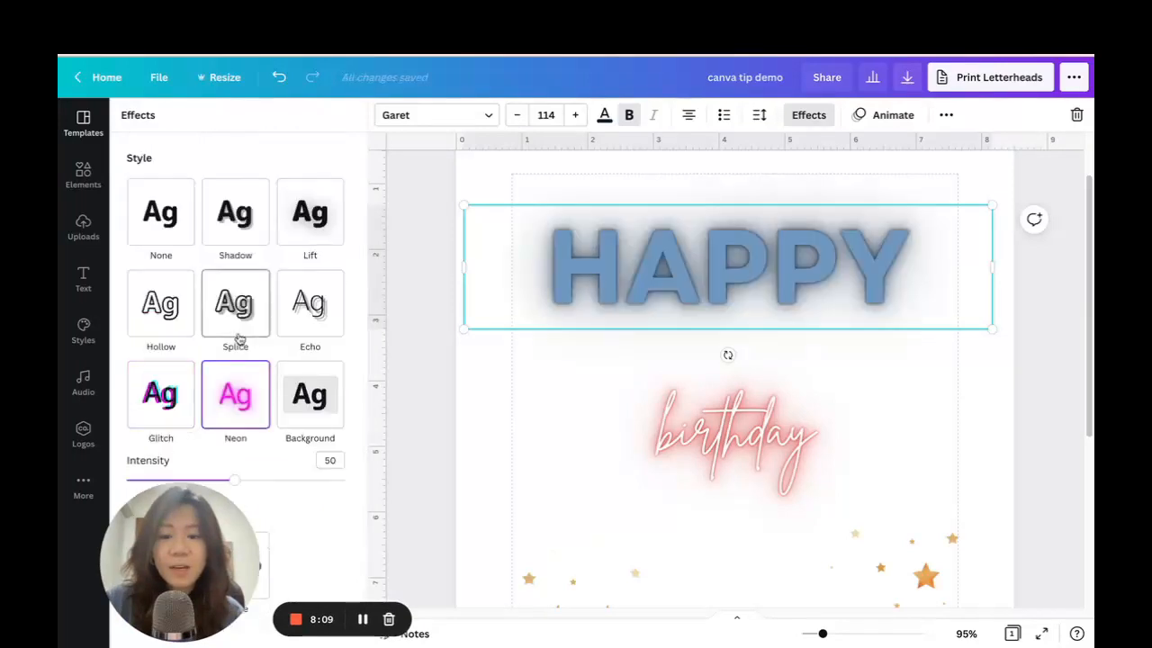
- Apply the Background effect to "HAPPY" and change its background to the pink brand colour
left_click(310, 394)
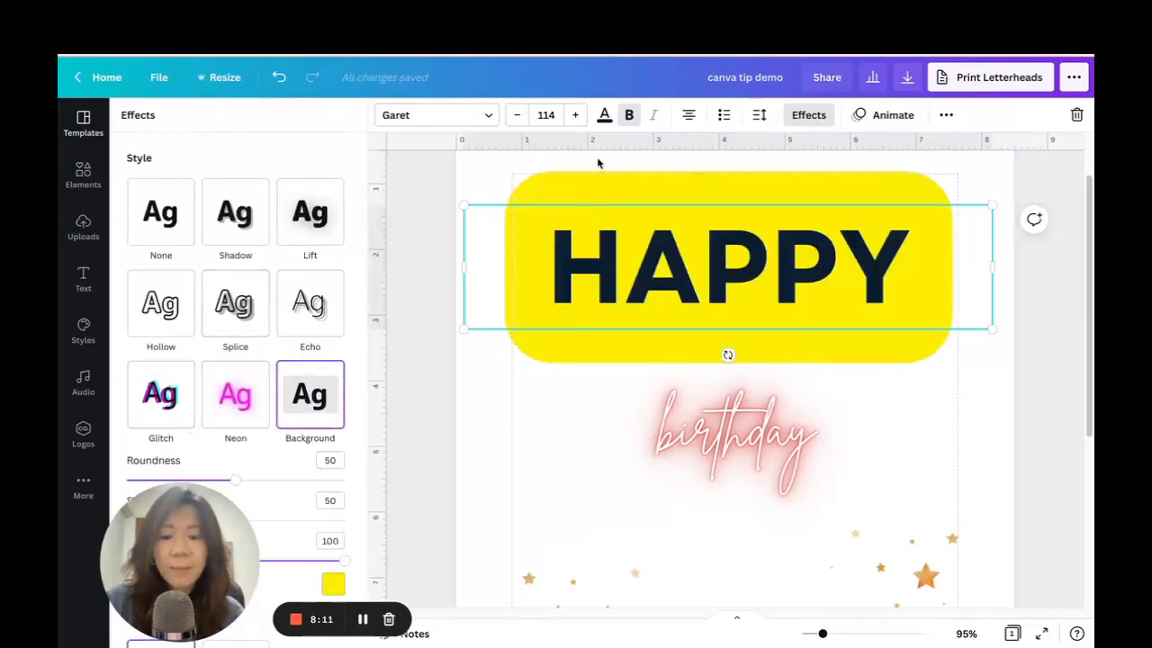
scroll(234, 405, "down", 2)
left_click(333, 493)
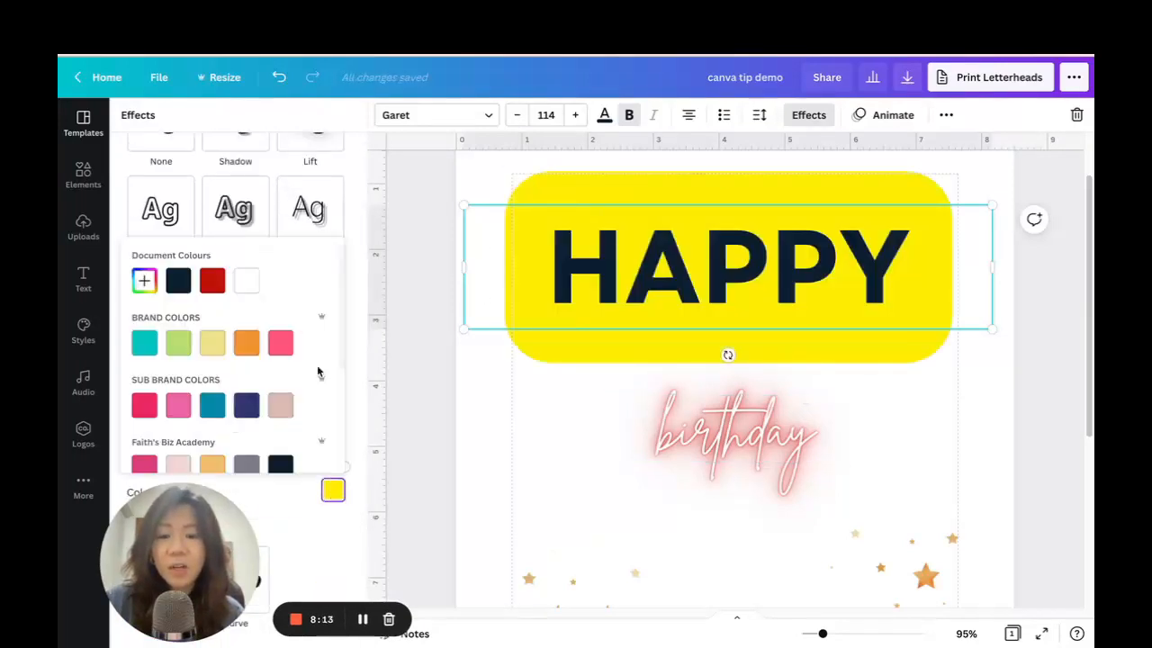
left_click(280, 343)
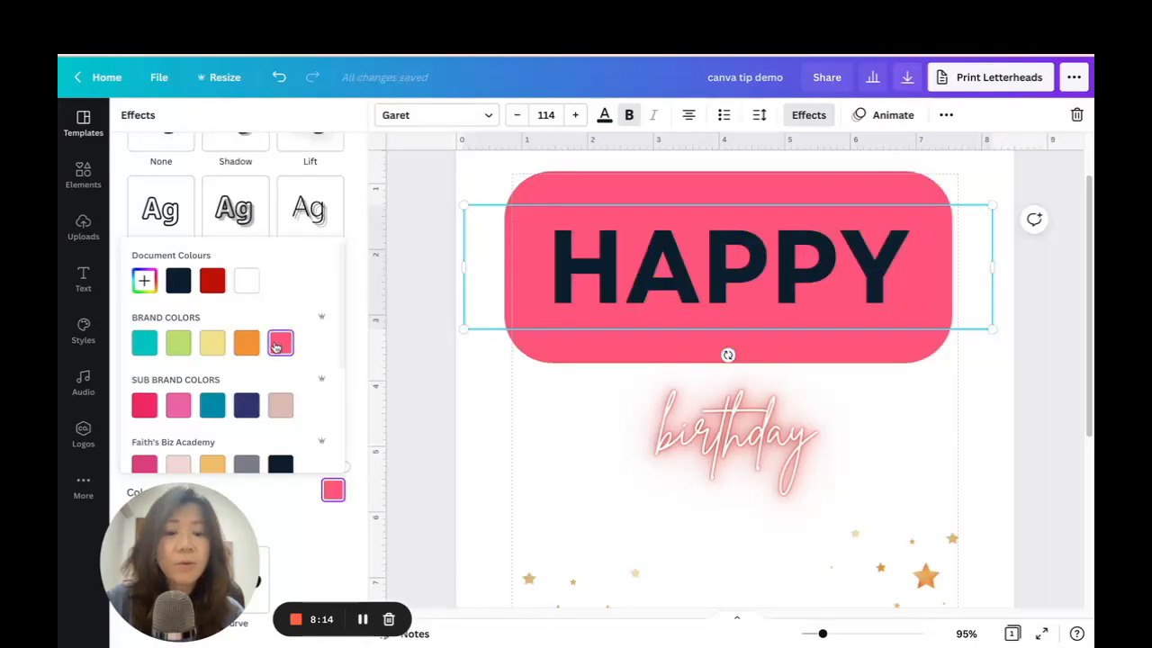
left_click(354, 325)
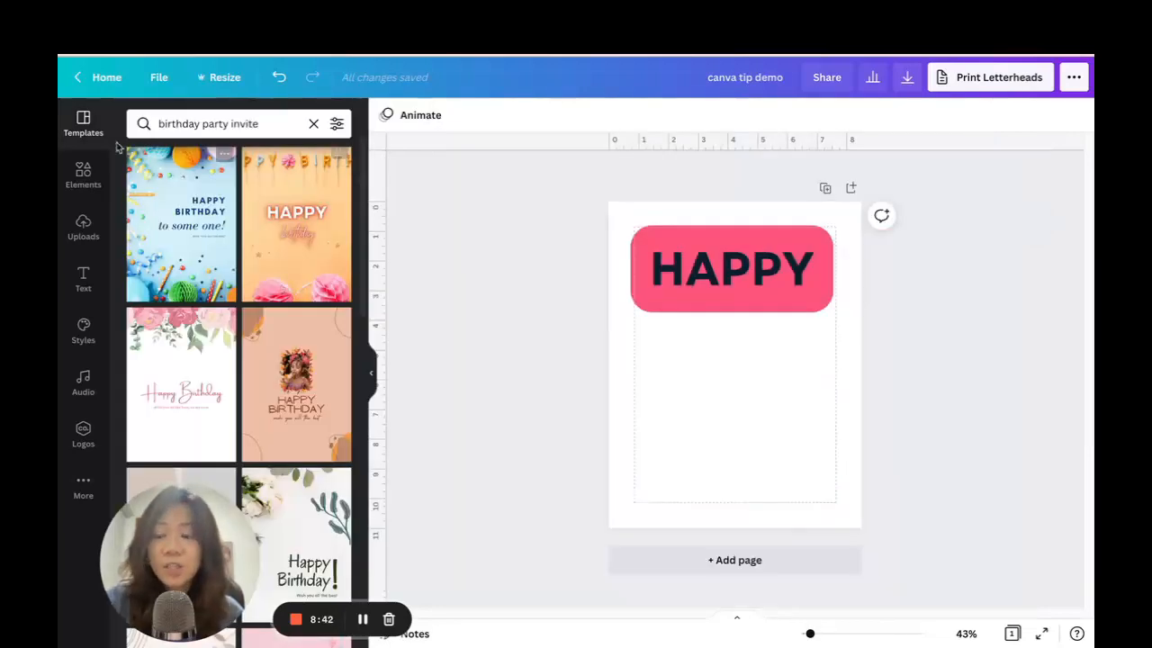
- Look through the Elements categories and the full Lines & Shapes collection for available shapes
left_click(84, 173)
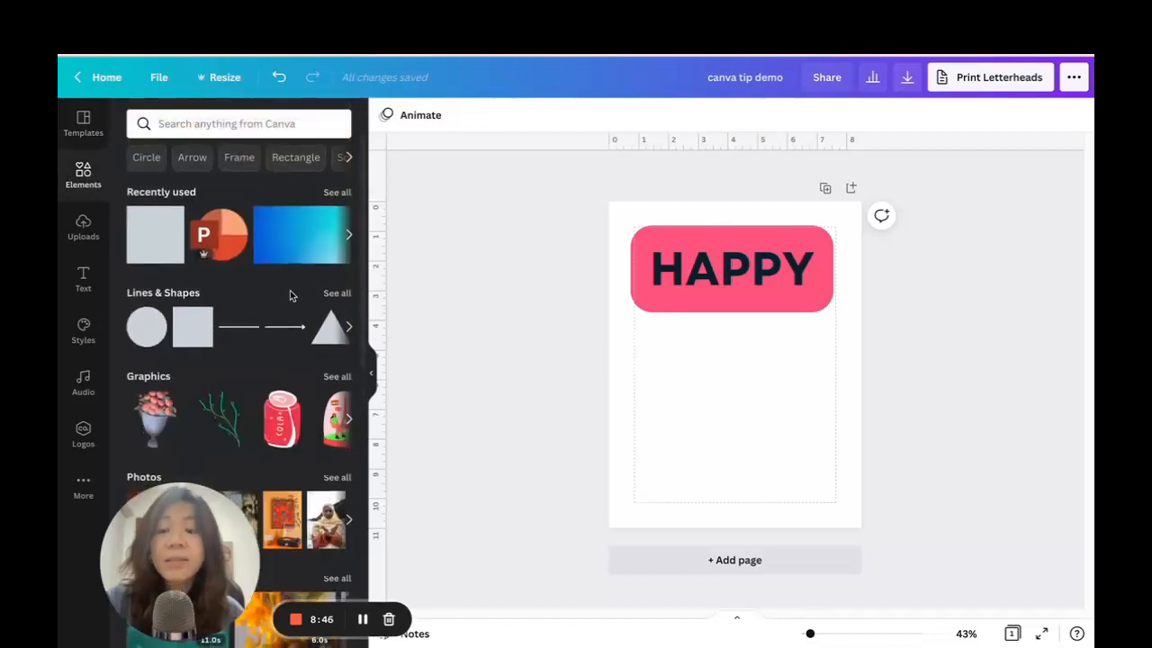
scroll(290, 294, "down", 4)
scroll(289, 294, "down", 10)
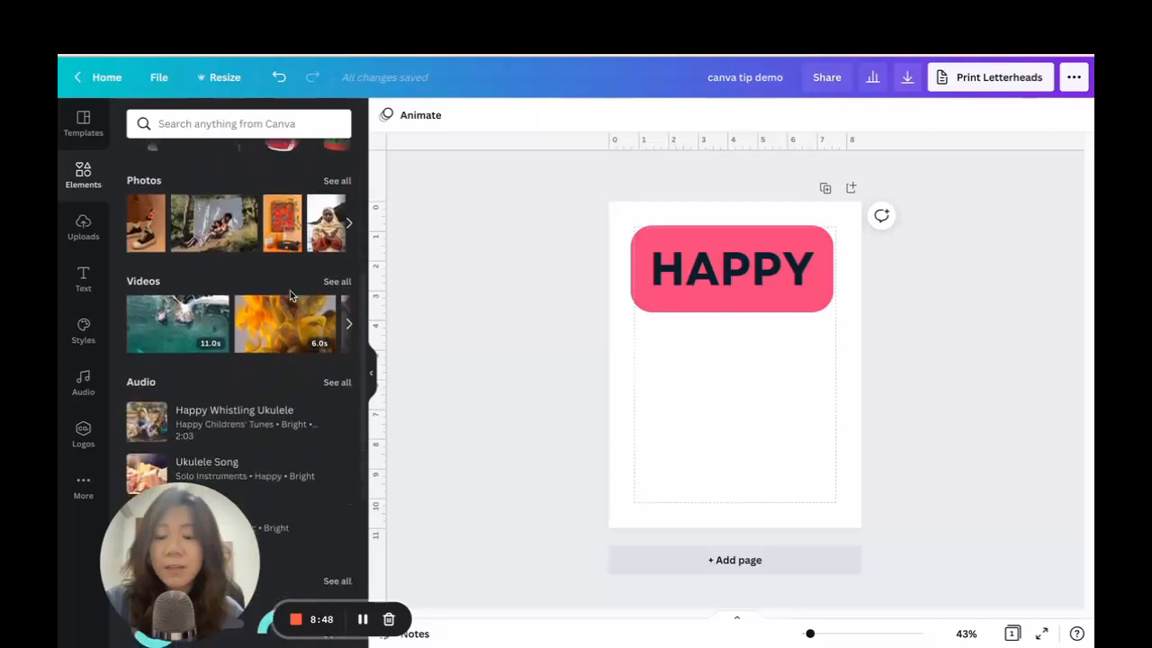
scroll(291, 292, "up", 14)
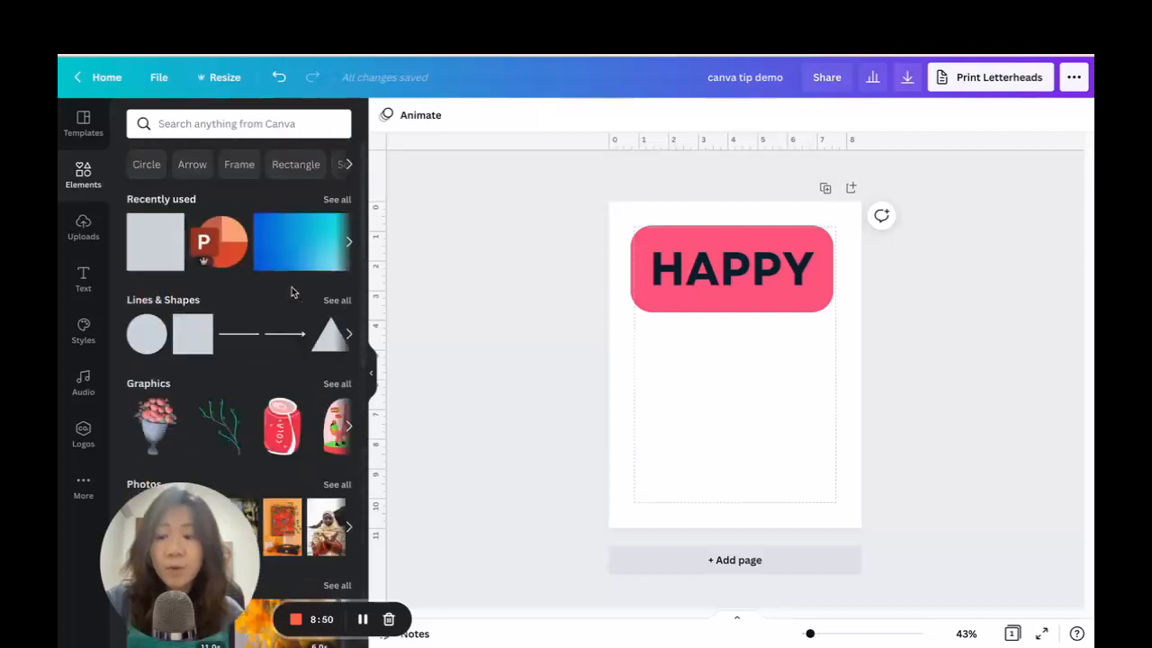
scroll(322, 305, "down", 2)
scroll(321, 305, "down", 4)
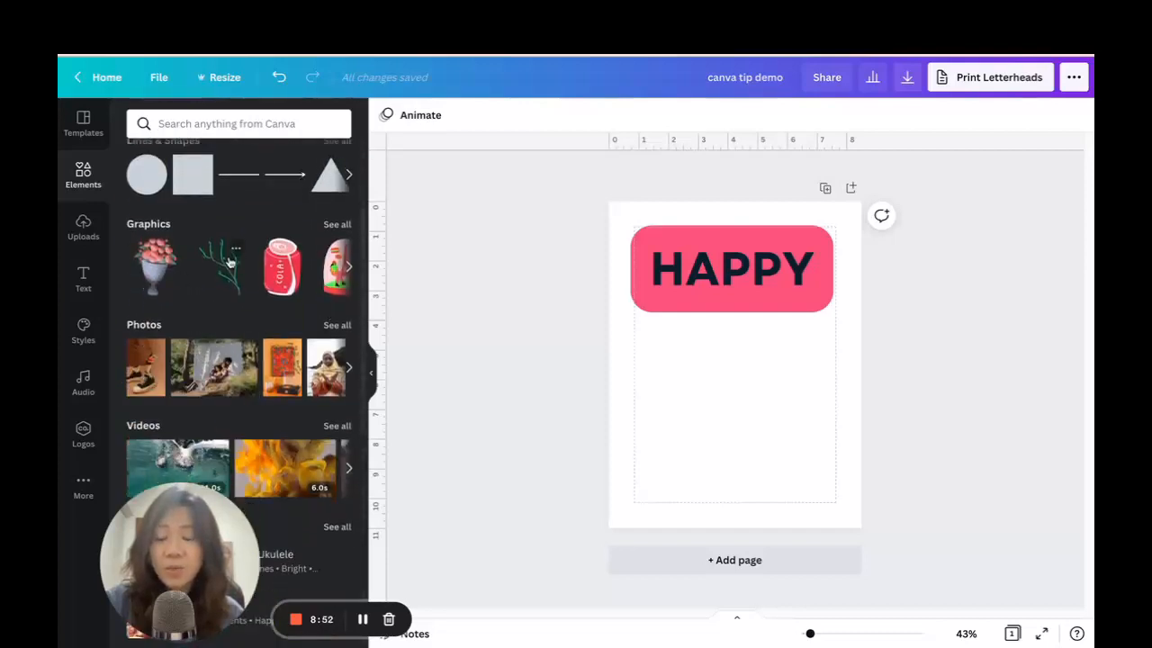
scroll(241, 353, "down", 8)
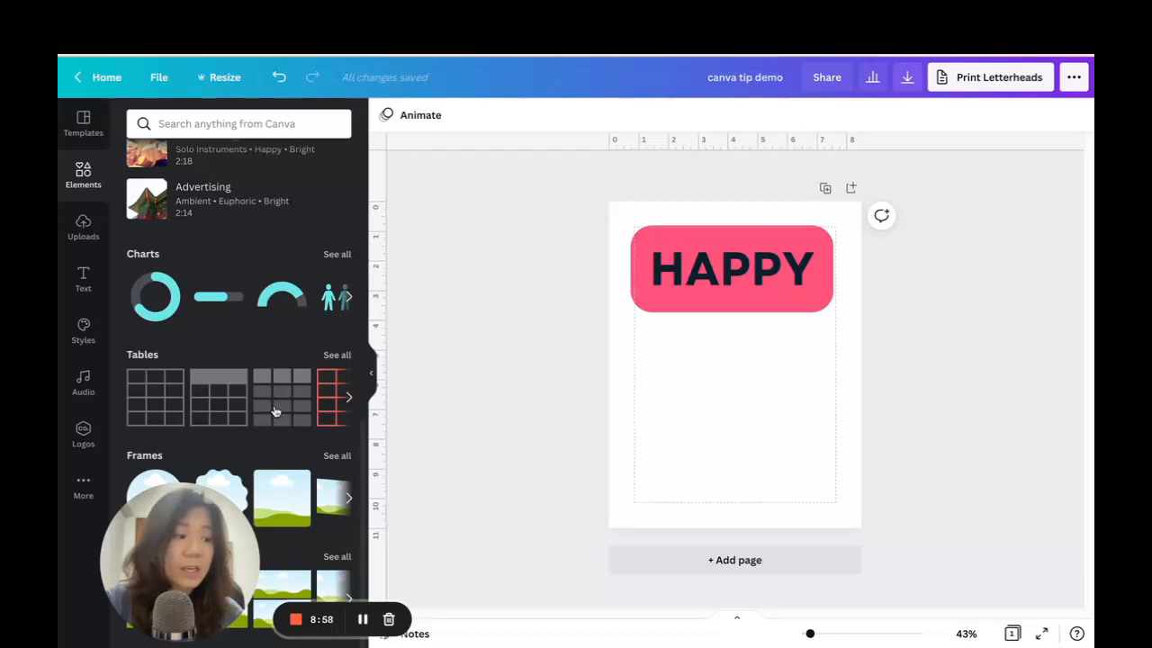
scroll(276, 411, "up", 15)
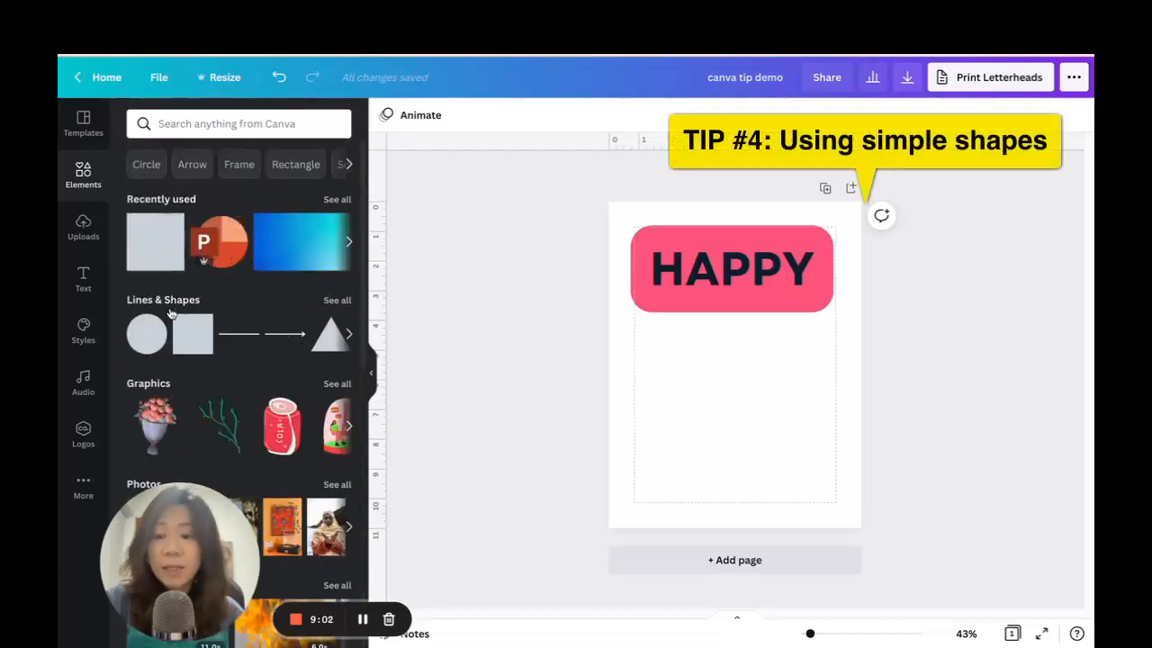
left_click(332, 301)
scroll(264, 287, "down", 1)
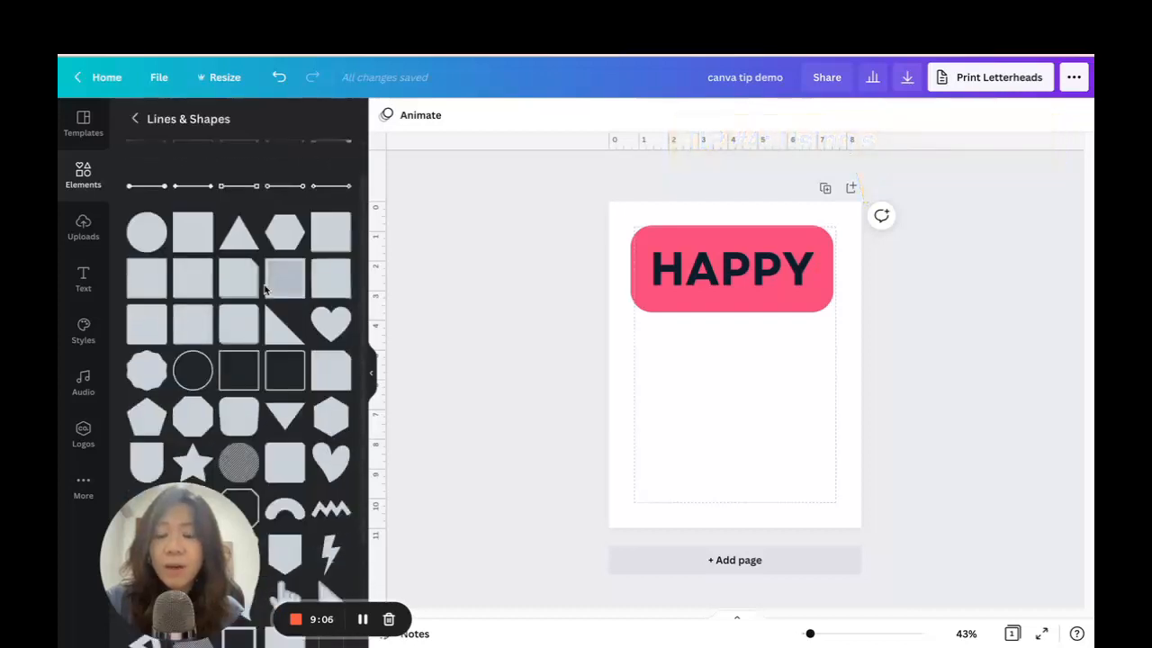
scroll(265, 288, "down", 3)
scroll(268, 256, "up", 4)
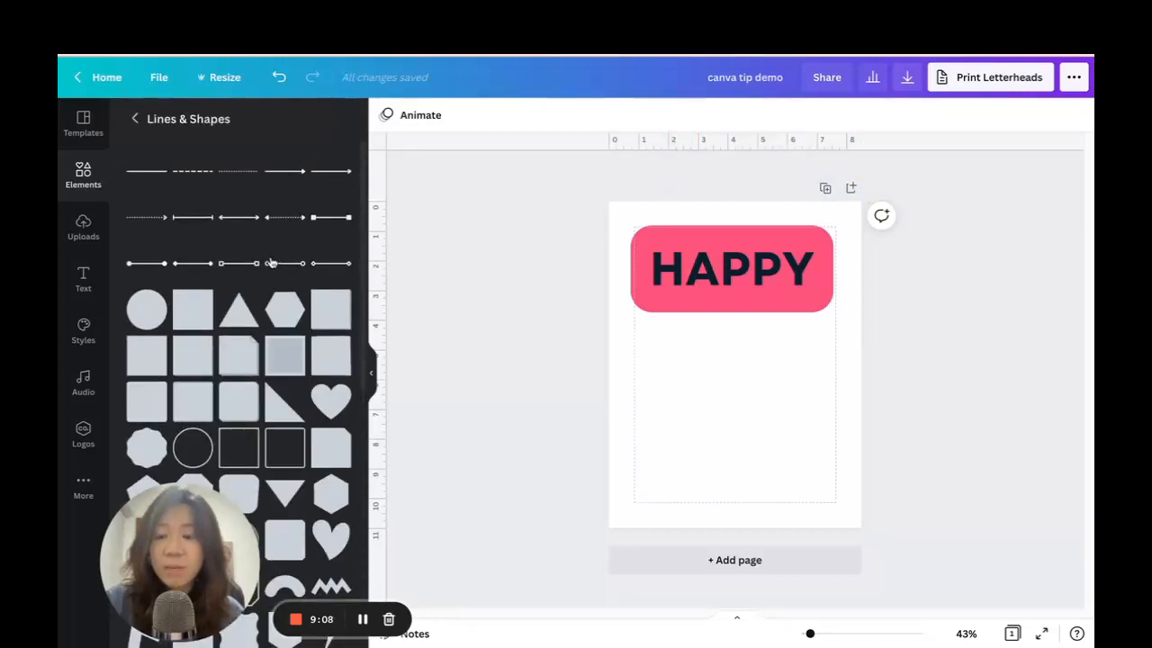
- Search the elements for "rectangle", add the outlined square to the page and move it down below "HAPPY"
left_click(135, 120)
left_click(256, 122)
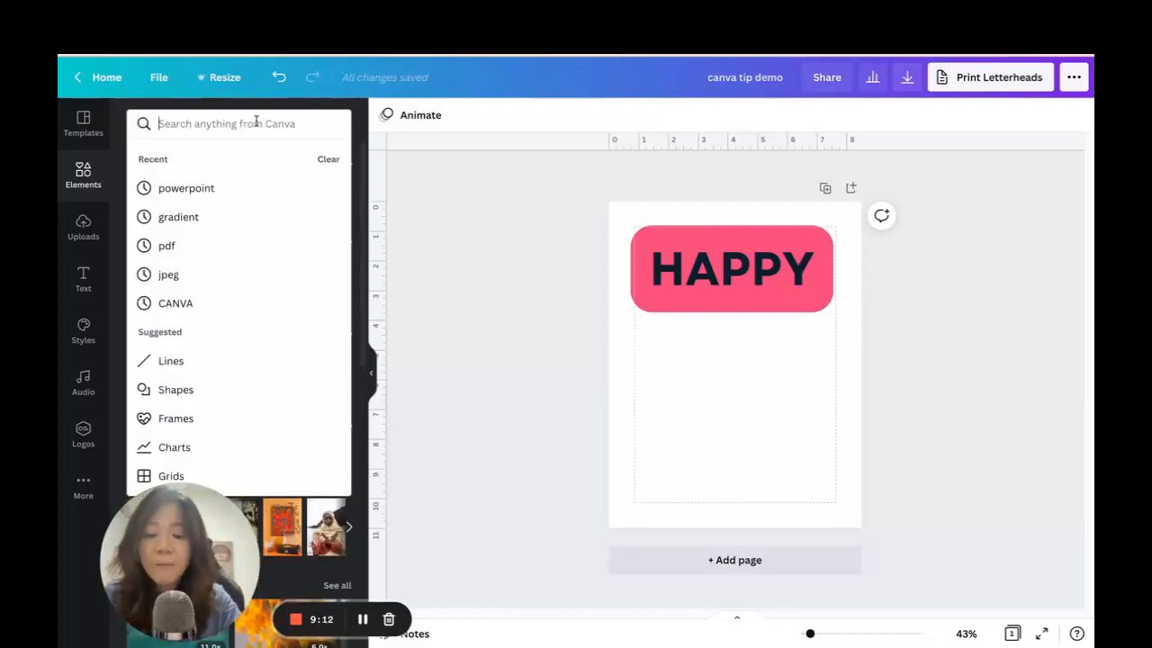
type("rectangle")
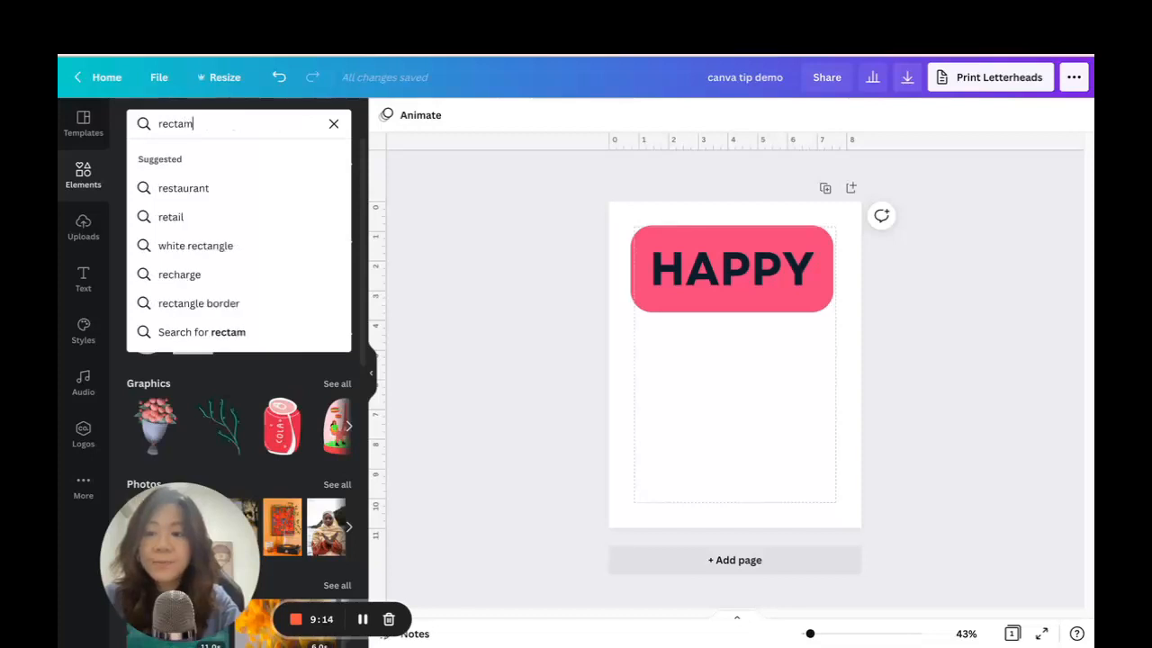
key("Return")
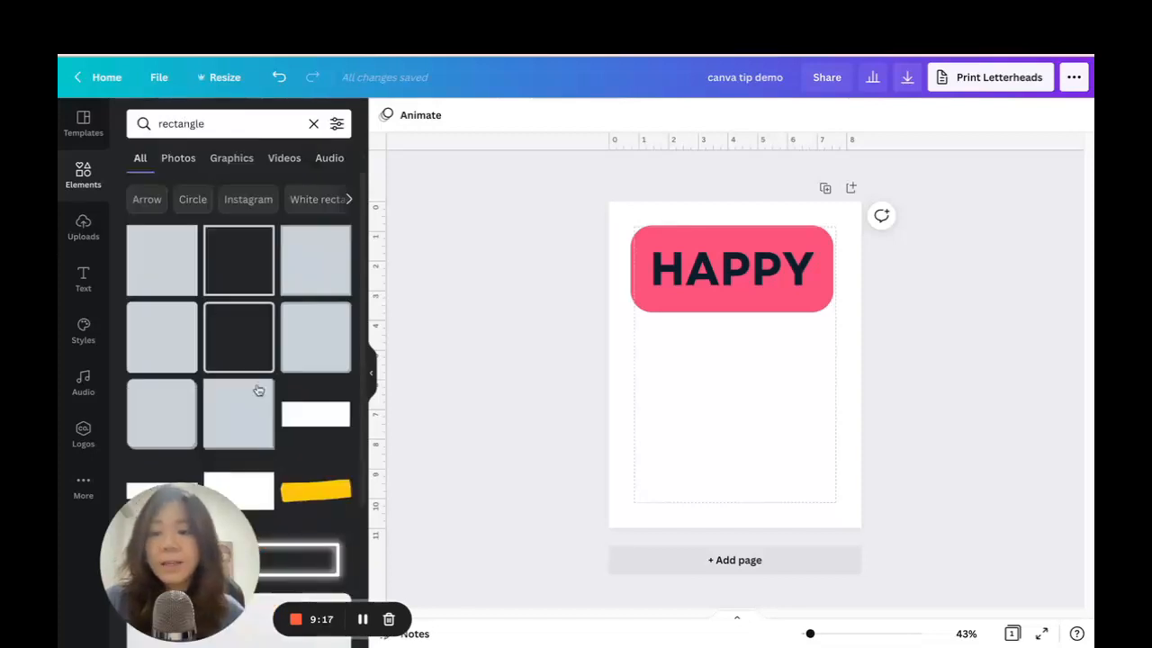
left_click(232, 265)
left_click_drag(765, 348, 760, 404)
- Delete the "HAPPY" text and move the outlined square up towards the middle of the page
left_click_drag(972, 338, 572, 198)
key("Delete")
left_click_drag(731, 371, 725, 286)
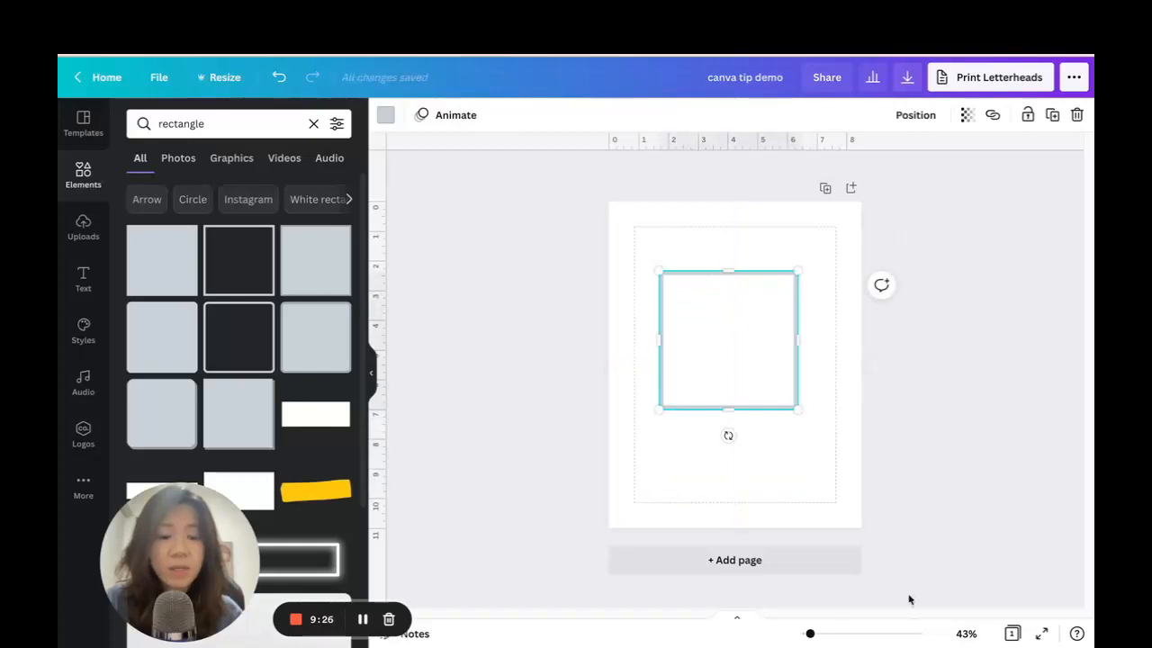
- Recolour the square's outline dark blue and scale the square down to about 1.6 inches wide from its upper-left corner
left_click_drag(813, 634, 819, 634)
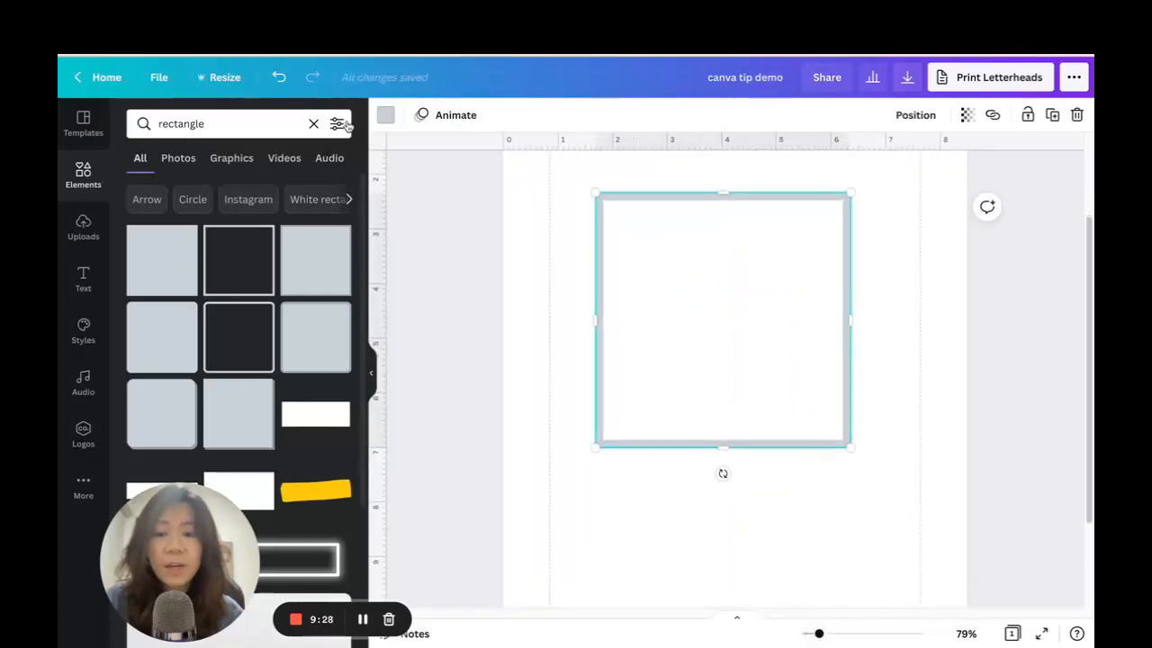
left_click(386, 117)
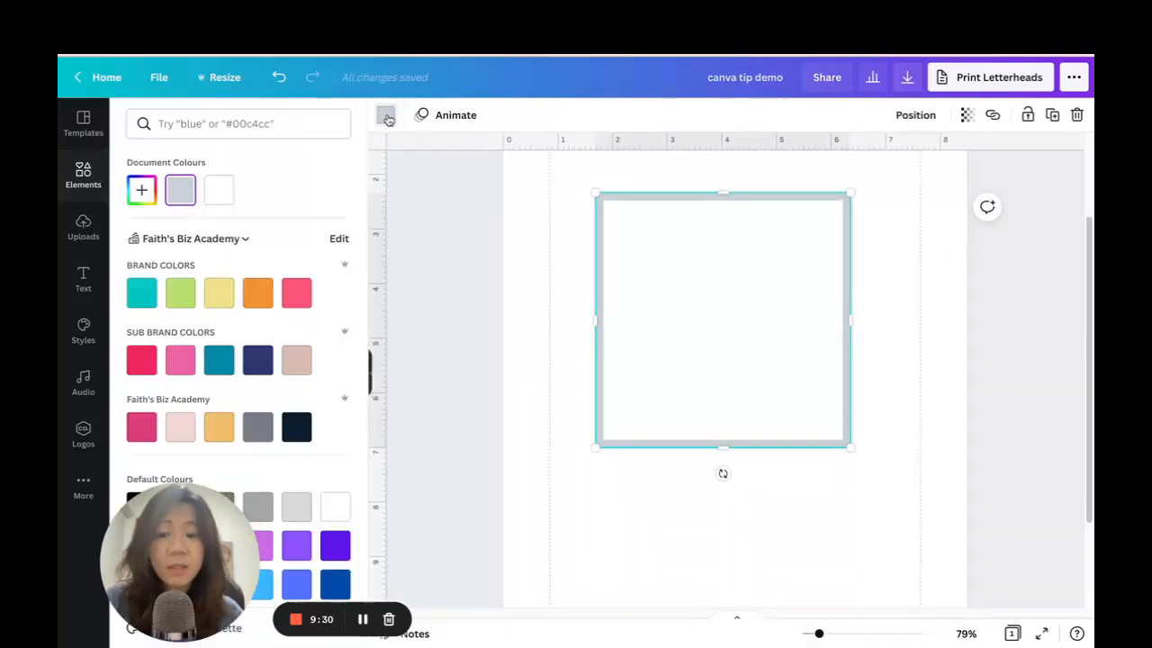
left_click(141, 191)
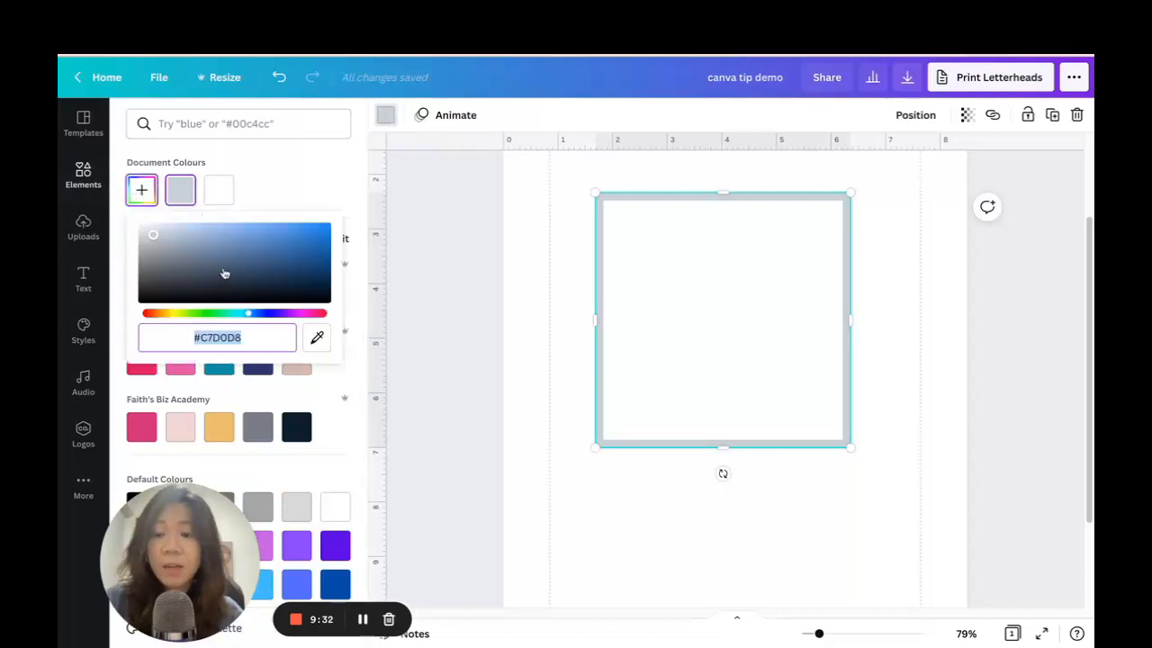
left_click_drag(226, 273, 270, 257)
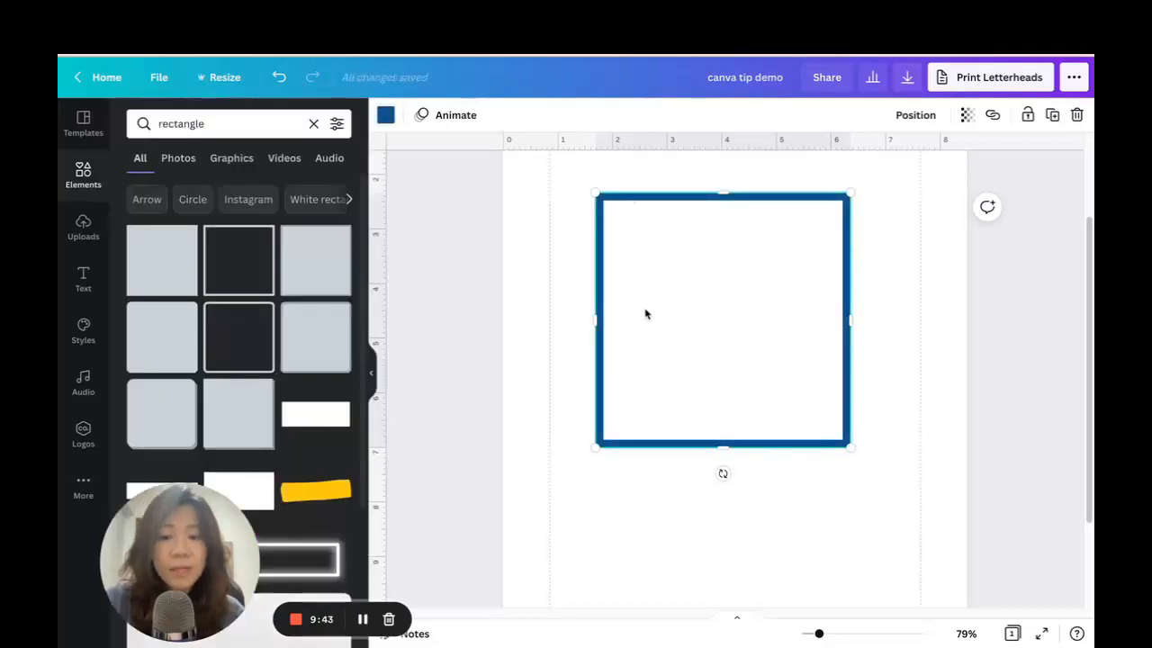
scroll(599, 227, "up", 2)
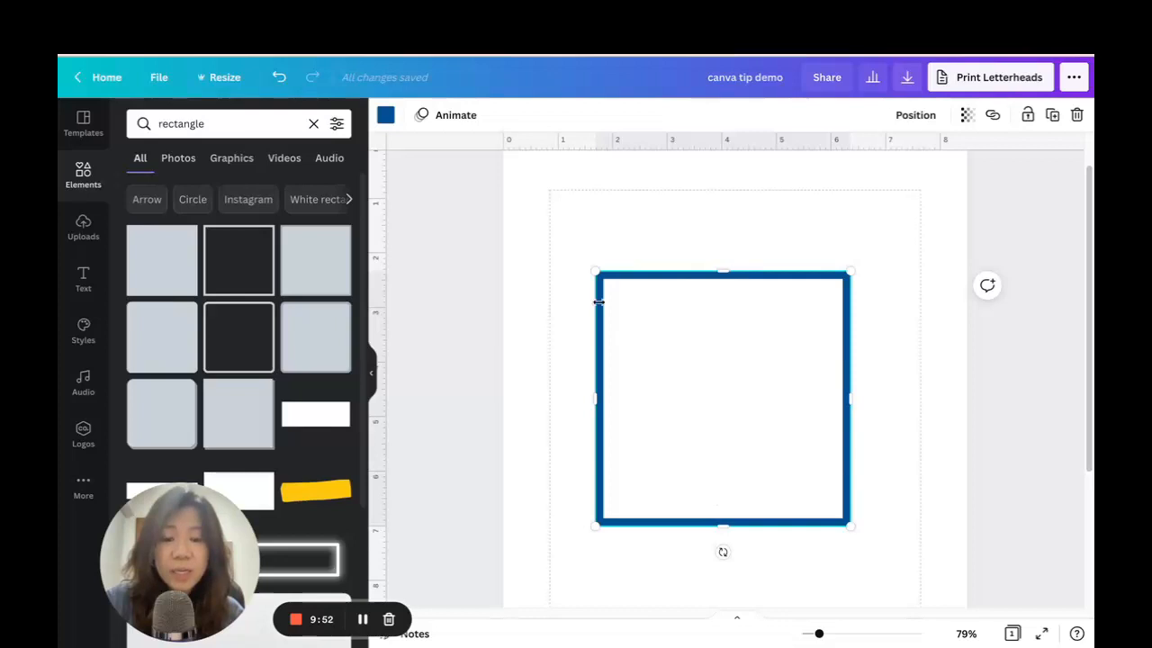
left_click_drag(593, 269, 764, 438)
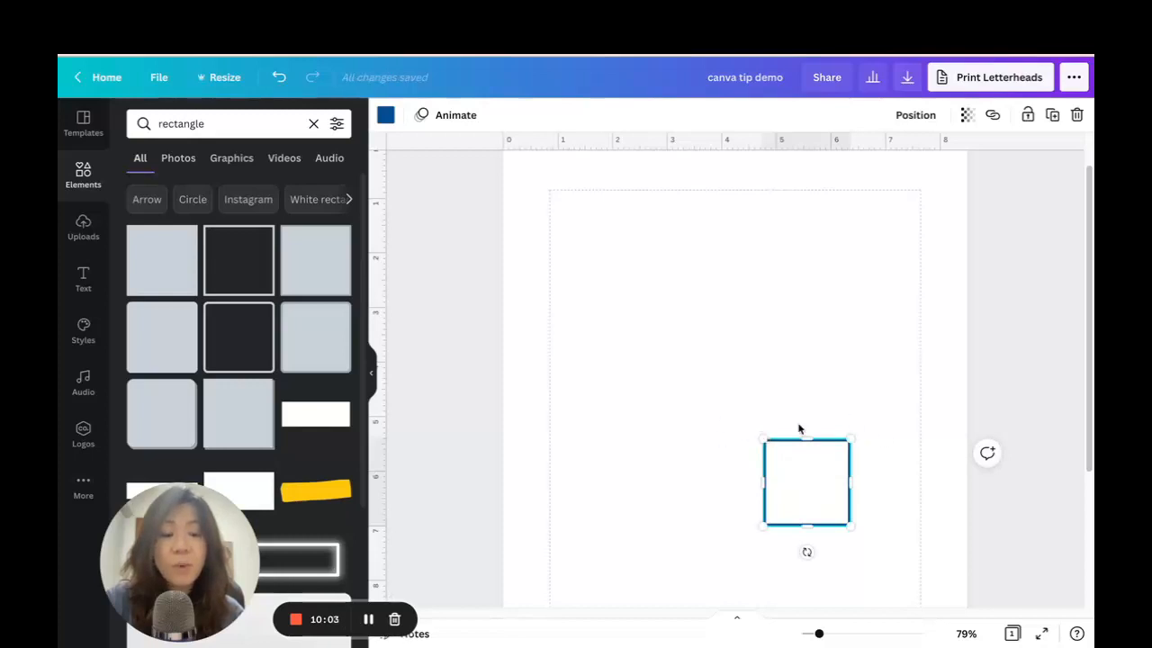
- Enlarge the outlined square and reshape it into a rectangle about 2.9 inches wide and 2.4 inches tall
left_click_drag(763, 443, 540, 239)
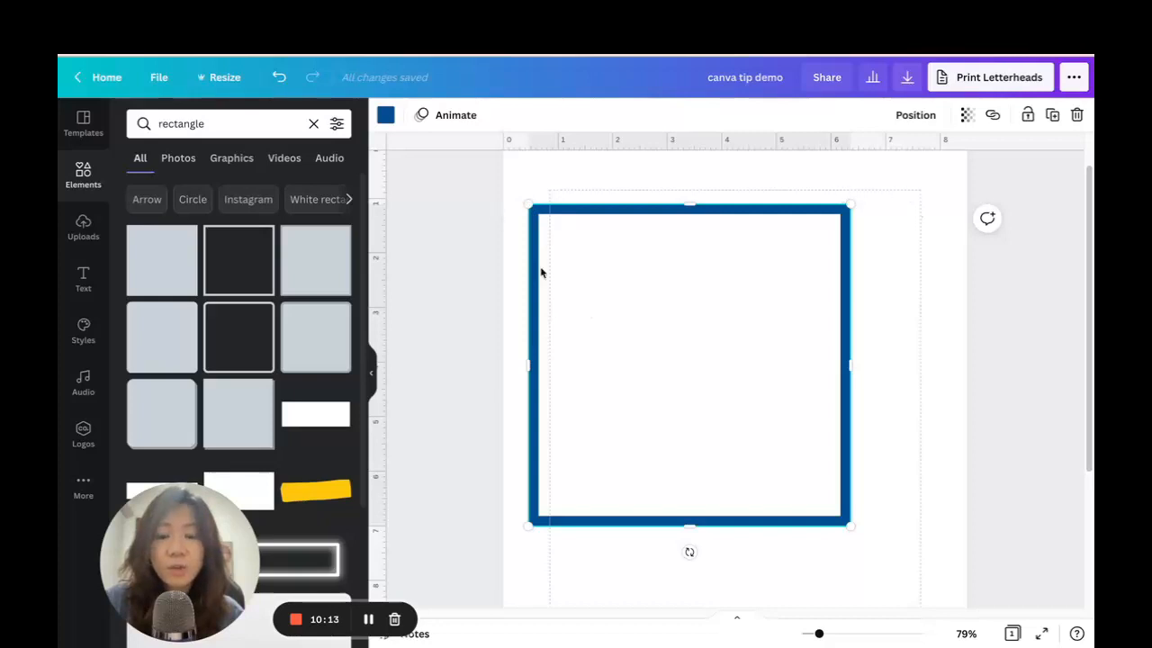
mouse_move(532, 207)
left_mouse_down()
mouse_move(771, 474)
mouse_move(533, 225)
left_mouse_up()
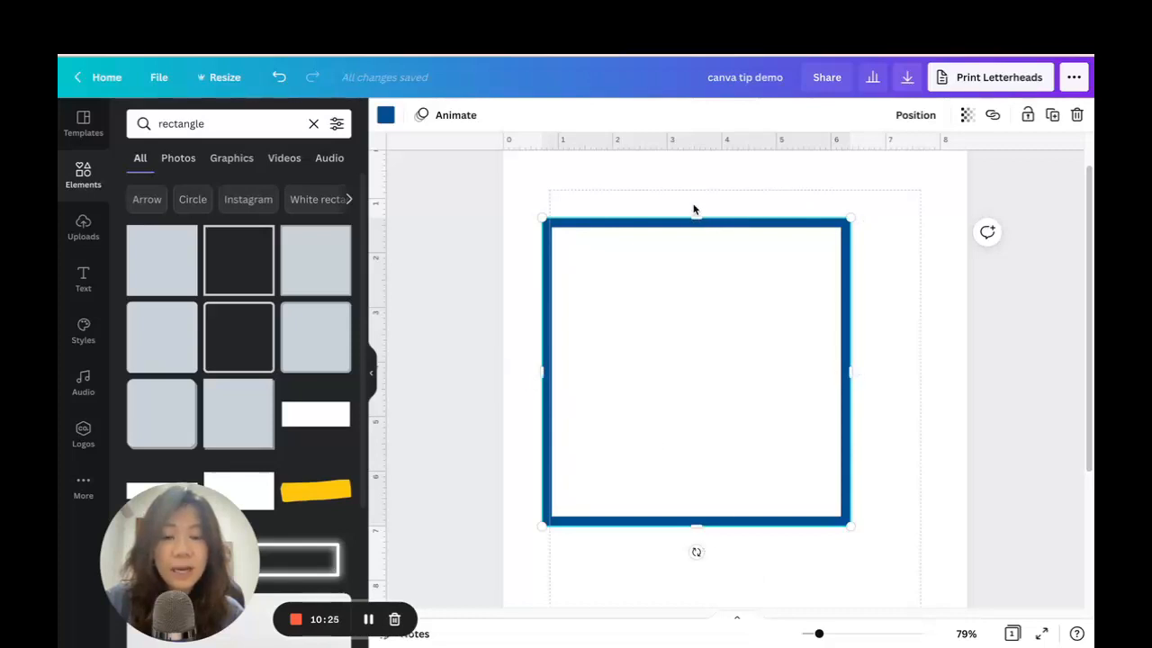
left_click_drag(694, 216, 700, 344)
left_click_drag(854, 432, 700, 424)
left_click_drag(631, 521, 626, 473)
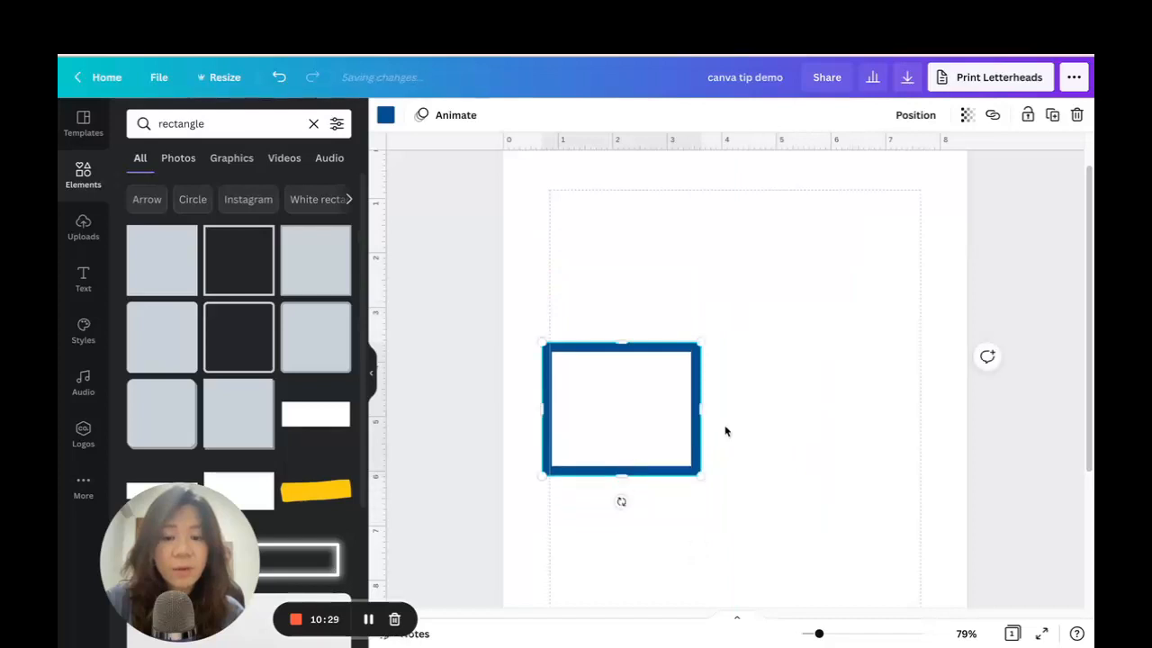
- Fit the blue rectangle between the side margins at the top margin, about 6.8 by 2.4 inches, with a thinner outline
left_click_drag(702, 407, 923, 402)
left_click_drag(796, 388, 798, 254)
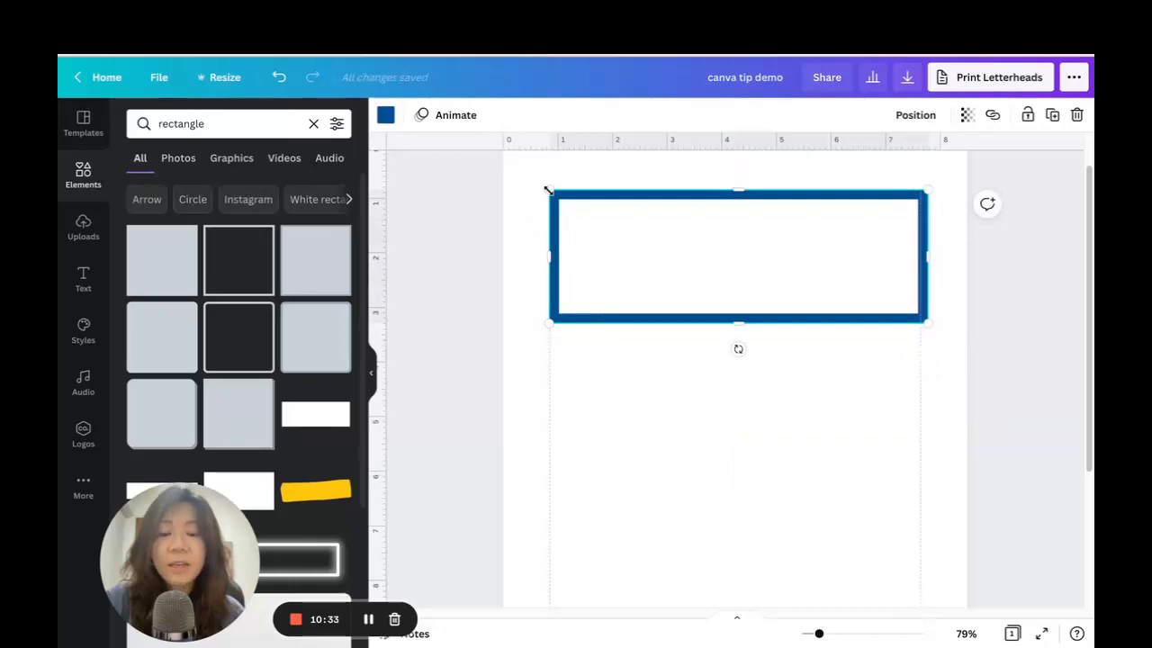
left_click_drag(553, 188, 552, 304)
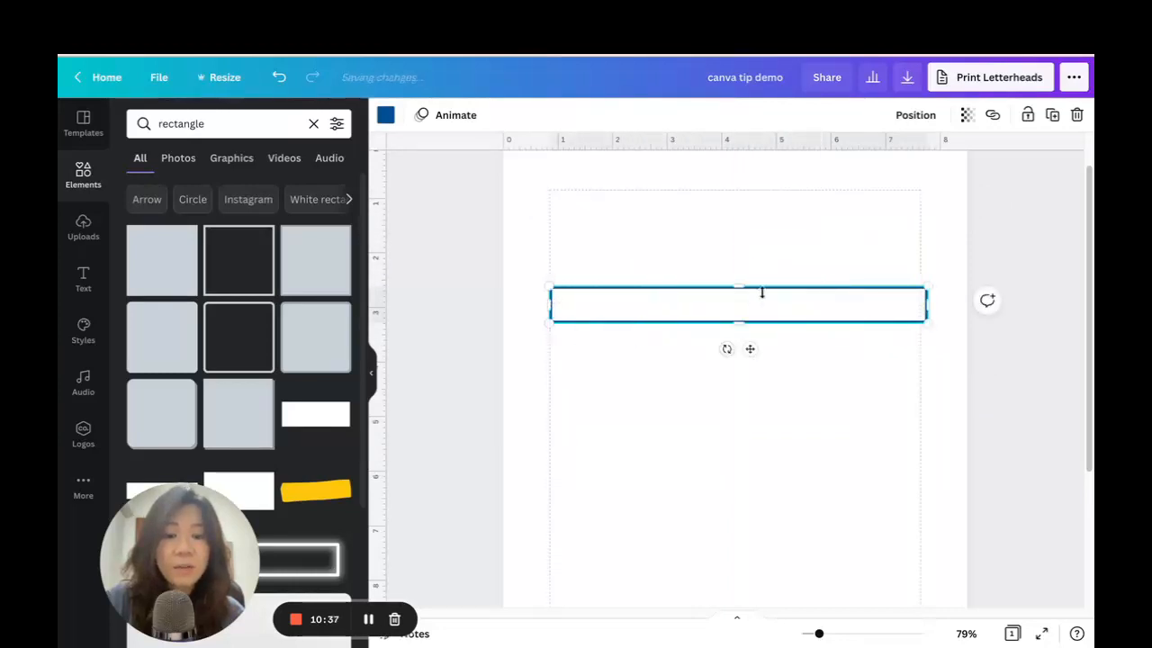
left_click_drag(739, 288, 738, 188)
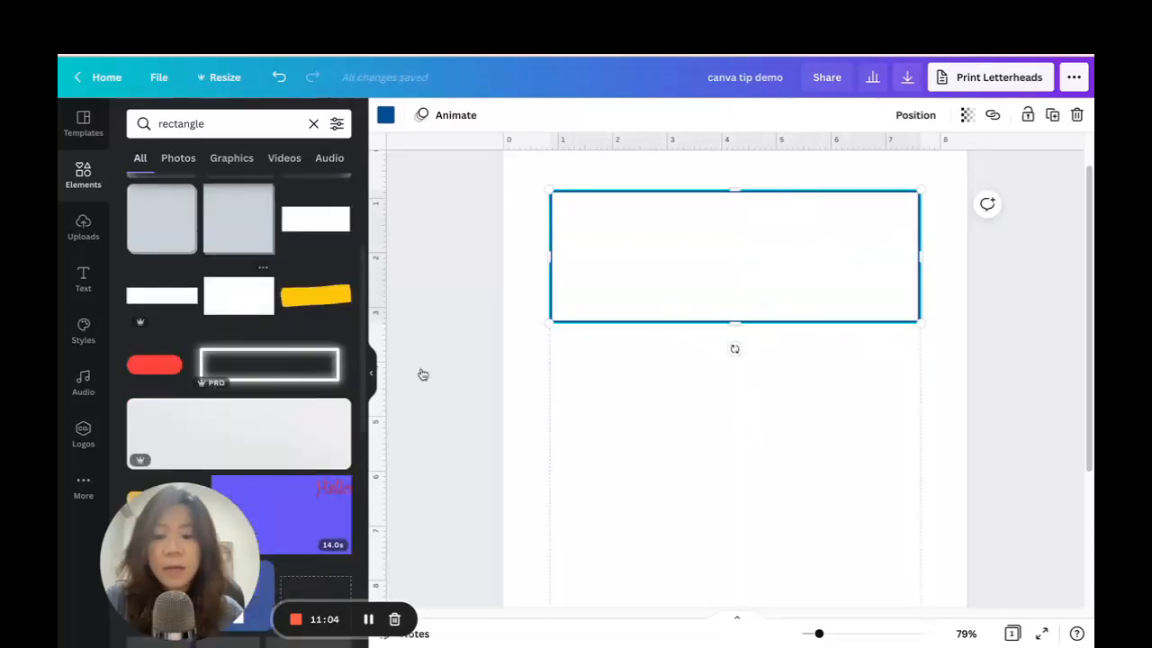
left_click(742, 390)
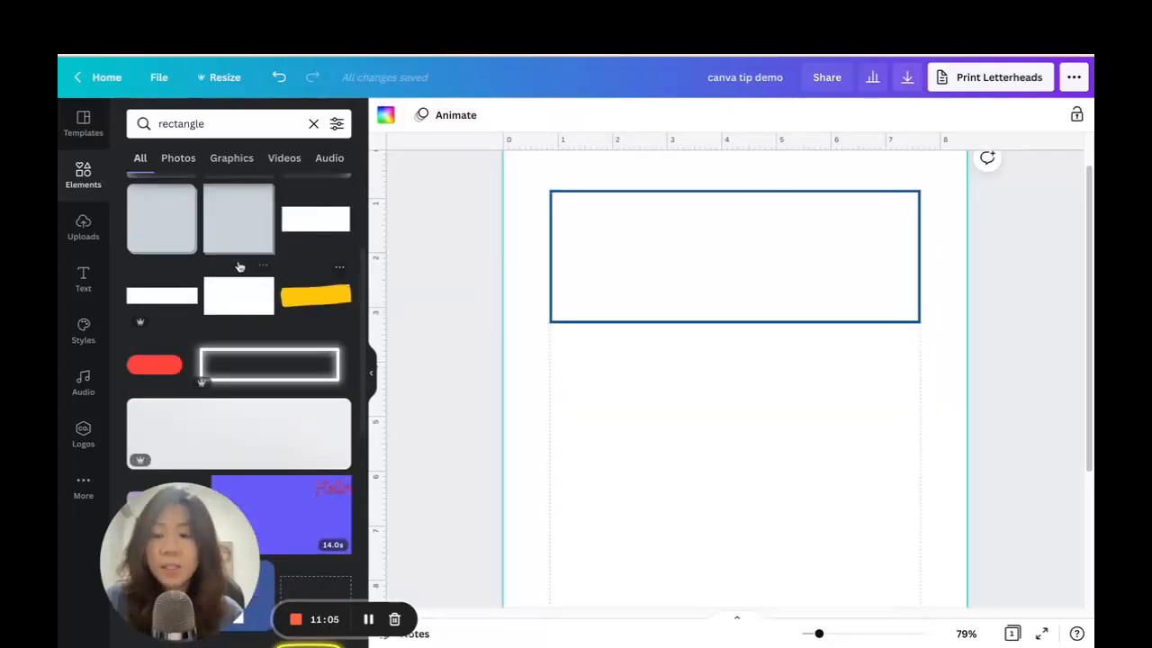
- Search the elements for "line" and look through the available line styles
scroll(239, 267, "up", 2)
left_click(248, 123)
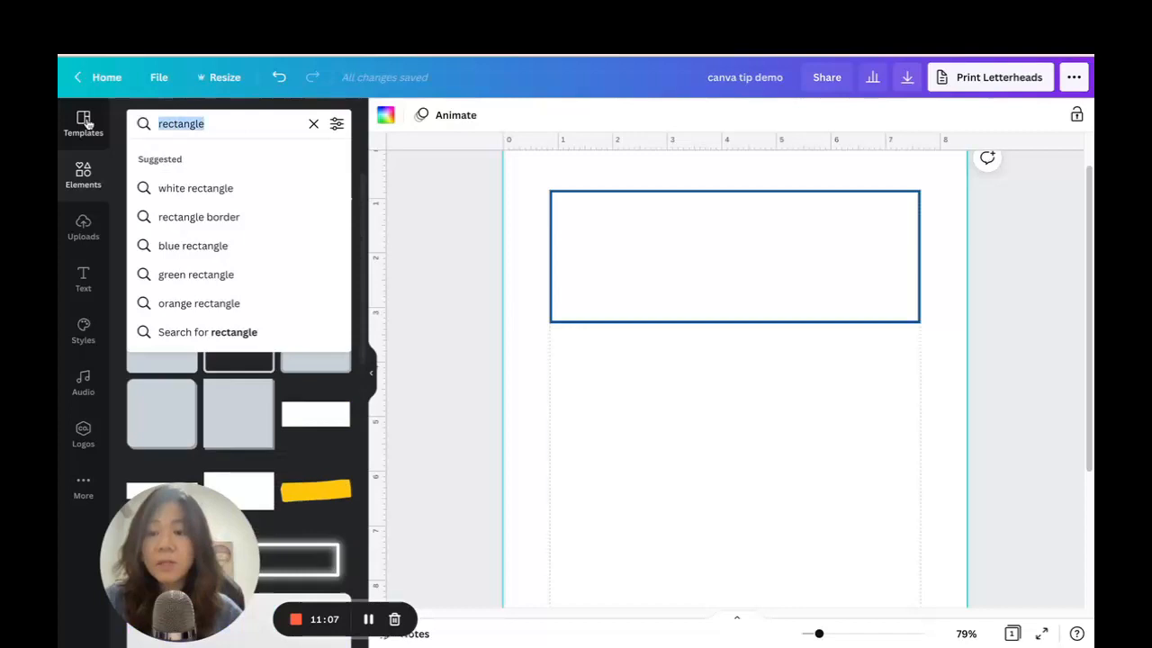
key("BackSpace")
type("line")
key("Return")
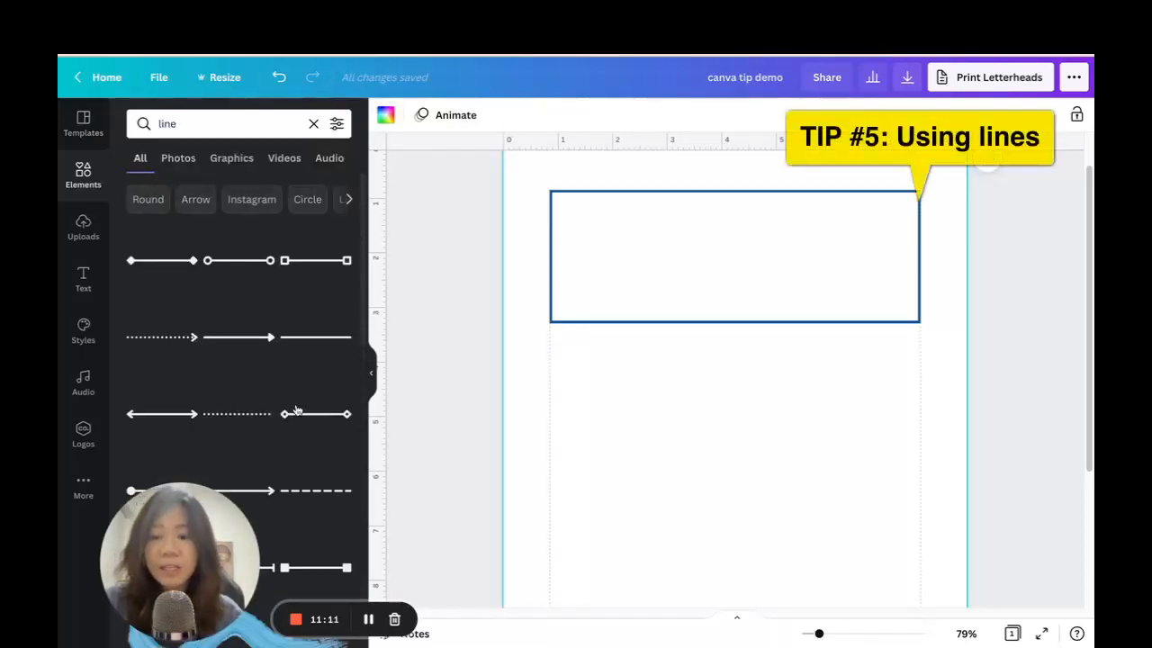
scroll(301, 398, "down", 1)
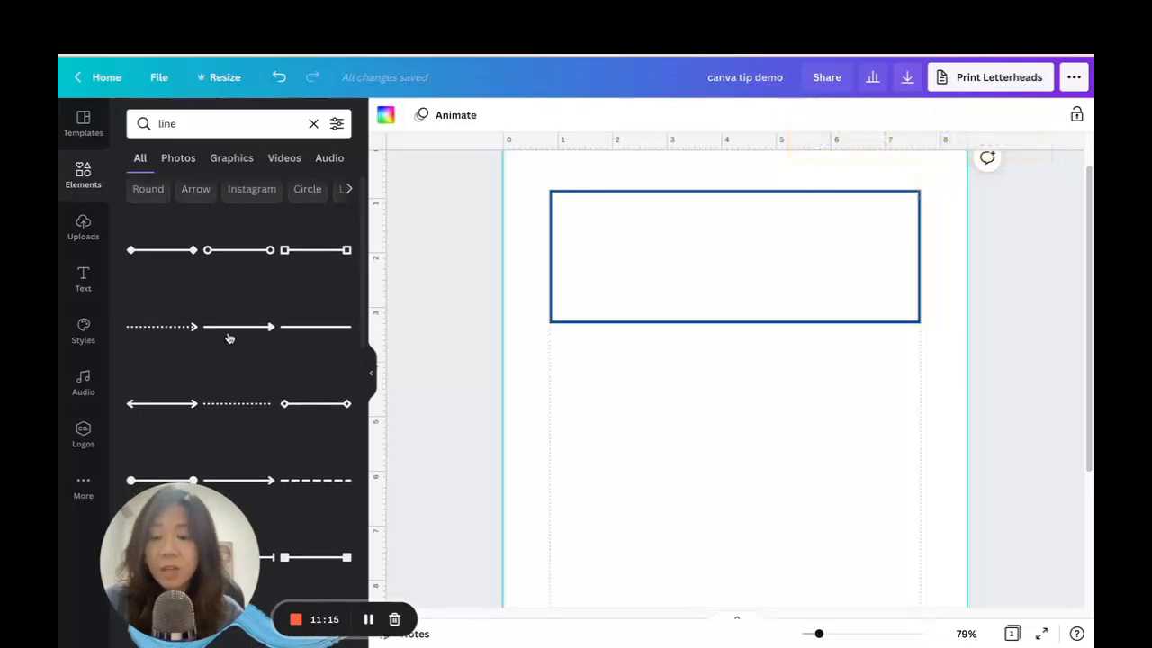
scroll(301, 250, "up", 1)
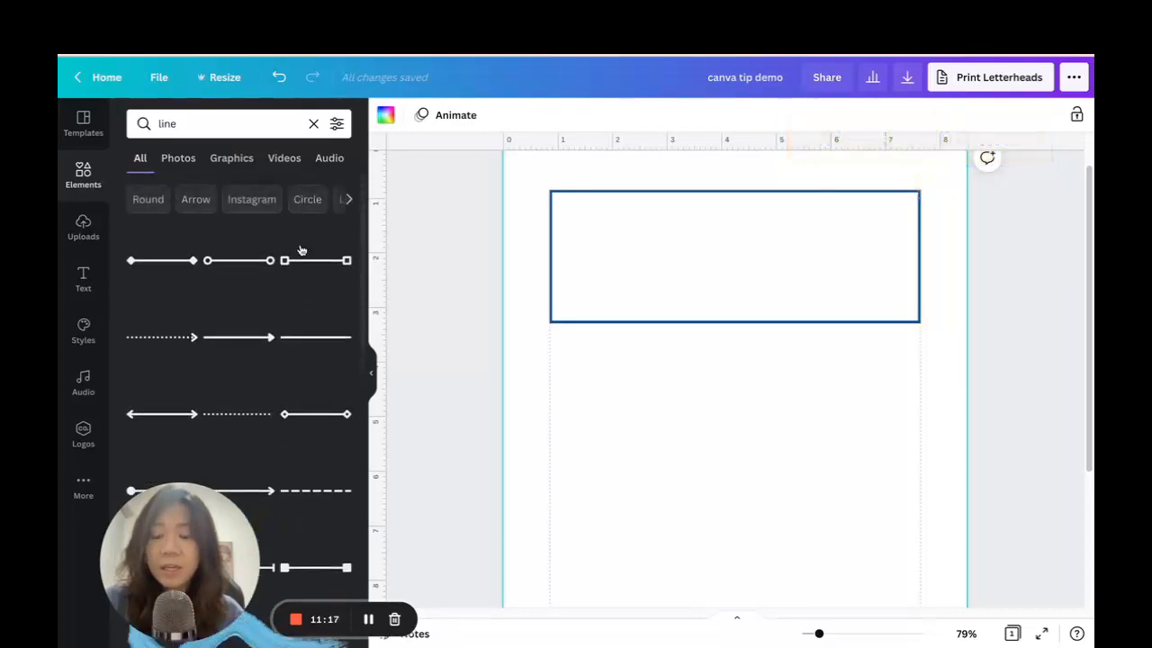
- Add the plain line to the page, extend its left end to the left margin and colour it pink
left_click(314, 339)
left_click_drag(662, 440, 550, 442)
left_click(385, 115)
left_click(296, 292)
- Extend the pink line's right end to the right margin and move the line up to just below the blue rectangle
left_click(805, 444)
left_click_drag(808, 444, 921, 442)
scroll(741, 460, "down", 1)
left_click_drag(745, 444, 744, 361)
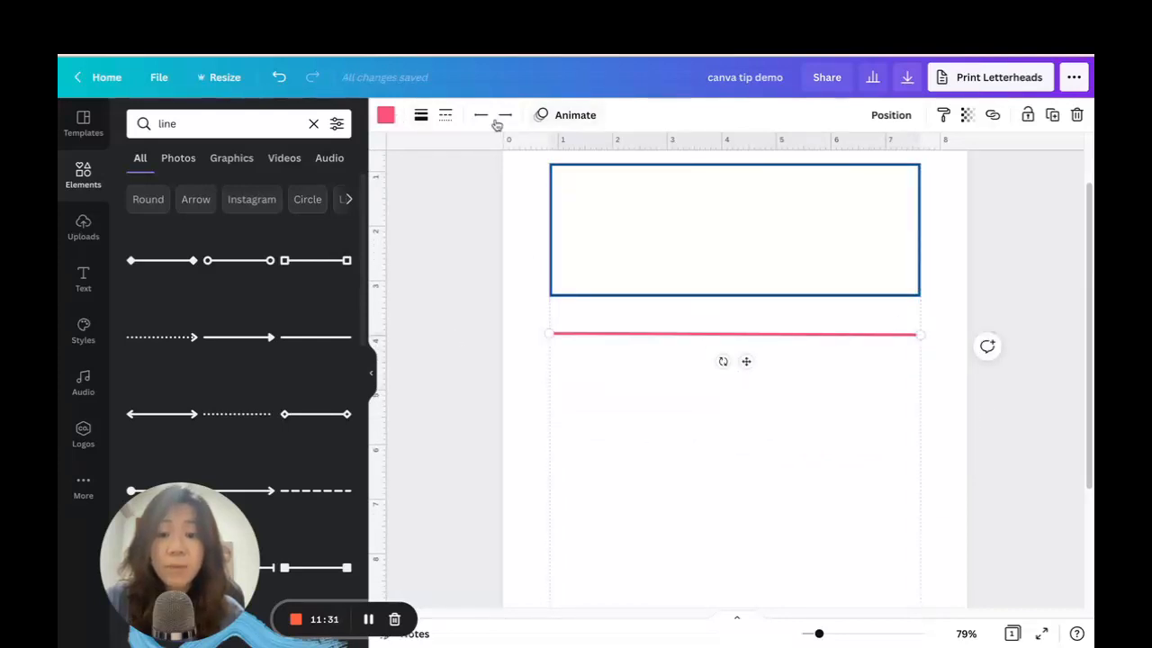
- Set the pink line's weight to 2, and raise it to 8
left_click(422, 118)
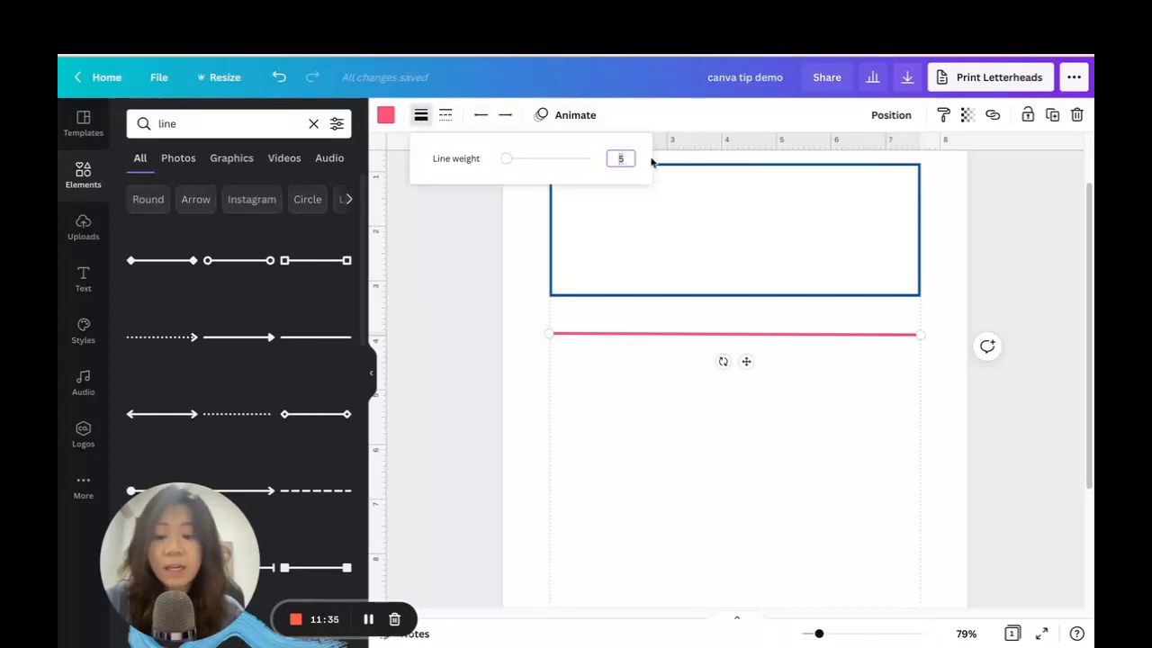
key("Return")
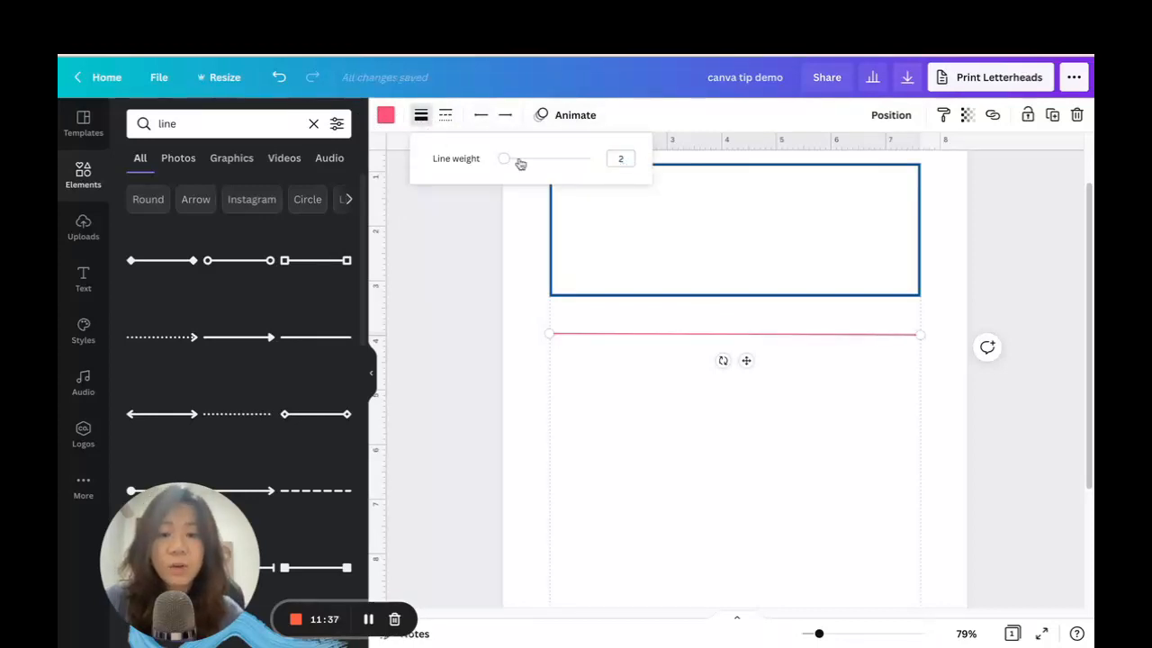
left_click_drag(503, 160, 509, 159)
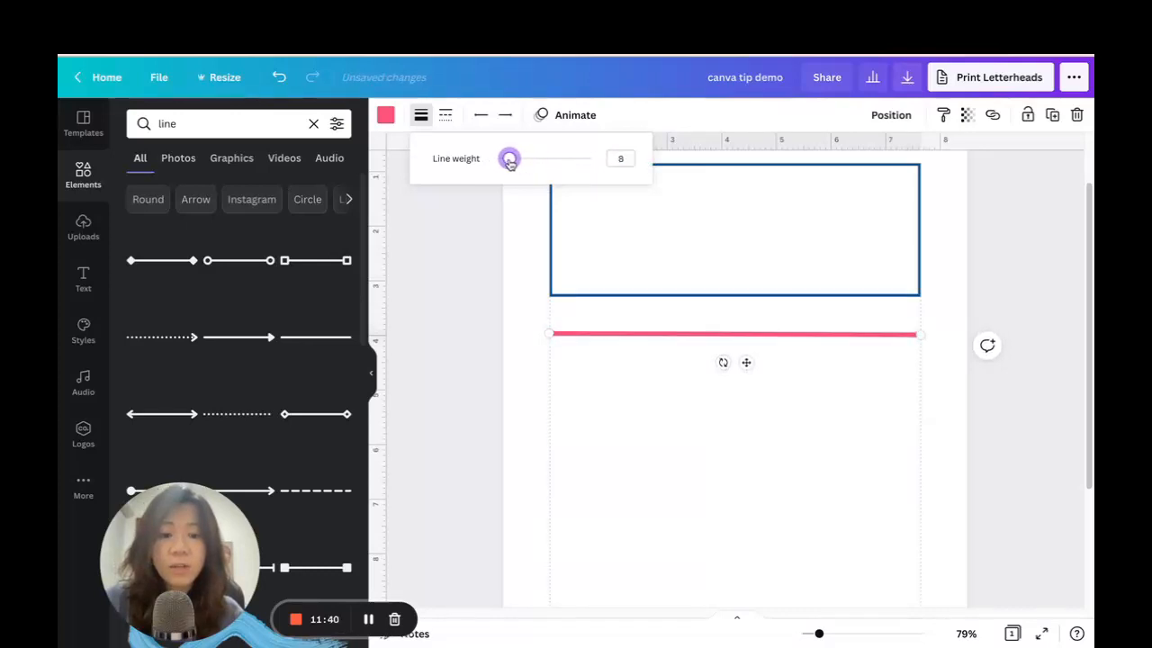
- Try the flat-ended solid, dashed and dotted styles on the pink line and return it to the rounded solid style
left_click(447, 117)
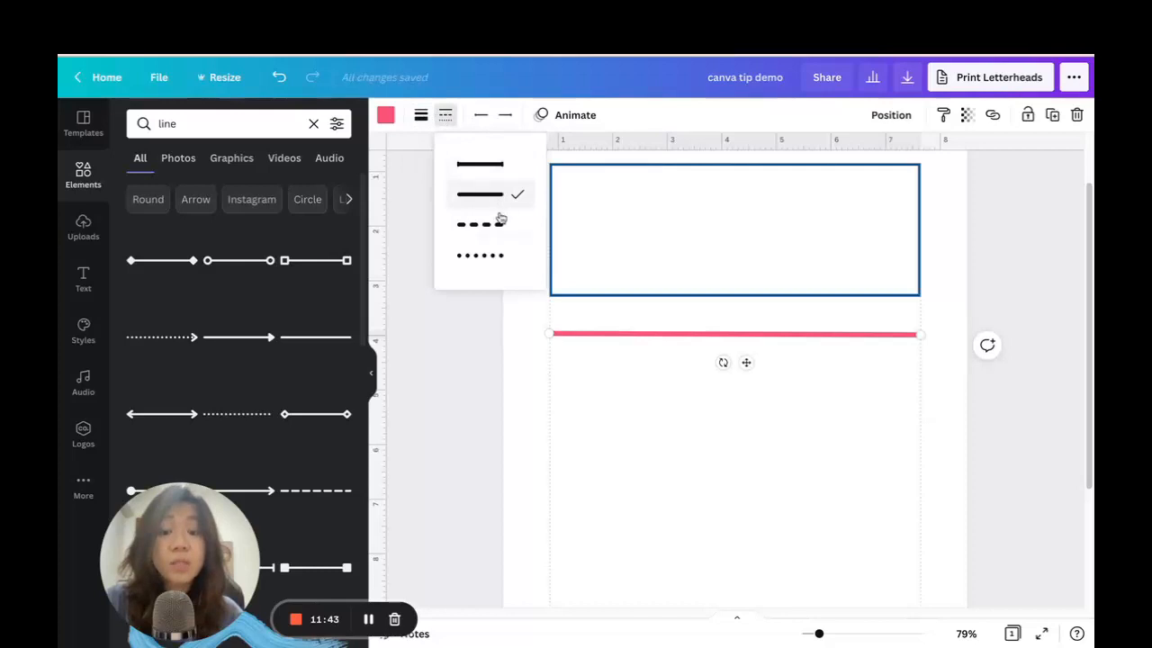
left_click(487, 171)
left_click(584, 397)
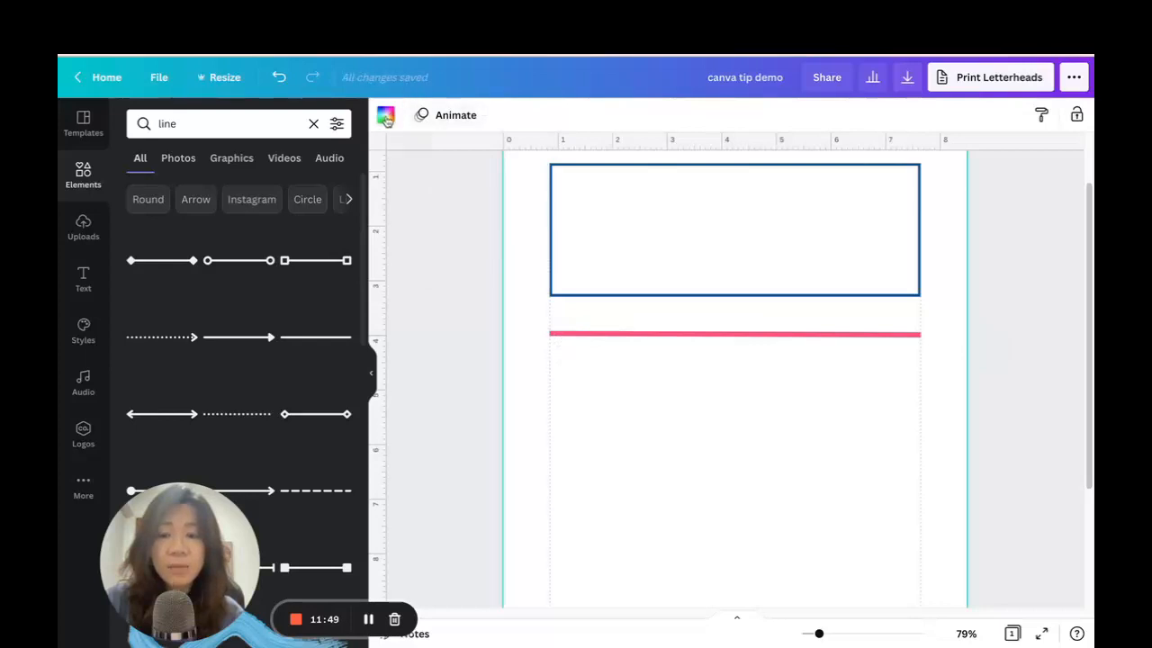
left_click(651, 336)
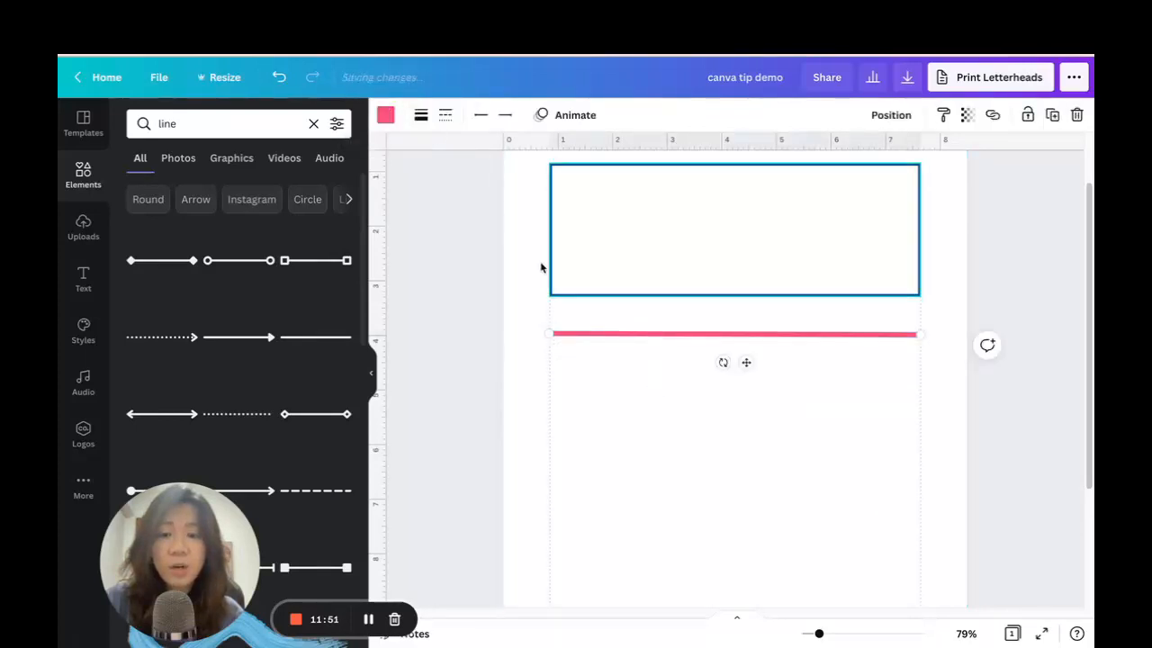
left_click(444, 114)
left_click(494, 230)
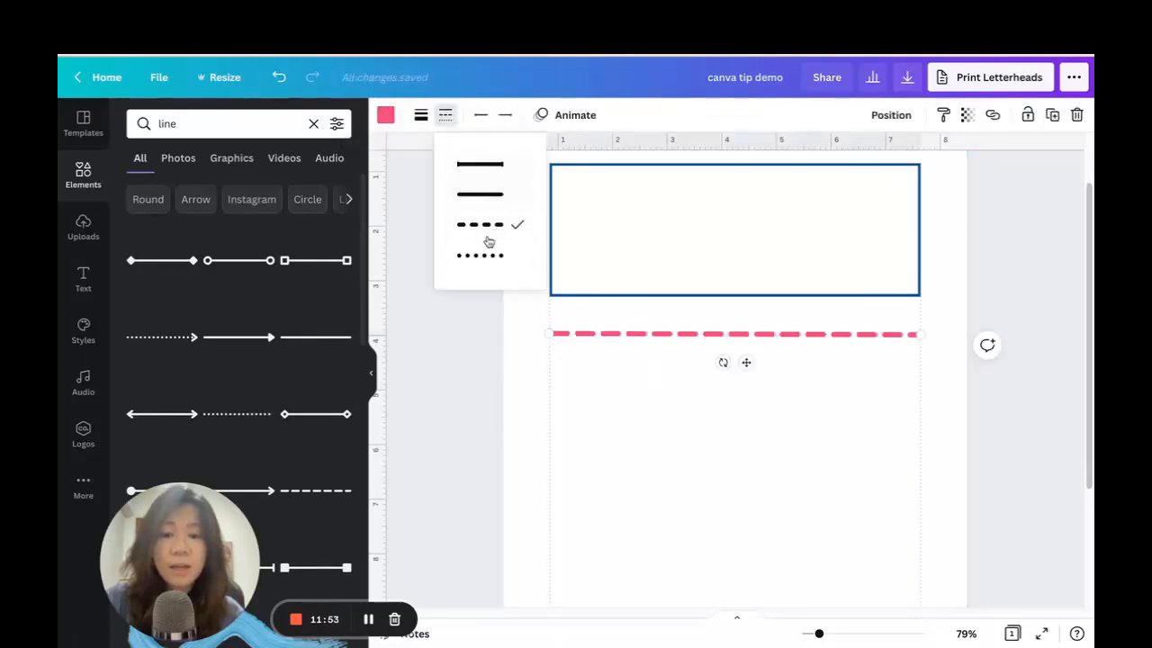
left_click(493, 257)
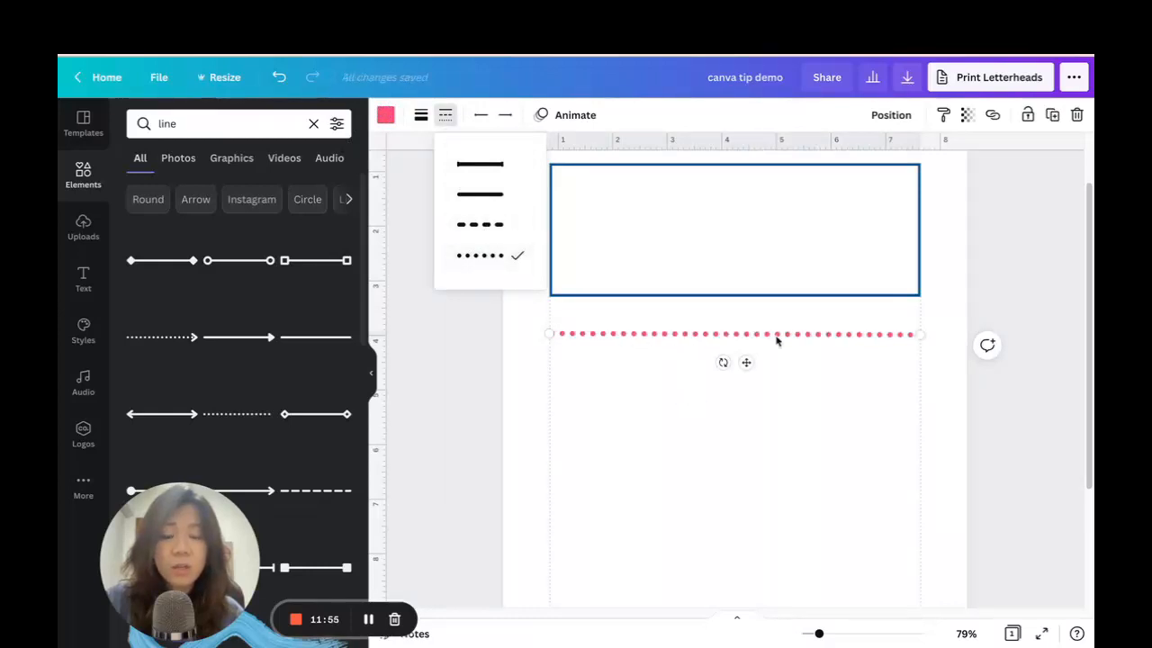
left_click(487, 204)
left_click(787, 436)
- Duplicate the pink line and place the copy about half an inch below the original, aligned to the side margins
left_click(779, 337)
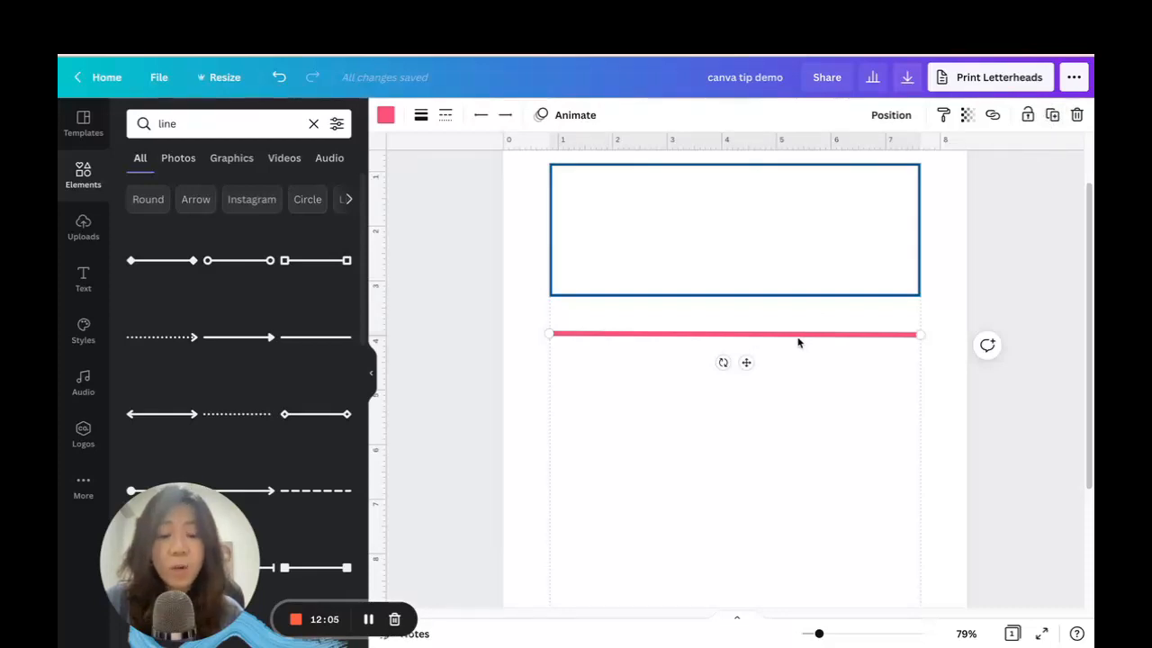
key("ctrl+d")
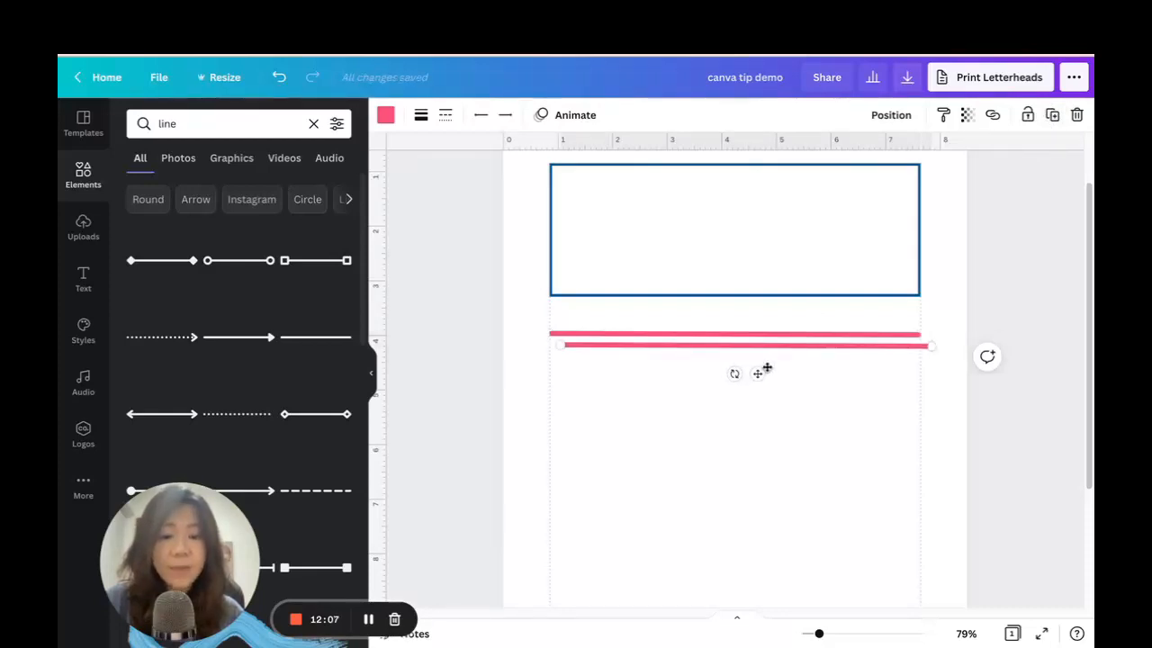
left_click_drag(756, 376, 746, 390)
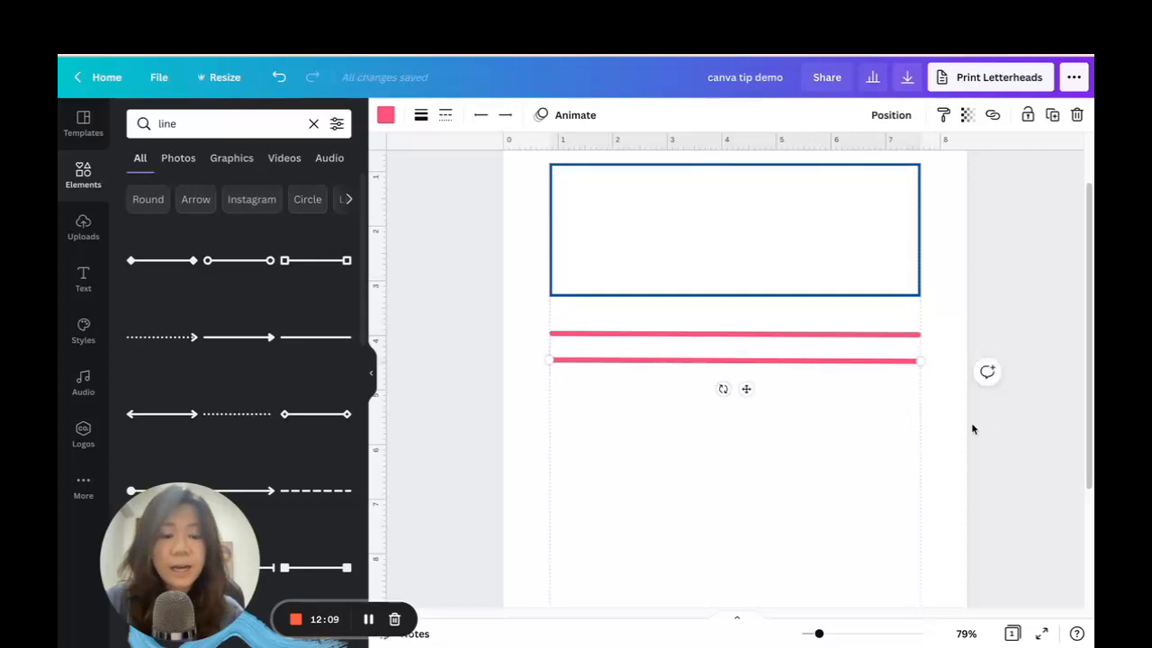
- Duplicate the pair of pink lines repeatedly at the same spacing down the page to make twelve lines
left_click_drag(1035, 425, 506, 306)
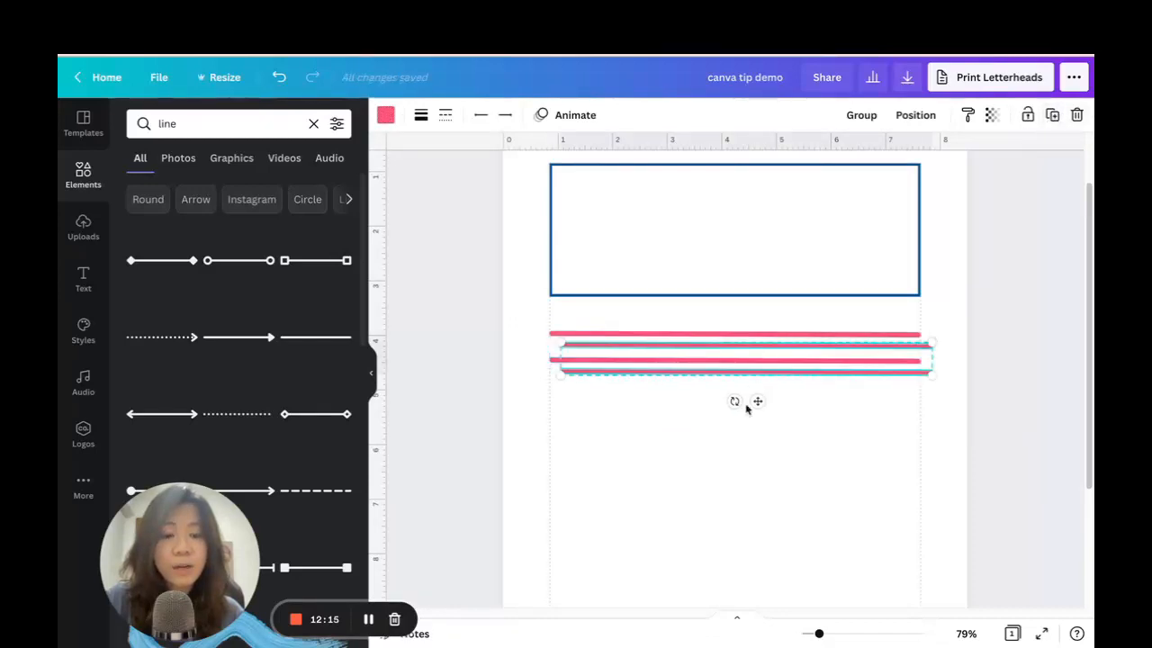
left_click_drag(759, 400, 750, 442)
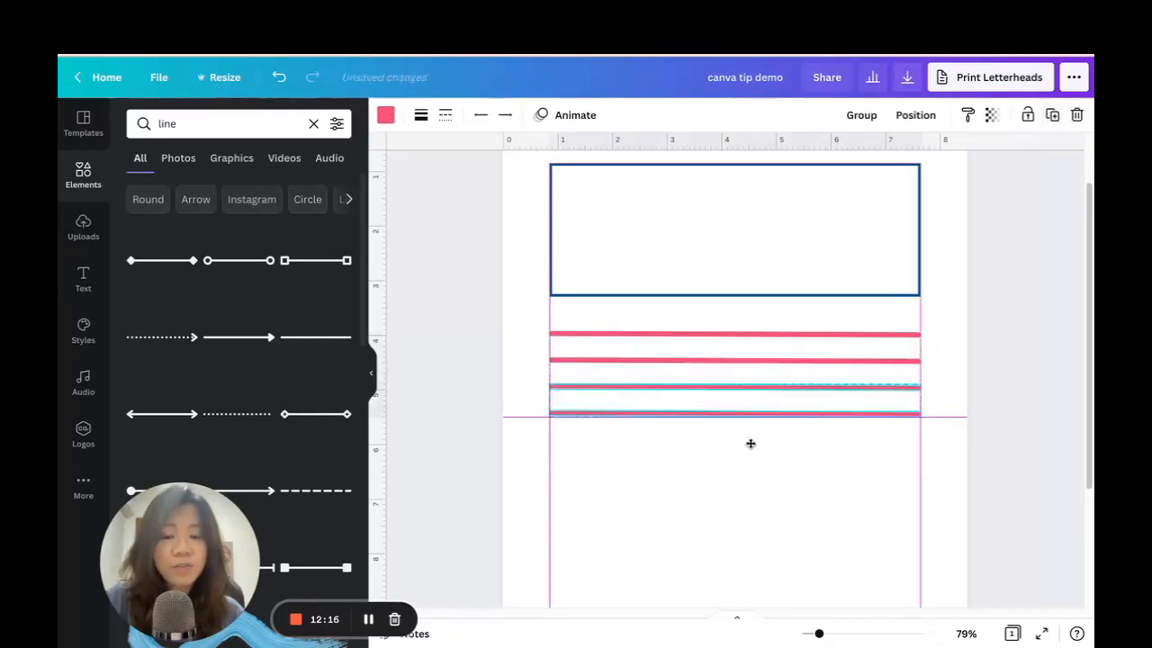
left_click(1055, 116)
left_click(1053, 114)
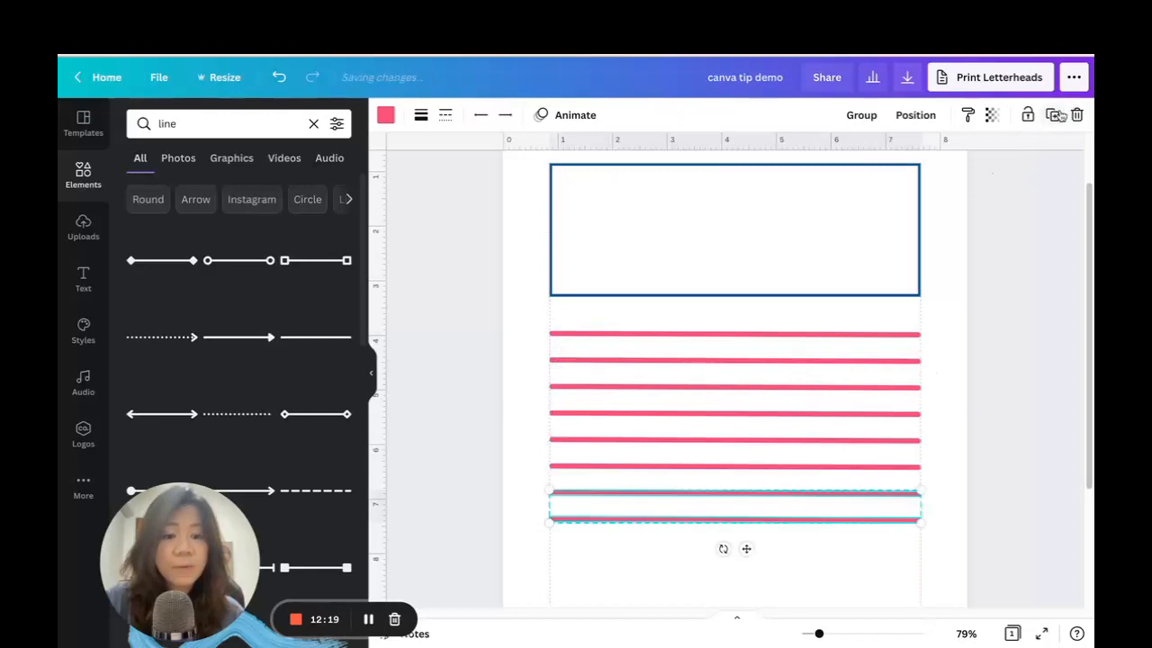
left_click(1052, 114)
scroll(864, 281, "down", 2)
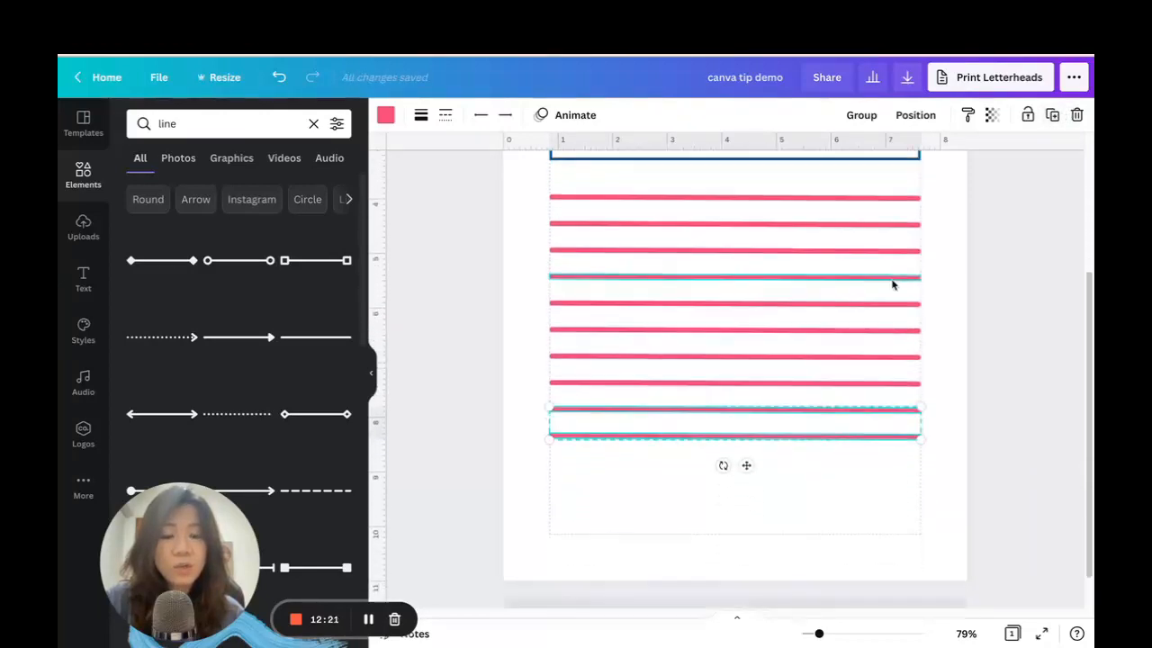
left_click(1052, 115)
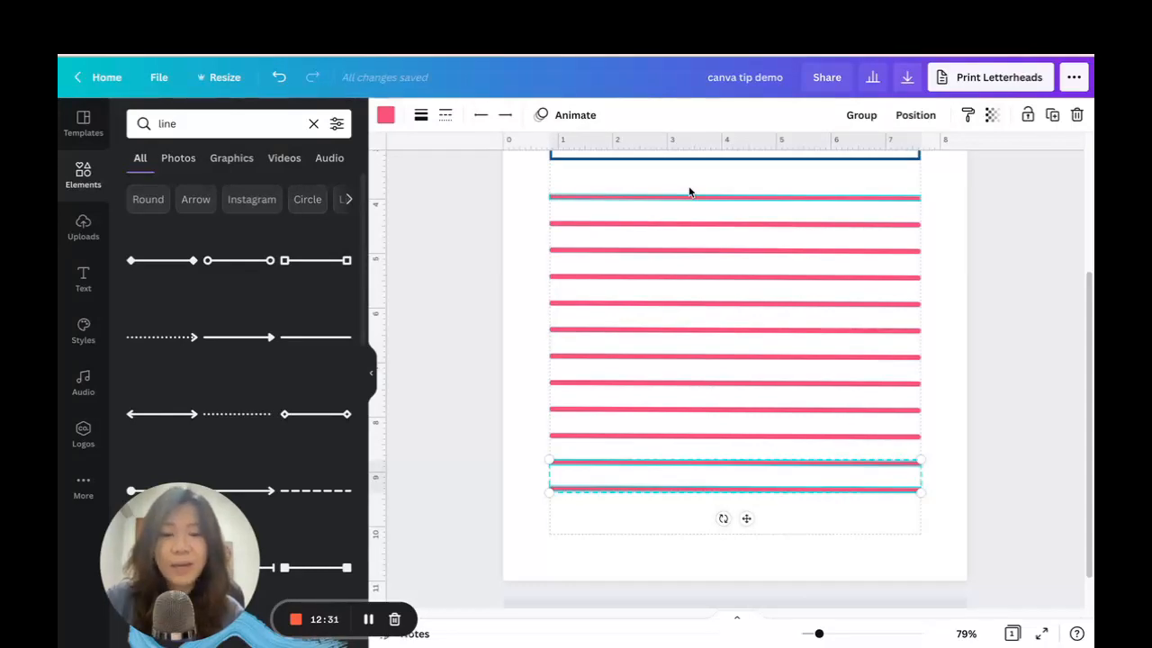
- Move some lower lines out of even spacing, and space all twelve evenly with the vertical spacing and Tidy up options
left_click(998, 240)
left_click_drag(804, 483, 793, 371)
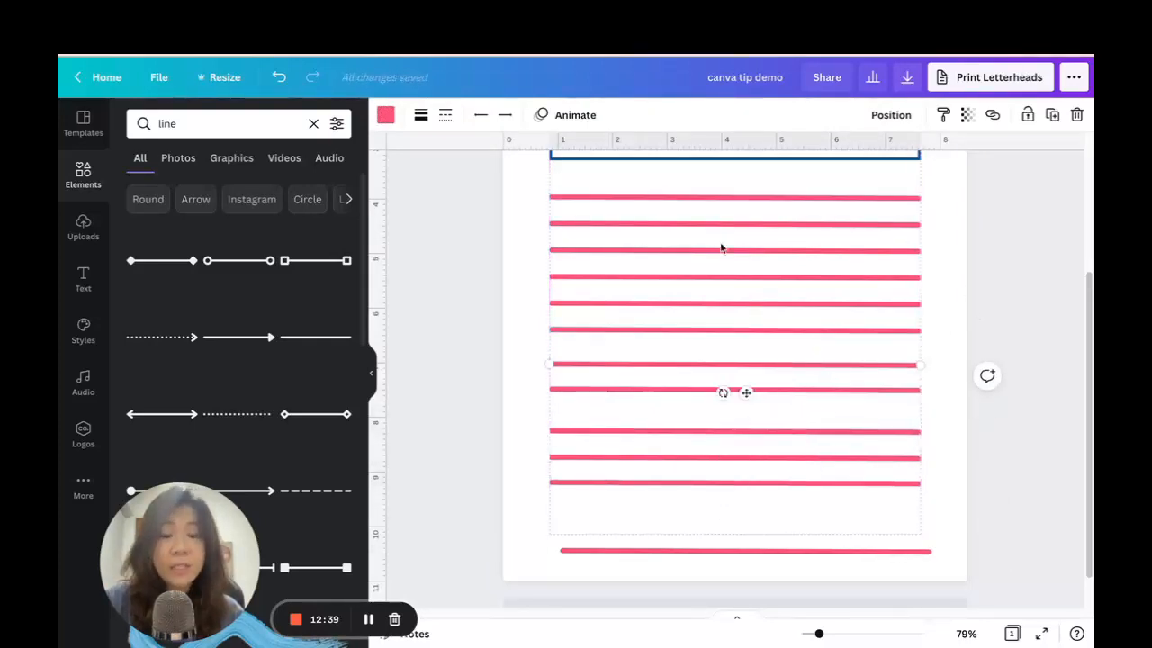
left_click_drag(464, 176, 999, 616)
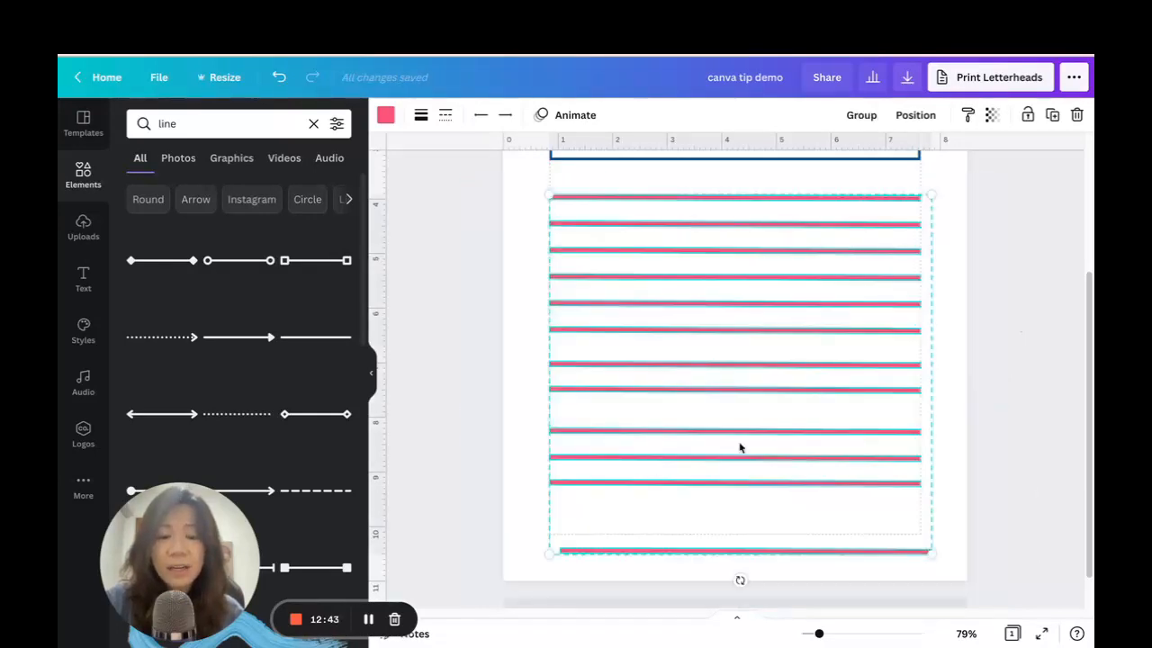
left_click(911, 119)
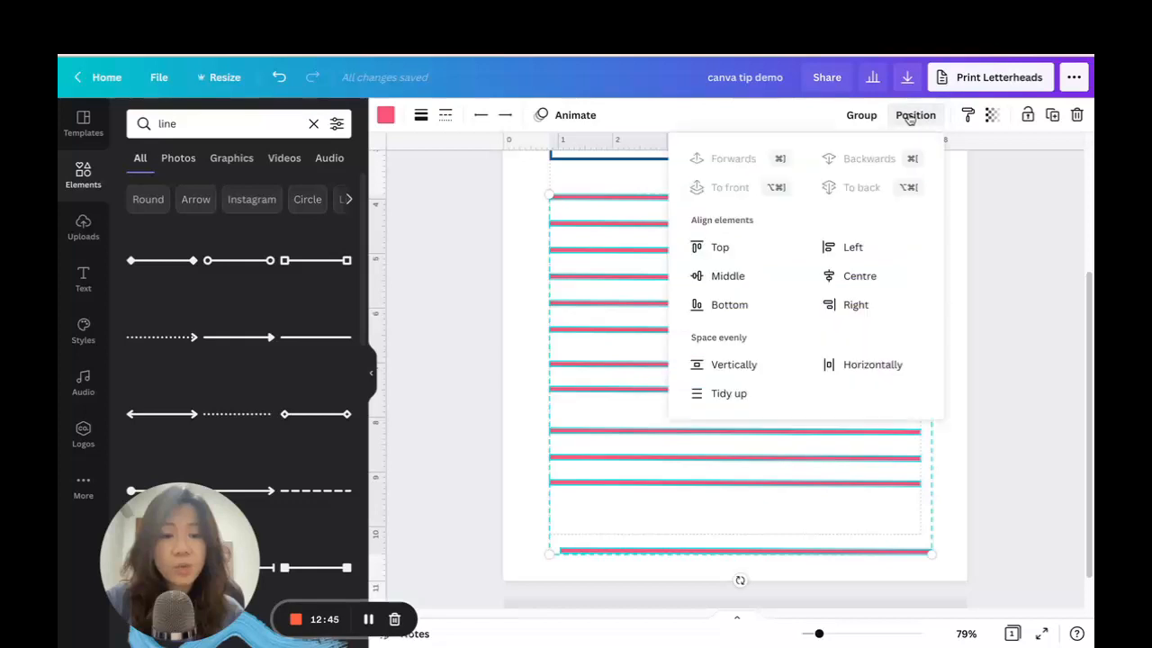
left_click(737, 366)
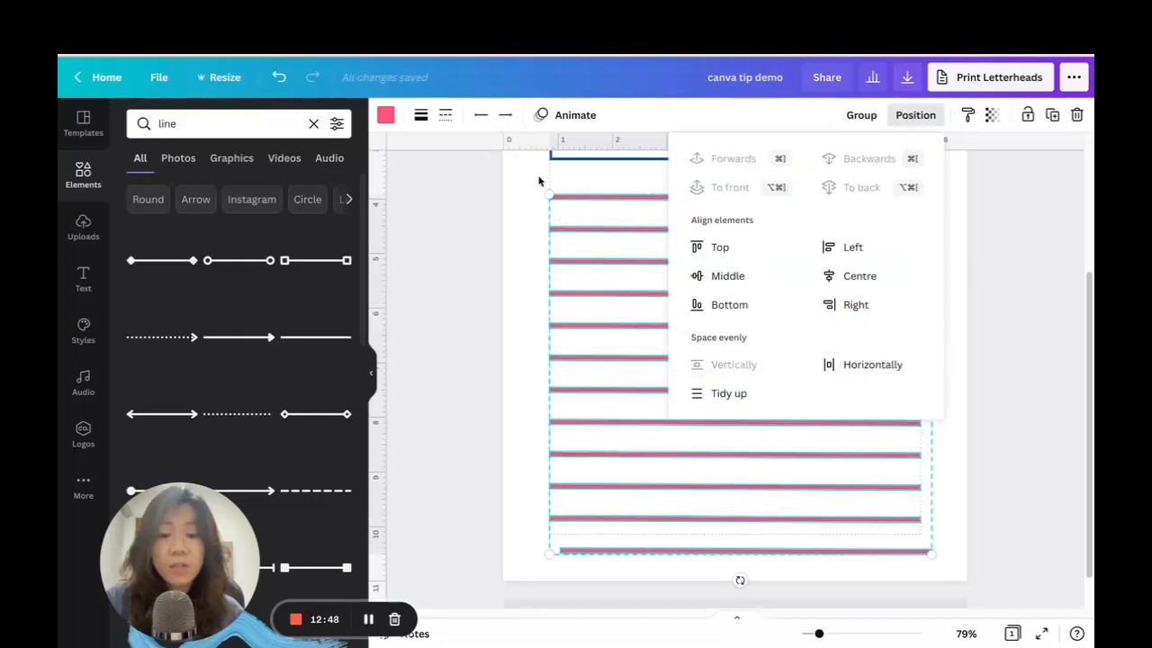
left_click(738, 394)
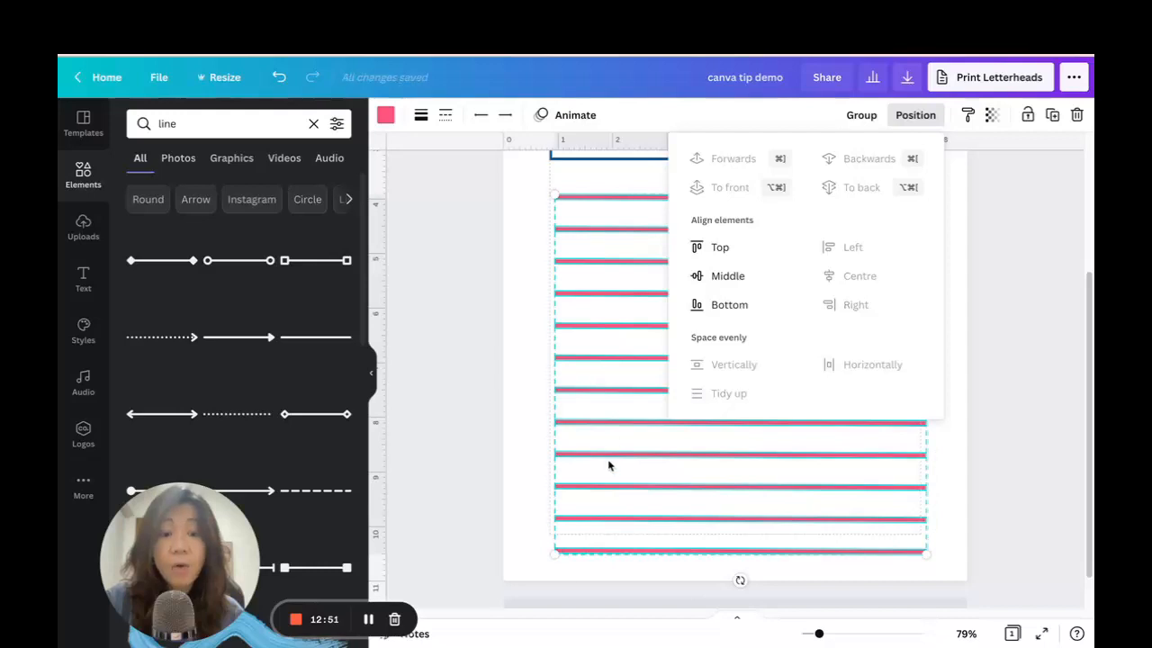
- Group the twelve pink lines and move the group up slightly so it fits between the side margins
left_click(873, 120)
mouse_move(738, 237)
left_mouse_down()
mouse_move(674, 262)
mouse_move(771, 239)
mouse_move(737, 242)
mouse_move(740, 226)
left_mouse_up()
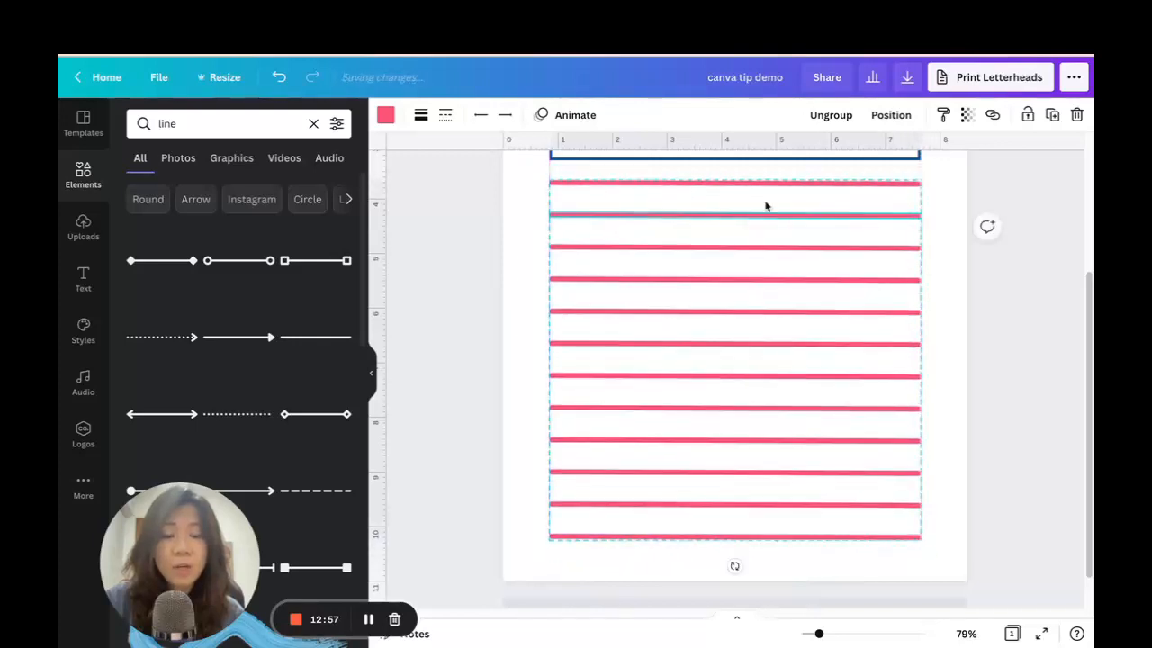
- Ungroup the pink lines and select a few of them individually before clearing the selection
left_click(832, 119)
left_click(1005, 321)
left_click(904, 250)
left_click(888, 280)
left_click(898, 310)
left_click(999, 454)
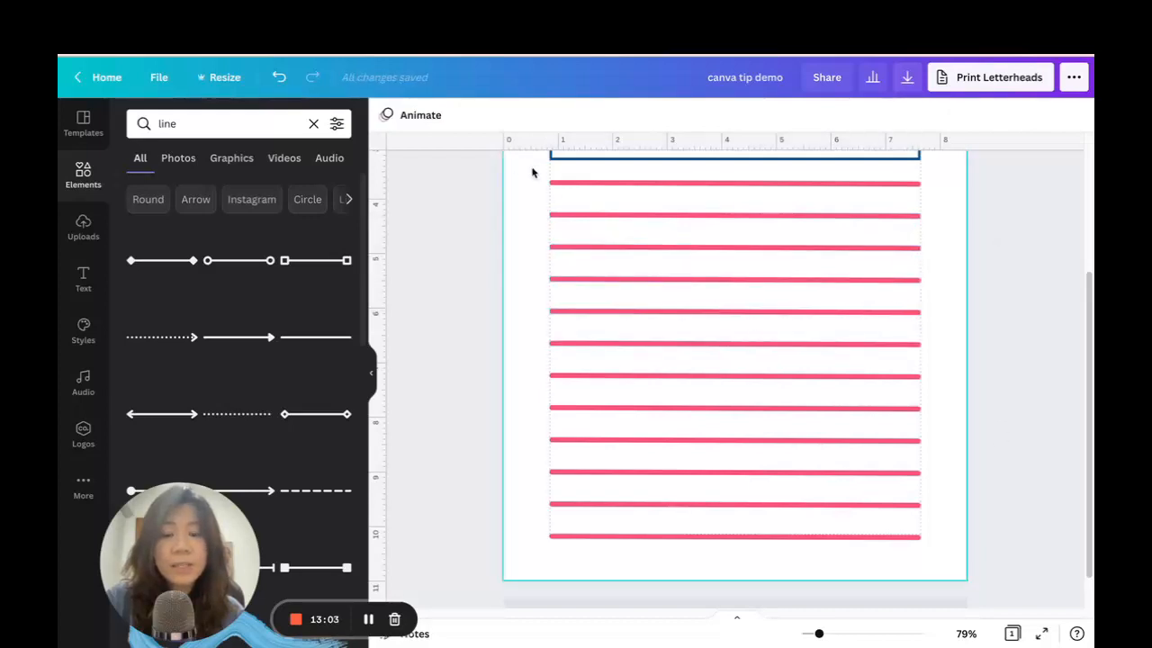
- Group all twelve pink lines and recolour the whole group with the orange brand colour
left_click_drag(482, 175, 1030, 599)
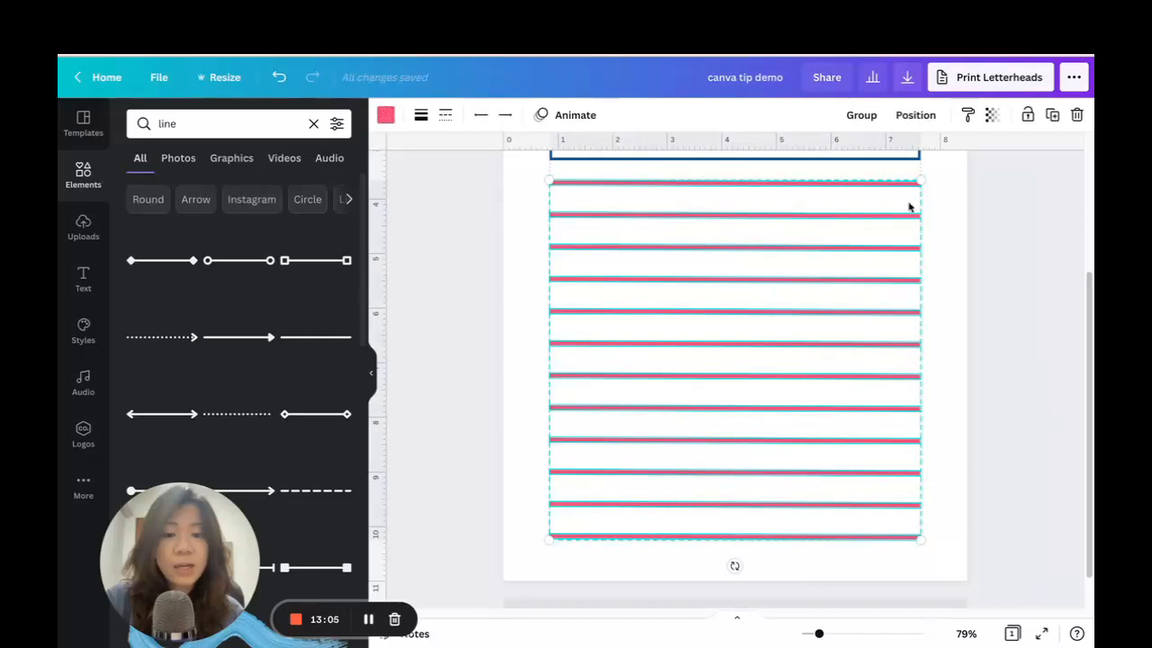
left_click(869, 114)
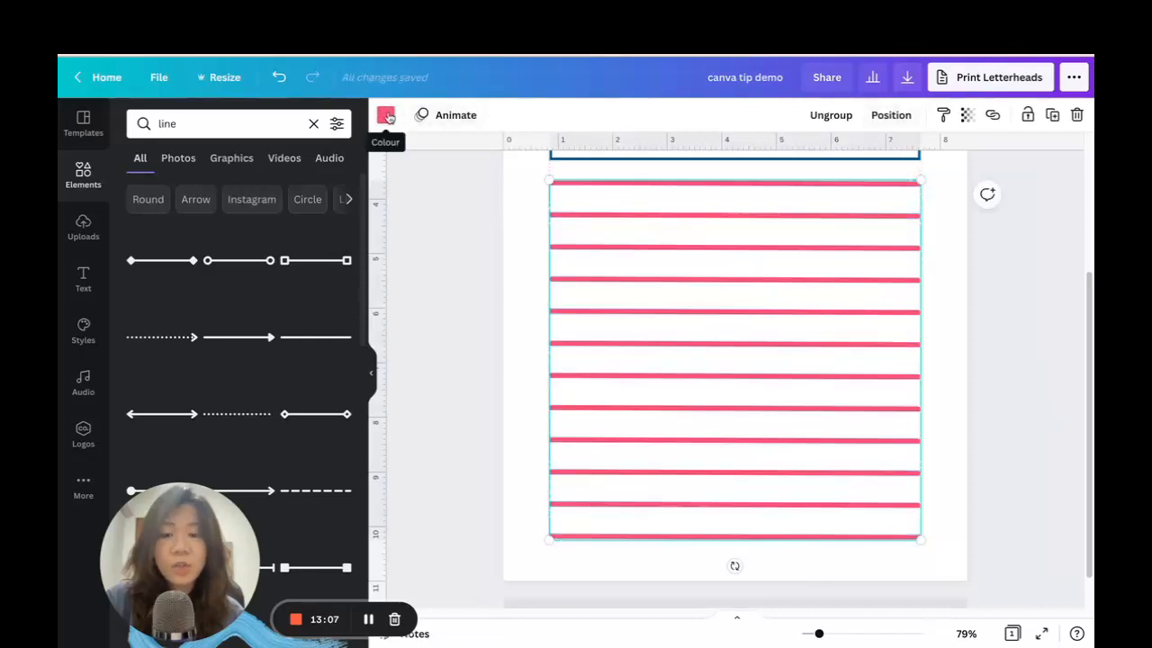
left_click(387, 114)
left_click(264, 293)
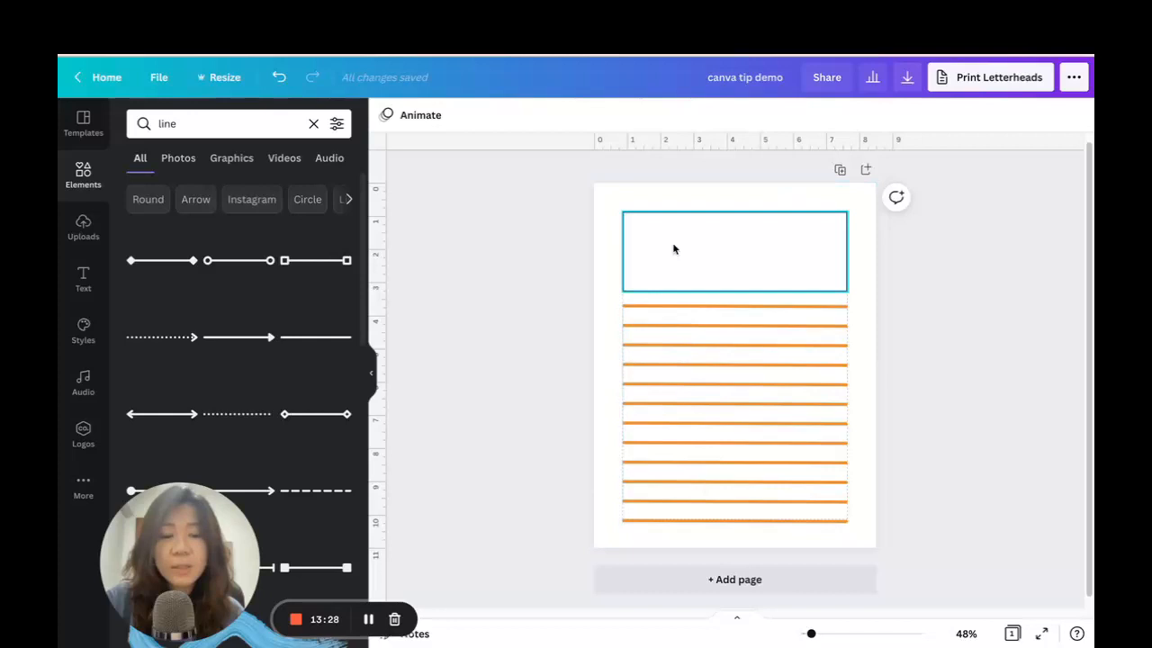
- Add a blank second page, try custom green #417D25 as its background, and set the background back to white
left_click(867, 171)
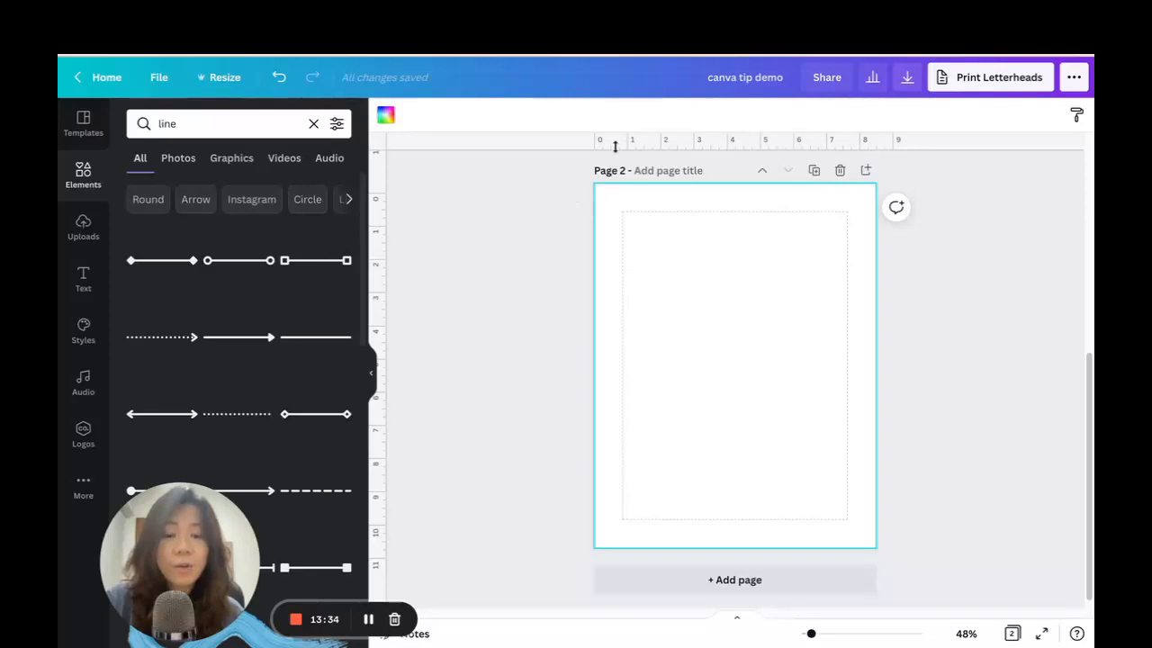
left_click(385, 117)
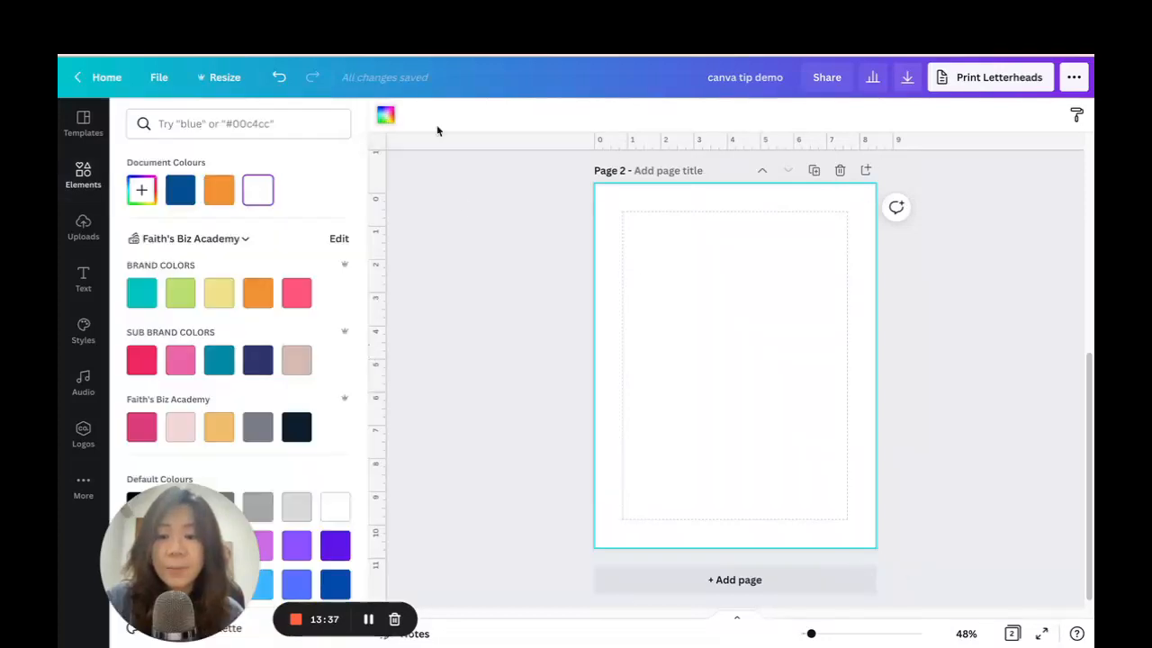
left_click(141, 190)
left_click_drag(155, 312, 196, 312)
mouse_move(271, 245)
left_mouse_down()
mouse_move(293, 229)
mouse_move(324, 244)
mouse_move(316, 275)
mouse_move(273, 263)
left_mouse_up()
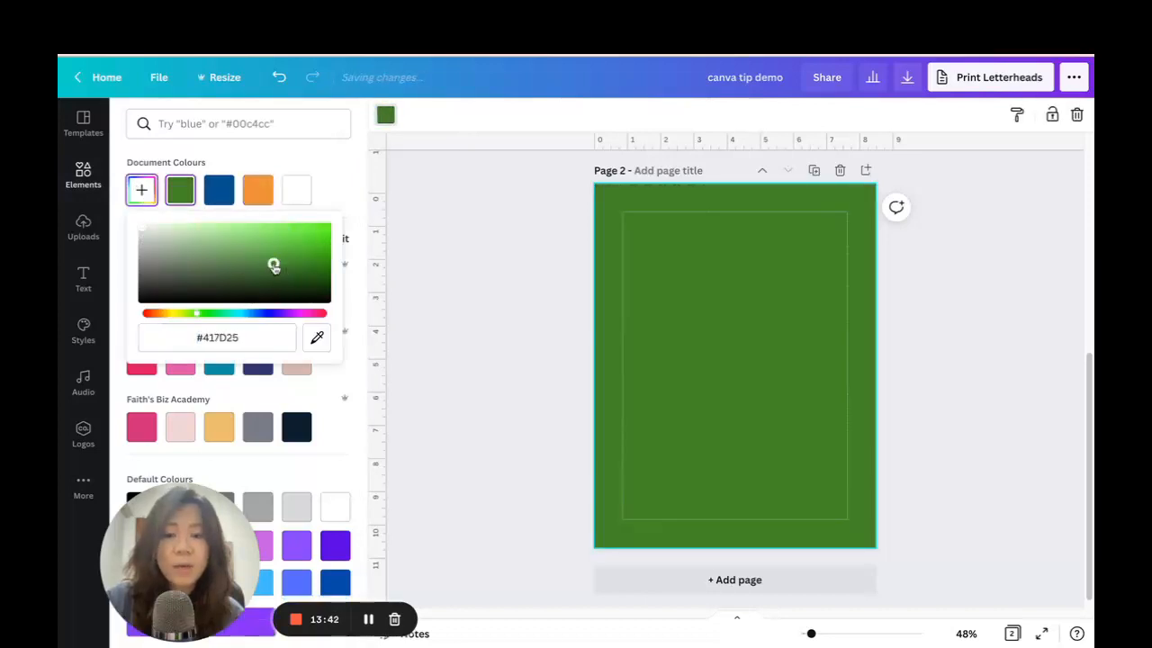
left_click(305, 191)
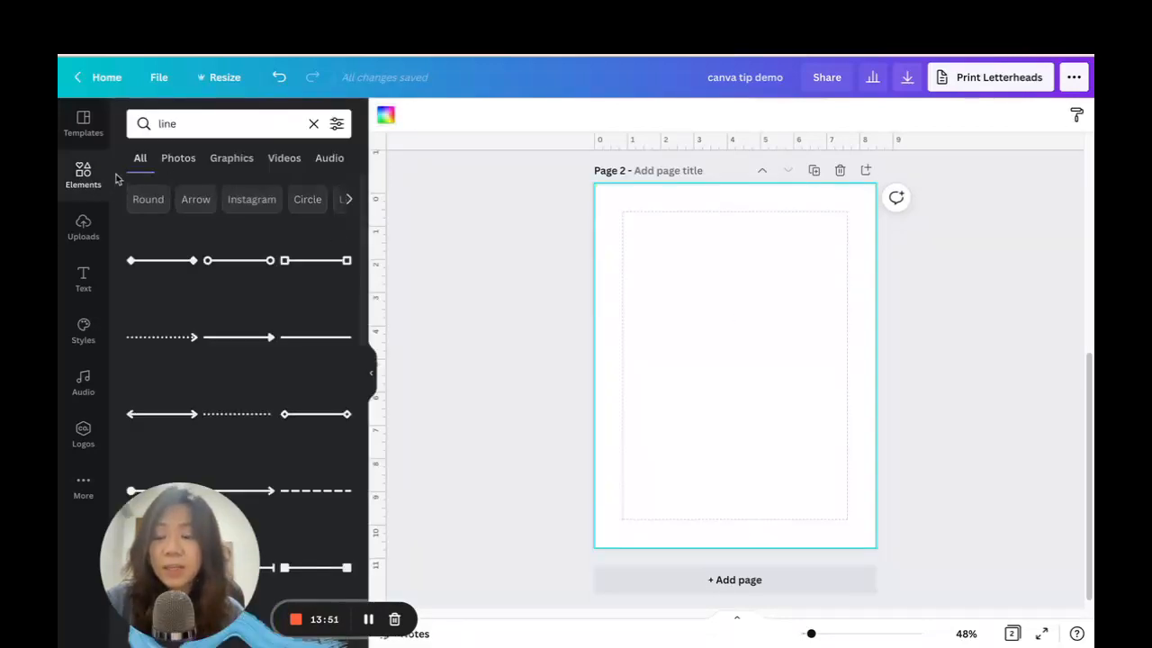
- Browse the collection of uploaded images to see which pictures are available for the page
left_click(83, 230)
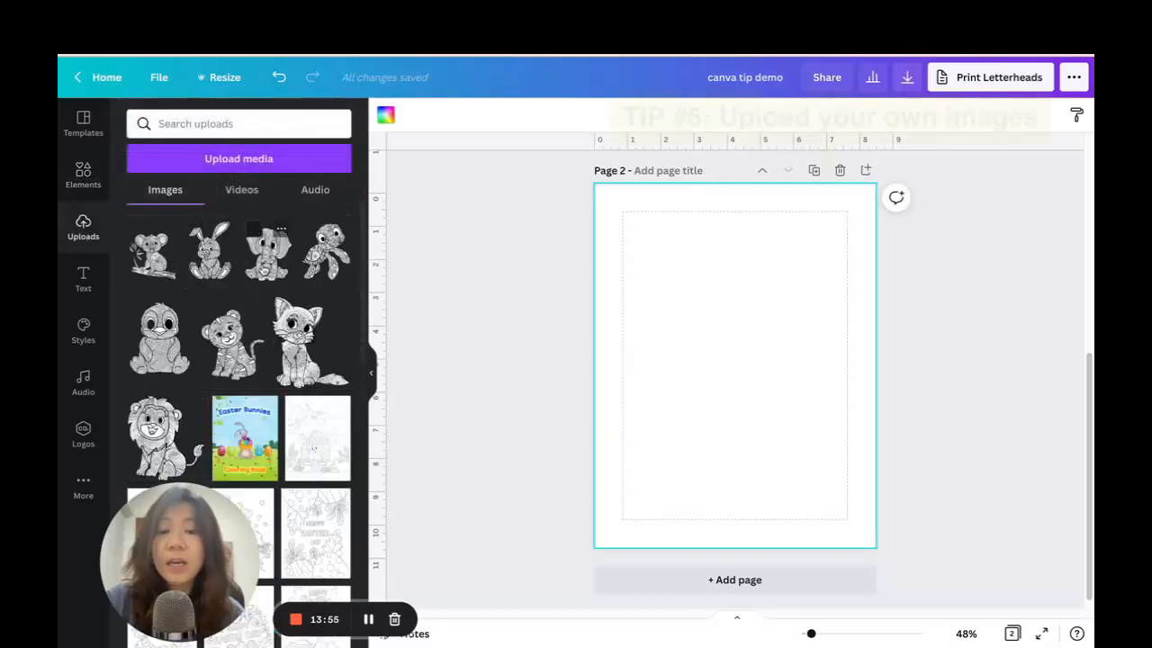
scroll(281, 289, "down", 1)
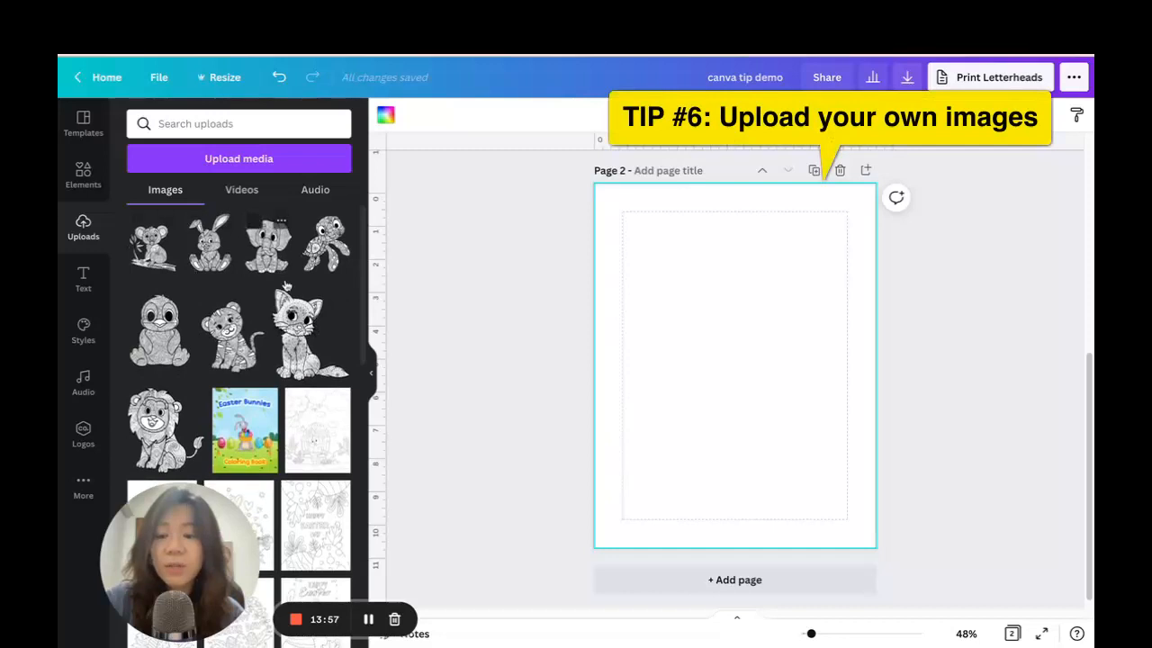
scroll(285, 286, "down", 5)
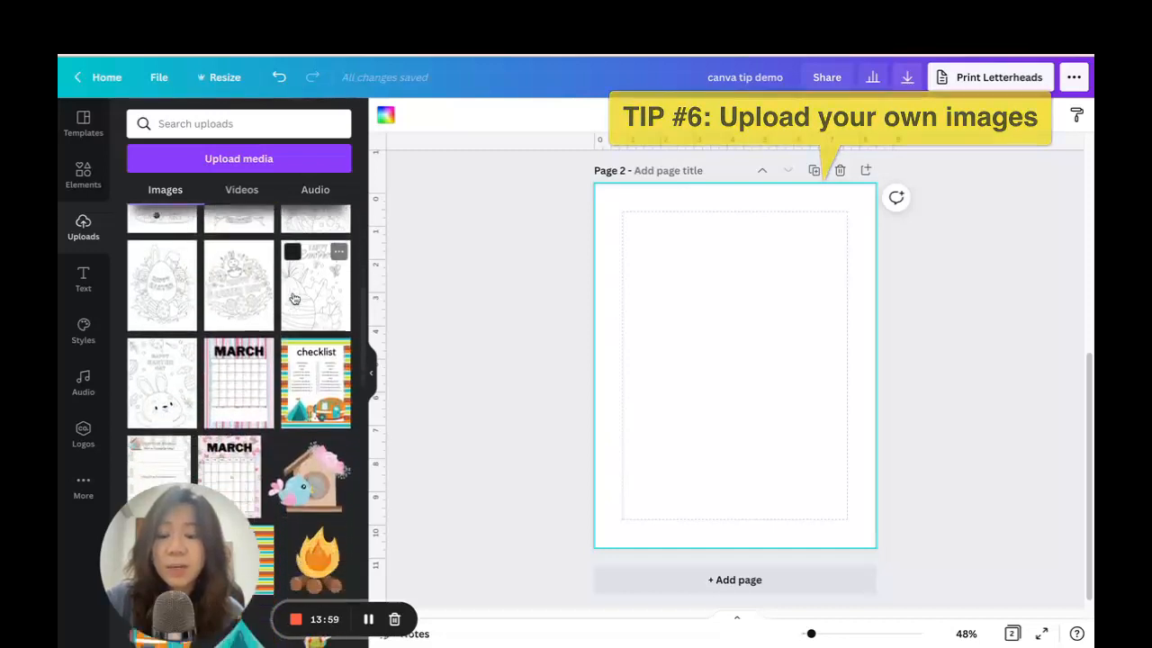
scroll(333, 304, "down", 3)
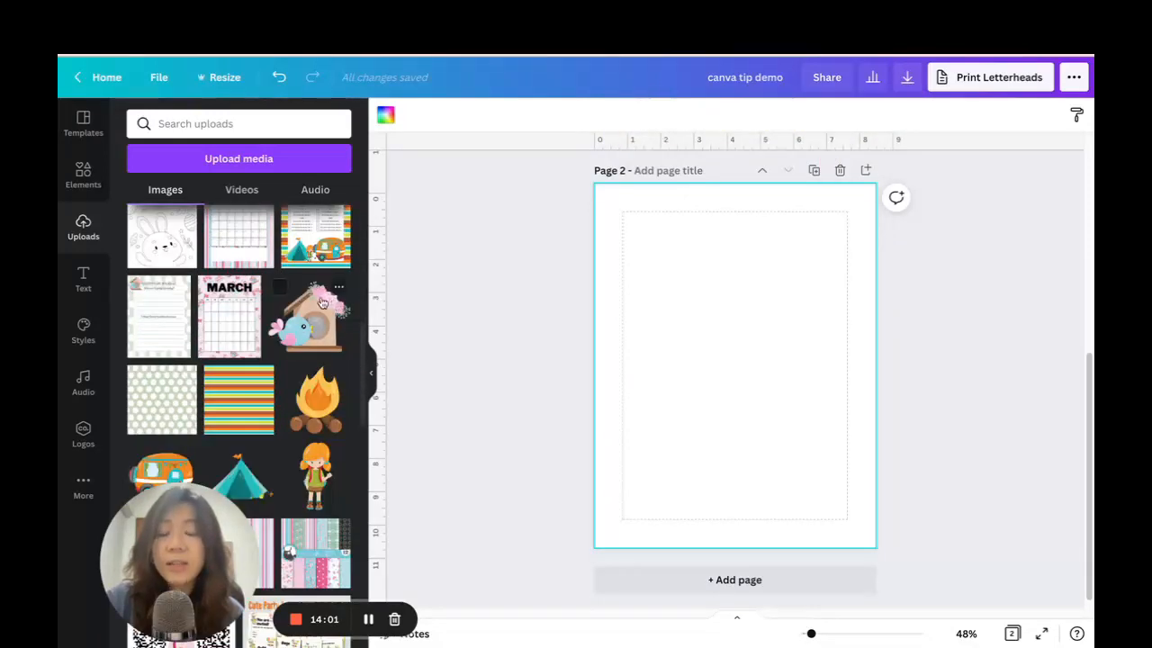
scroll(325, 303, "up", 1)
scroll(331, 342, "down", 5)
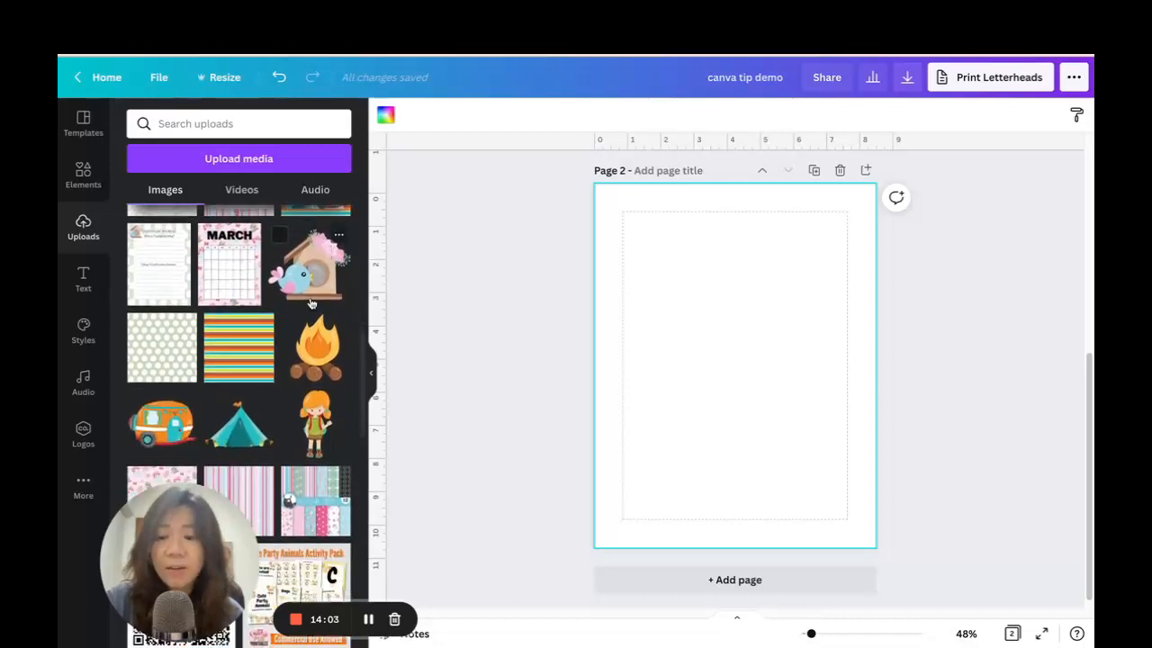
scroll(333, 364, "down", 6)
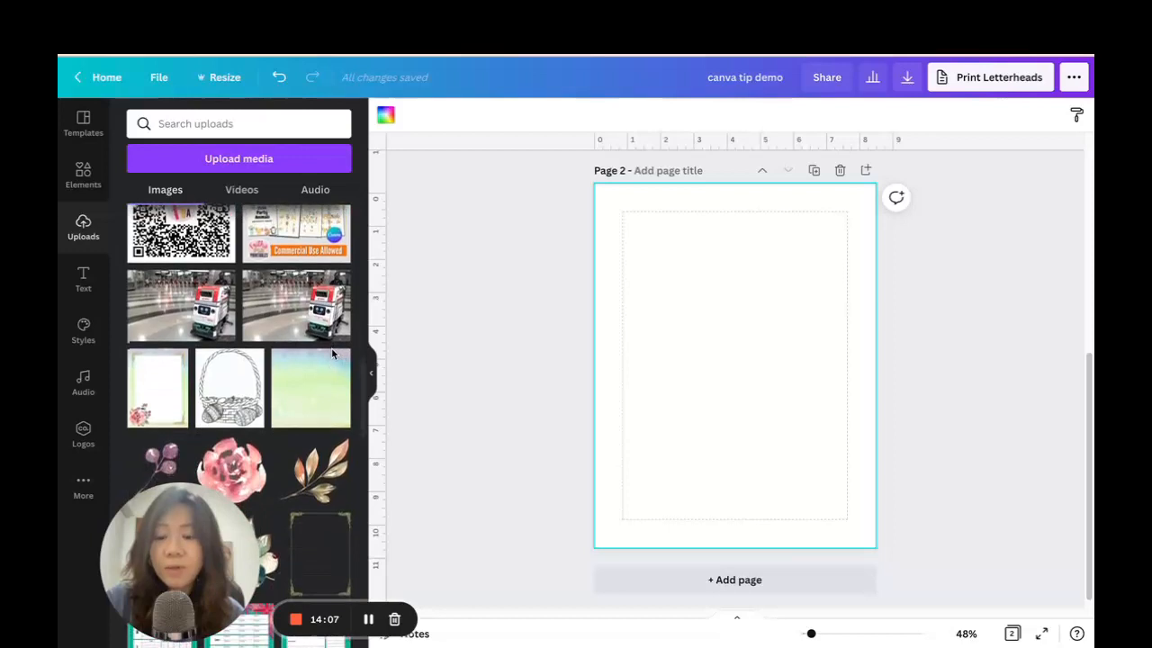
scroll(333, 359, "down", 3)
scroll(332, 352, "up", 10)
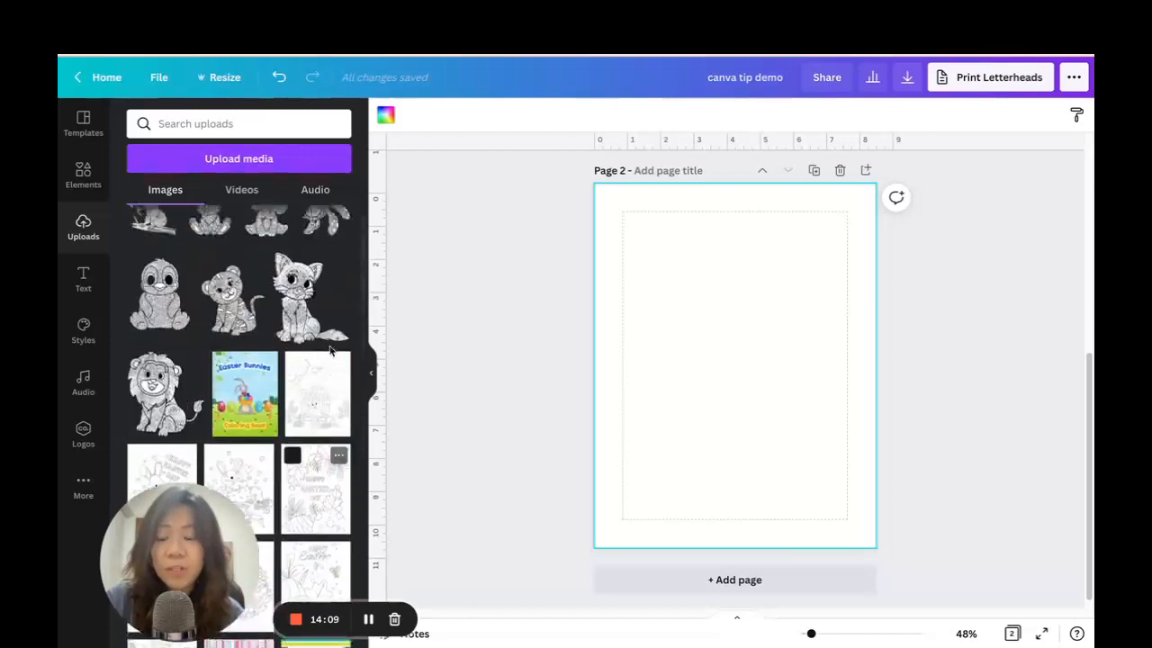
- Add the uploaded birdhouse and bird image to page 2, enlarge it slightly and shift it a little up and left
scroll(324, 324, "down", 5)
left_click(324, 324)
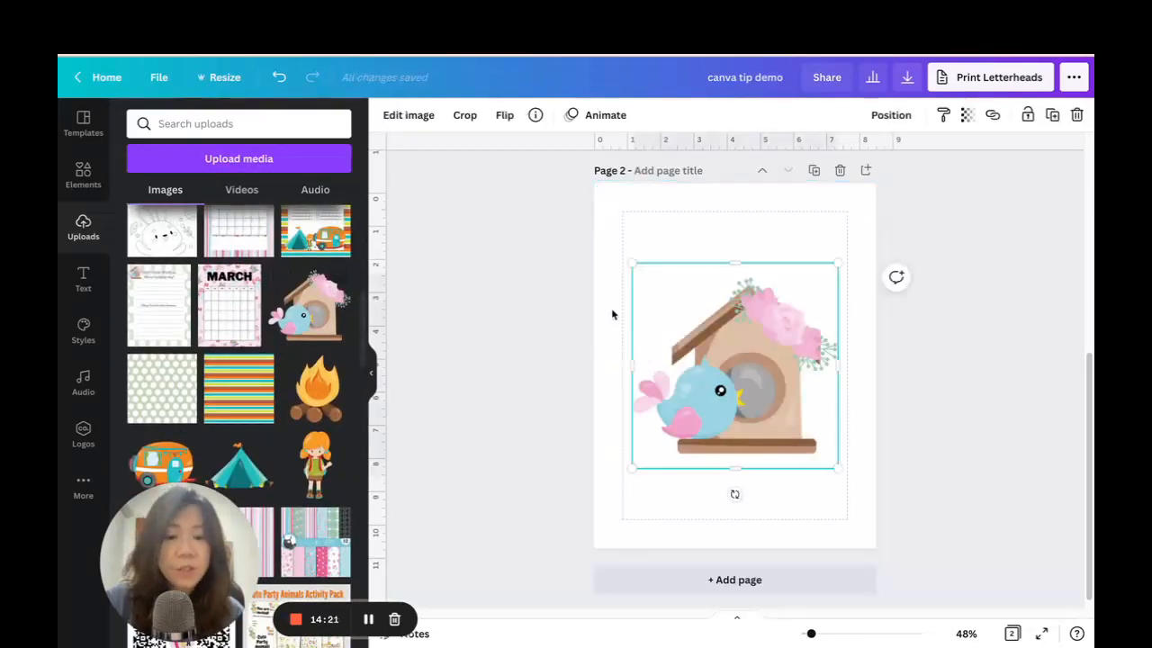
left_click_drag(636, 259, 616, 247)
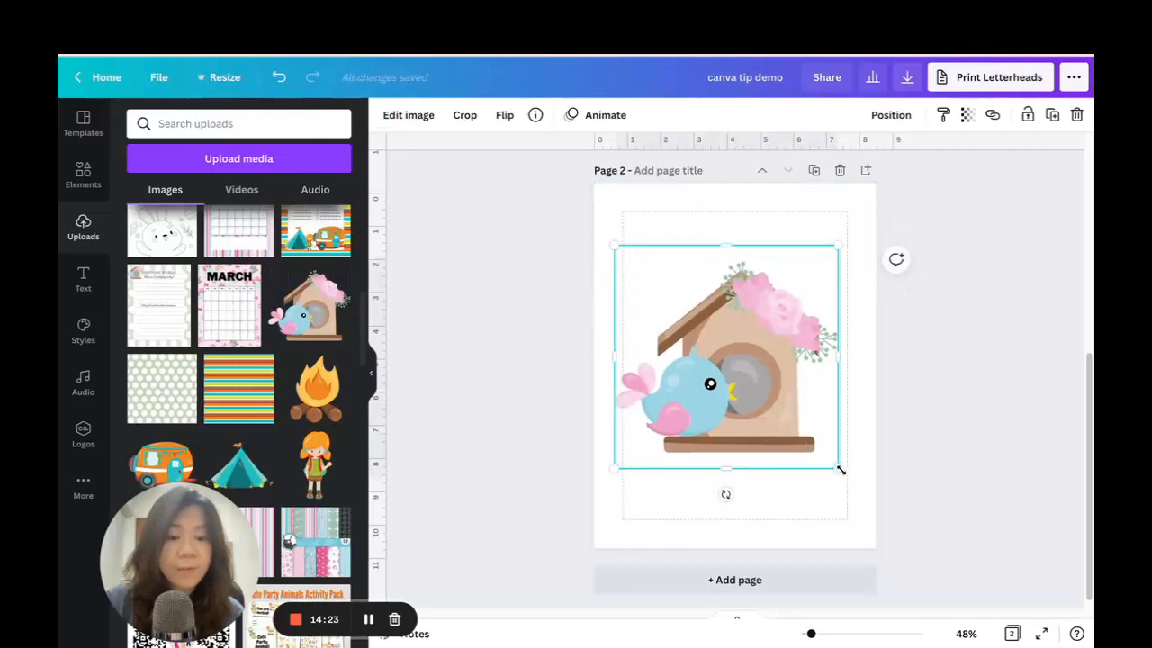
left_click_drag(840, 469, 854, 484)
left_click_drag(727, 445, 717, 438)
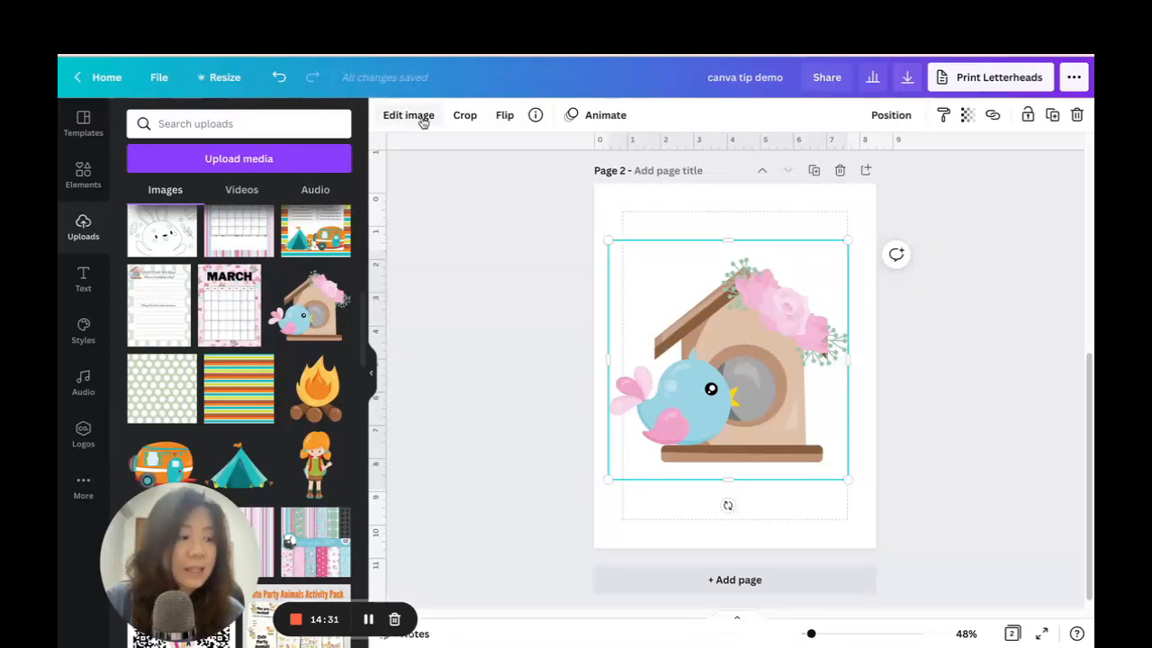
- Try the Glow shadow on the birdhouse image and switch it to the Drop shadow
left_click(414, 117)
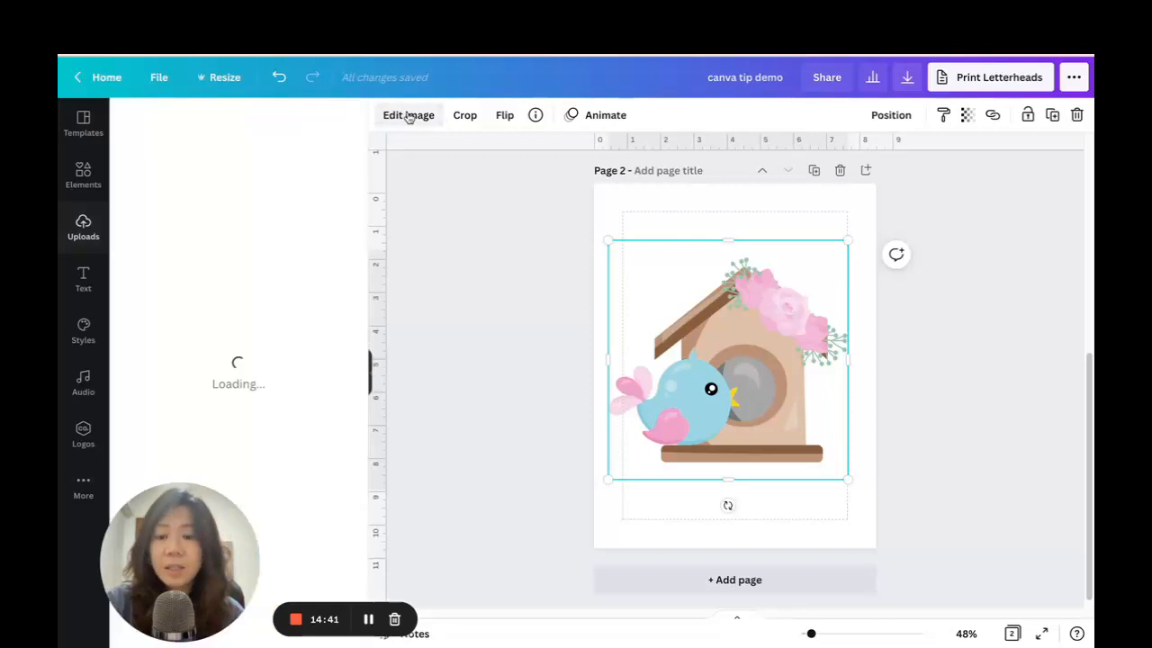
scroll(225, 297, "down", 1)
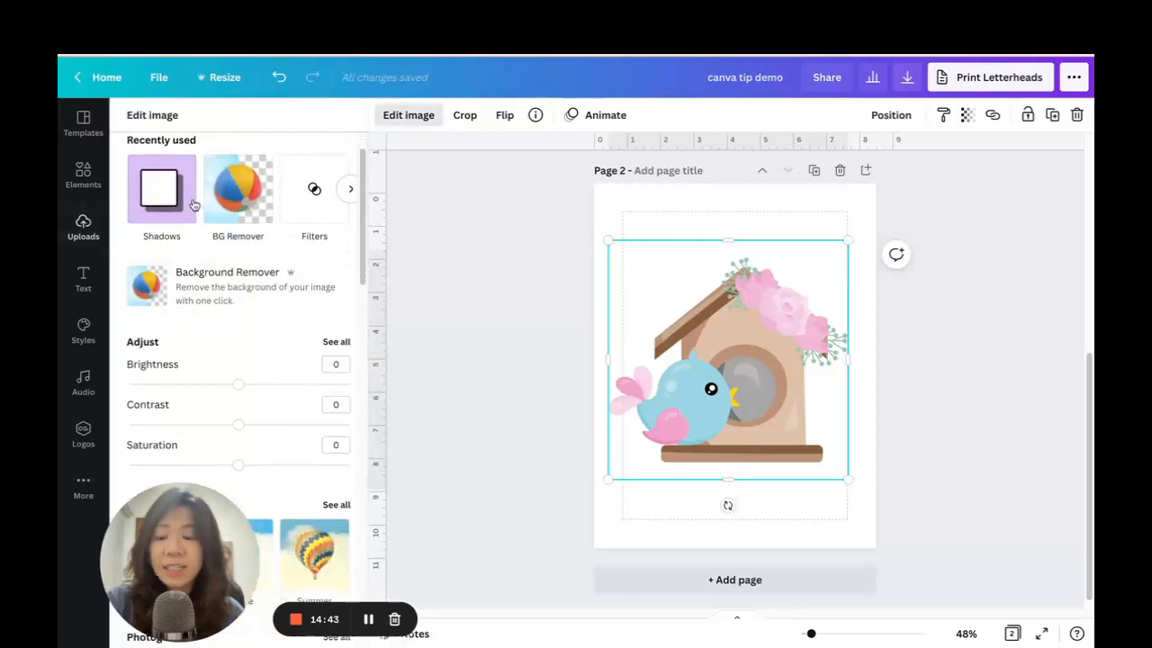
scroll(289, 302, "up", 1)
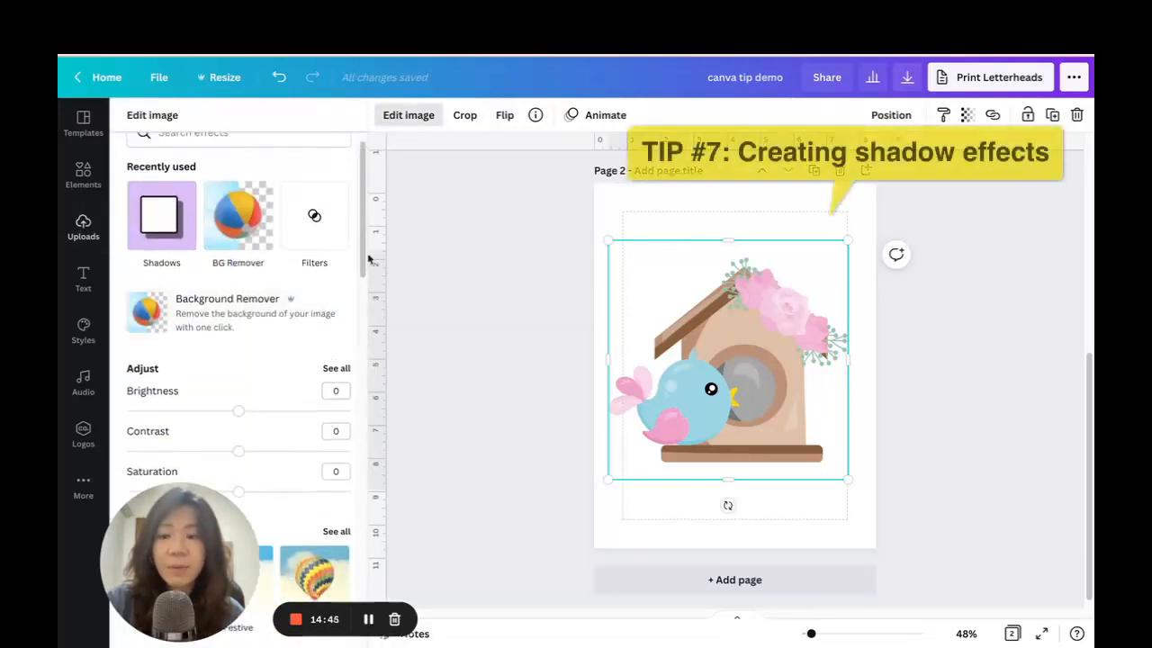
left_click(165, 212)
left_click(240, 194)
left_click(320, 187)
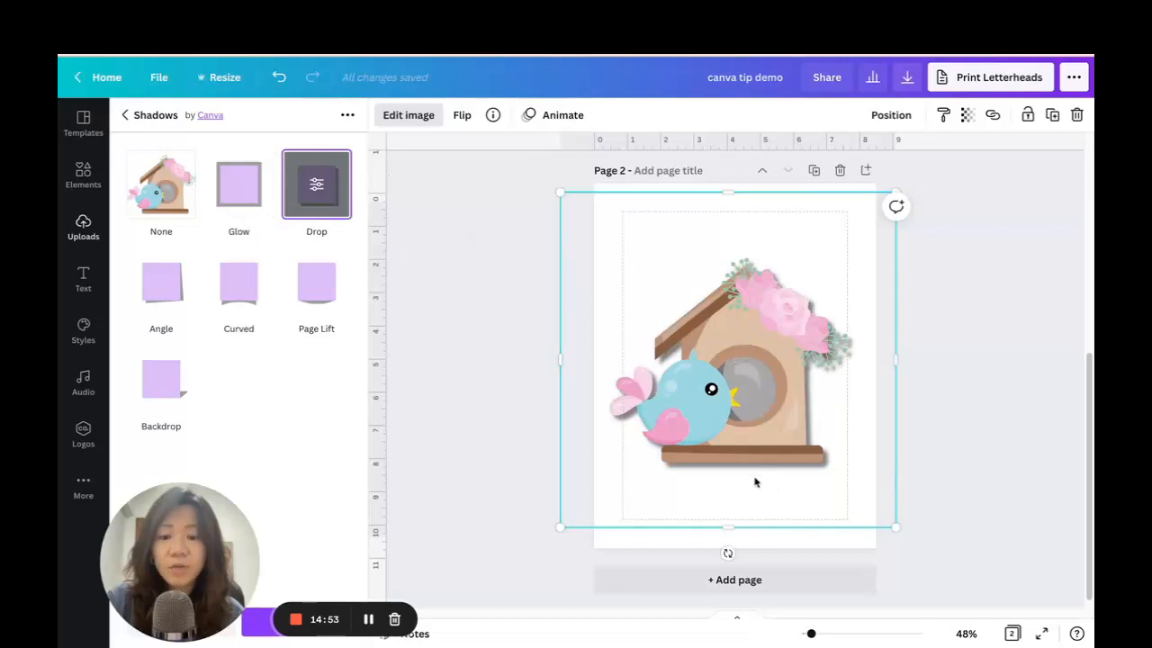
- Set the drop shadow to offset 3, angle -2, transparency 61, blur 8 and the orange document colour
left_click(316, 185)
left_click_drag(183, 221, 211, 220)
left_click_drag(238, 265, 193, 265)
left_click_drag(239, 310, 263, 310)
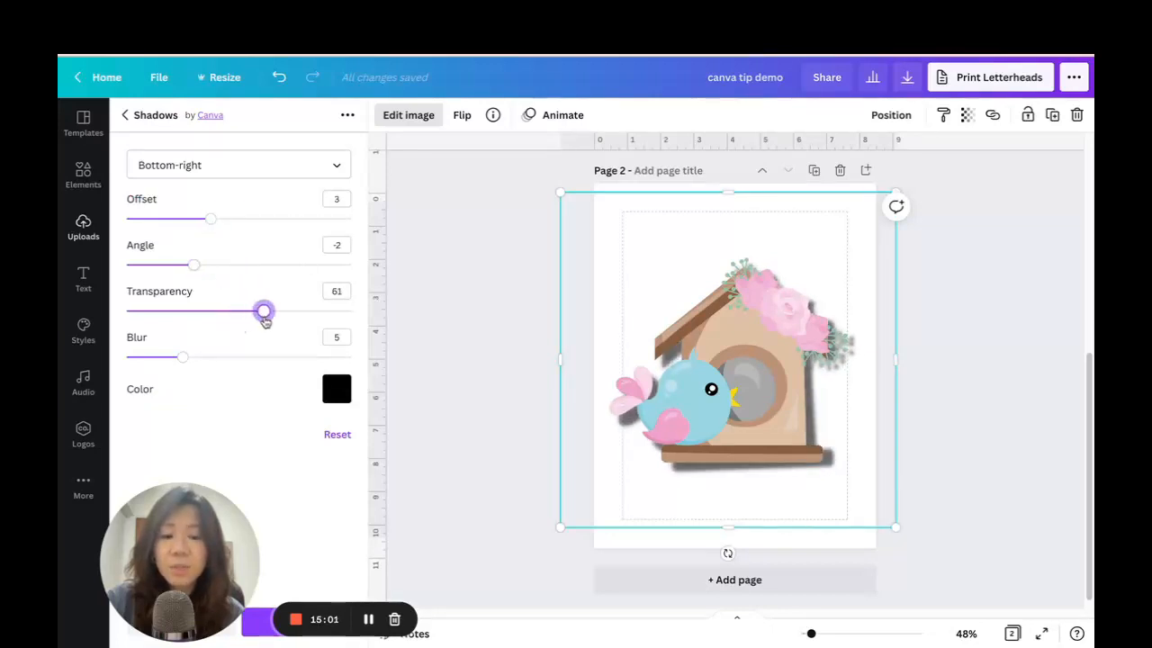
left_click_drag(182, 357, 216, 357)
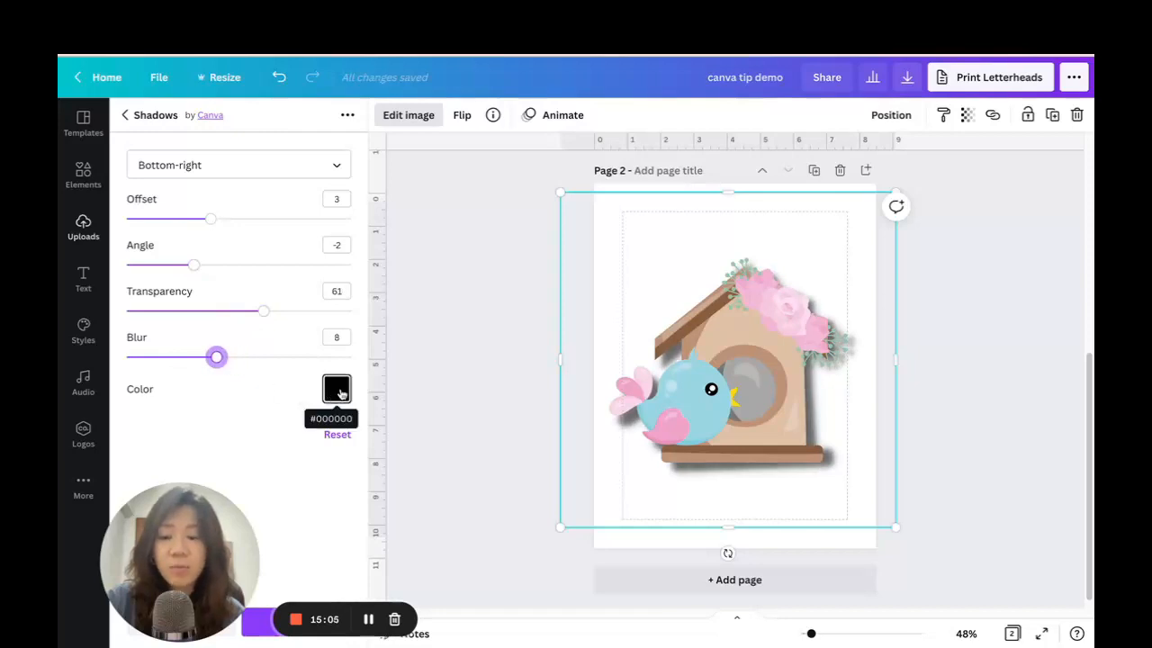
left_click(338, 390)
left_click(412, 451)
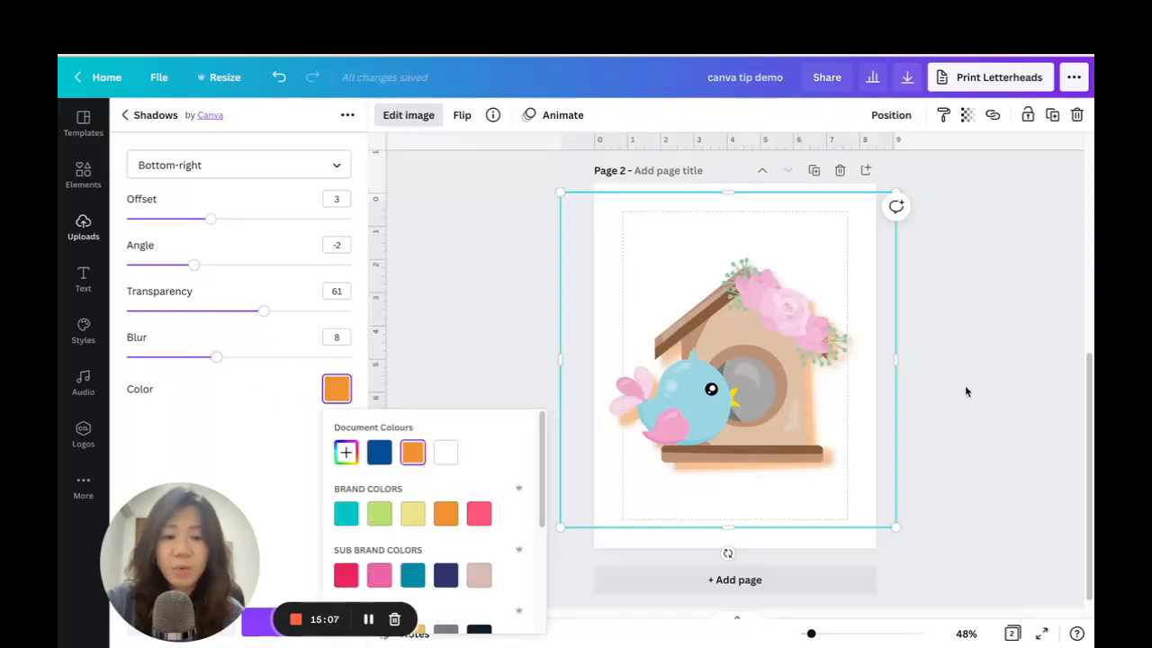
left_click(965, 384)
- Apply the Matrix effect from the Pixelate set to the birdhouse image
left_click(801, 297)
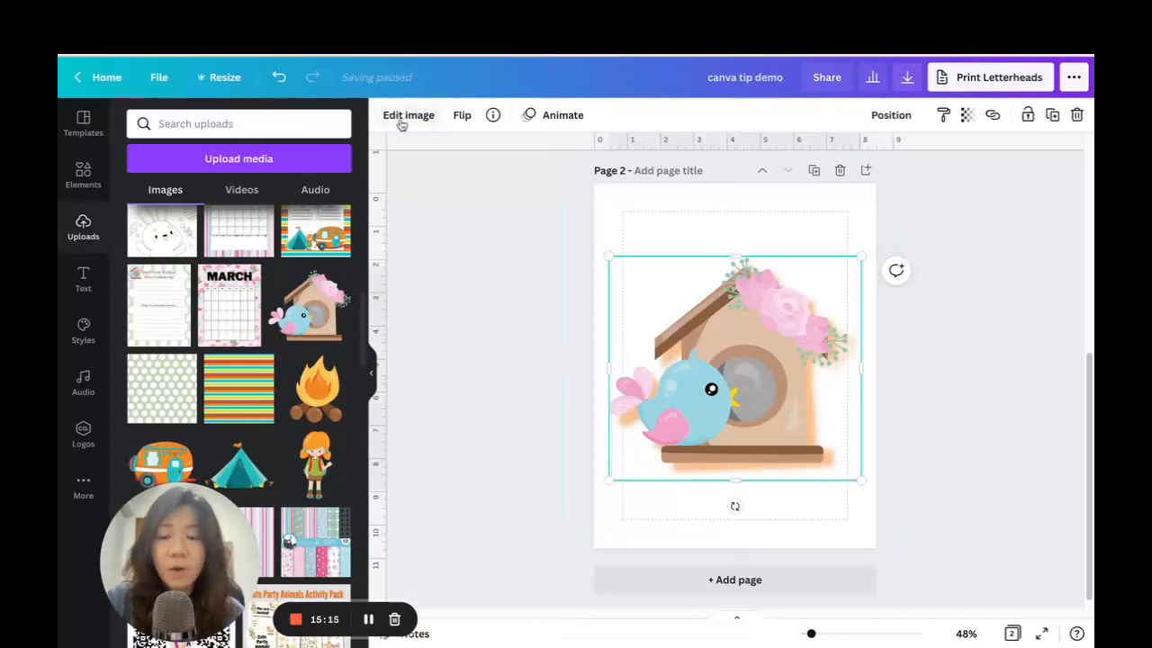
left_click(408, 119)
scroll(290, 294, "down", 2)
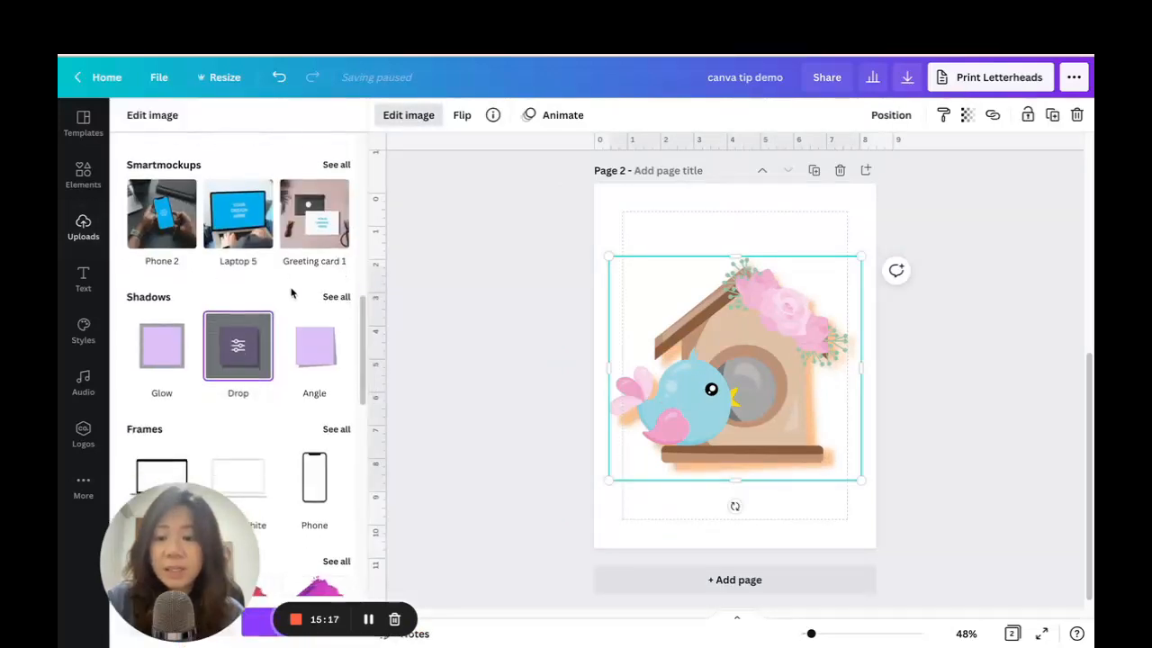
scroll(293, 291, "down", 4)
scroll(290, 288, "up", 1)
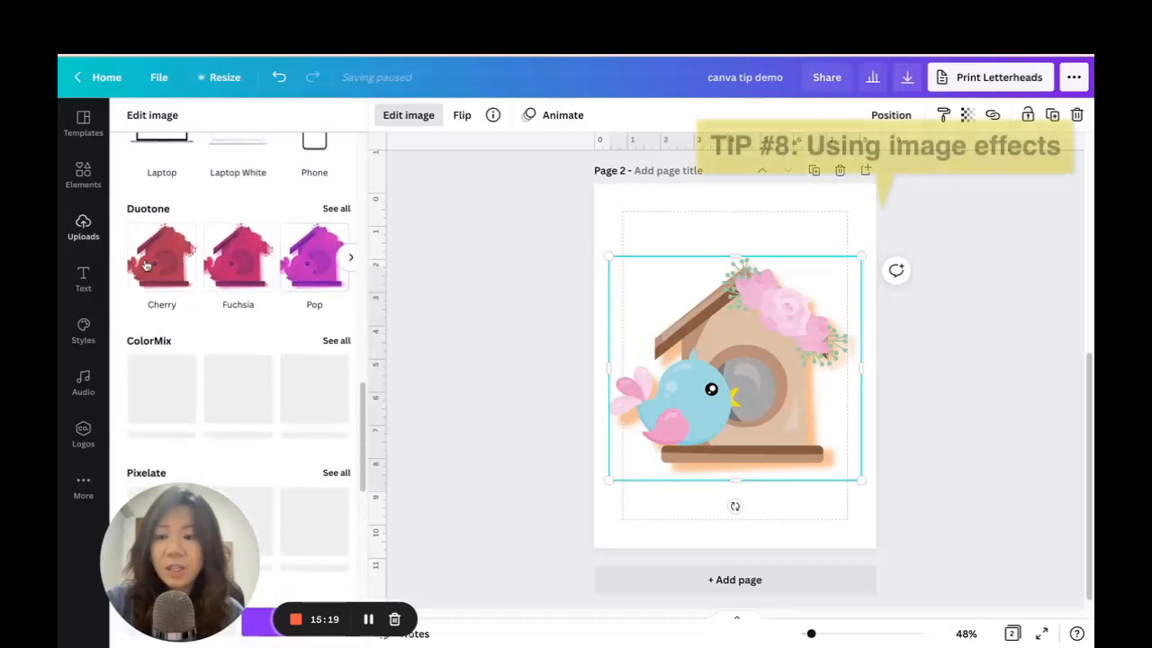
scroll(283, 280, "down", 3)
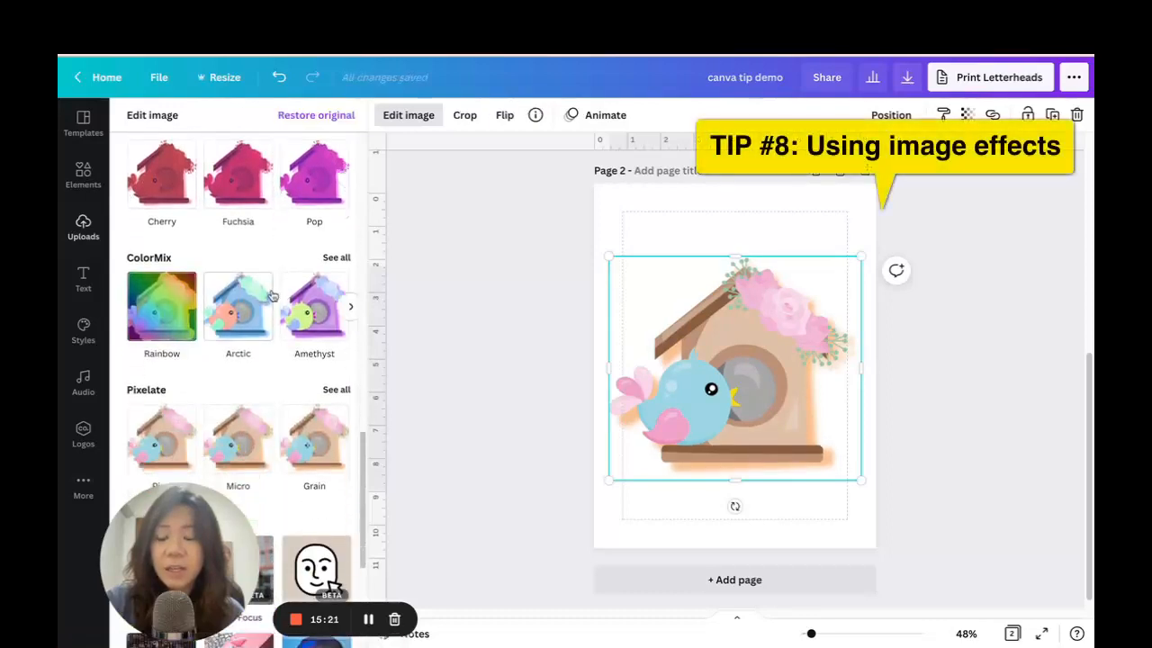
scroll(276, 293, "down", 1)
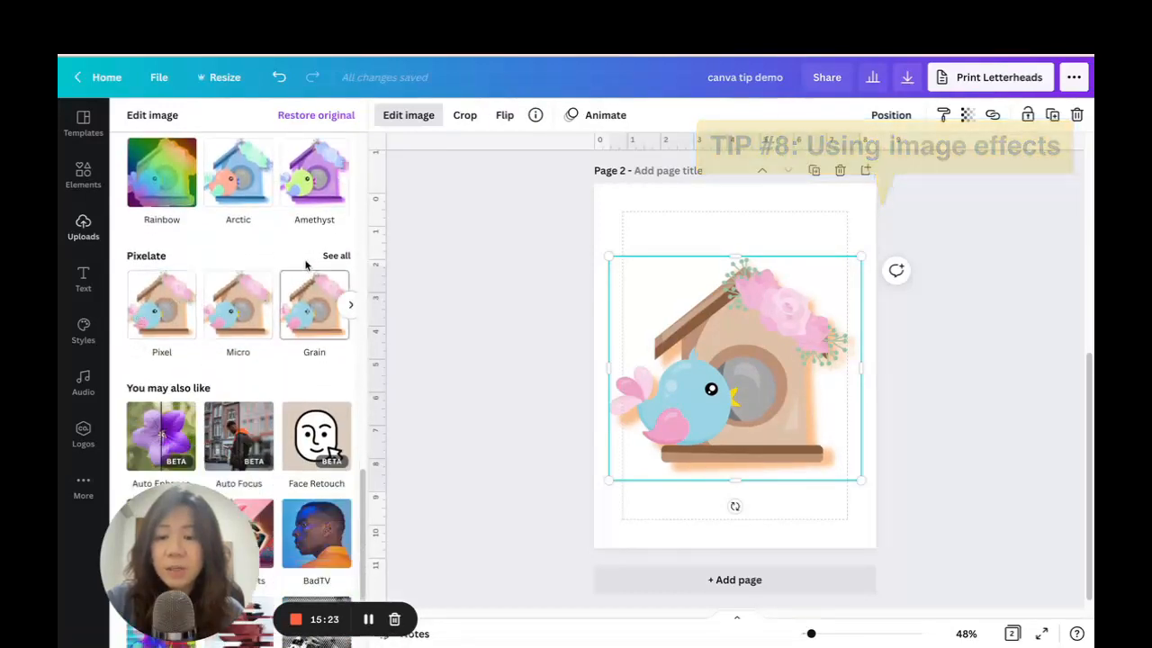
left_click(336, 258)
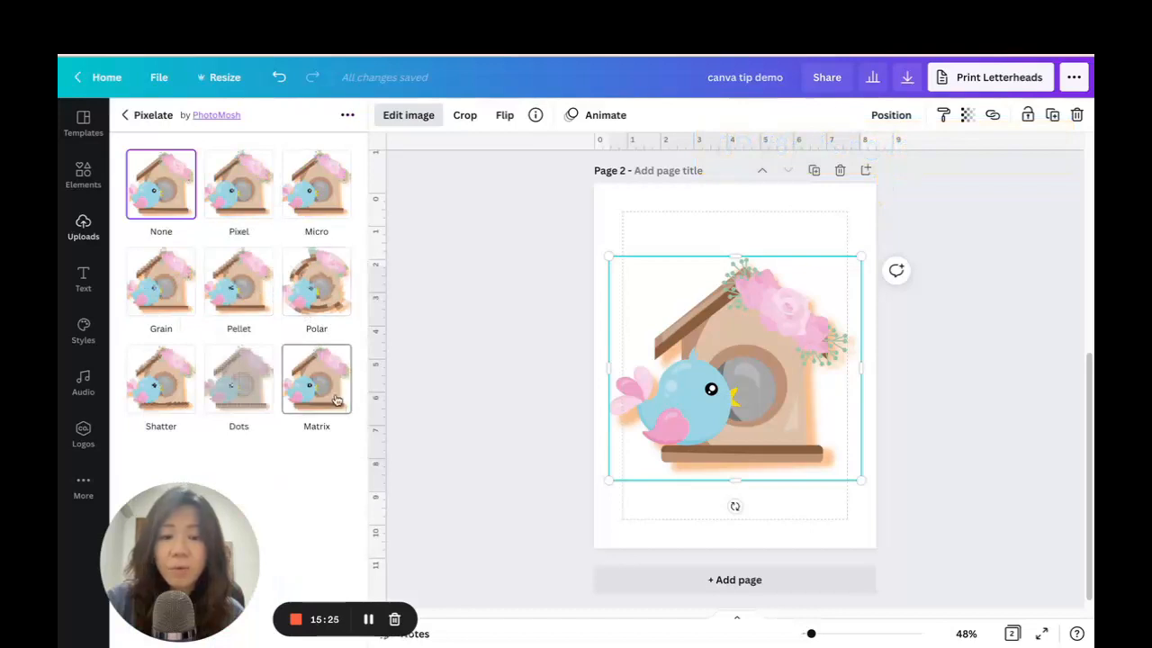
left_click(336, 399)
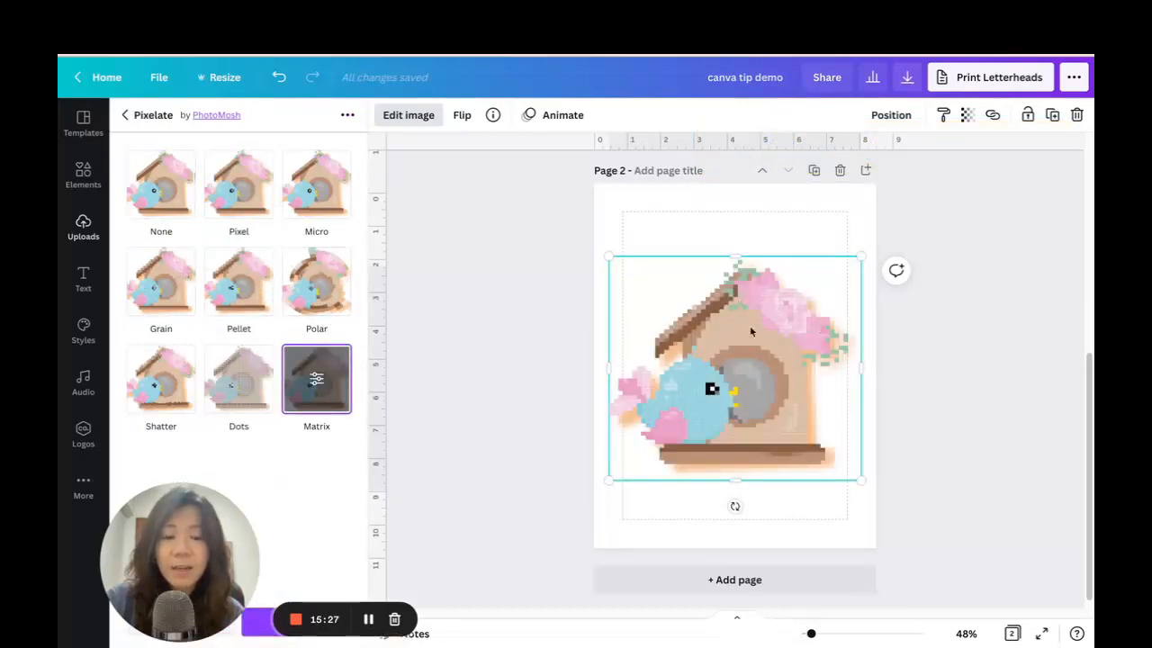
- Try the Rainbow ColorMix effect on the birdhouse image and switch it to Marine
left_click(124, 120)
scroll(269, 300, "up", 5)
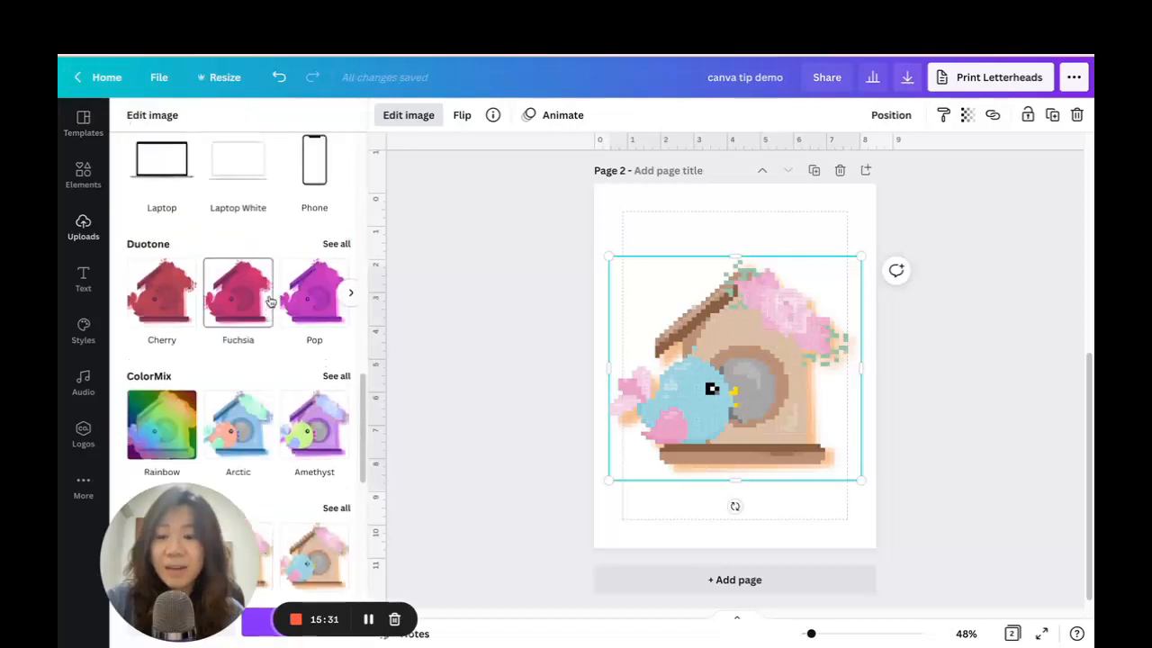
scroll(297, 315, "down", 2)
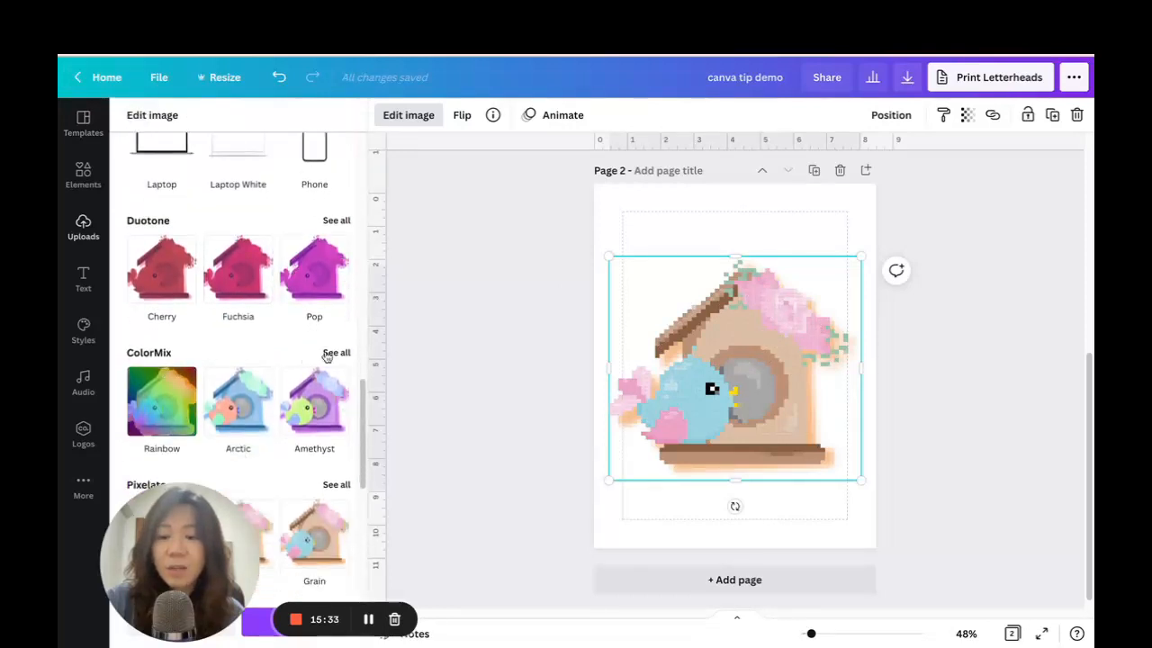
left_click(332, 354)
left_click(239, 184)
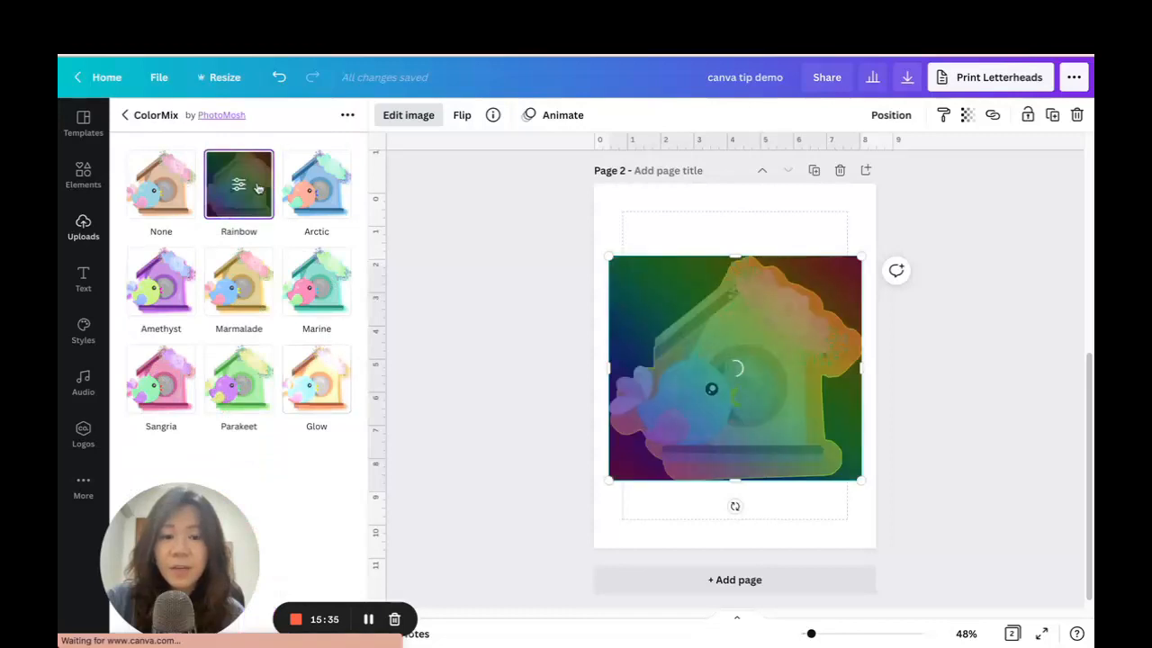
left_click(328, 300)
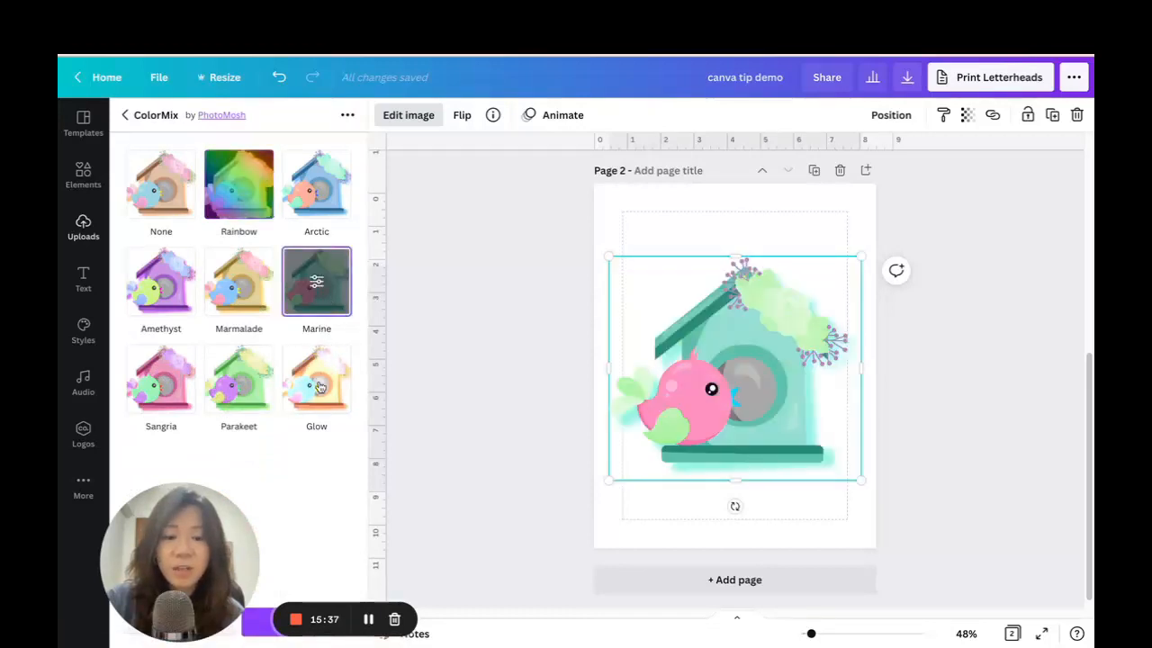
- Try the Glow, Parakeet and Sangria ColorMix effects on the birdhouse image, reset it to None and apply Marmalade
left_click(319, 387)
left_click(232, 392)
left_click(161, 377)
left_click(161, 185)
left_click(238, 283)
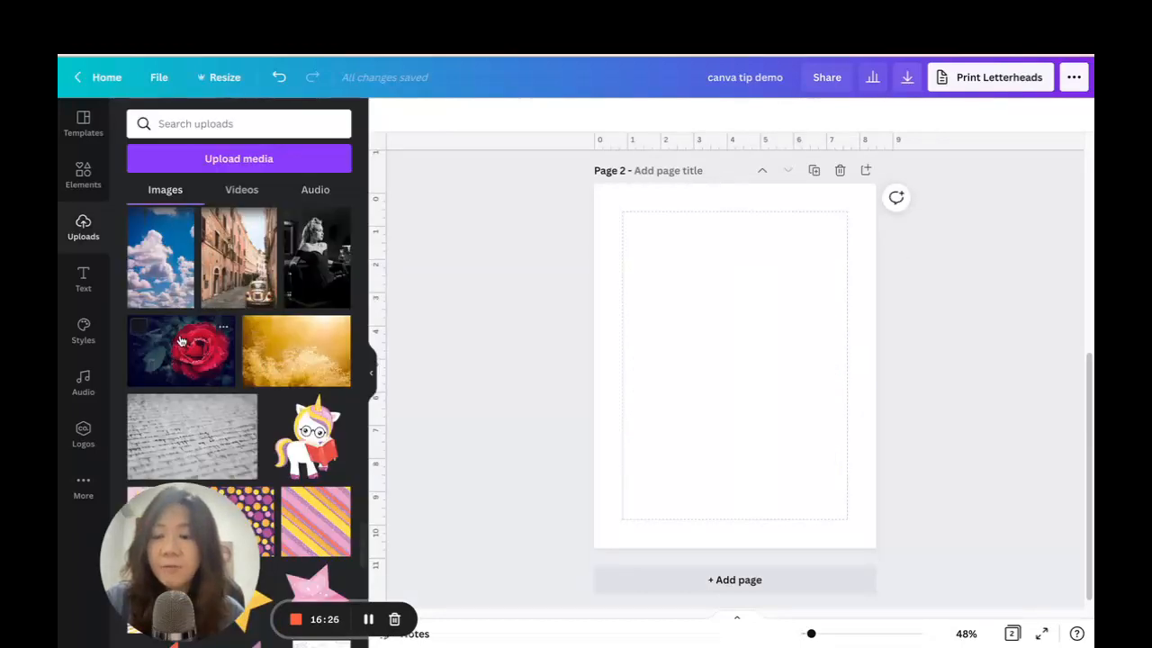
- Add the uploaded red rose photo to page 2 and enlarge it to slightly wider than the margin guides
left_click(180, 341)
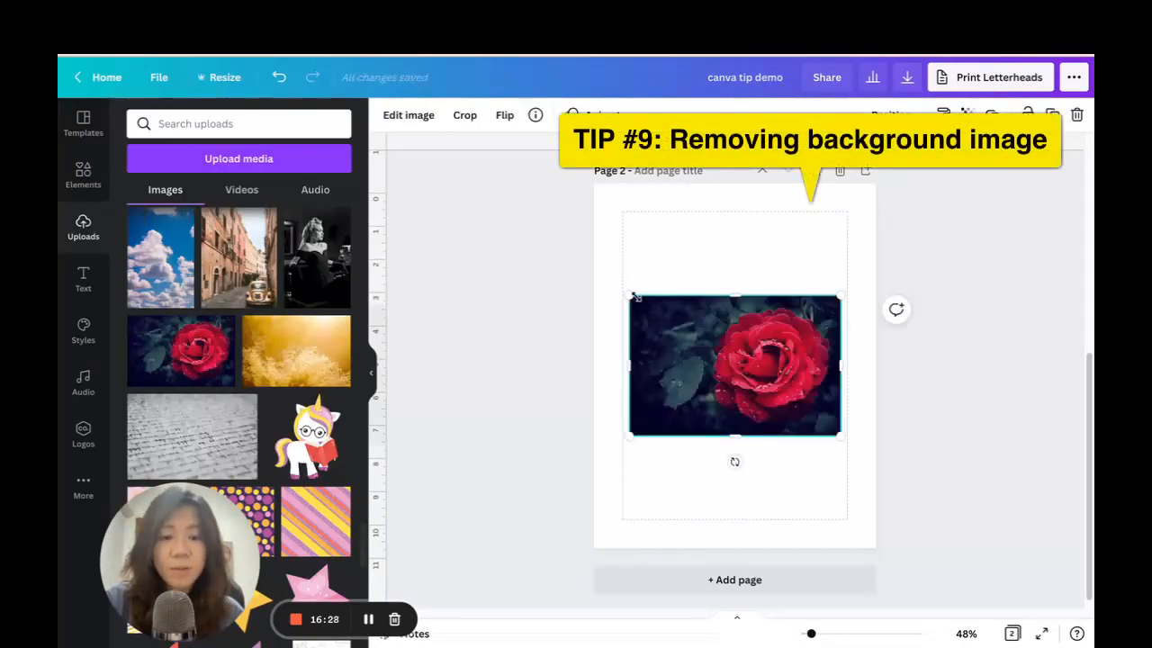
left_click_drag(630, 295, 609, 283)
left_click_drag(843, 440, 857, 450)
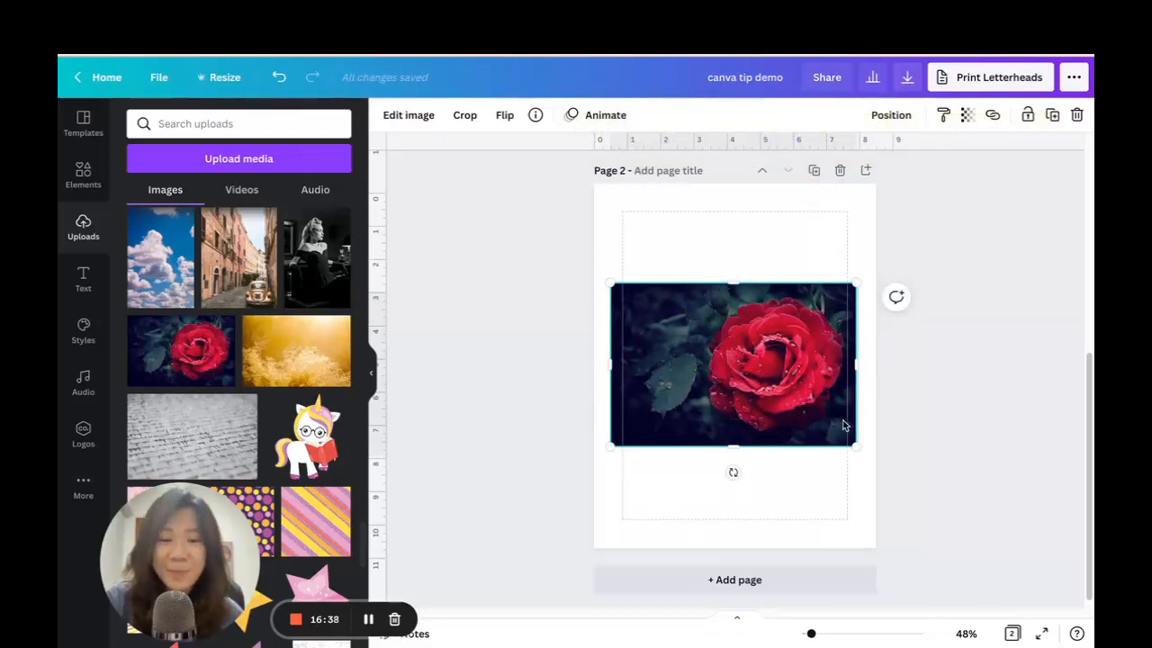
- Remove the background of the rose photo with BG Remover and crop away the empty area beside the flower
left_click(416, 118)
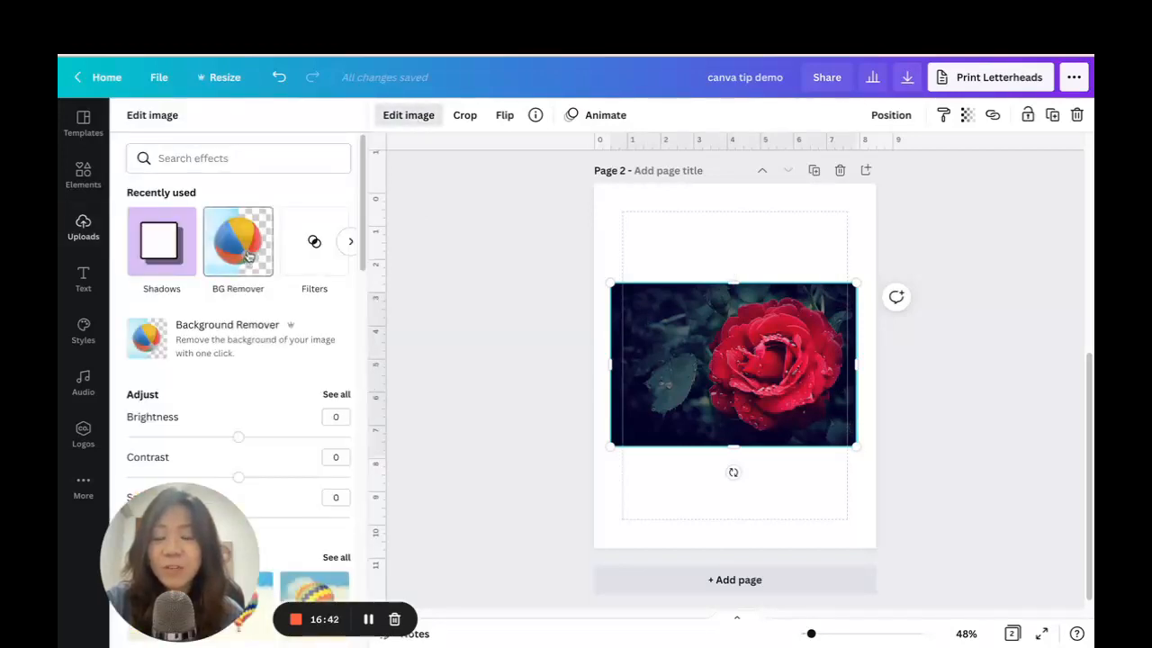
left_click(247, 255)
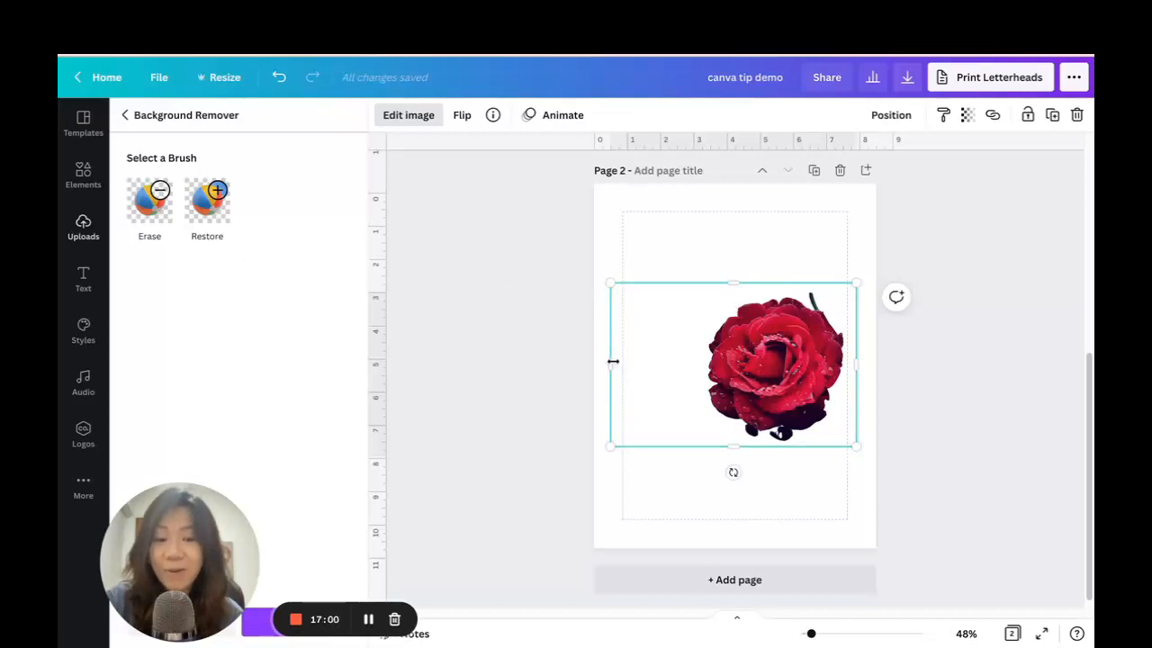
left_click_drag(611, 360, 690, 363)
- Enlarge the cropped rose to nearly the full page width and centre it on page 2
left_click_drag(689, 284, 601, 197)
left_click_drag(787, 330, 788, 363)
left_click_drag(854, 492, 869, 507)
left_click_drag(734, 353, 733, 334)
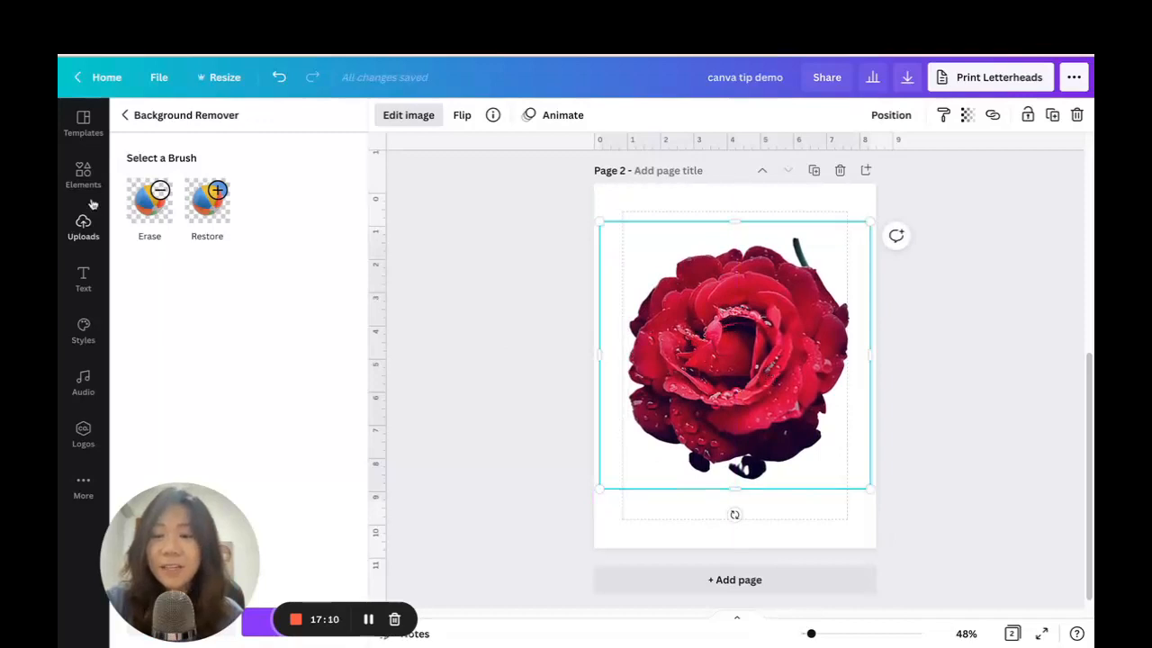
- Try adjusting the brightness of the rose image and return it to 0
left_click(125, 115)
scroll(323, 289, "down", 3)
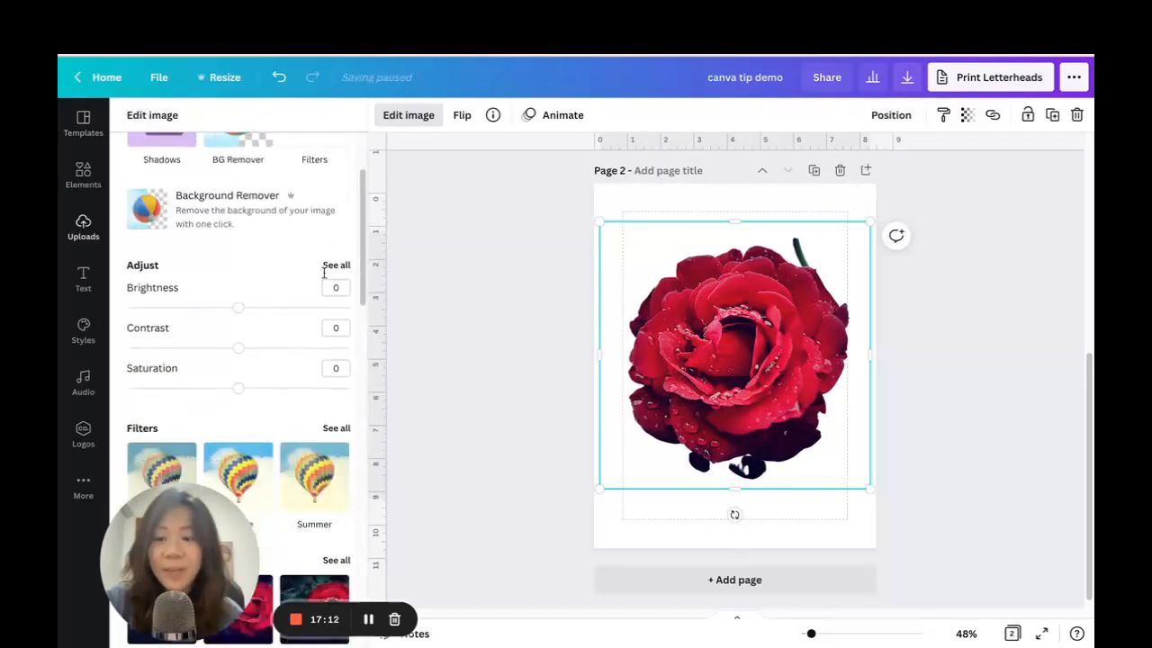
scroll(299, 233, "up", 1)
mouse_move(232, 242)
left_mouse_down()
mouse_move(267, 238)
mouse_move(237, 241)
left_mouse_up()
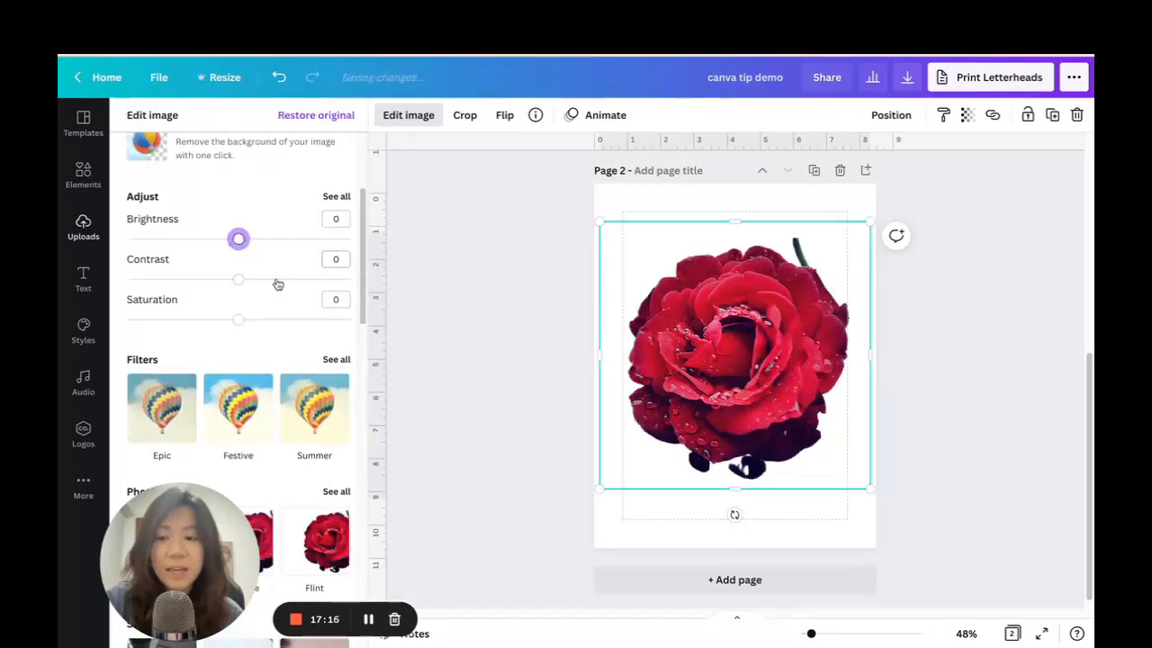
- Try the Dalliance, Drama and Peony filters on the rose image
scroll(285, 267, "down", 1)
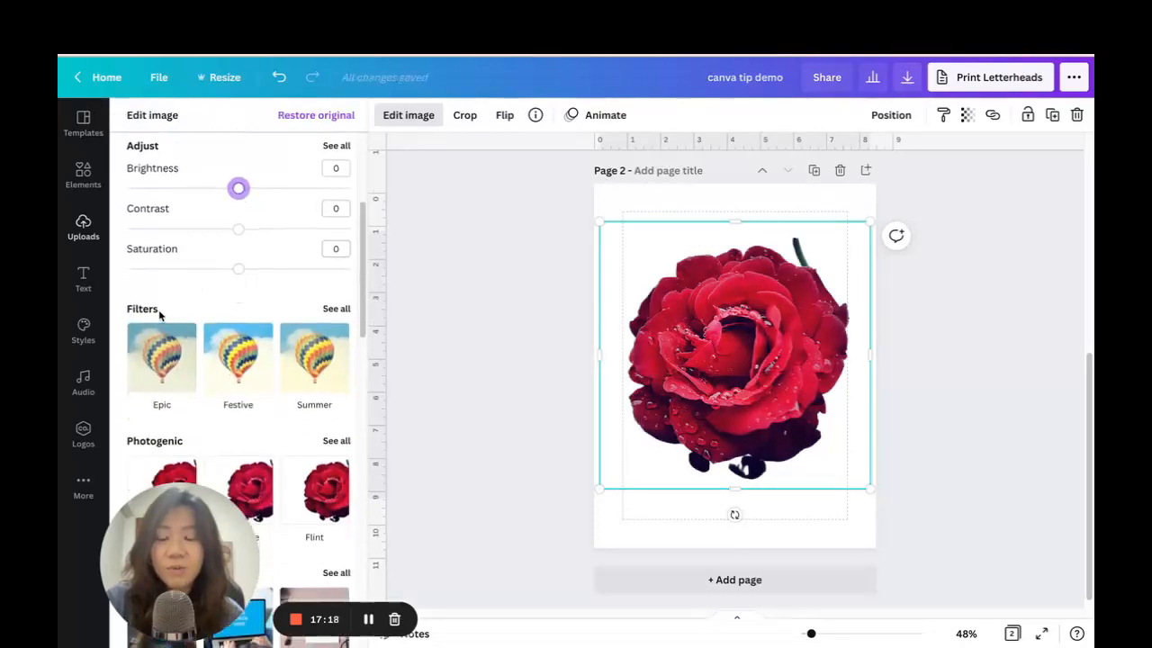
left_click(335, 308)
scroll(311, 309, "down", 3)
scroll(307, 308, "down", 1)
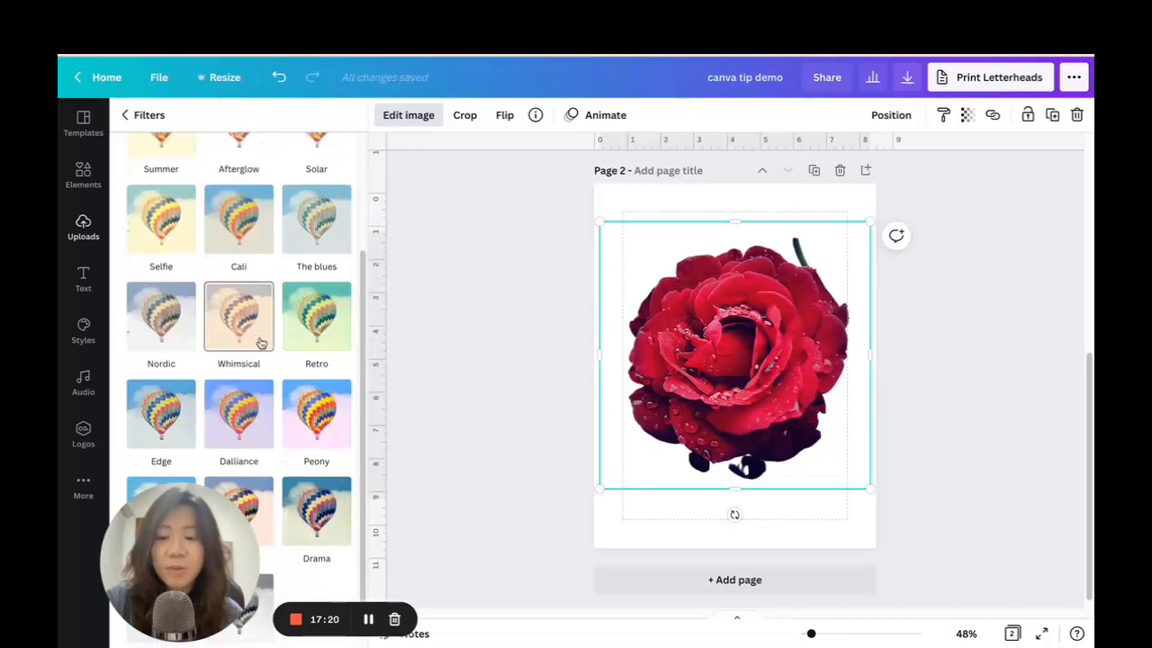
left_click(238, 378)
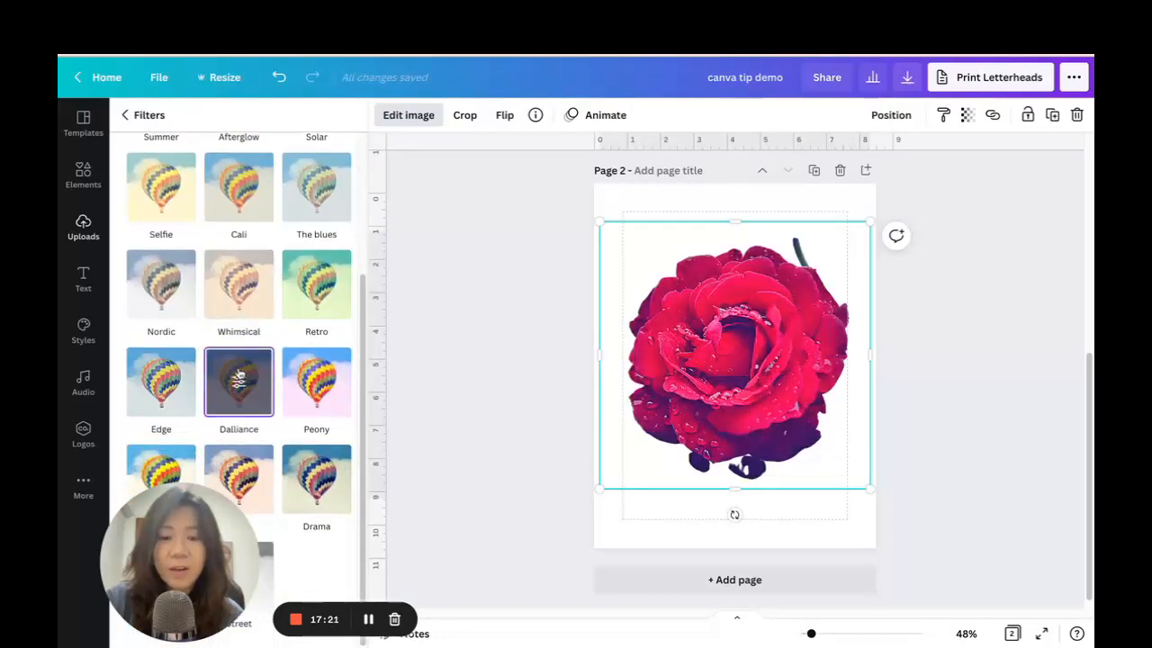
left_click(317, 463)
left_click(315, 381)
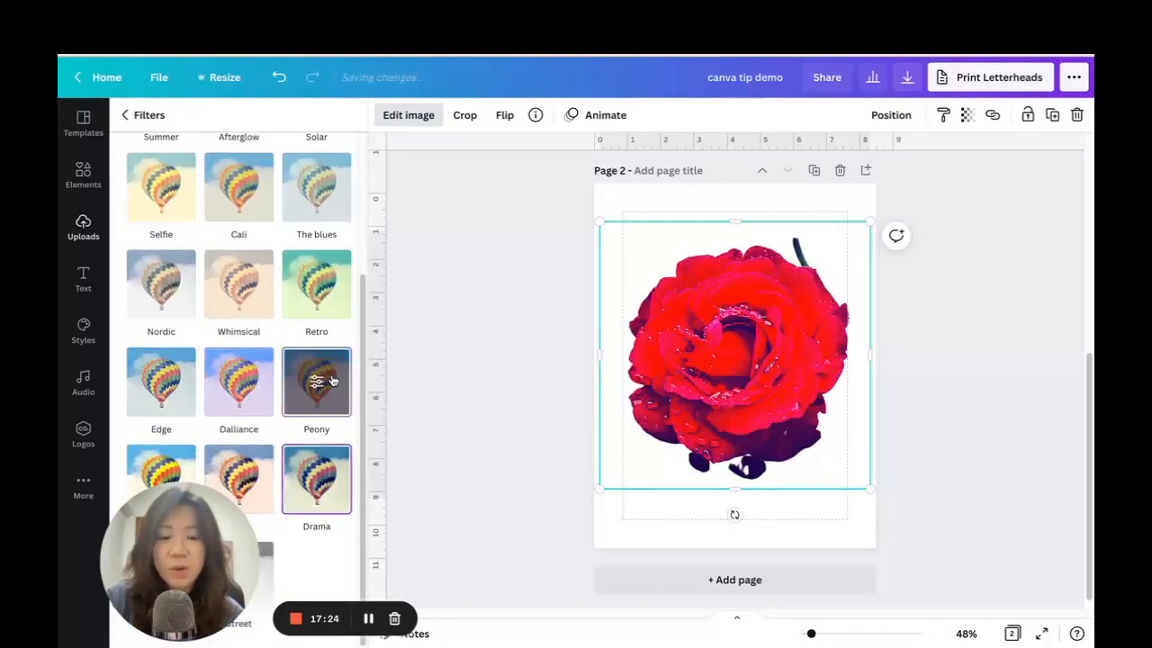
- Try the Retro and Nordic filters on the rose image and switch it to Selfie
left_click(320, 284)
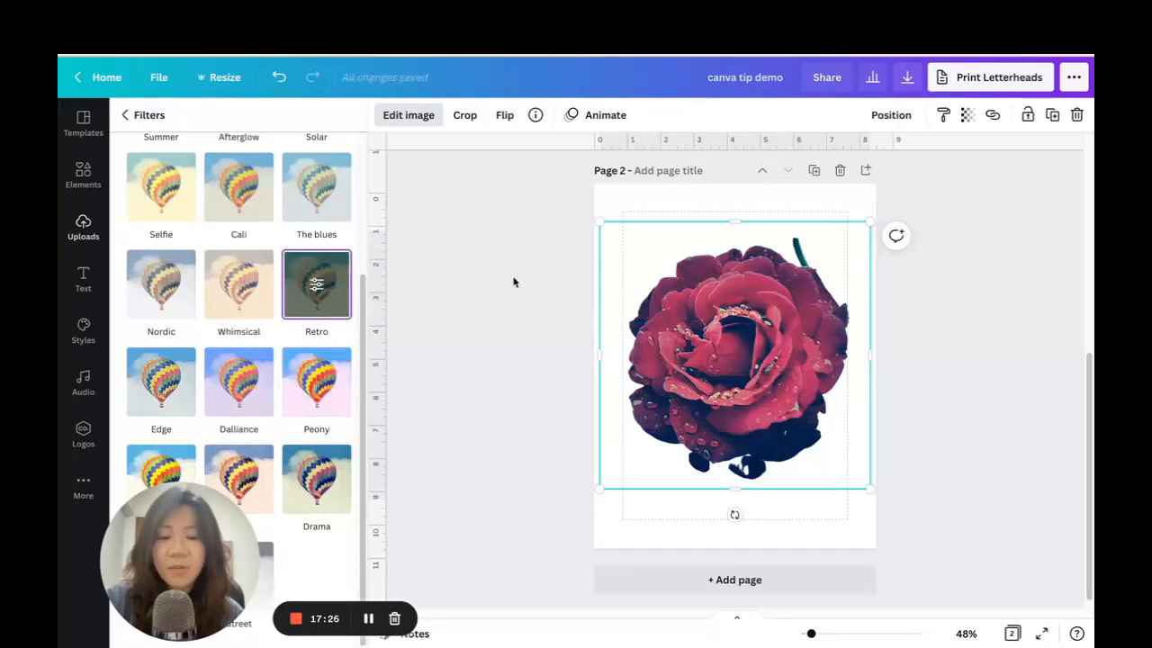
left_click(179, 290)
scroll(259, 274, "up", 4)
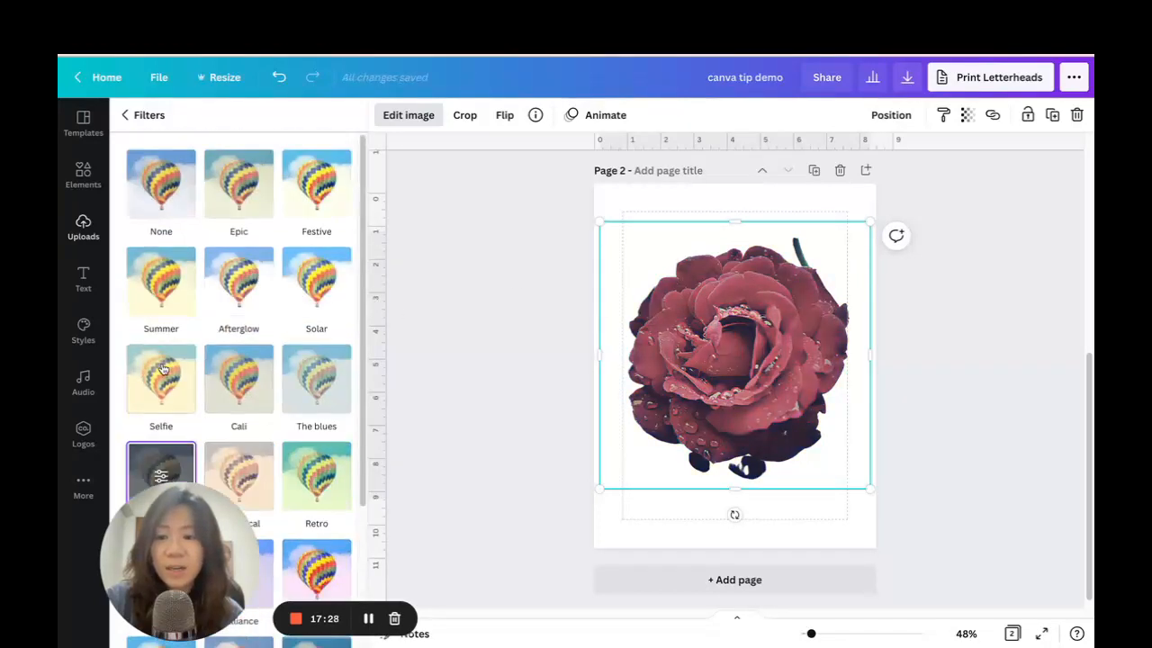
left_click(164, 371)
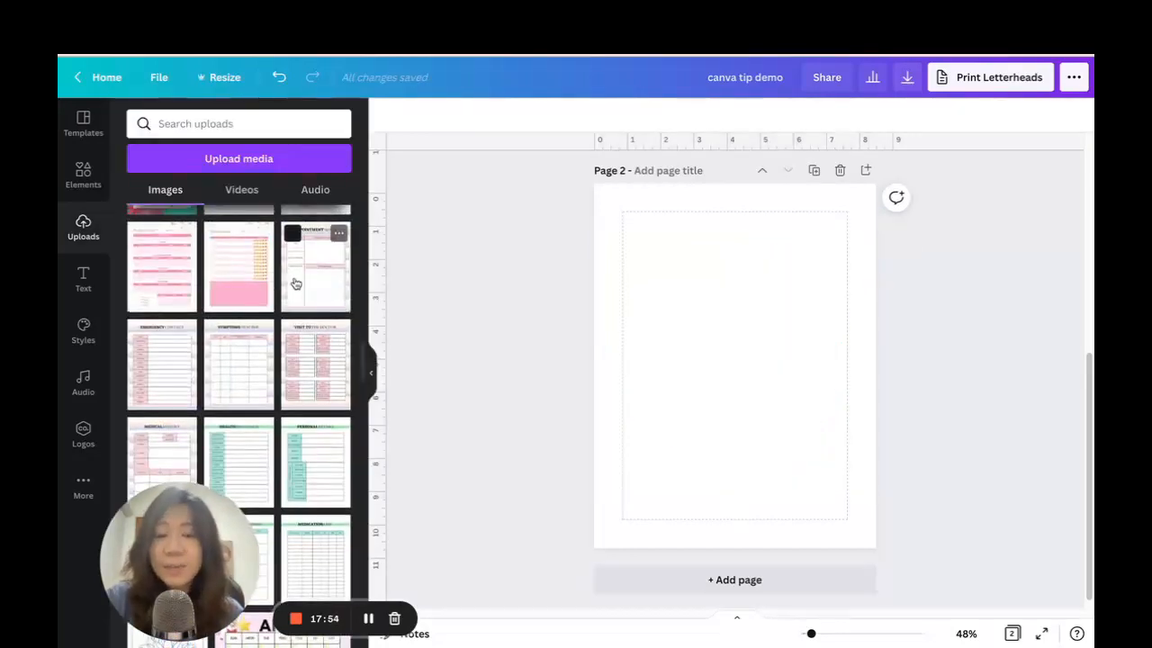
- Insert the two-column grid with a narrow first column and a wide second column on page 2
scroll(296, 284, "up", 10)
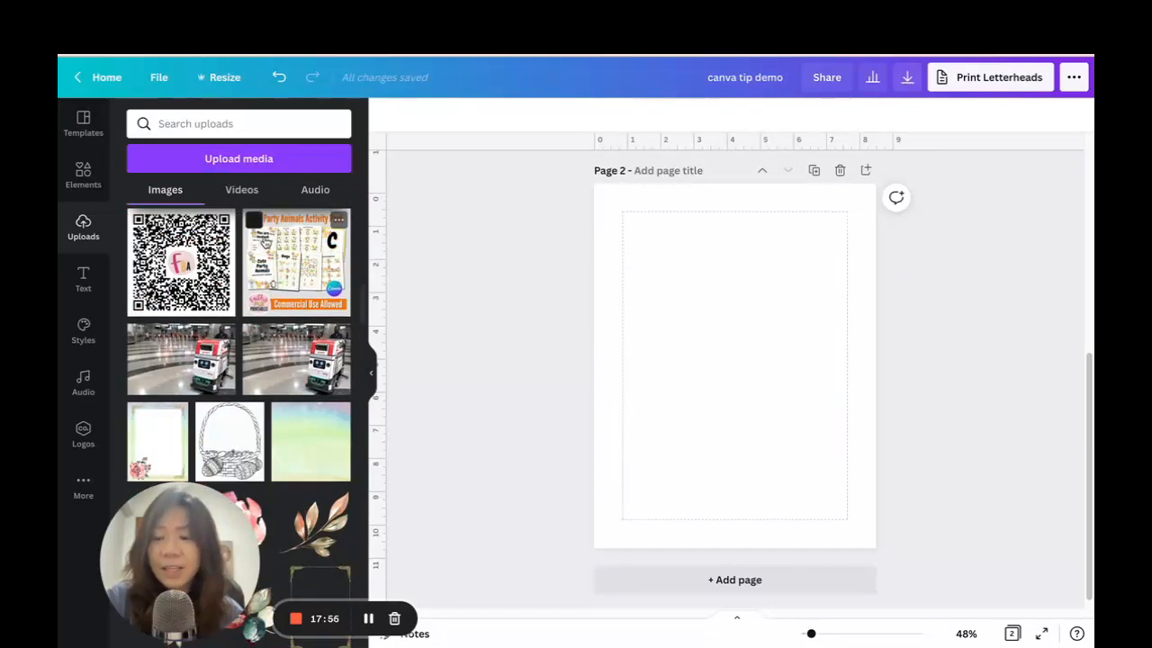
left_click(84, 173)
left_click(313, 123)
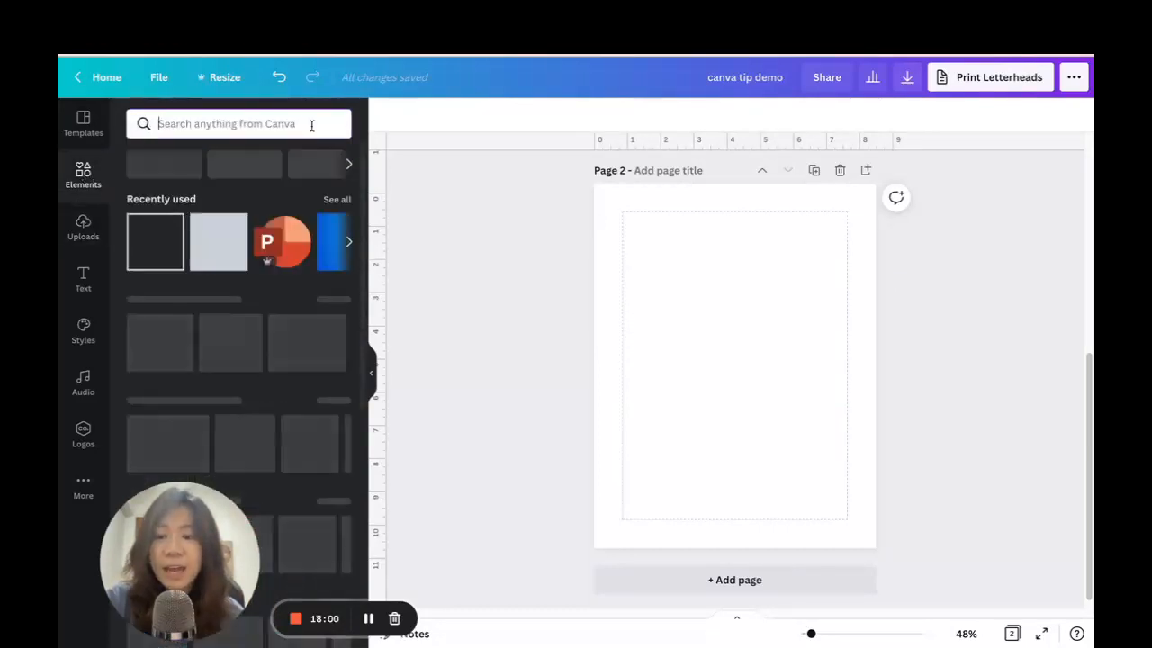
scroll(270, 270, "down", 6)
scroll(279, 228, "down", 2)
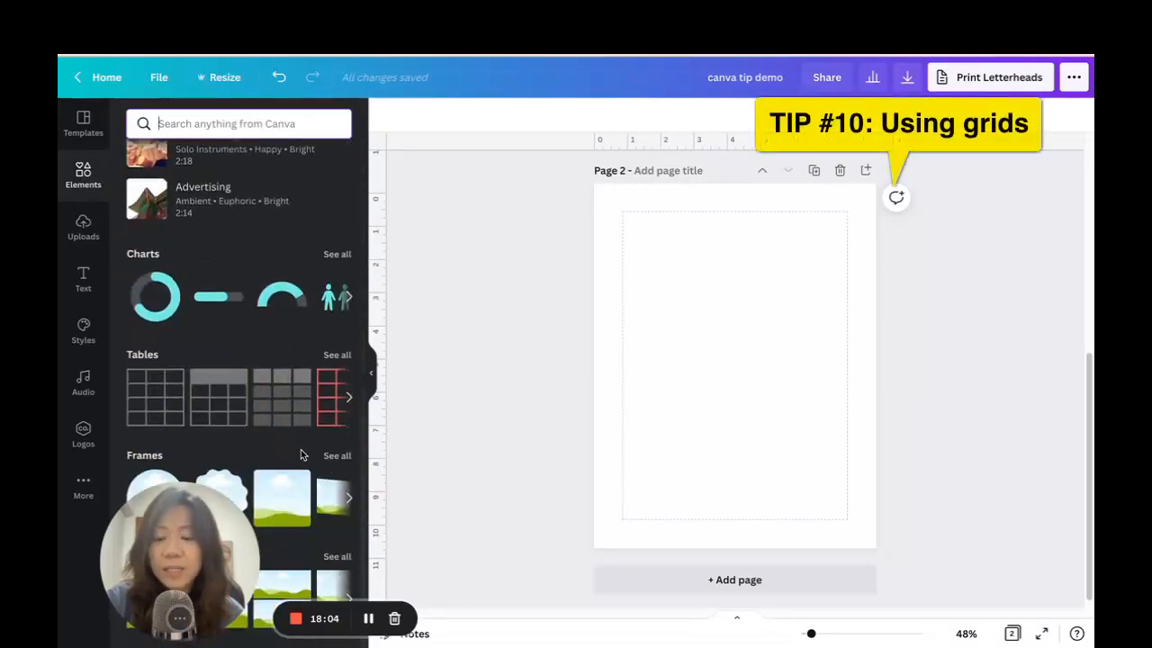
left_click_drag(180, 540, 168, 147)
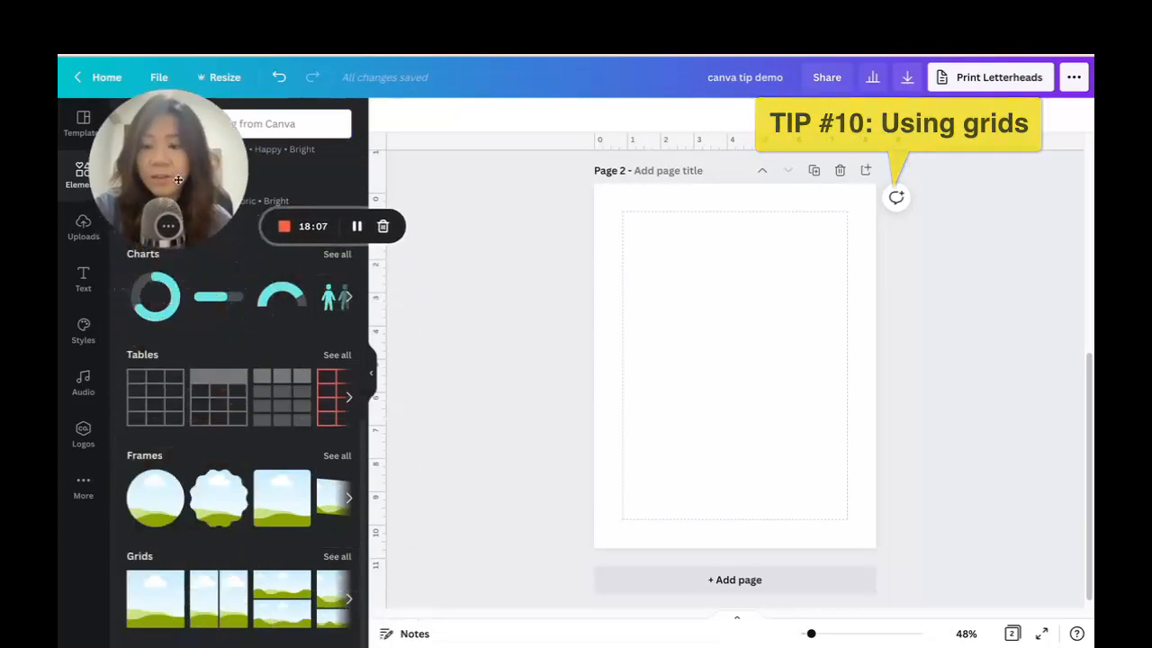
left_click(336, 557)
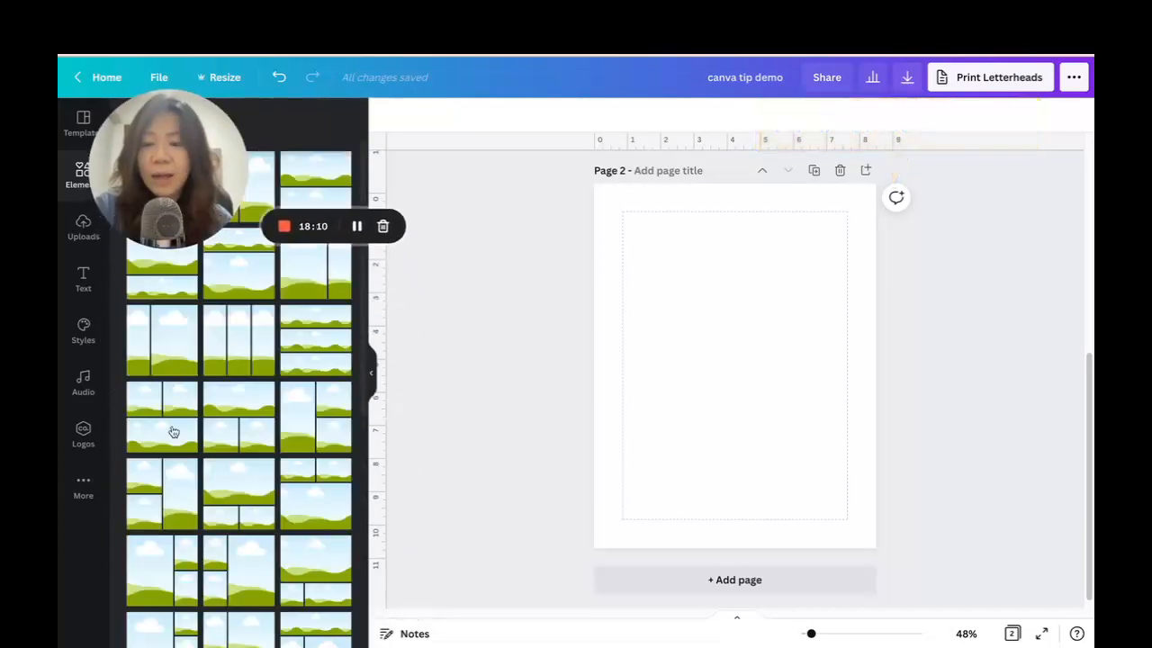
left_click(178, 336)
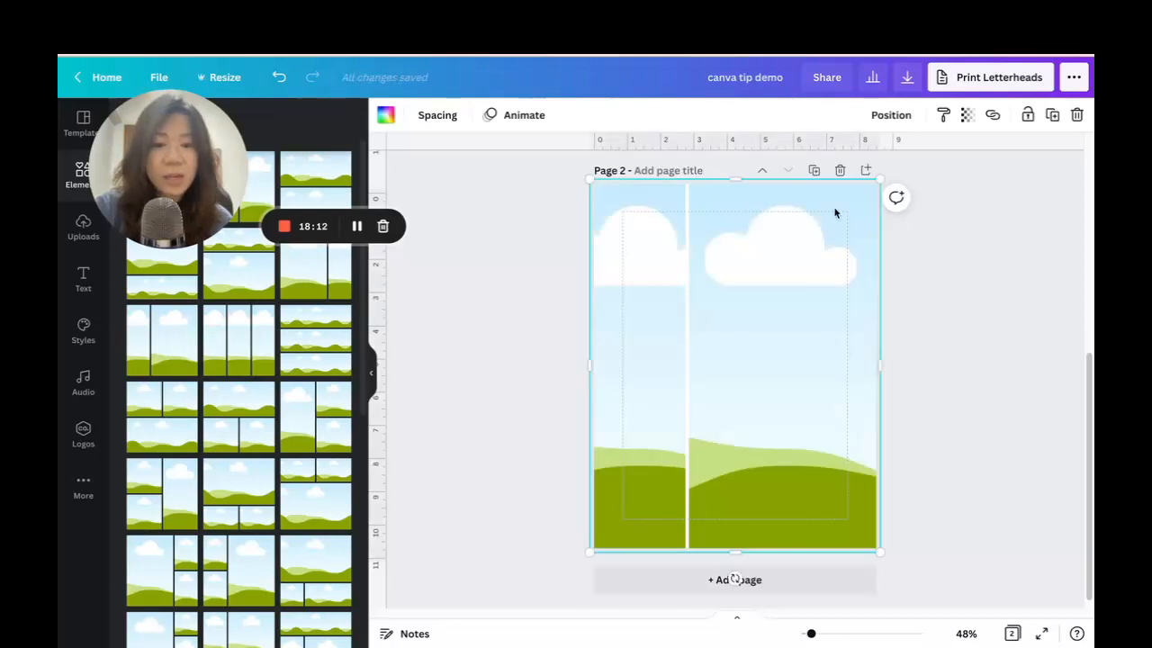
- Add a third page and place a circular frame in its upper-left area
left_click(823, 579)
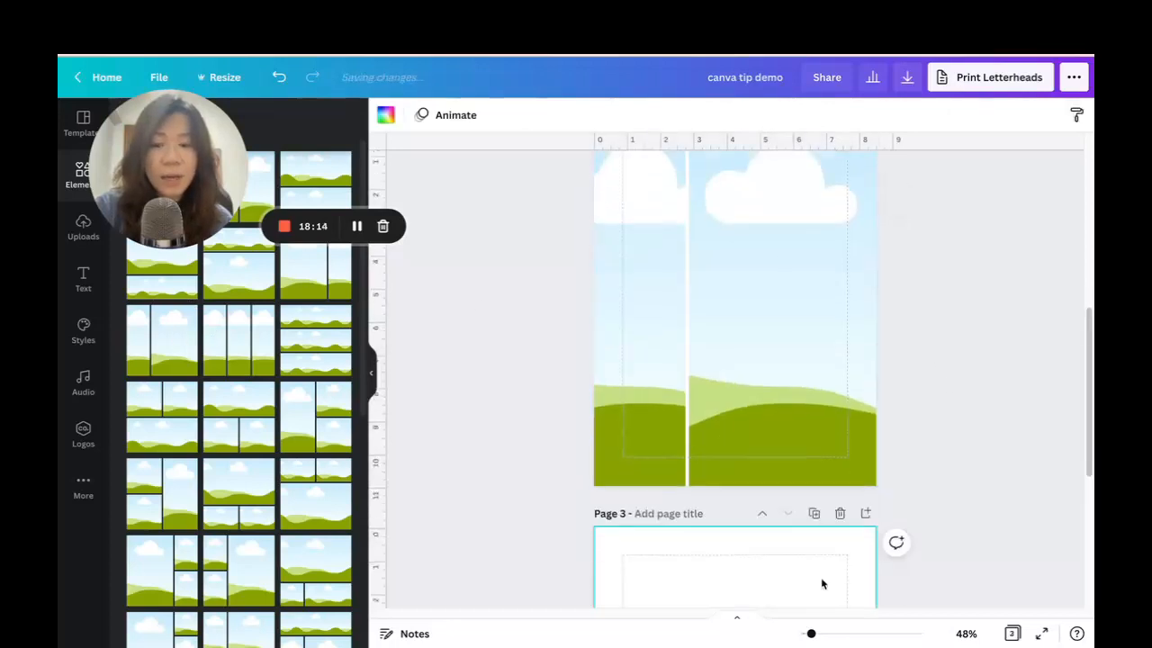
left_click_drag(192, 182, 196, 566)
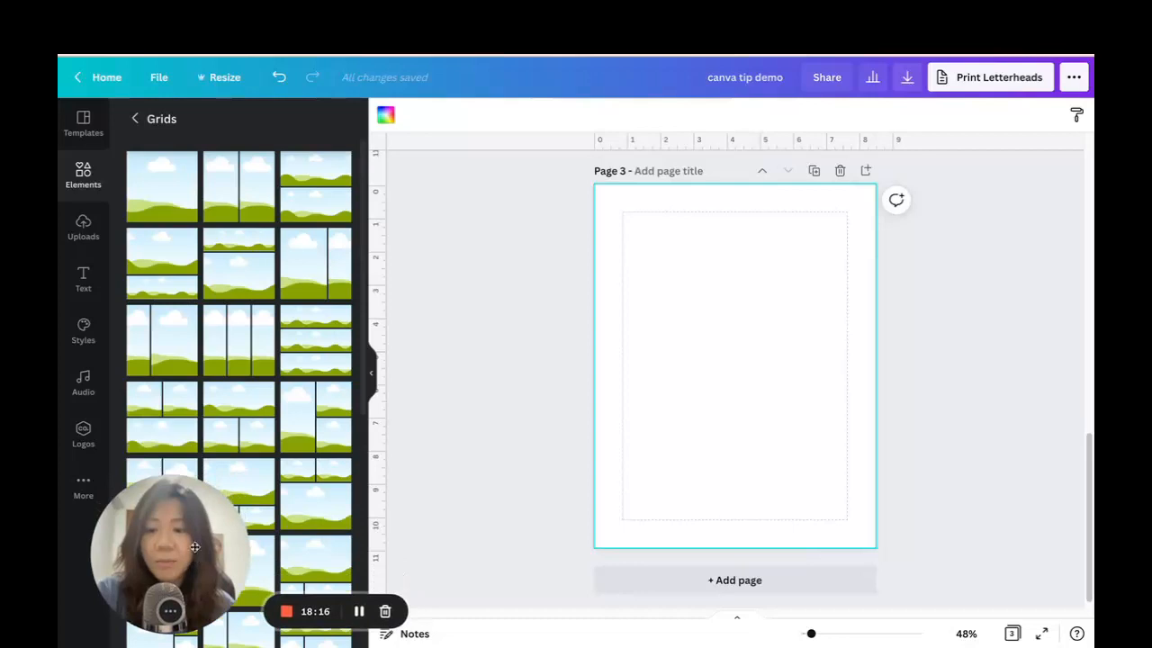
left_click(135, 118)
scroll(276, 288, "down", 10)
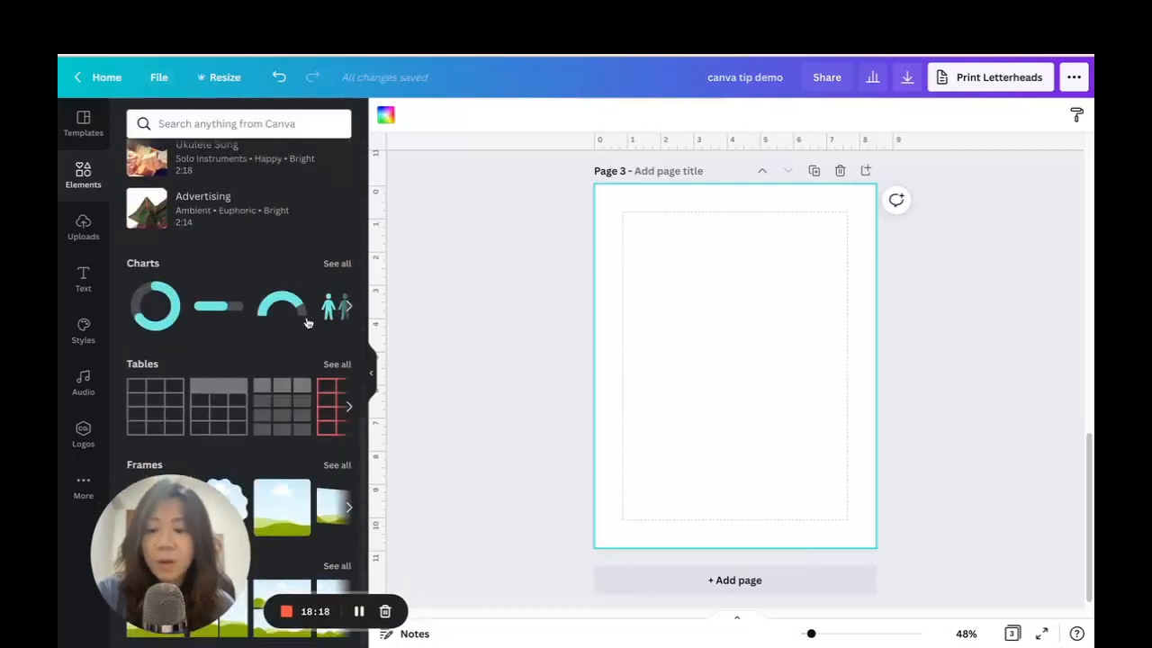
left_click(334, 460)
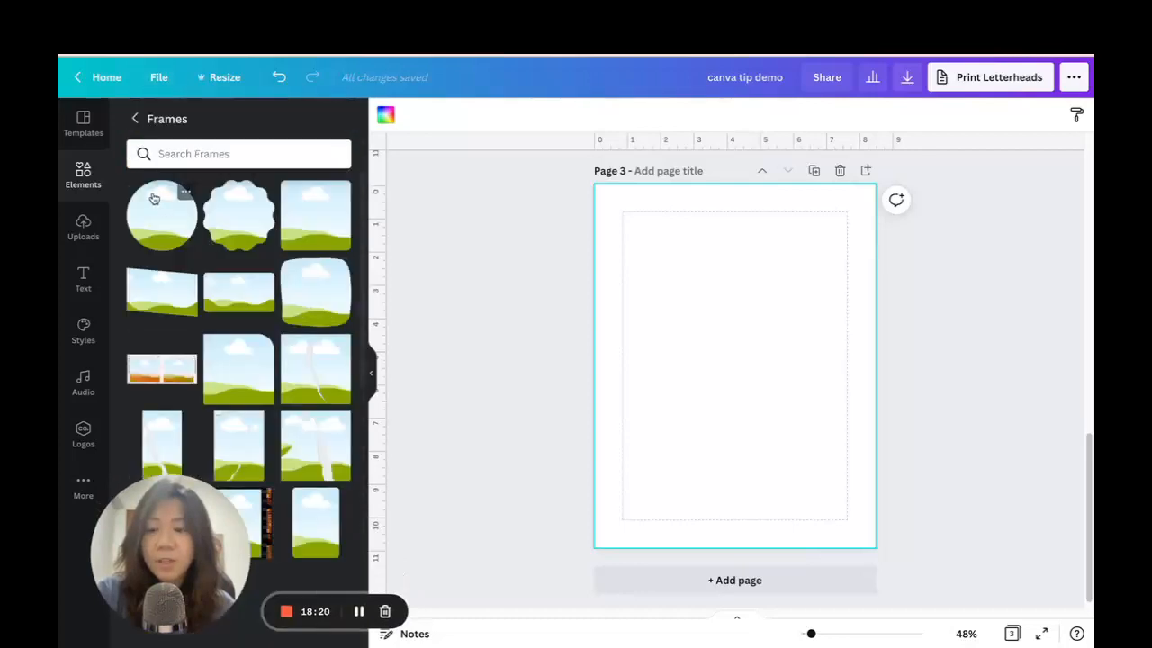
left_click(161, 214)
left_click_drag(727, 342, 678, 246)
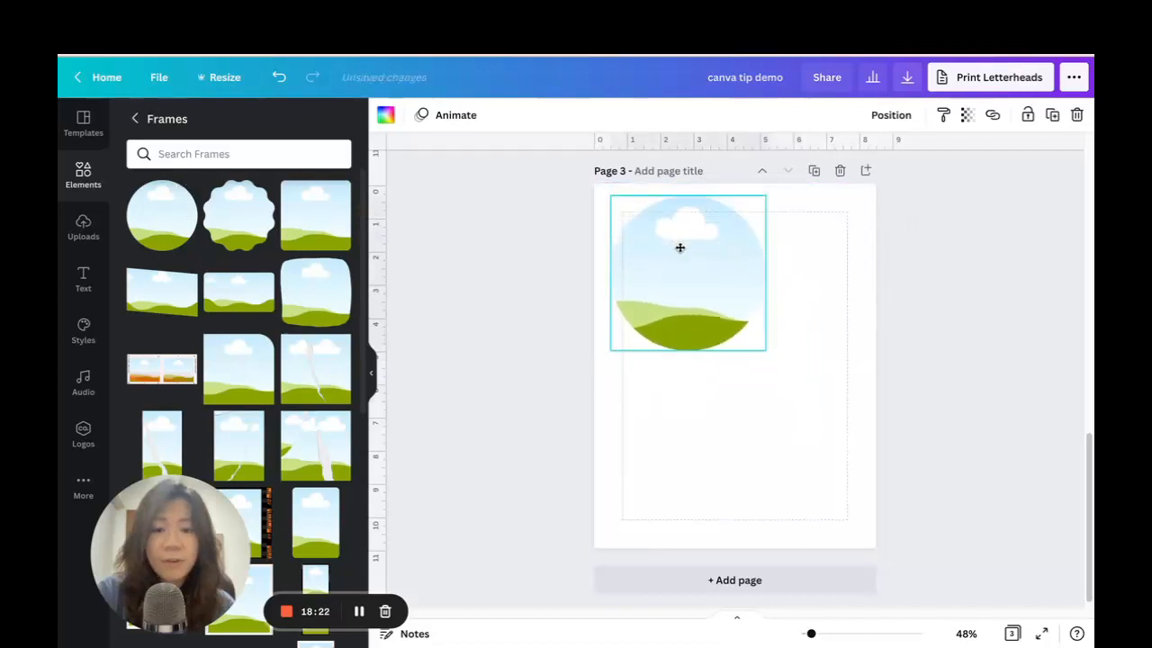
- Add the scalloped circle frame to page 3 and move it to the page's lower-right area
left_click(238, 214)
left_click_drag(719, 356, 770, 432)
scroll(889, 347, "up", 5)
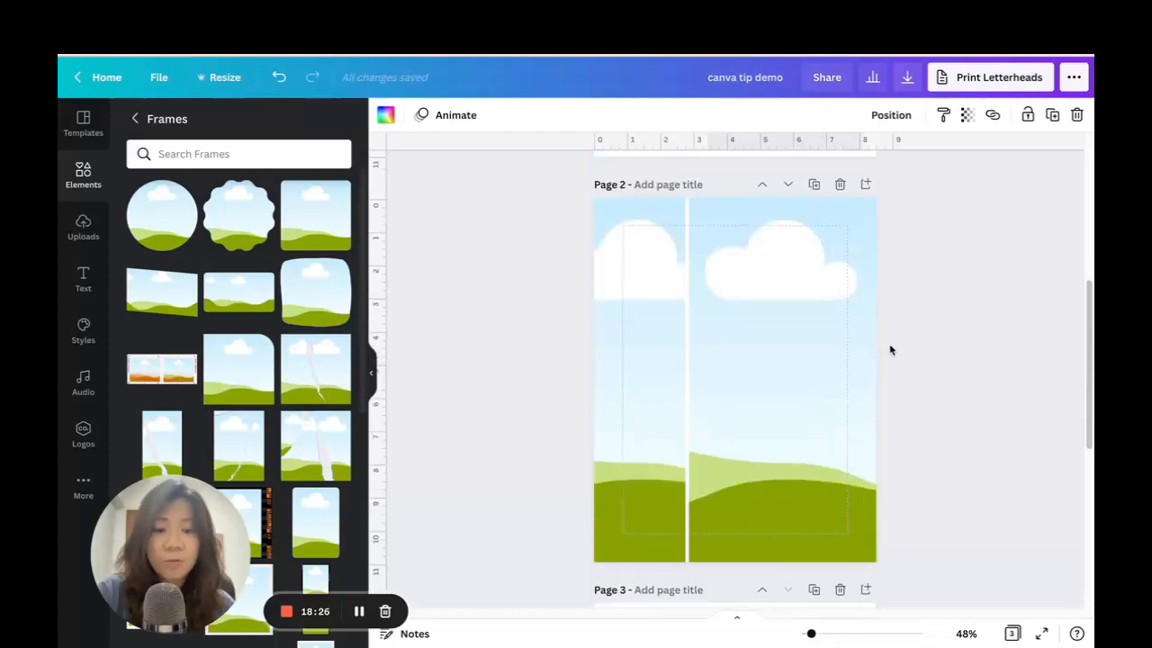
scroll(895, 345, "down", 5)
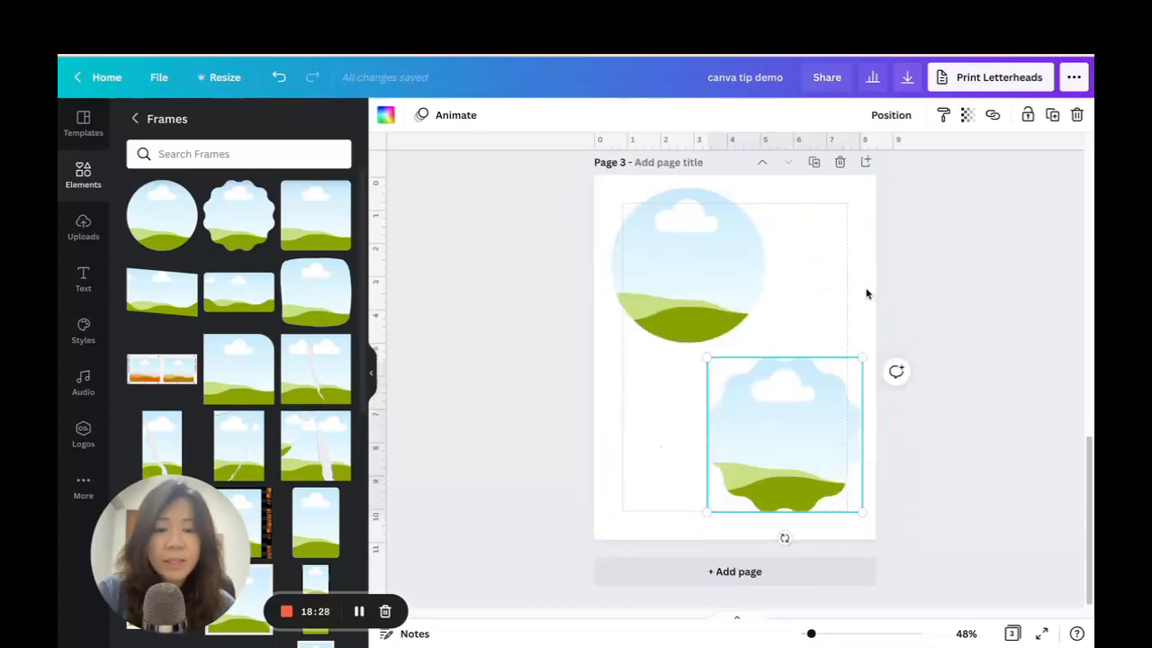
scroll(867, 294, "up", 1)
- Try orange, pink and beige fills on the circular frame and set it to the dark navy brand colour
left_click(645, 284)
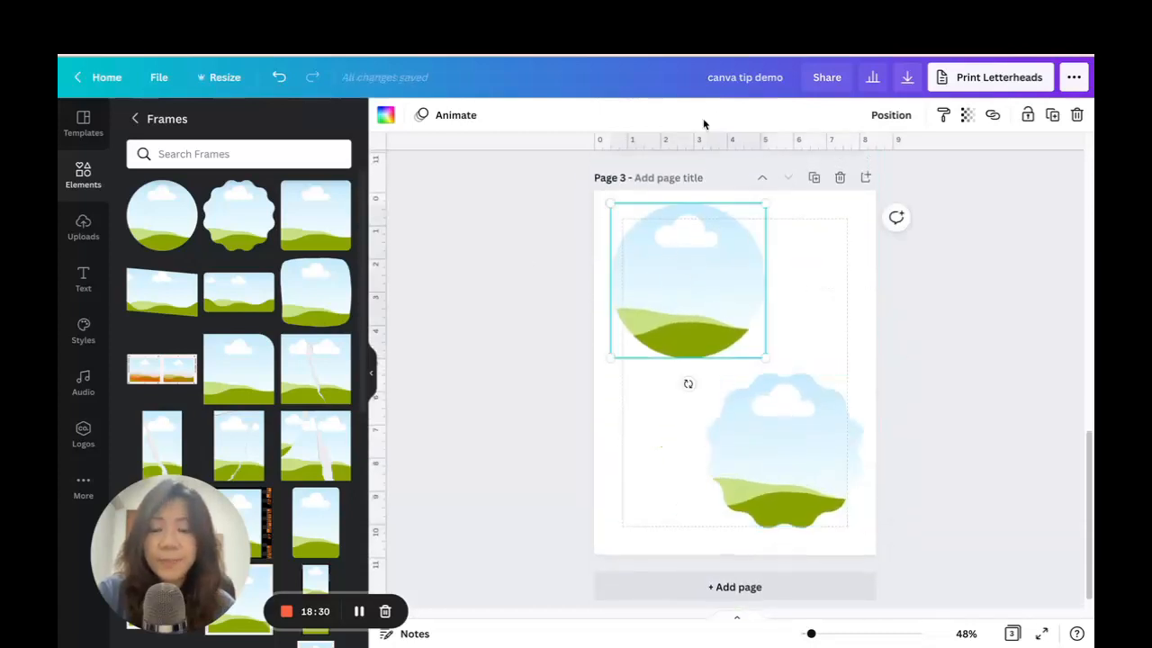
left_click(387, 115)
left_click(218, 189)
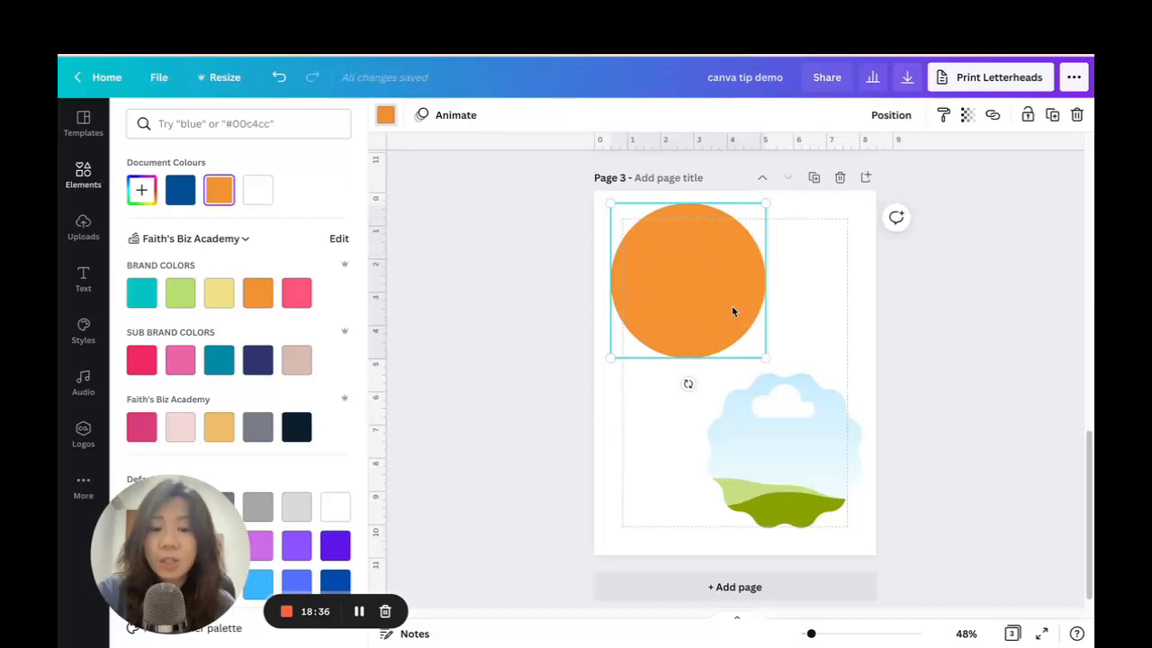
left_click(296, 292)
left_click(296, 357)
left_click(299, 426)
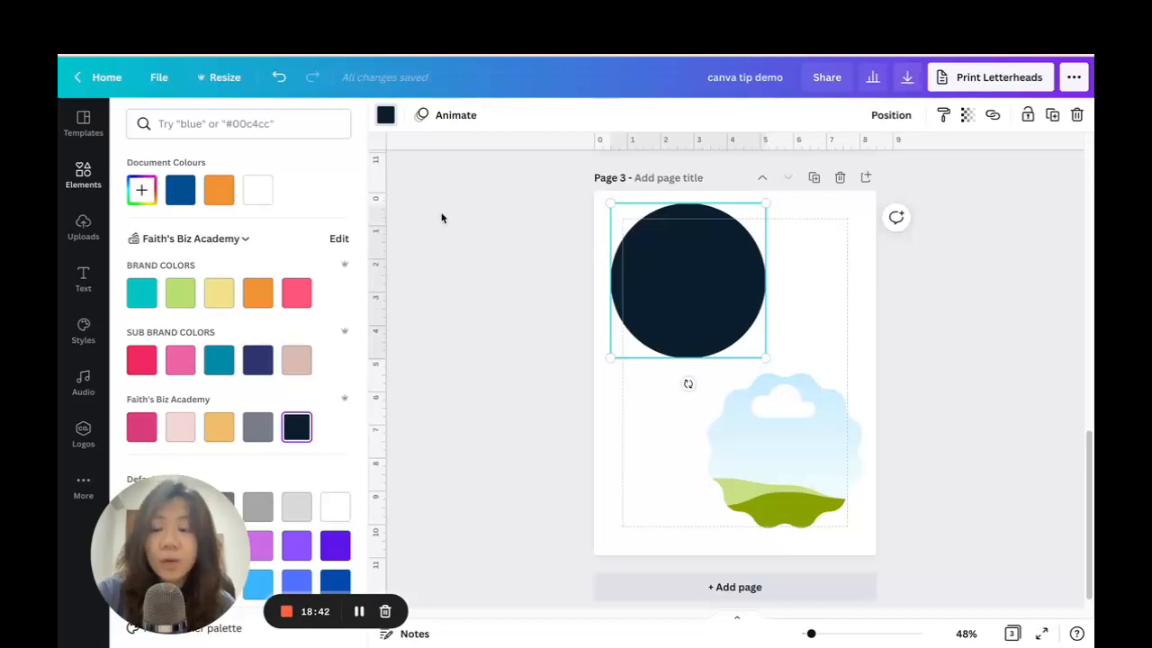
- Fill the circular frame with the uploaded thin multicolour stripe pattern and the scalloped frame with the purple polka-dot pattern
left_click(82, 227)
scroll(324, 297, "down", 5)
scroll(324, 297, "down", 10)
scroll(326, 286, "up", 3)
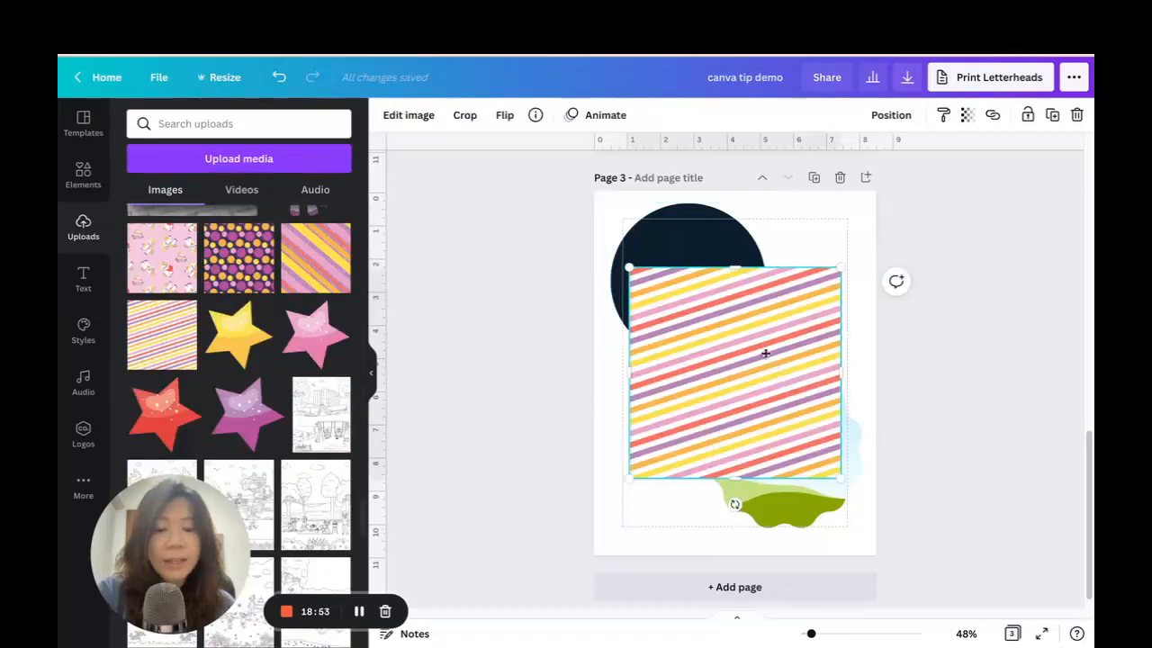
left_click_drag(764, 352, 710, 272)
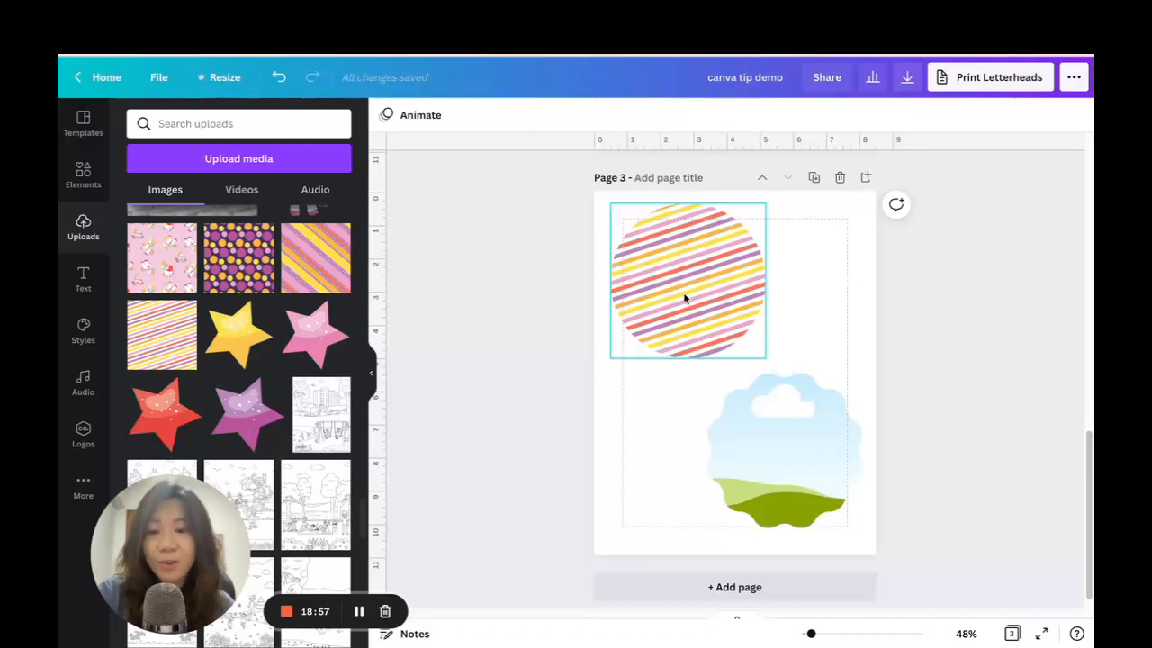
left_click(238, 258)
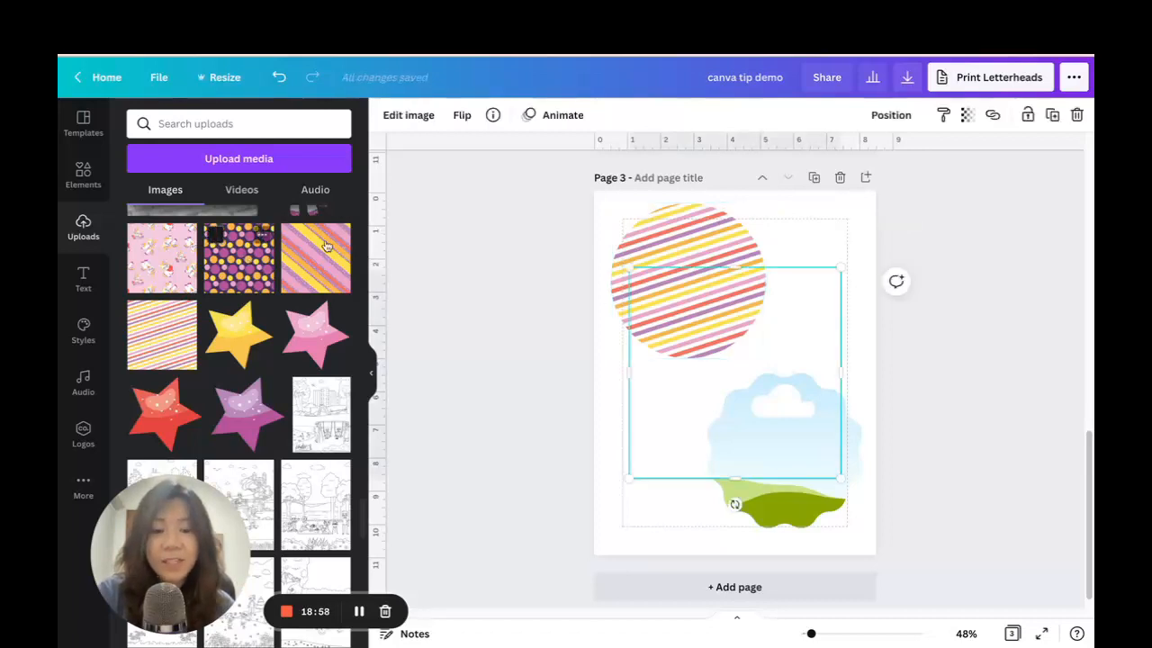
mouse_move(761, 386)
left_mouse_down()
mouse_move(771, 398)
mouse_move(736, 399)
left_mouse_up()
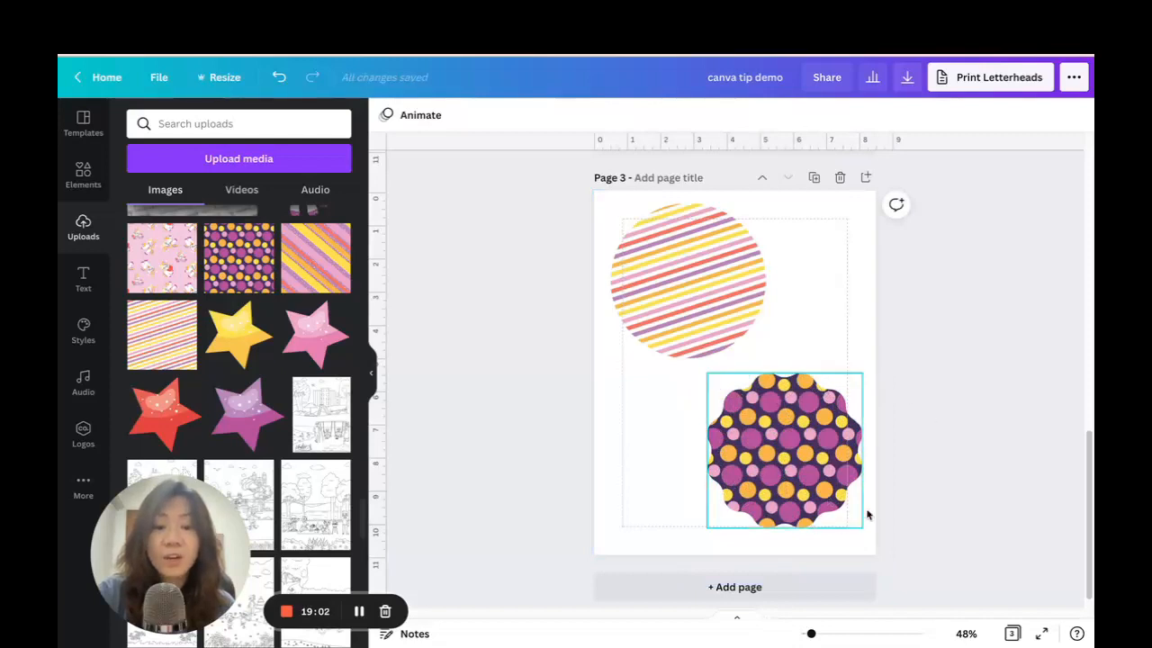
- Adjust the two-column grid on page 2 so its upper-left edges line up with the page edges
scroll(784, 352, "up", 5)
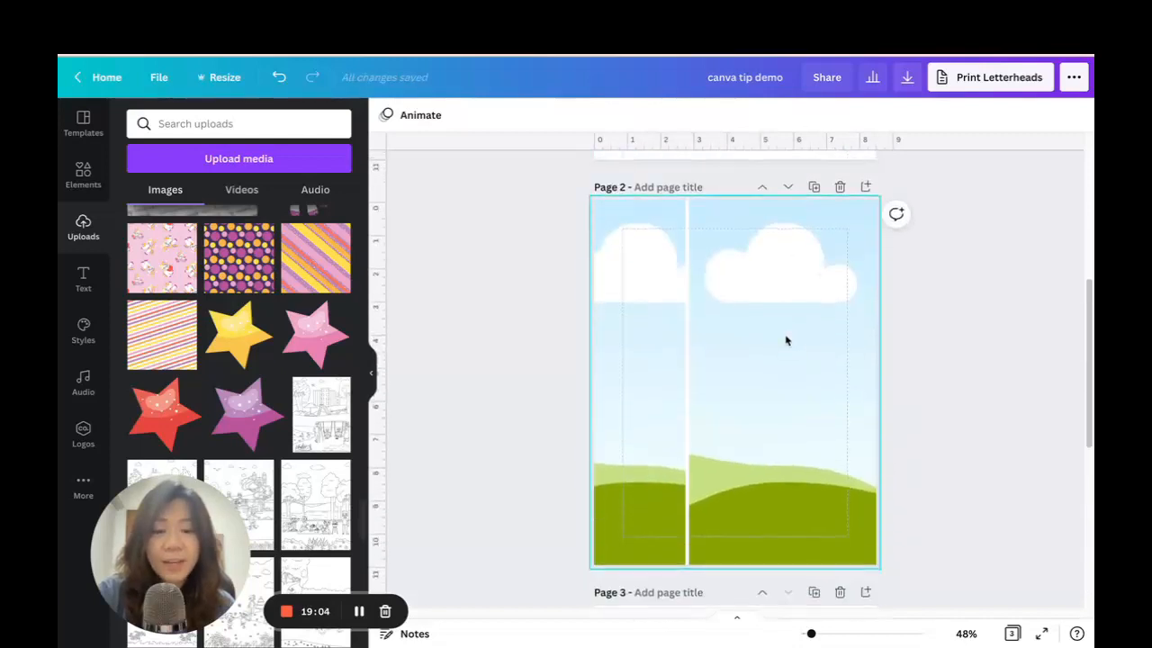
left_click(648, 216)
mouse_move(590, 191)
left_mouse_down()
mouse_move(676, 291)
mouse_move(714, 363)
mouse_move(602, 293)
mouse_move(733, 335)
mouse_move(596, 197)
left_mouse_up()
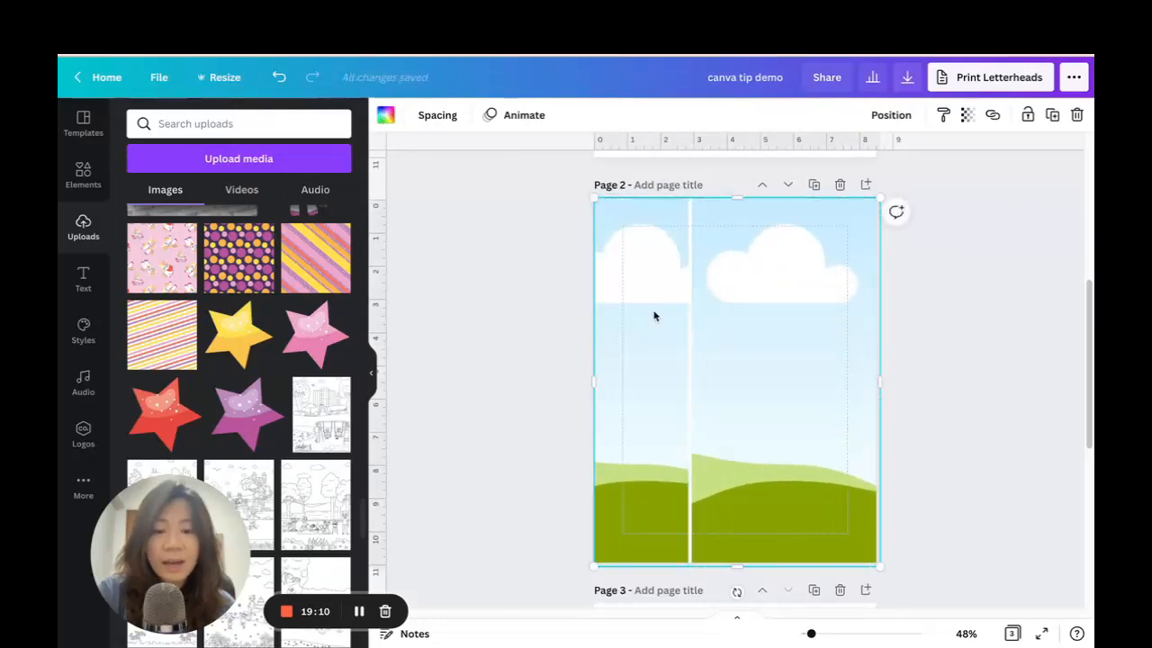
mouse_move(597, 385)
left_mouse_down()
mouse_move(761, 386)
mouse_move(596, 383)
left_mouse_up()
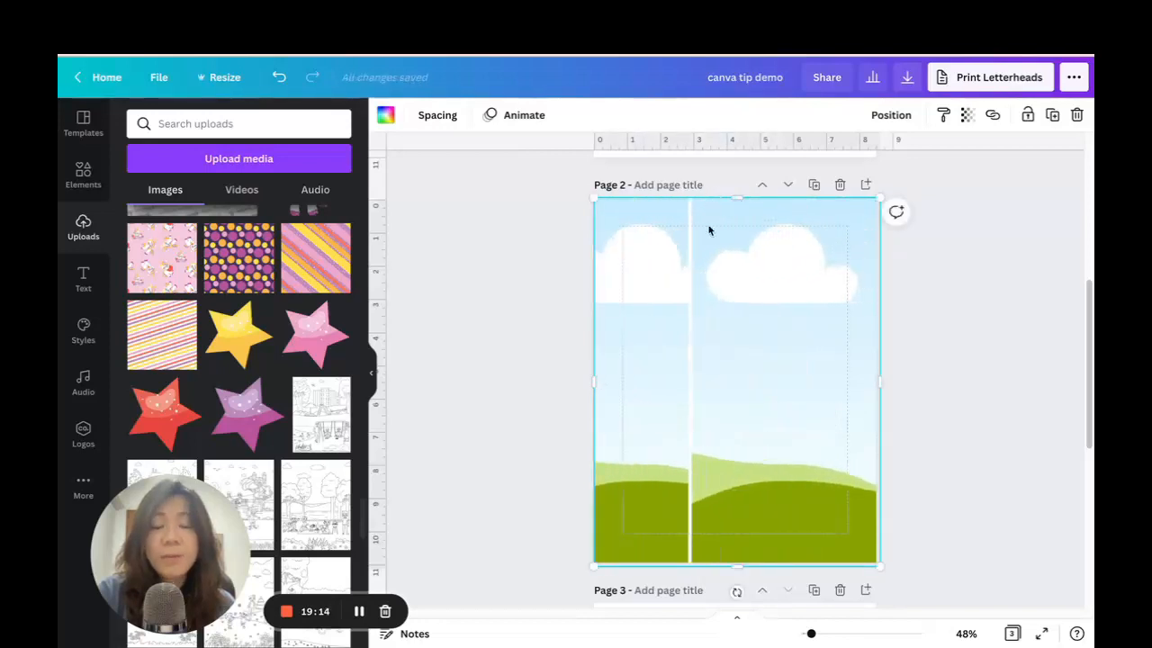
- Fill the grid's wide cell with the uploaded wide diagonal stripe pattern and the narrow cell with the purple polka-dot pattern
scroll(239, 324, "up", 5)
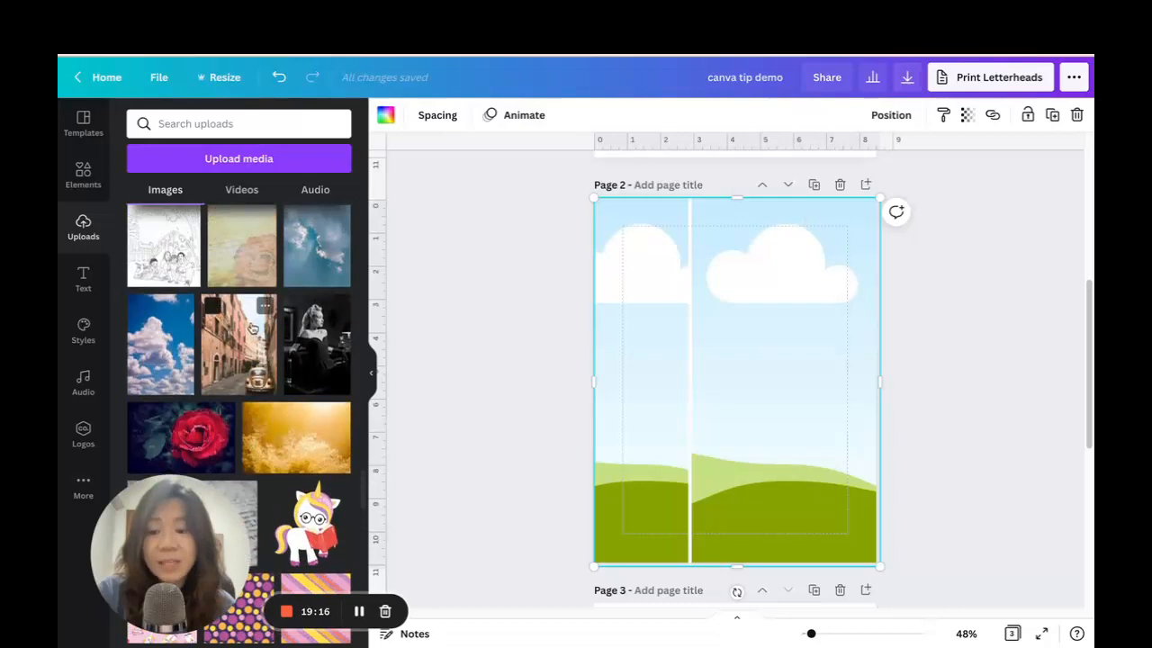
scroll(254, 329, "down", 5)
left_click(306, 247)
left_click_drag(306, 248, 743, 341)
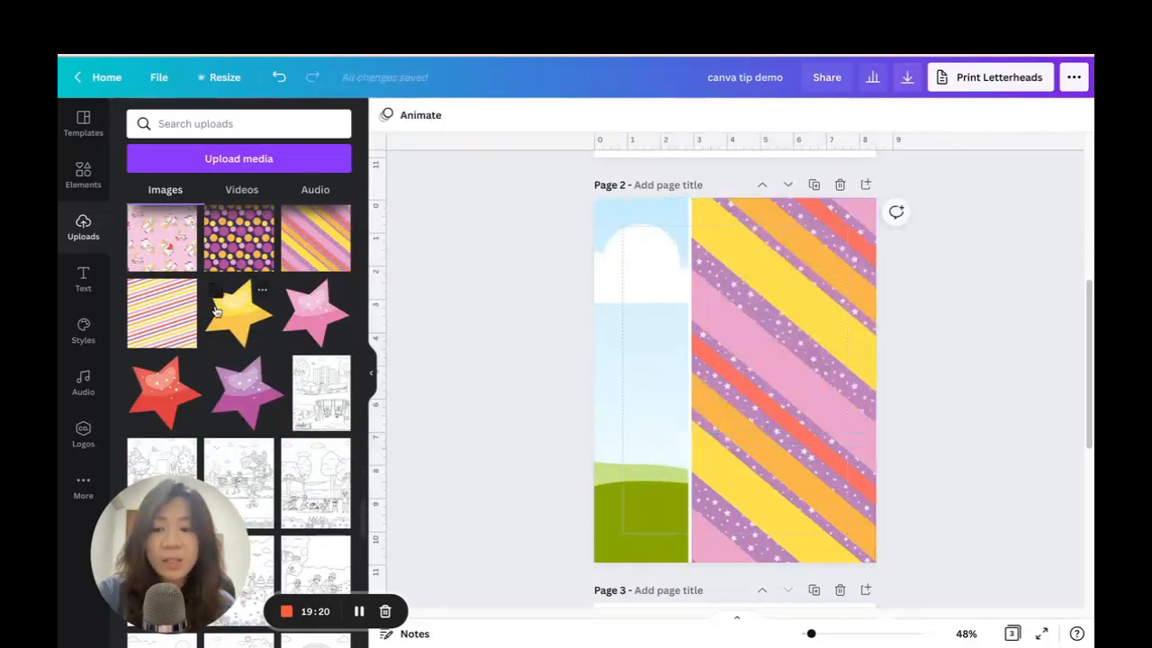
left_click(235, 241)
left_click_drag(735, 381, 666, 309)
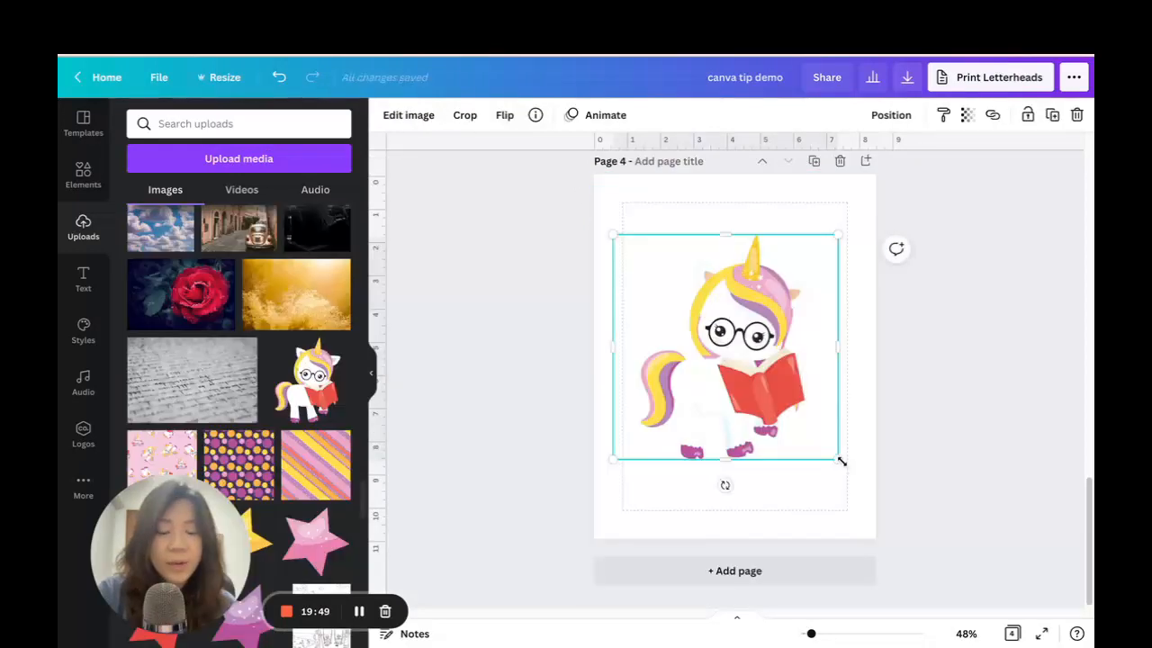
- Enlarge the unicorn on page 4 to about 7.4 inches wide and set the page background to the dark navy brand colour
left_click_drag(841, 462, 858, 478)
left_click(634, 203)
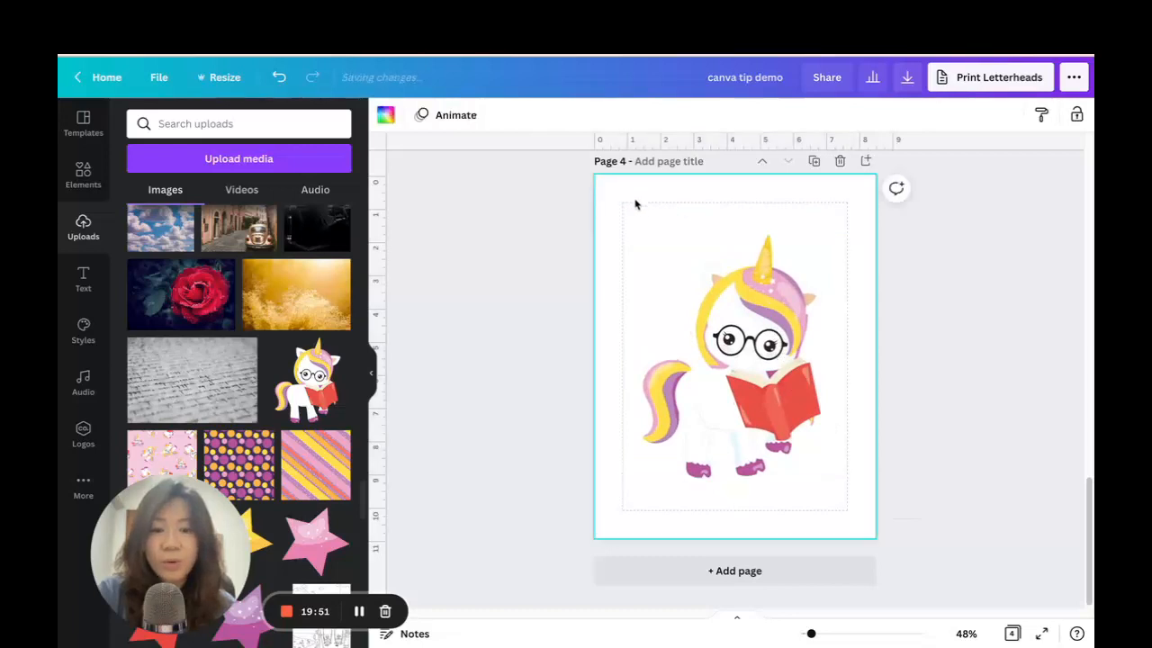
left_click(386, 115)
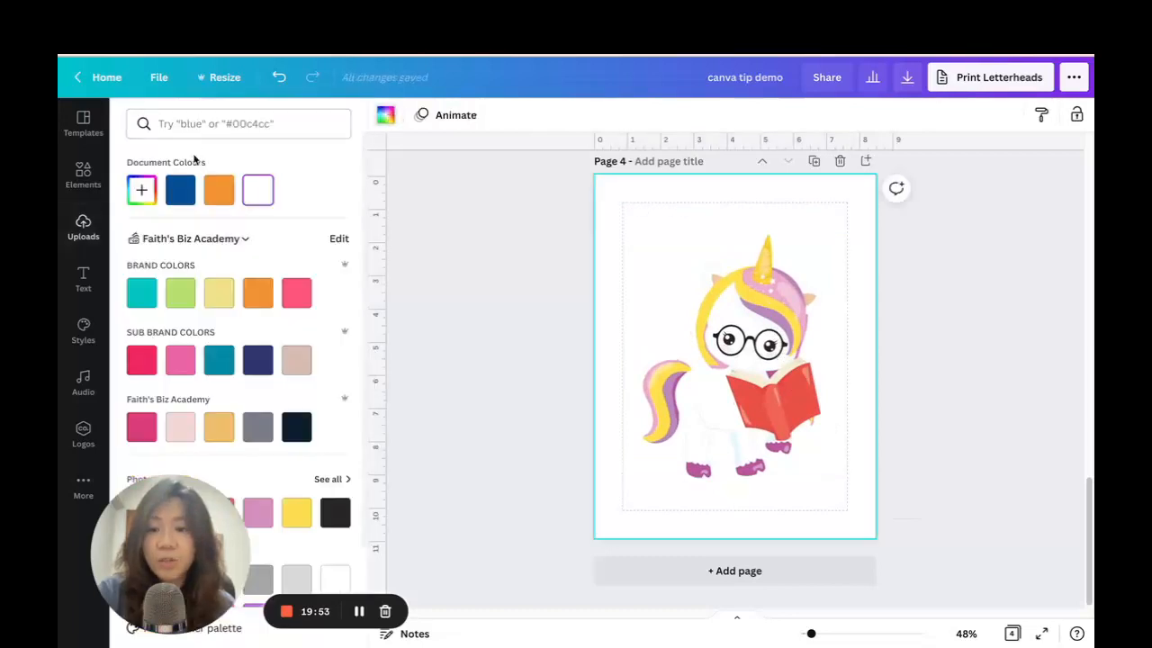
left_click(297, 429)
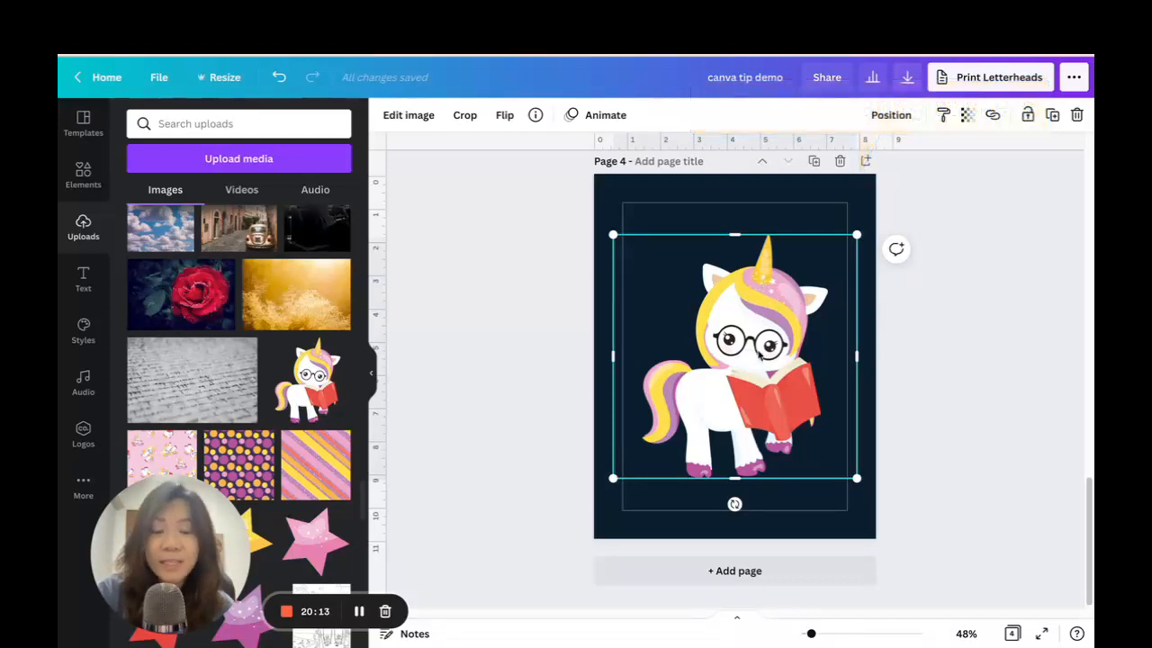
- Nudge the unicorn slightly upward, apply the Glow shadow effect to it and open the glow's settings
mouse_move(757, 317)
left_mouse_down()
mouse_move(774, 313)
mouse_move(757, 312)
left_mouse_up()
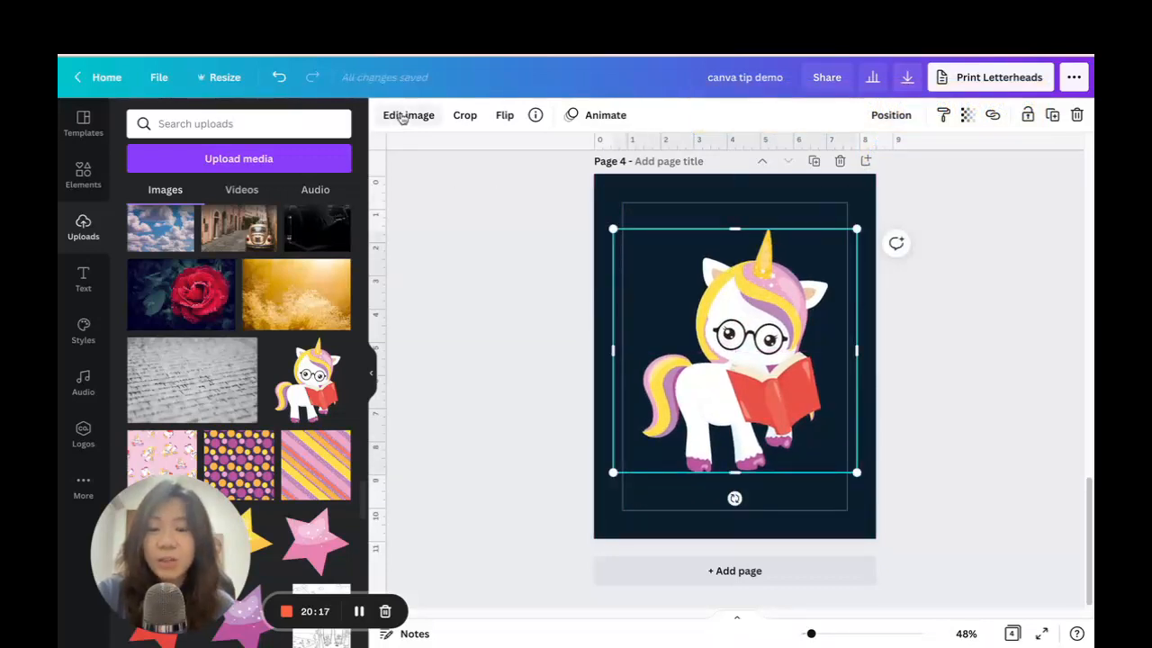
left_click(407, 115)
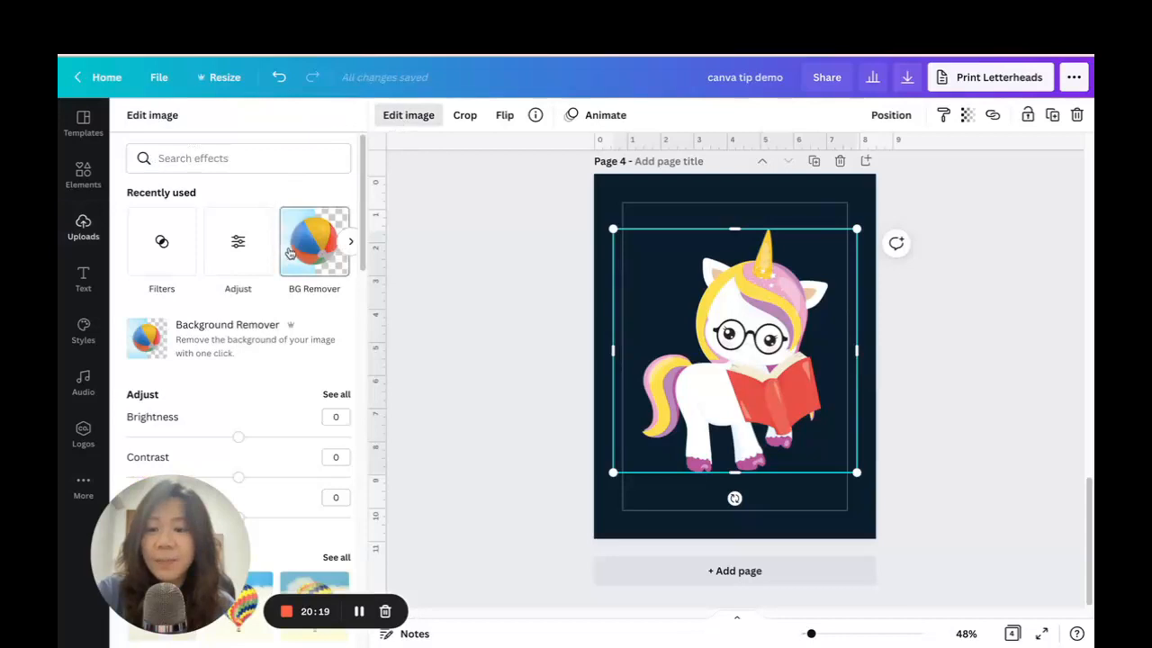
left_click(350, 244)
left_click(240, 245)
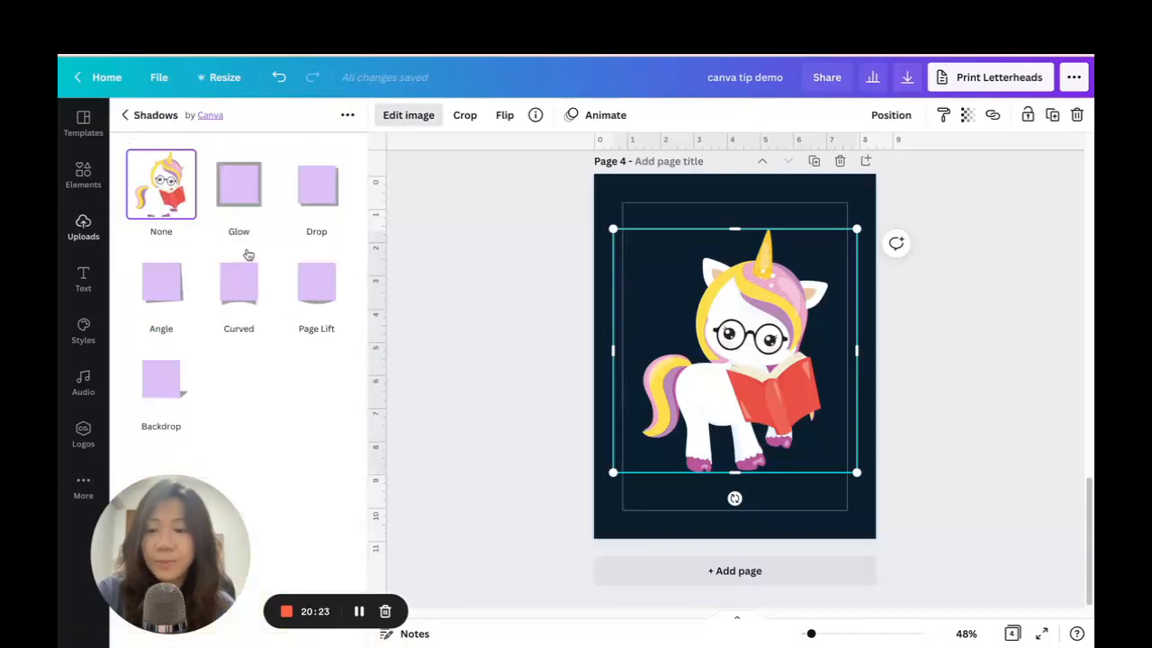
left_click(235, 189)
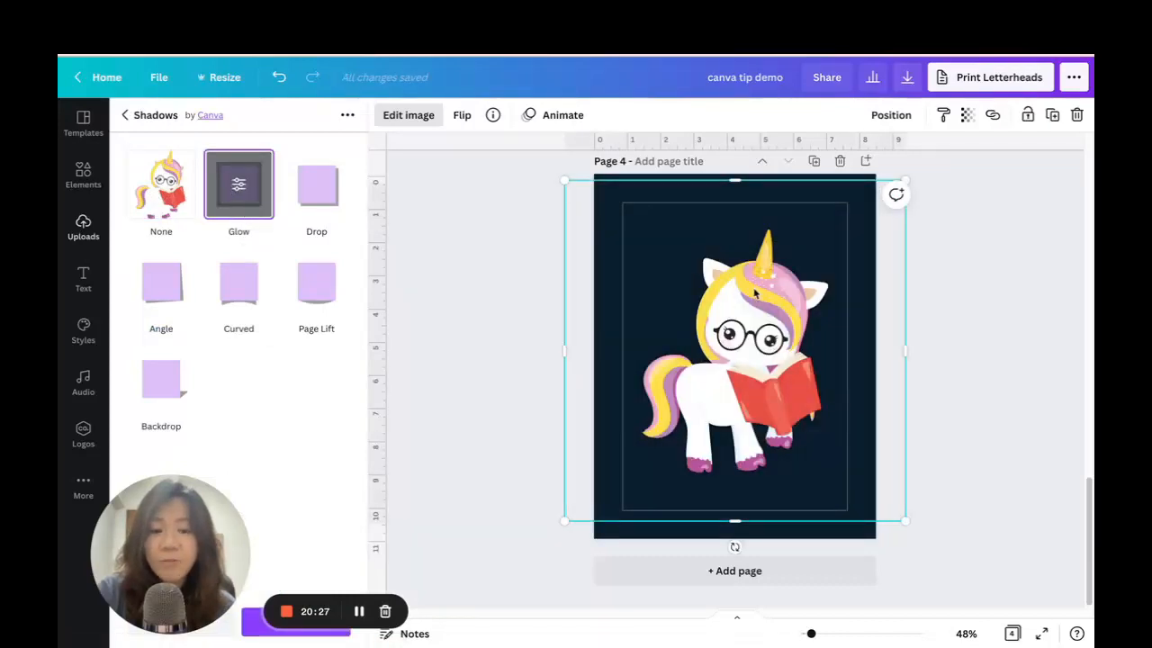
left_click(240, 187)
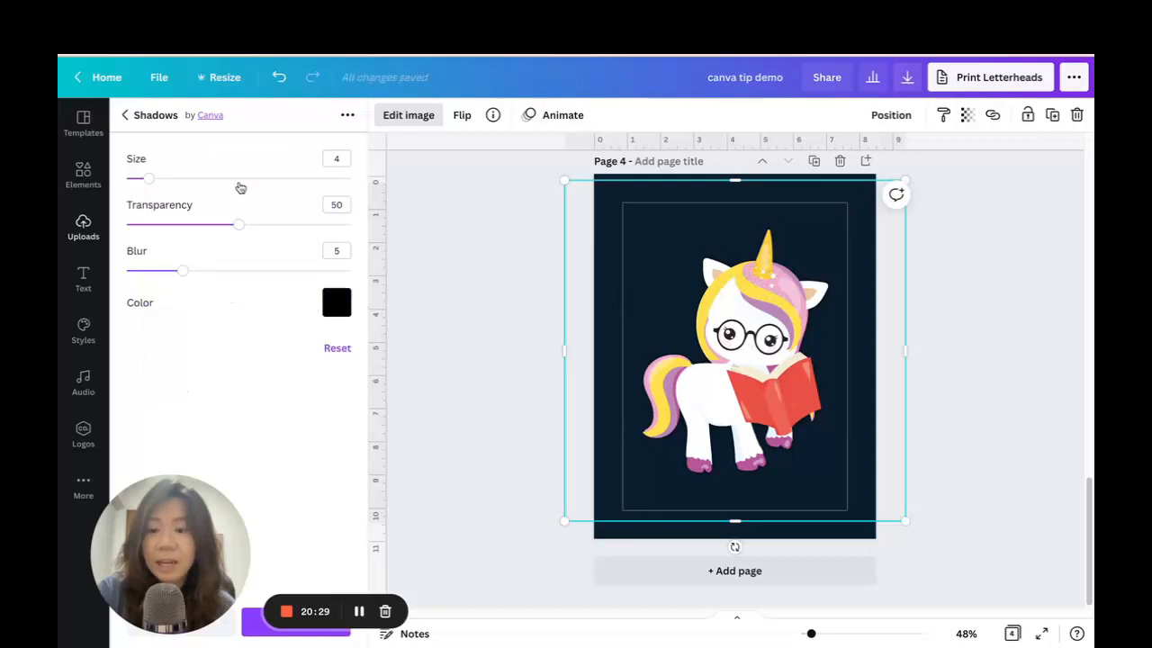
- Set the unicorn's glow to the coral-pink brand colour with size 20, transparency 100 and blur 0
left_click_drag(154, 181, 196, 209)
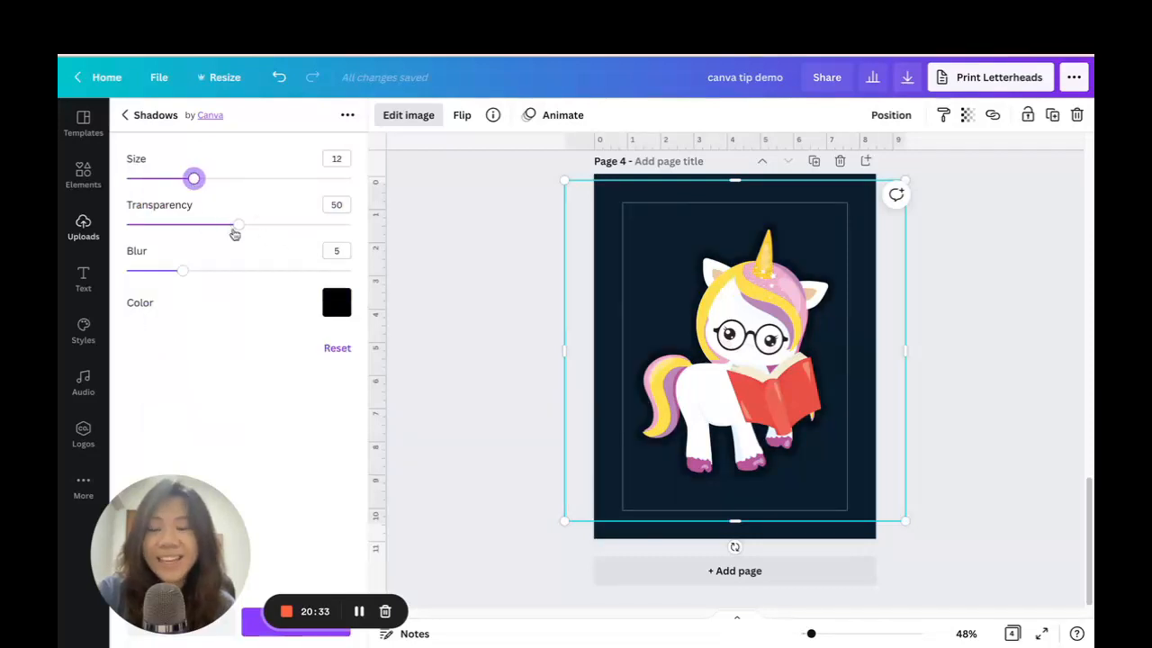
left_click(338, 308)
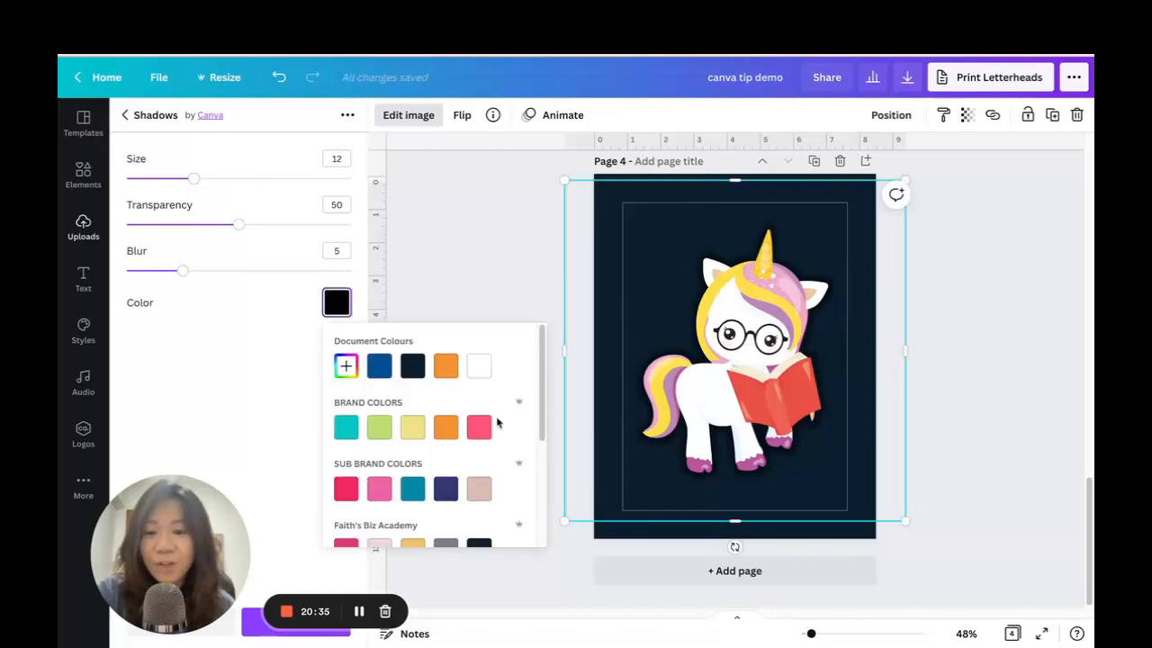
left_click(471, 425)
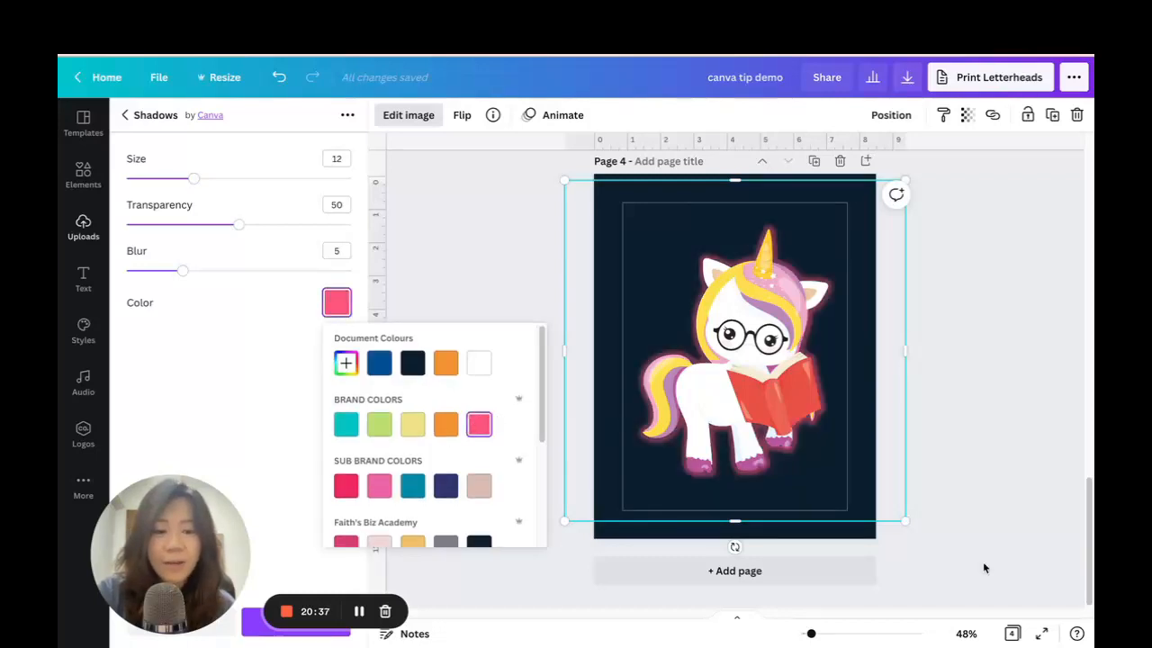
left_click_drag(812, 635, 822, 633)
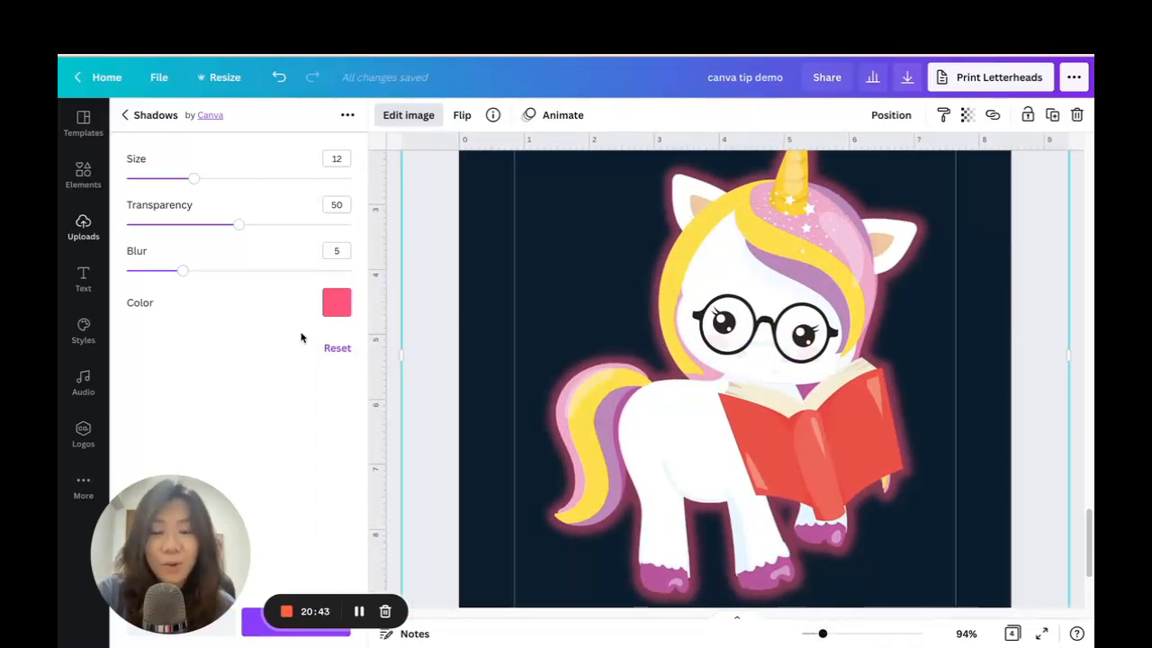
left_click_drag(198, 180, 238, 178)
left_click_drag(239, 226, 378, 239)
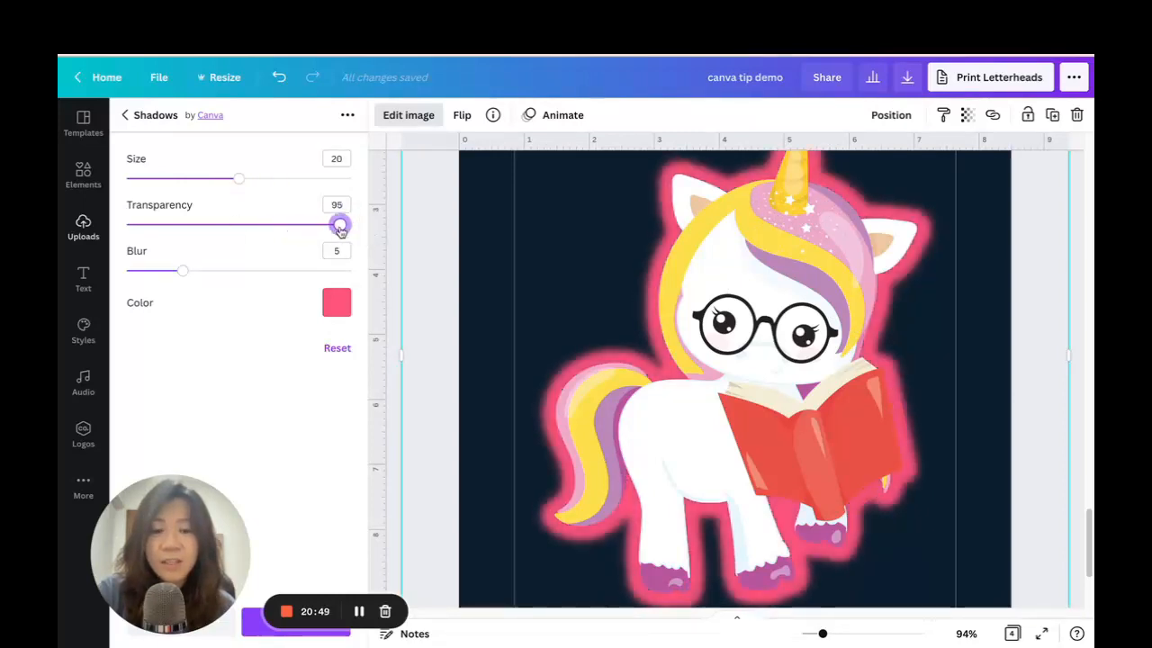
left_click_drag(181, 273, 118, 271)
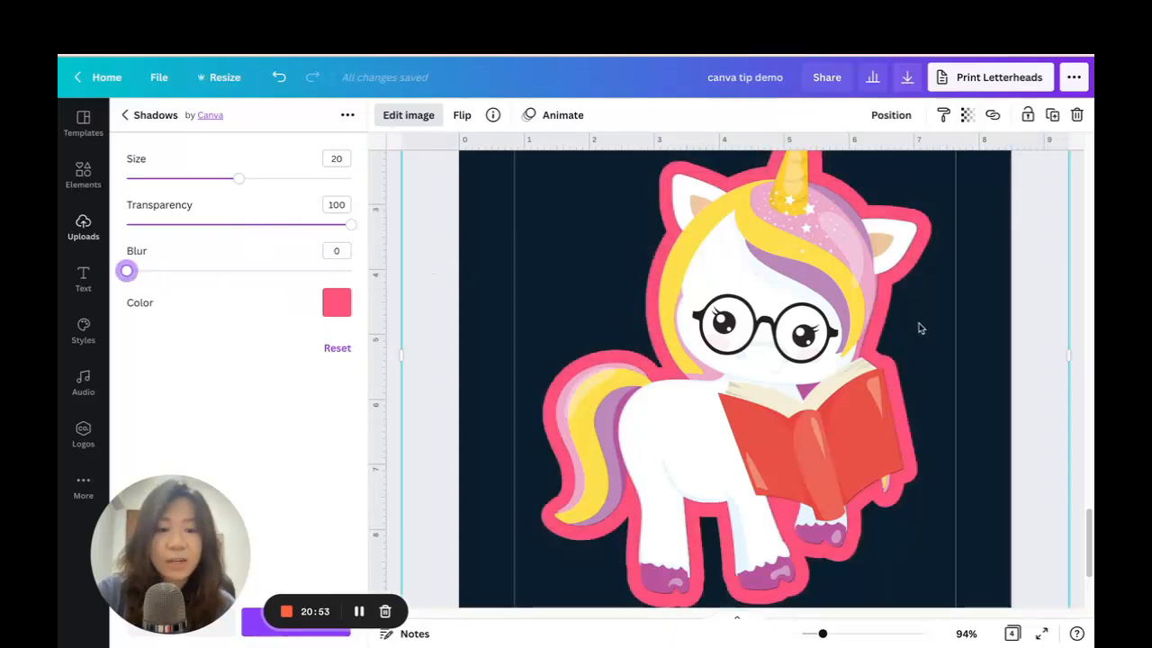
- Reduce the glow size to 17, lighten its colour to #FFA3B8 and apply the shadow to the unicorn
scroll(621, 285, "up", 1)
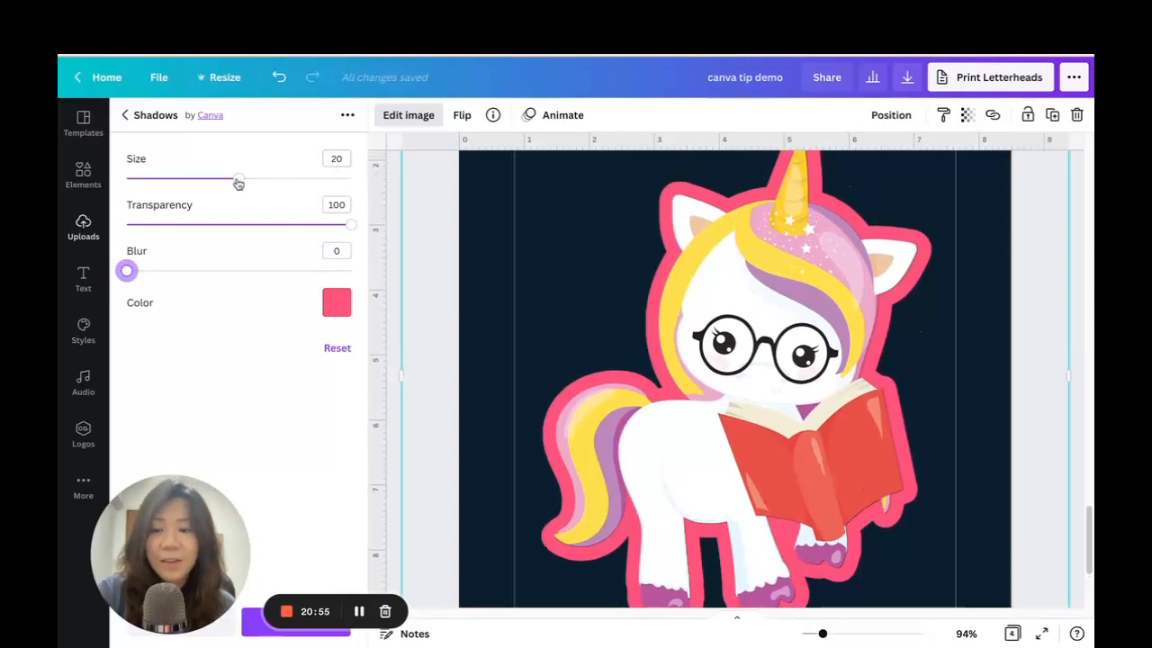
left_click_drag(238, 183, 221, 178)
left_click(336, 303)
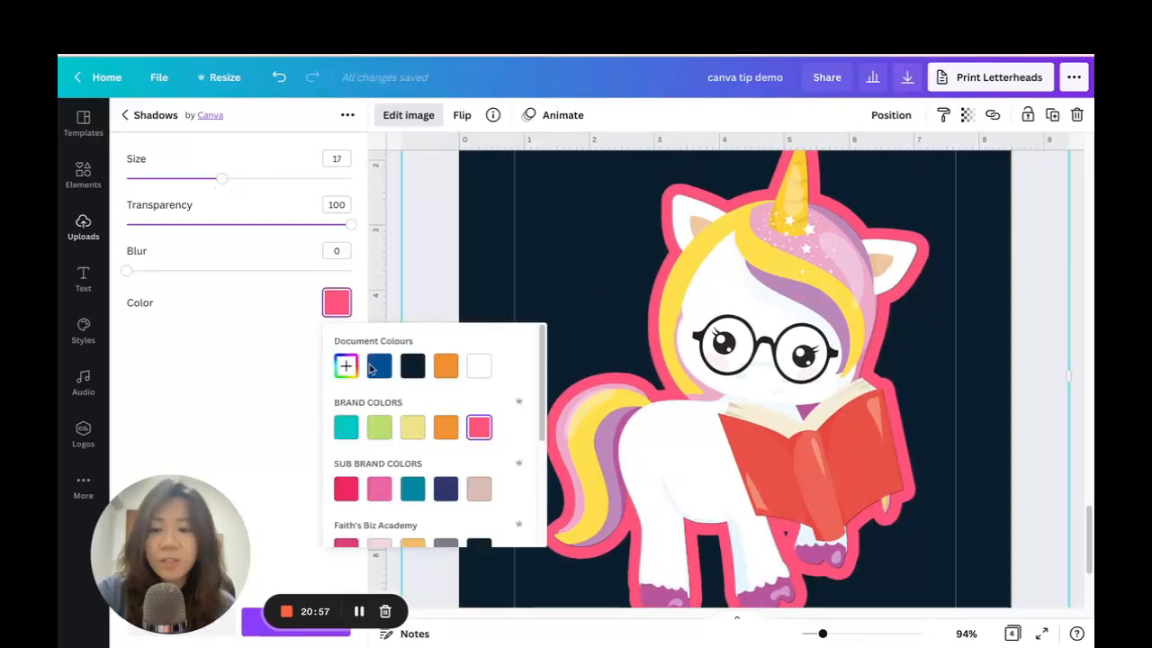
left_click(346, 368)
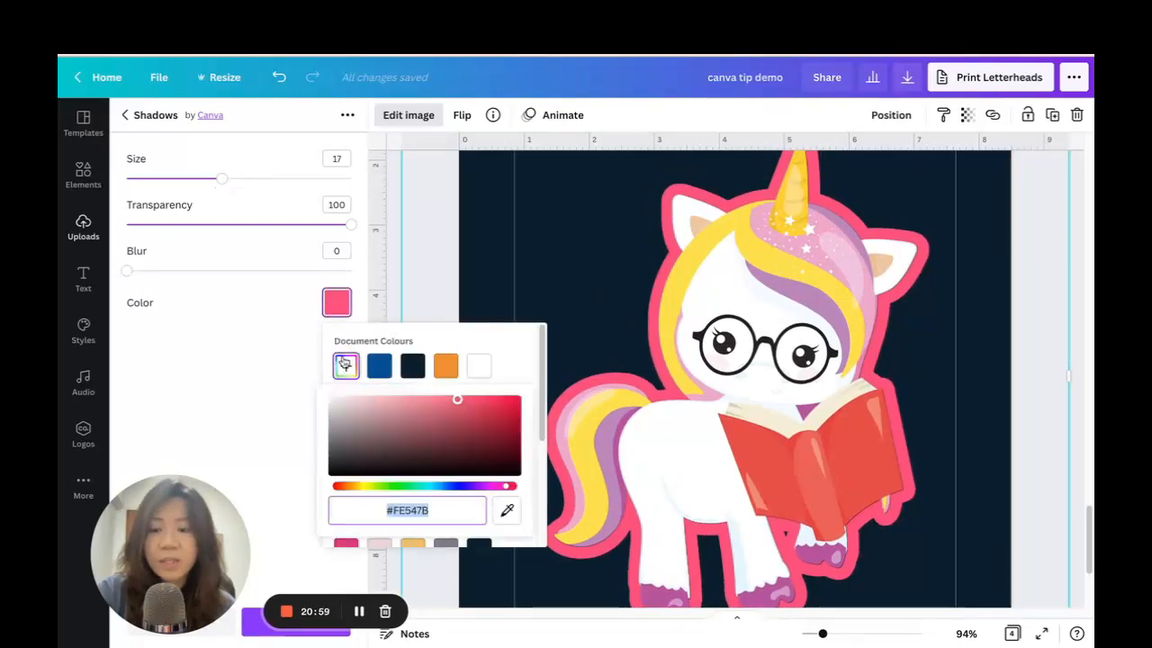
left_click_drag(459, 403, 400, 396)
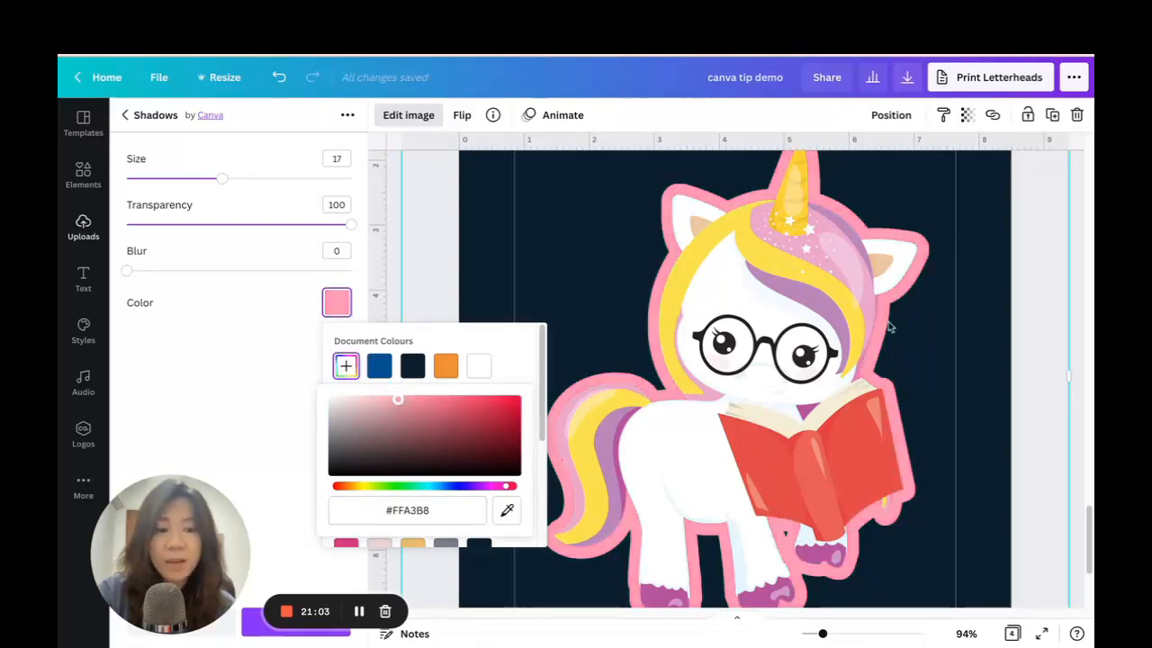
left_click_drag(165, 555, 157, 449)
left_click(295, 622)
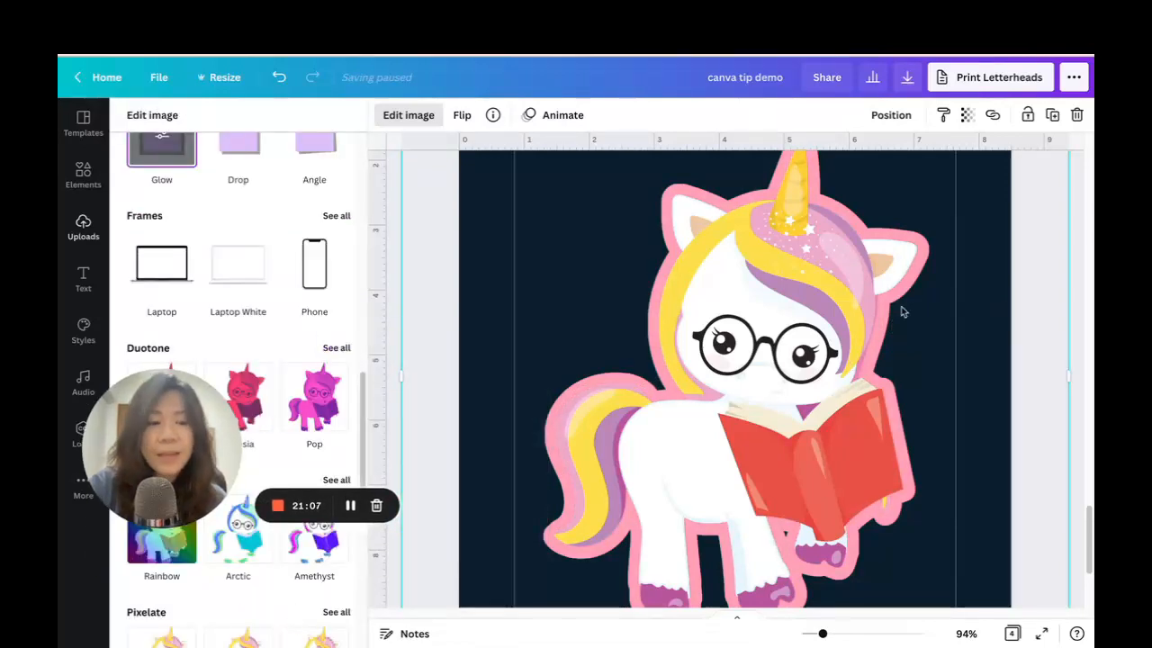
left_click(1085, 256)
- Shrink the outlined unicorn to about 3 inches wide, place it in page 4's upper-left area and tilt it slightly clockwise
scroll(1041, 272, "down", 2)
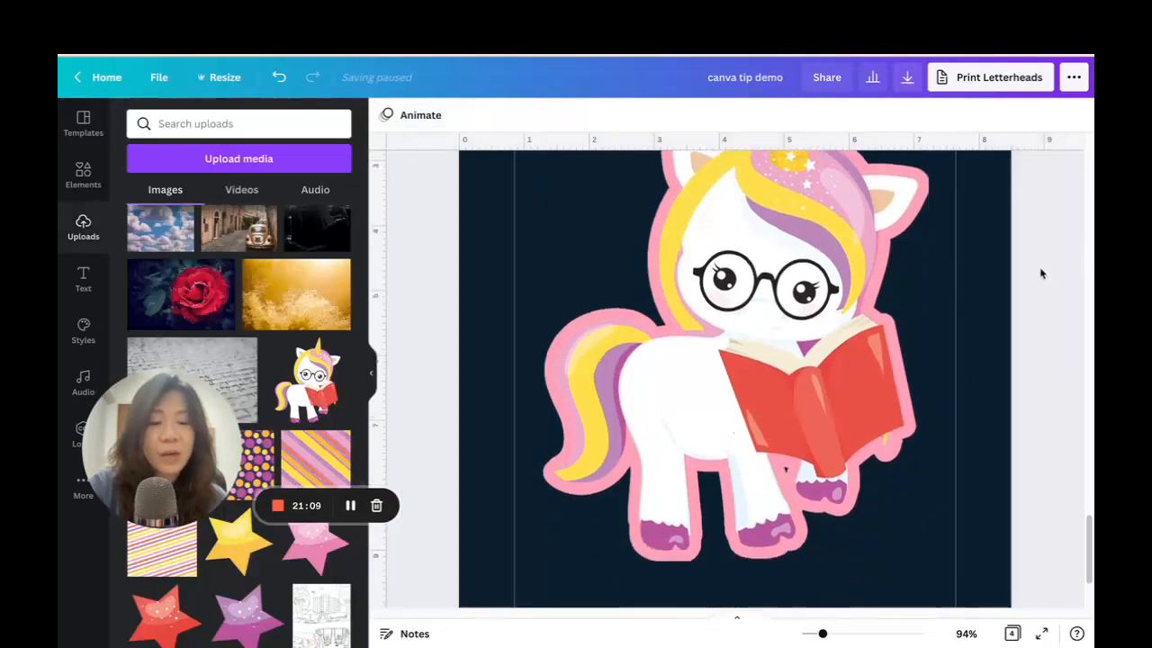
scroll(1039, 270, "up", 2)
left_click(913, 198)
left_click_drag(928, 182, 750, 414)
left_click_drag(707, 522, 708, 330)
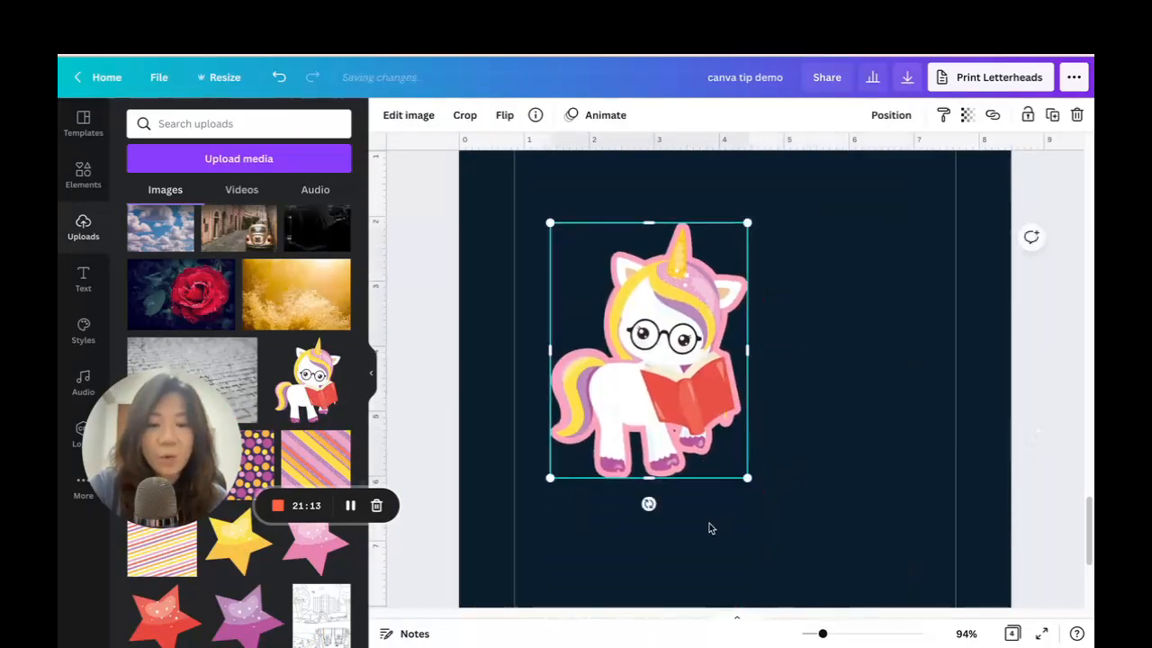
left_click_drag(650, 504, 630, 502)
- Add a fifth page after the unicorn page and set its background to white
scroll(877, 553, "down", 3)
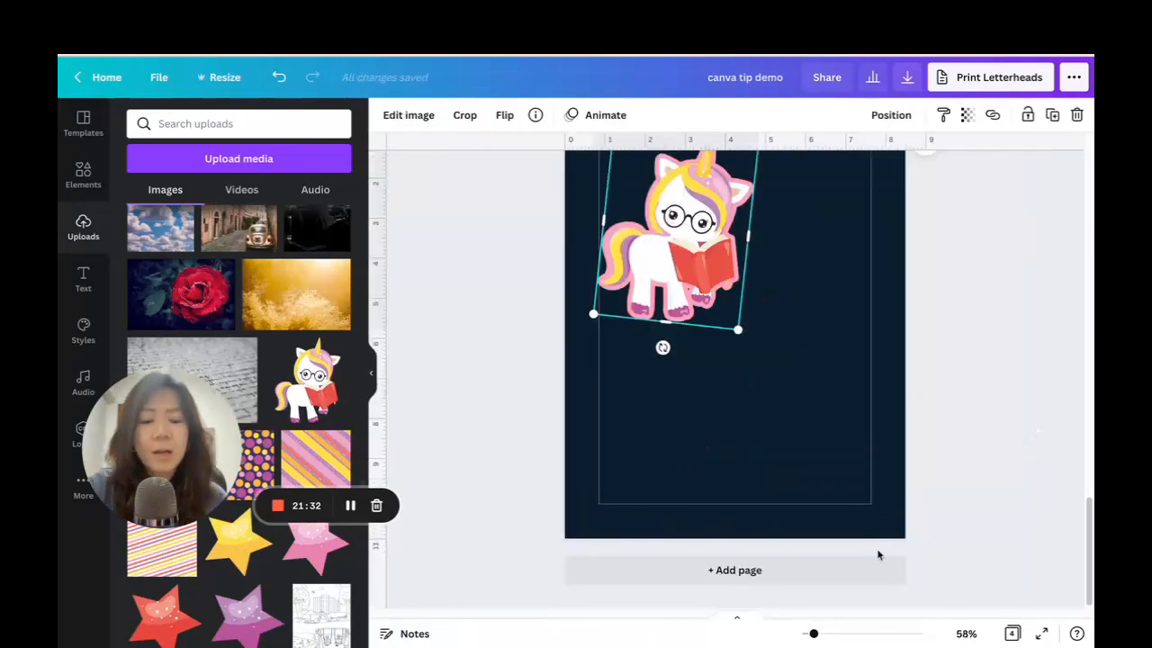
left_click(825, 576)
scroll(729, 306, "up", 3)
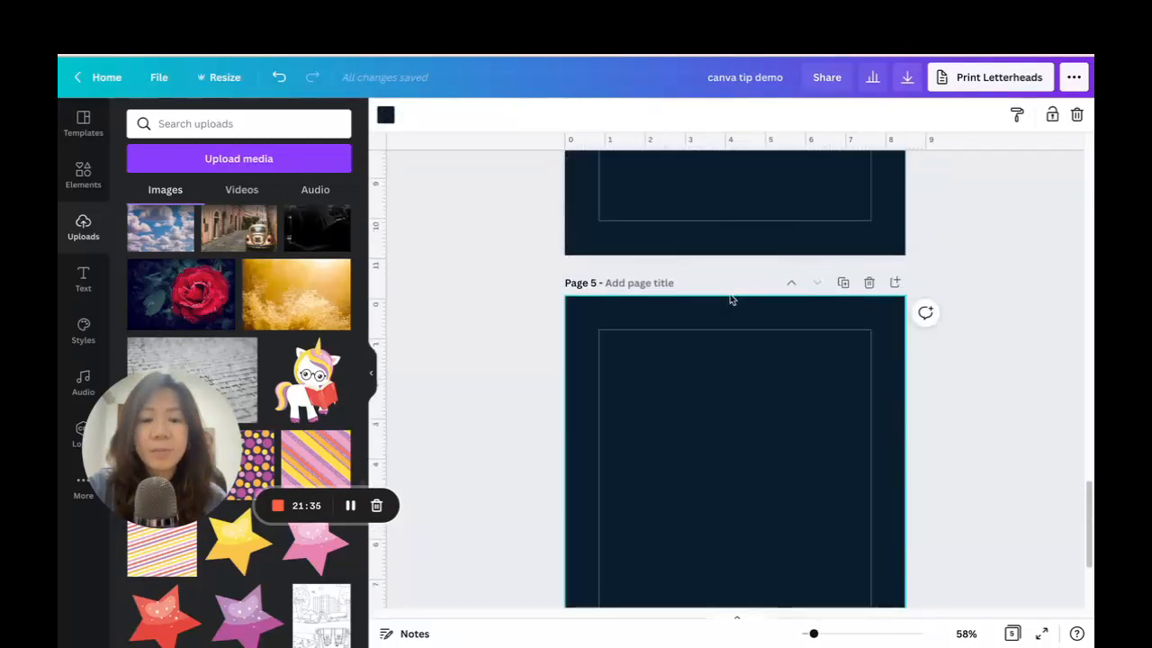
scroll(730, 298, "down", 1)
left_click(390, 117)
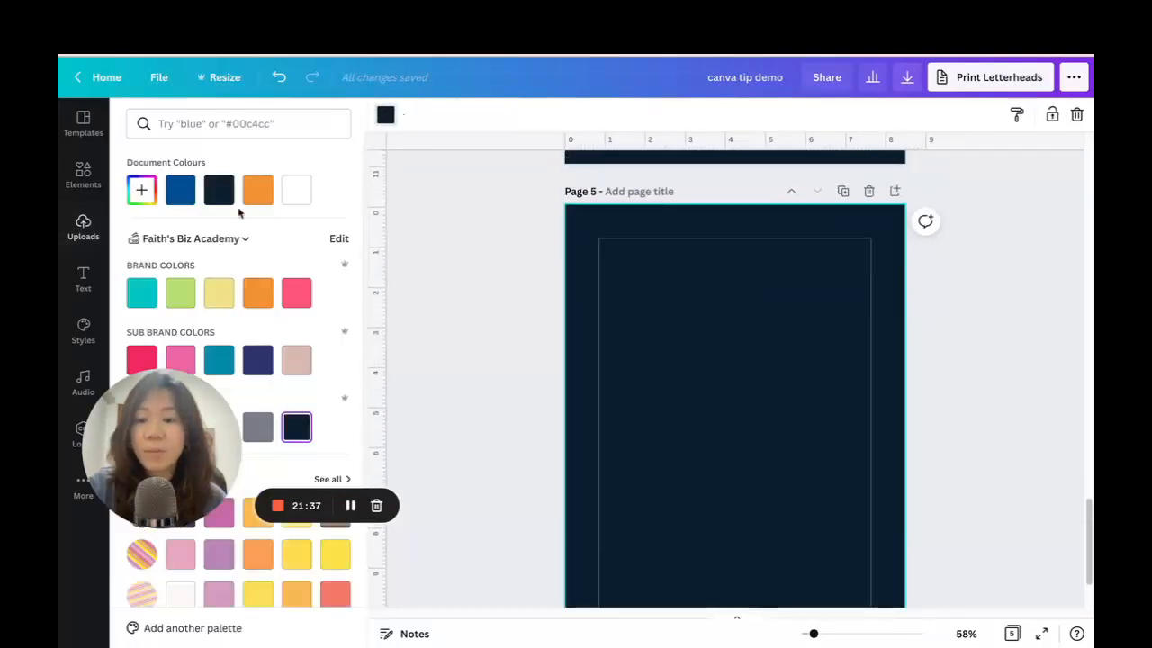
left_click(297, 190)
left_click(481, 244)
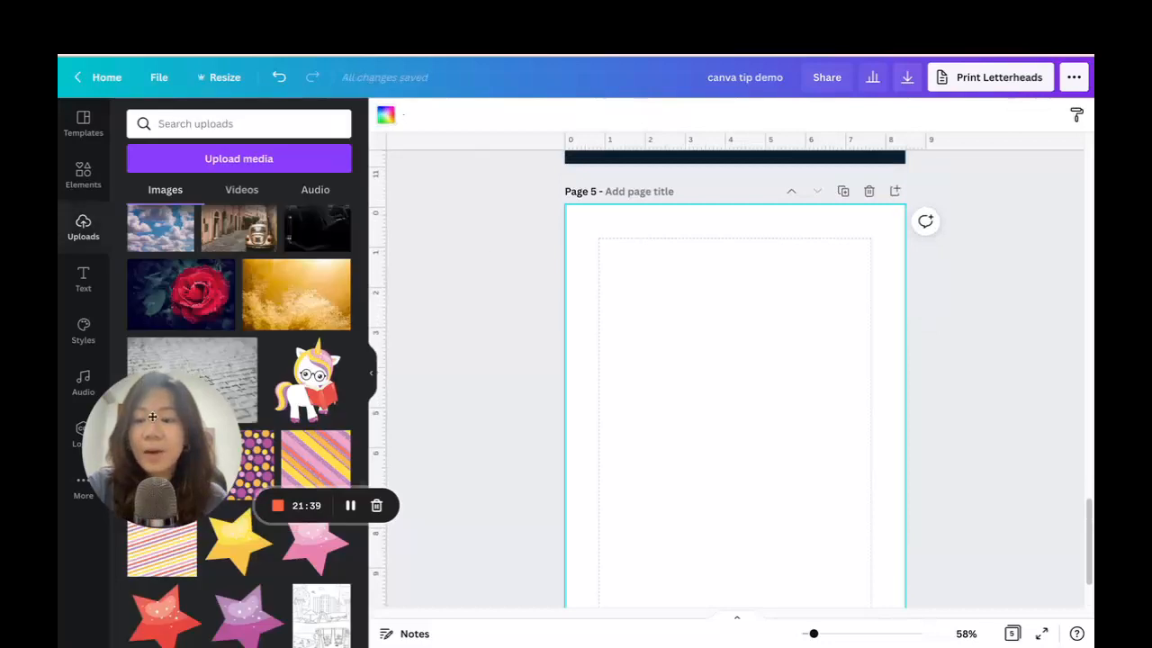
- Open the full Graphics collection among the elements and browse its categories, such as stickers
left_click_drag(149, 409, 153, 516)
left_click(84, 174)
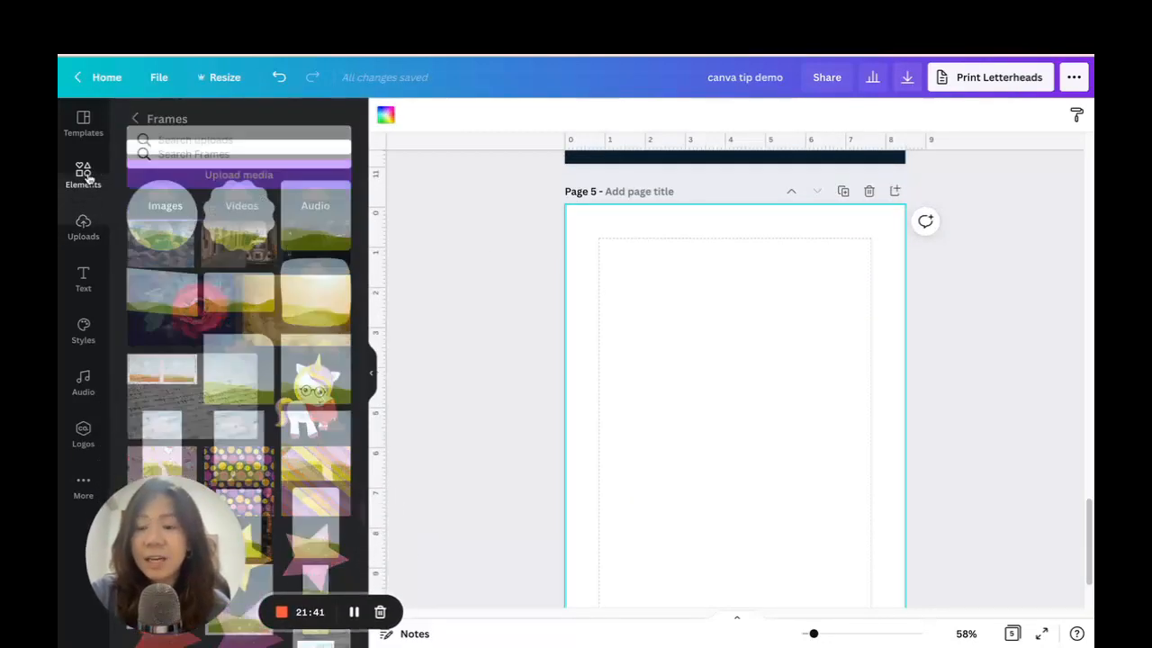
left_click(137, 120)
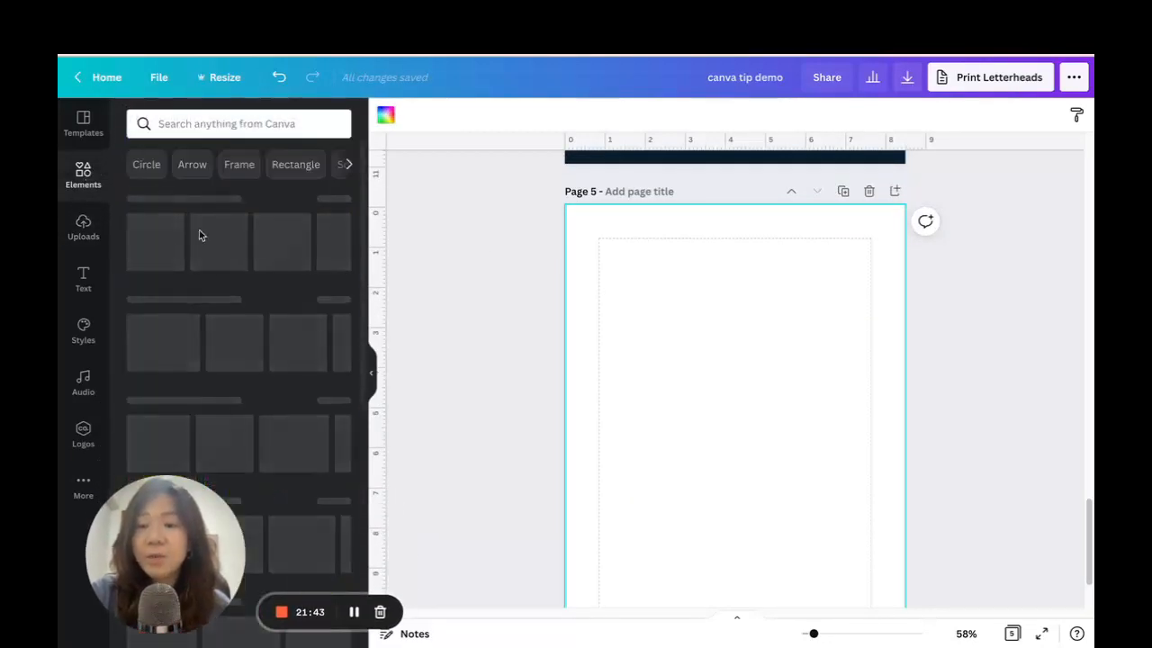
scroll(272, 279, "down", 2)
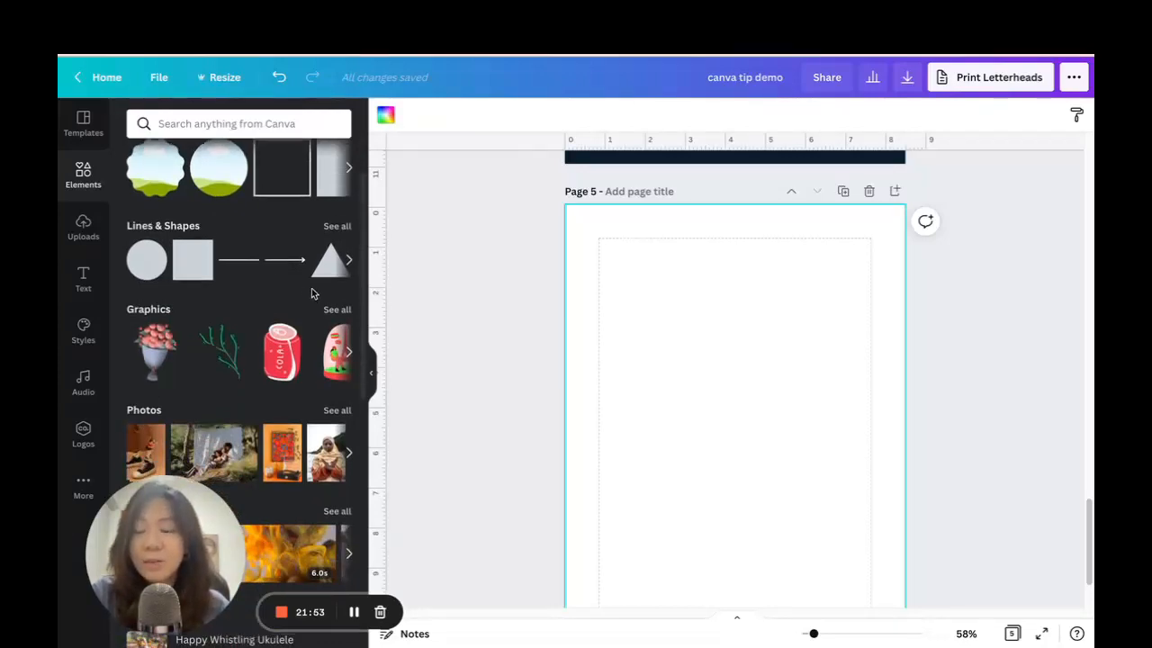
scroll(312, 291, "up", 2)
scroll(314, 291, "down", 3)
left_click(339, 276)
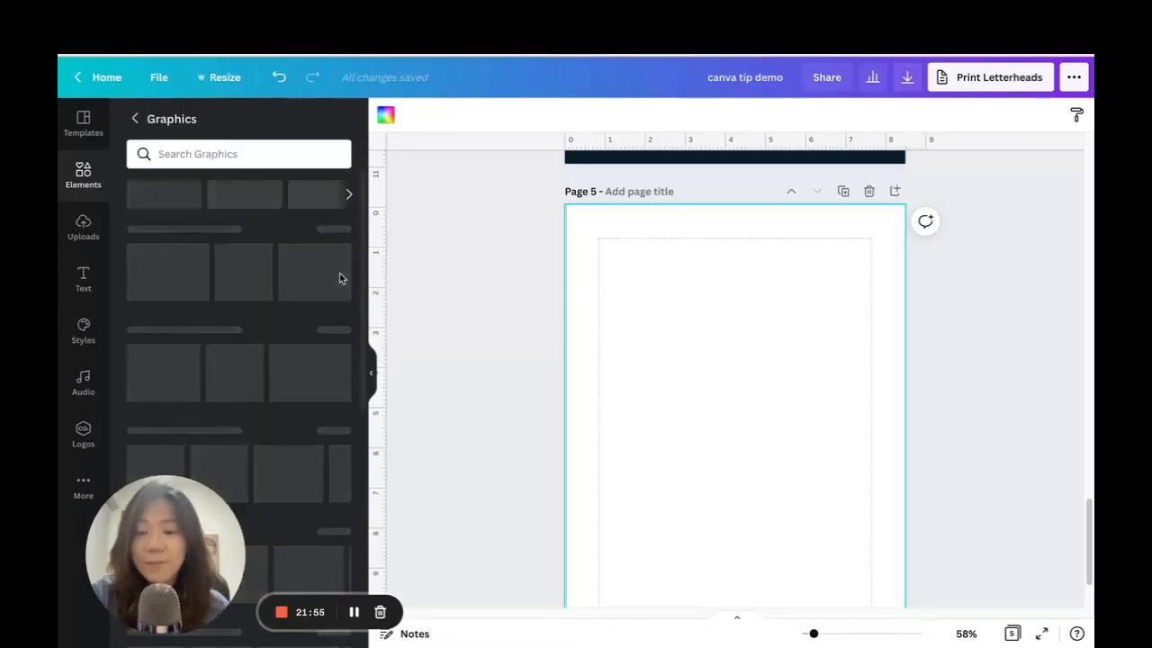
scroll(275, 326, "down", 3)
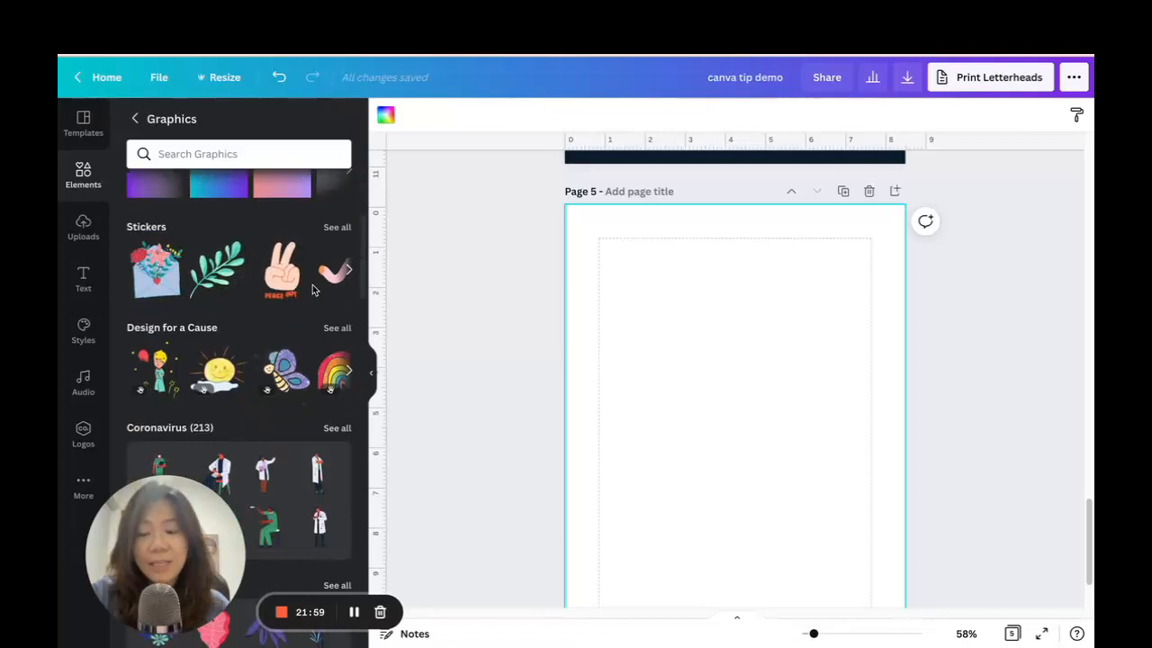
scroll(279, 306, "down", 1)
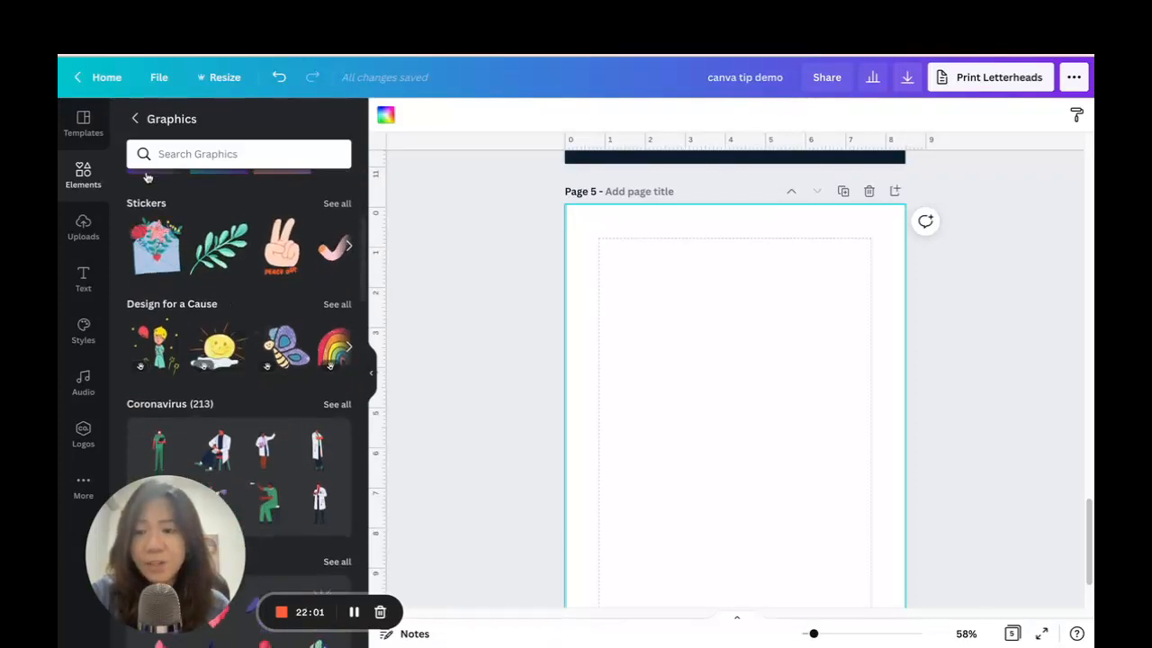
- Search the graphics for "unicorn" and filter the results to static, free items
left_click(170, 154)
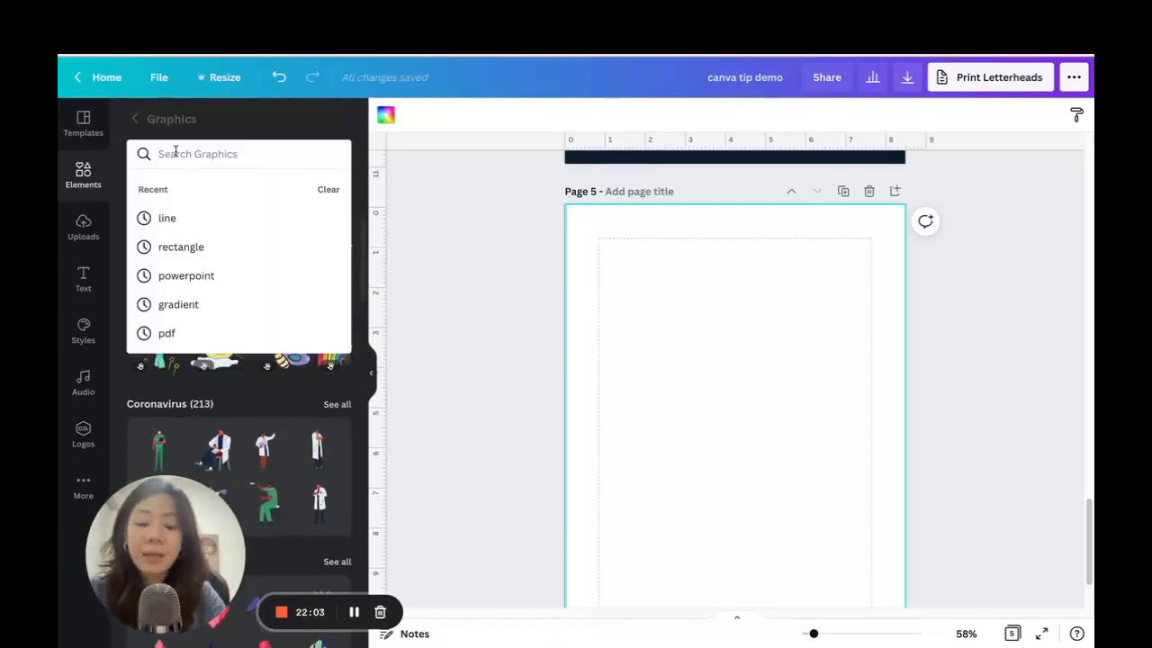
type("uni")
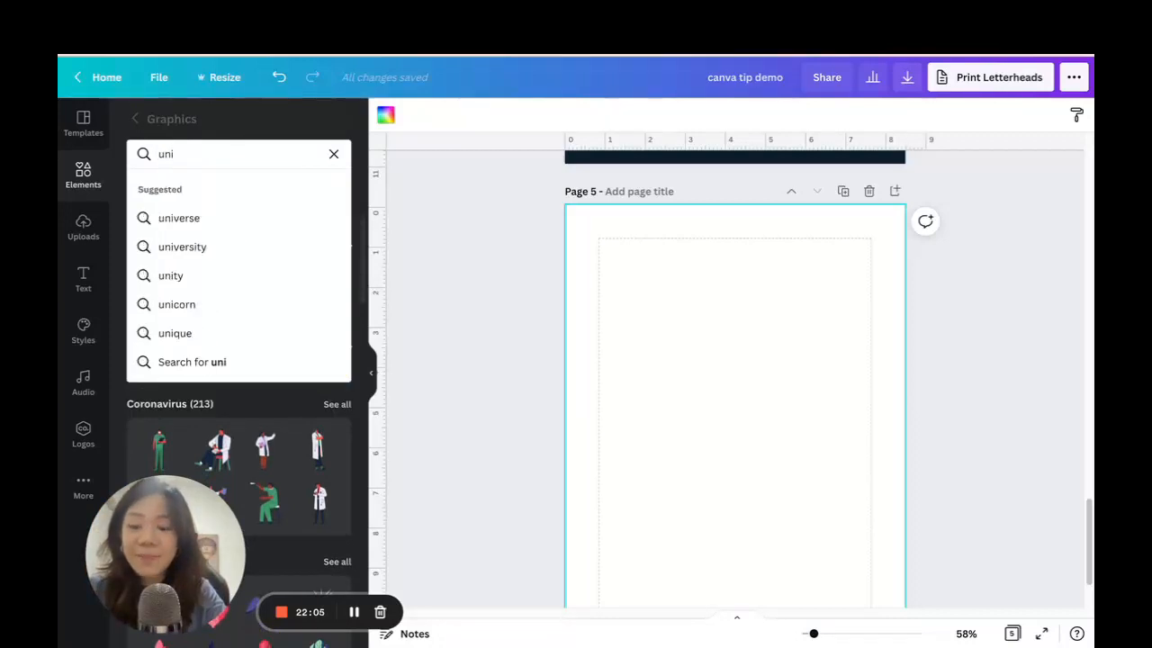
type("corn")
key("Return")
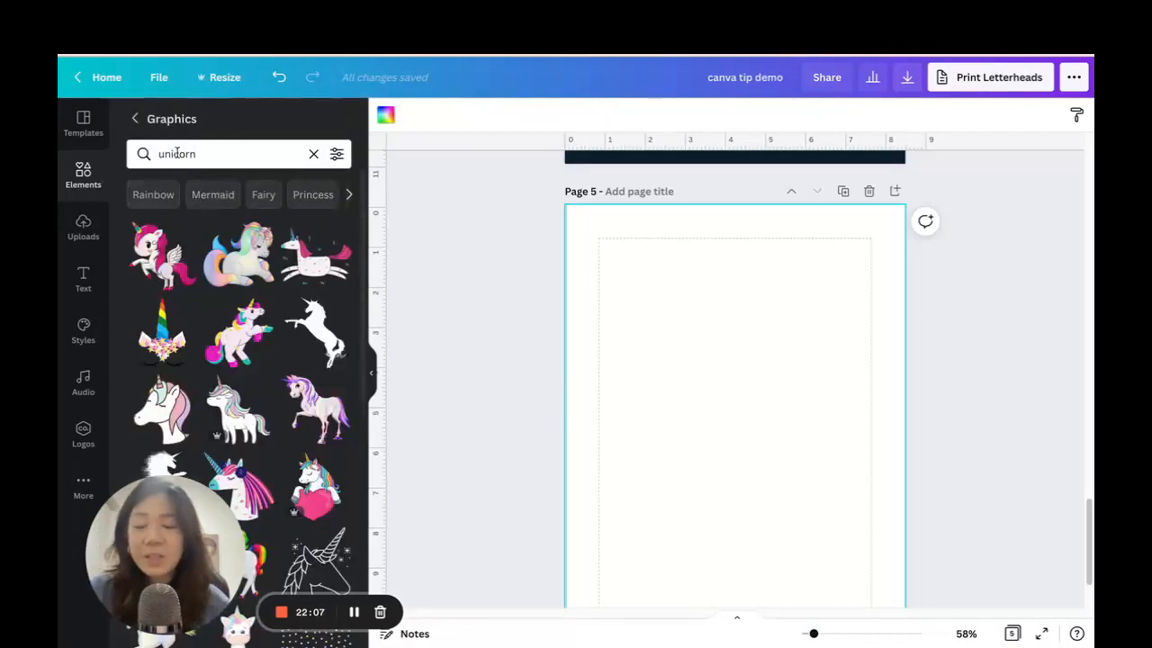
left_click(337, 154)
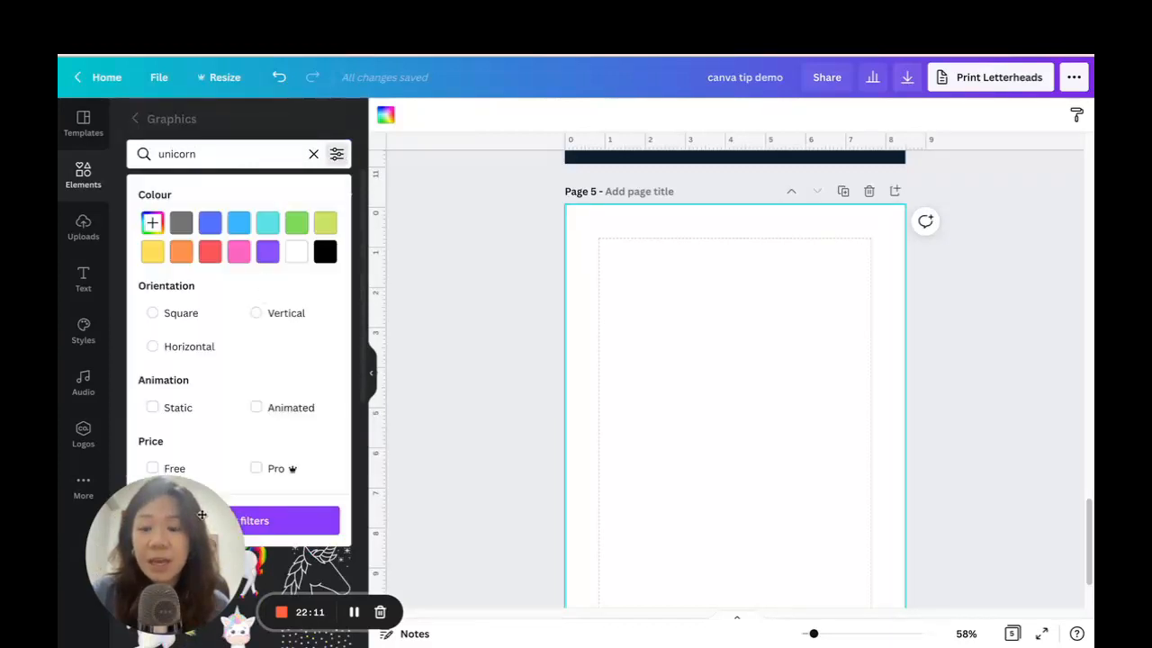
left_click_drag(202, 515, 194, 576)
left_click(336, 154)
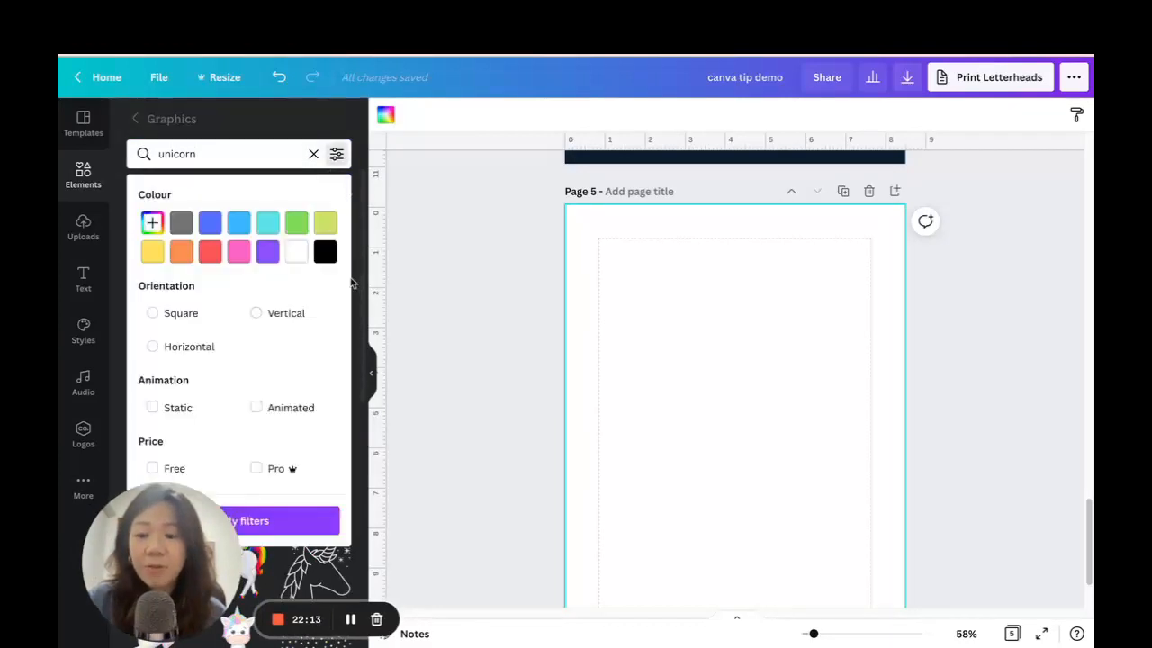
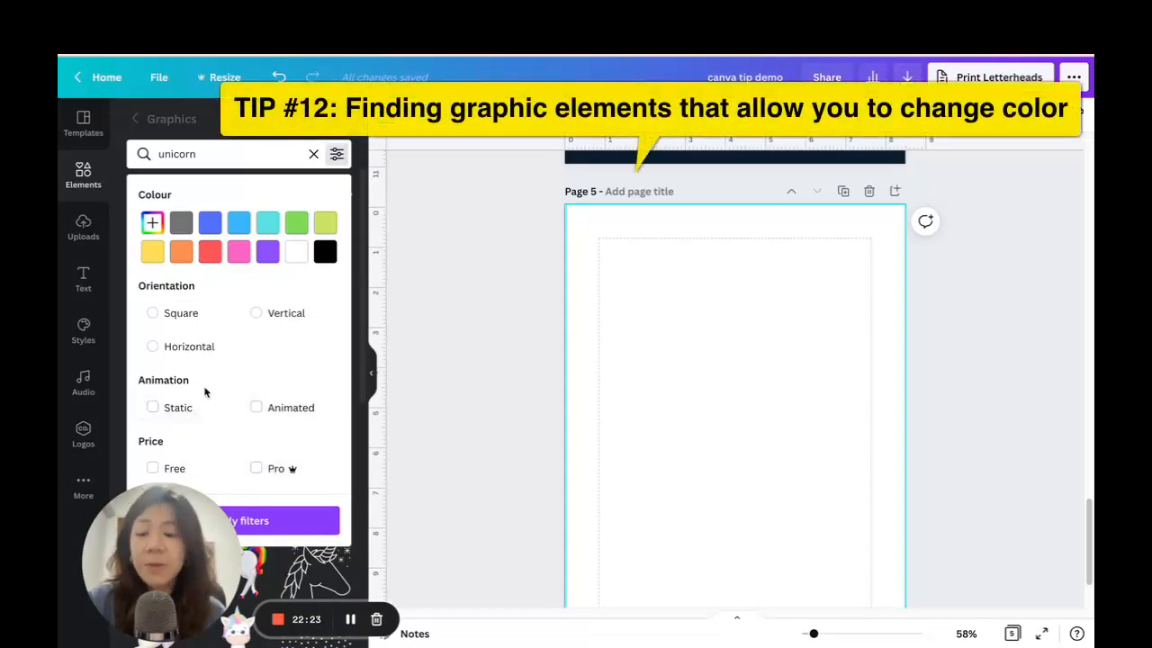
left_click(181, 411)
left_click(174, 469)
left_click(315, 524)
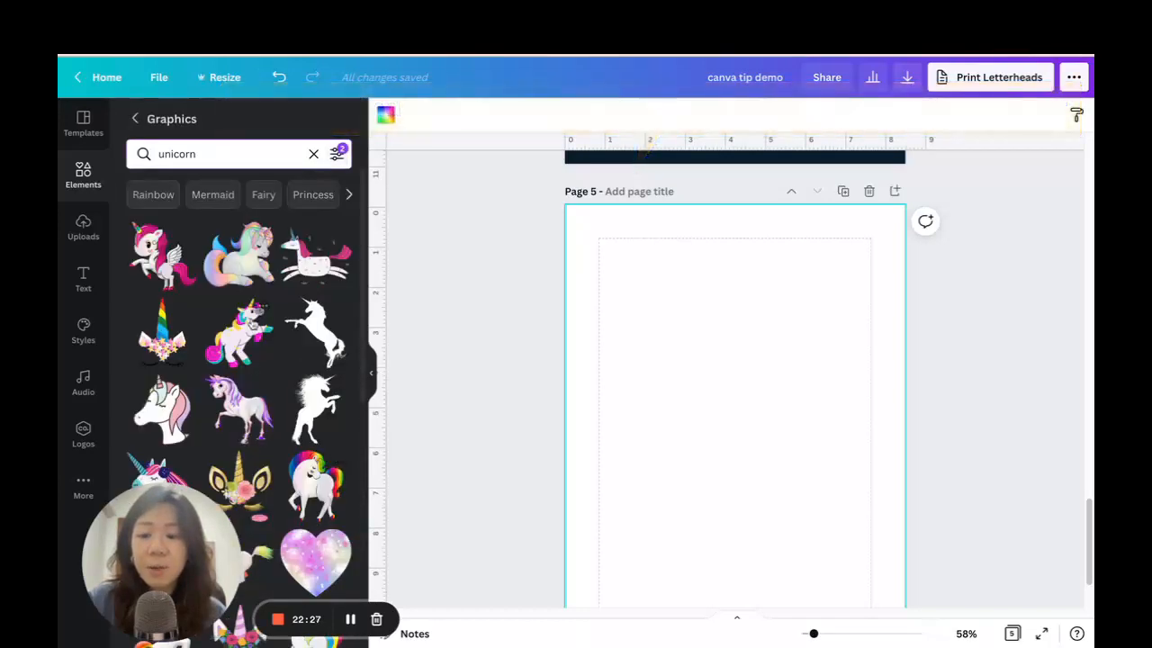
- Place the pink-maned winged unicorn on page 5 and look through its image editing options
left_click(162, 255)
left_click_drag(703, 400, 757, 434)
key("ctrl+z")
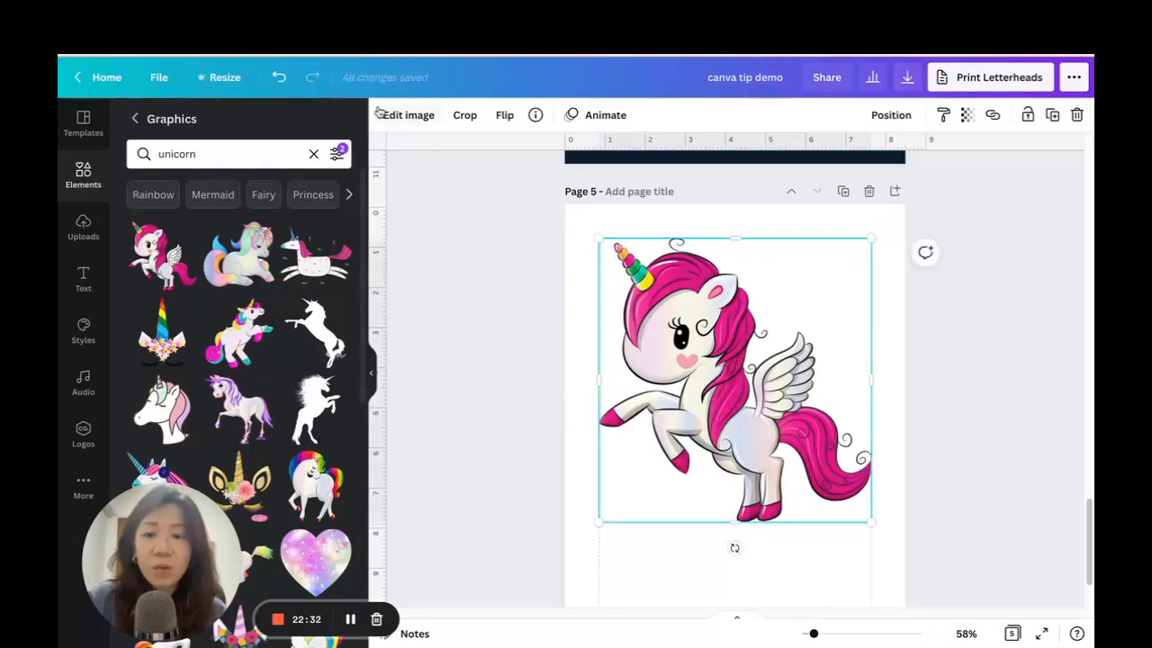
left_click_drag(733, 334, 755, 320)
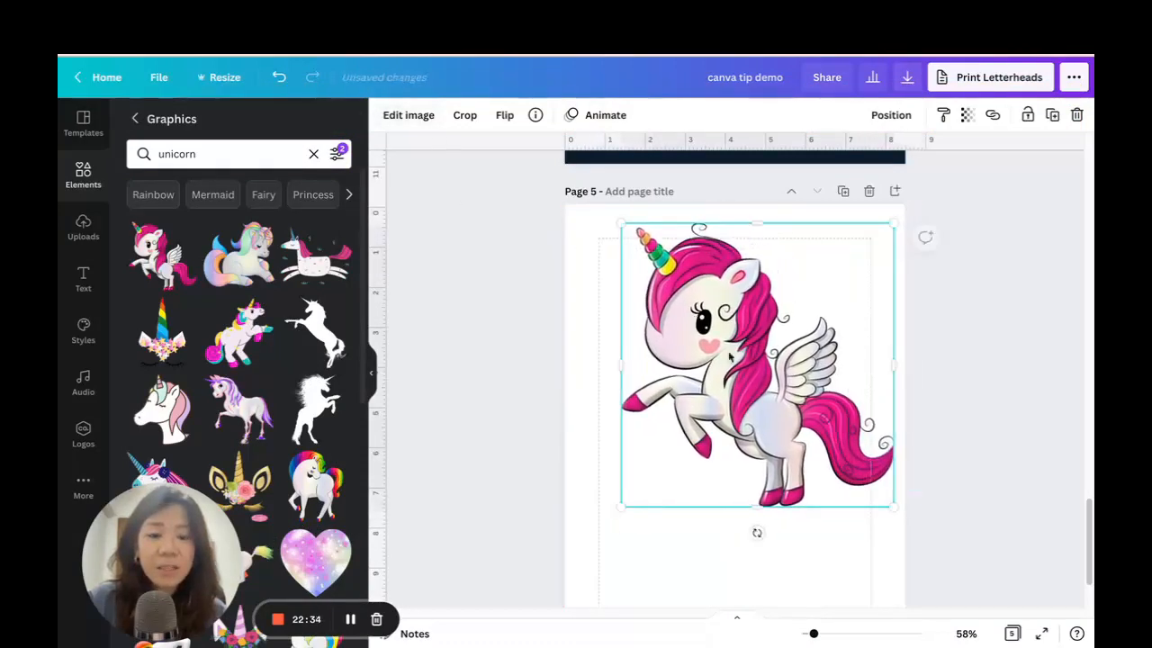
left_click(410, 116)
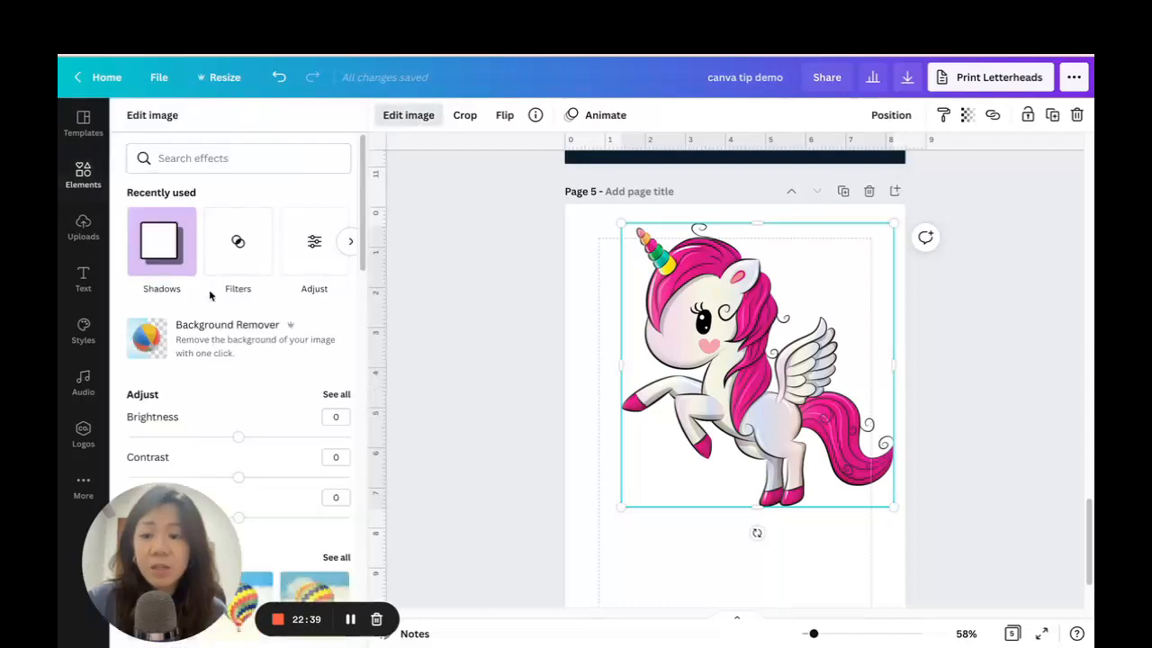
scroll(216, 252, "down", 5)
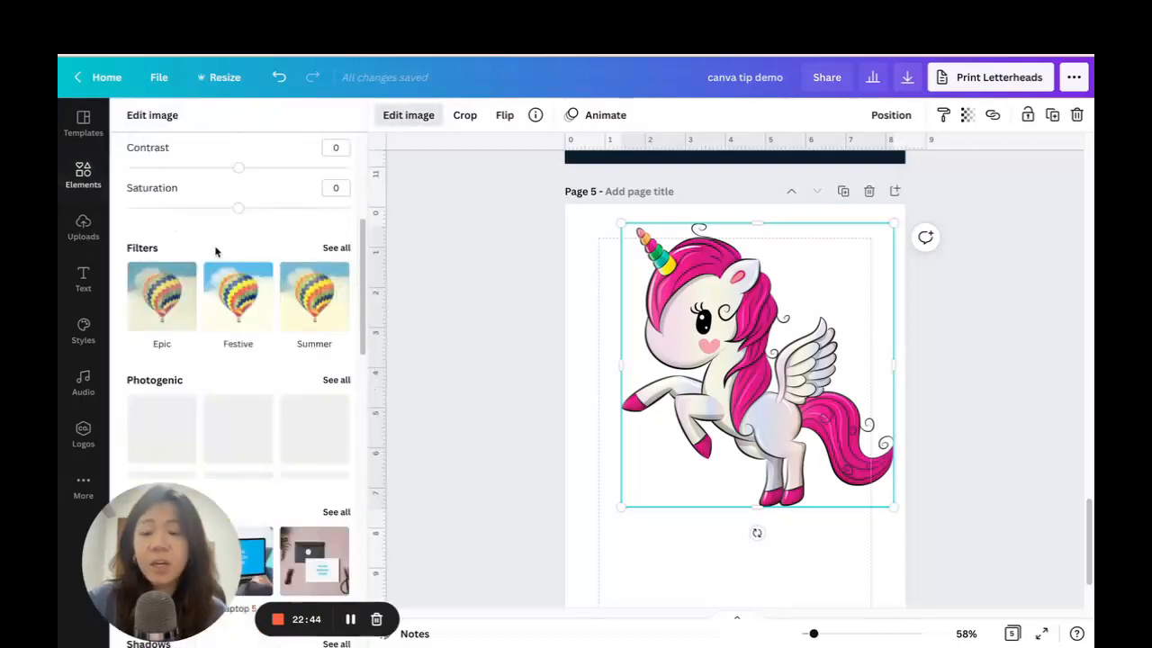
scroll(207, 302, "up", 5)
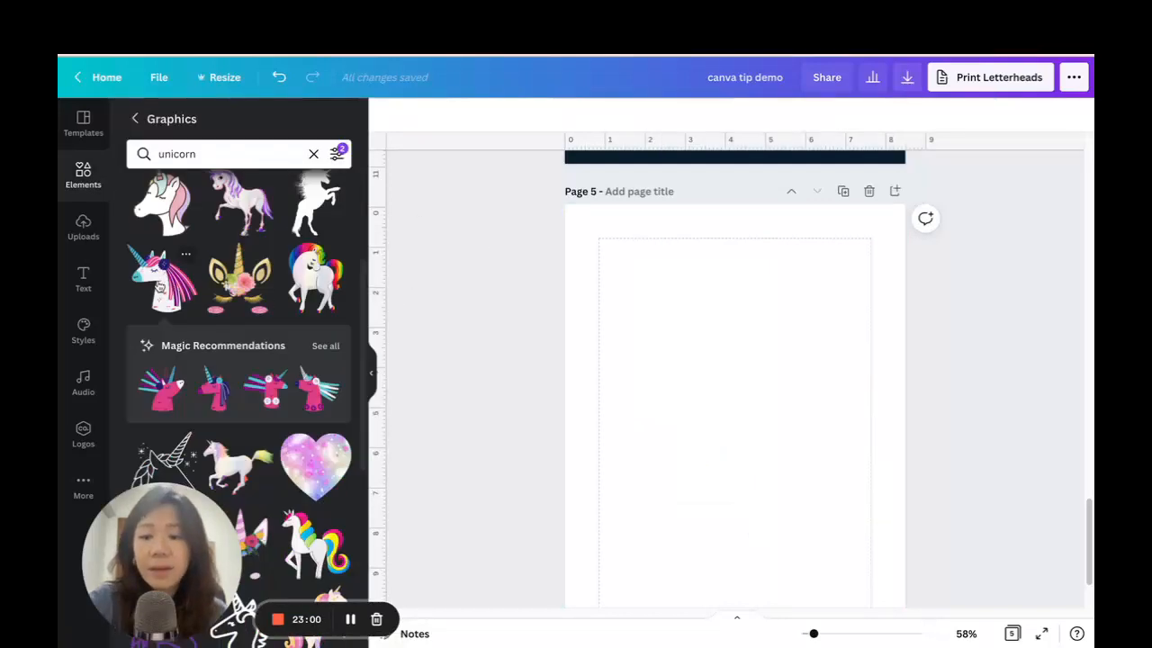
- Add the unicorn head with the purple and pink mane to page 5 and enlarge it to about 7.5 inches wide
left_click(159, 286)
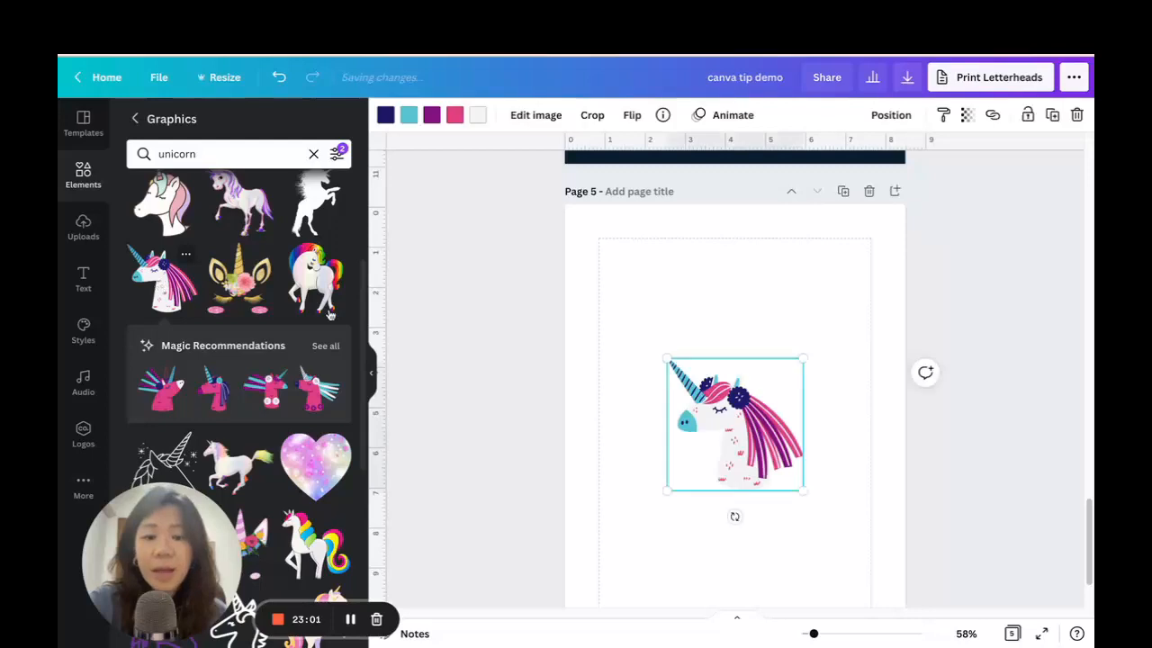
left_click_drag(666, 357, 586, 280)
left_click_drag(801, 488, 802, 434)
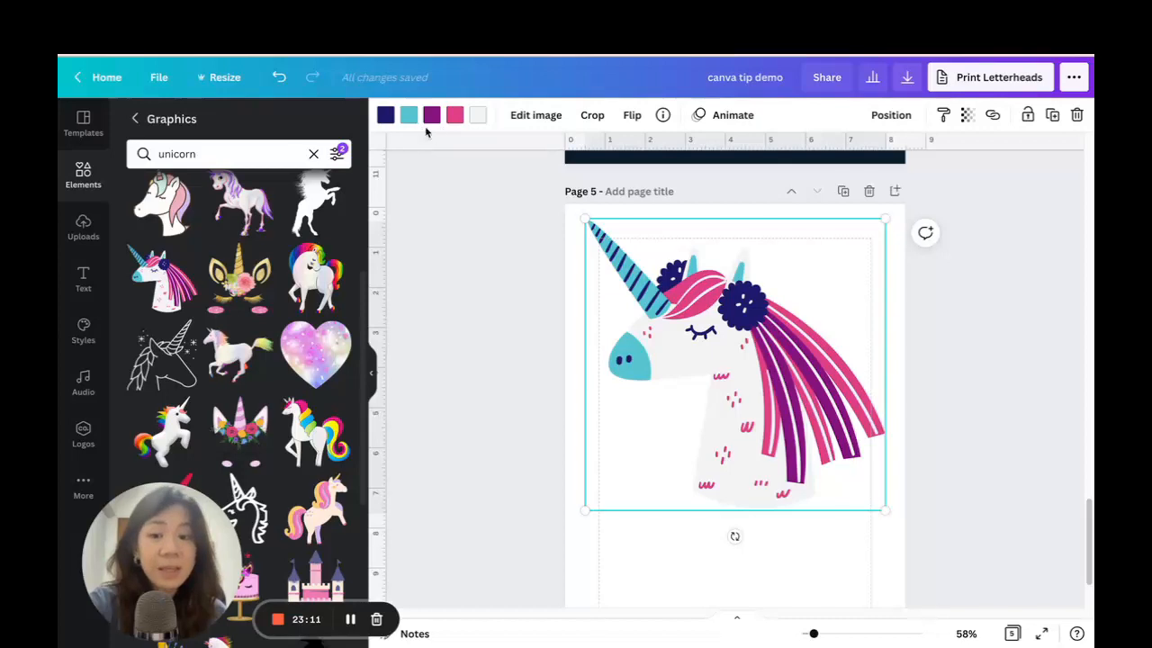
- Recolour the unicorn head's dark blue parts to brand orange and its light blue parts to the pale yellow brand colour
left_click(389, 118)
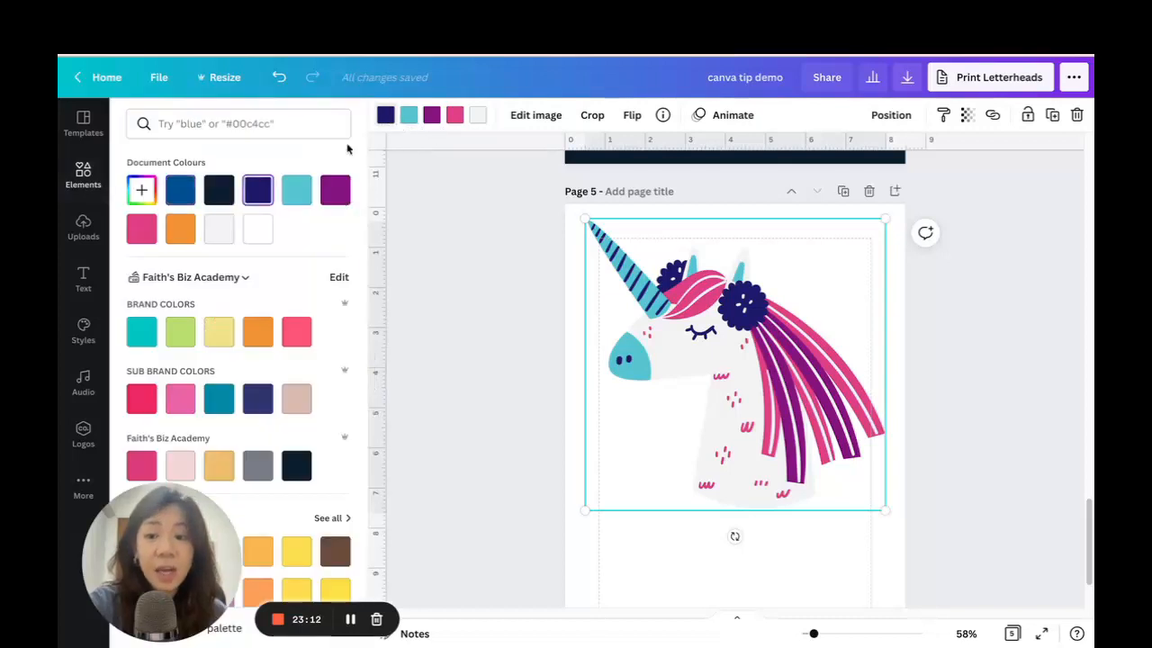
left_click(257, 333)
left_click(409, 116)
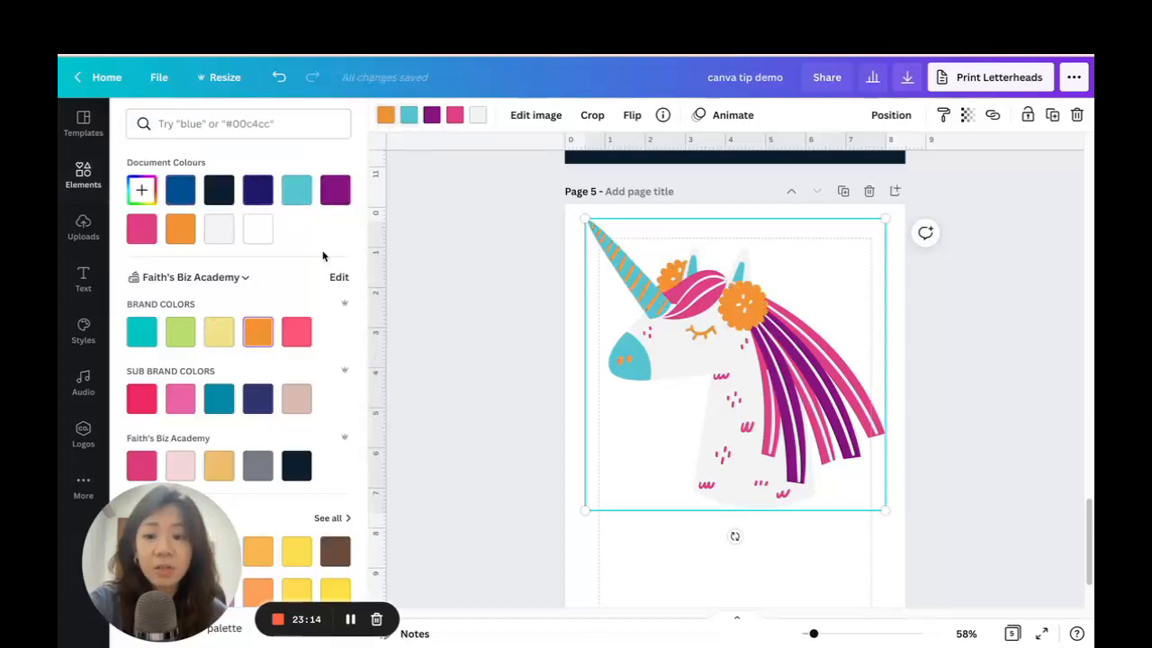
left_click(218, 332)
- Recolour the unicorn head's purple mane strands to brand light green and its pink parts to brand teal
left_click(433, 117)
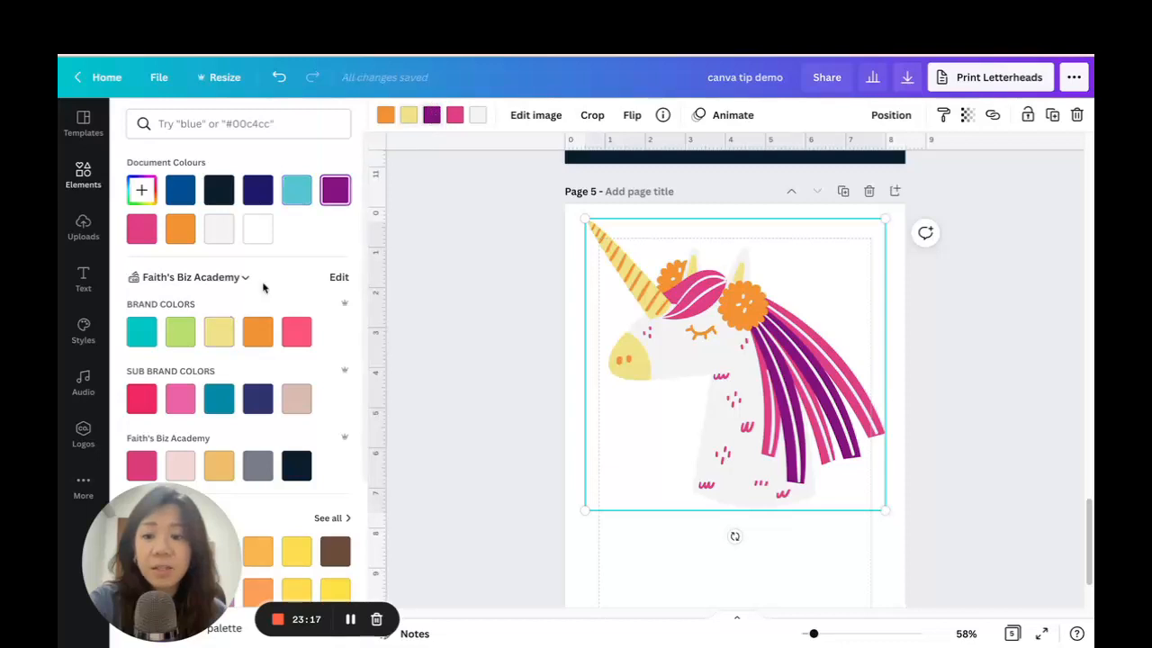
left_click(191, 333)
left_click(454, 115)
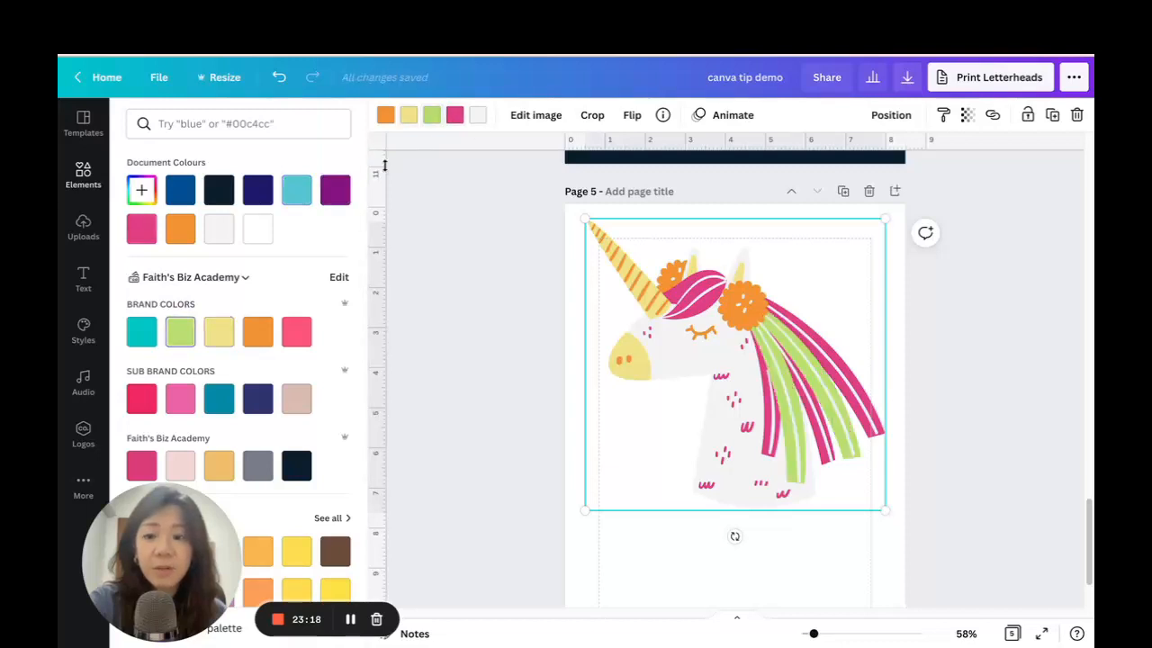
left_click(142, 332)
left_click(935, 367)
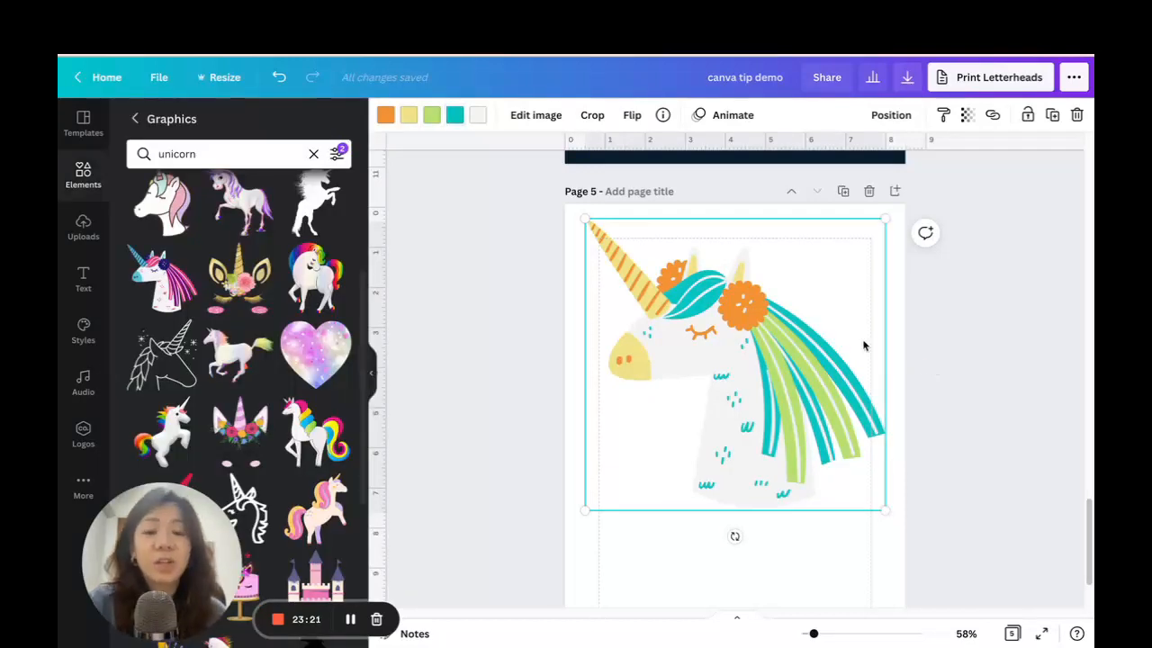
- Change the unicorn head's light grey body colour to the very dark navy document colour
left_click(479, 114)
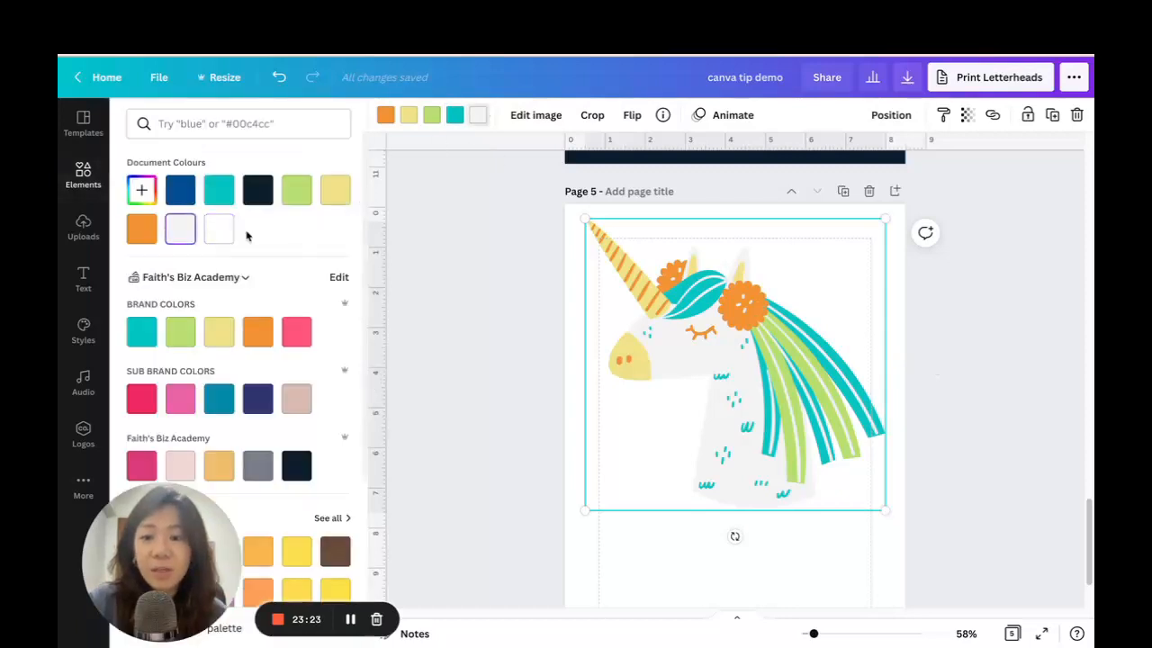
left_click(256, 190)
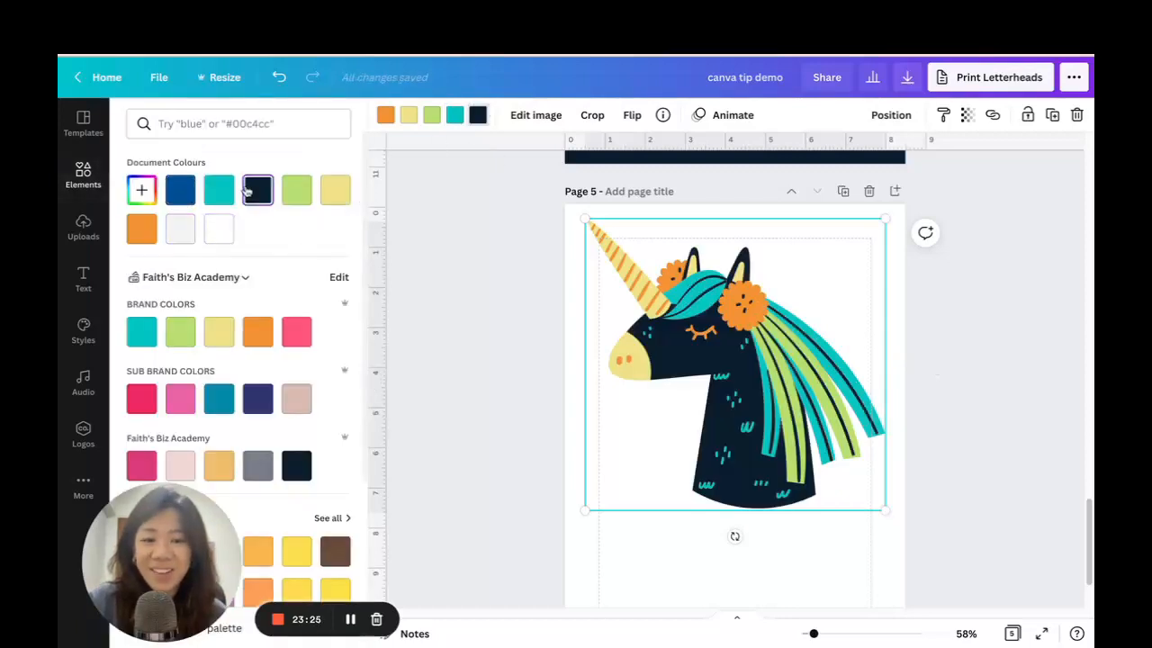
left_click(943, 355)
- Resize the recoloured unicorn head to about 6 inches wide and place it in the upper part of page 5
mouse_move(758, 358)
left_mouse_down()
mouse_move(752, 401)
mouse_move(758, 378)
left_mouse_up()
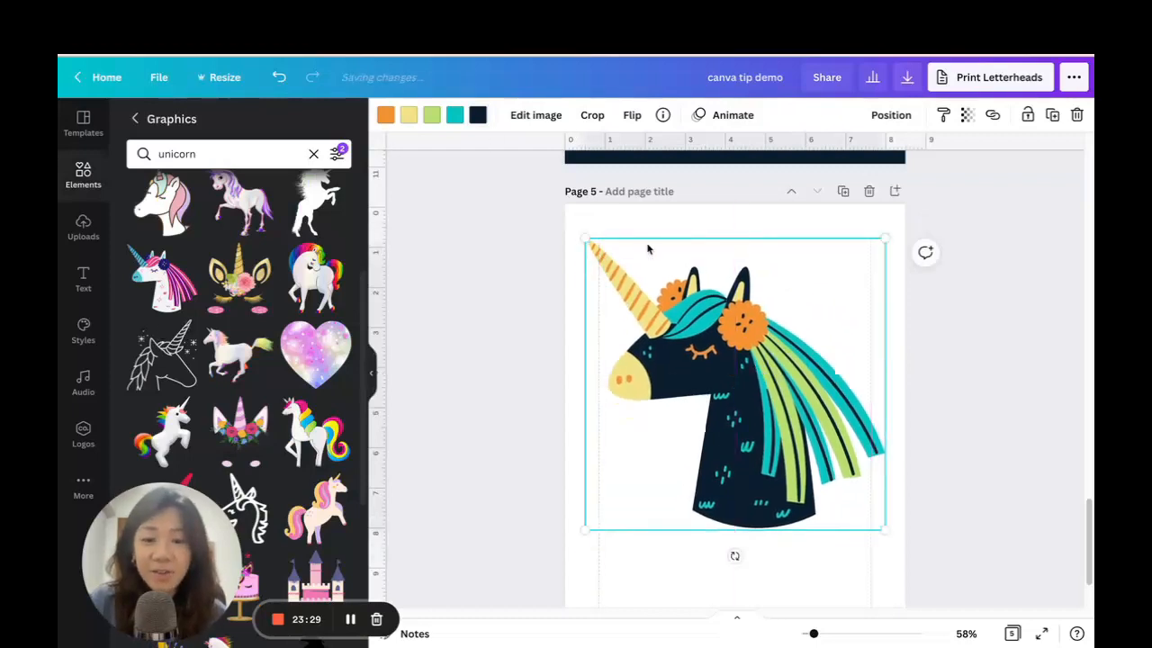
left_click_drag(585, 238, 704, 357)
left_click_drag(781, 428, 672, 294)
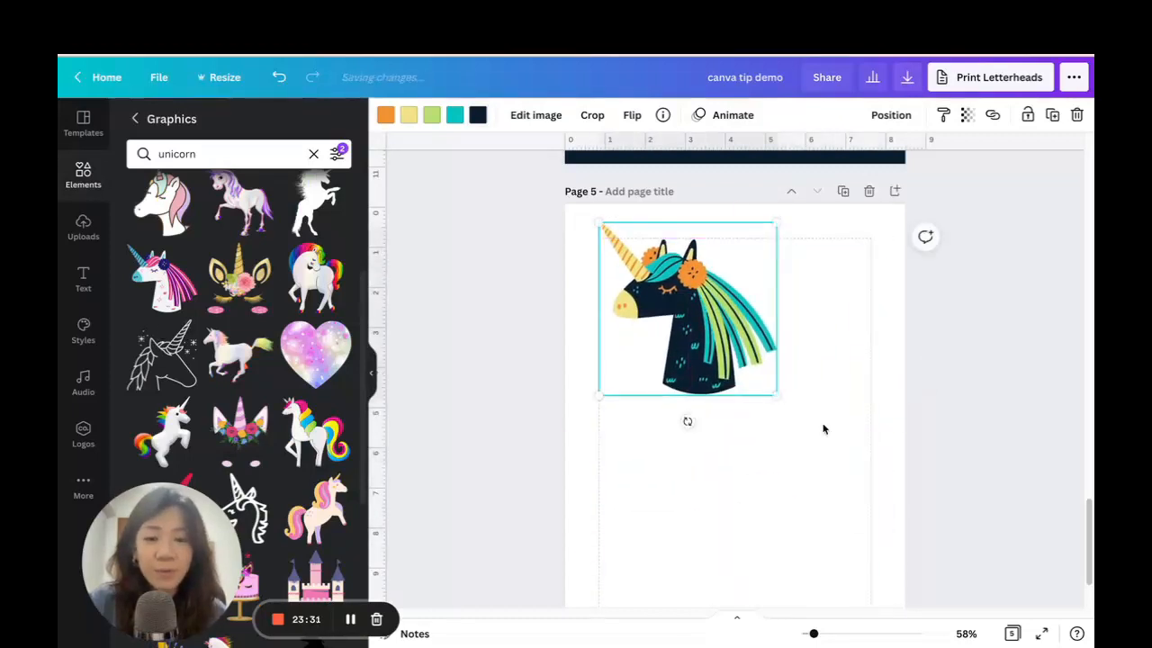
left_click_drag(770, 387, 834, 451)
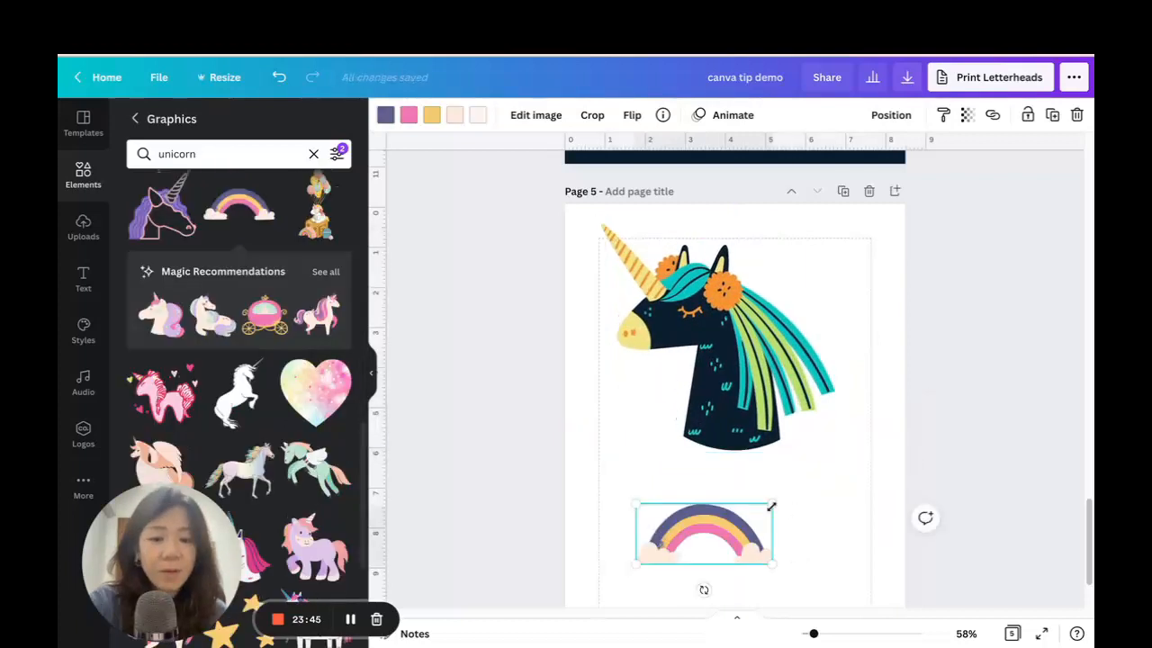
- Enlarge the rainbow below the unicorn head to about 5.7 inches wide and recolour its purple outer band
left_click_drag(766, 502, 862, 464)
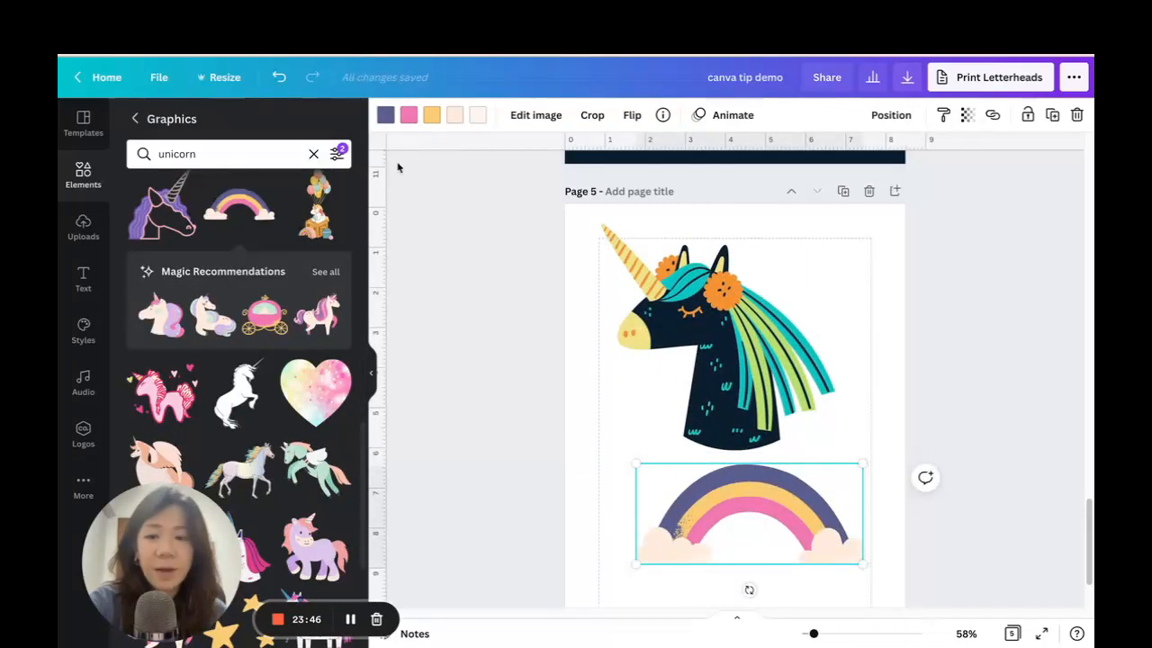
left_click(384, 115)
left_click(295, 373)
left_click(257, 371)
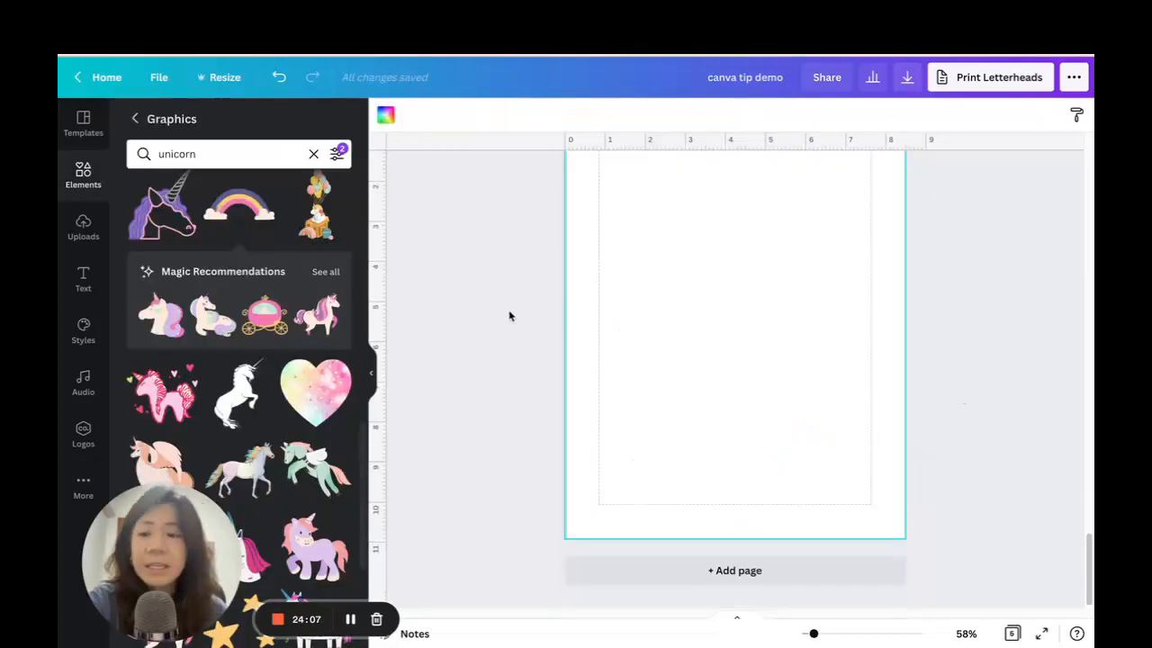
- Leave the unicorn graphics results and search all elements for "rainbow"
left_click(138, 121)
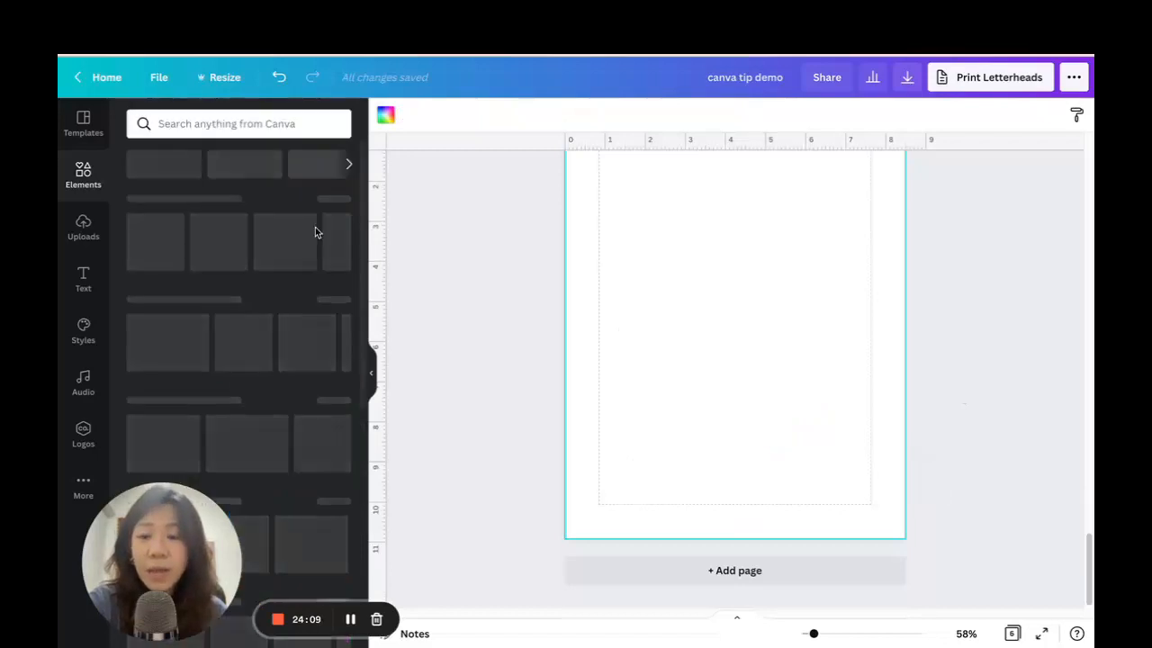
scroll(629, 302, "up", 1)
scroll(629, 301, "down", 1)
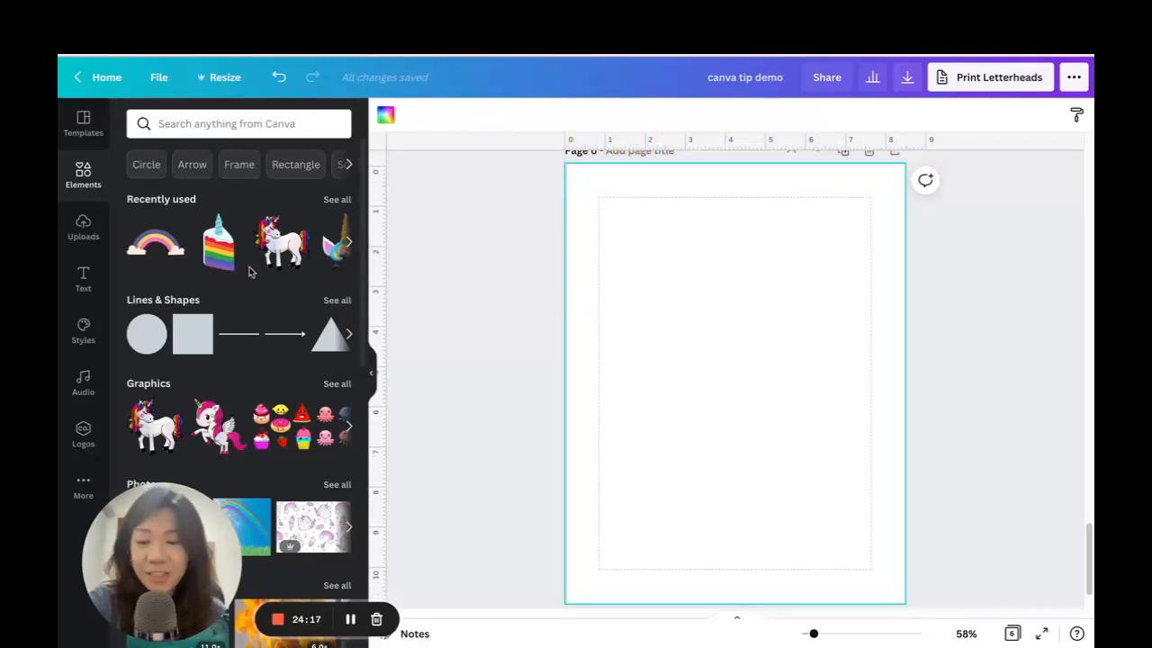
left_click(197, 126)
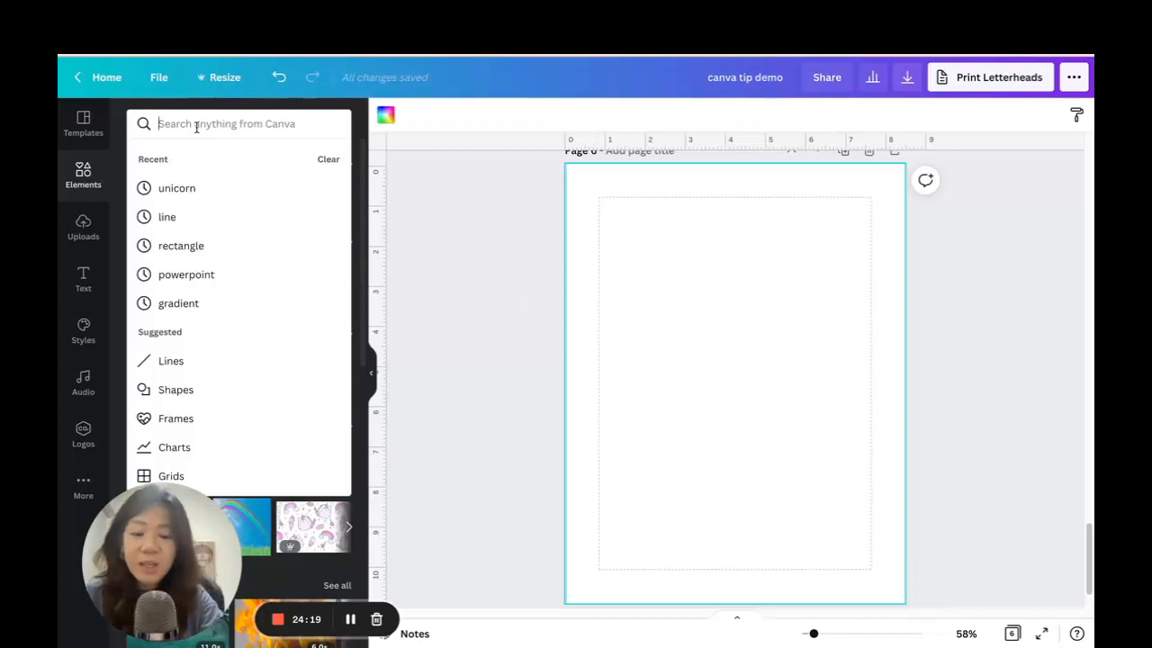
type("rainbow")
key("Return")
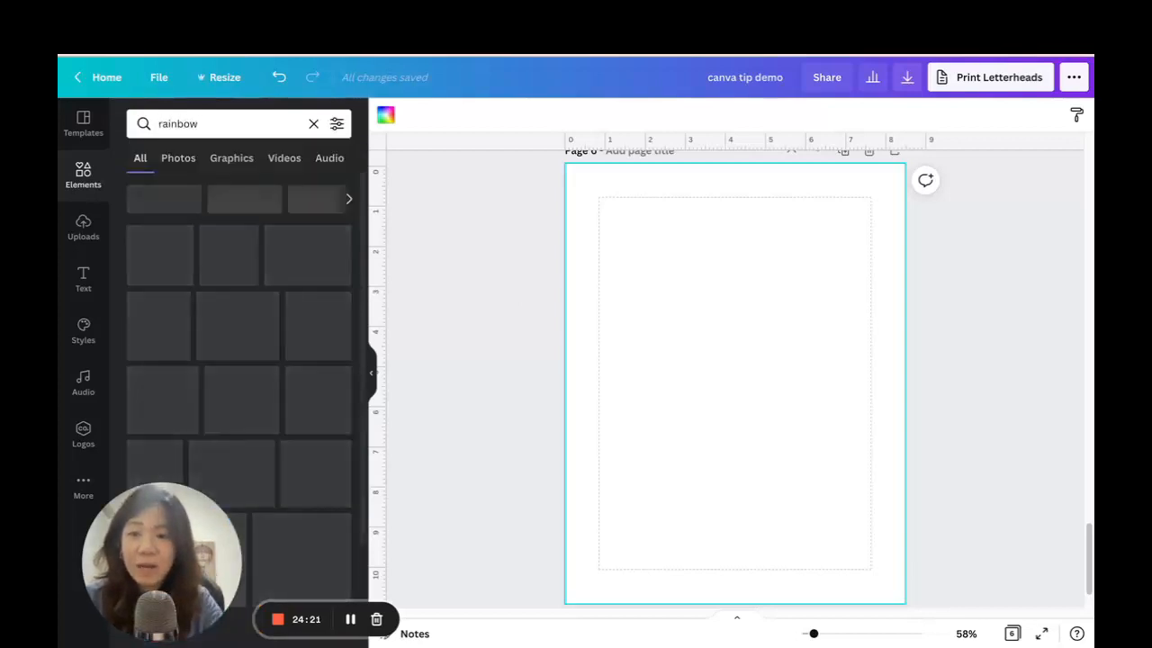
- Filter the rainbow search results to animated elements only
left_click(336, 124)
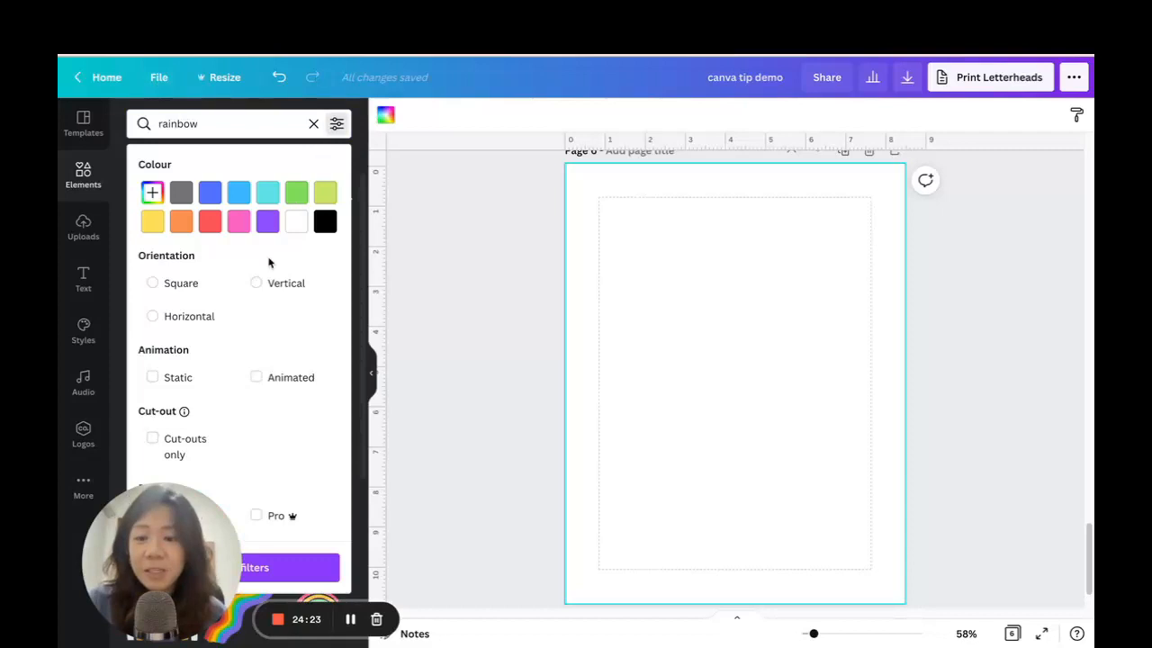
left_click(273, 378)
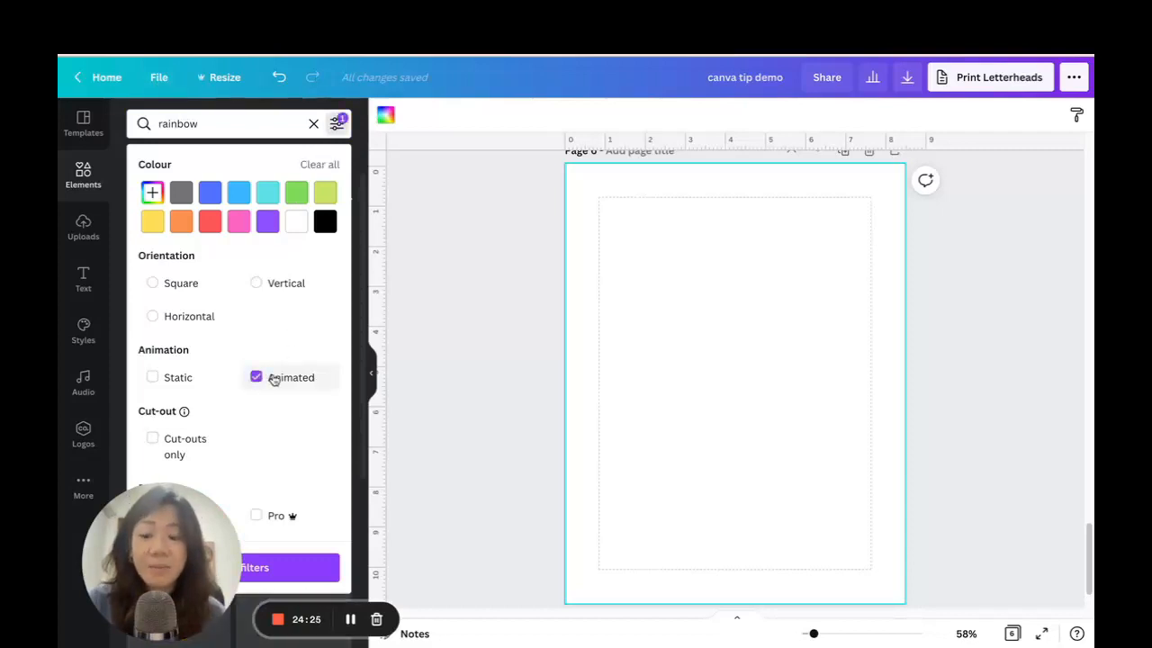
left_click(283, 568)
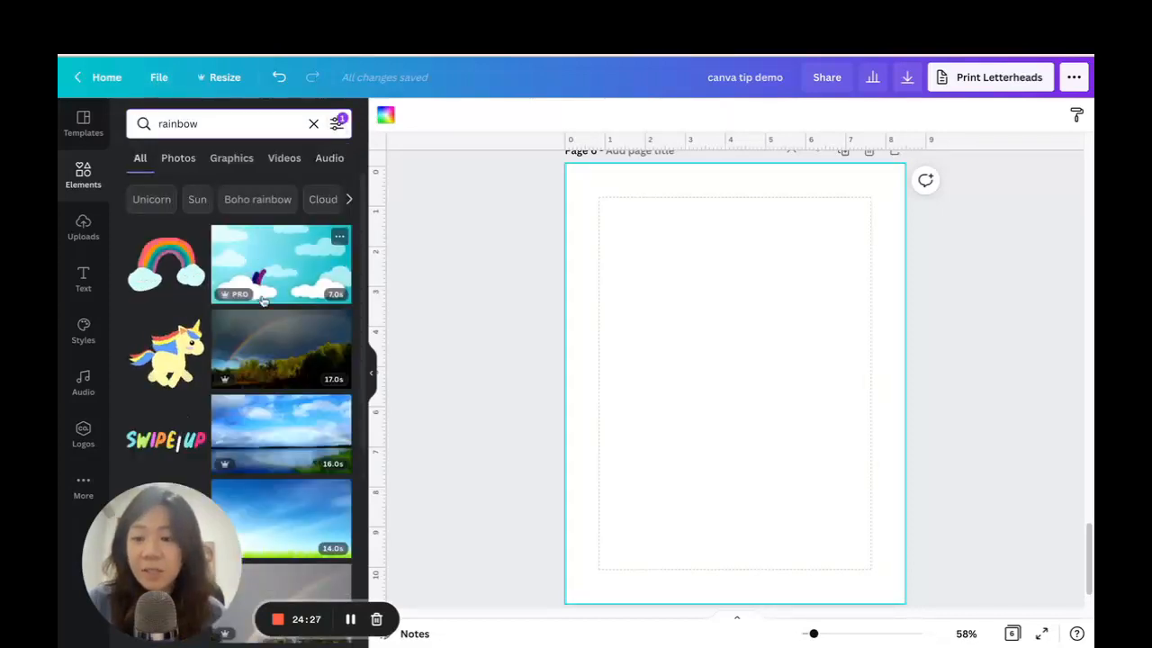
- Add the animated rainbow with two clouds to page 6, enlarge it to about 7.8 inches wide and place it in the upper half
left_click(141, 260)
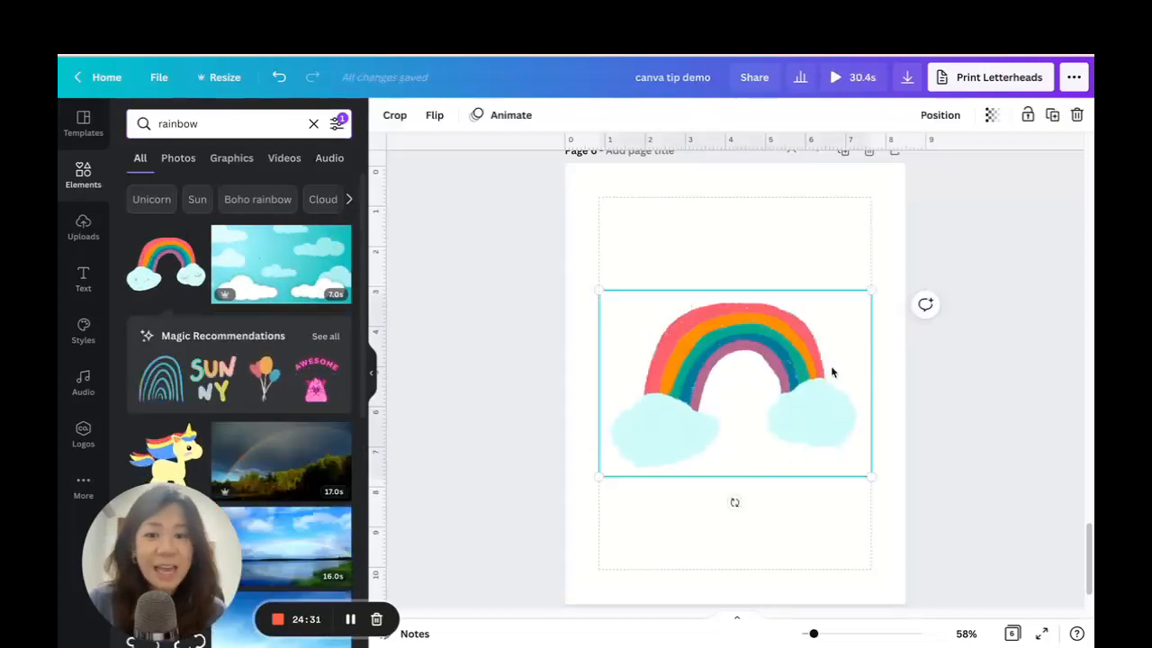
left_click_drag(869, 289, 890, 279)
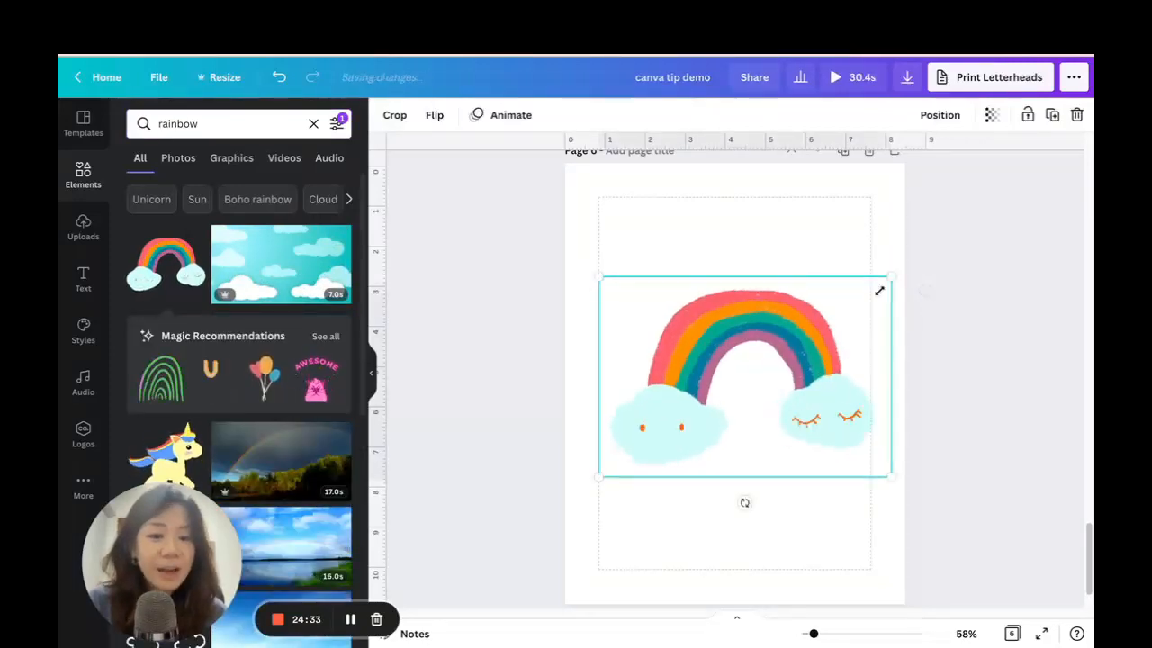
left_click_drag(600, 475, 578, 486)
left_click_drag(789, 332, 790, 273)
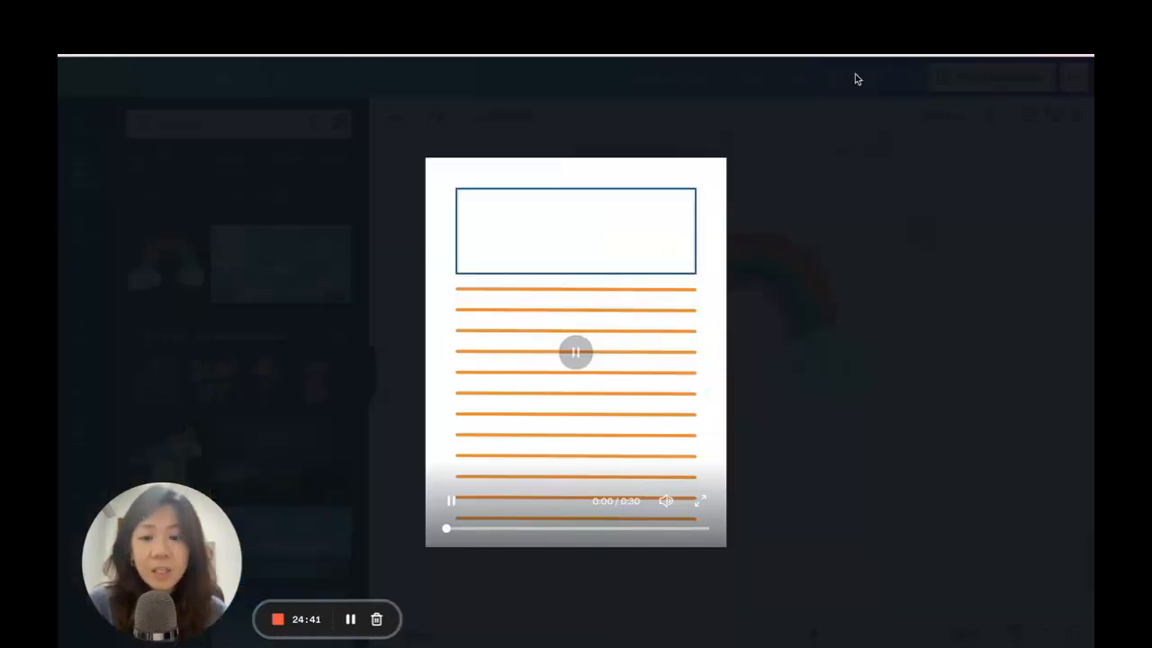
- Preview the document as a video and skip ahead through its pages to the animated rainbow
left_click(851, 79)
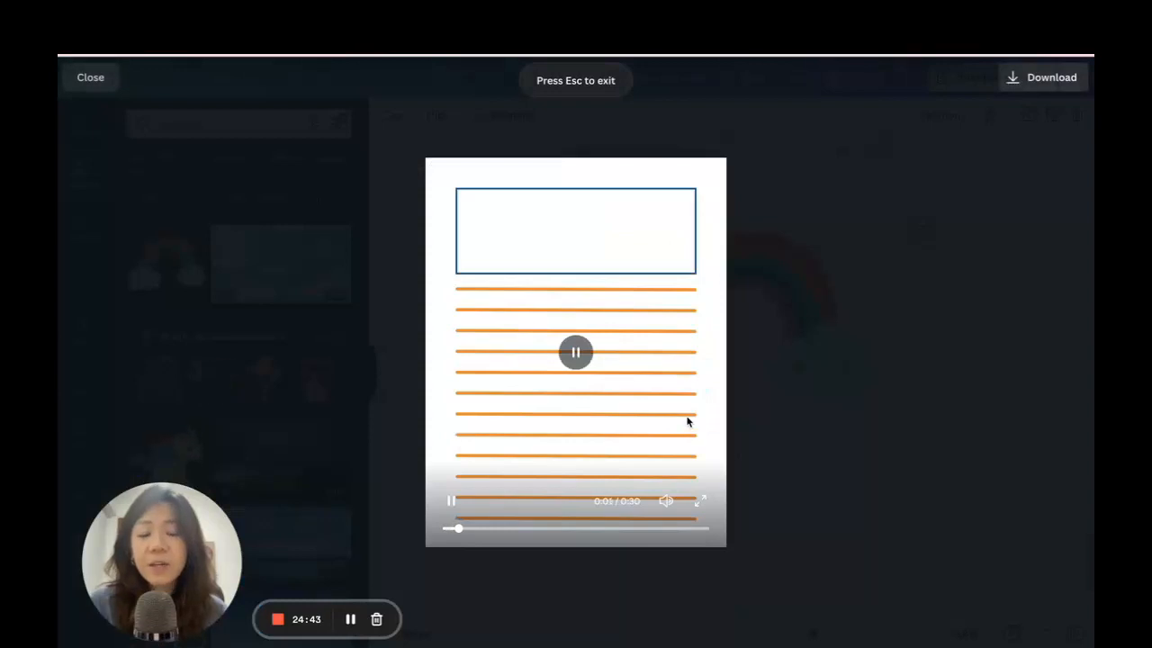
left_click(551, 530)
left_click(609, 530)
left_click(638, 530)
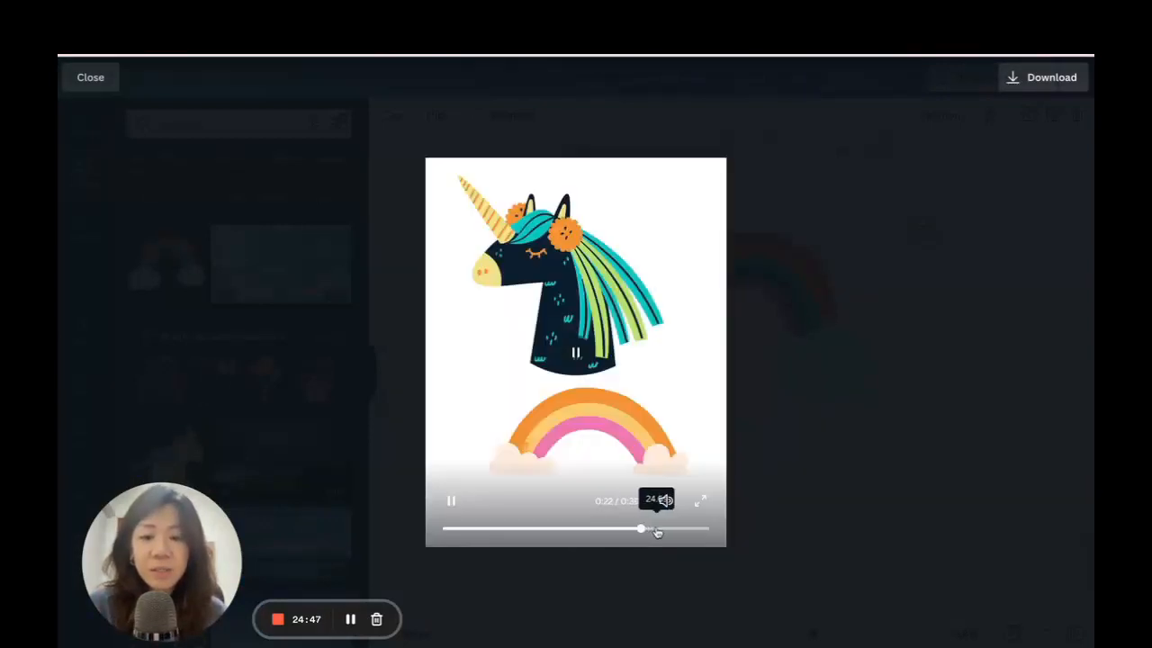
left_click(658, 530)
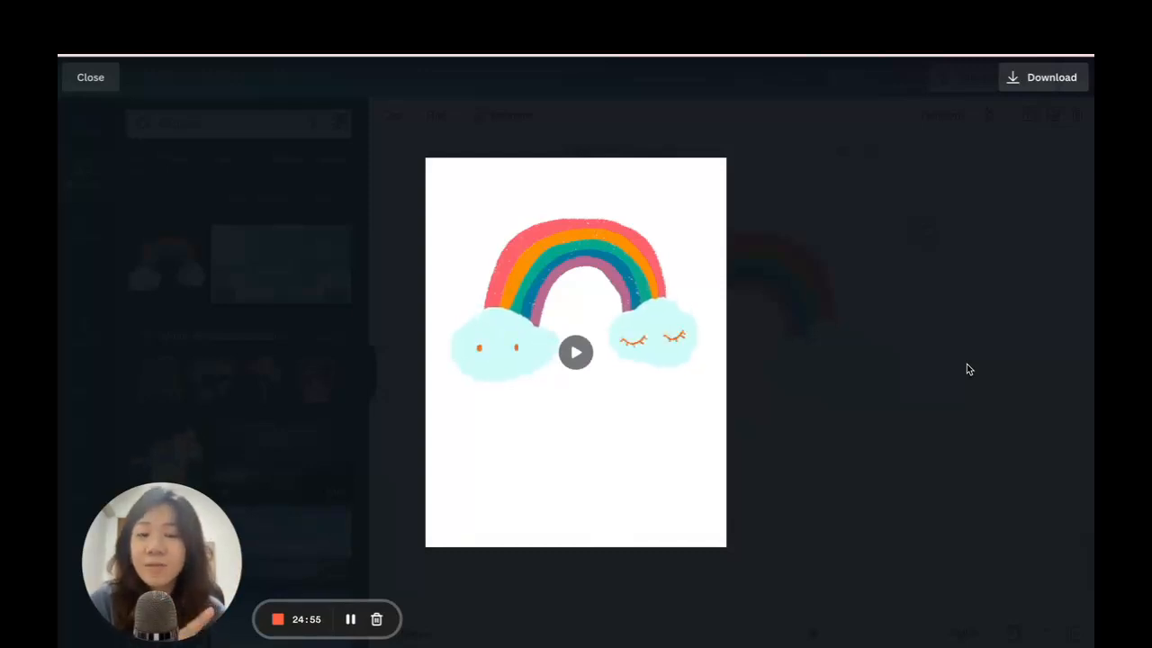
- Move the animated rainbow to the lower half of page 6, centred horizontally, and deselect it
mouse_move(476, 286)
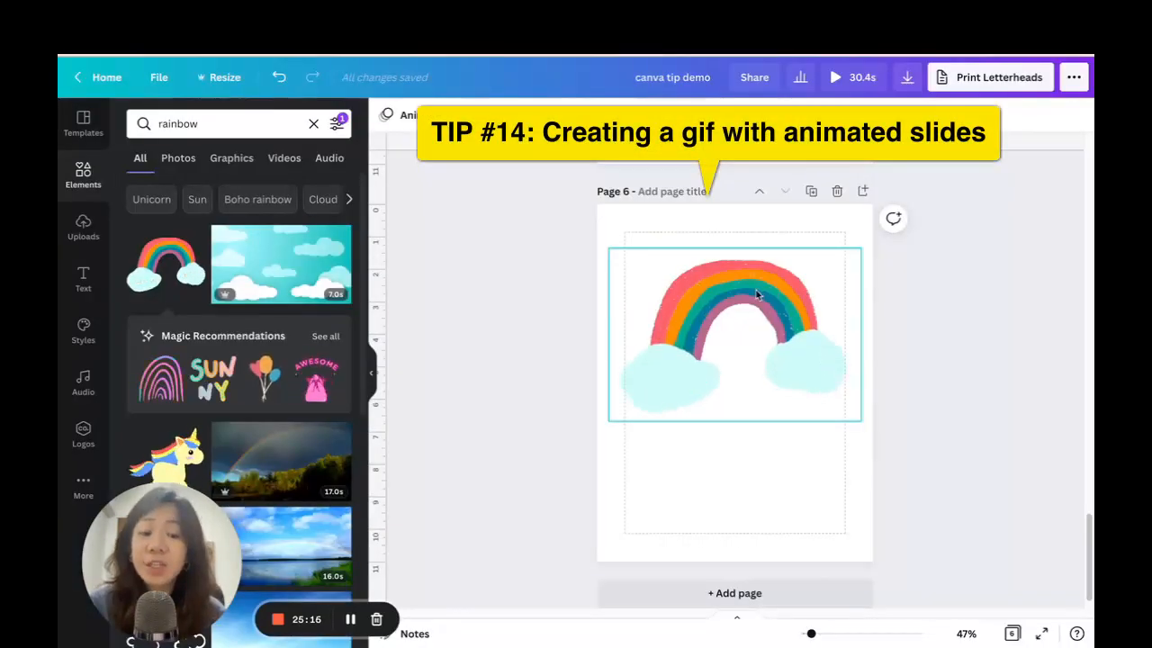
left_click_drag(756, 293, 759, 414)
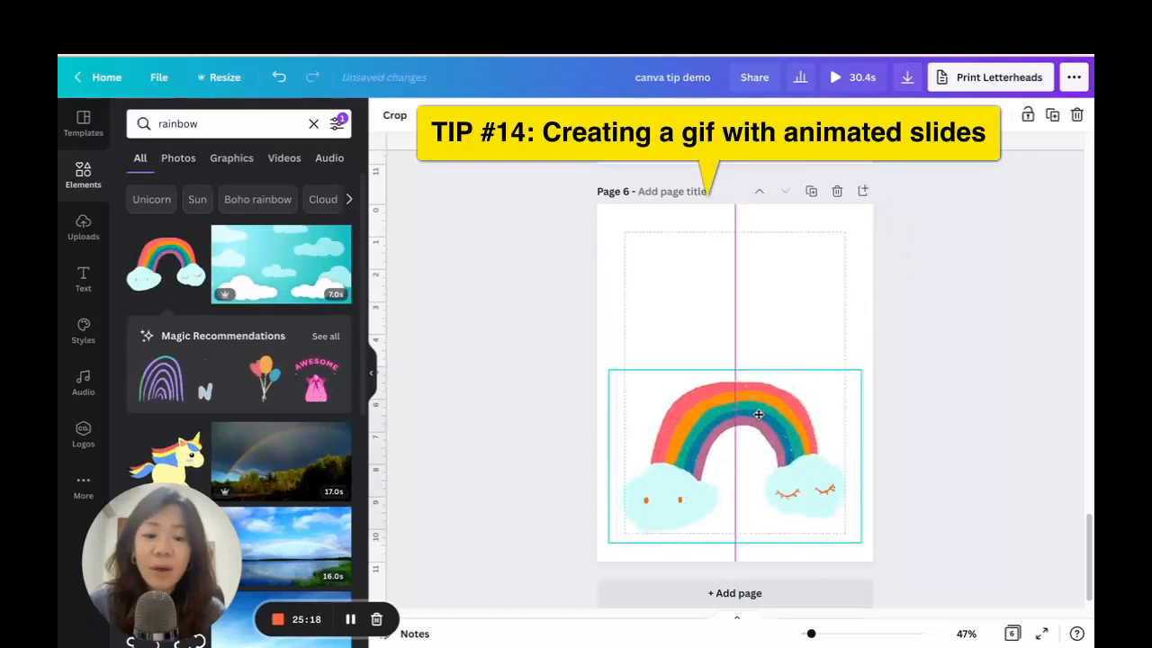
left_click(653, 216)
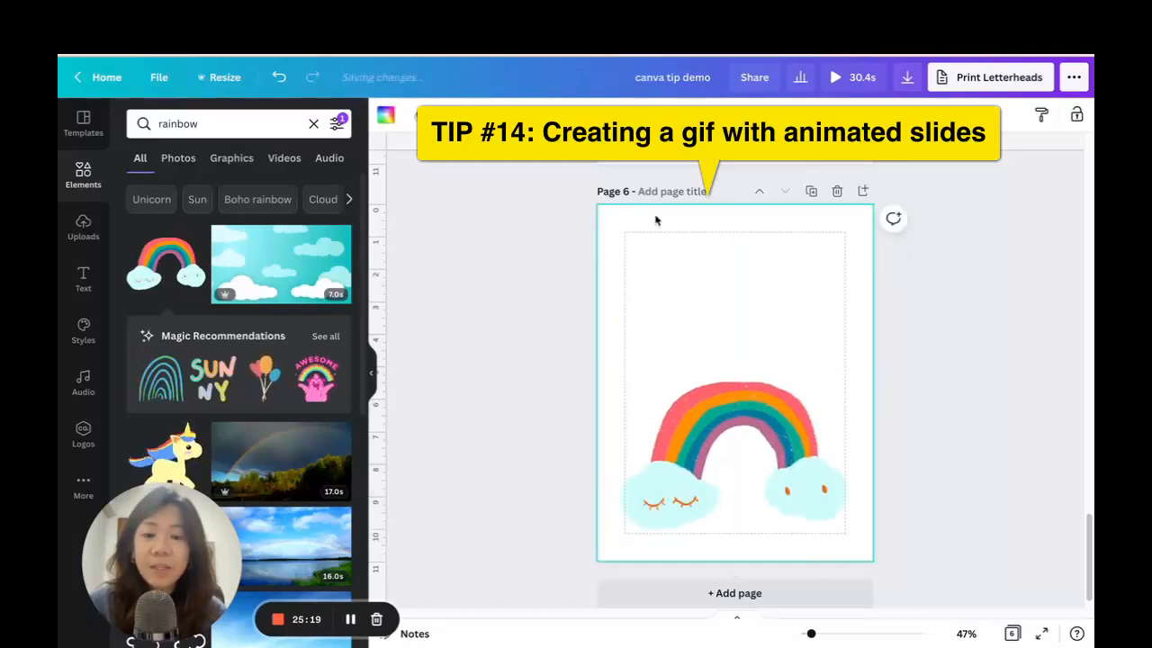
- Set the background of page 6 to a custom light blue, #CFF2FF
left_click(386, 114)
left_click(147, 189)
left_click_drag(204, 320, 242, 313)
left_click_drag(162, 234, 174, 227)
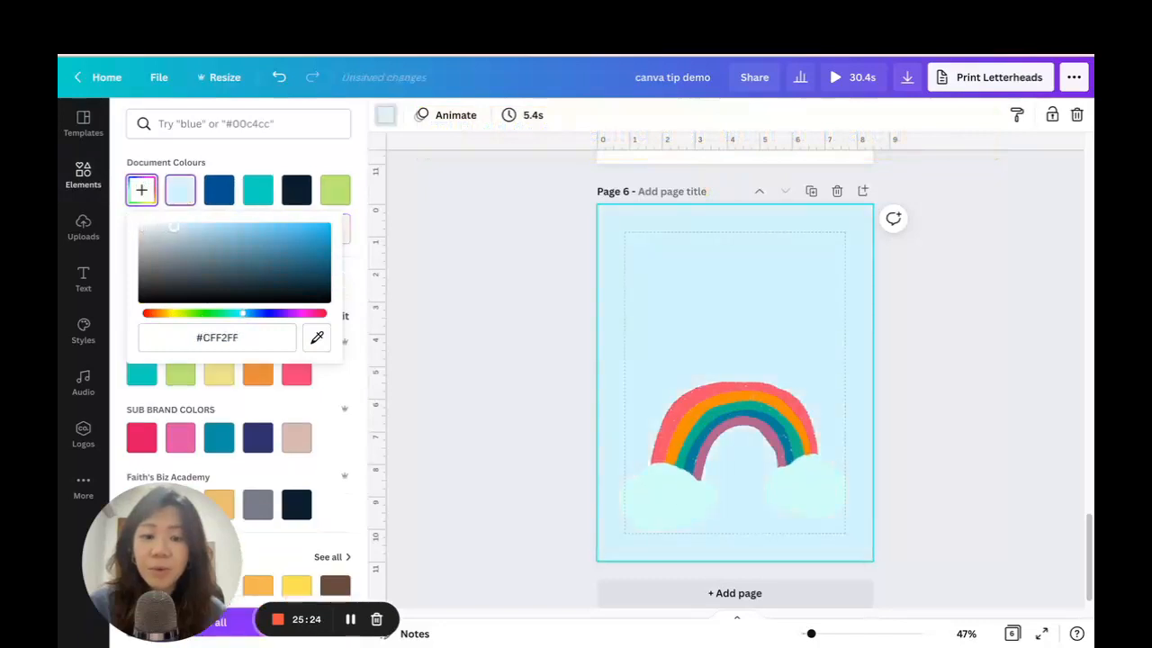
left_click(950, 339)
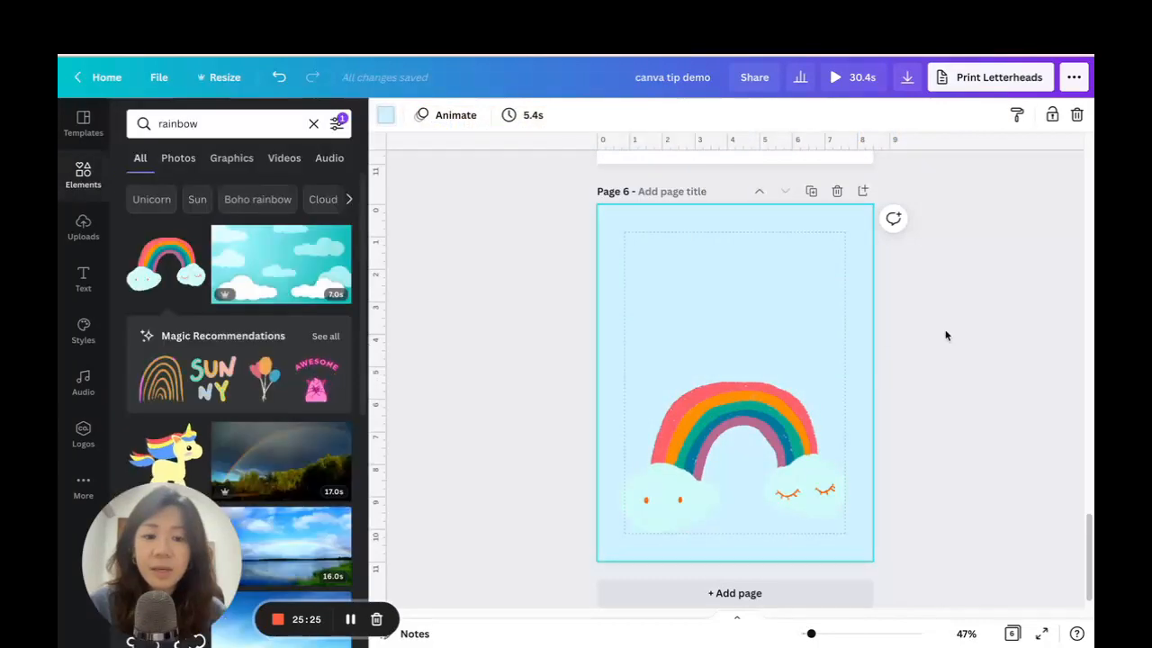
- Tilt the rainbow graphic slightly and reposition it in the lower half of page 6
left_click(738, 429)
left_click_drag(746, 560, 748, 560)
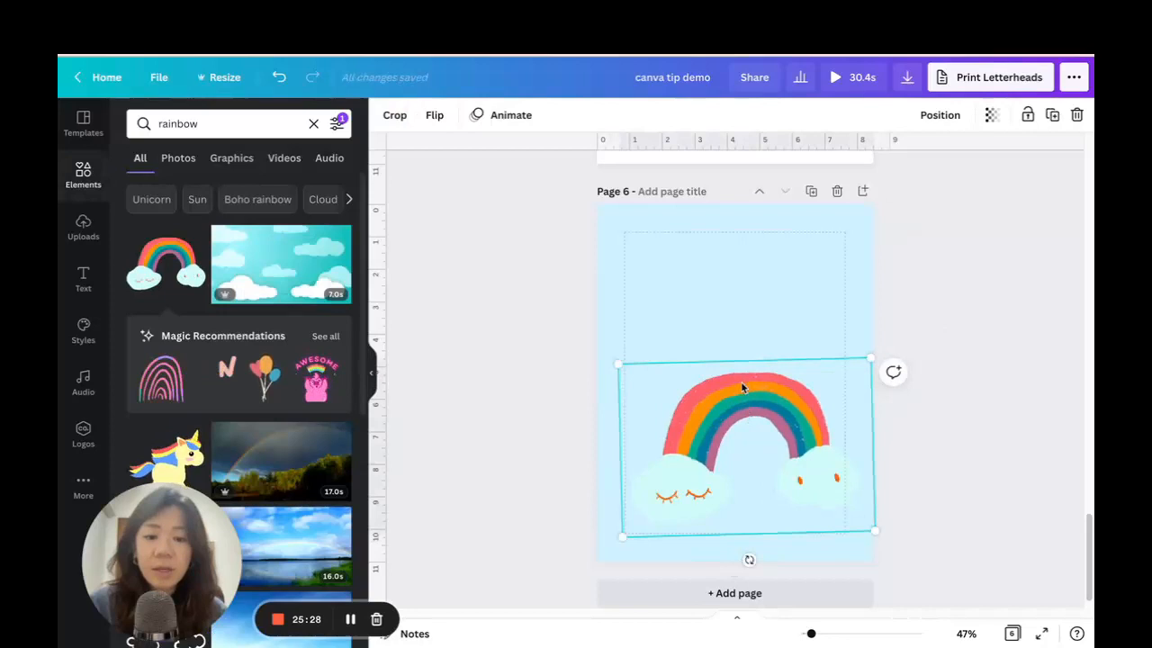
left_click_drag(743, 388, 737, 392)
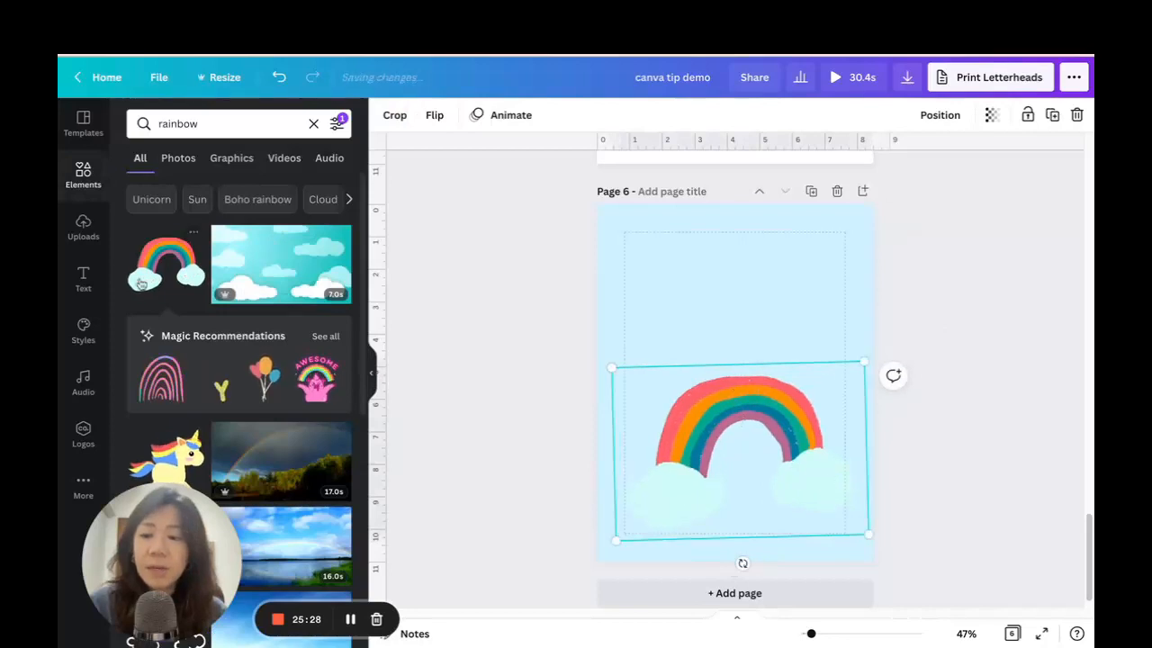
- Add the "FEELIN' CUTE" font combination to page 6 and place it above the rainbow
left_click(78, 281)
scroll(140, 280, "down", 3)
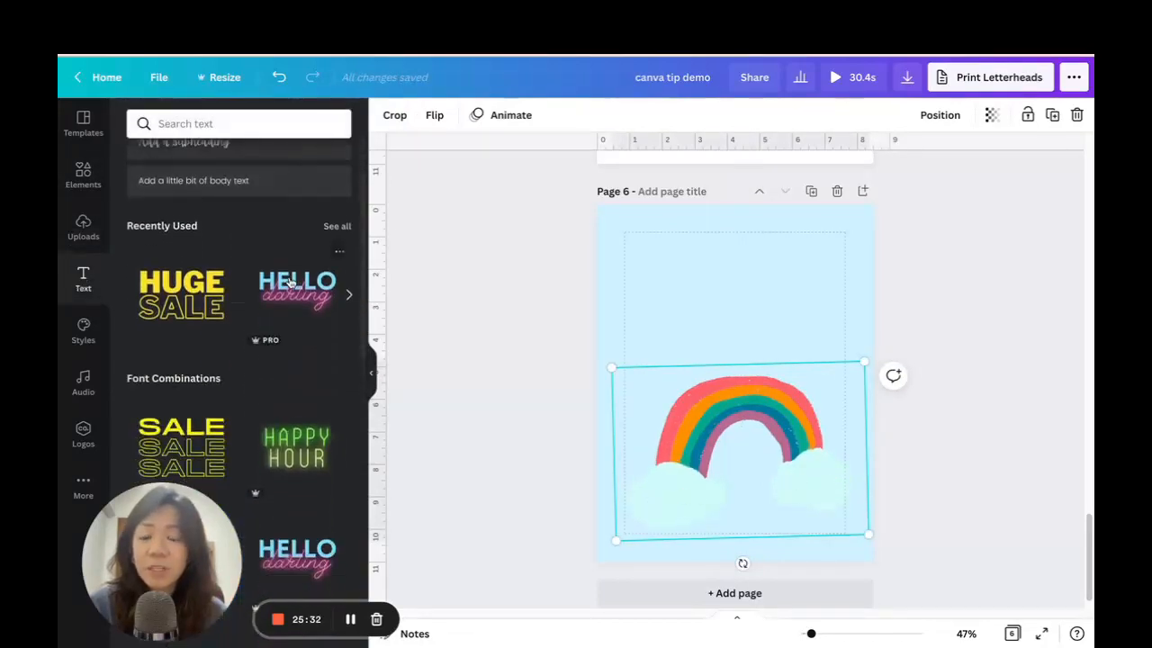
scroll(239, 324, "down", 3)
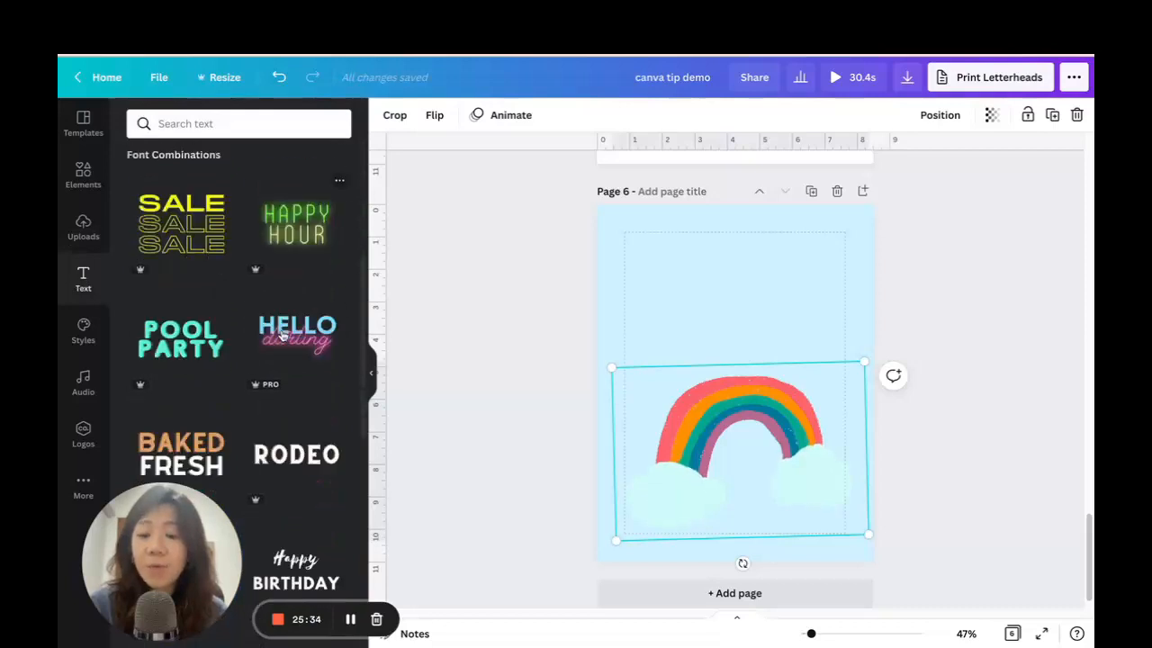
scroll(225, 315, "down", 2)
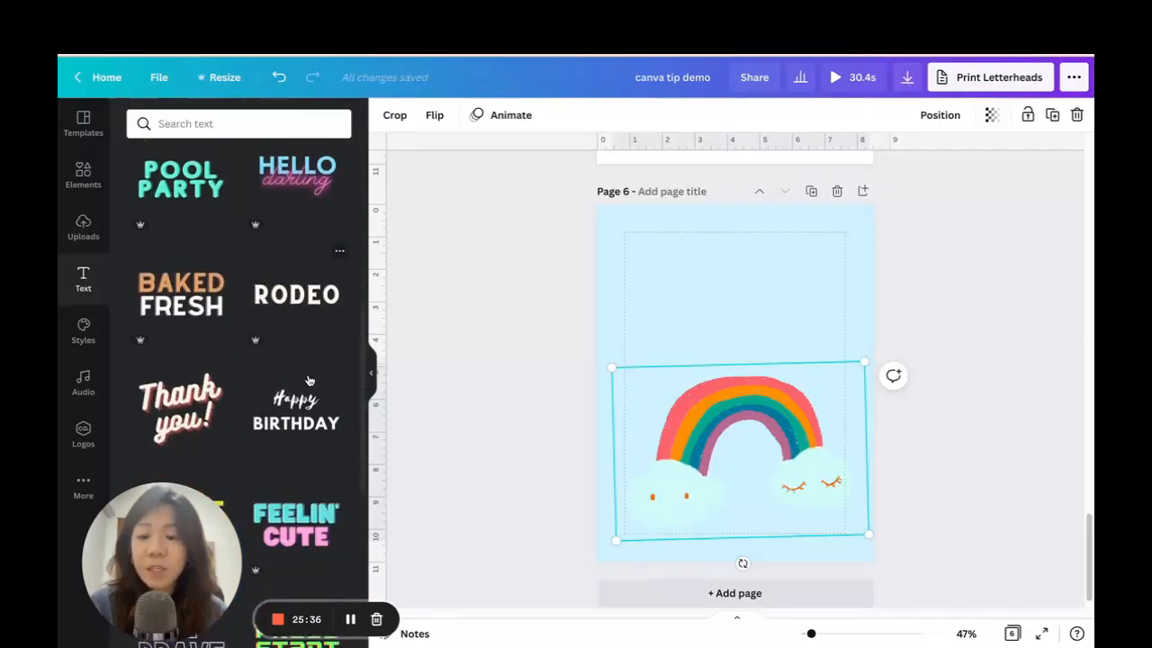
scroll(225, 345, "down", 2)
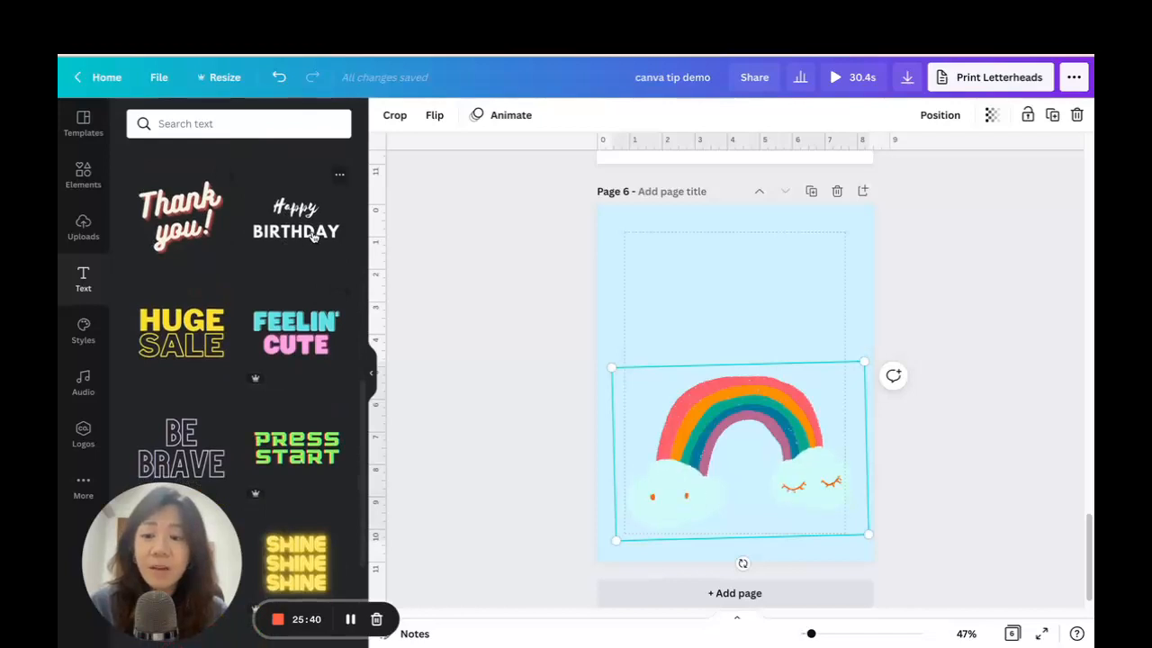
scroll(296, 360, "down", 1)
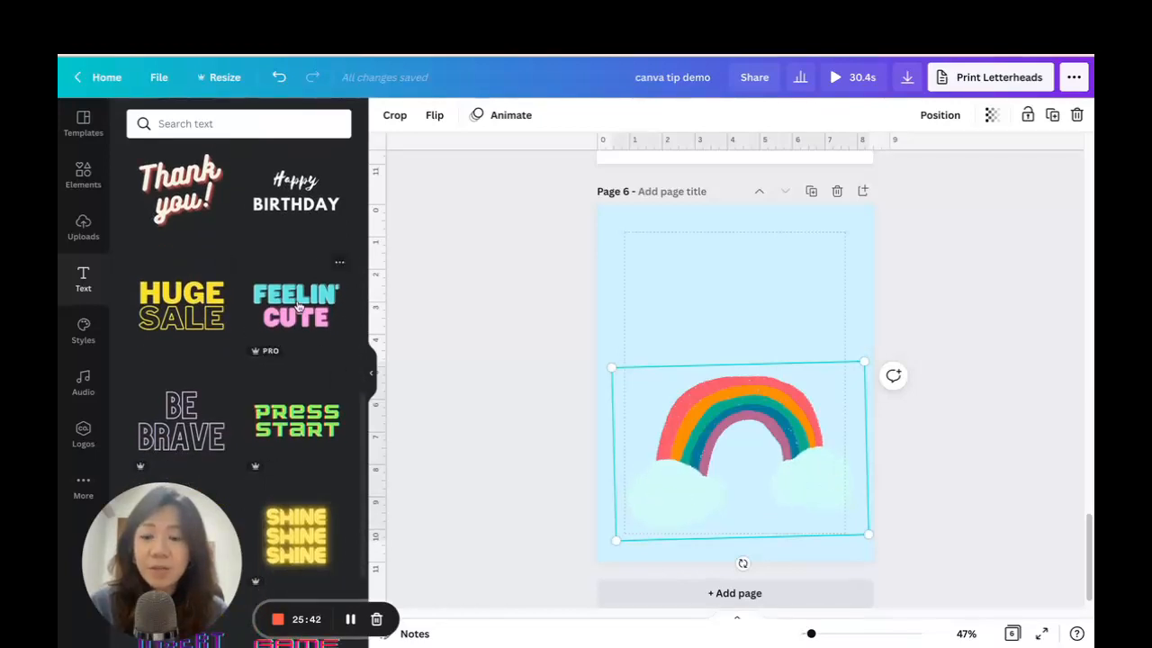
left_click_drag(726, 360, 726, 262)
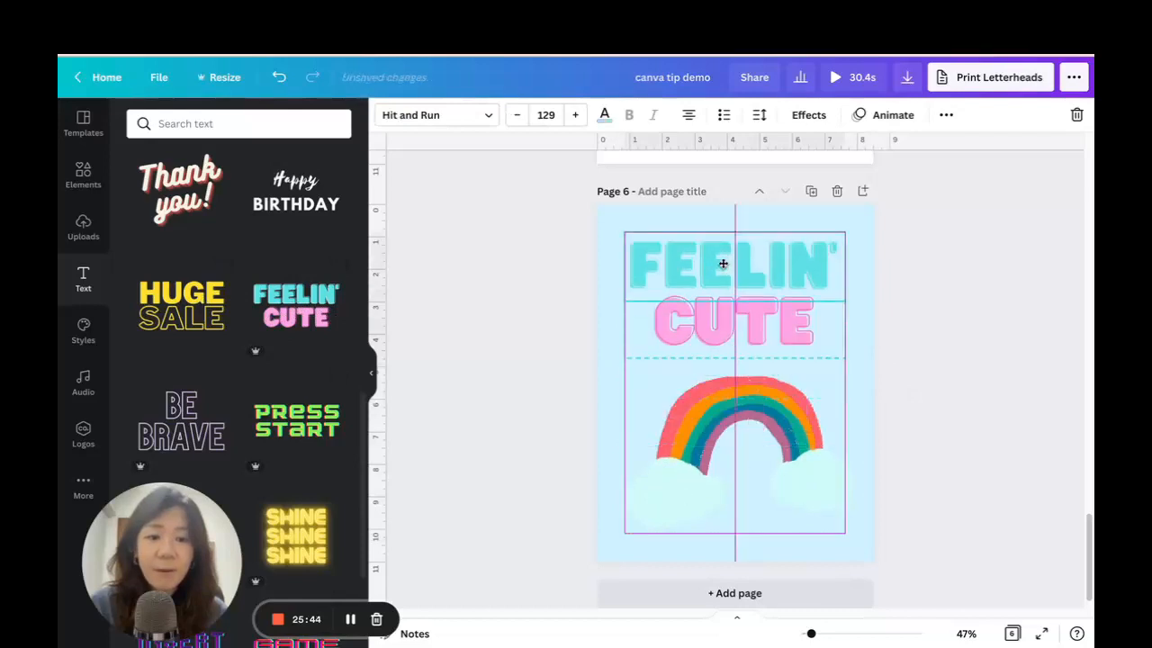
- Ungroup the "FEELIN' CUTE" text into separate words
left_click(949, 117)
left_click(719, 150)
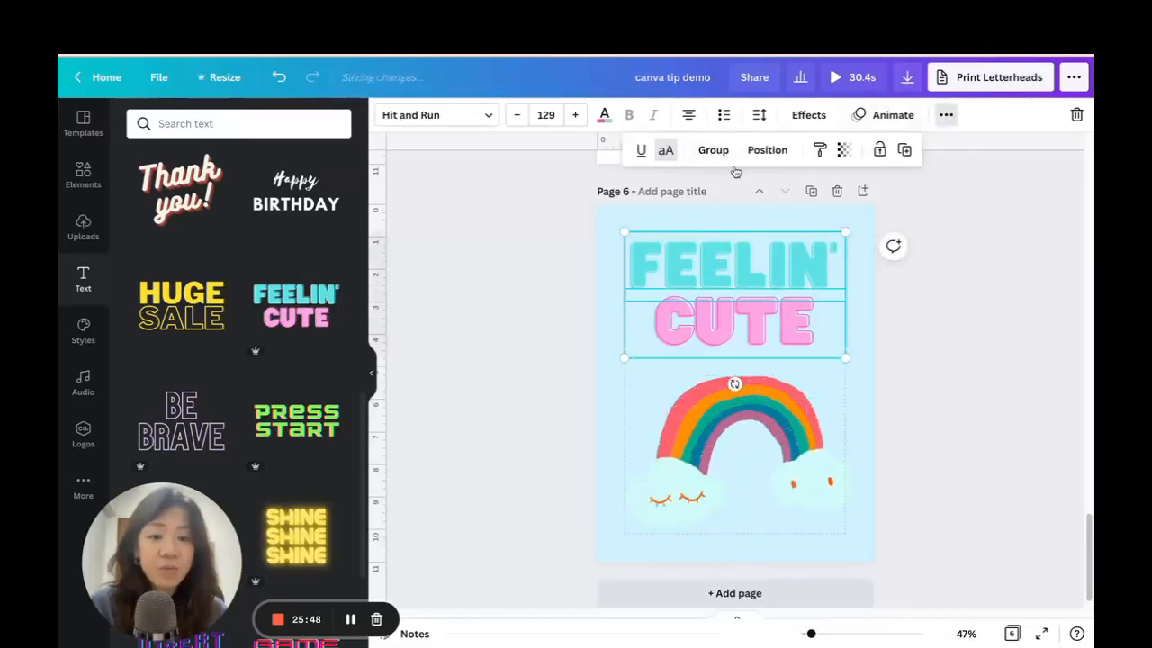
left_click_drag(746, 321, 824, 259)
left_click(891, 272)
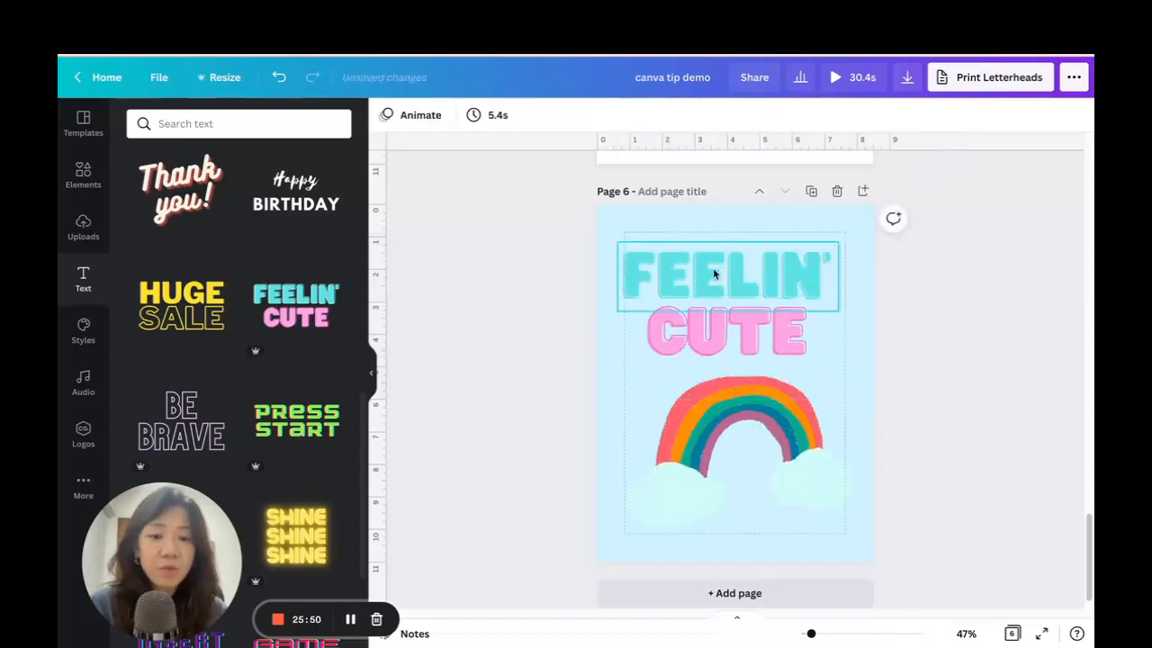
- Reposition the words FEELIN' and CUTE above the rainbow, tilting FEELIN' upward and CUTE downward to the right
left_click_drag(712, 272, 724, 242)
left_click_drag(766, 336, 779, 364)
left_click_drag(747, 248, 747, 275)
left_click_drag(765, 351, 758, 324)
left_click(761, 265)
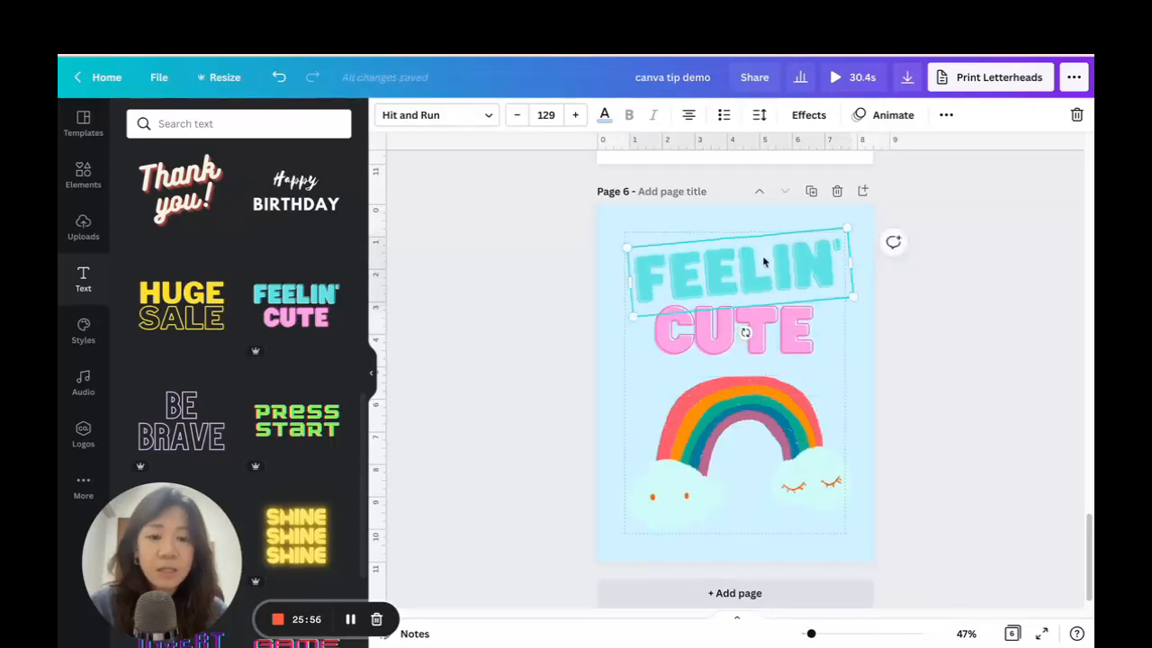
left_click(772, 329)
left_click_drag(734, 393, 727, 396)
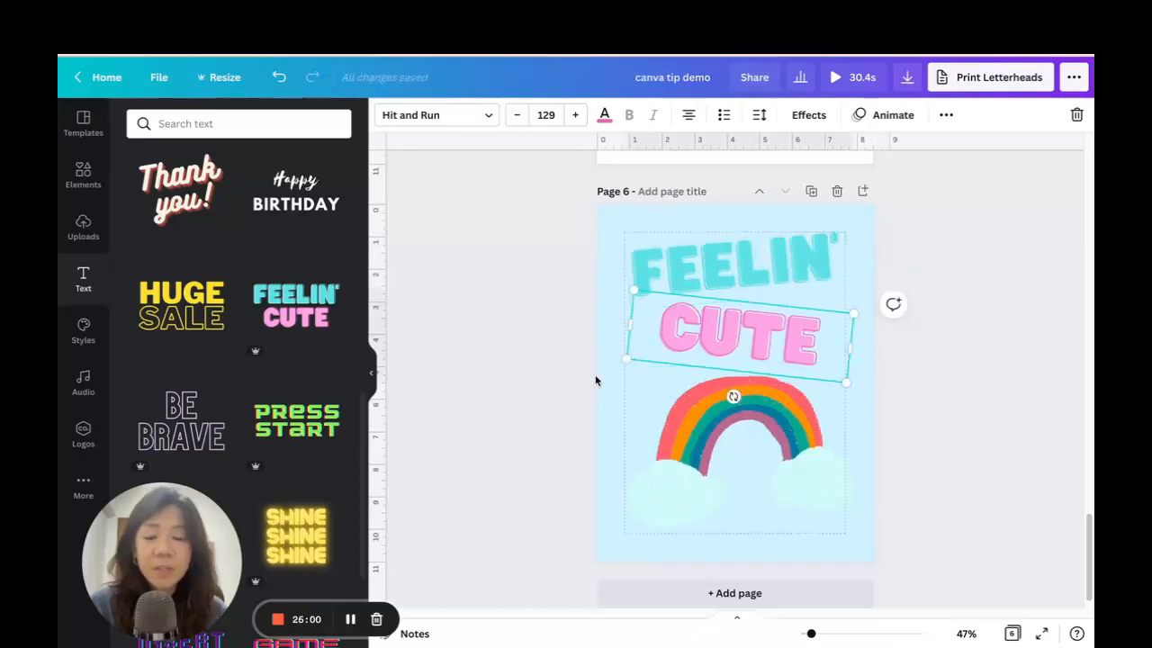
- Search the elements for "sparkle" and add the animated graphic of coloured stars to the page
left_click(83, 175)
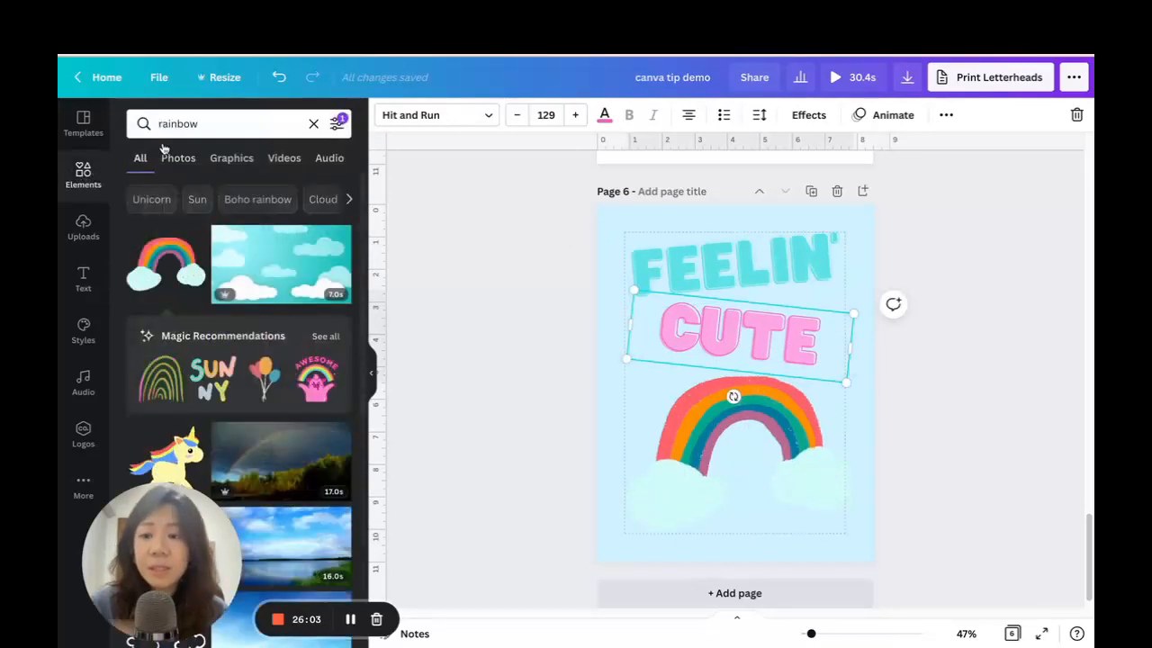
left_click(211, 124)
type("sparkle")
key("Return")
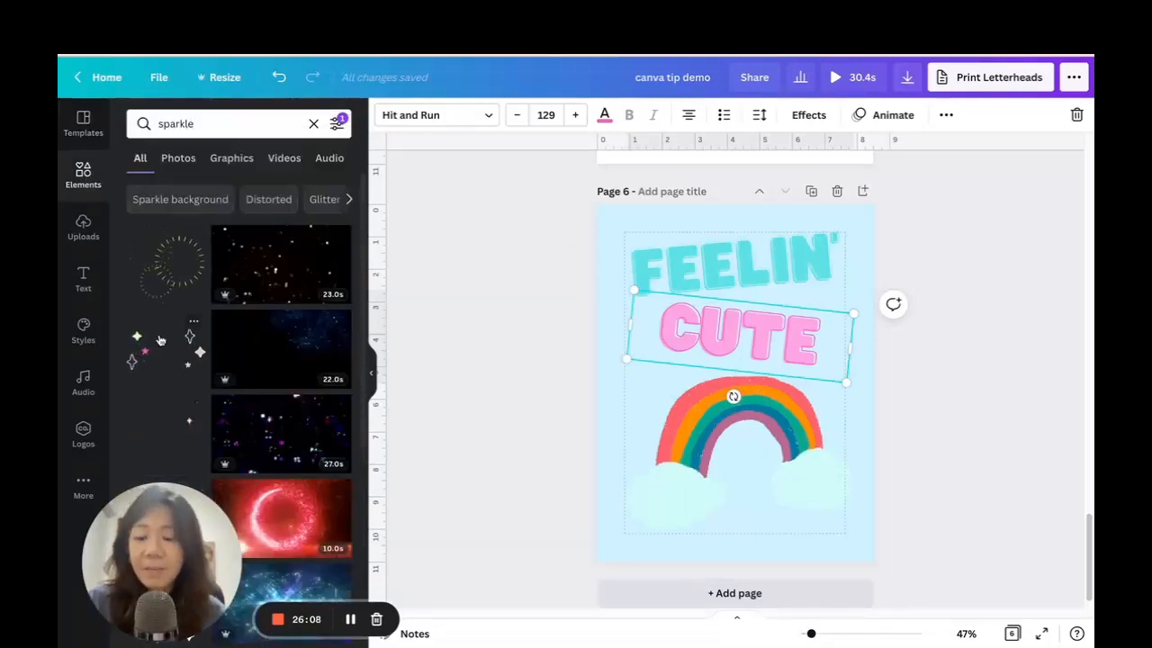
left_click(155, 353)
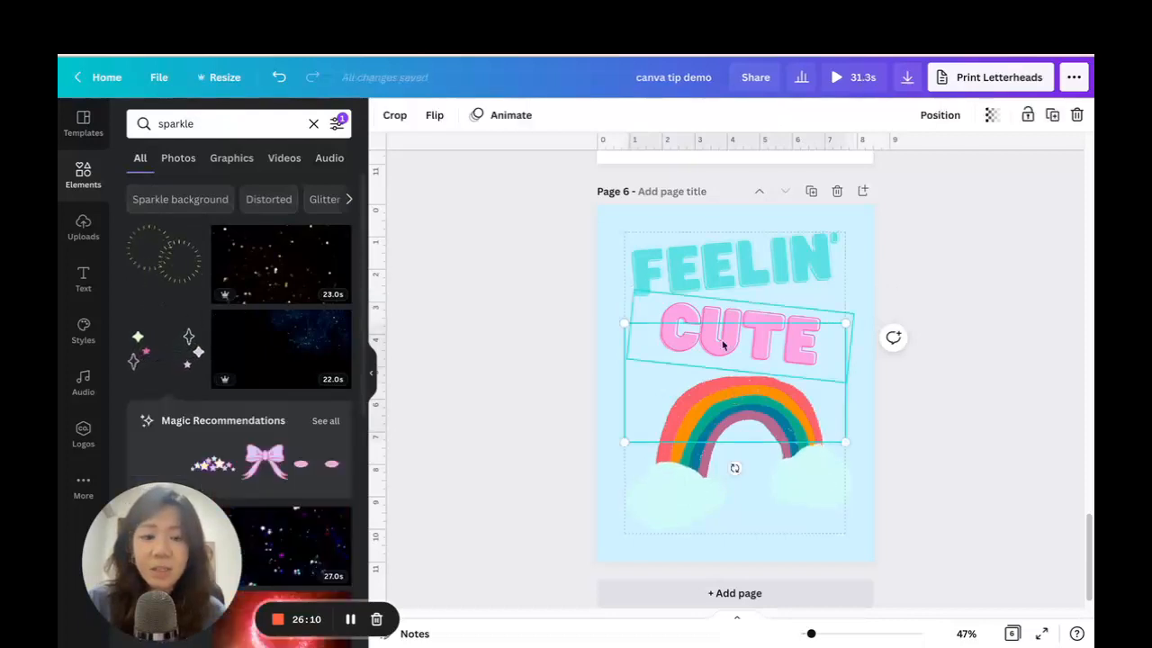
- Move the sparkle graphic to the page's upper left corner and send it behind the text
left_click_drag(733, 468, 635, 278)
left_click(943, 115)
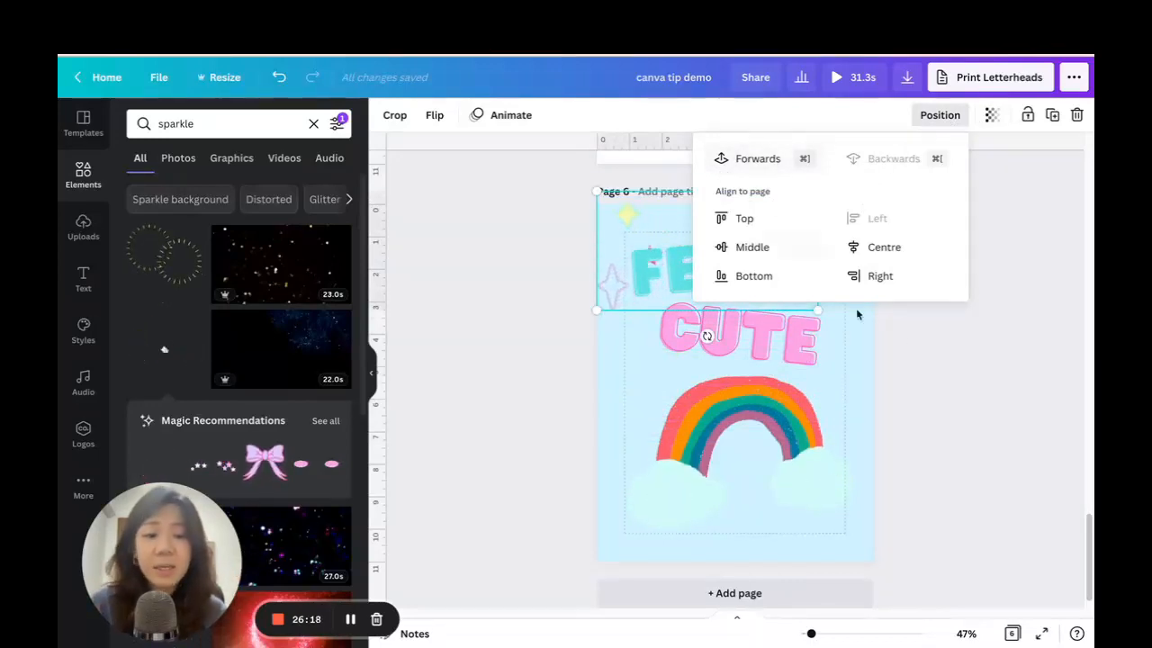
key("Escape")
- Duplicate the sparkle graphic twice, placing one copy behind the rainbow near the page's lower right corner and another across its left edge
left_click(1051, 115)
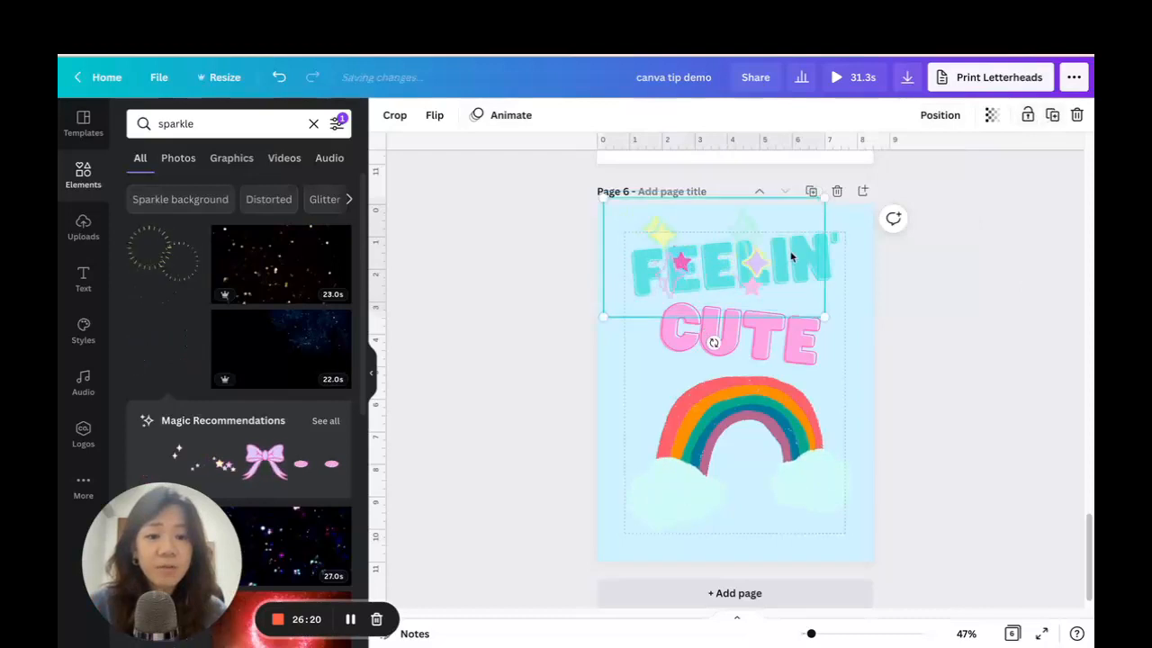
left_click_drag(792, 265, 833, 531)
left_click(939, 115)
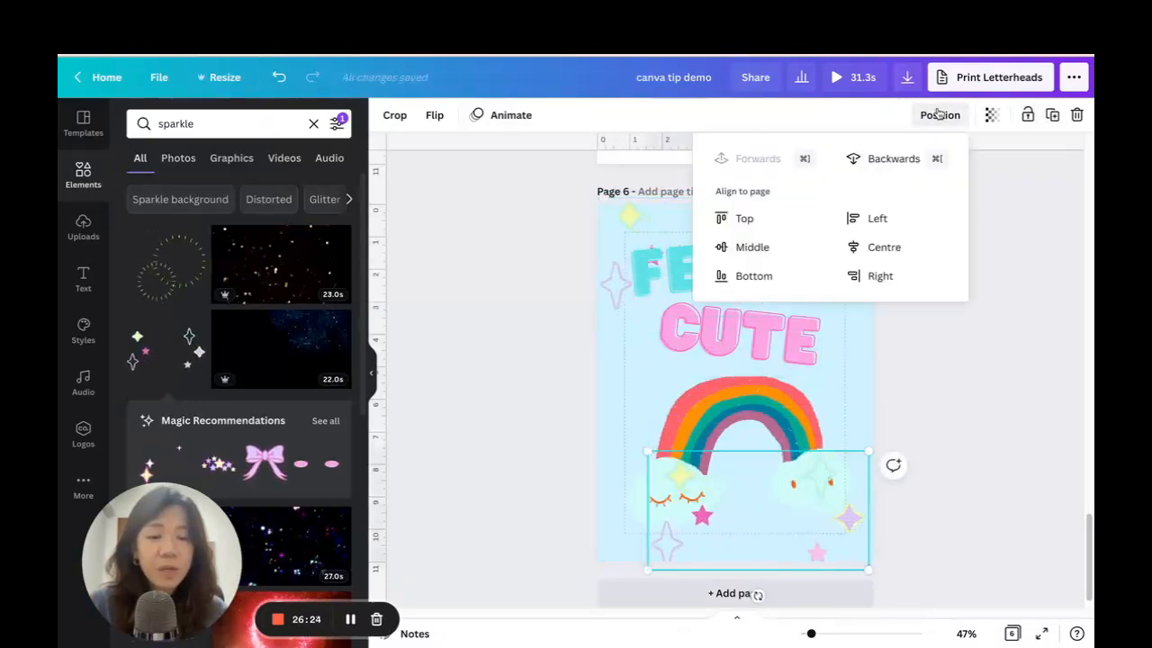
left_click(891, 159)
key("Escape")
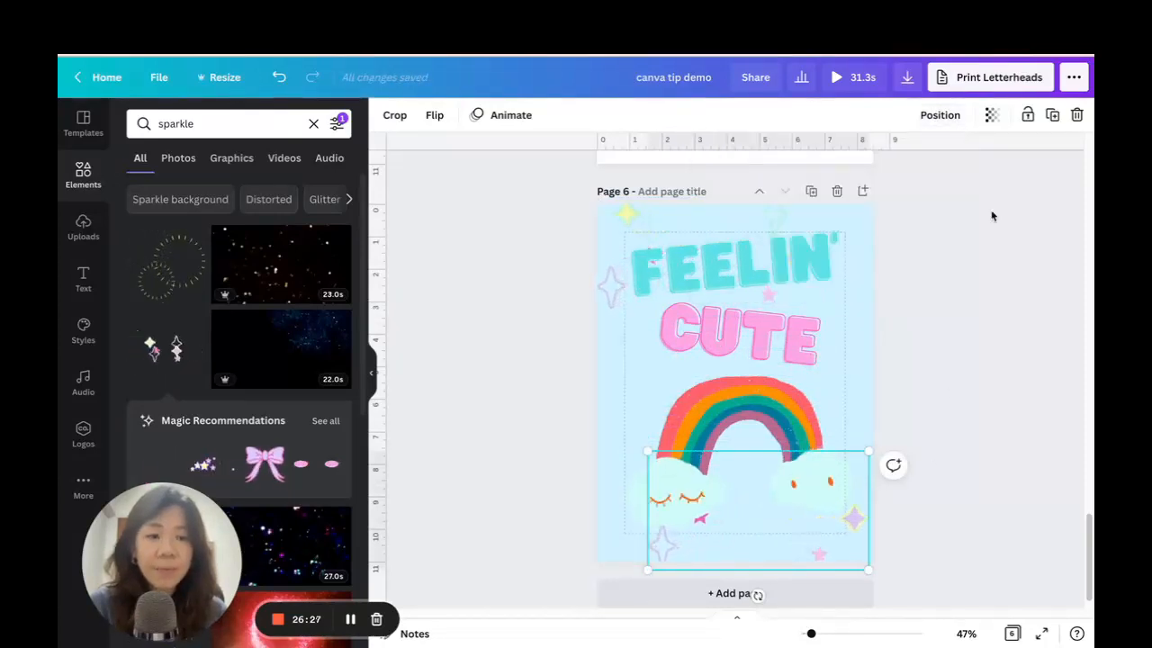
left_click(1052, 117)
left_click_drag(738, 535, 463, 389)
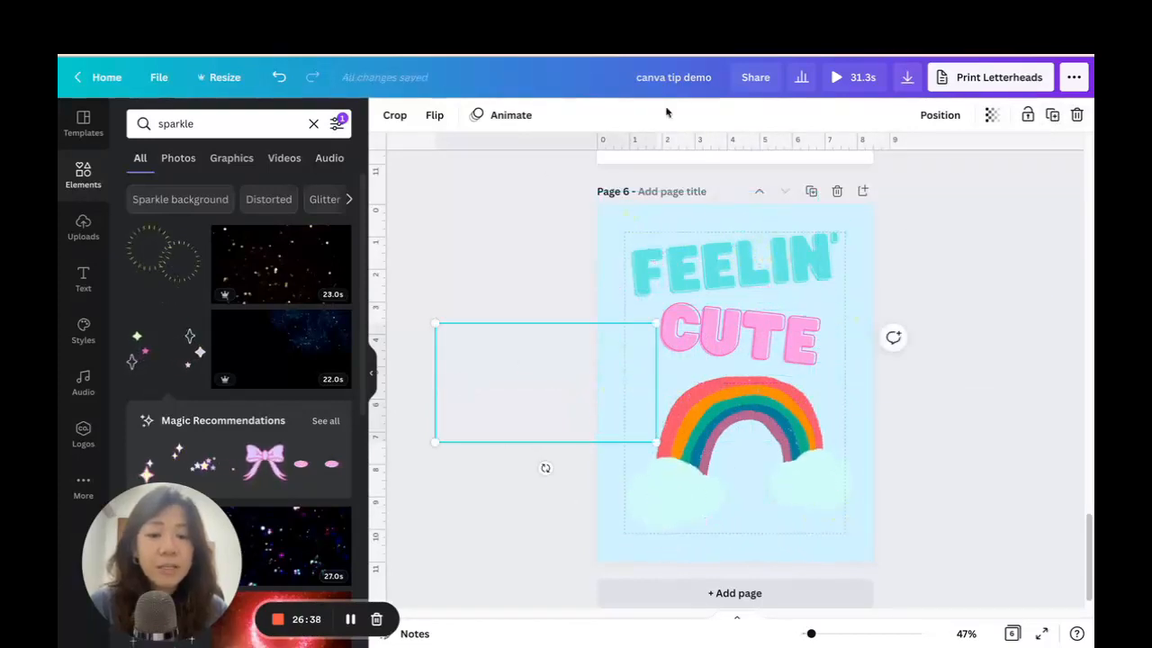
- Duplicate page 6 and delete the rainbow from the new page 7
left_click(811, 192)
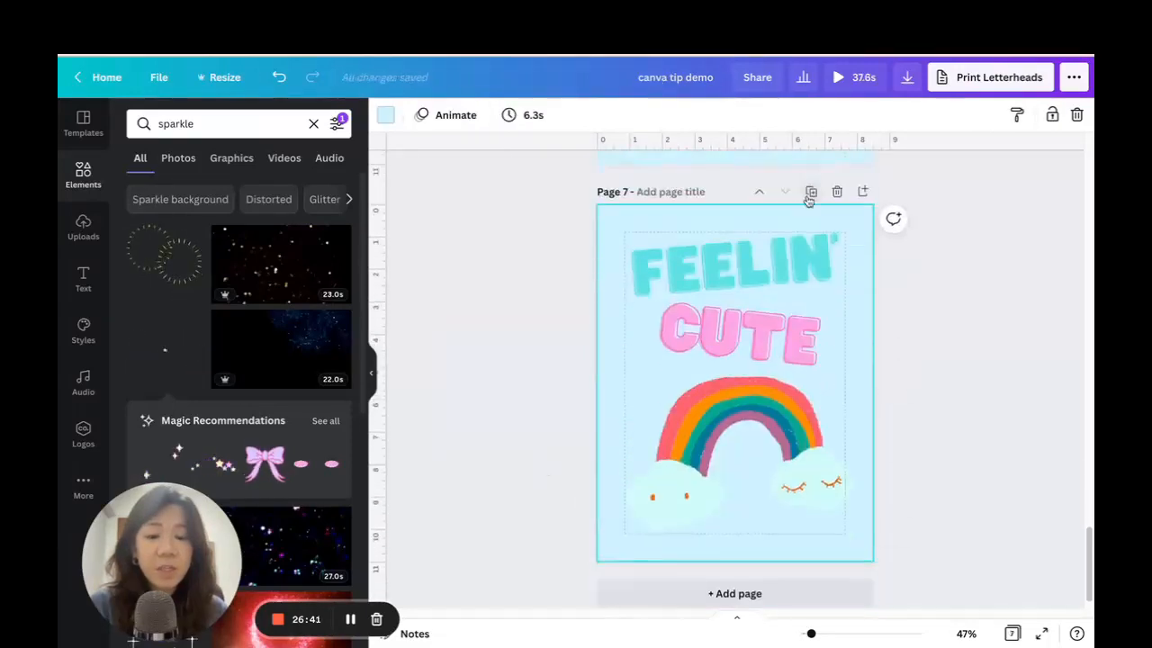
left_click(766, 428)
key("Delete")
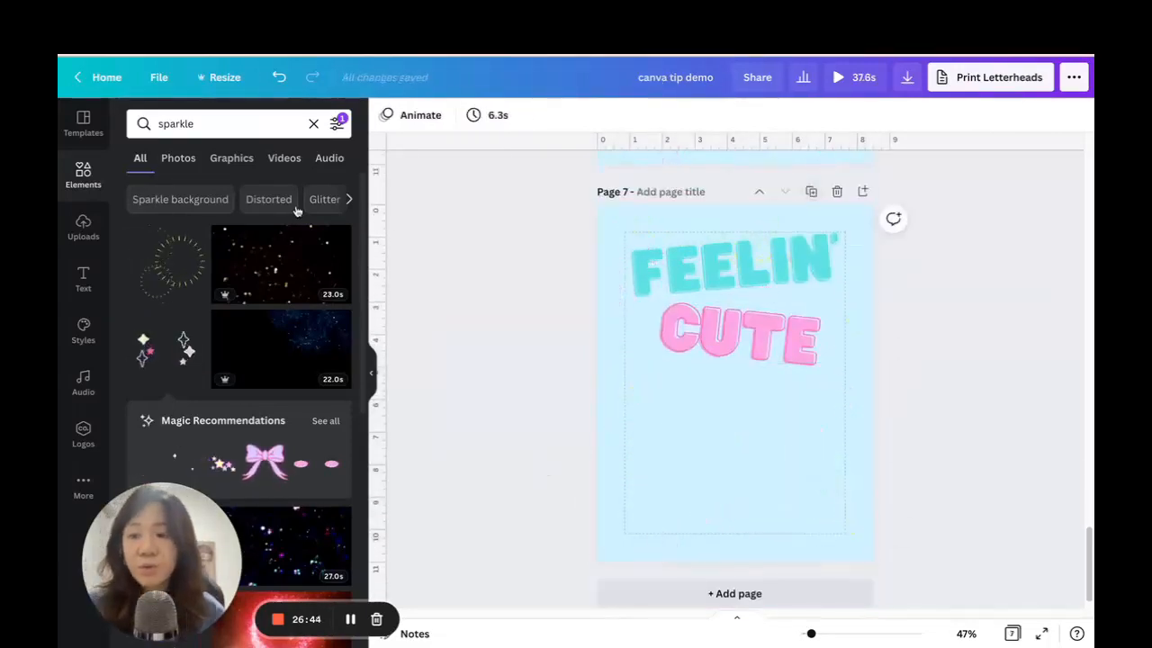
- Search the elements for "rainbow", add the yellow unicorn to page 7, and fit it below the word CUTE
left_click(212, 124)
type("rainbow")
key("Return")
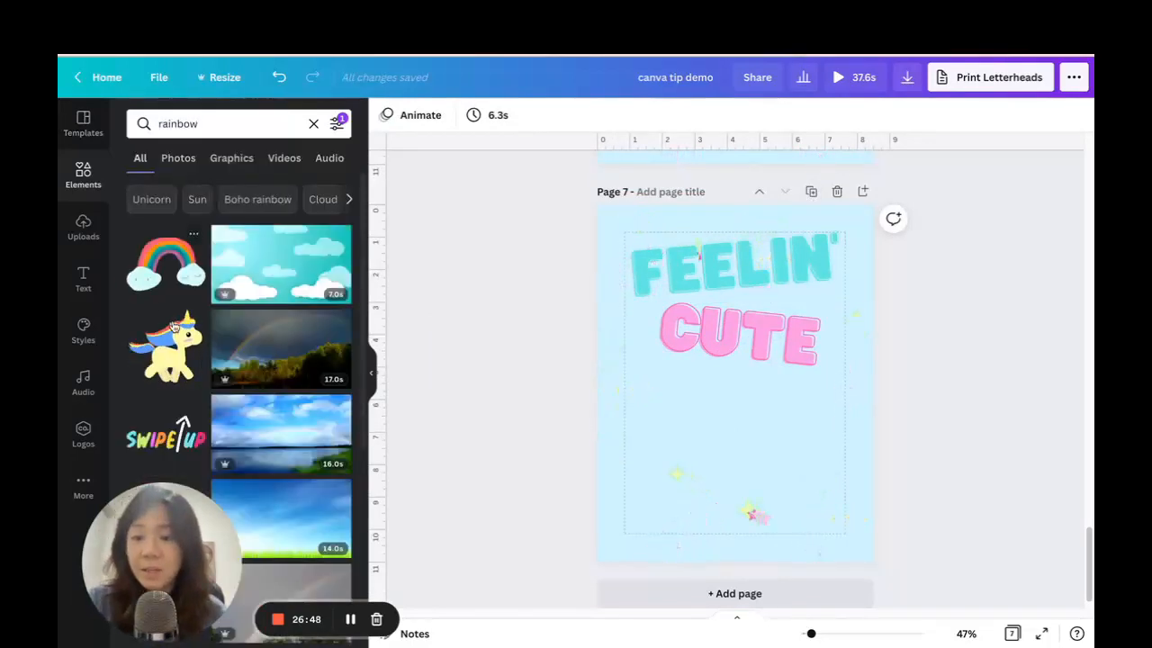
left_click(183, 364)
left_click_drag(764, 387, 786, 441)
left_click_drag(833, 328, 820, 352)
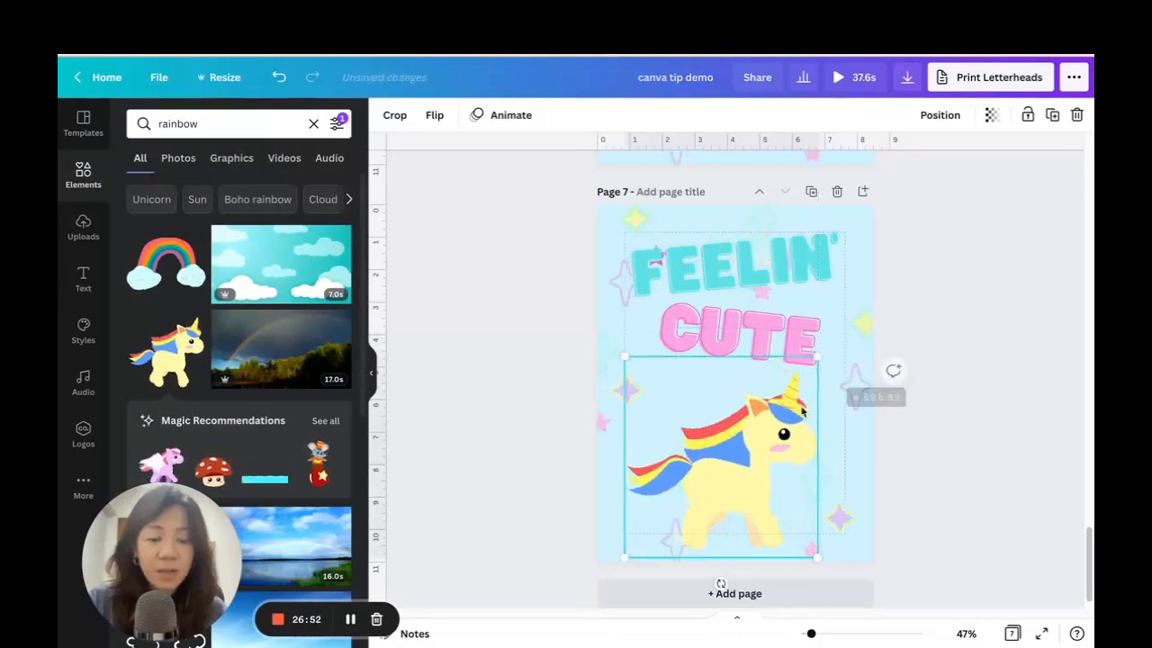
left_click(975, 360)
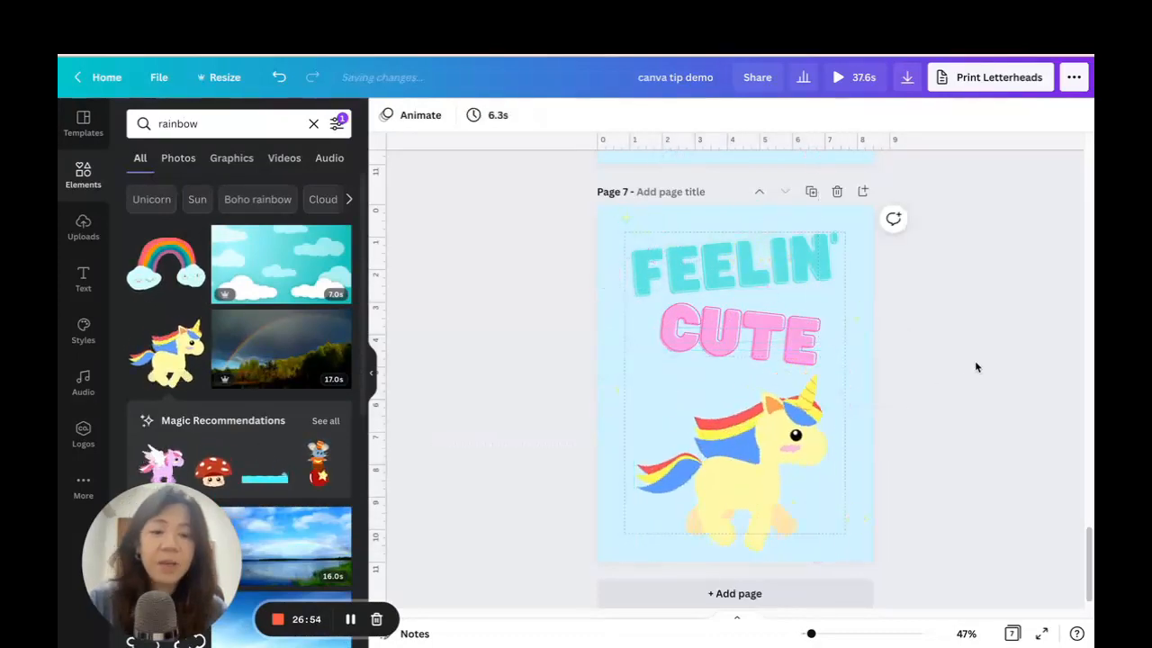
- Apply the Fade page animation to page 6
scroll(974, 354, "up", 3)
scroll(975, 351, "up", 3)
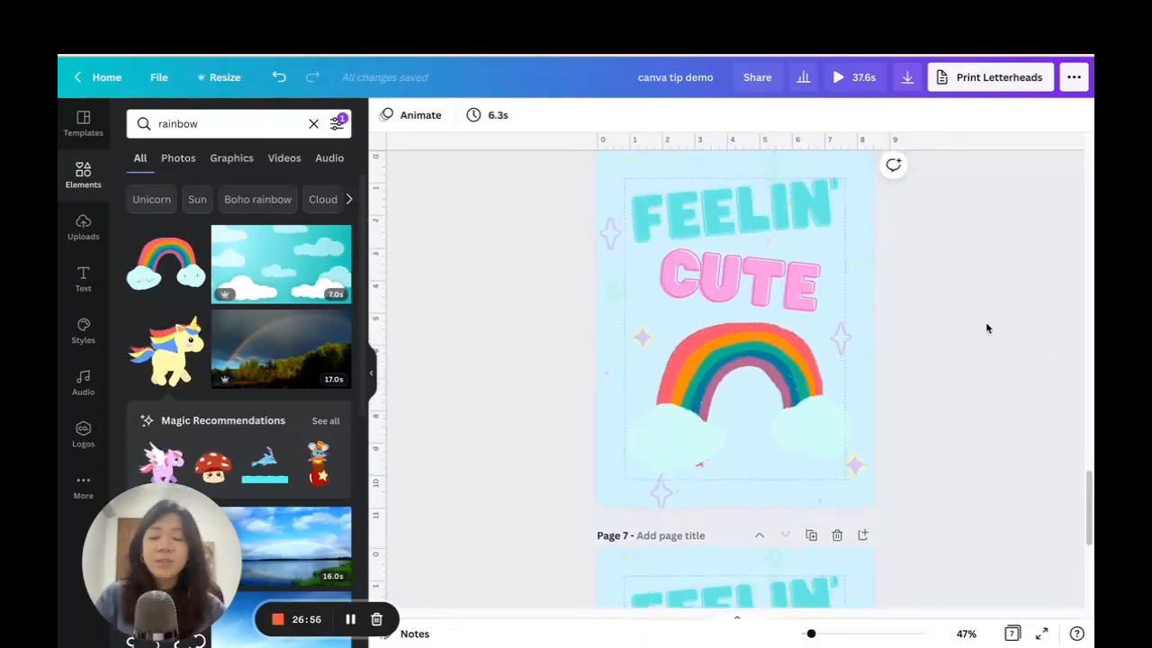
scroll(961, 315, "up", 1)
scroll(961, 308, "down", 2)
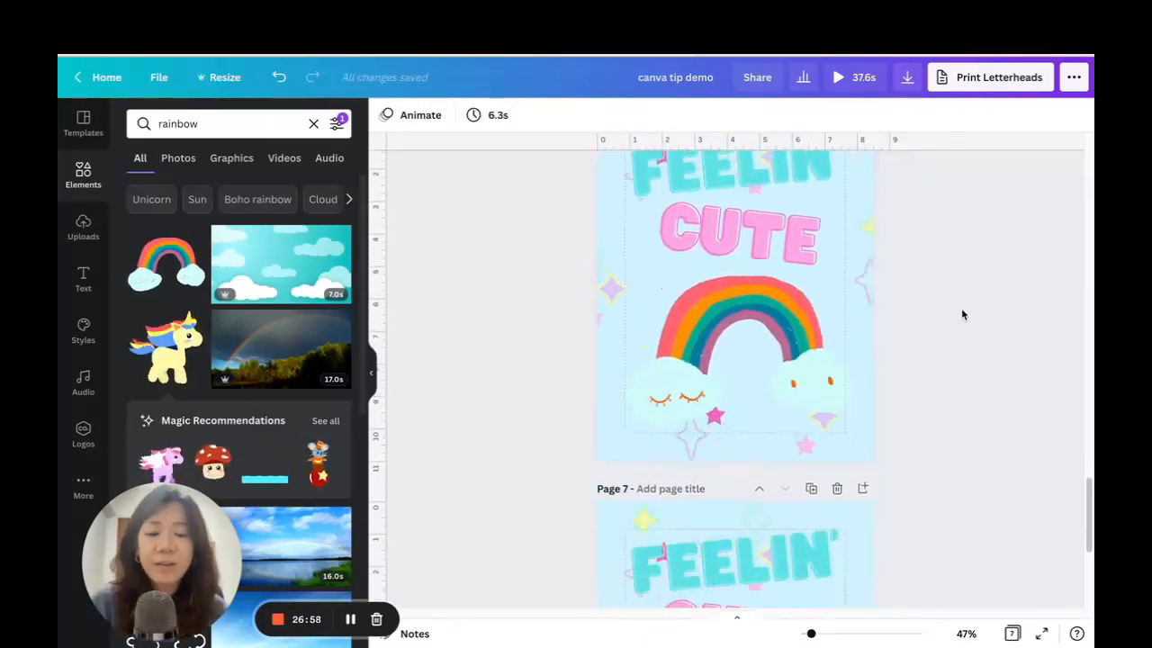
scroll(738, 301, "up", 3)
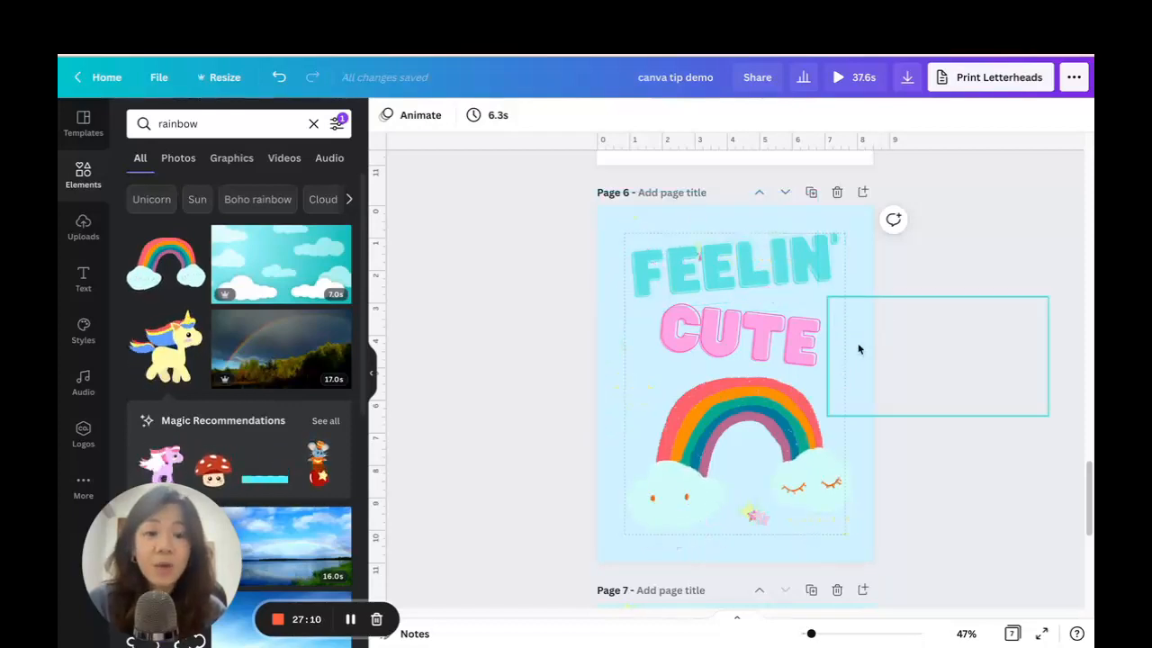
left_click(414, 115)
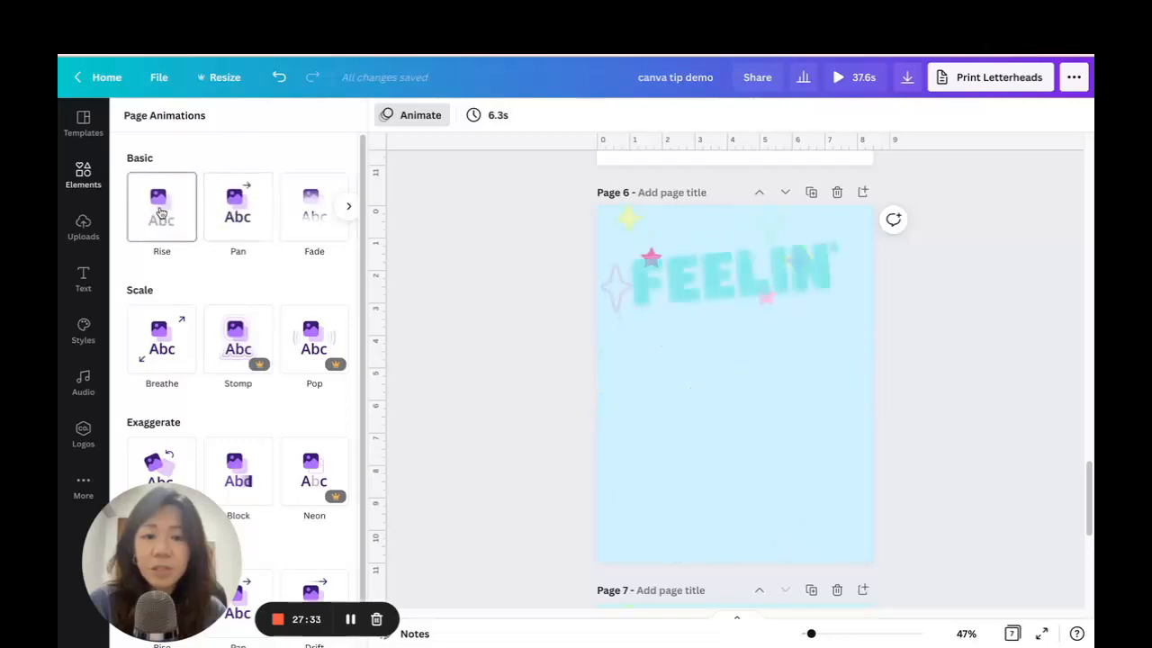
left_click(308, 197)
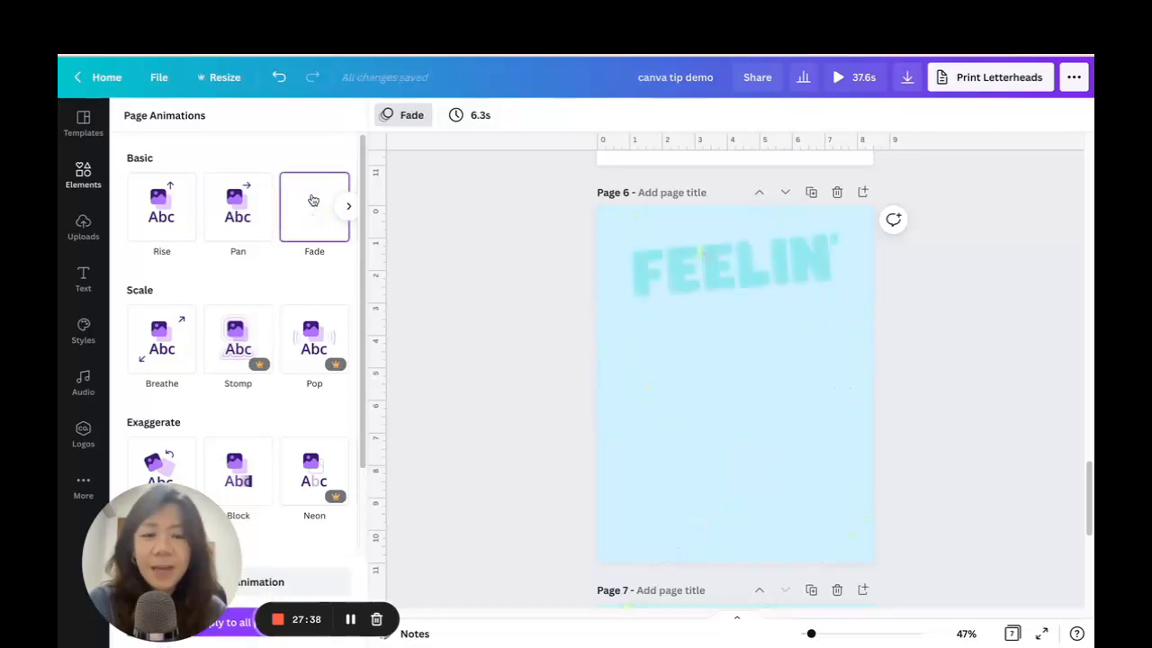
- Set the timing of page 6 to 2 seconds
left_click(475, 118)
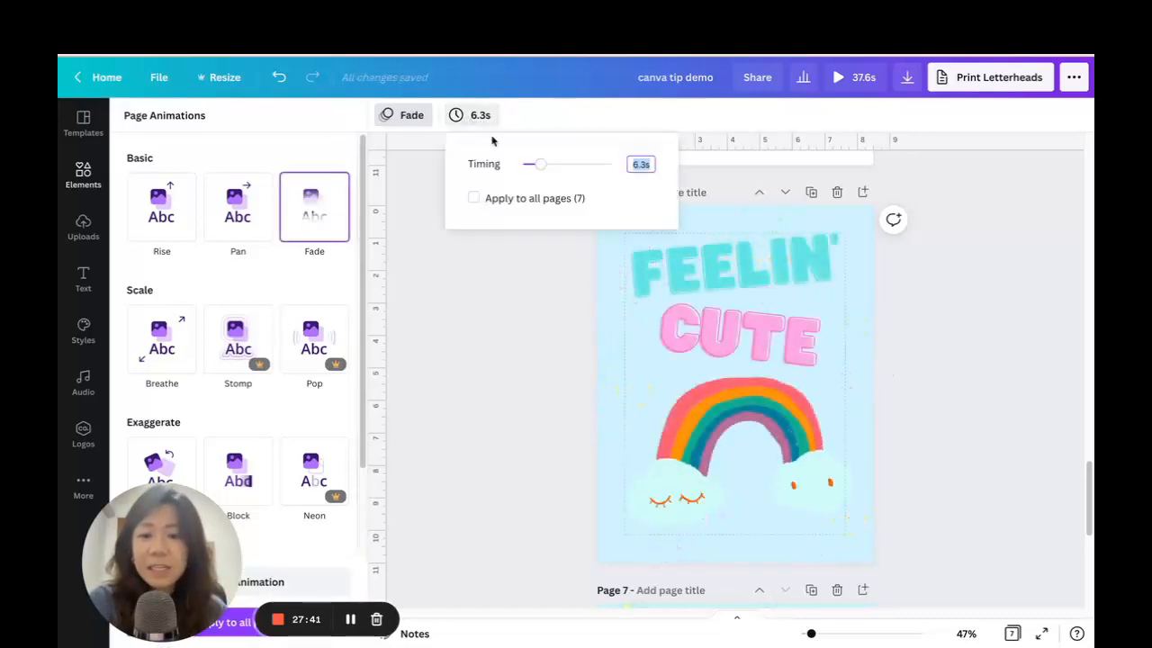
left_click_drag(540, 165, 534, 164)
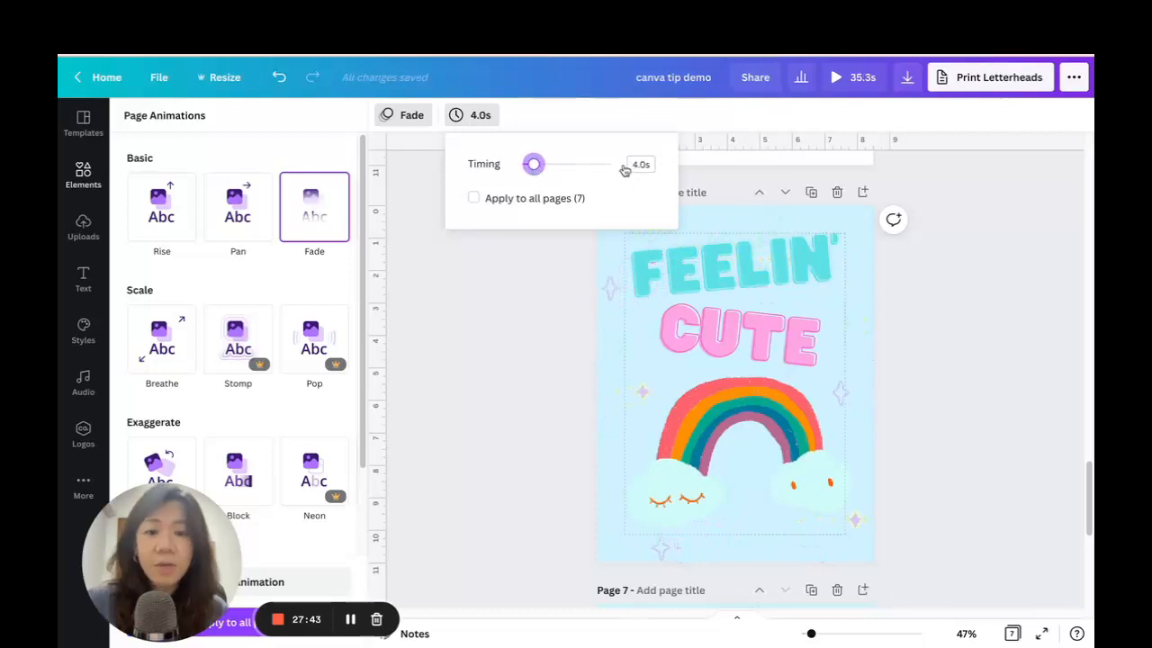
type("2")
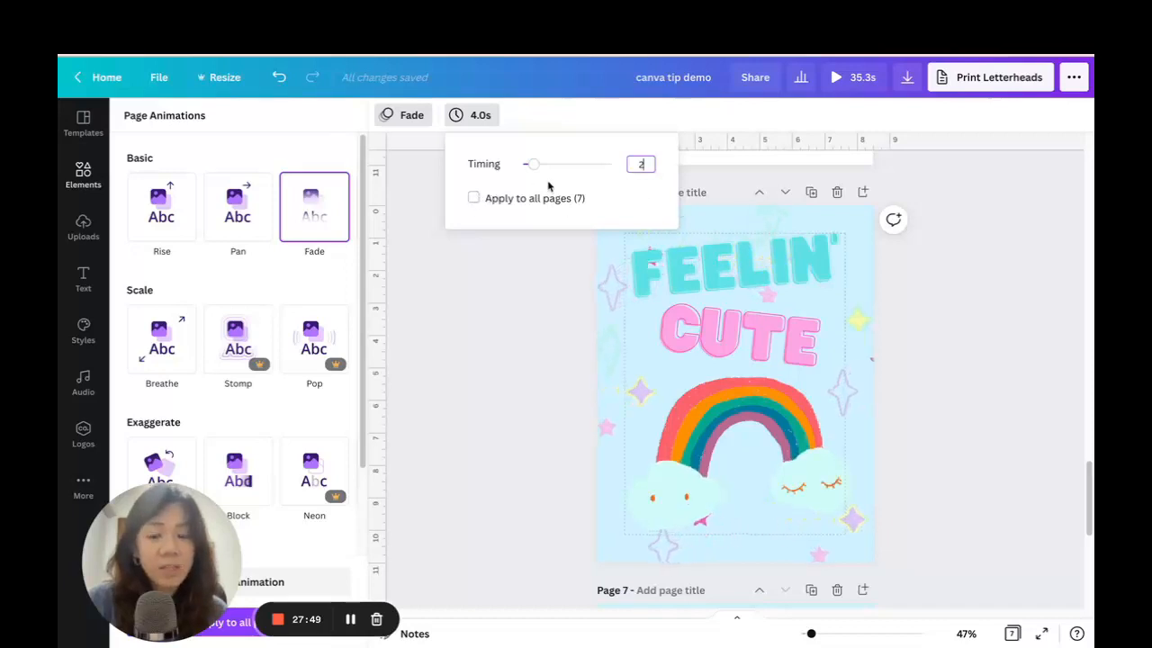
left_click(910, 294)
- Delete pages 1 through 5 in the page overview, keeping only the two FEELIN' CUTE pages
scroll(979, 341, "up", 3)
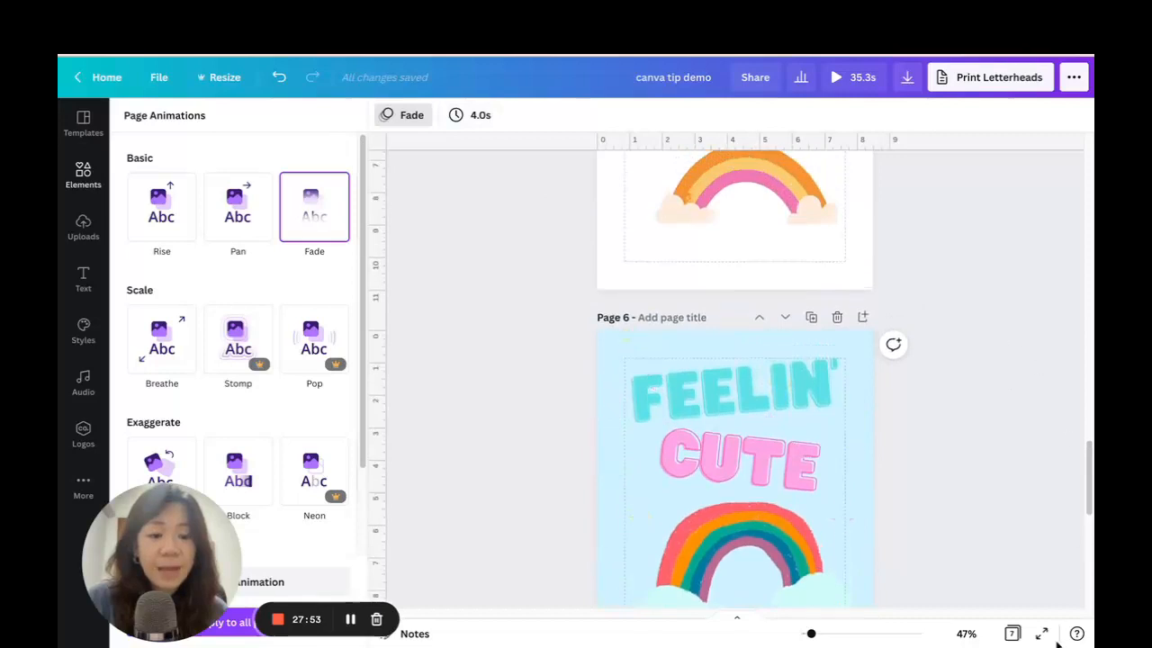
left_click(1012, 633)
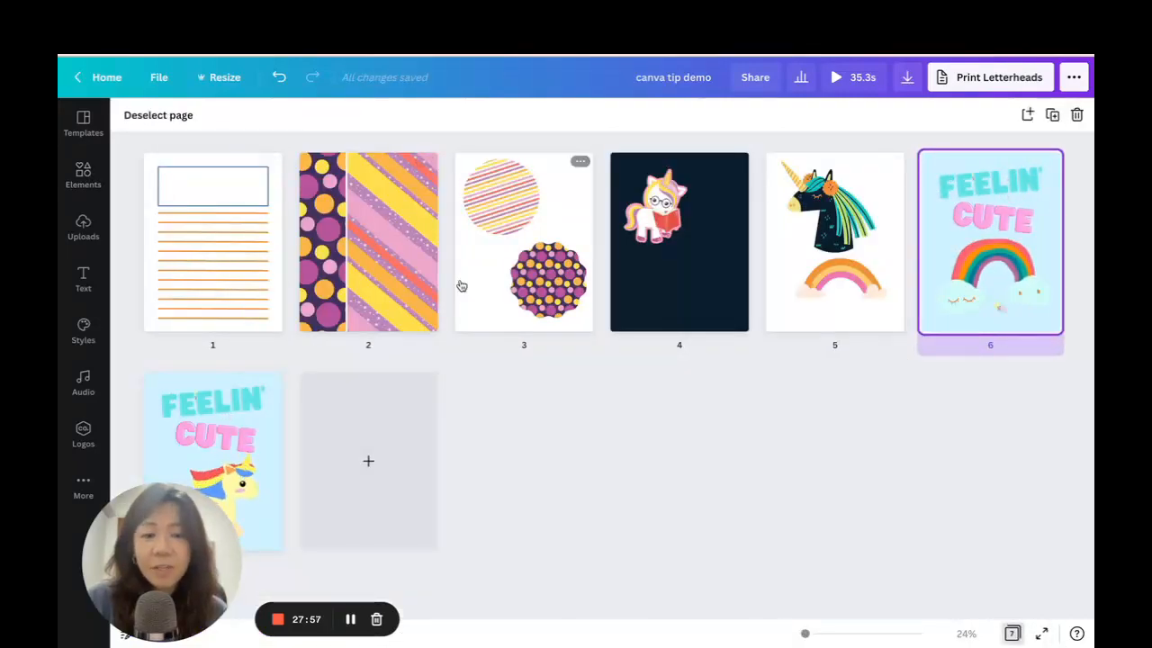
left_click(849, 304)
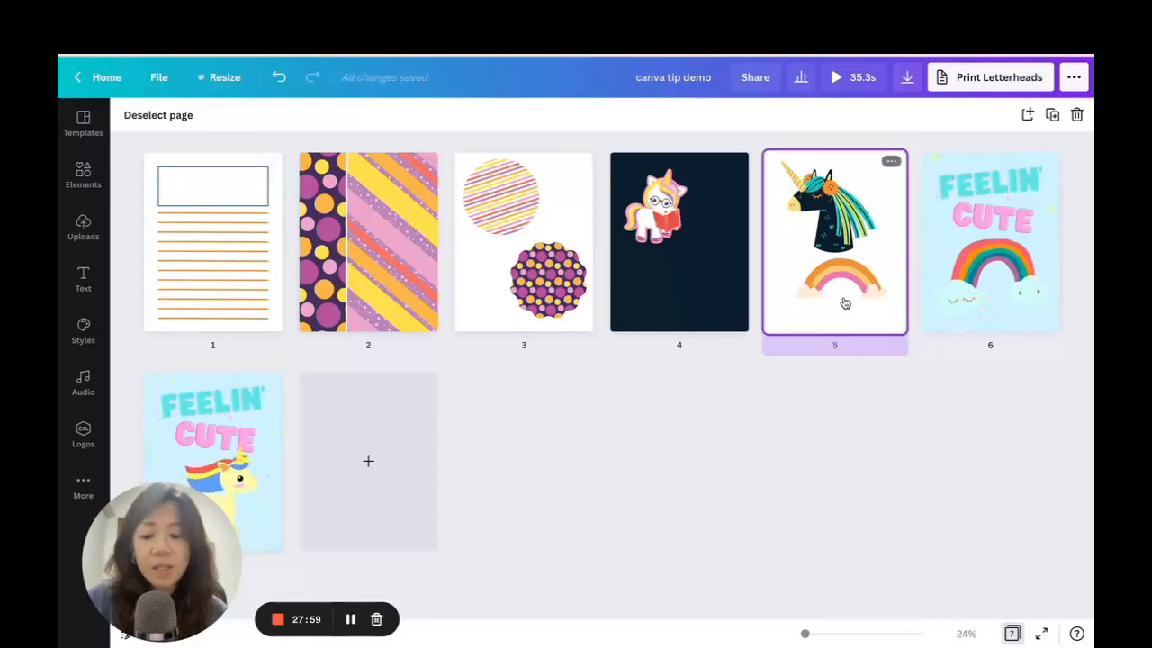
left_click(206, 256, "shift")
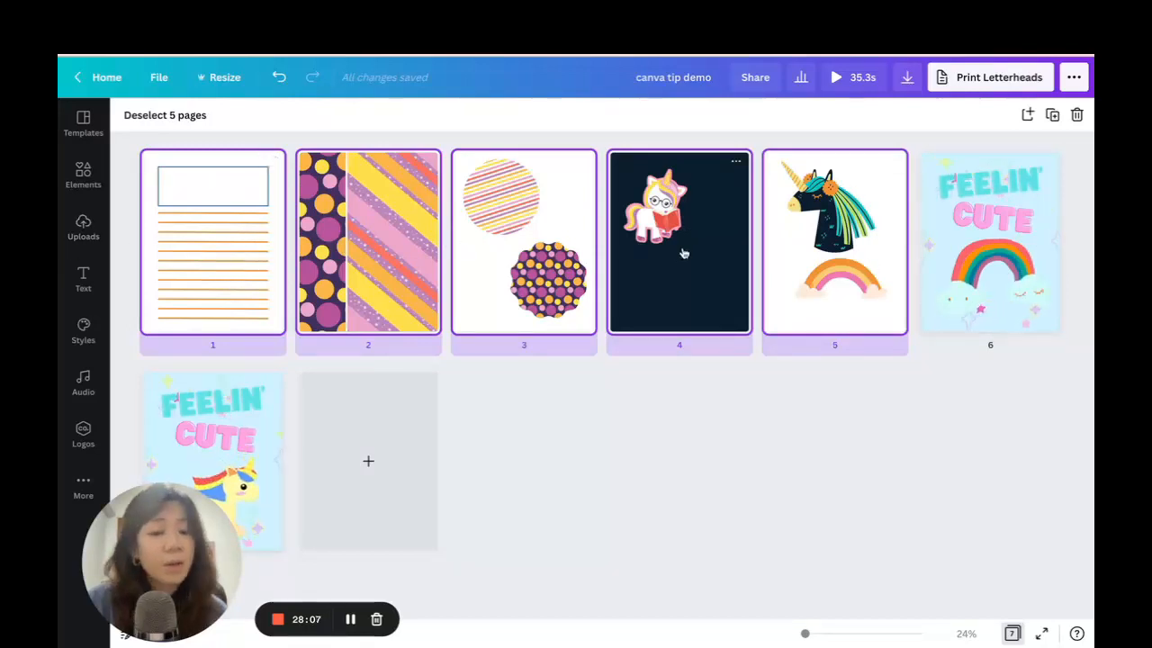
left_click(1077, 115)
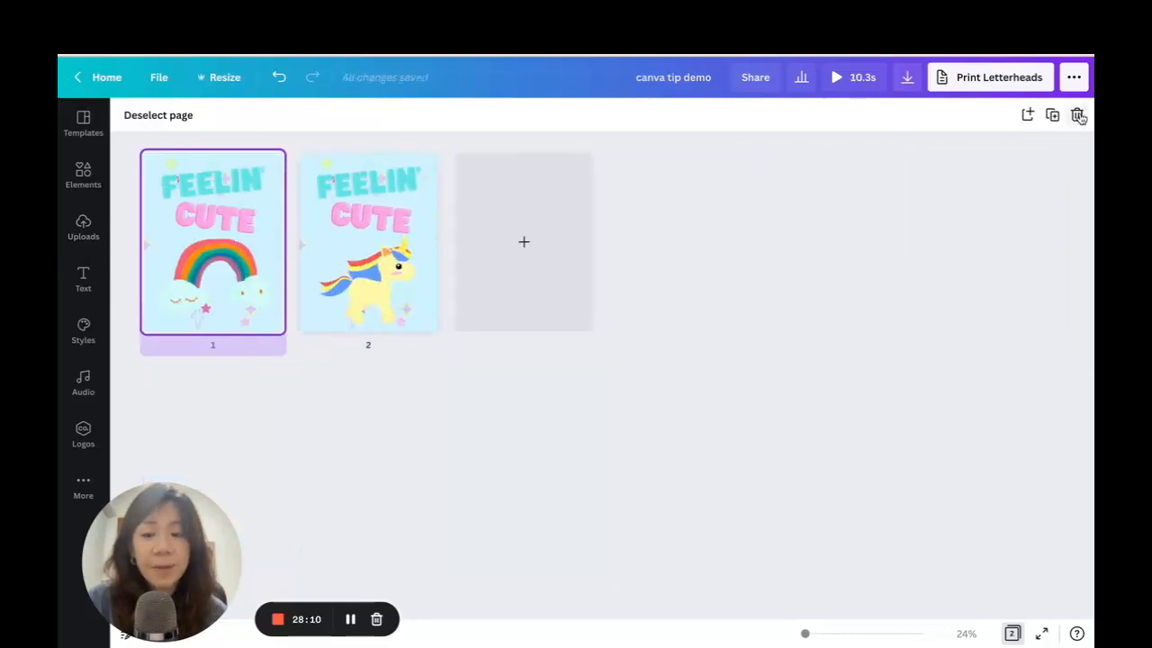
- Open the unicorn page and apply the Tumble page animation to it
double_click(383, 245)
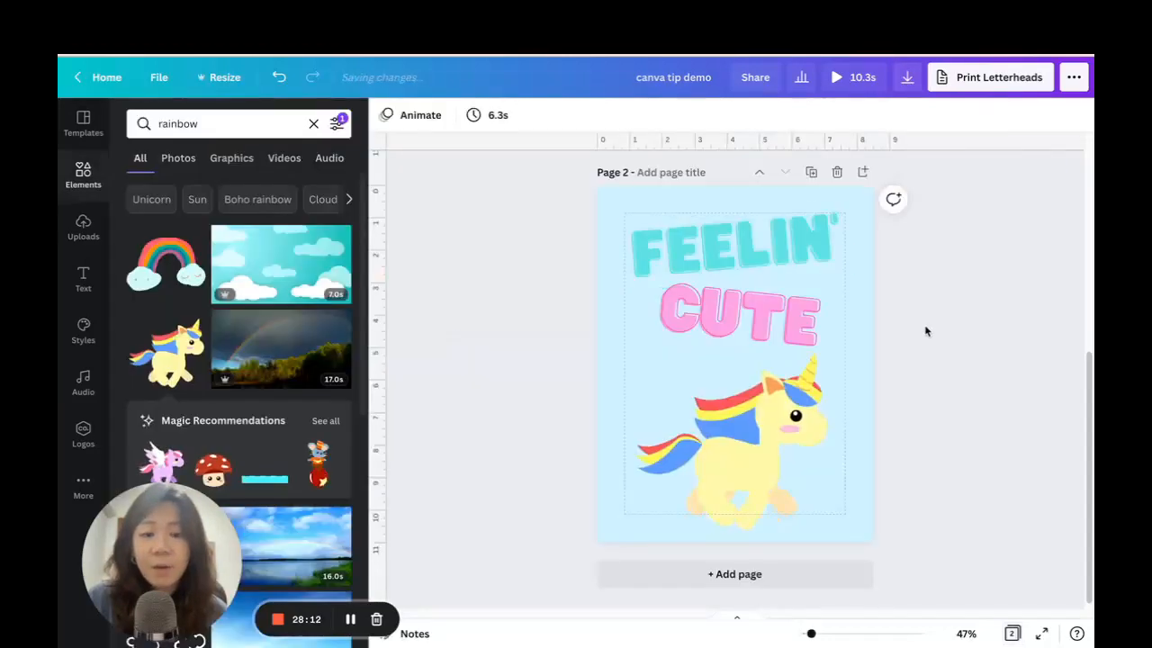
left_click(415, 116)
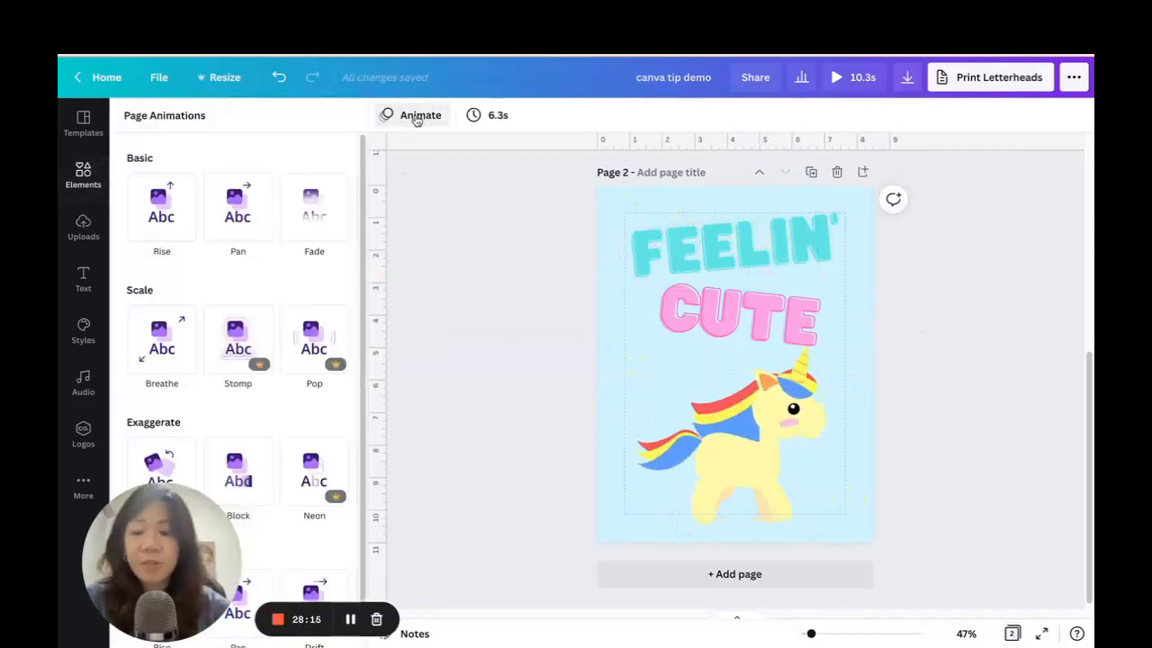
left_click(311, 224)
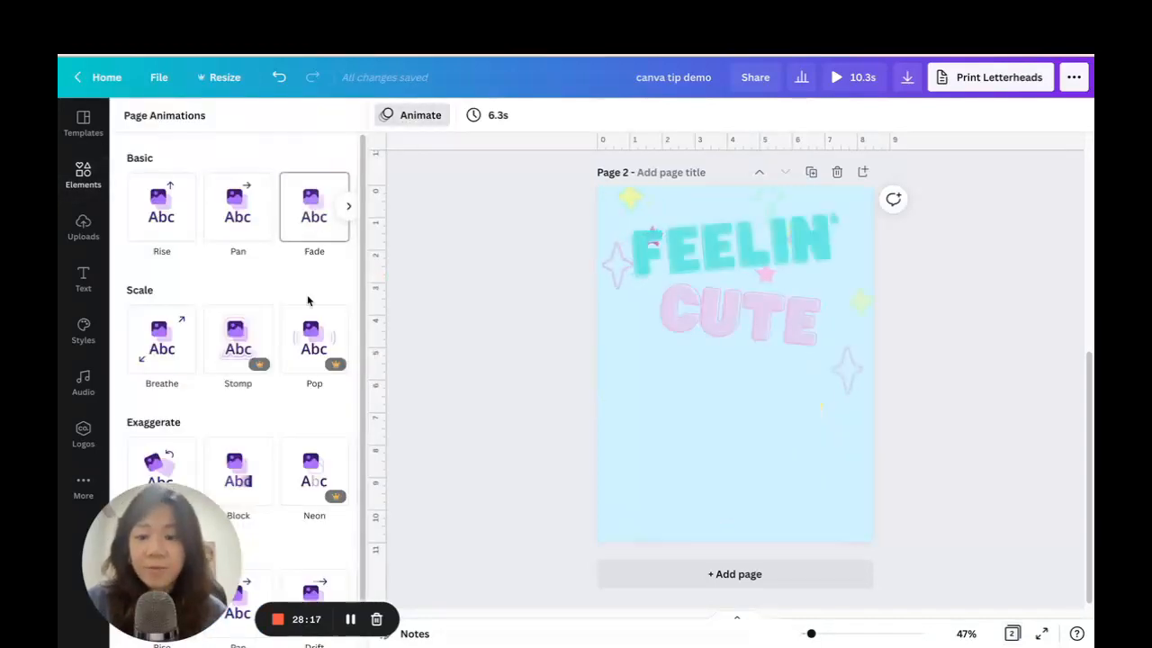
left_click(159, 463)
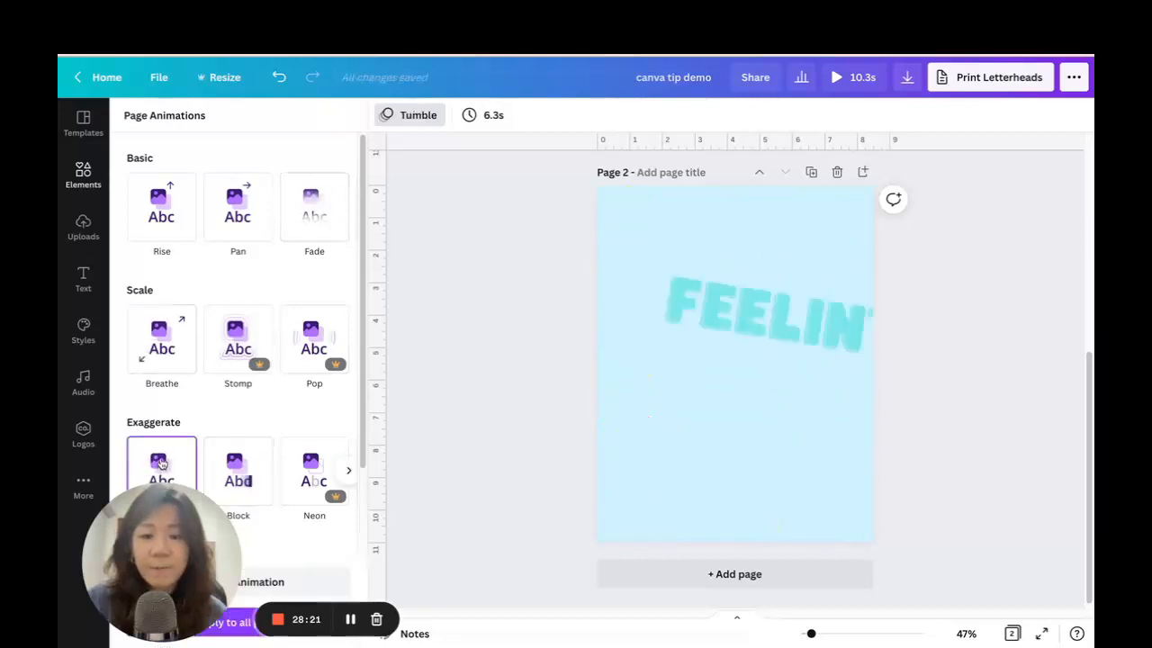
- Set the timing of the unicorn page to 4 seconds
left_click(486, 115)
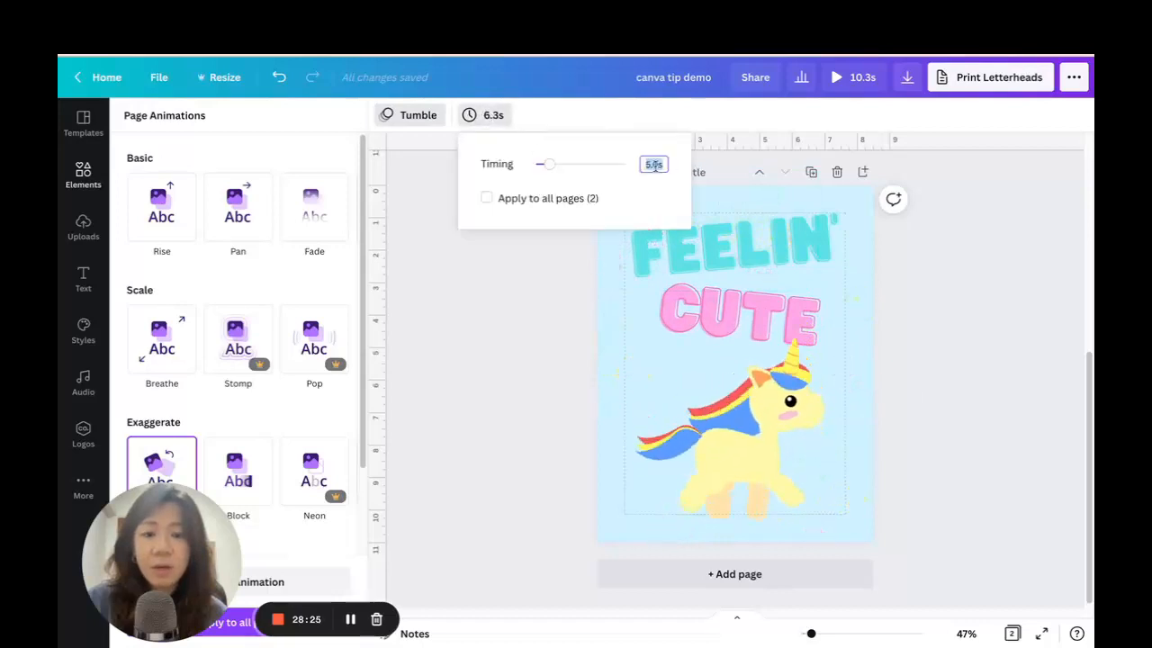
type("4")
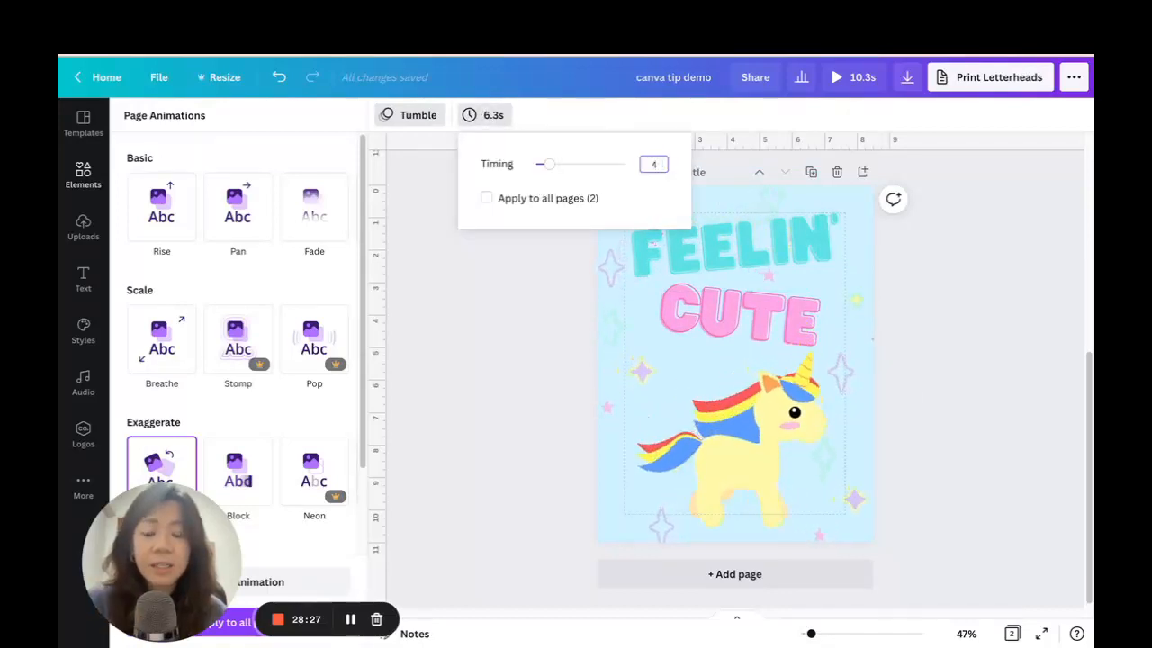
key("Return")
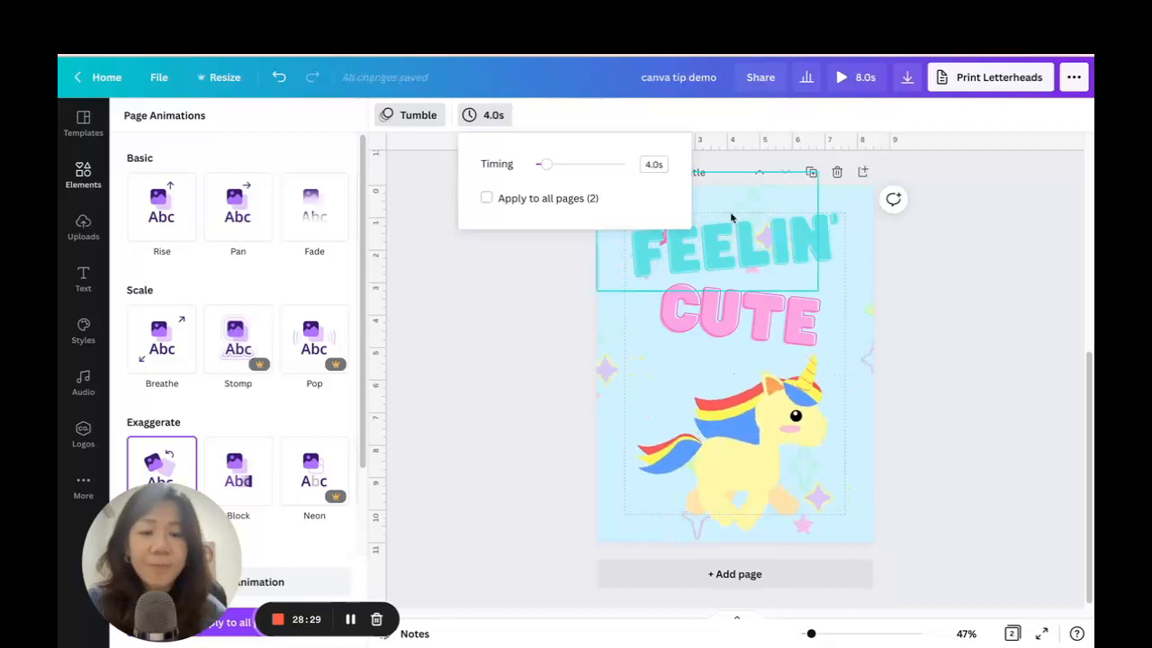
left_click(1002, 283)
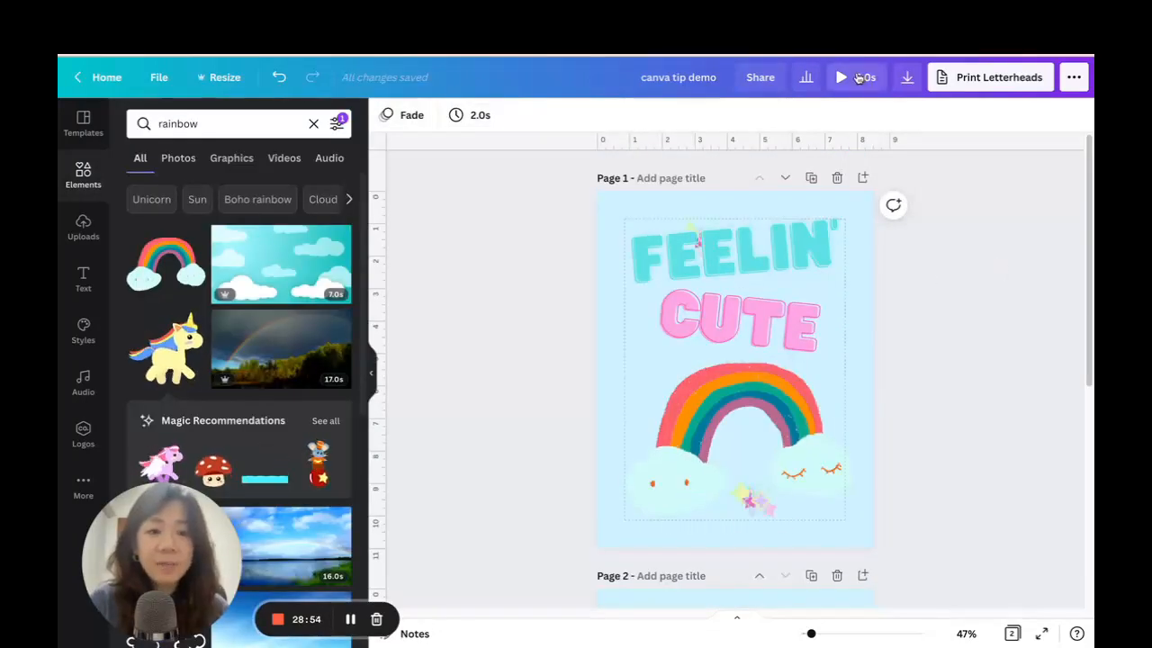
- Preview the two-page animation and replay it
left_click(859, 77)
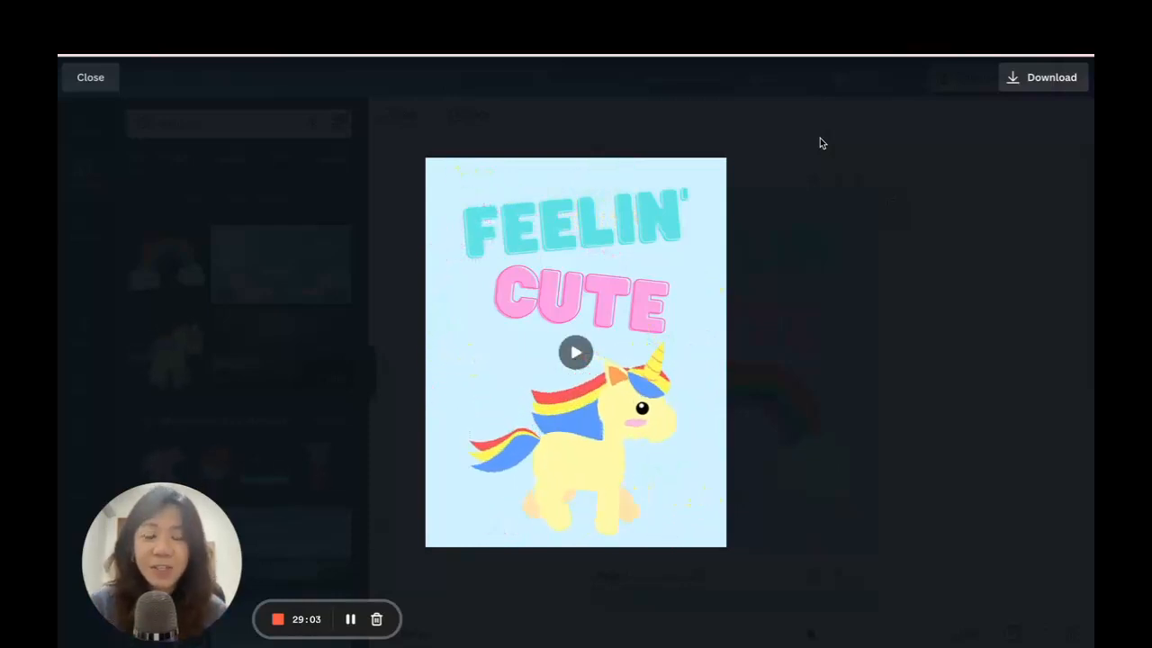
mouse_move(640, 321)
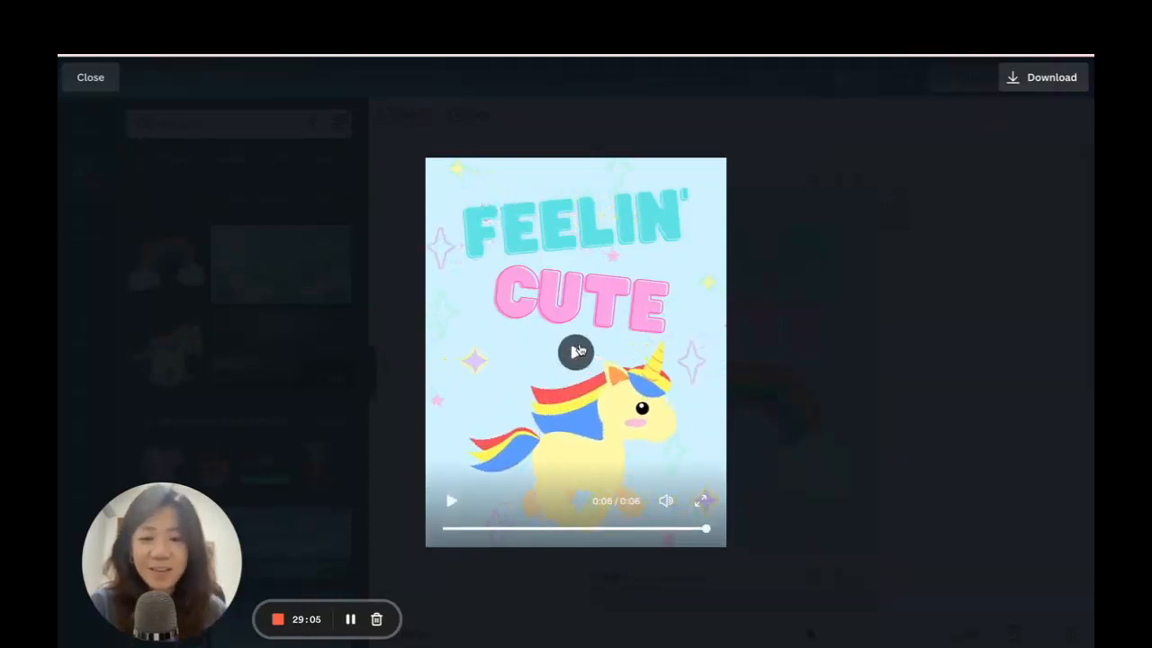
left_click(577, 351)
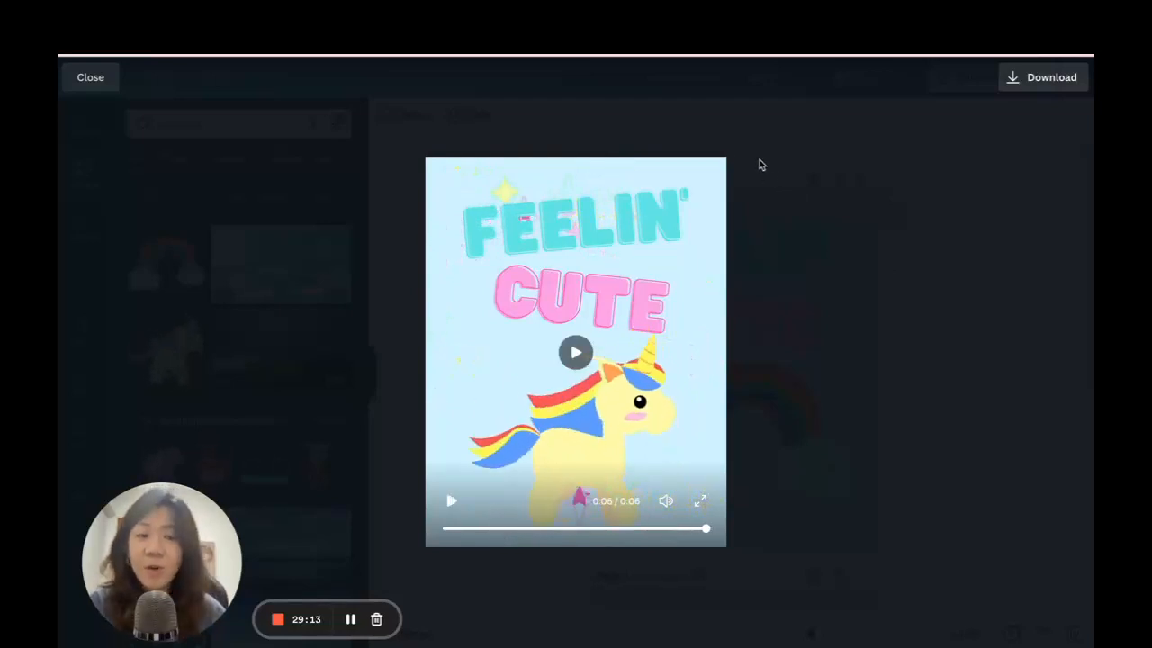
- Download all pages of the design as a GIF
left_click(1049, 79)
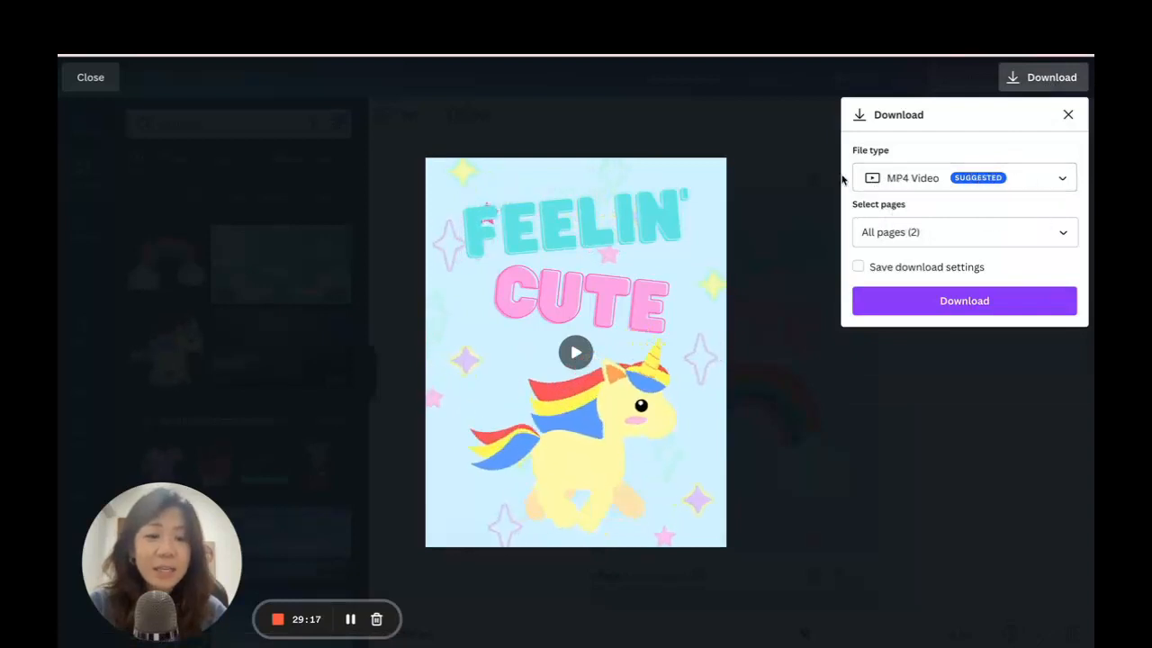
left_click(1018, 178)
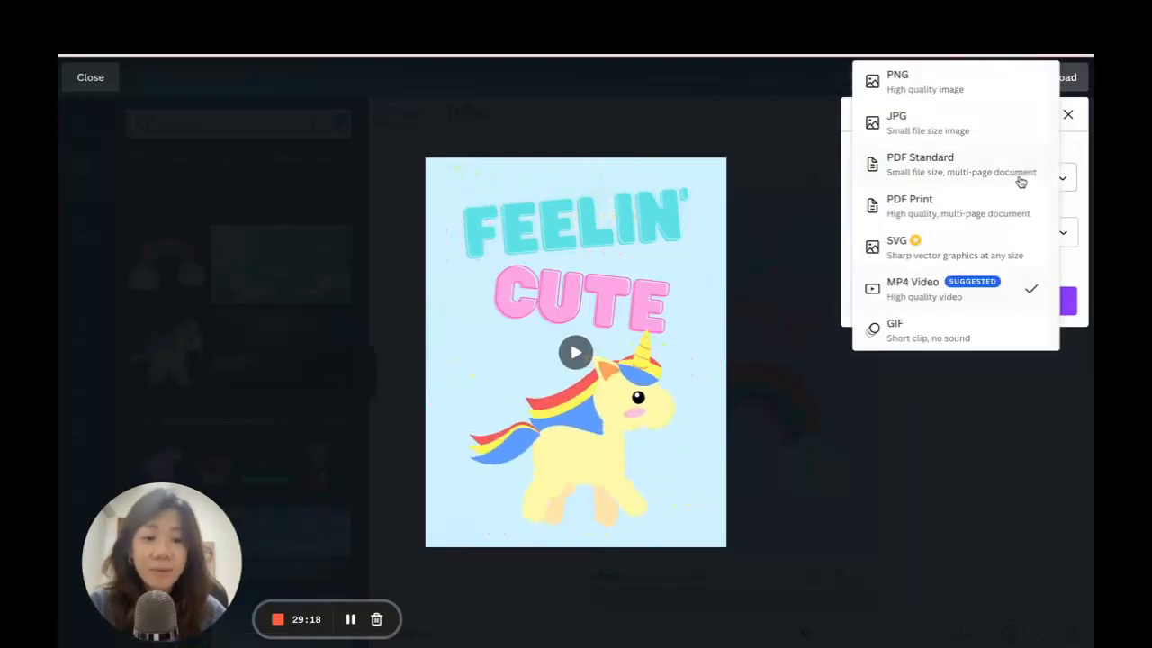
left_click(984, 337)
left_click(985, 308)
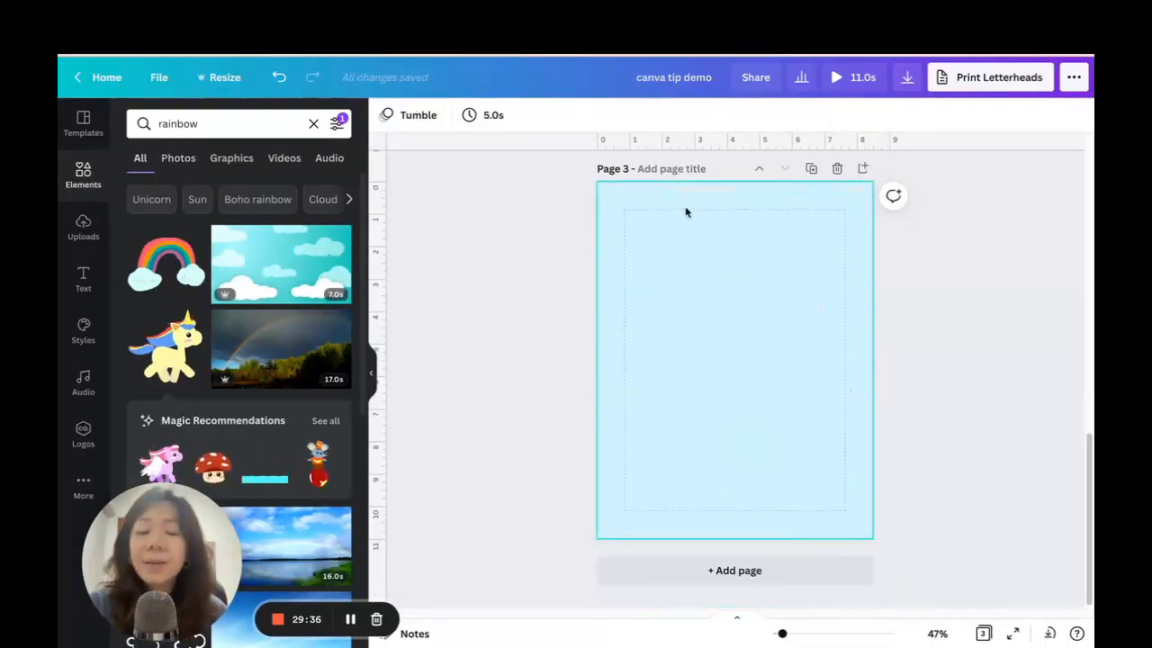
- Change the background of the empty page 3 to white
left_click(693, 219)
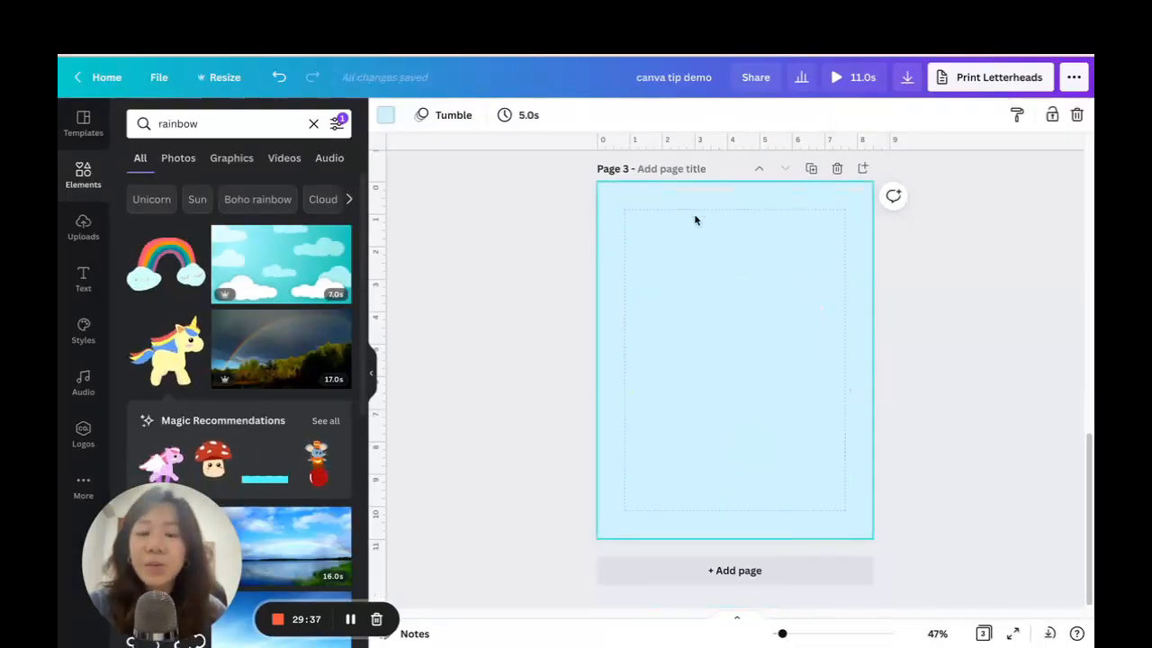
left_click(385, 114)
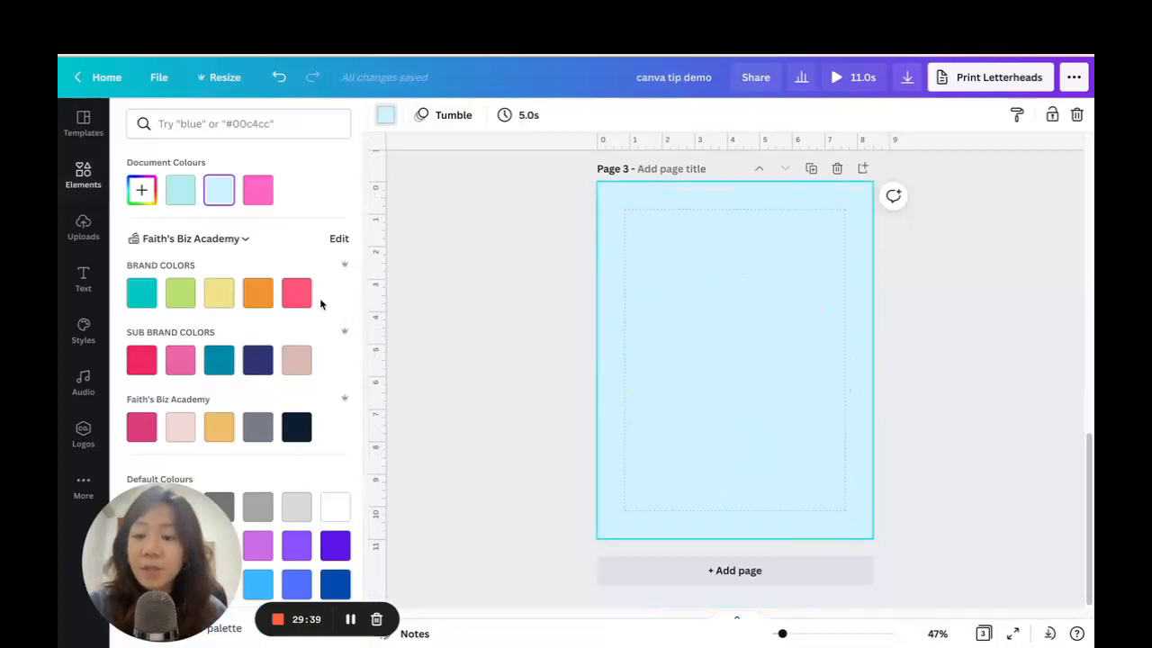
scroll(329, 478, "down", 2)
left_click(334, 456)
left_click(509, 297)
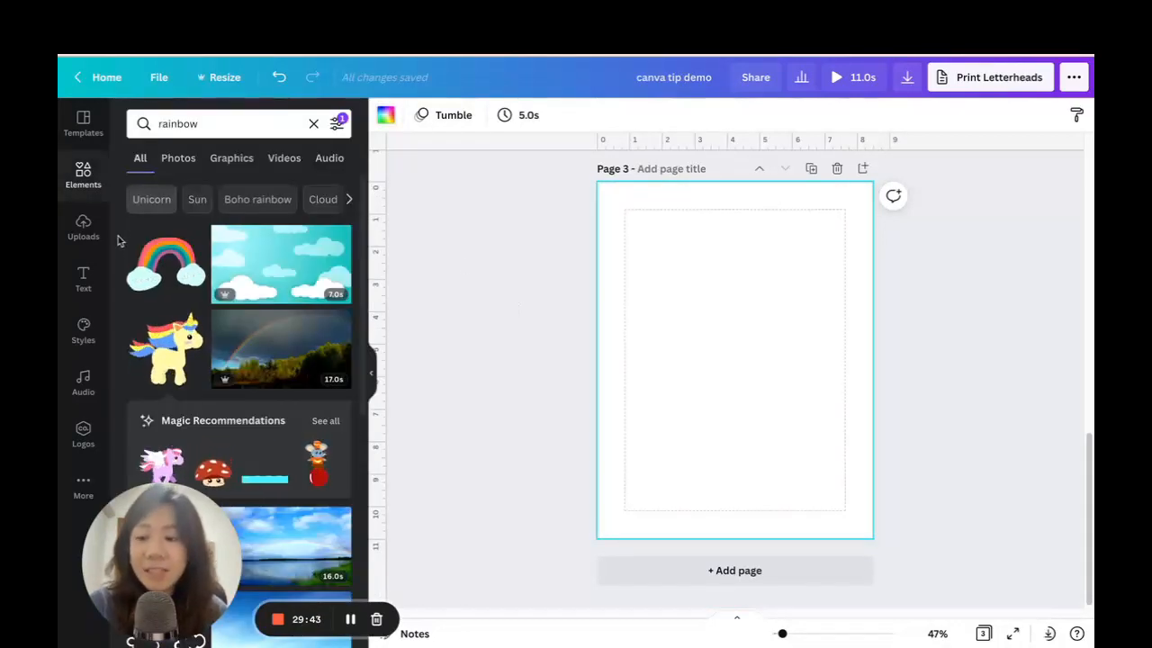
- Insert the plain grey outlined table on page 3 and align it with the upper-left corner of the page margins
left_click(82, 173)
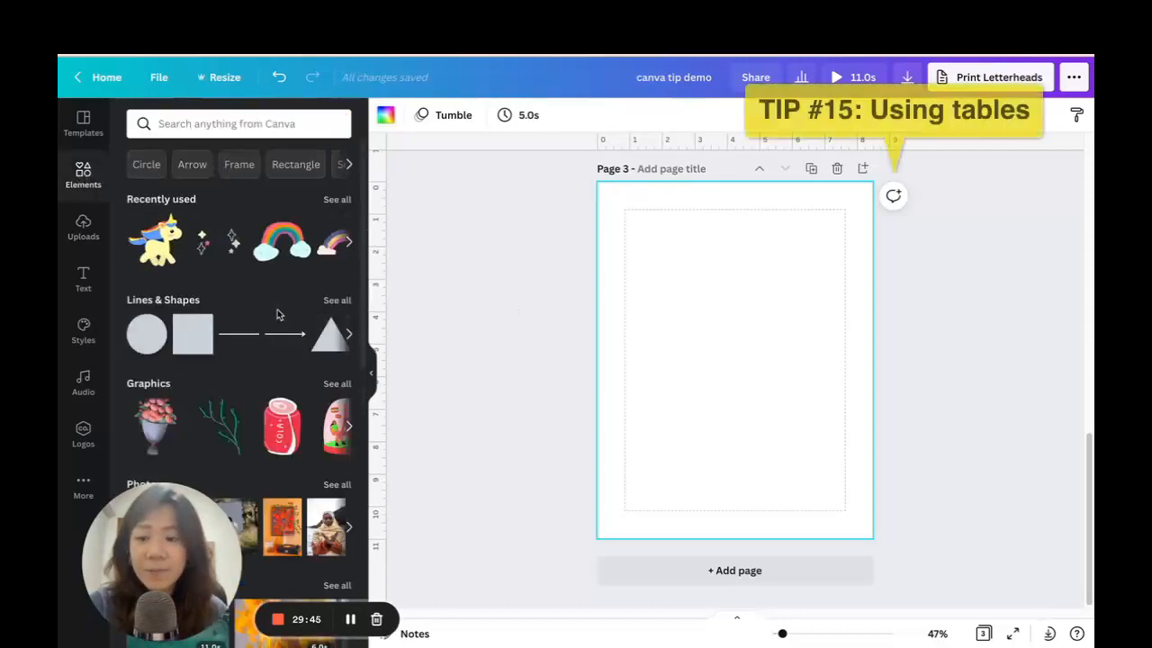
scroll(277, 314, "down", 10)
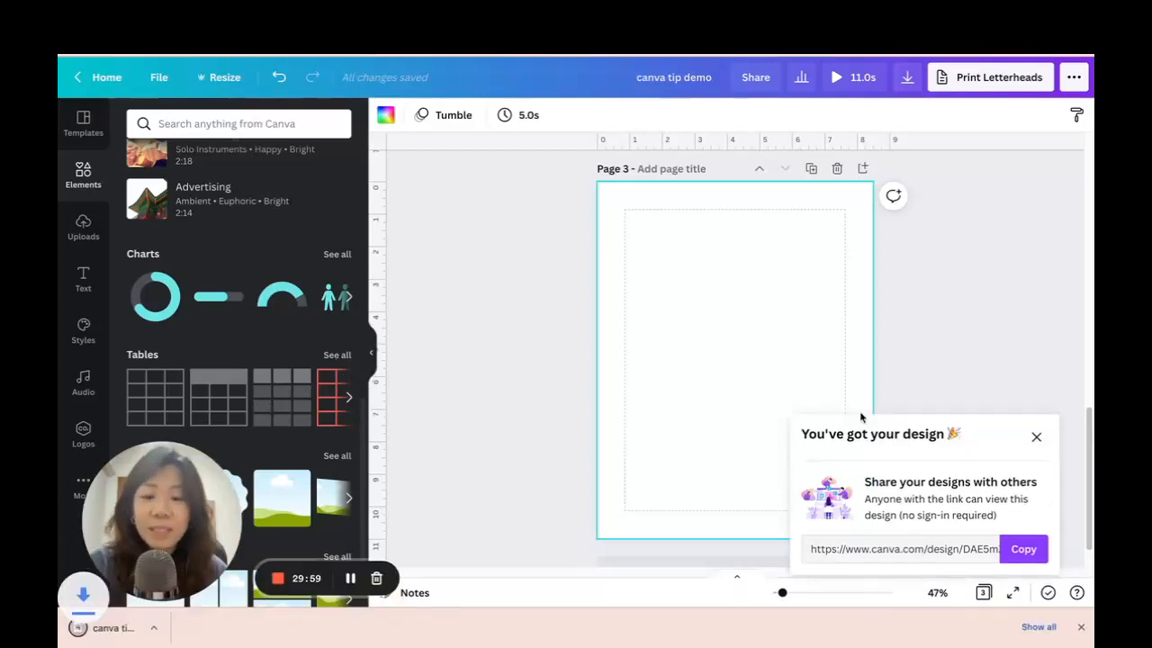
left_click(1037, 439)
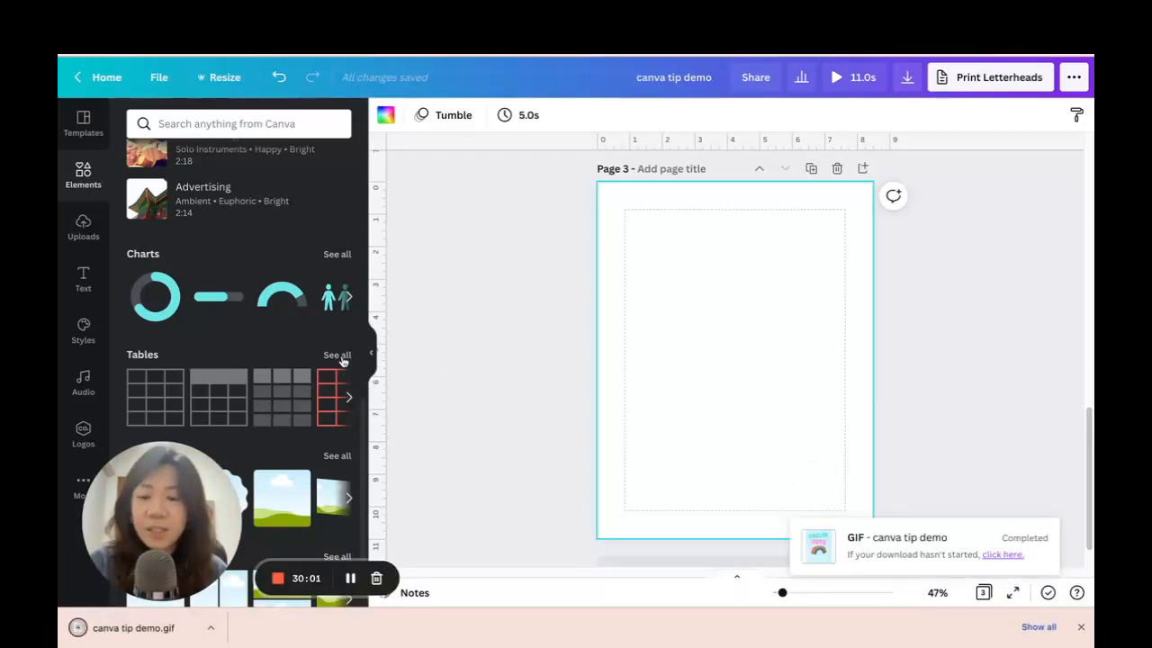
left_click(338, 356)
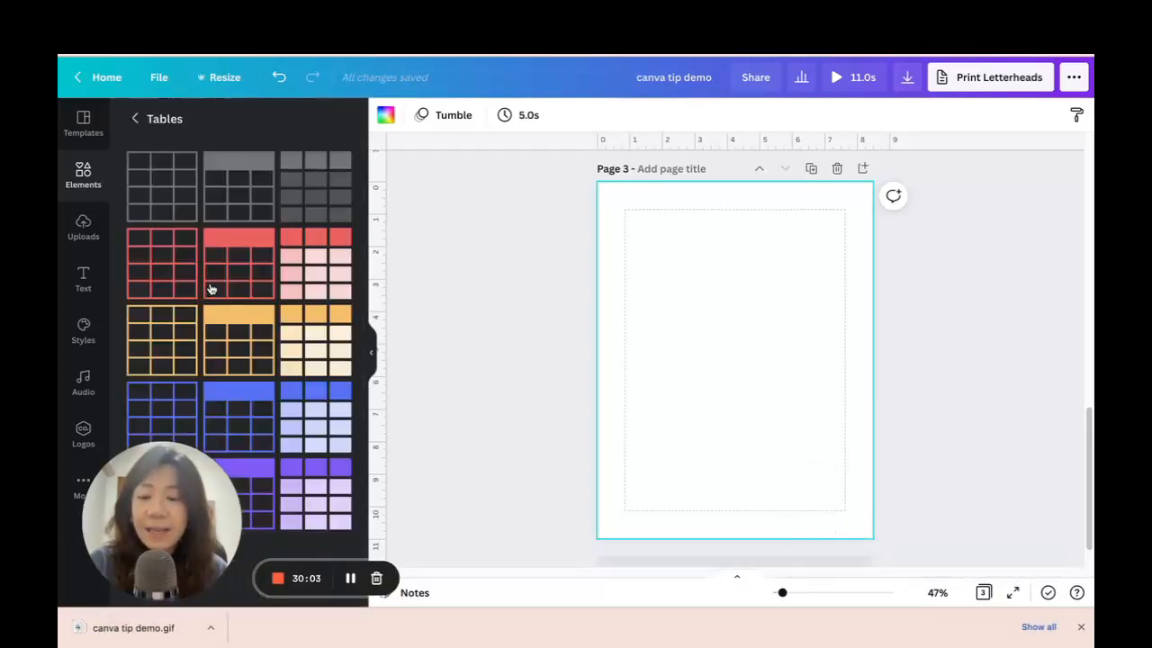
left_click(177, 196)
left_click_drag(651, 311, 623, 208)
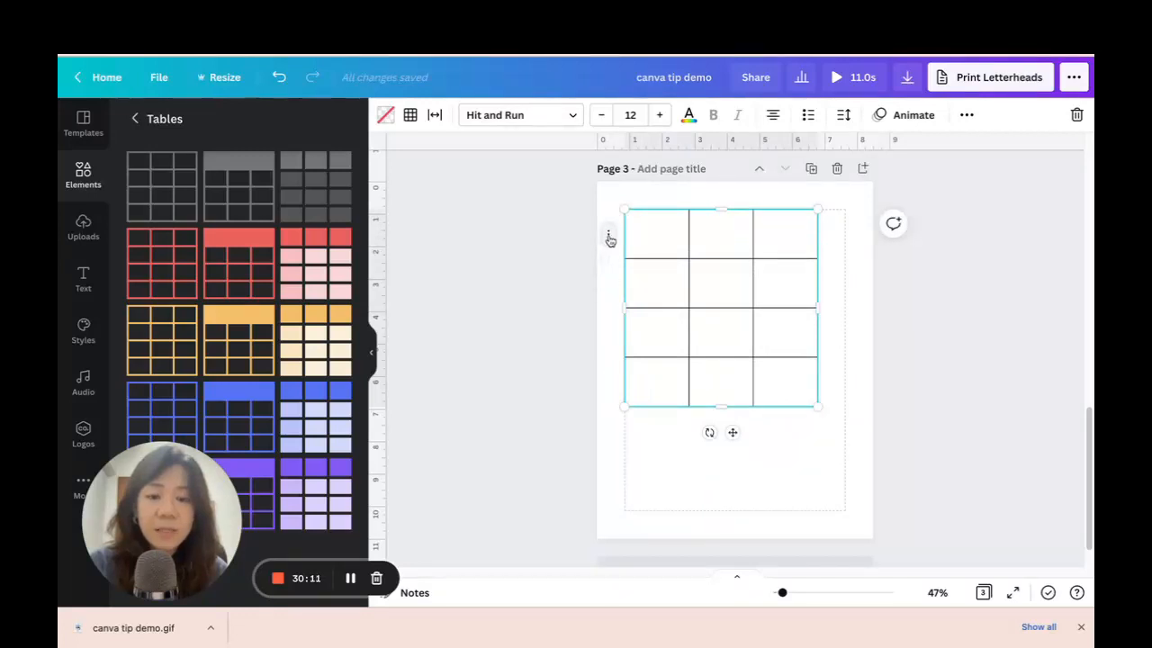
- Add a row before the table's first row and a column after its last column
left_click(610, 237)
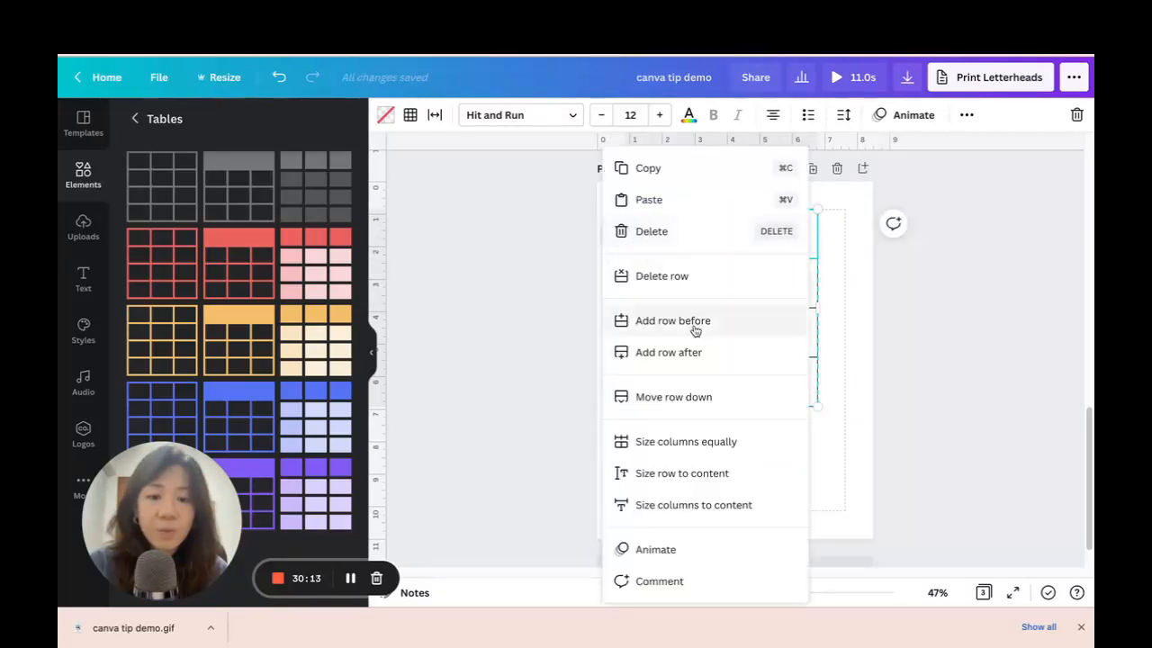
left_click(689, 321)
left_click(890, 360)
left_click(725, 214)
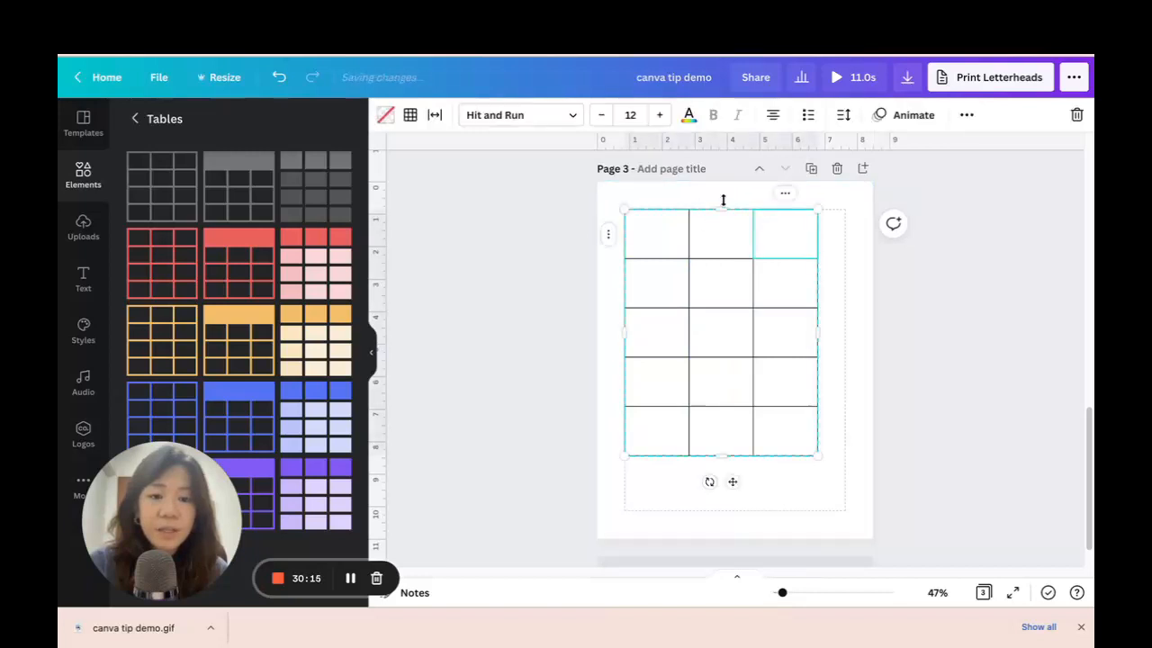
left_click(788, 200)
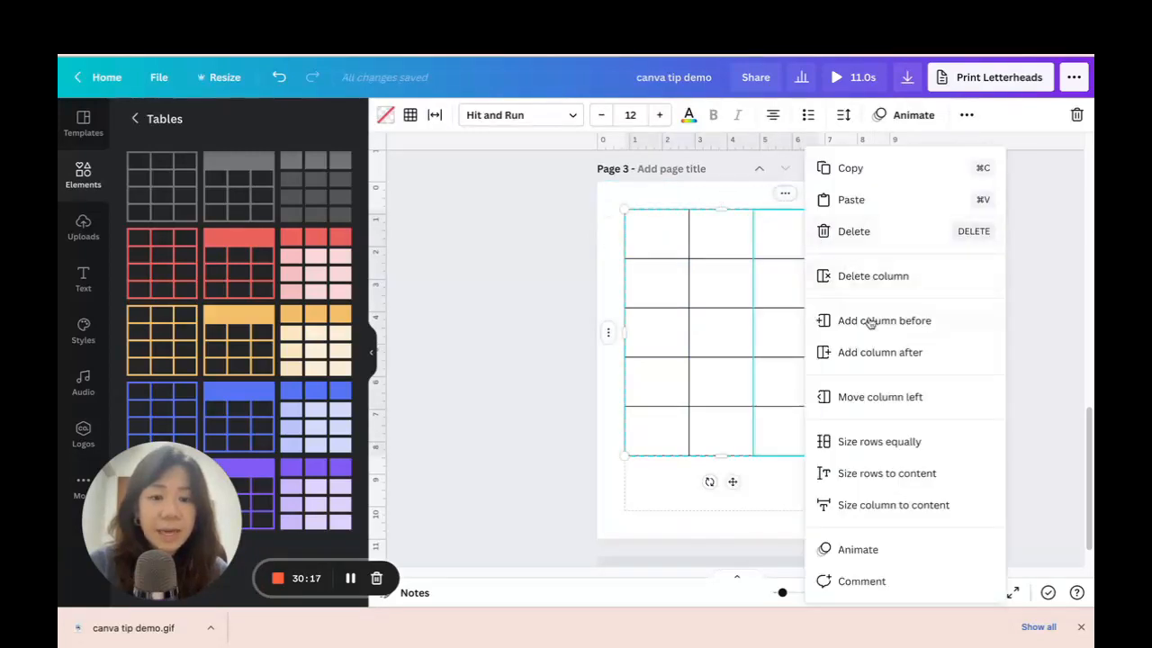
left_click(871, 357)
- Widen the table's last column to the right page margin and stretch its bottom row down towards the lower margin
mouse_move(820, 331)
left_mouse_down()
mouse_move(863, 337)
mouse_move(813, 334)
left_mouse_up()
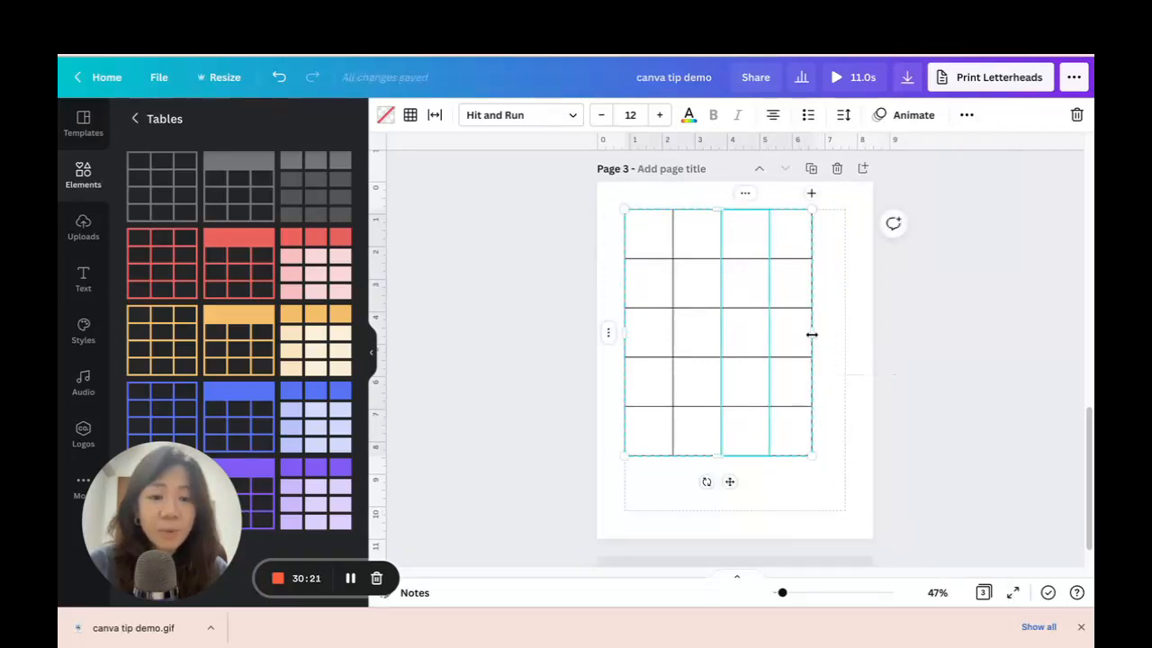
left_click_drag(733, 464, 736, 493)
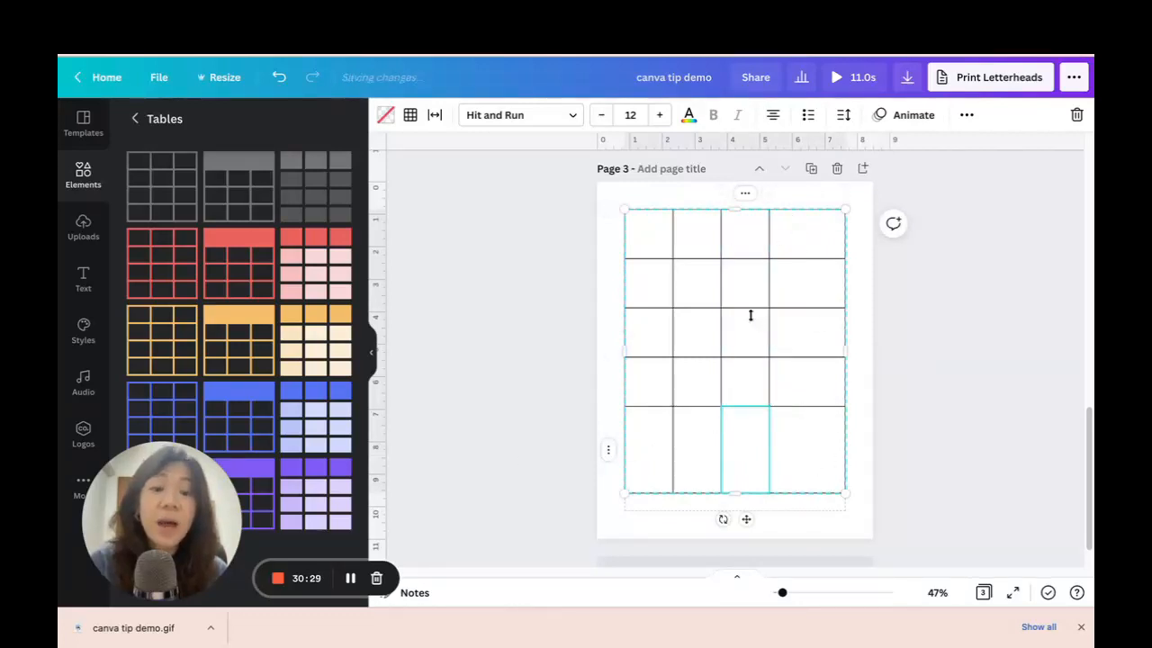
- Size the table's columns equally and its rows equally on page 3
right_click(609, 452)
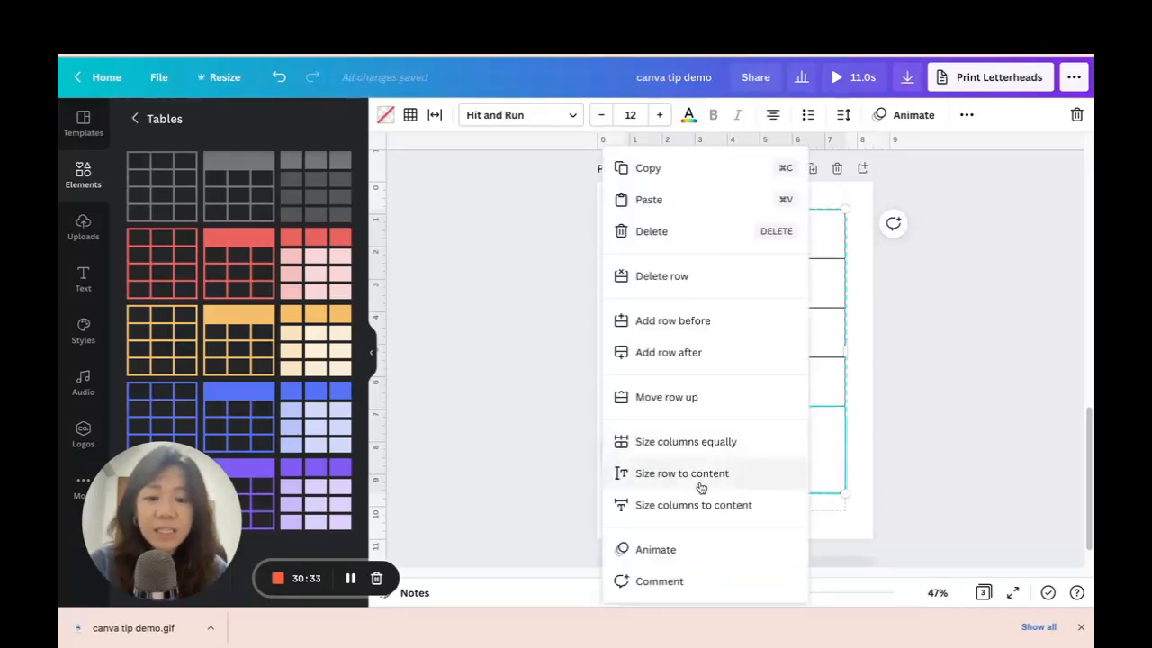
left_click(714, 441)
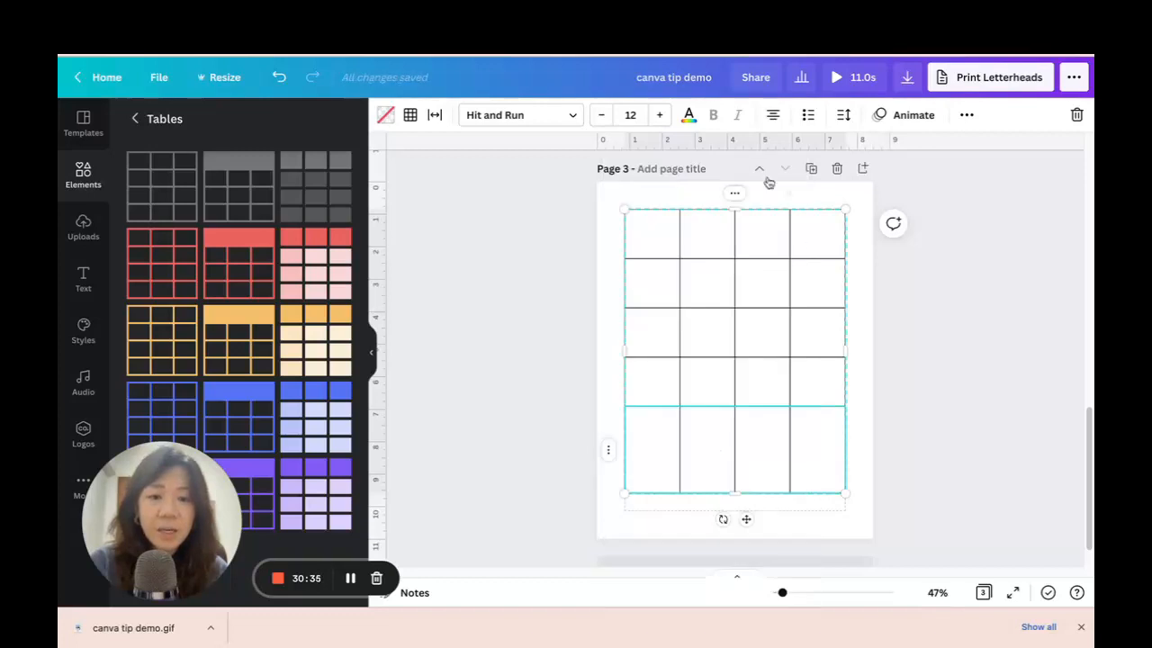
right_click(733, 197)
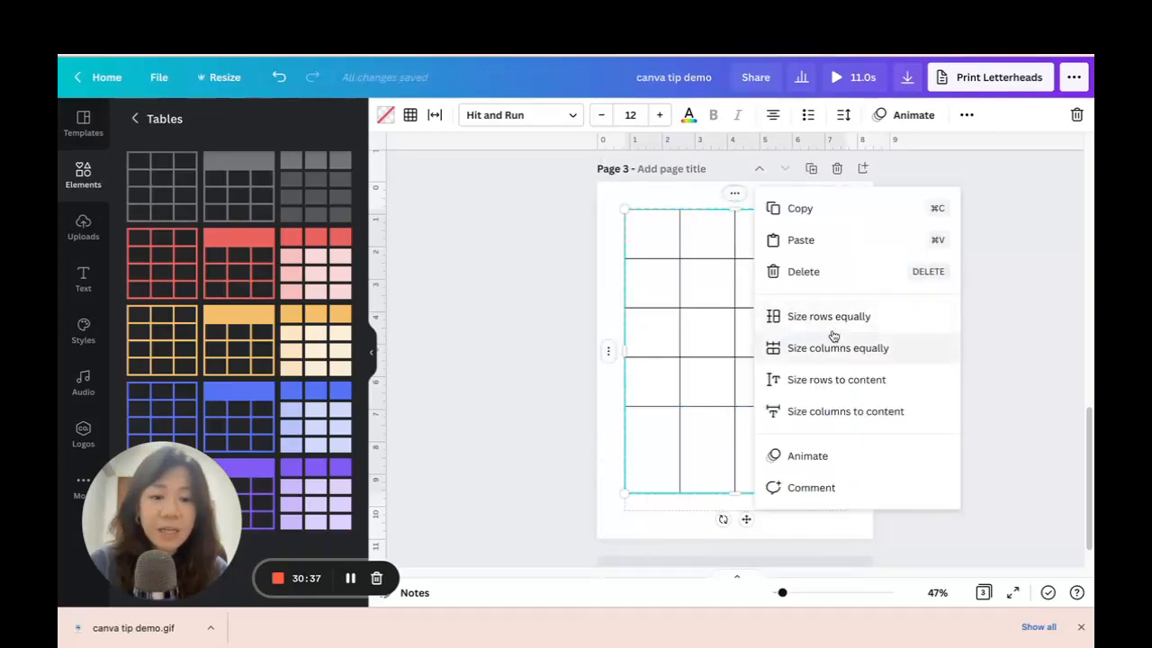
left_click(828, 316)
left_click(911, 335)
- Fill the table's first row with the weekday headings MON, TUE, WED and THU
left_click(645, 239)
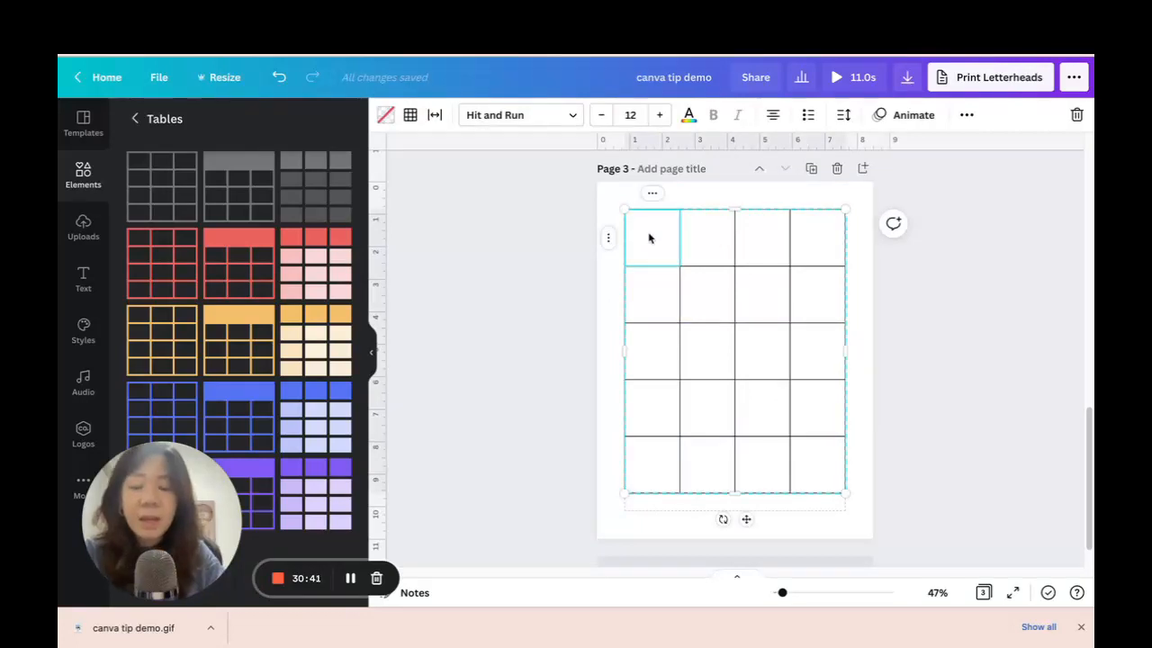
left_click(708, 237)
type("TUE")
left_click(762, 238)
type("WE")
type("TH")
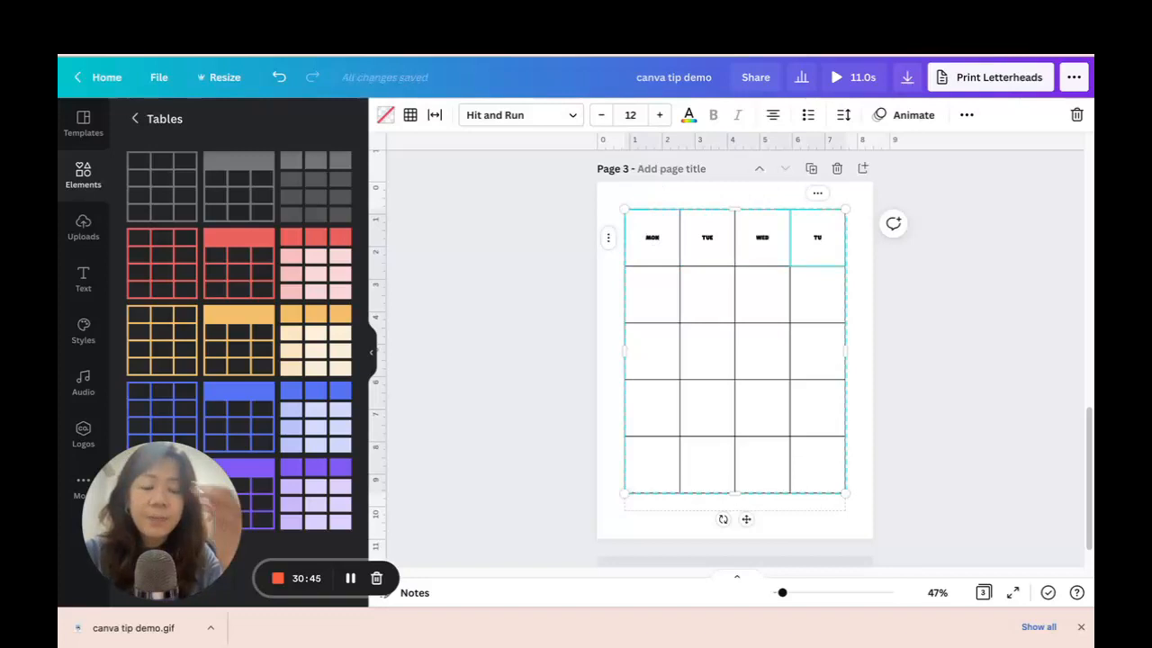
type("U")
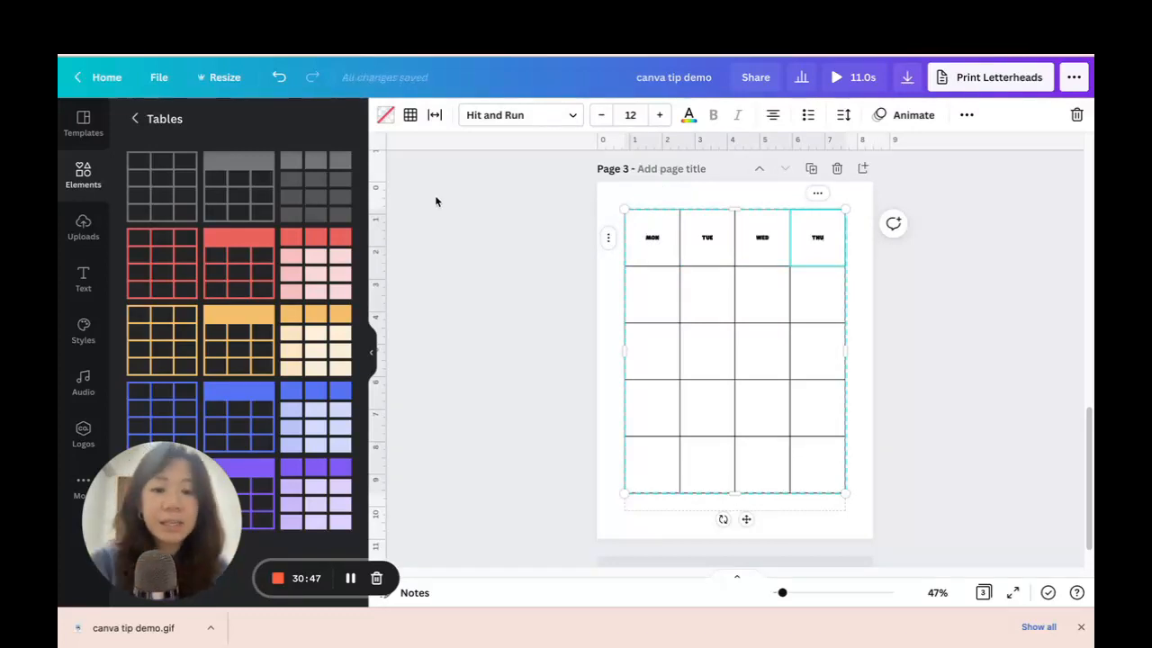
- Size the weekday heading row to its content
left_click_drag(786, 594, 802, 594)
scroll(761, 360, "up", 4)
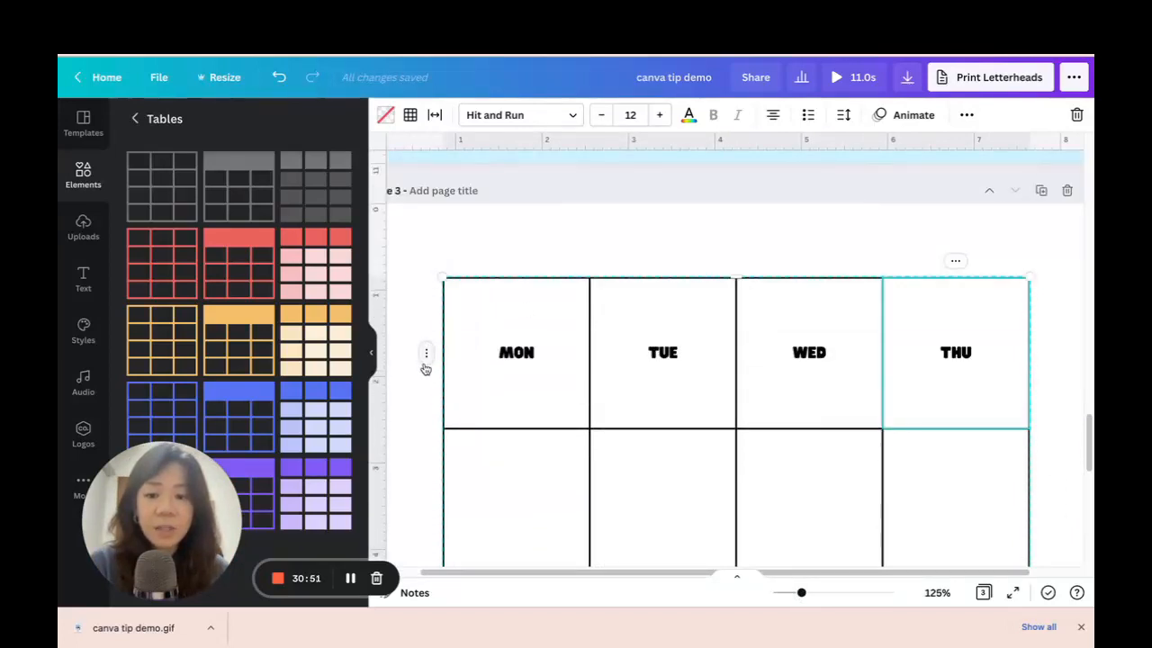
left_click(427, 356)
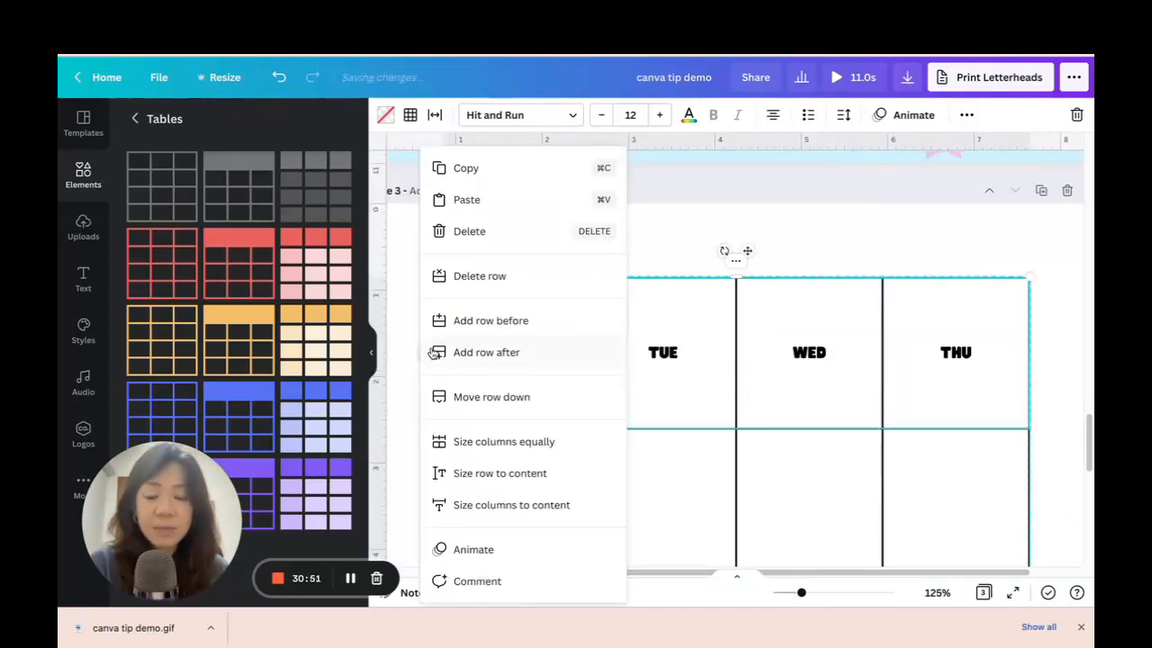
left_click(480, 473)
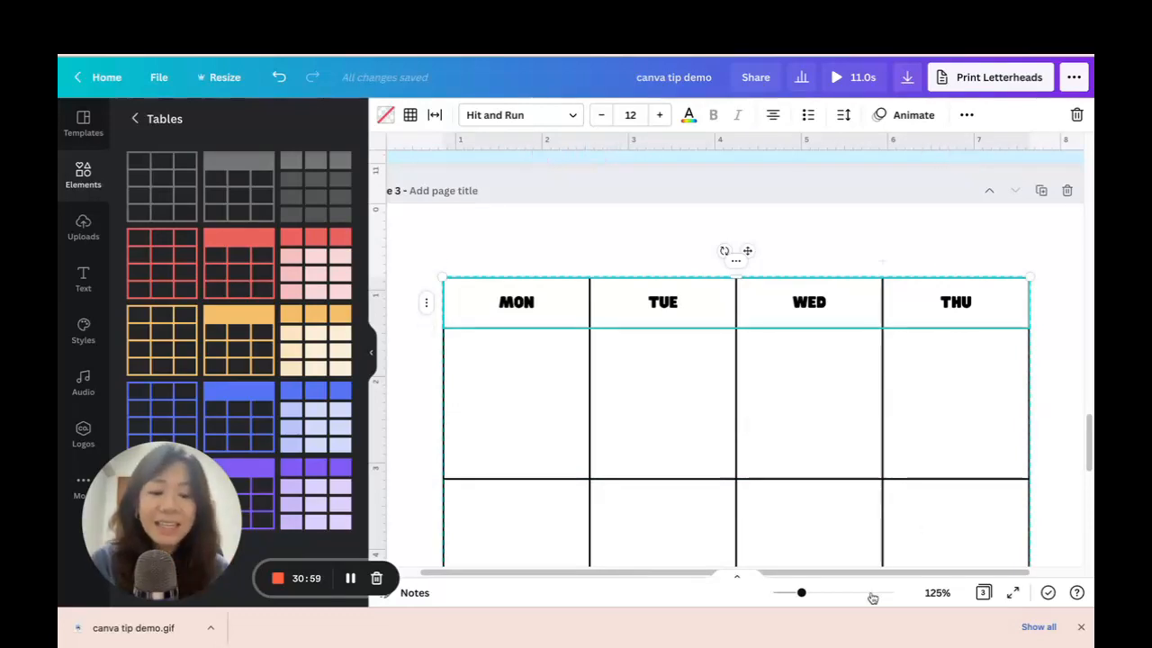
left_click_drag(801, 596, 783, 596)
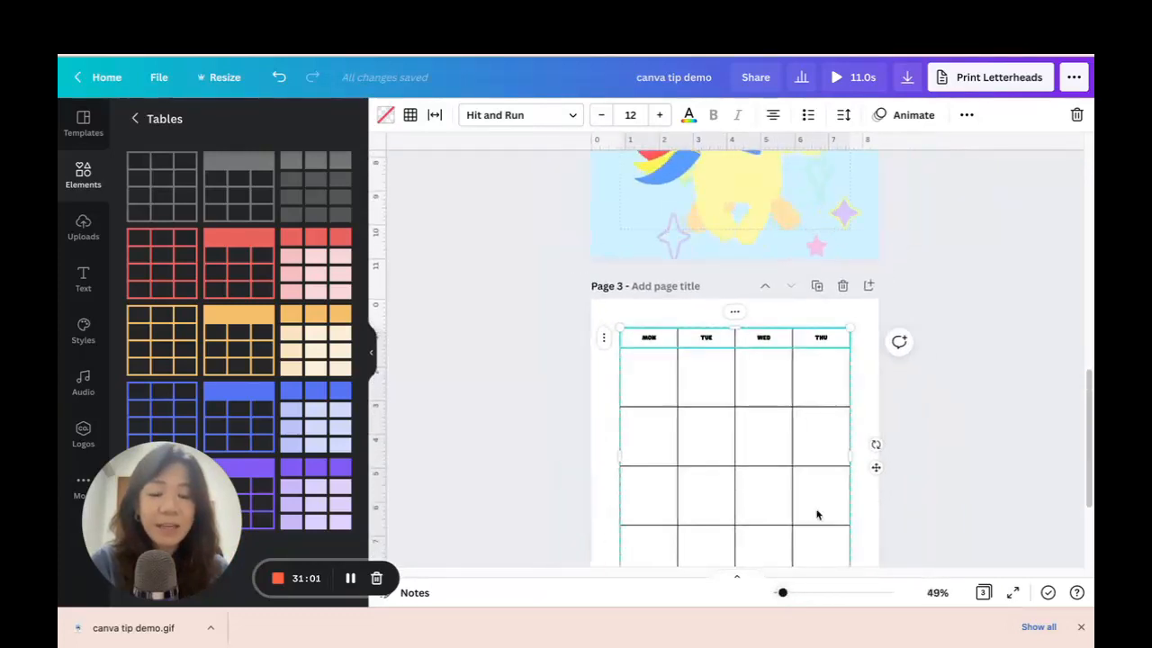
scroll(892, 425, "down", 2)
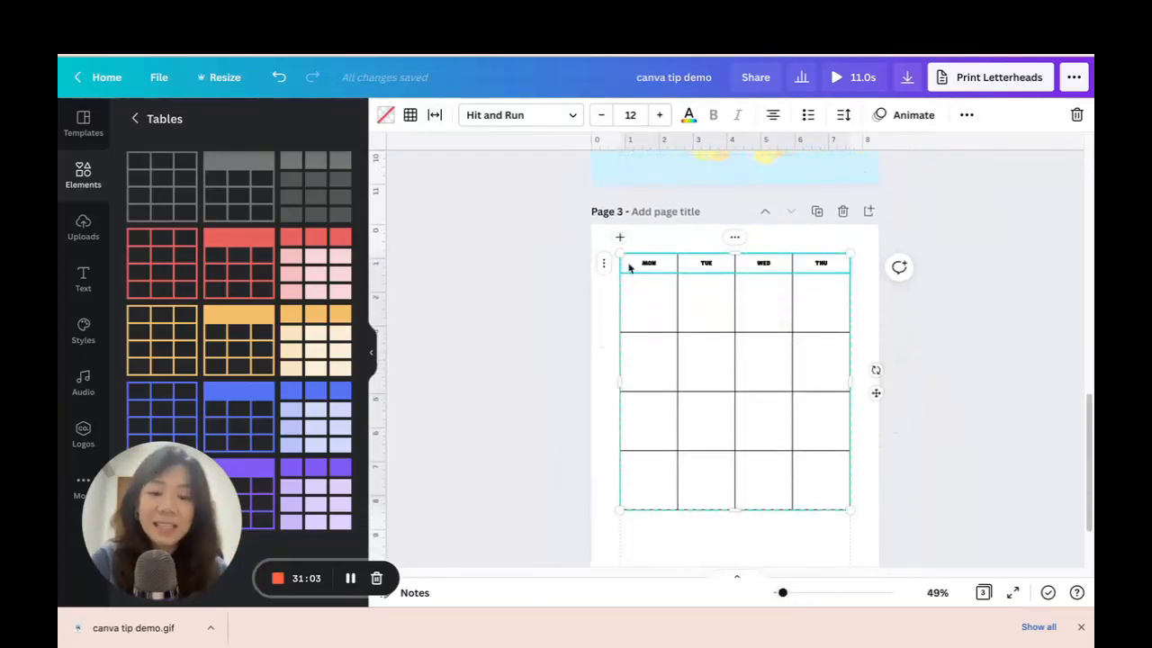
scroll(939, 463, "down", 1)
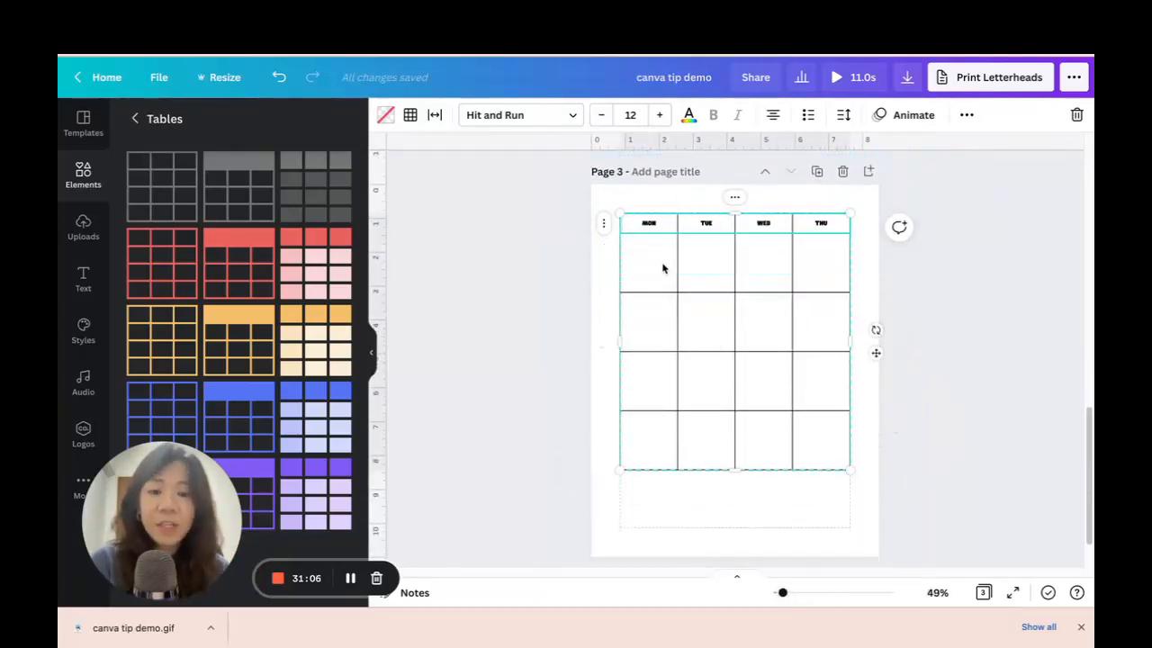
- Change the border colour of the weekday heading row to the document's pink
left_click(411, 116)
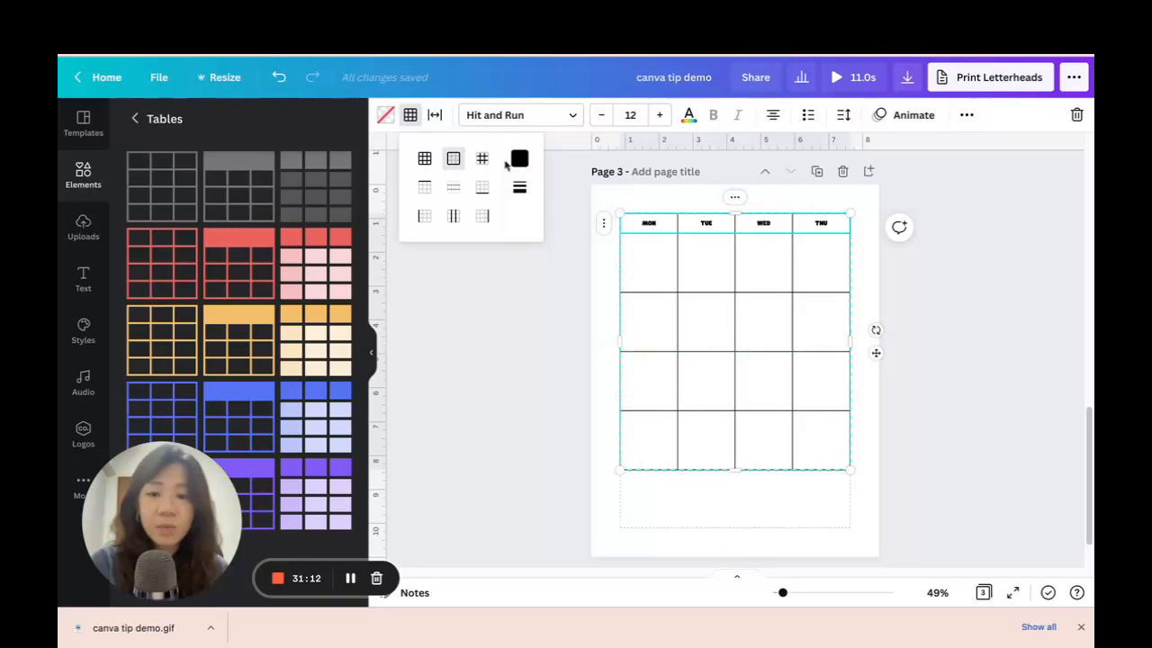
left_click(519, 159)
left_click(695, 198)
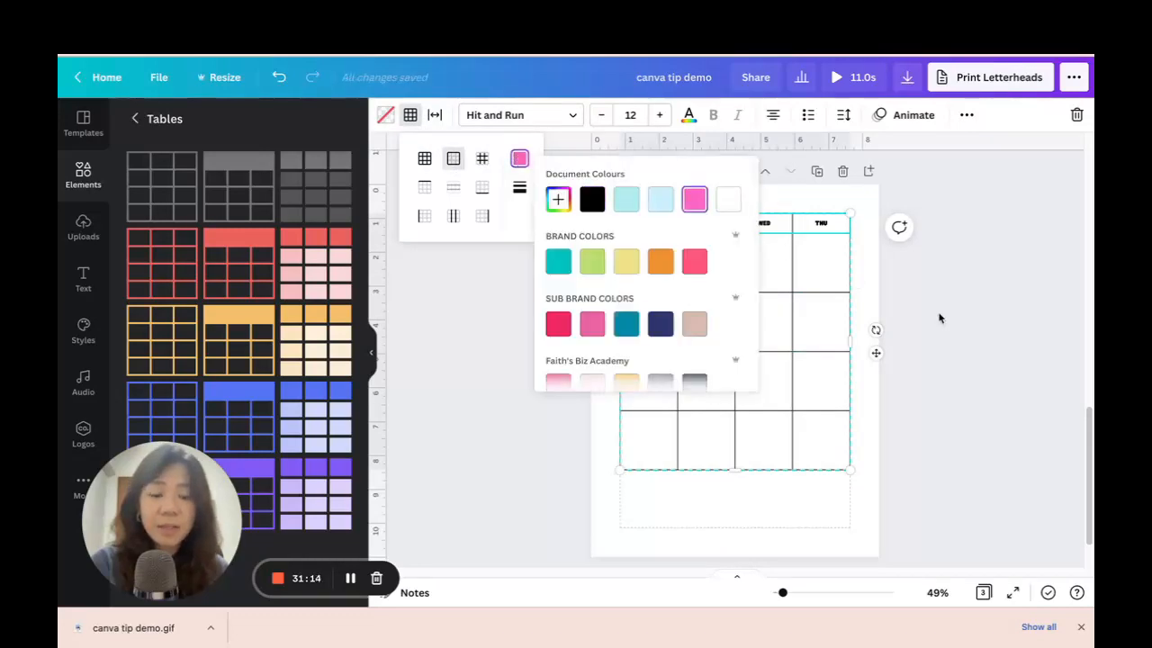
left_click(969, 511)
- Change all borders of the whole table to the document's pink
left_click_drag(968, 509, 558, 209)
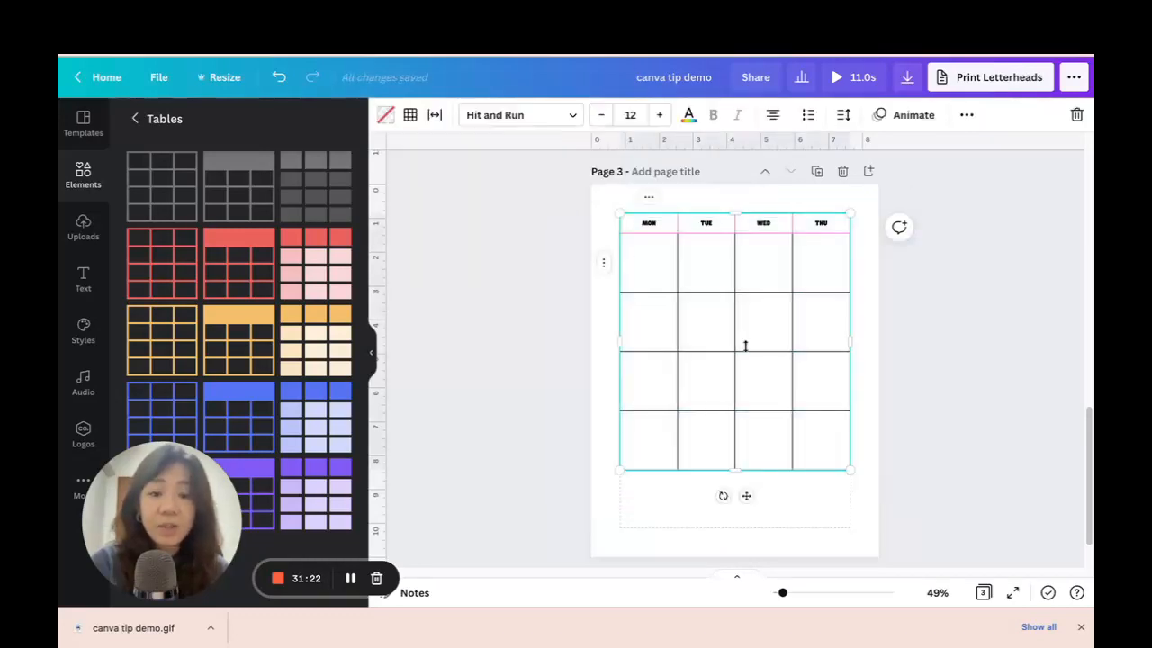
left_click(410, 115)
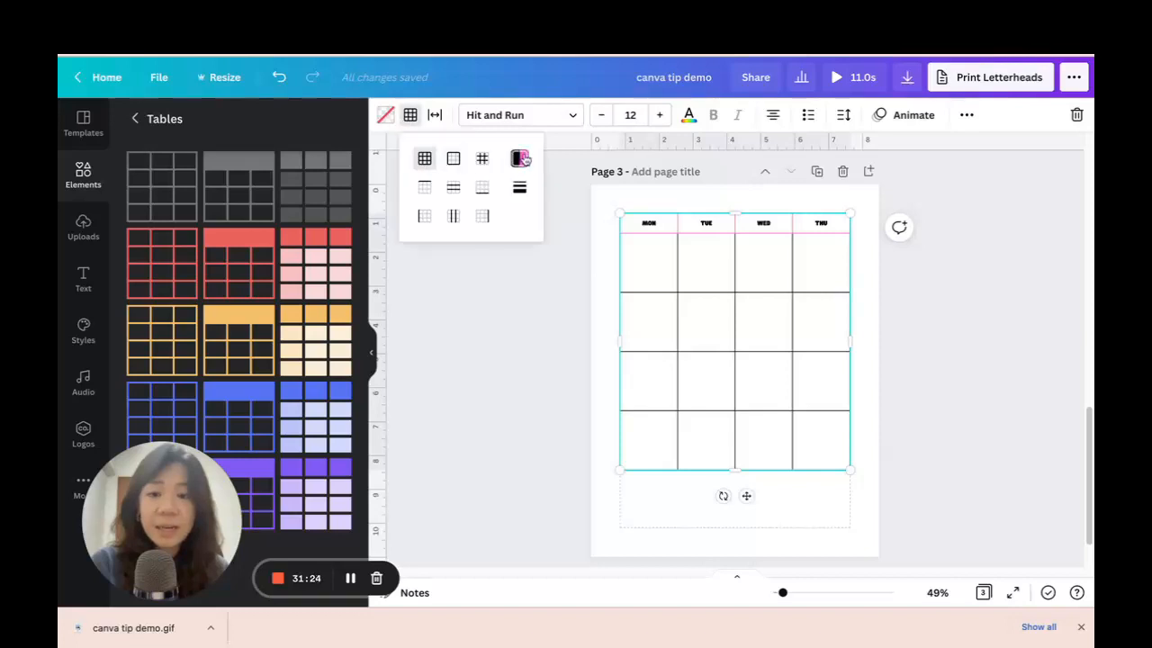
left_click(520, 158)
left_click(694, 196)
left_click(997, 345)
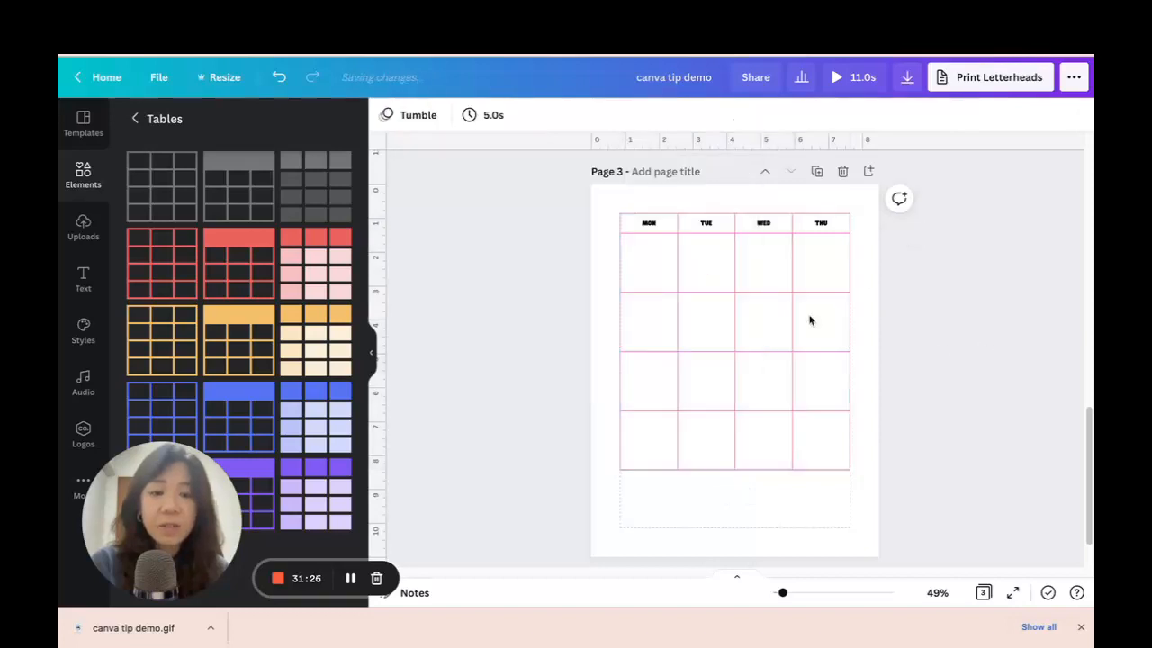
- Stretch the table down to the lower page margin
left_click(853, 455)
left_click_drag(856, 491, 850, 530)
left_click(859, 432)
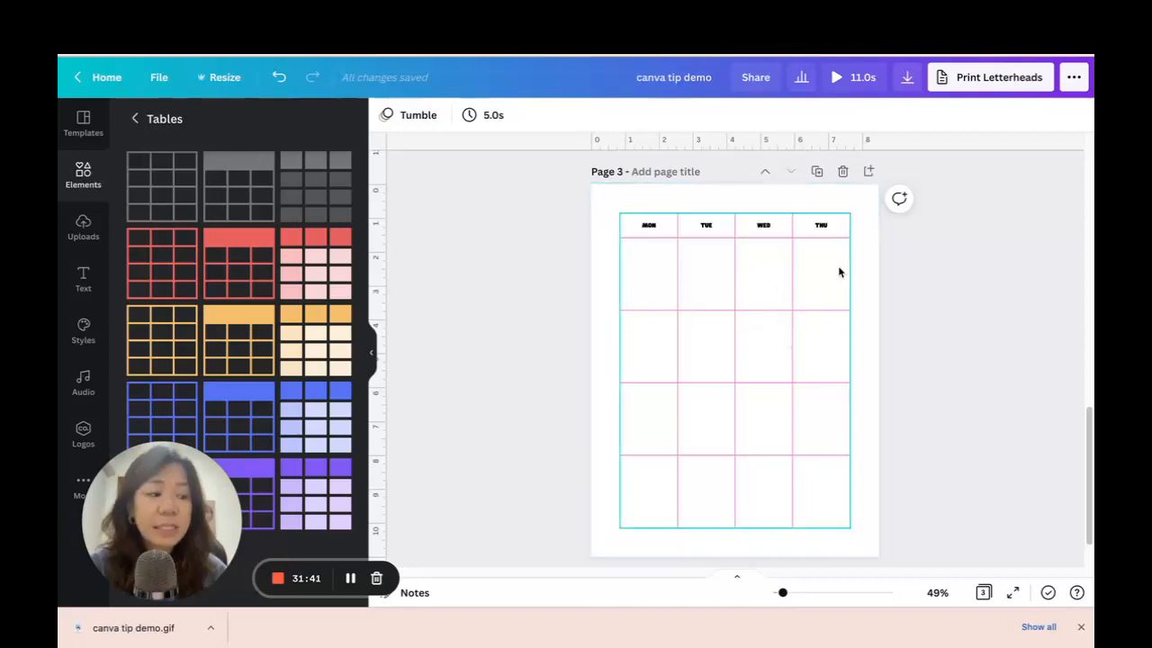
- Try narrowing the TUE column and moving the border between WED and THU, and undo both changes
left_click(693, 275)
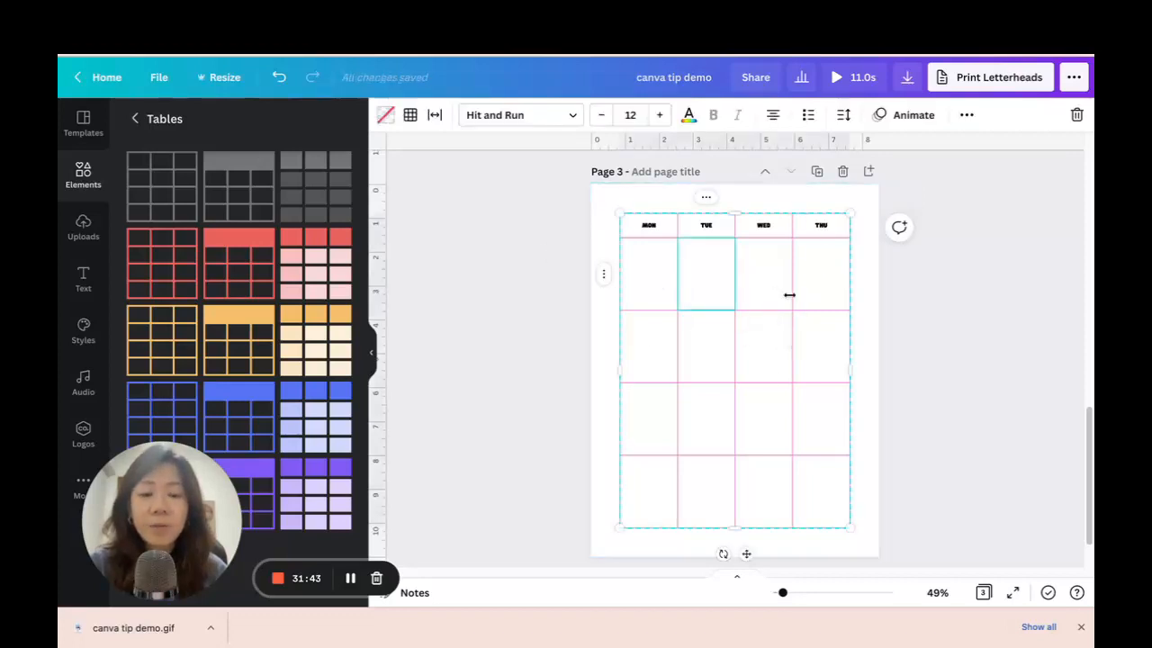
left_click(821, 346)
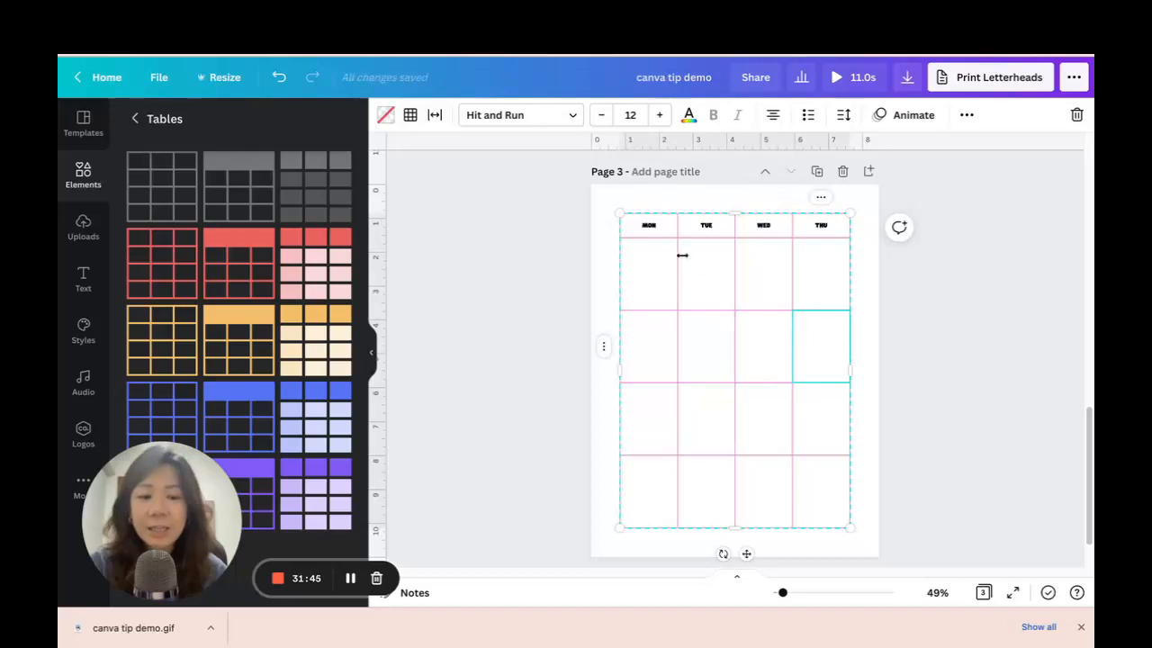
left_click(754, 277)
left_click_drag(735, 270, 704, 270)
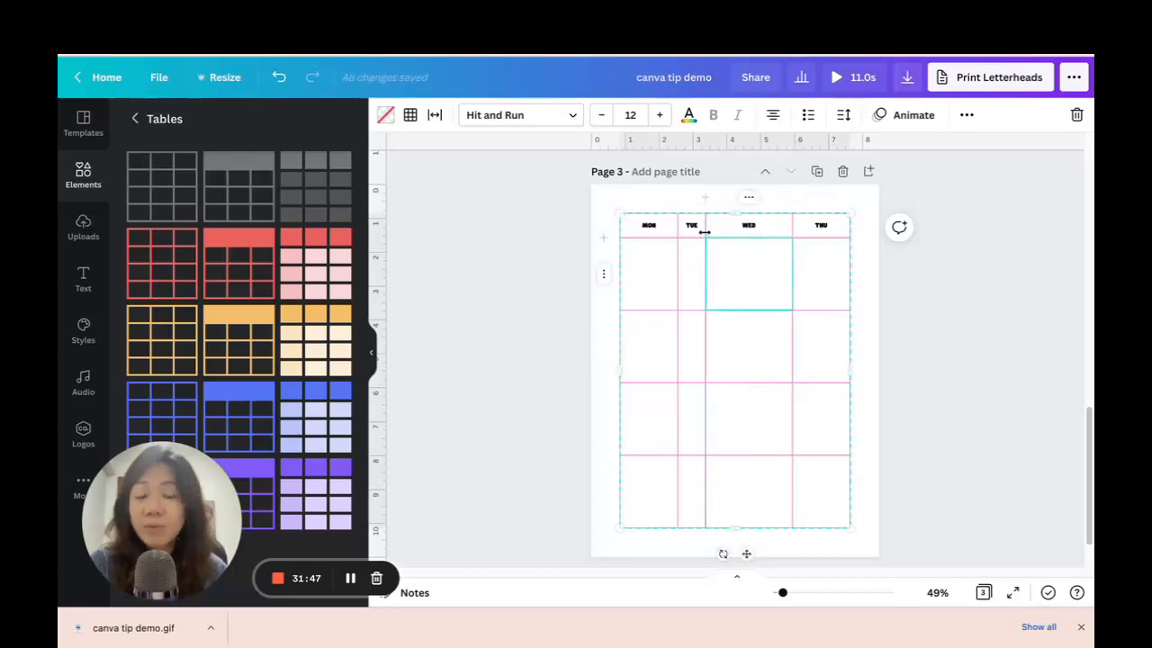
left_click_drag(791, 281, 764, 280)
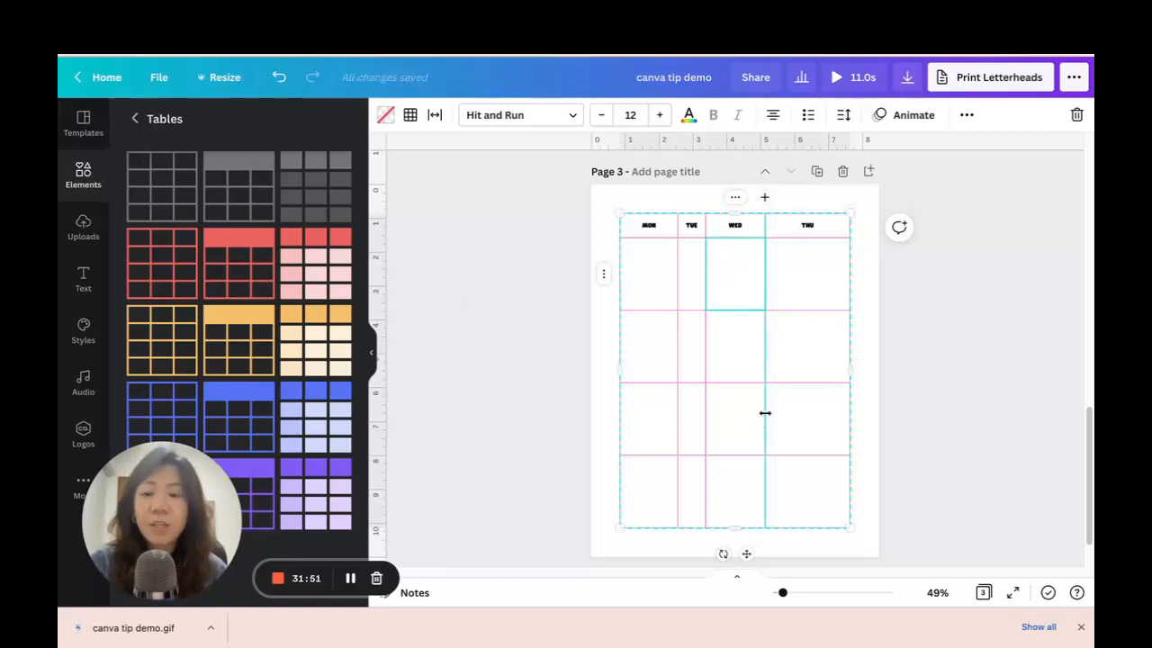
left_click(277, 78)
left_click(278, 78)
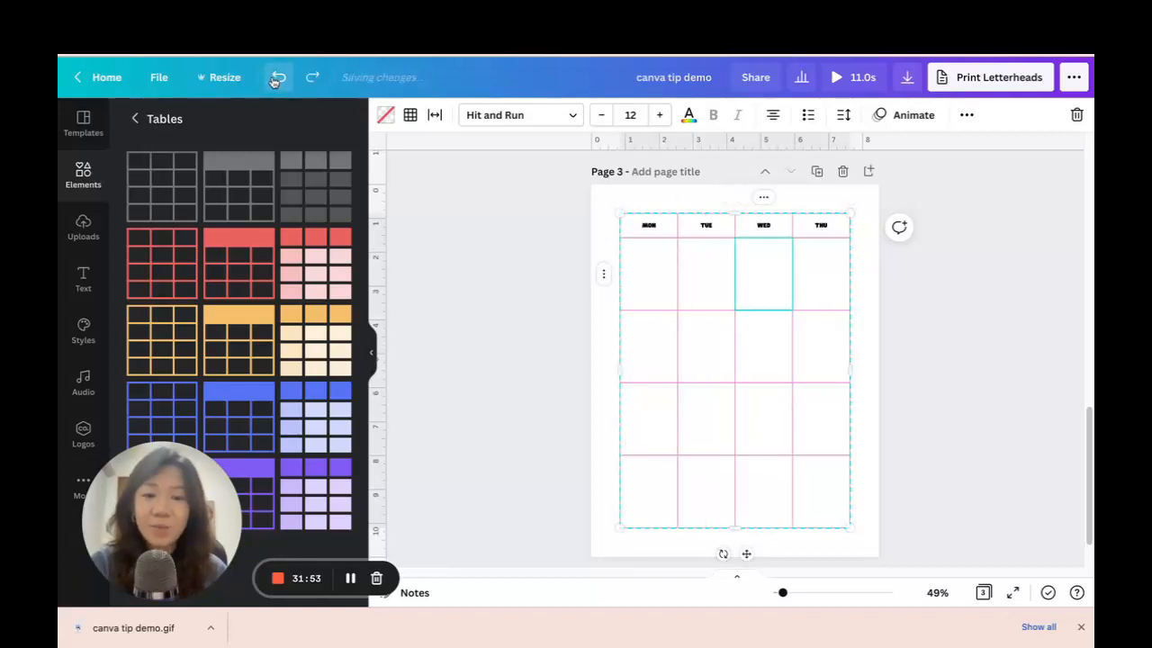
left_click(569, 270)
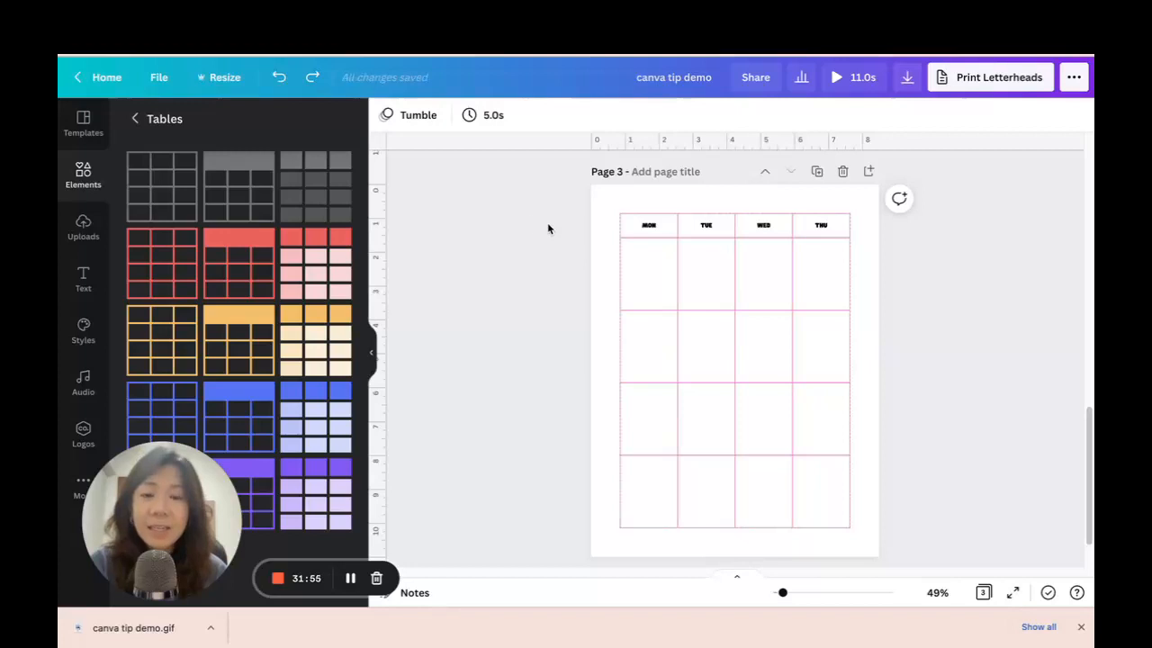
- Lock the whole table on page 3 and check the lock by selecting its cells
left_click_drag(557, 204, 953, 536)
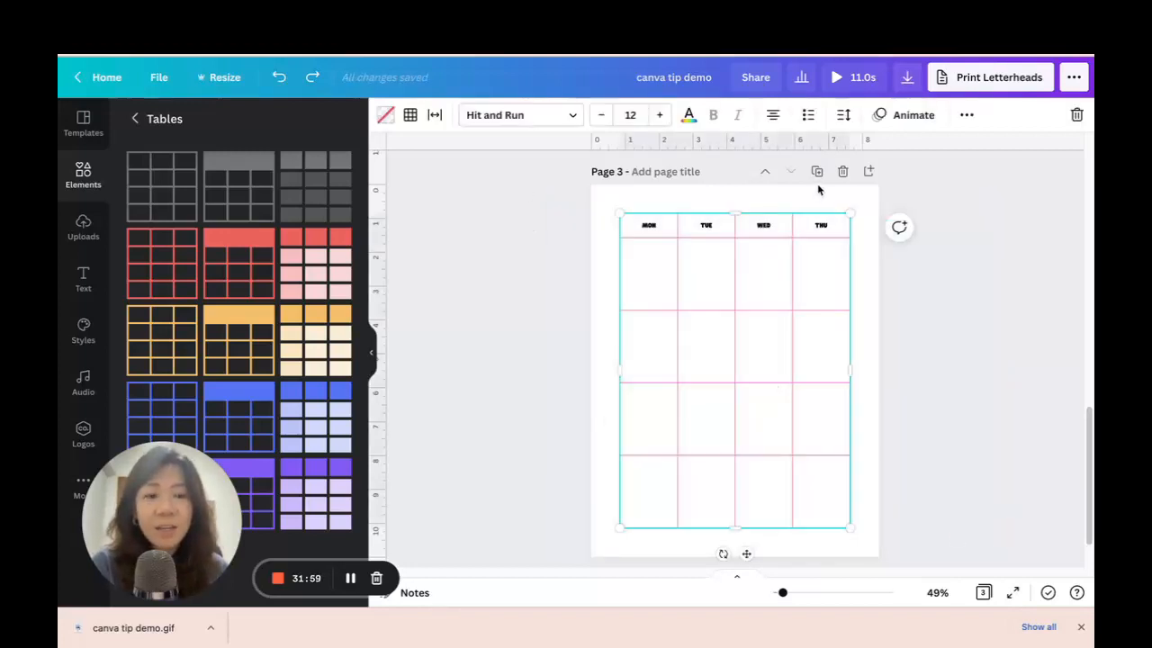
left_click(967, 115)
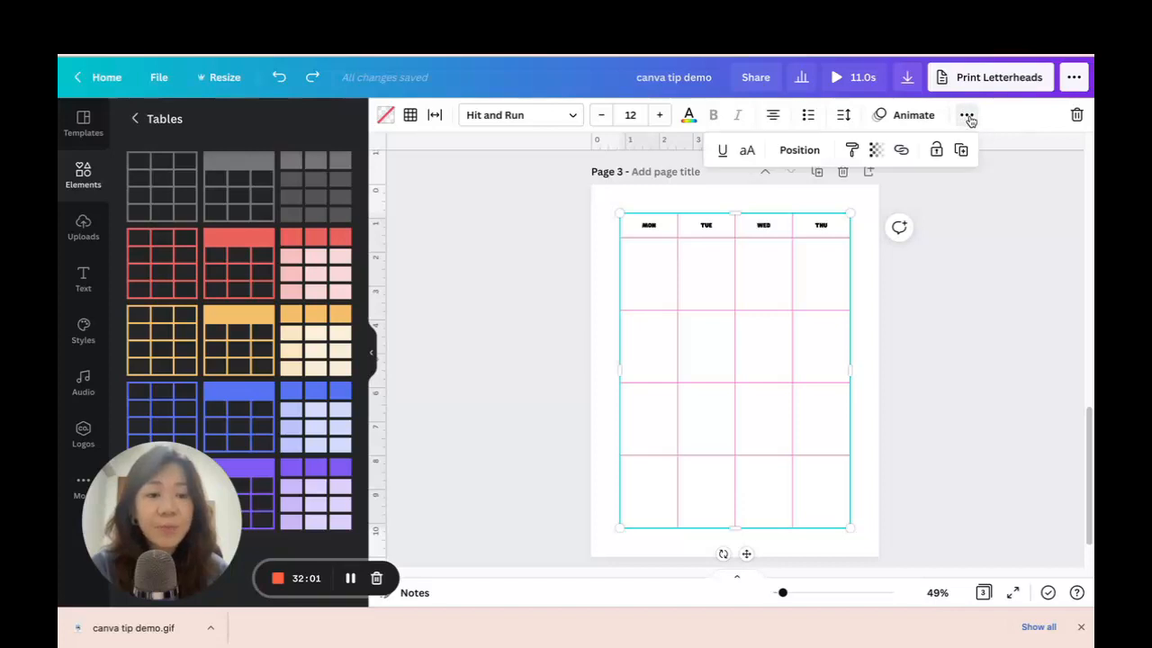
left_click(936, 150)
left_click(969, 307)
left_click(746, 270)
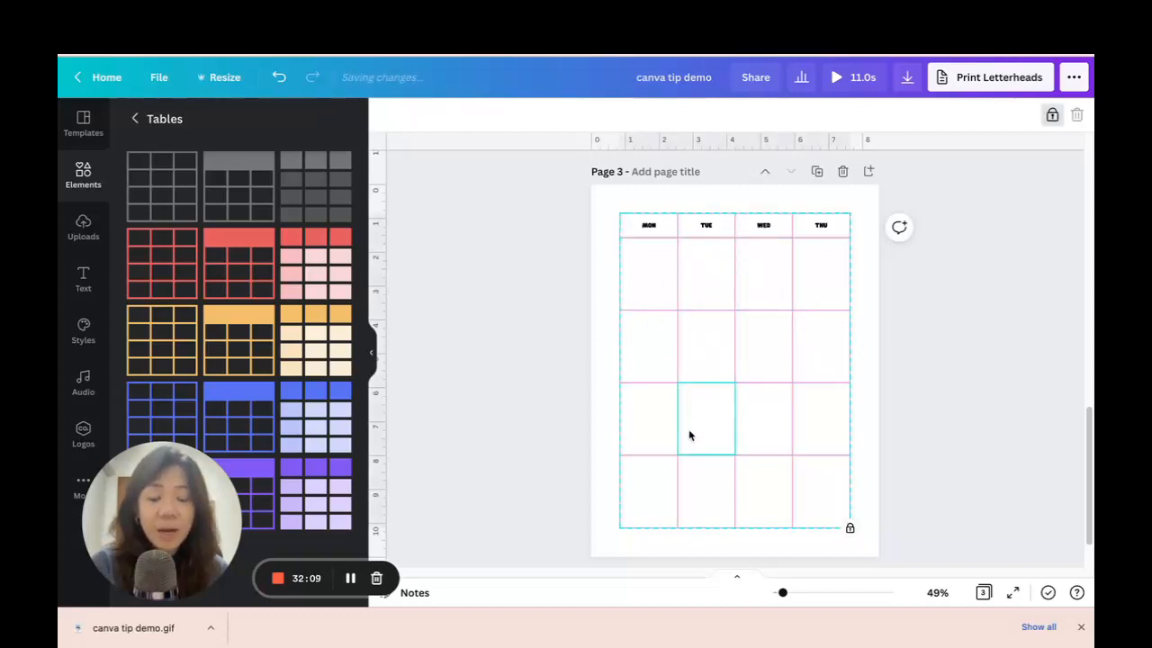
left_click(547, 288)
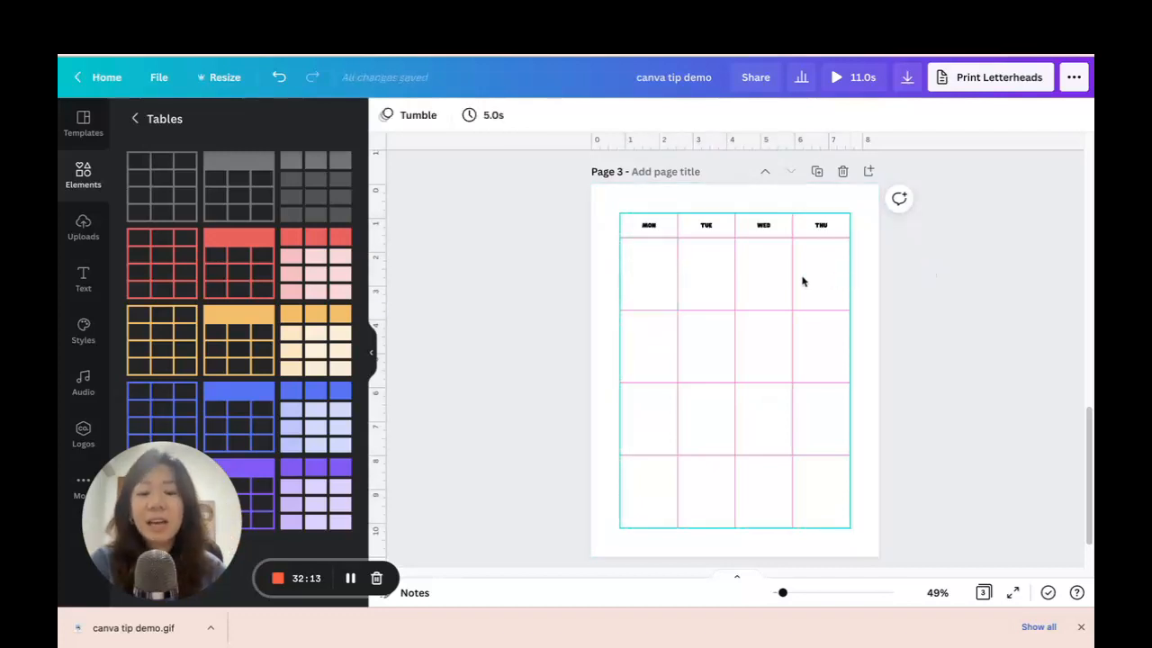
left_click(869, 287)
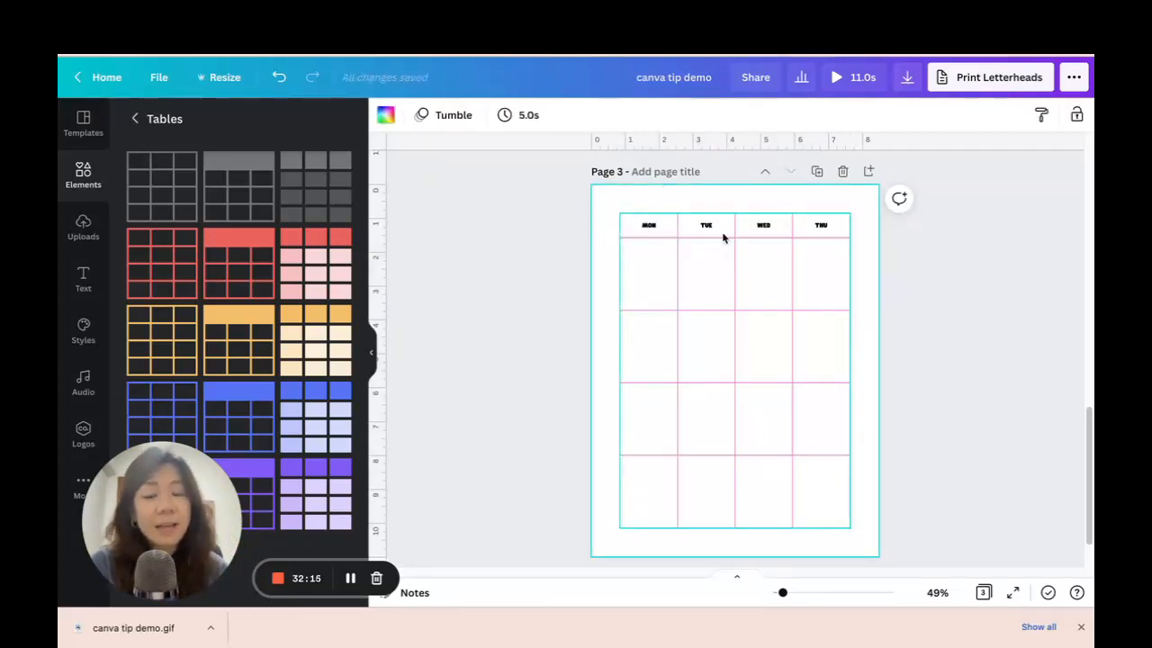
- Add the recently used unicorn graphic to page 3, shrink it and place it over the table's lower-left corner
left_click(86, 175)
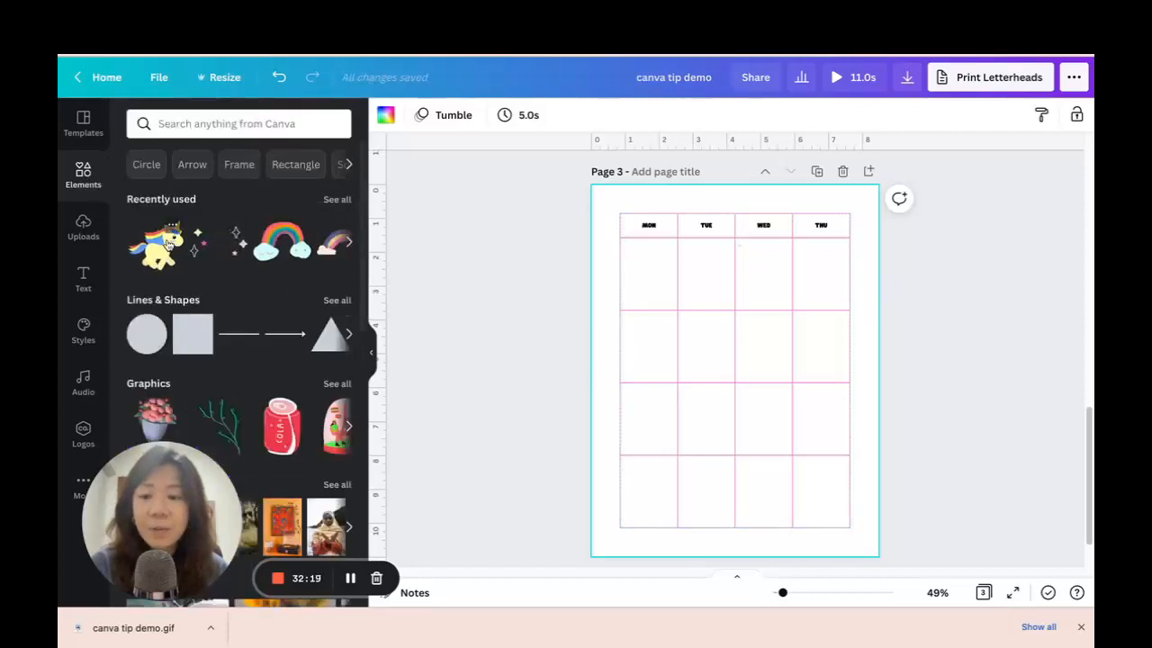
left_click(169, 244)
left_click_drag(846, 246, 707, 387)
left_click_drag(675, 396, 651, 495)
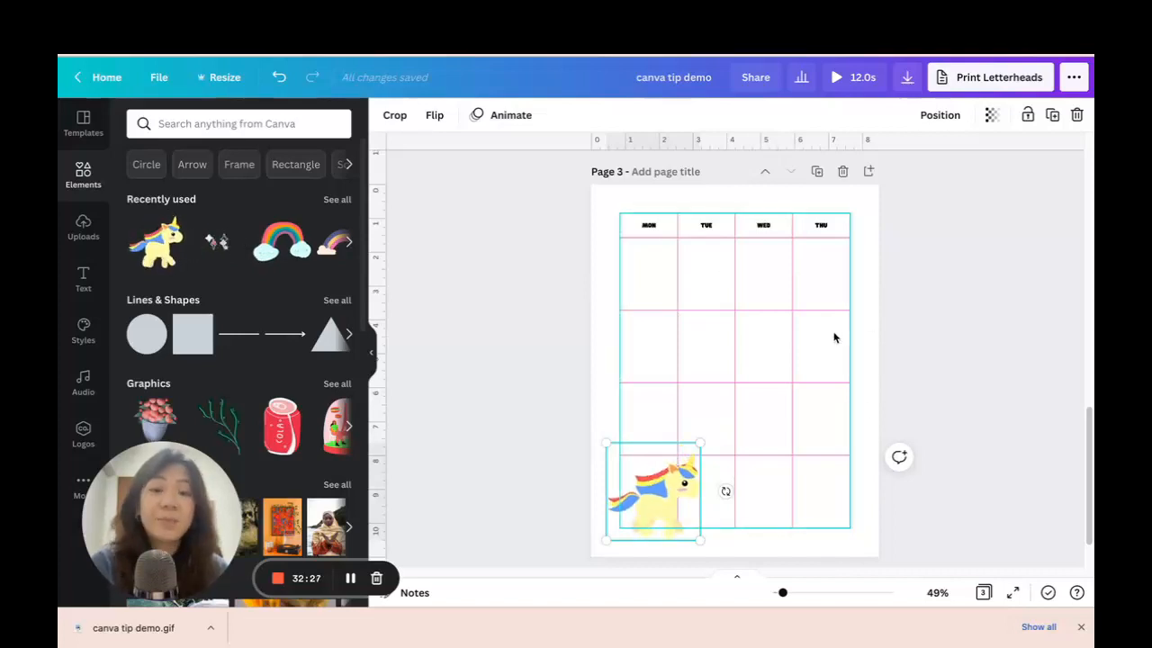
left_click(927, 319)
- Unlock the table and lower its top edge to leave an empty area above the weekday headings
left_click(763, 248)
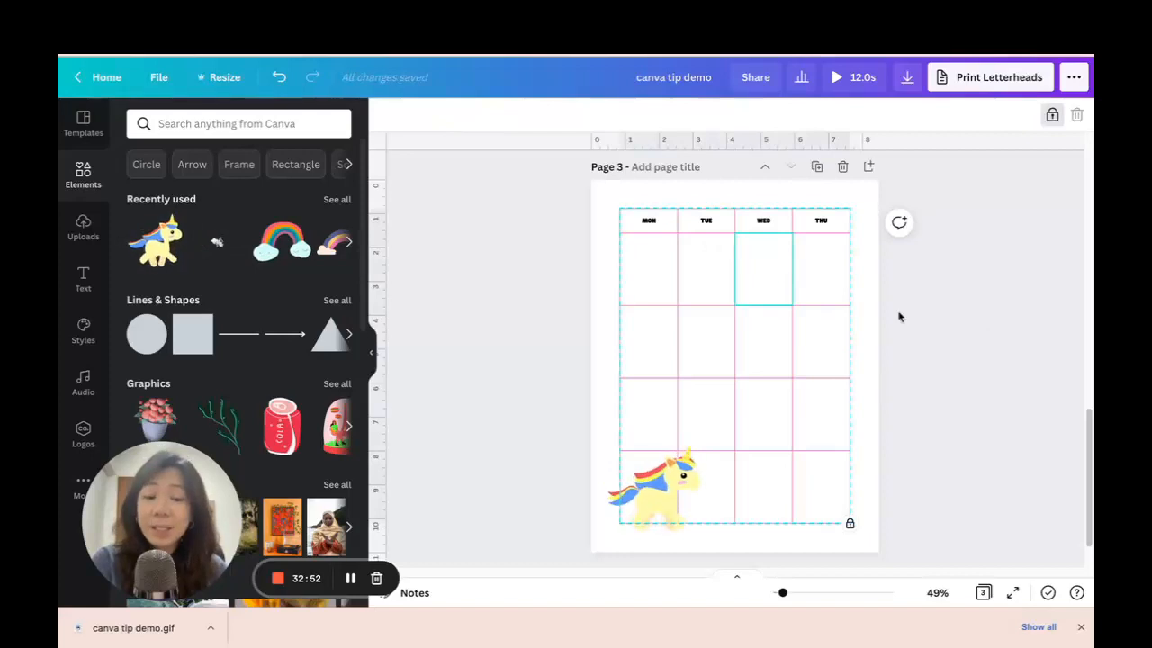
left_click(1052, 116)
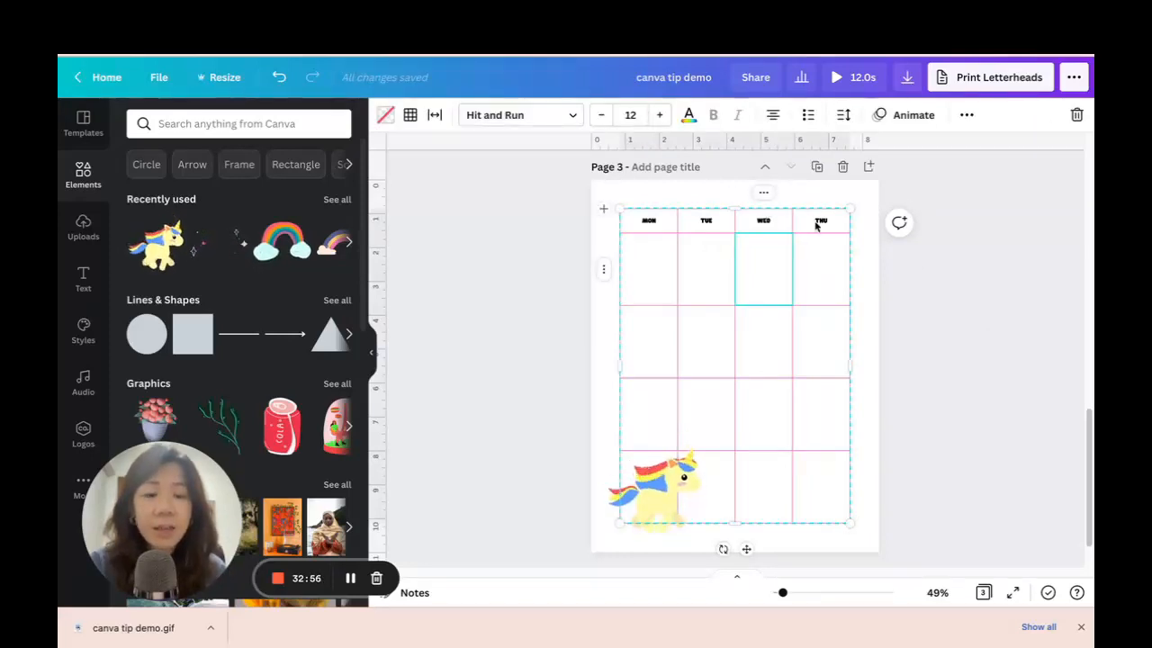
left_click_drag(849, 207, 850, 294)
- Delete the unicorn graphic from page 3
left_click(666, 486)
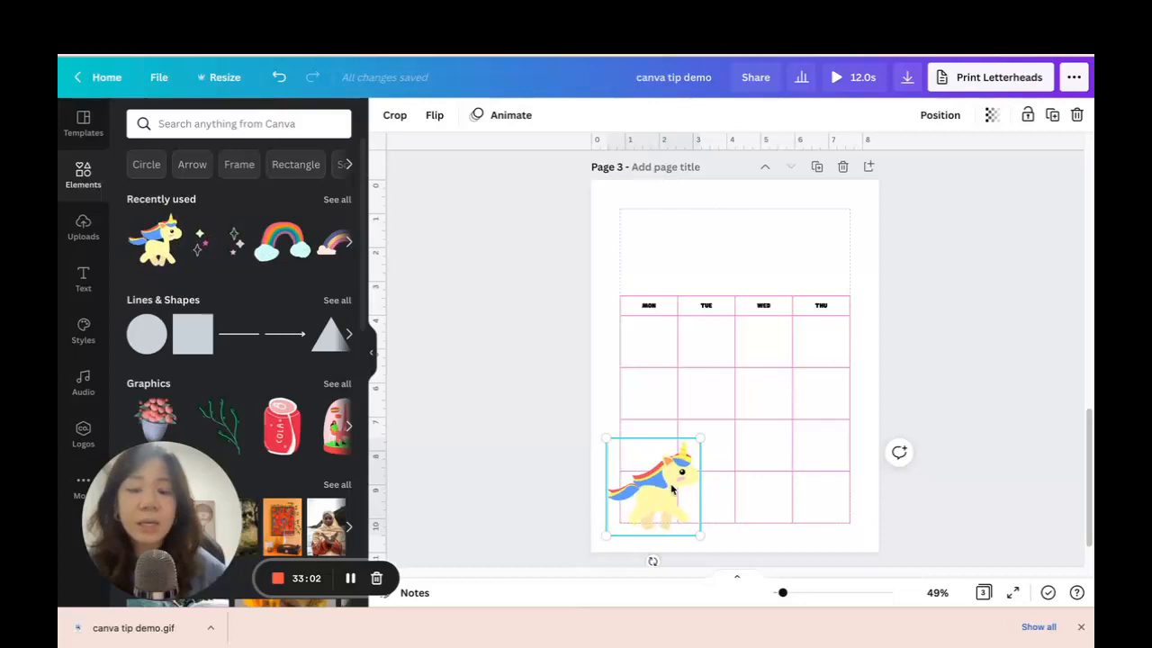
left_click(1077, 116)
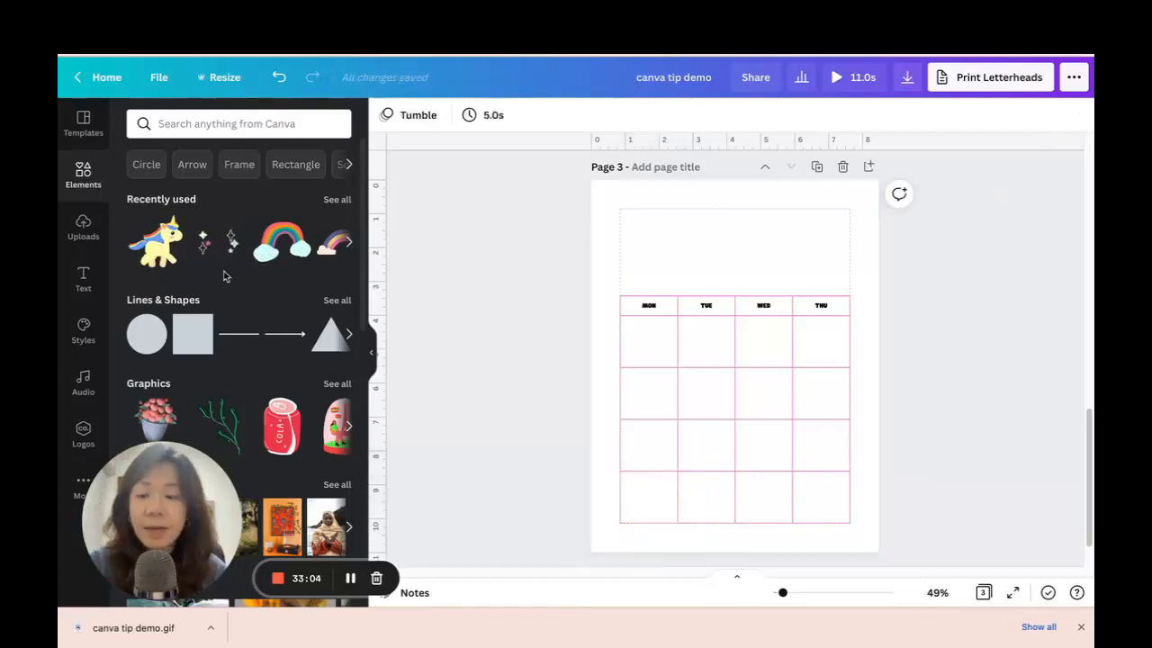
- Copy the FEELIN' text from page 2 to page 3, straighten it to 0° and place it above the table
scroll(884, 282, "up", 5)
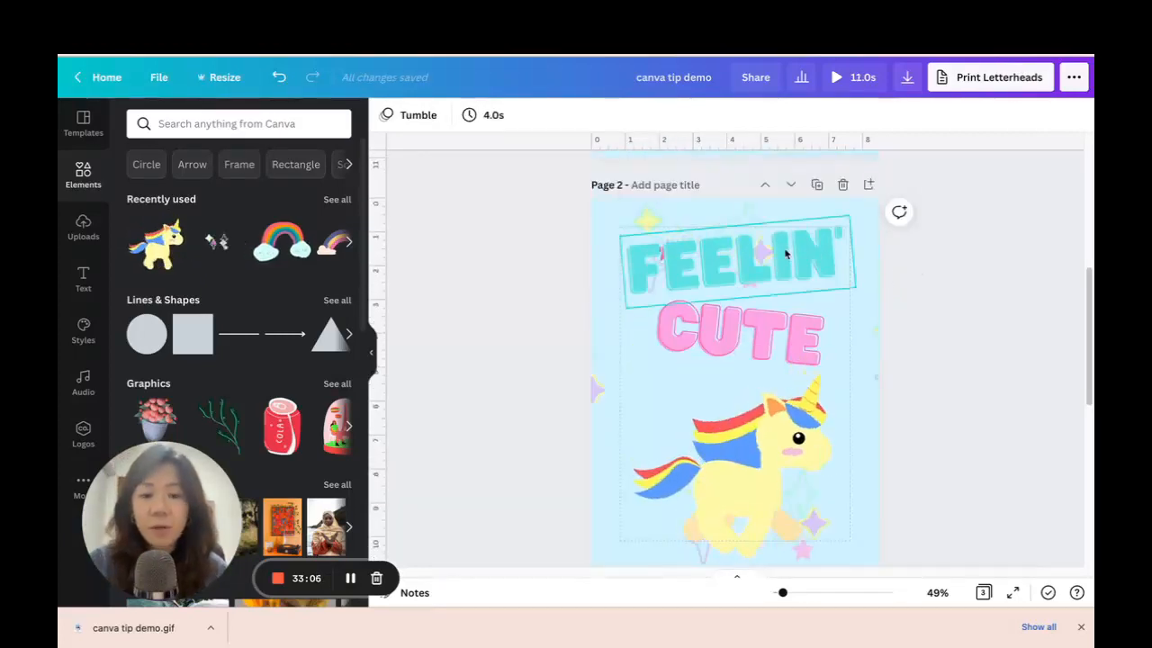
left_click(785, 254)
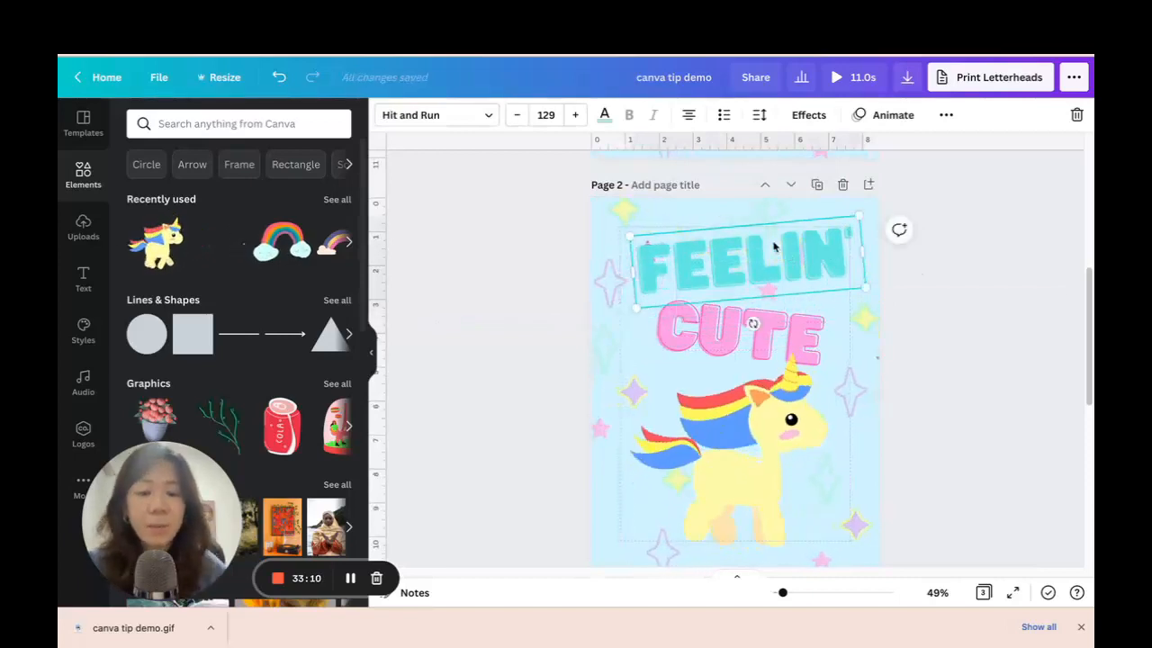
scroll(774, 246, "down", 3)
left_click(794, 377)
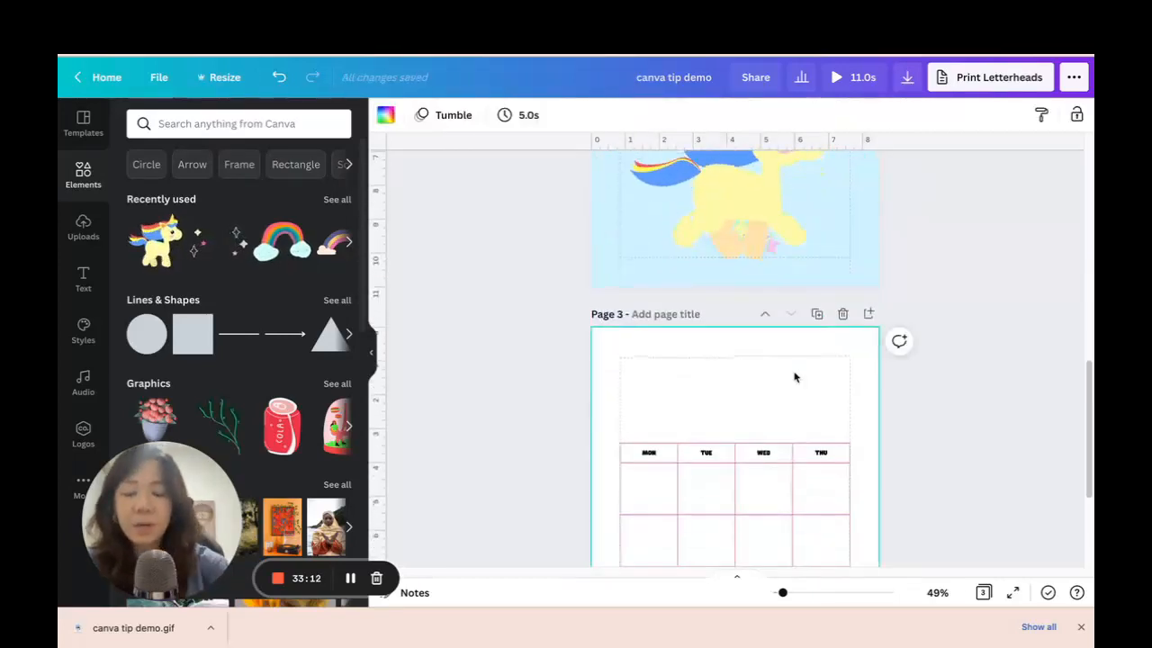
key("ctrl+v")
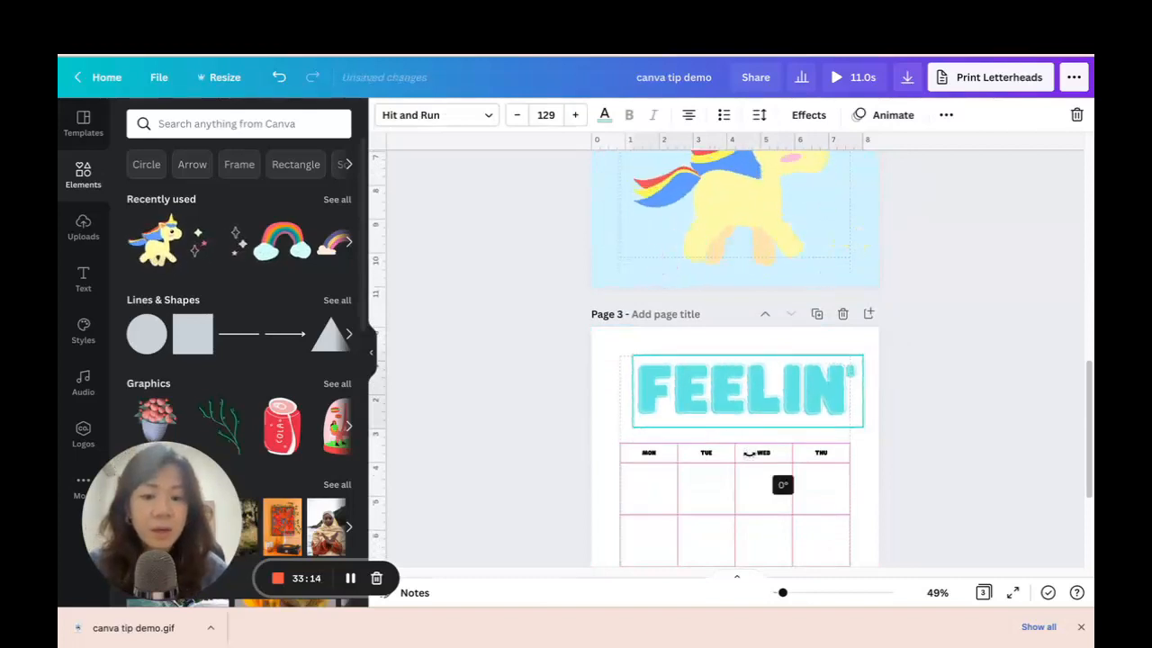
left_click_drag(765, 390, 753, 404)
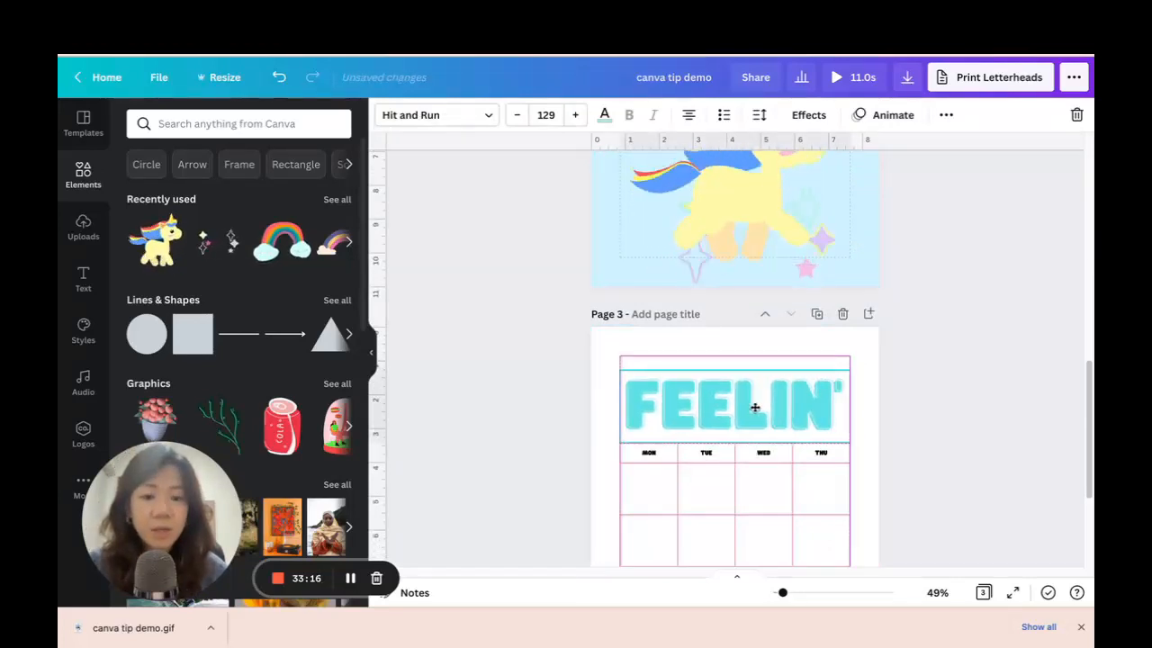
left_click(965, 425)
- Add a circle shape over the page 3 table and fill it with the yellow brand colour
scroll(962, 413, "down", 3)
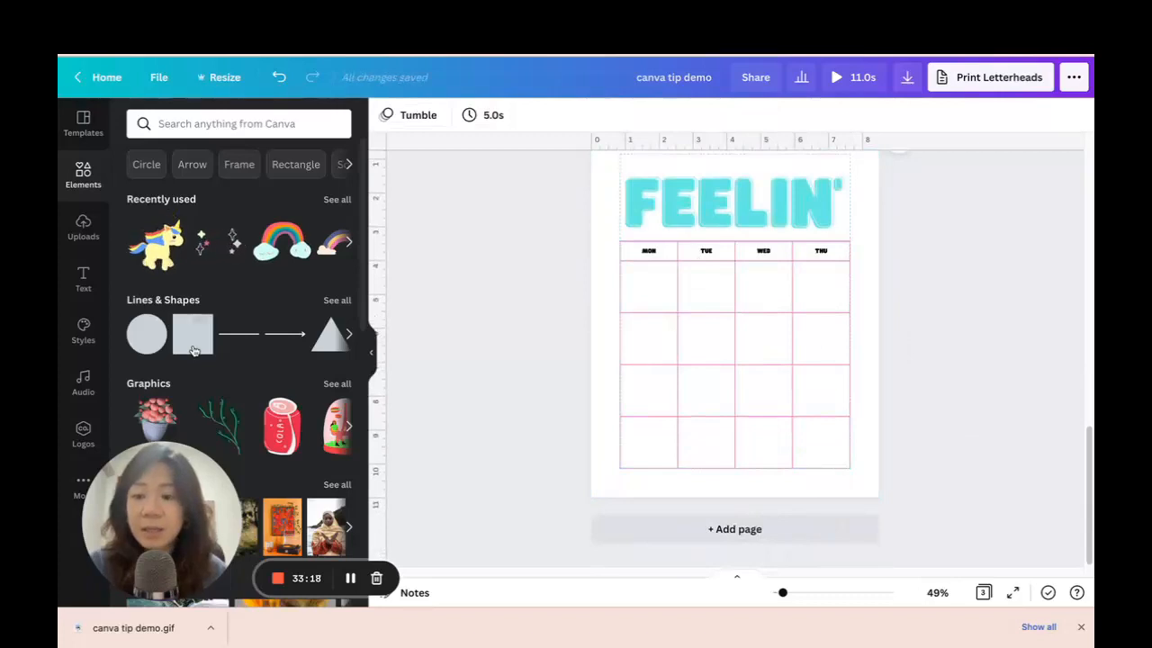
left_click(146, 333)
left_click_drag(727, 303, 726, 348)
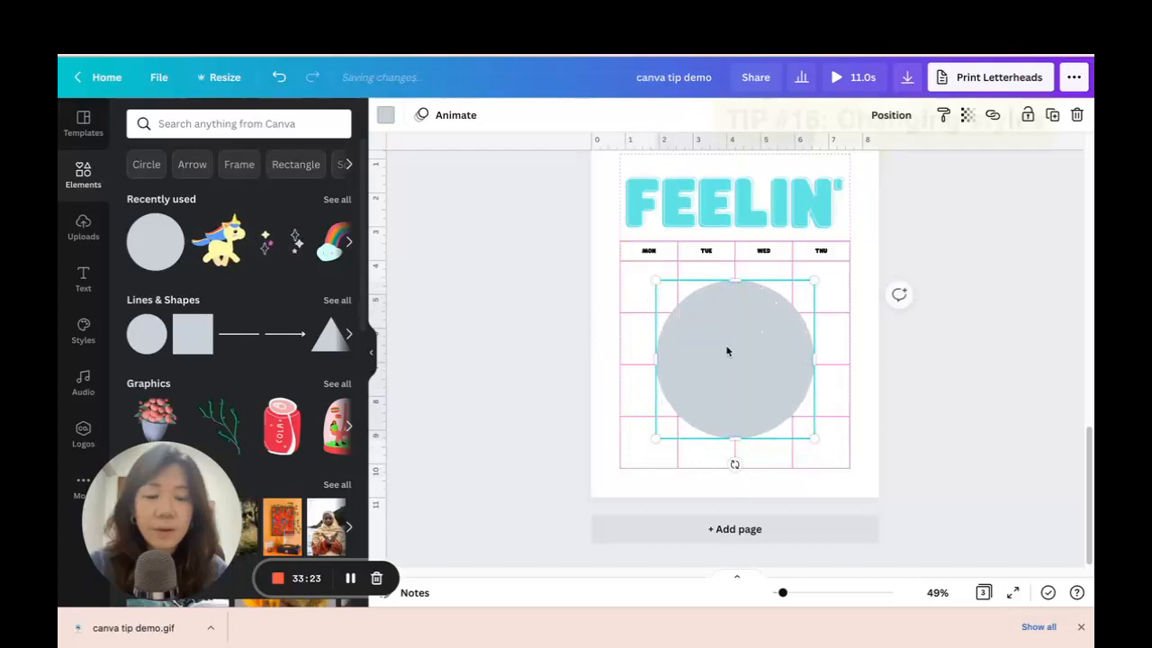
left_click(385, 116)
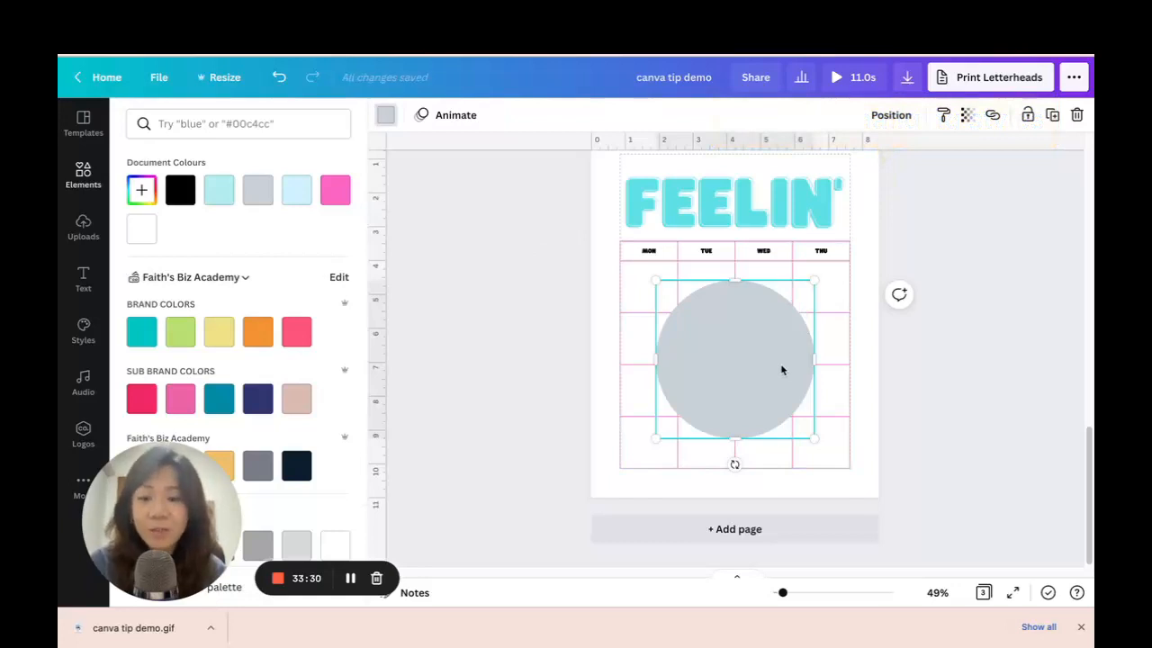
left_click(219, 332)
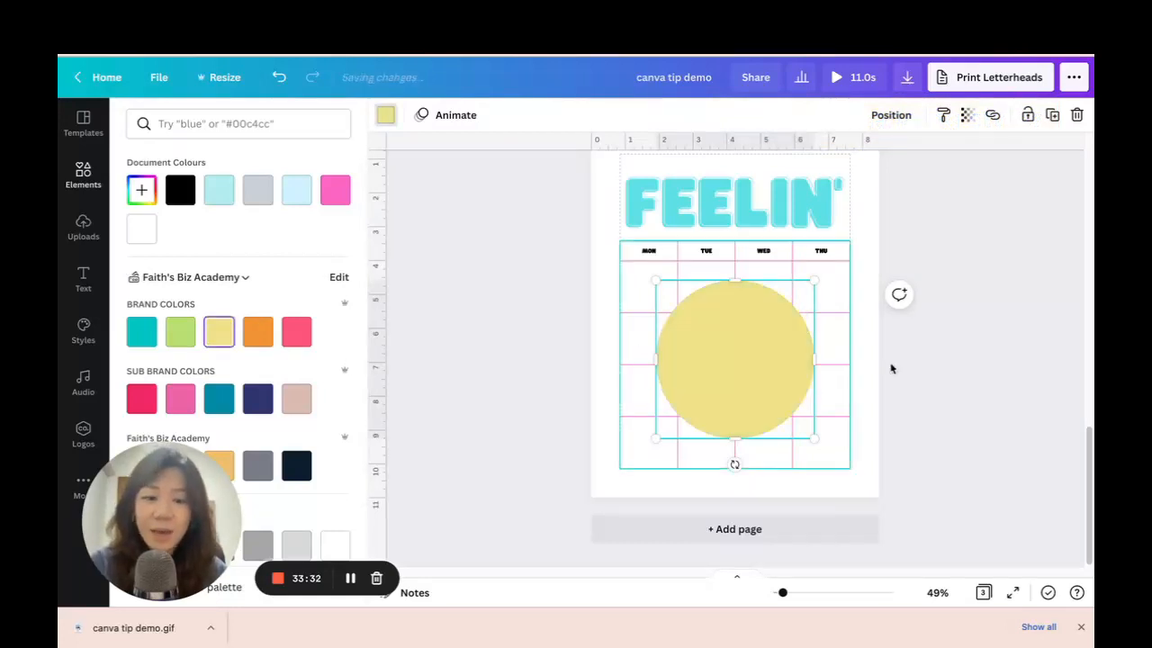
left_click(893, 368)
- Send the yellow circle behind the table and try the Middle and Top page alignments on it
left_click(689, 357)
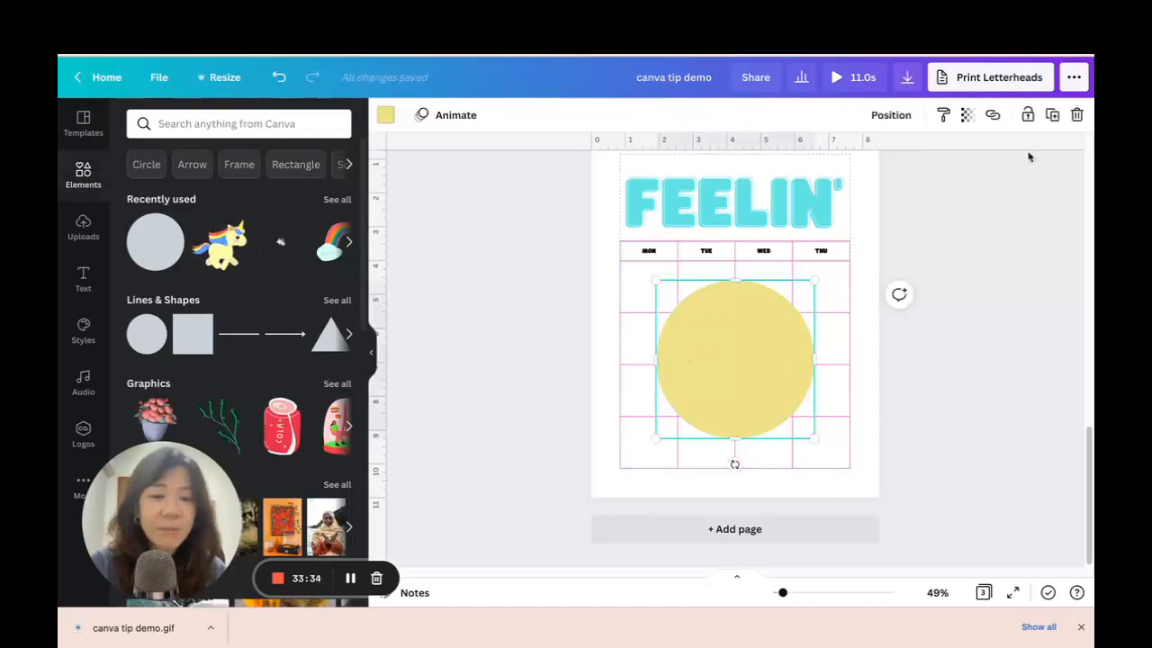
left_click(891, 114)
left_click(846, 159)
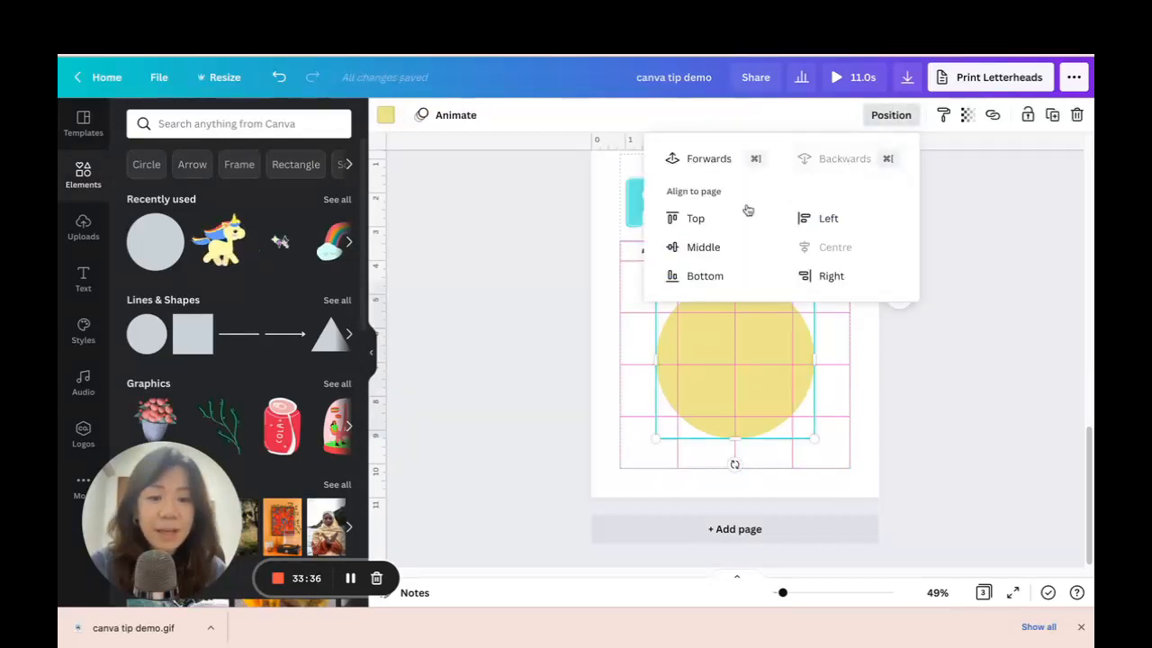
left_click(691, 248)
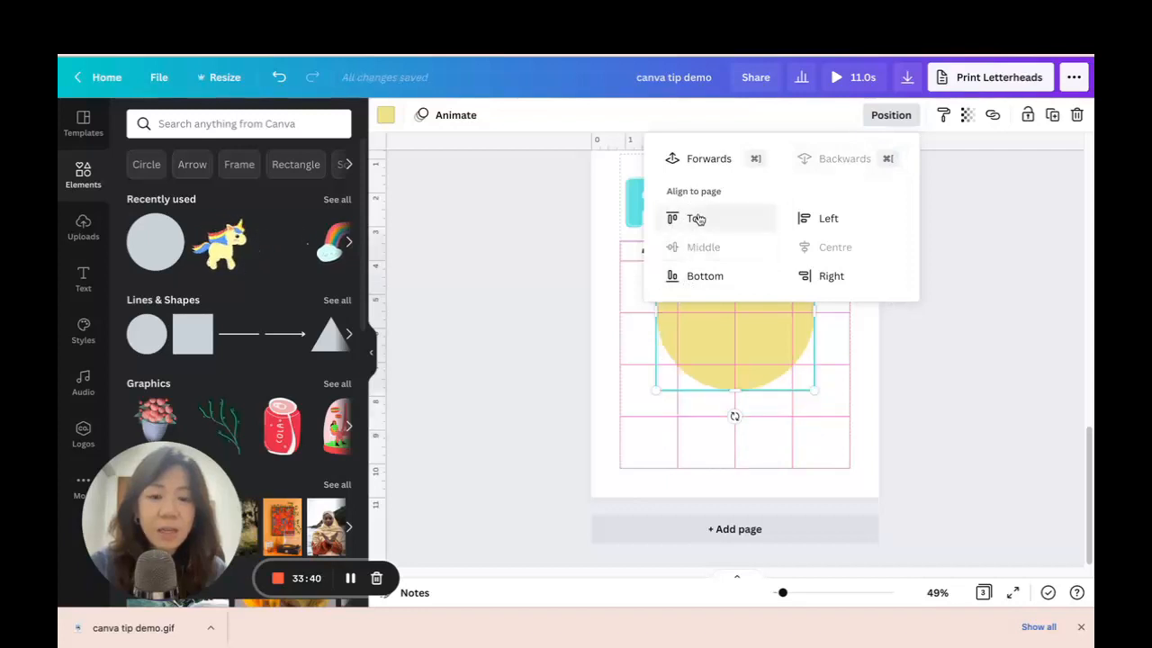
left_click(698, 219)
left_click(1026, 227)
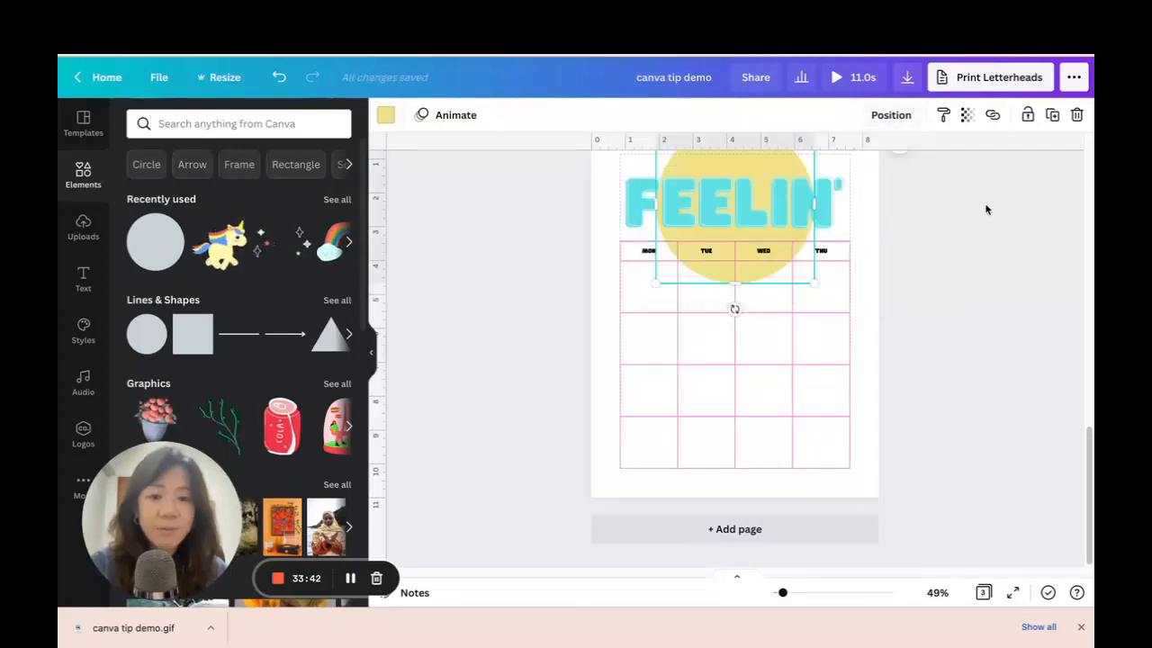
- Align the yellow circle to the bottom of page 3 and return it to the top
scroll(976, 182, "up", 1)
left_click(887, 114)
left_click(707, 277)
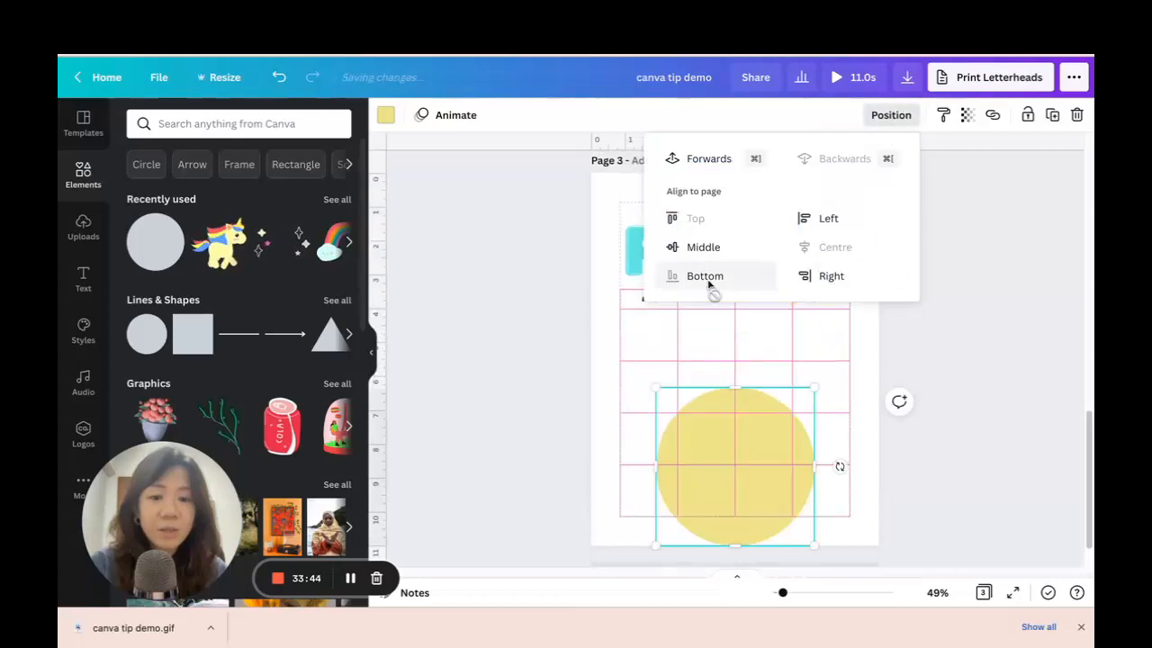
left_click(695, 219)
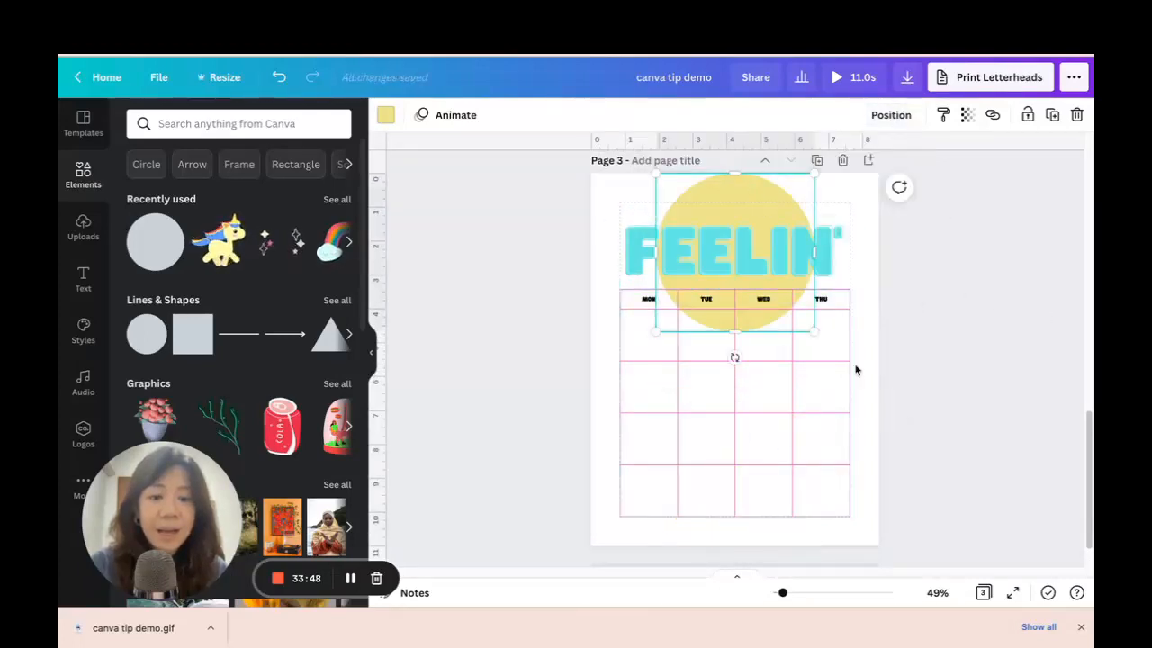
- Make the yellow circle behind the FEELIN' heading semi-transparent
left_click(968, 117)
left_click_drag(918, 159, 868, 162)
left_click(898, 235)
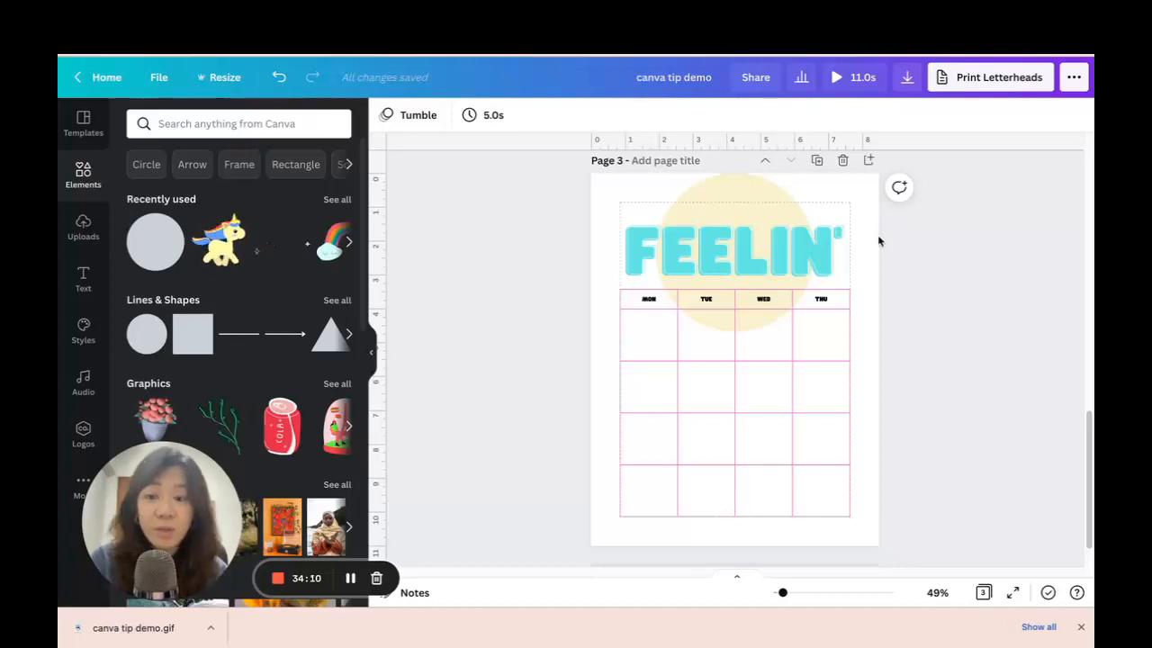
- Browse the brand and trending styles and try the Horizon and Poppins Bold style on page 3
left_click(79, 336)
scroll(270, 288, "down", 2)
scroll(340, 261, "up", 2)
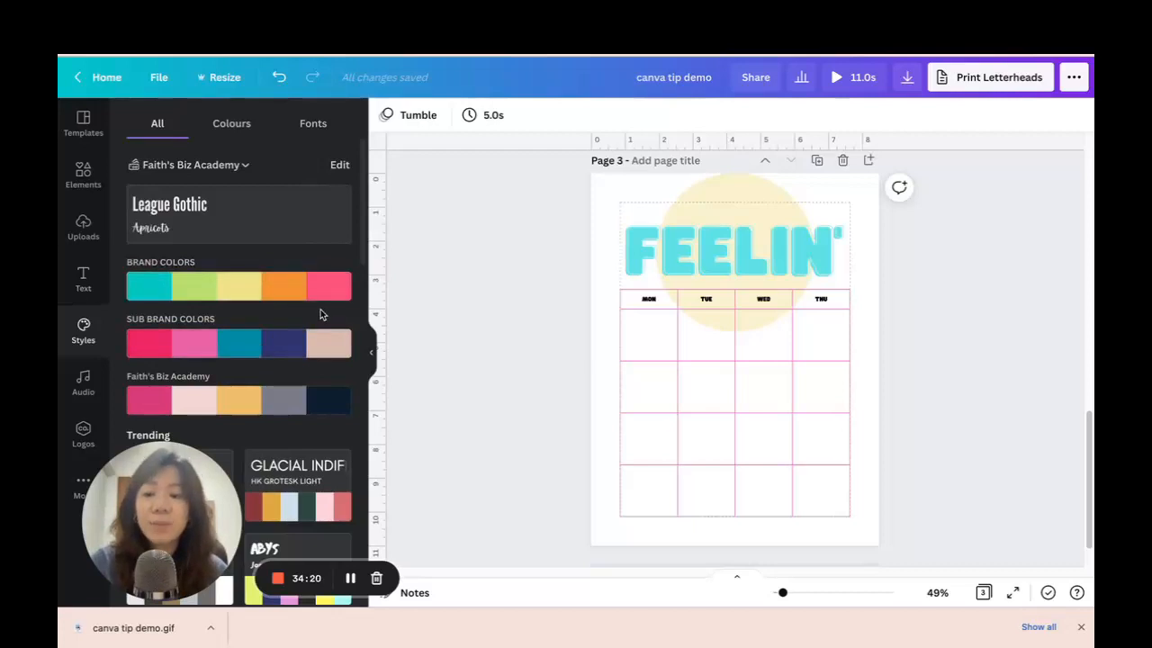
scroll(270, 288, "down", 1)
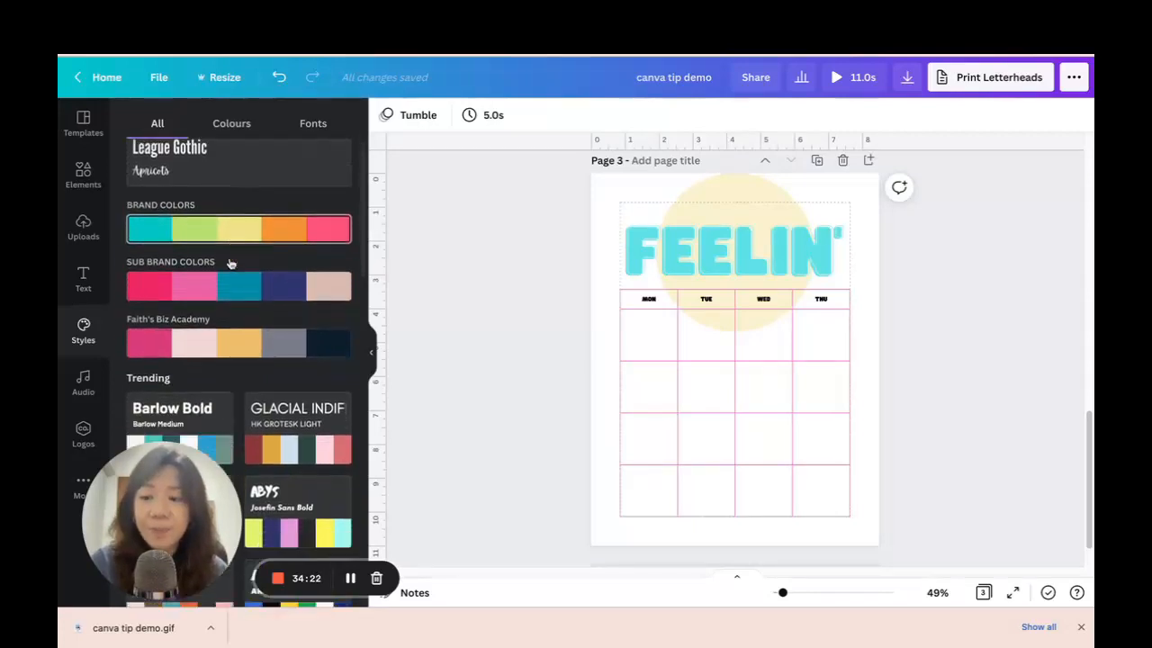
scroll(270, 288, "down", 4)
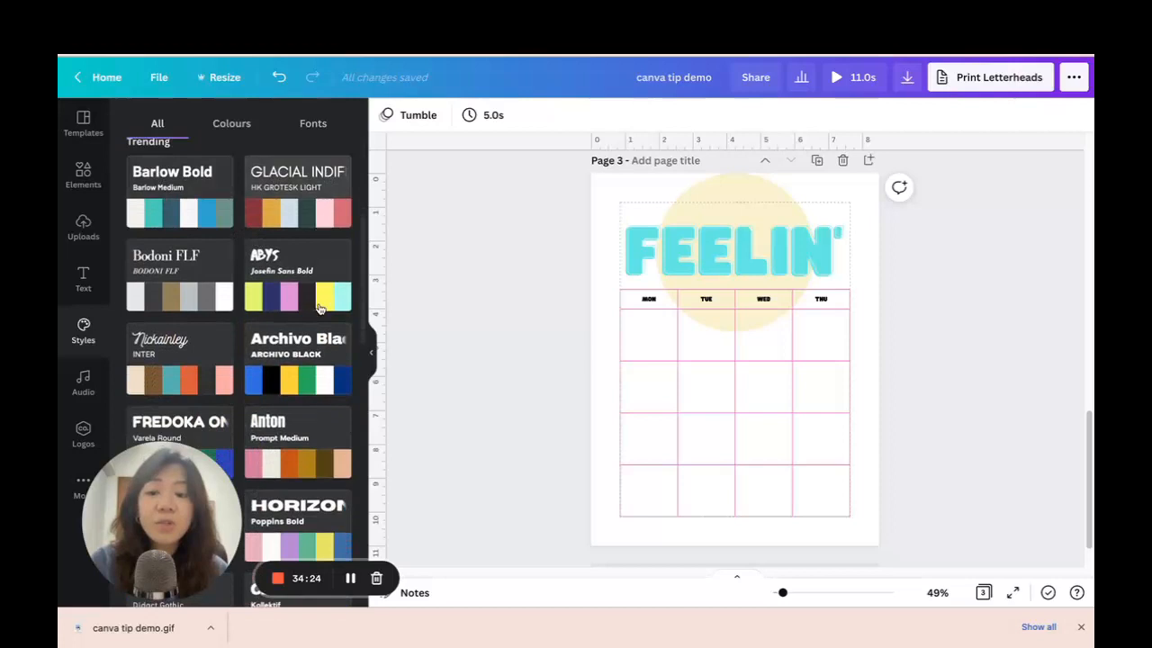
scroll(319, 309, "down", 3)
scroll(323, 357, "down", 3)
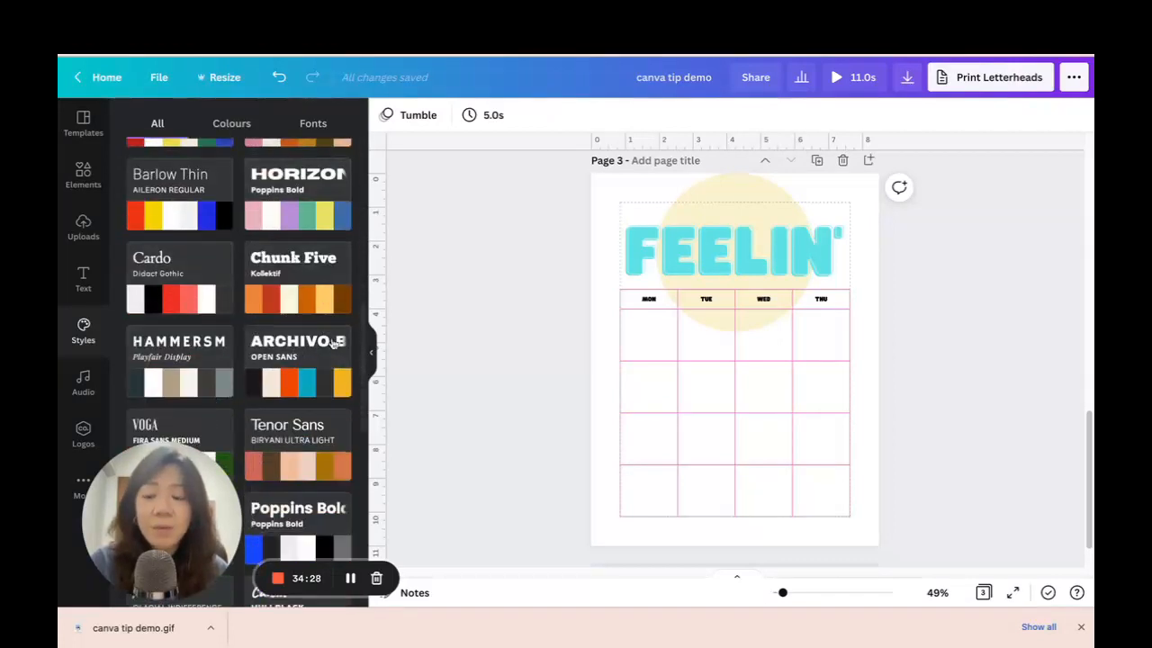
scroll(261, 243, "up", 1)
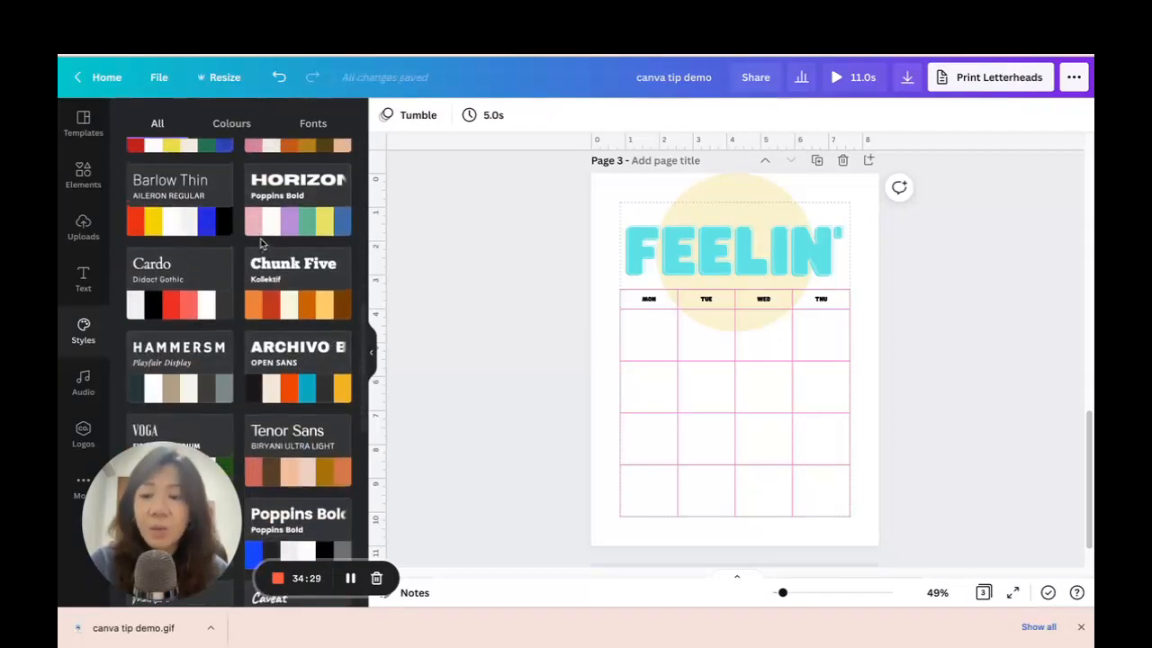
left_click(319, 191)
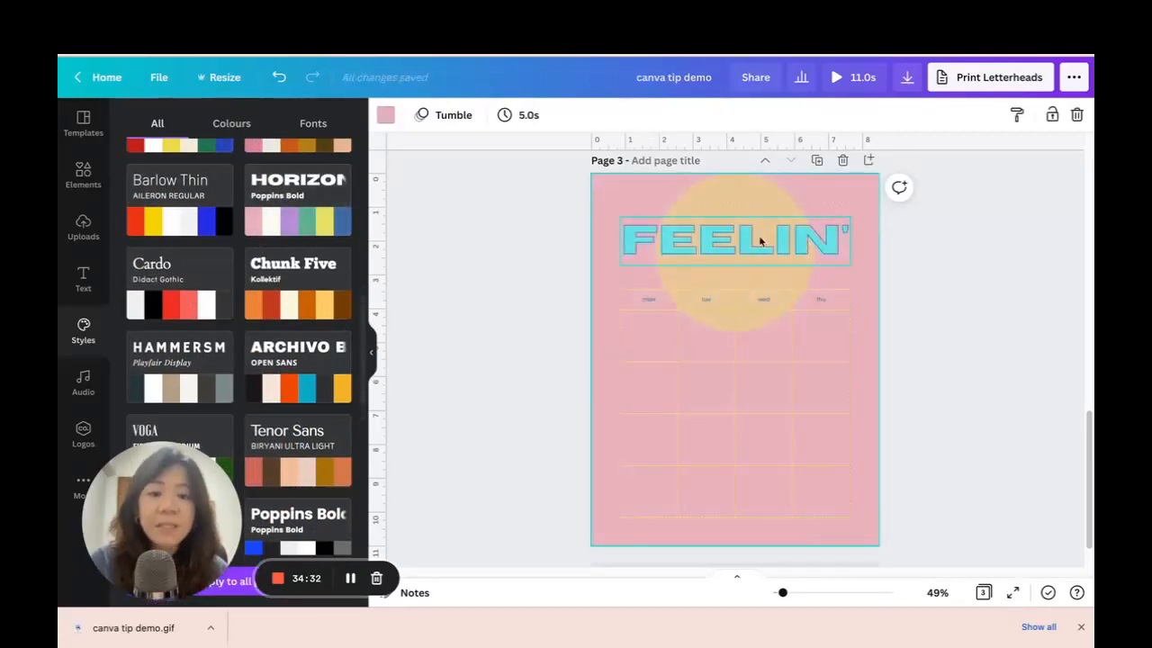
scroll(902, 311, "up", 4)
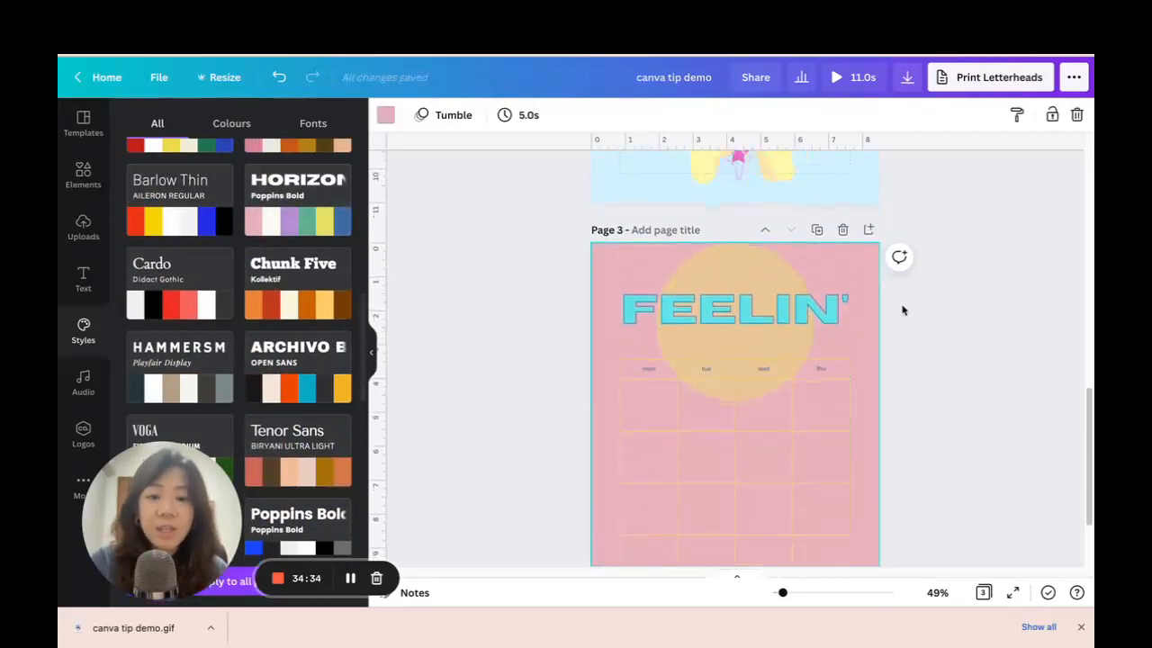
scroll(902, 311, "down", 3)
scroll(902, 310, "down", 1)
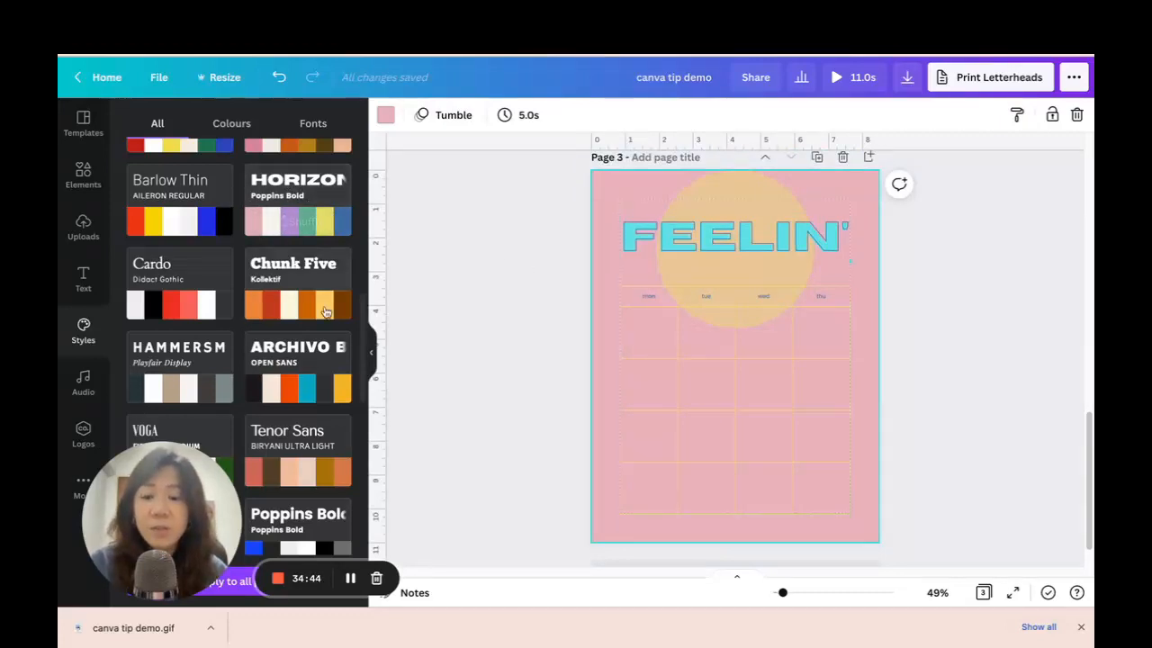
- Apply the Archivo and Open Sans style to page 3 and shuffle its colours until the background is amber yellow
left_click(309, 385)
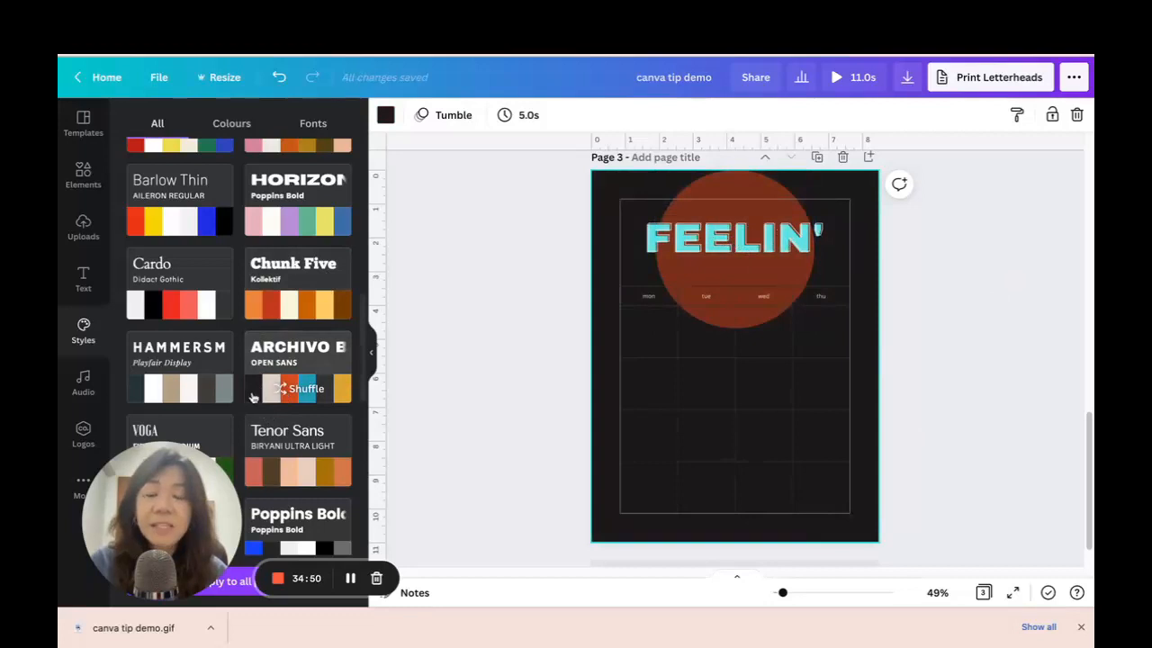
left_click(300, 389)
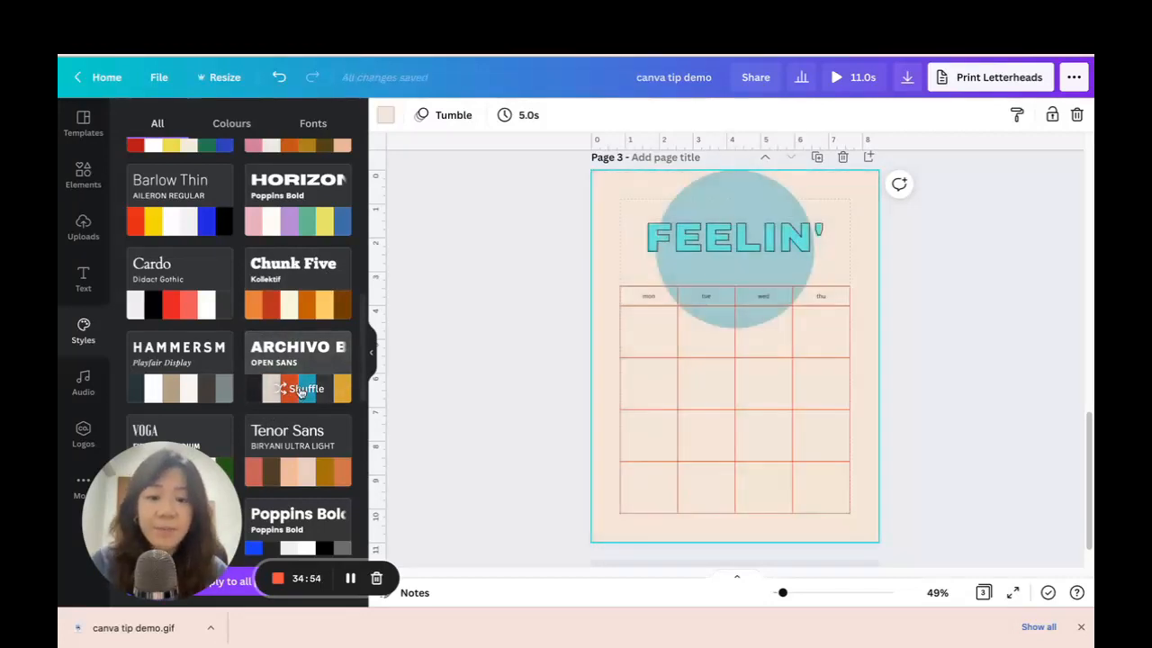
left_click(301, 390)
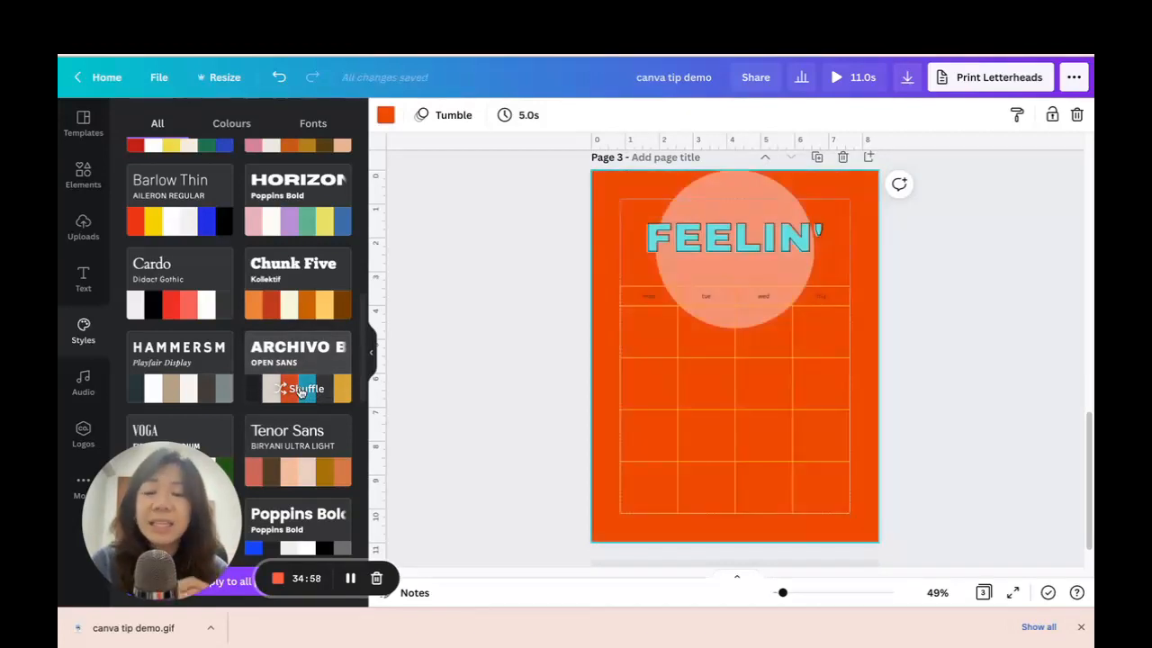
left_click(300, 390)
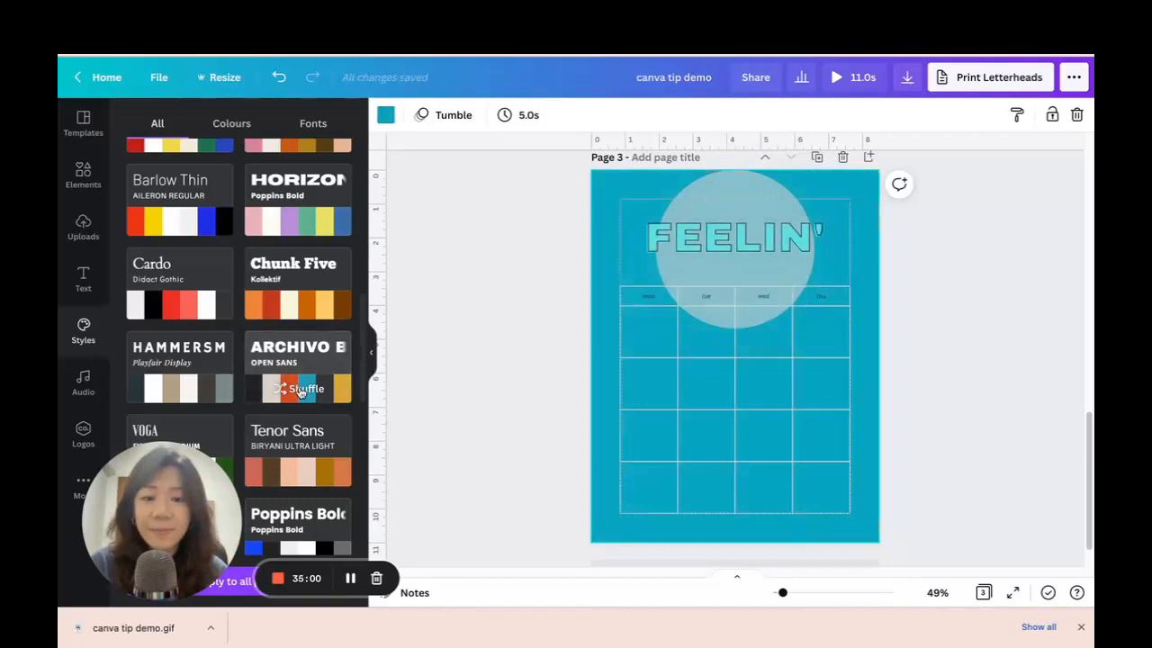
left_click(301, 389)
left_click(301, 390)
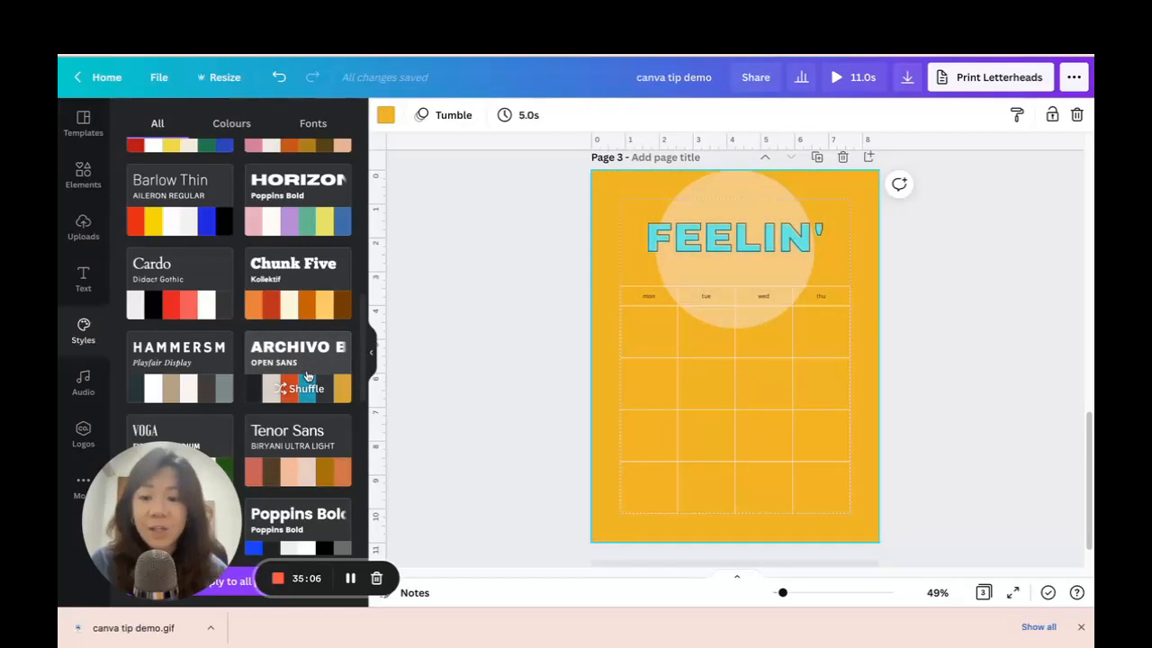
- Apply the amber Archivo and Open Sans style to all pages and check the other pages
left_click_drag(194, 514, 212, 219)
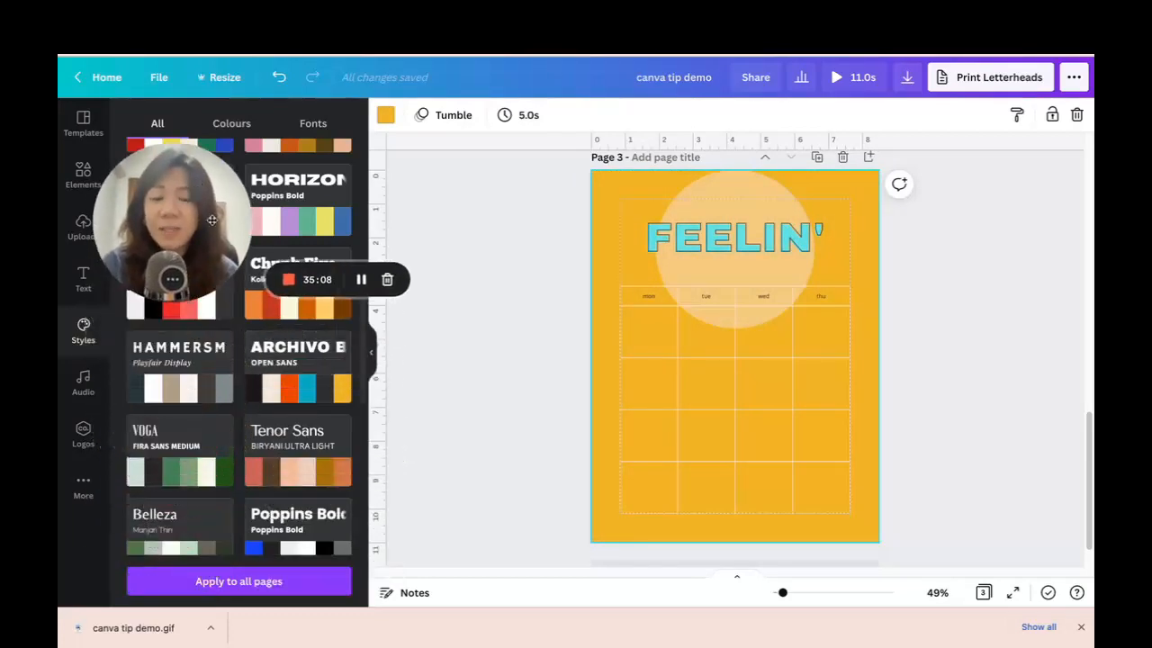
scroll(506, 384, "up", 3)
scroll(504, 380, "down", 4)
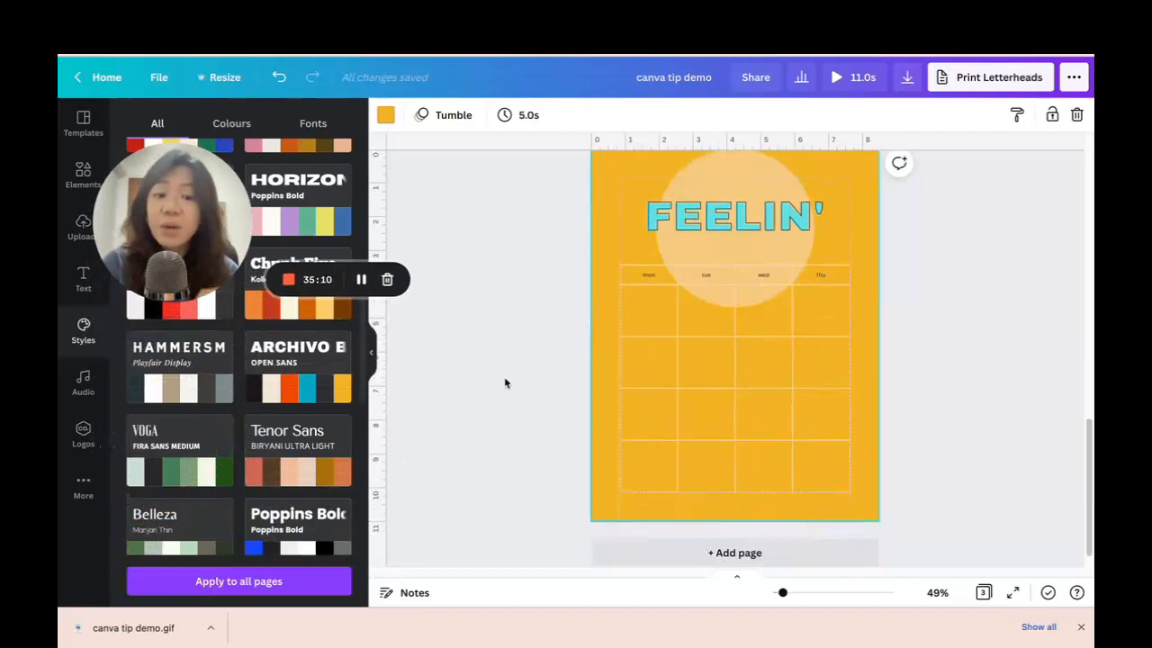
left_click(233, 585)
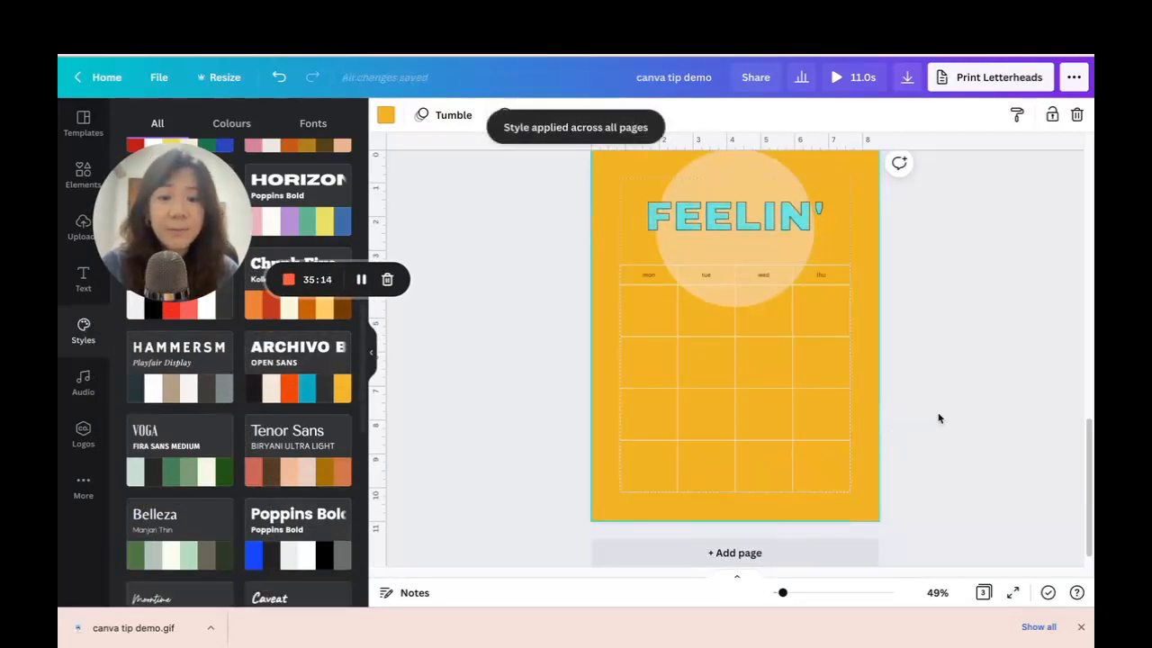
scroll(938, 418, "up", 6)
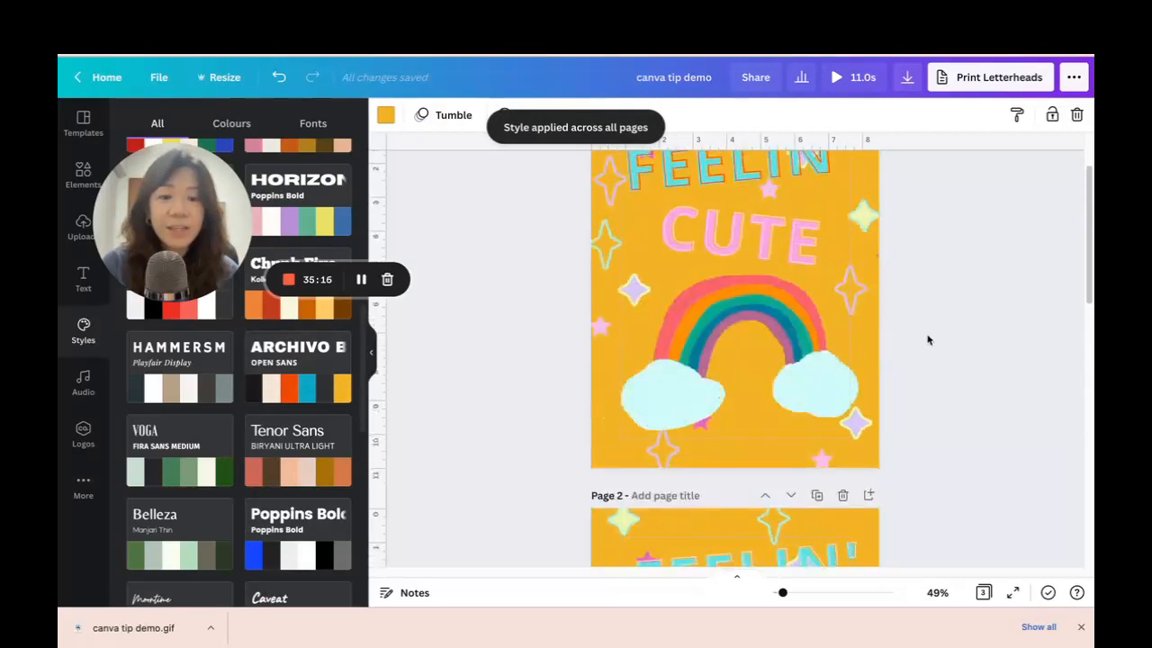
scroll(919, 315, "up", 2)
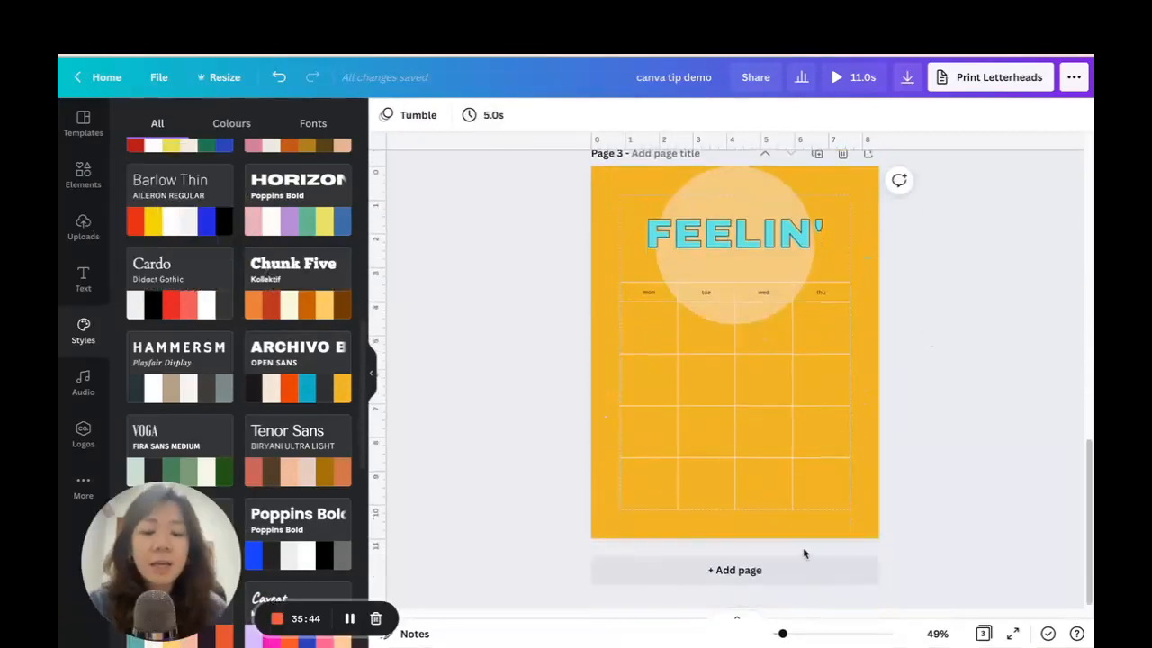
- Add a fourth page, place the uploaded 34.6 s Cute Party Animals video on it and play the video
left_click(798, 569)
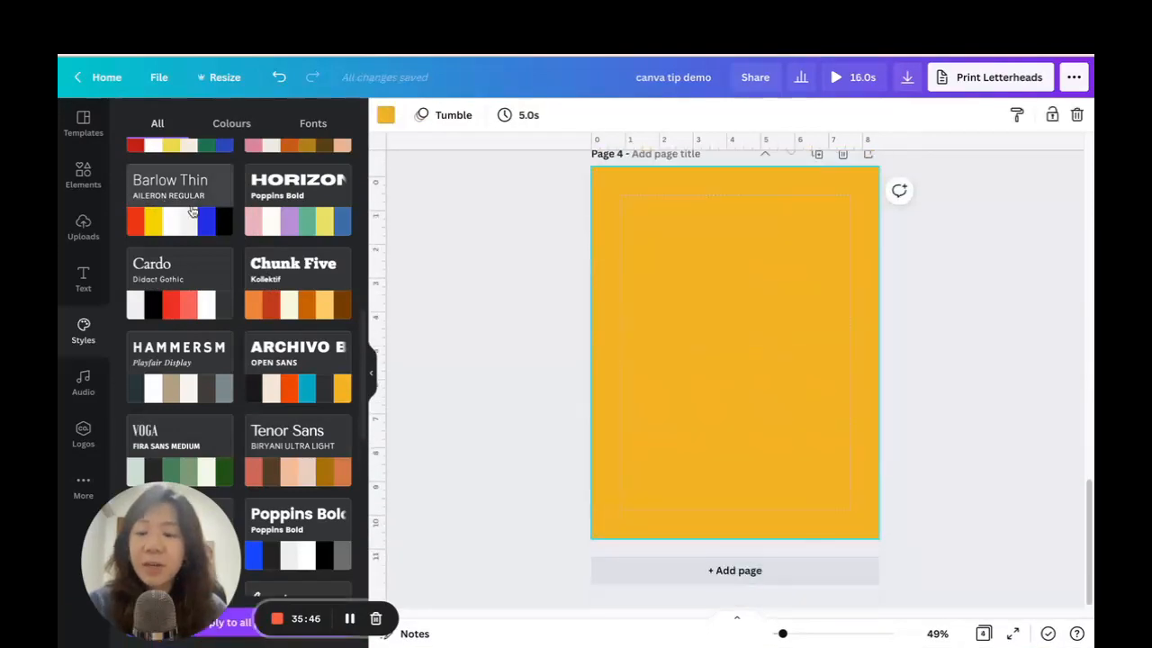
scroll(192, 211, "up", 10)
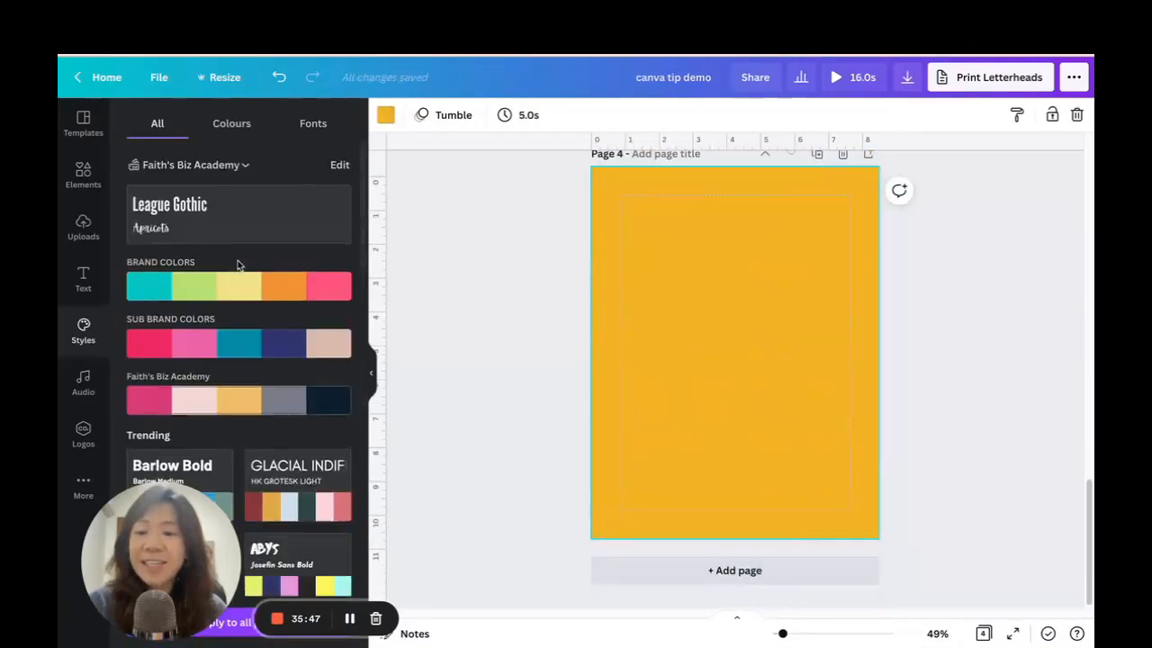
left_click(80, 230)
left_click(241, 189)
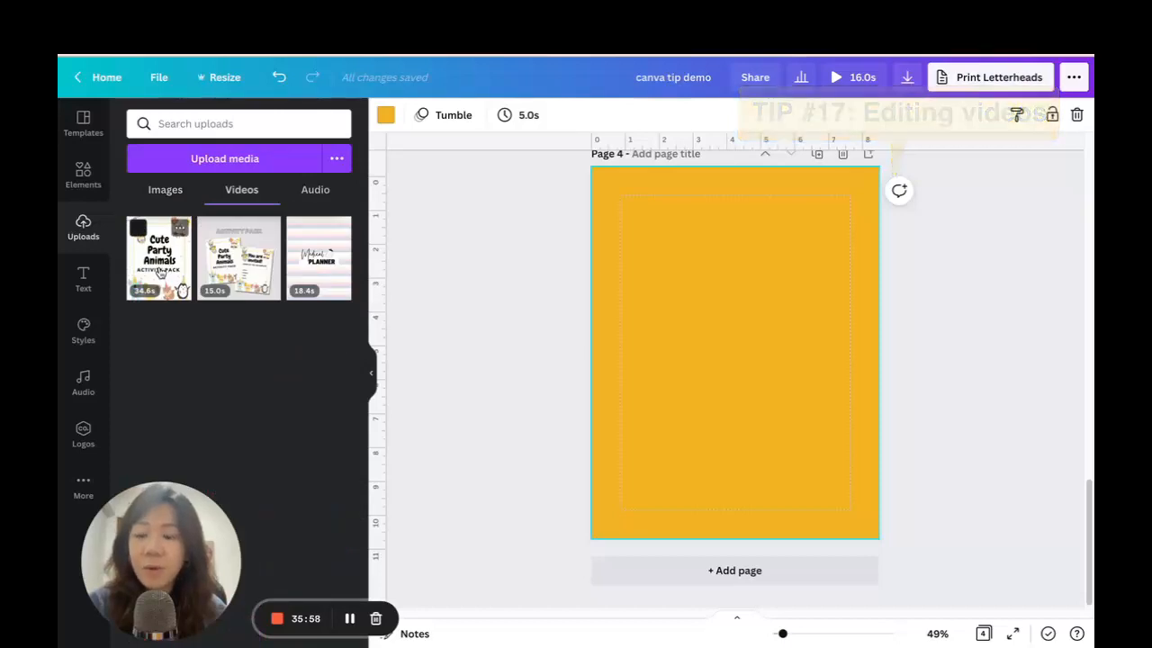
left_click(160, 272)
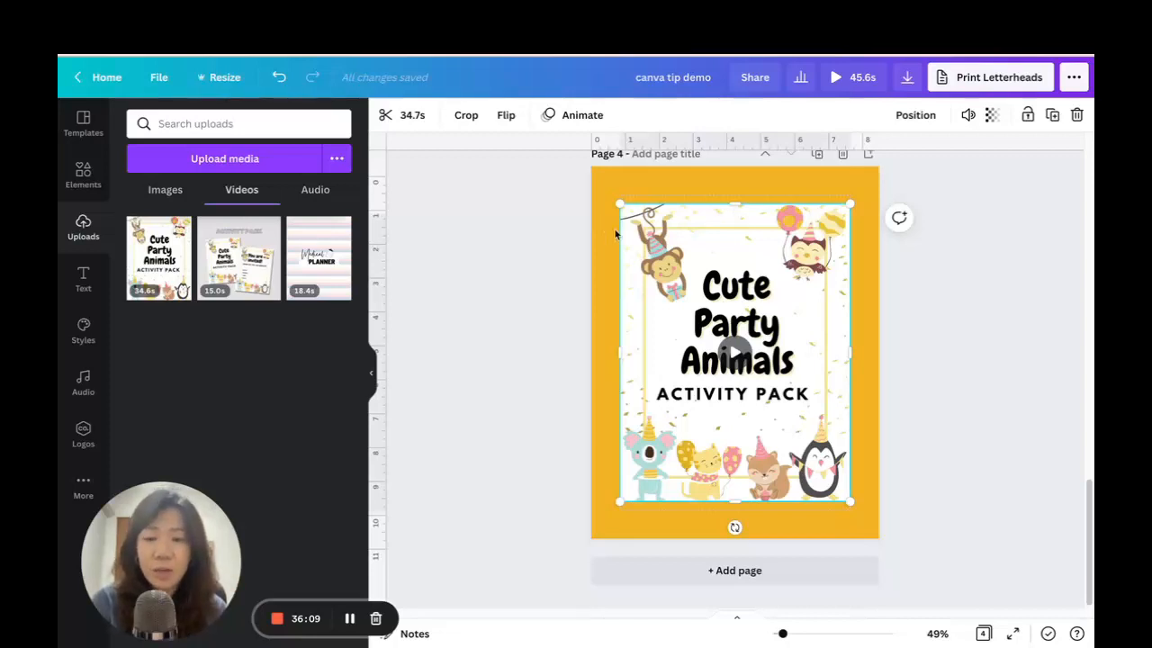
left_click(735, 351)
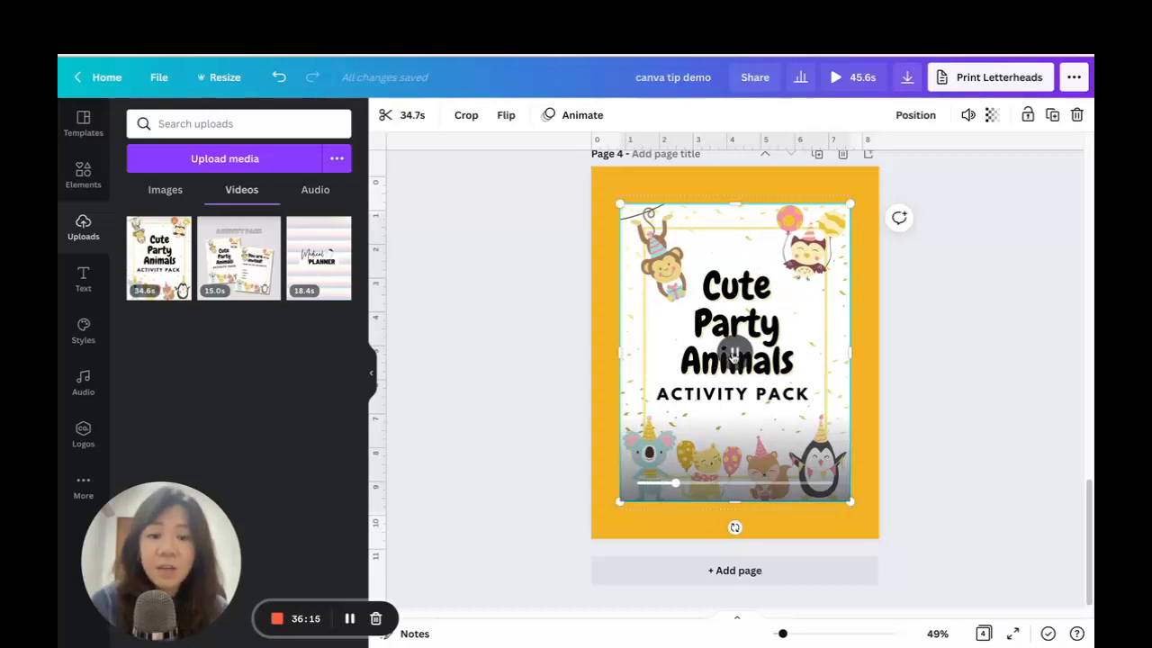
- Trim the Cute Party Animals video on page 4 at both ends to a 4.9 s clip
left_click(413, 114)
left_click_drag(441, 120, 571, 114)
left_click_drag(1032, 115, 663, 118)
mouse_move(564, 117)
left_mouse_down()
mouse_move(548, 115)
mouse_move(559, 115)
left_mouse_up()
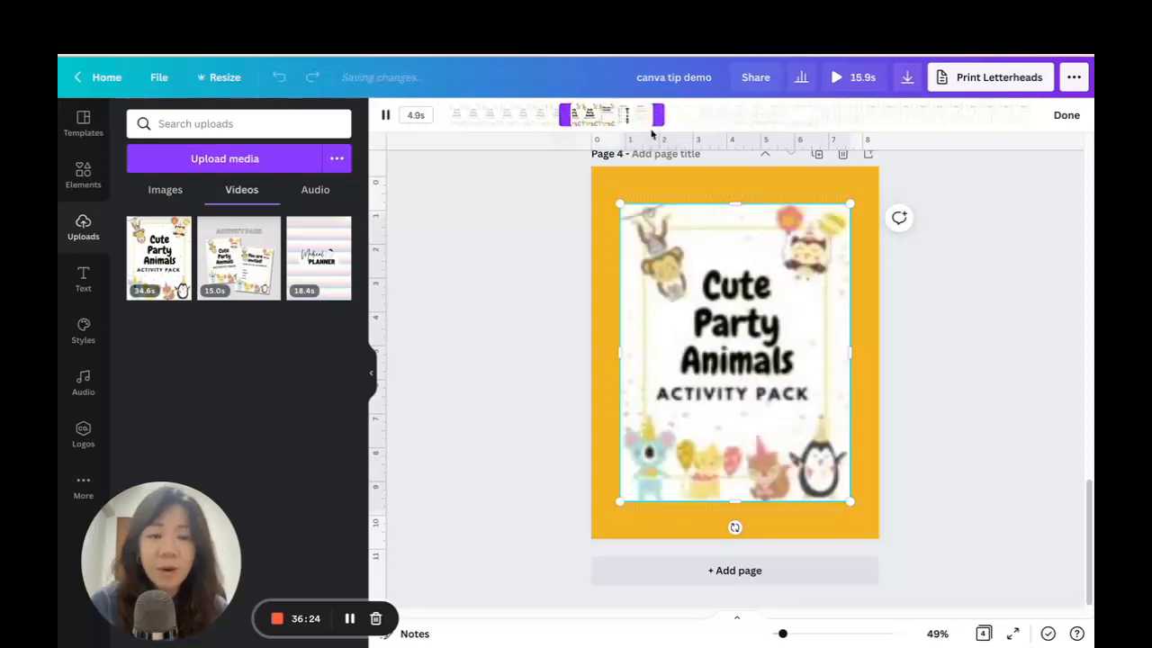
left_click(1066, 115)
- Try the horizontal and vertical flips on the page 4 video and flip it back to its original orientation
left_click(502, 118)
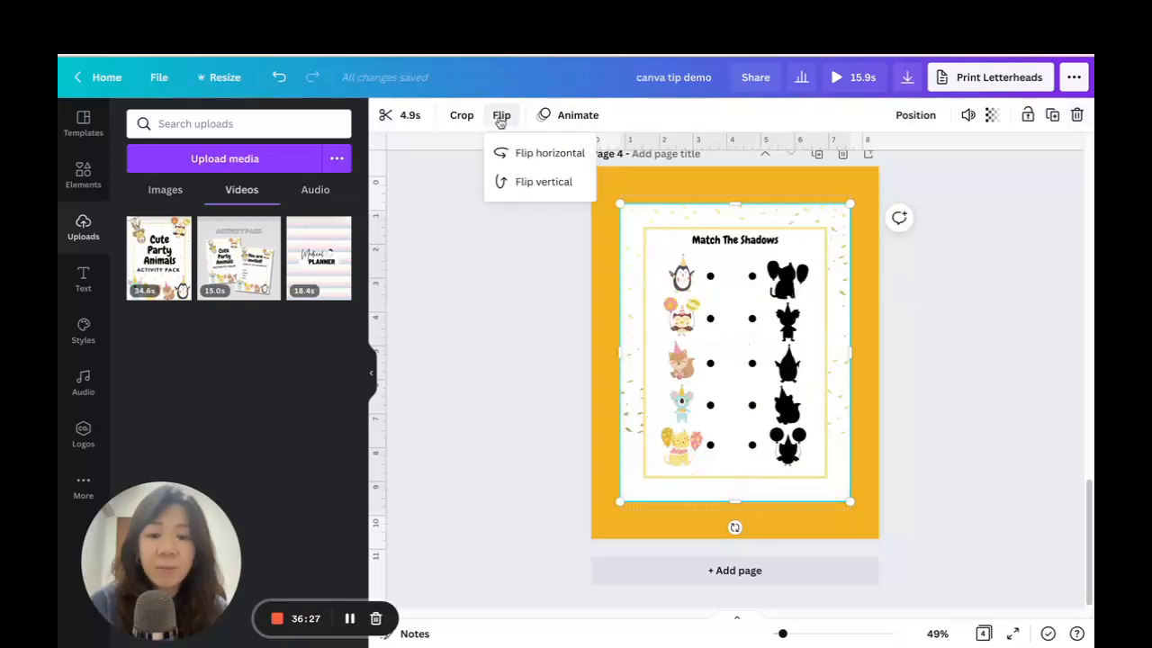
left_click(545, 162)
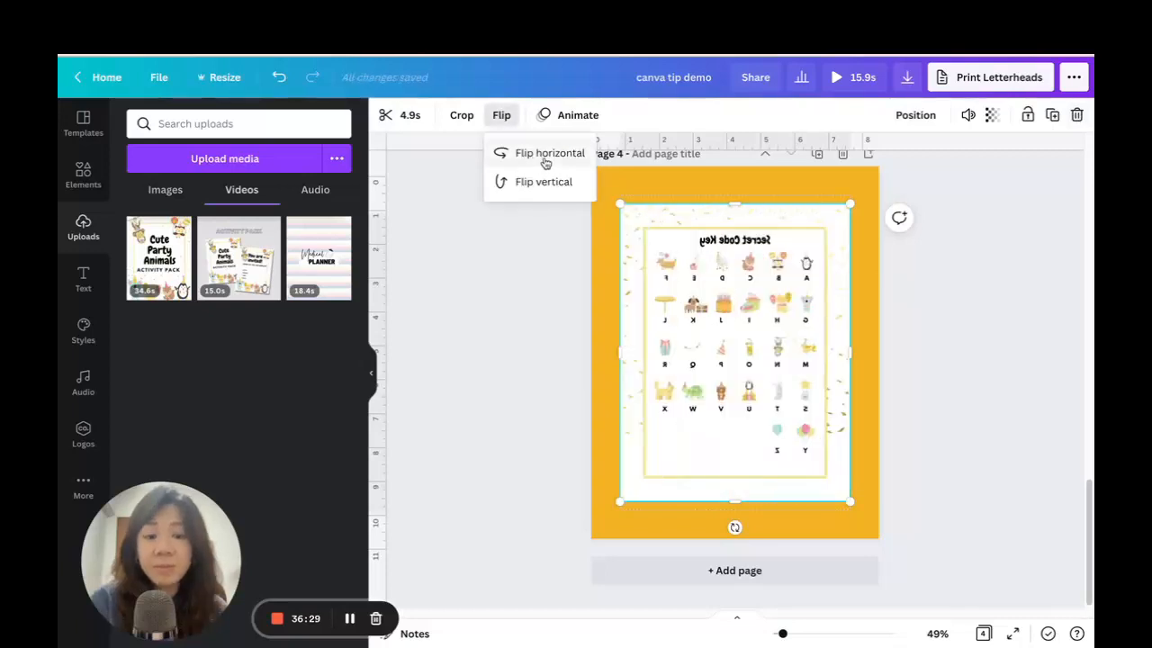
left_click(546, 182)
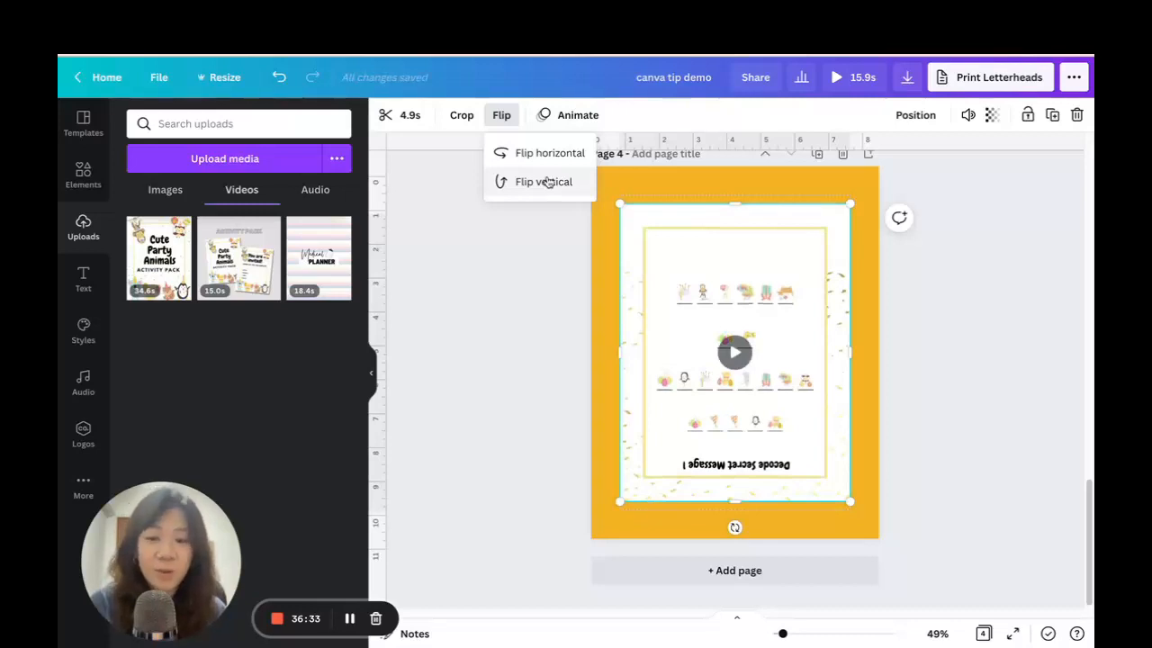
left_click(546, 182)
left_click(543, 153)
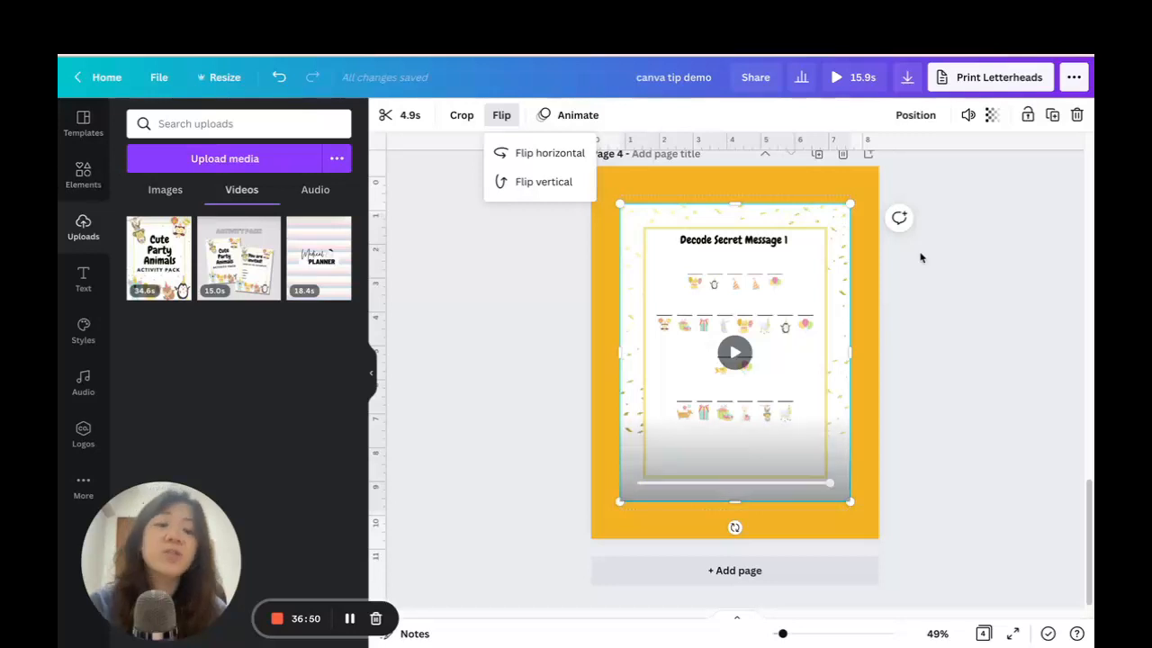
- Search the elements for "ipad", add the black tablet graphic to page 4, rotate it upright and enlarge it to surround the video
scroll(905, 360, "up", 1)
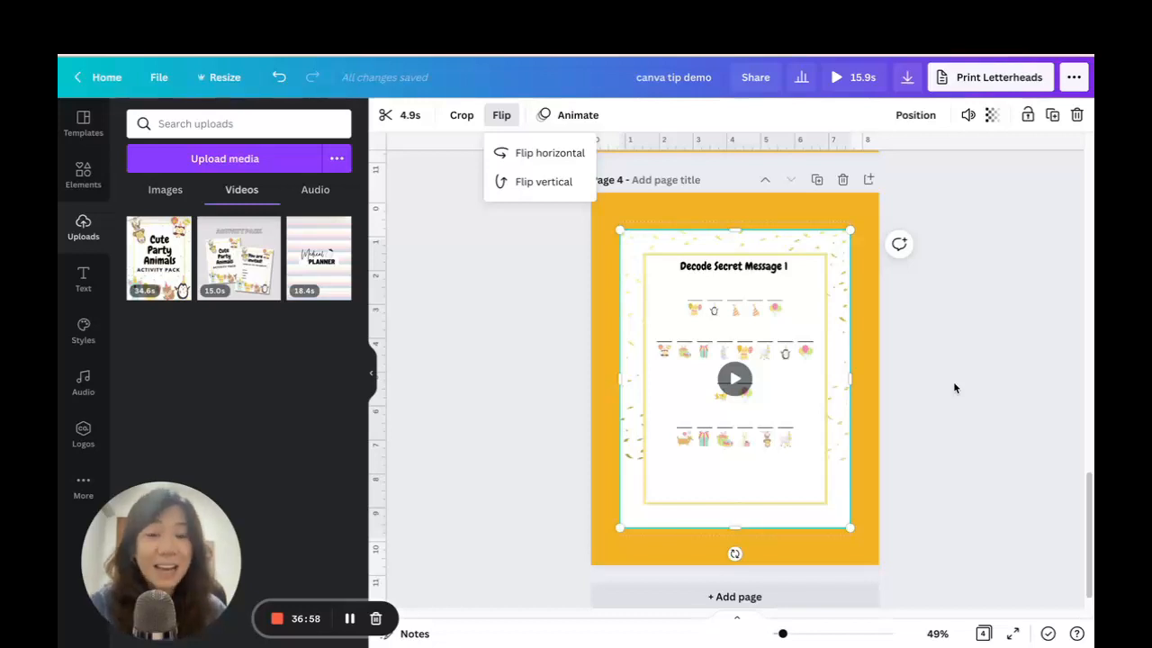
left_click(83, 174)
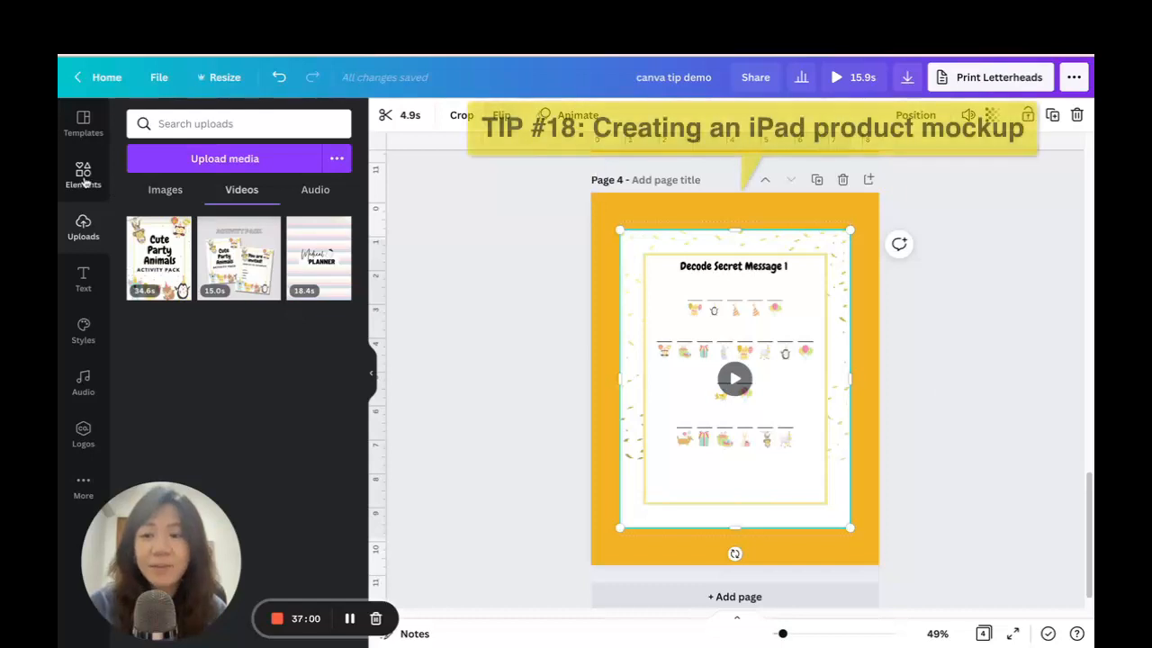
left_click(222, 121)
type("ipad")
key("Return")
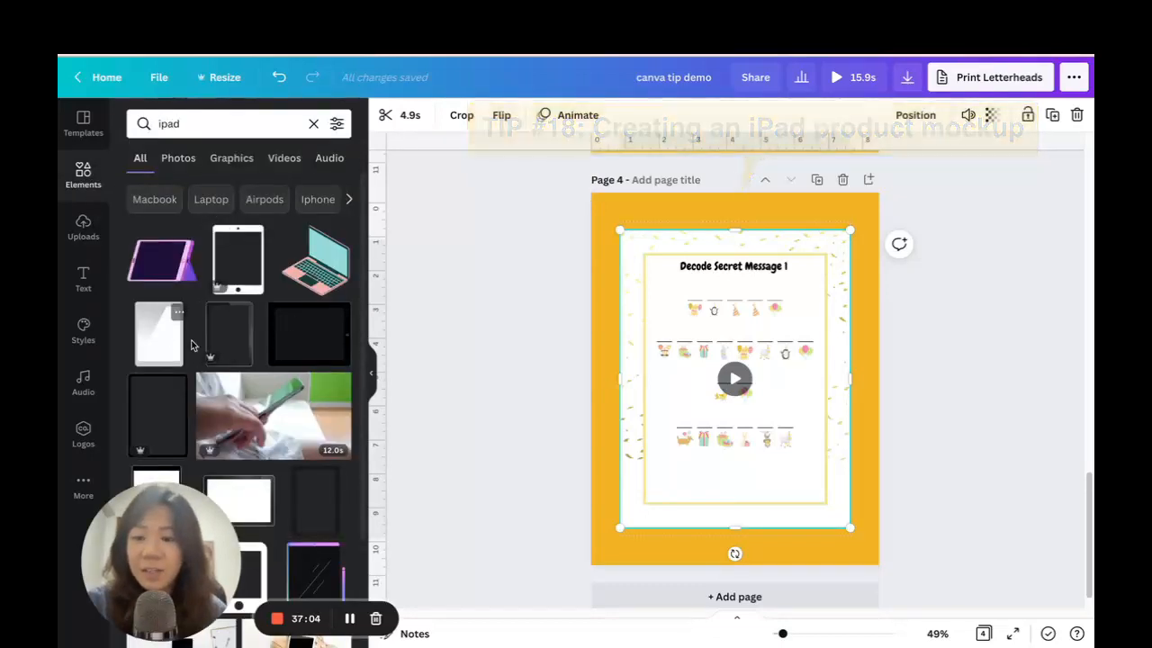
left_click(289, 342)
left_click_drag(736, 494, 531, 383)
left_click_drag(735, 362, 697, 311)
left_click_drag(786, 440, 863, 543)
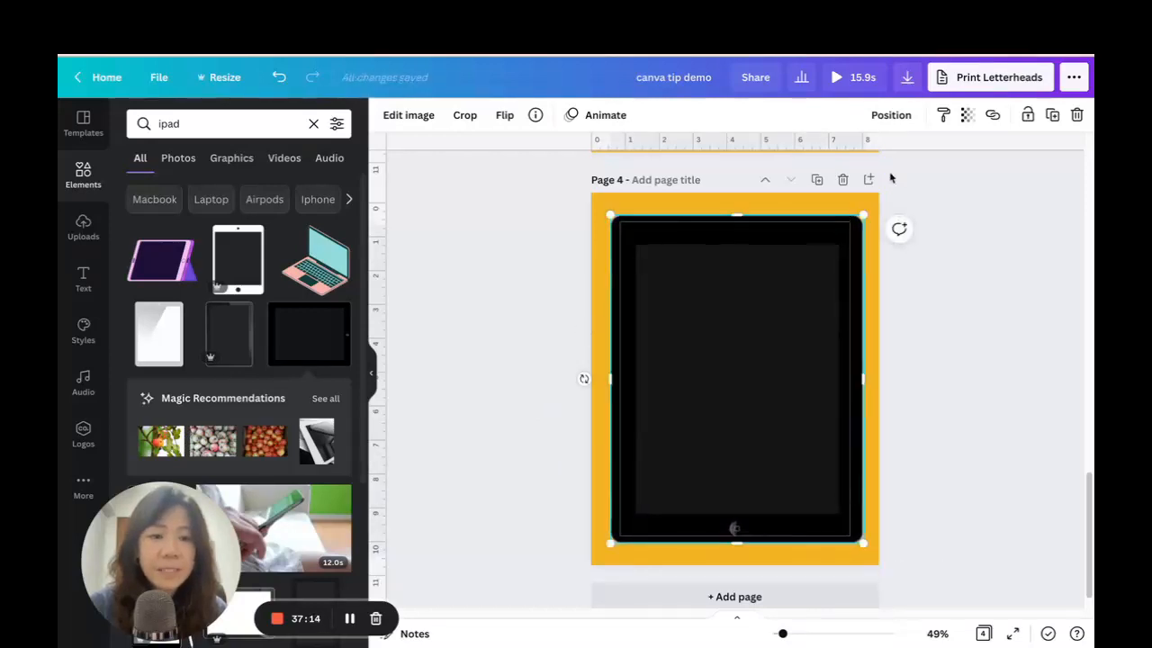
- Send the tablet graphic behind the video and shrink the video to fit the tablet's screen area
left_click(891, 115)
left_click(846, 164)
left_click(635, 249)
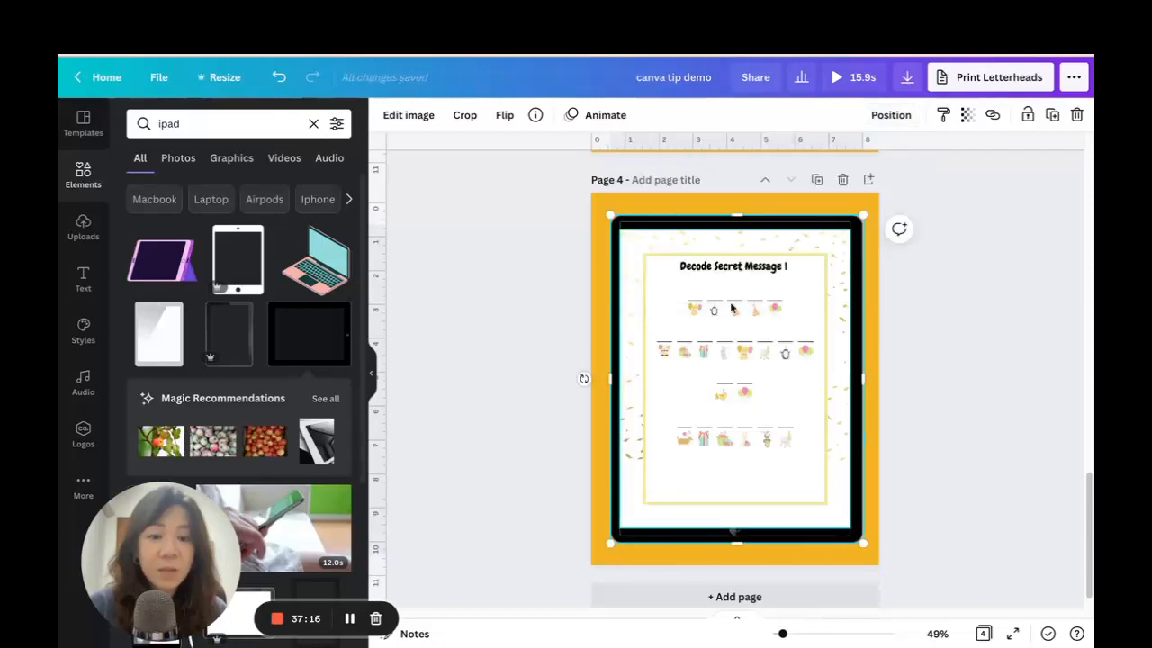
left_click_drag(619, 231, 635, 250)
mouse_move(845, 522)
left_mouse_down()
mouse_move(820, 484)
mouse_move(837, 513)
left_mouse_up()
left_click_drag(758, 423, 758, 421)
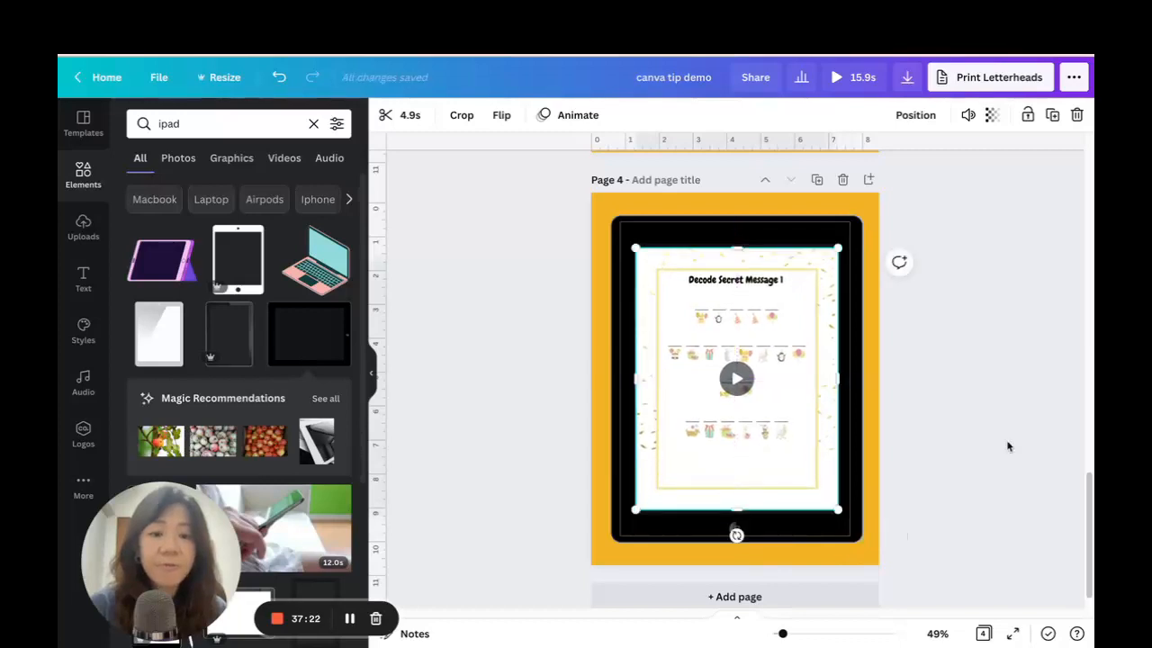
left_click(969, 401)
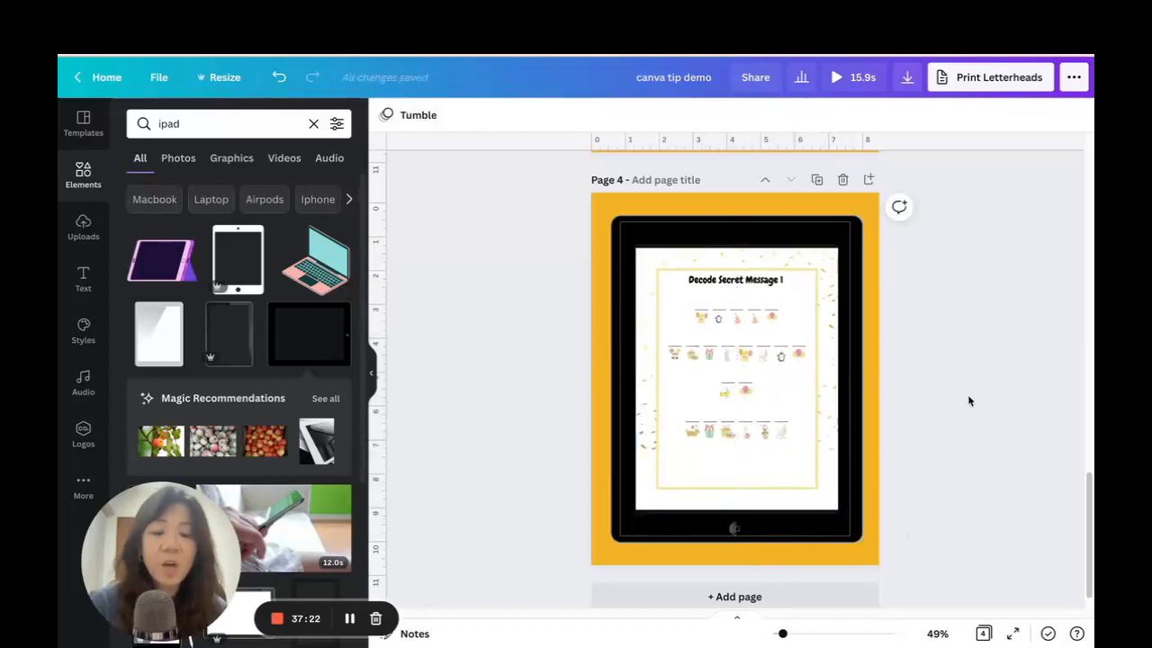
- Preview the design's playback and add a blank fifth page after the tablet mockup
left_click(859, 77)
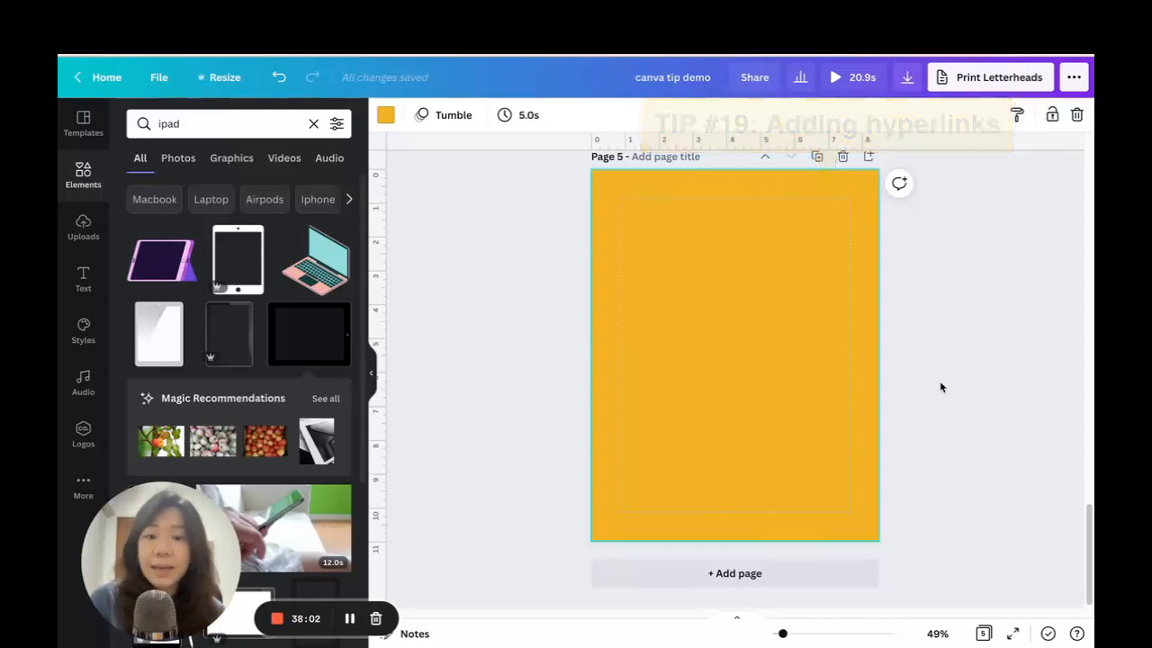
scroll(1017, 378, "up", 10)
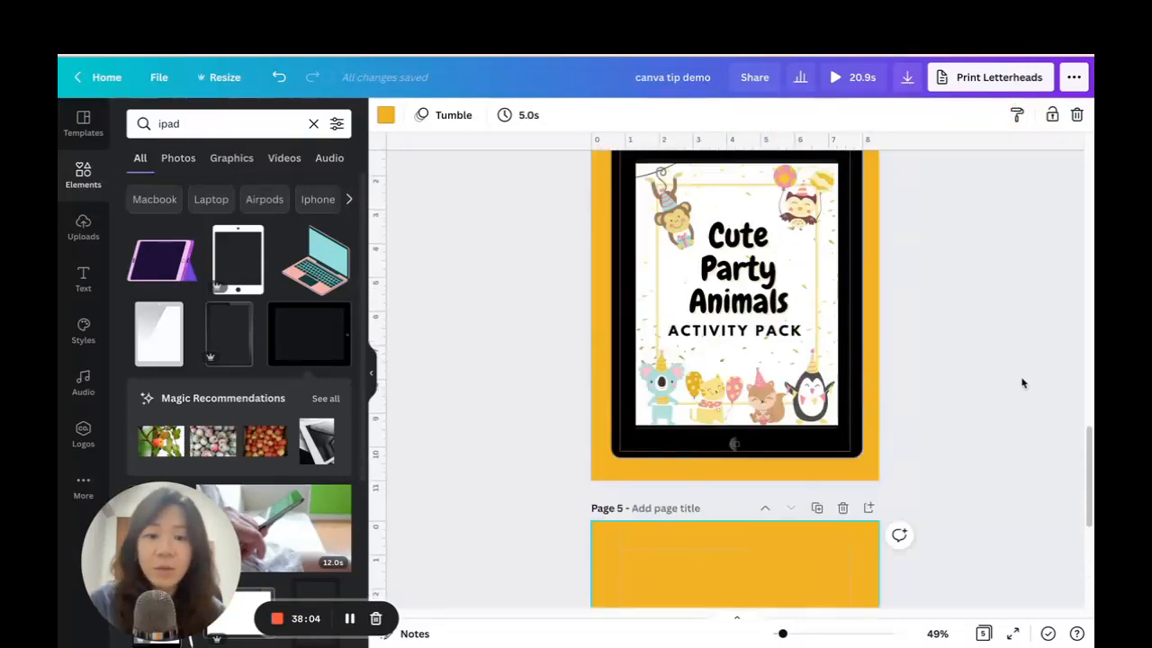
scroll(982, 357, "down", 6)
scroll(988, 360, "down", 2)
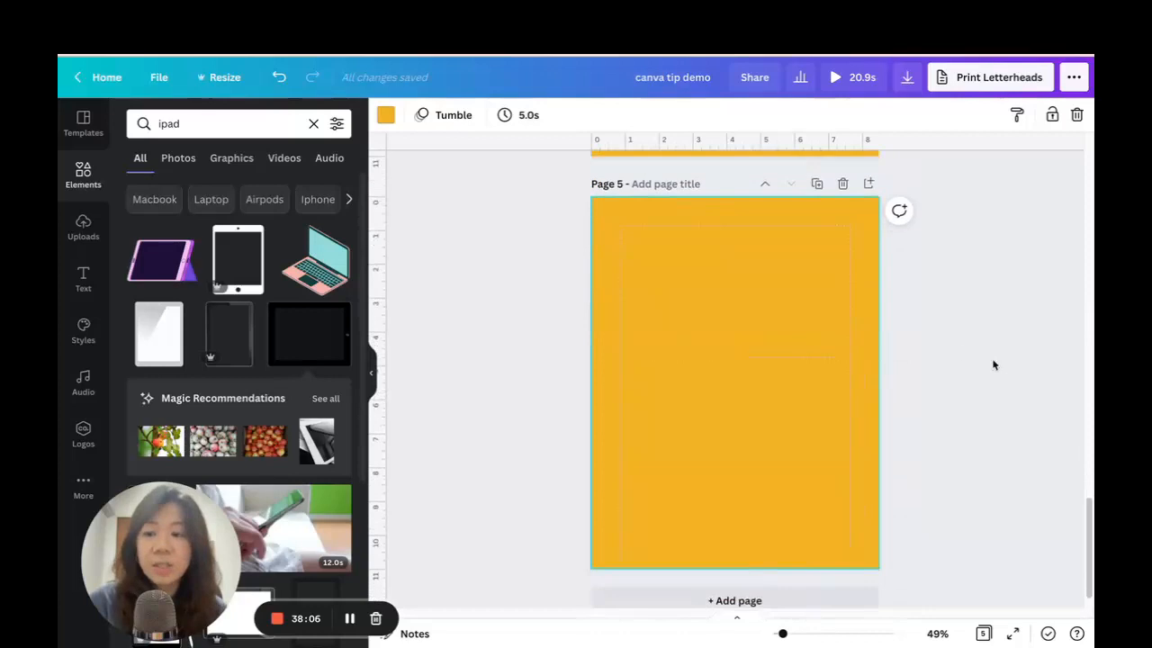
- Add the HUGE SALE text combination to page 5, colour it black and move it to the upper part of the page
left_click(83, 279)
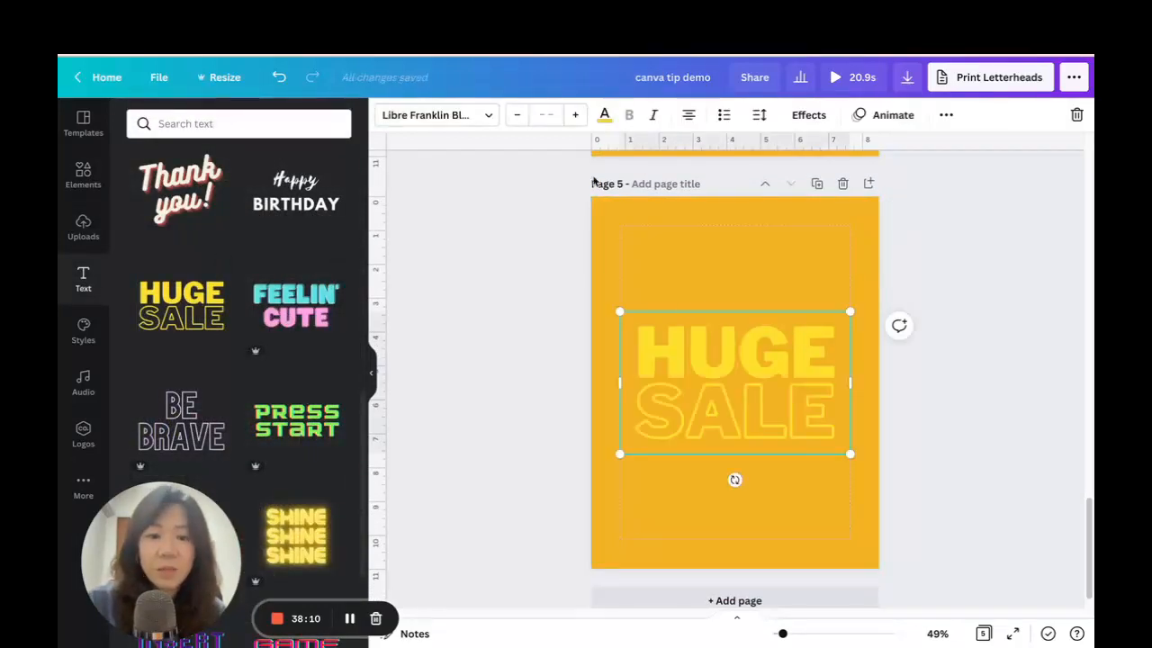
left_click(605, 115)
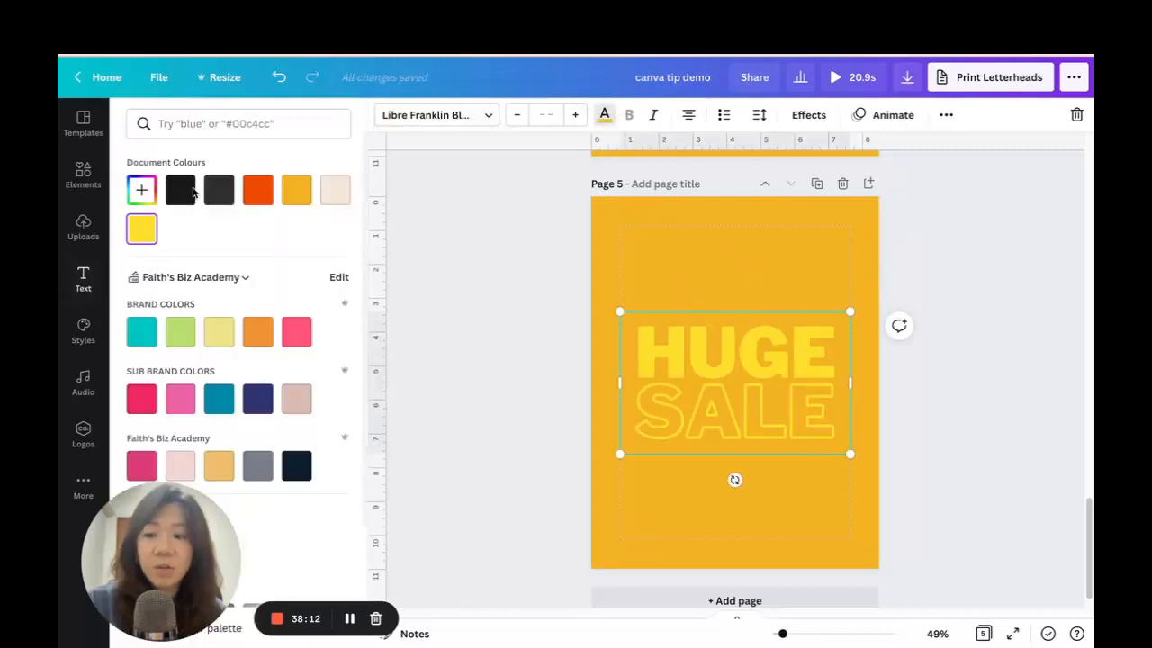
left_click(184, 192)
left_click_drag(785, 358, 786, 261)
left_click(893, 357)
- Ungroup the HUGE SALE text and move the two words apart, with SALE well below HUGE
left_click(715, 313)
left_click(946, 115)
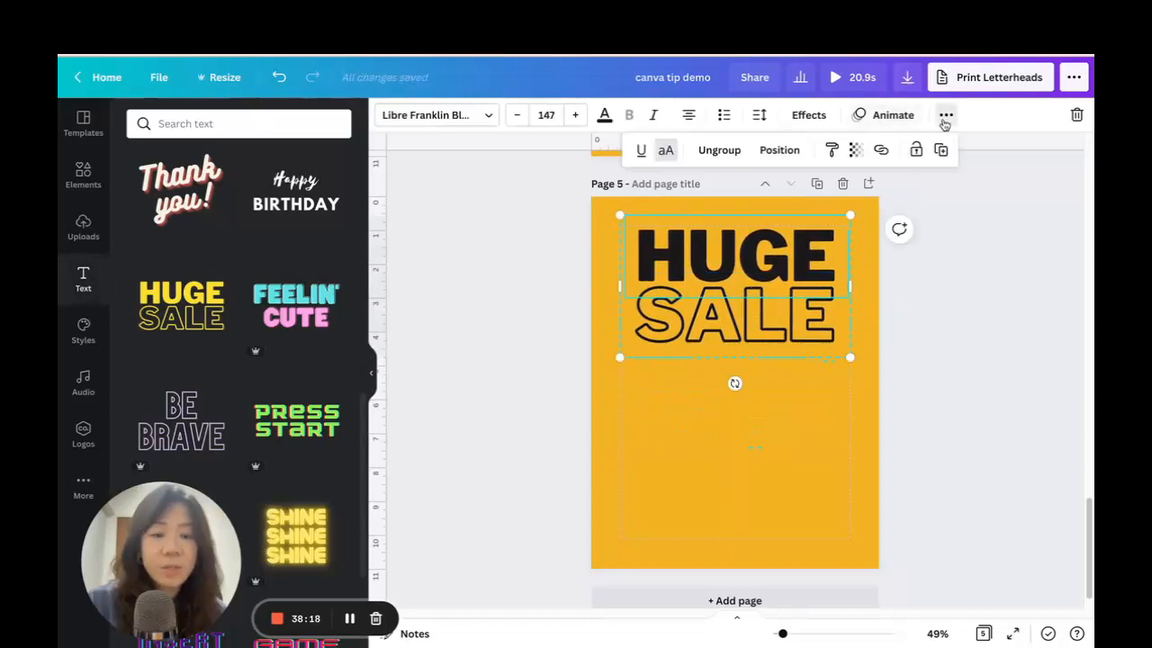
left_click(720, 150)
left_click(830, 361)
left_click_drag(736, 315, 738, 420)
left_click_drag(744, 247, 729, 279)
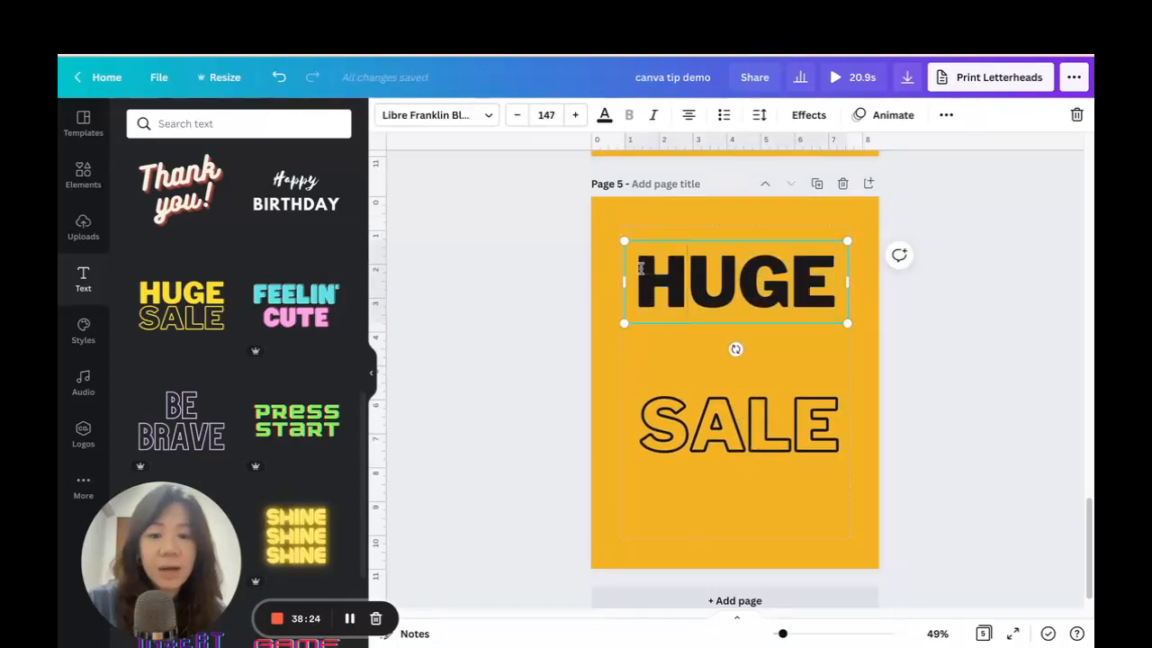
left_click(945, 117)
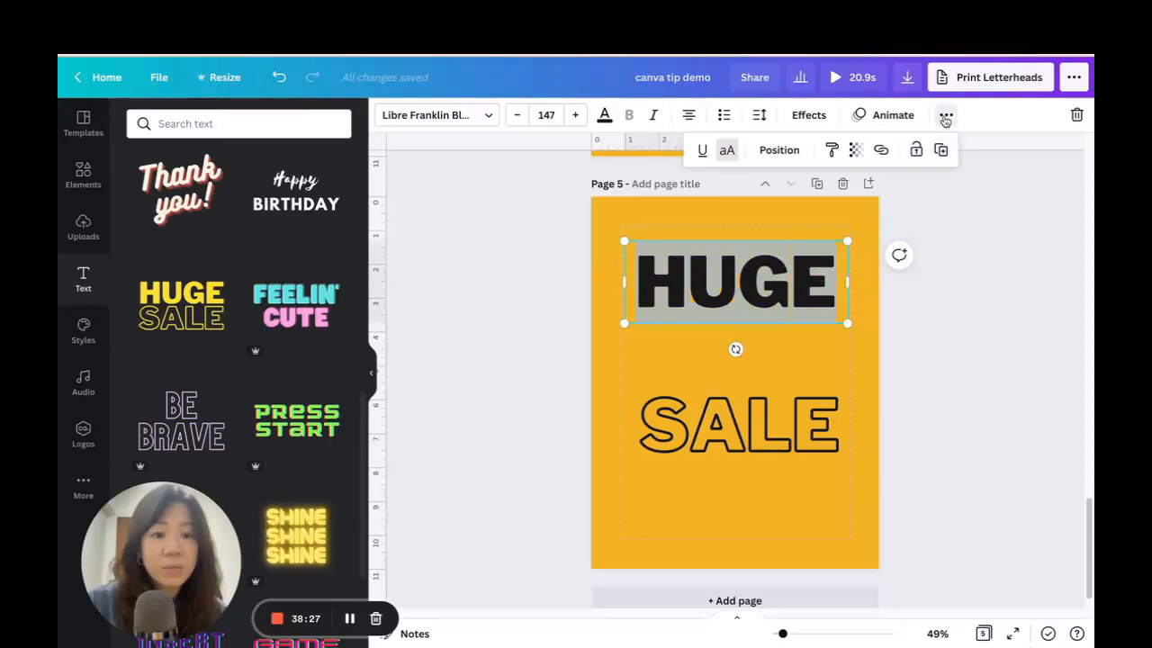
left_click(882, 152)
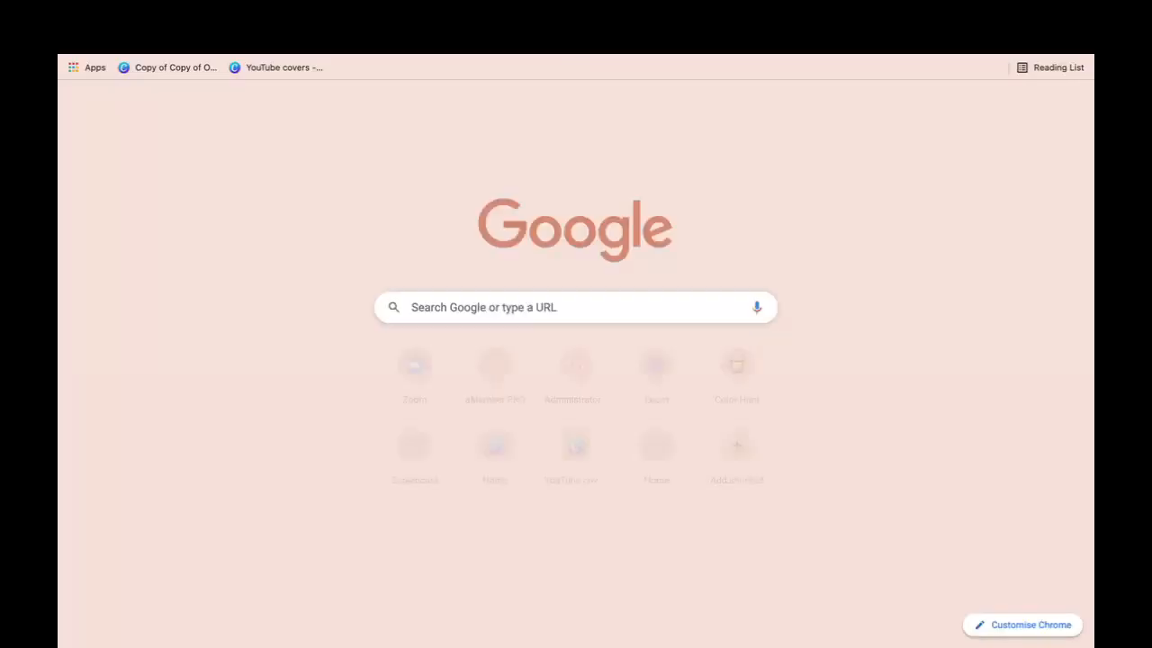
key("super+l")
type("faith")
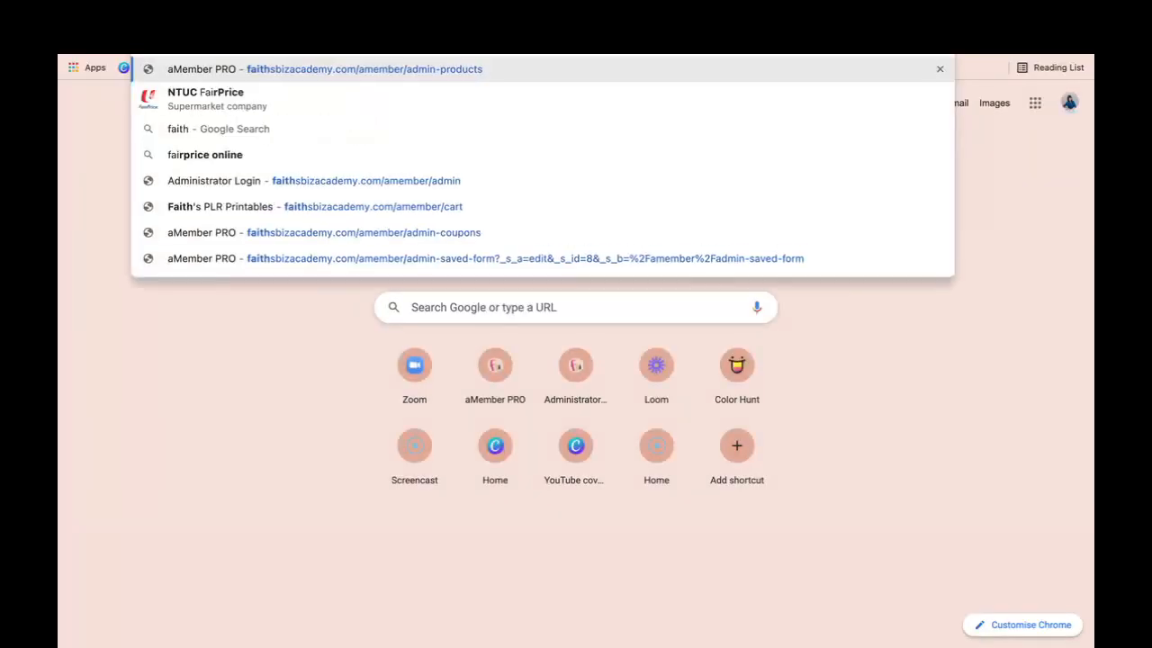
key("BackSpace")
key("BackSpace")
key("BackSpace")
key("BackSpace")
key("BackSpace")
key("BackSpace")
key("BackSpace")
key("BackSpace")
key("BackSpace")
key("BackSpace")
key("BackSpace")
key("BackSpace")
key("BackSpace")
key("BackSpace")
key("BackSpace")
key("BackSpace")
key("BackSpace")
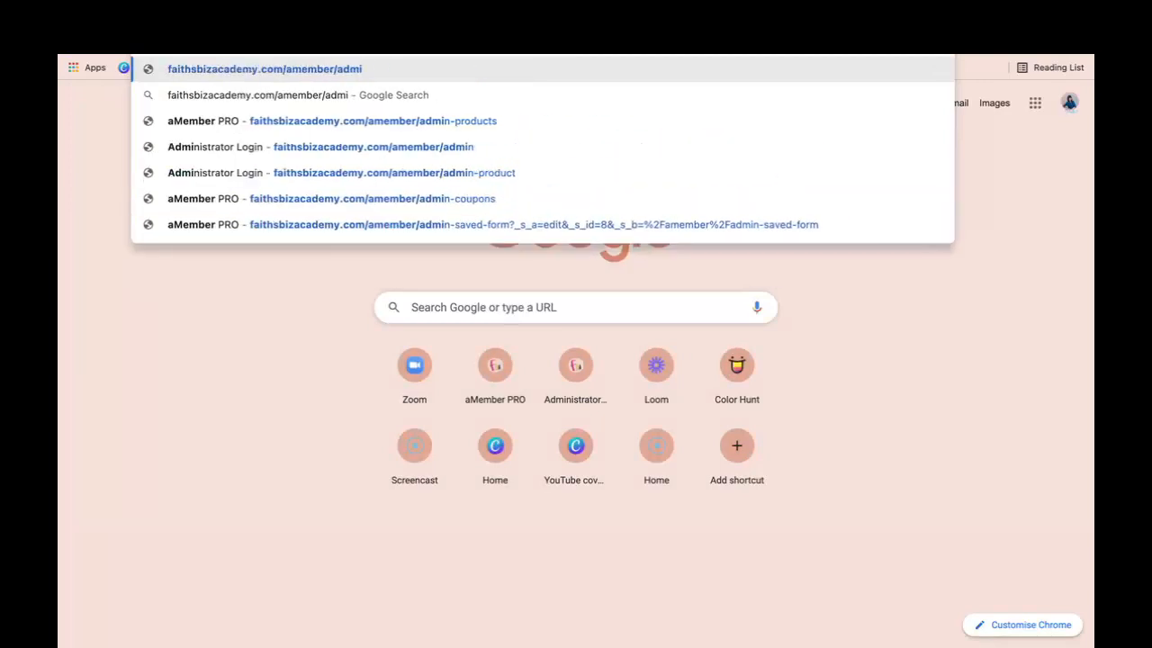
key("BackSpace")
key("BackSpace")
key("BackSpace")
key("BackSpace")
key("BackSpace")
key("Escape")
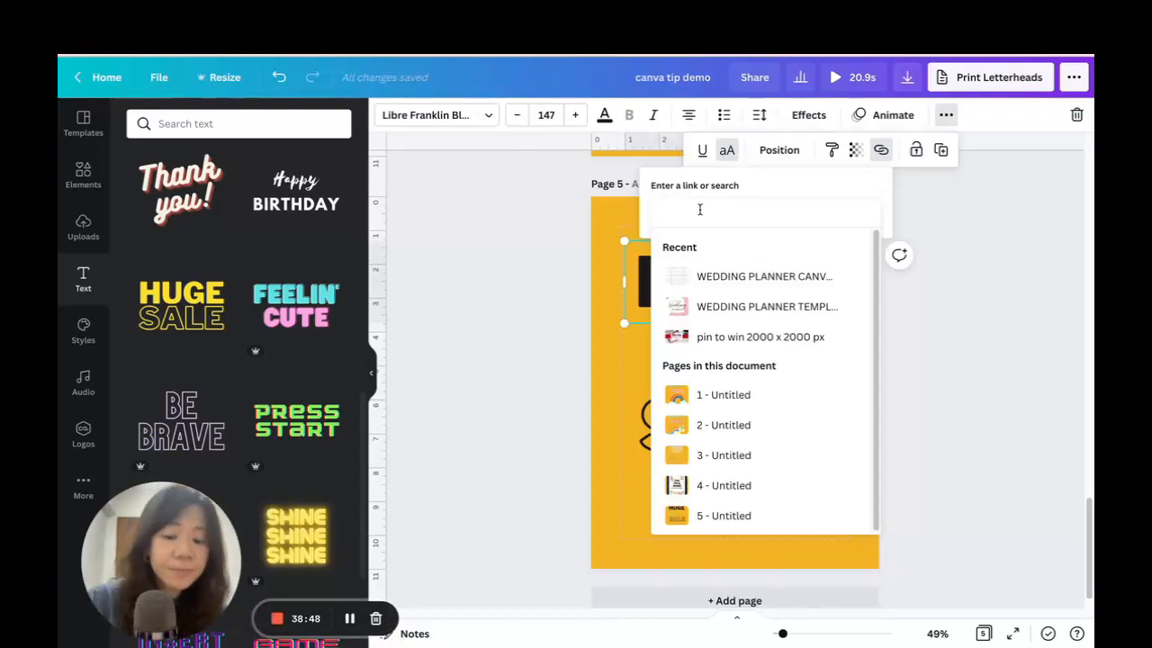
type("https://faithsbizacademy.com/")
key("Return")
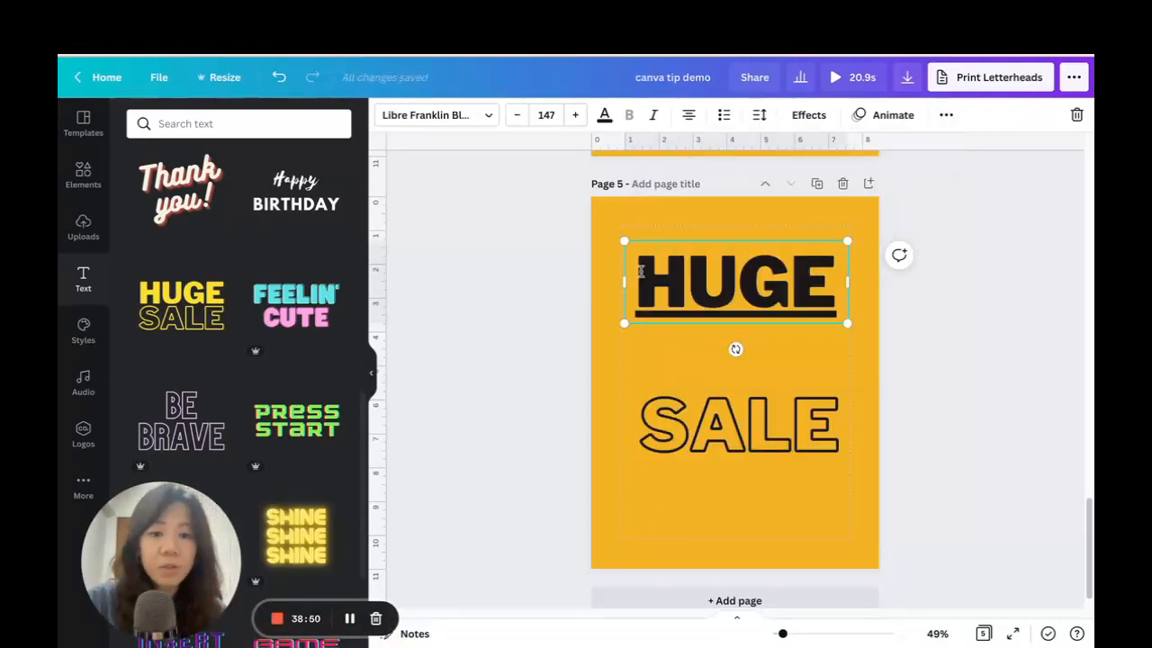
- Link the SALE text on page 5 to page 4 of this document and deselect it
left_click(708, 450)
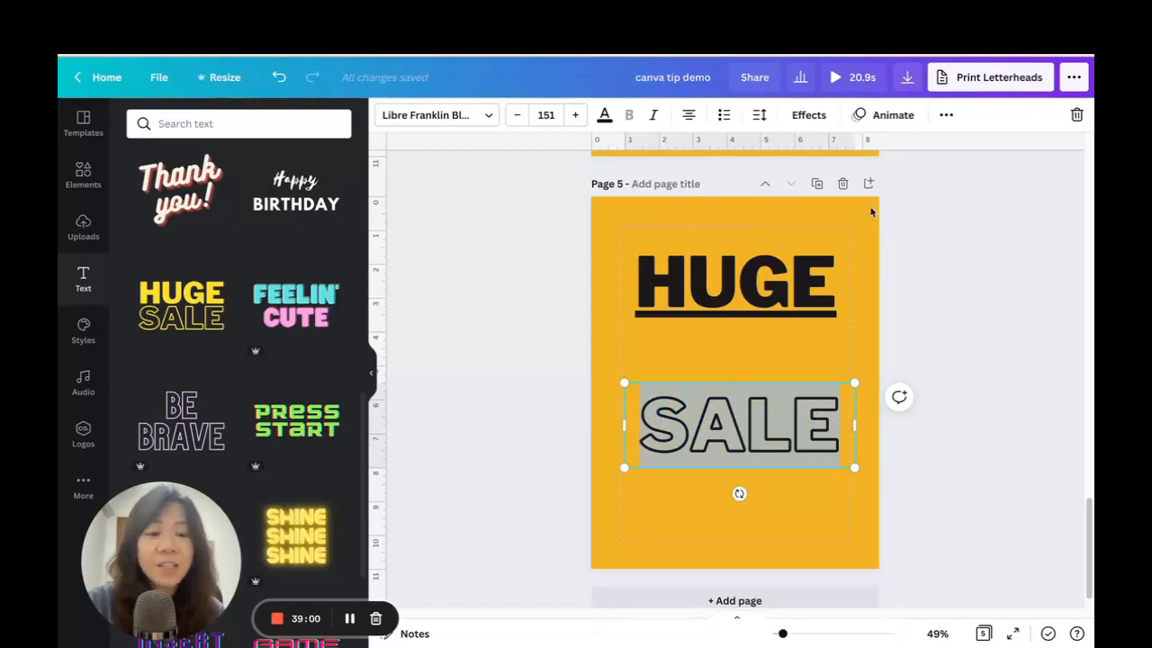
left_click(946, 116)
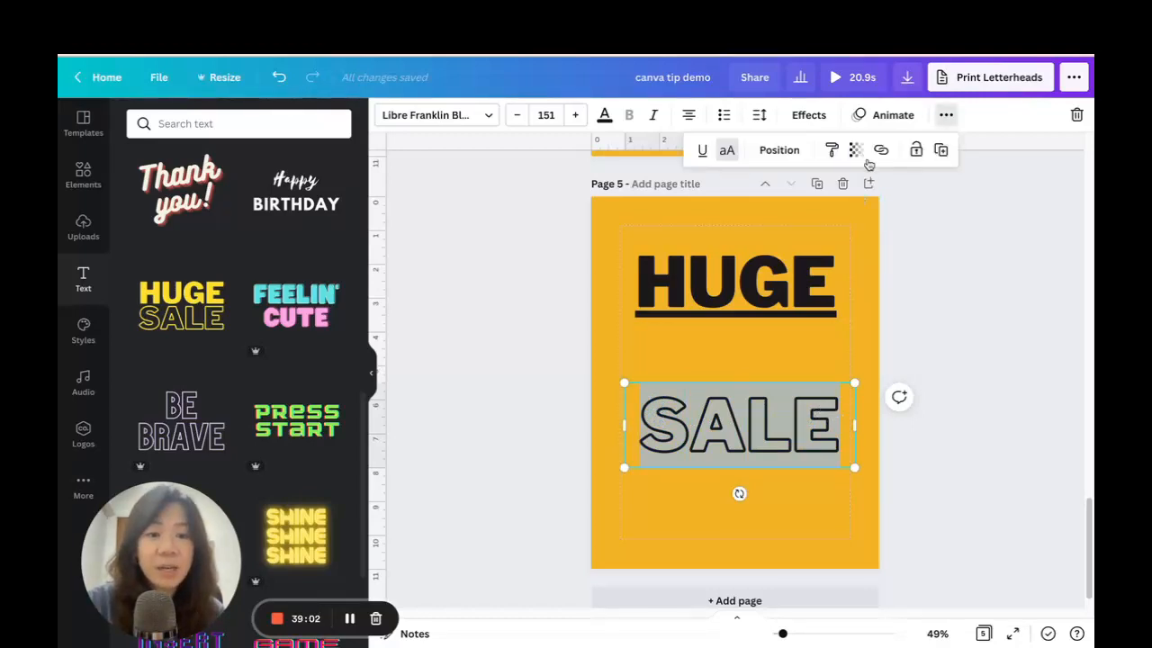
left_click(882, 150)
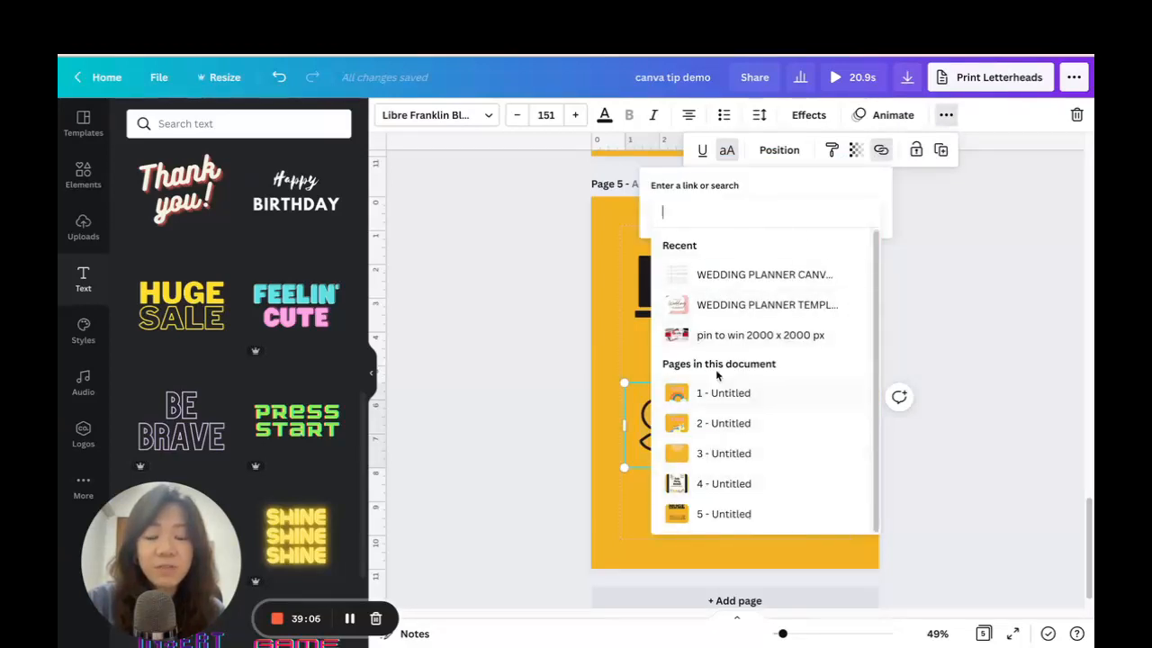
left_click(733, 484)
left_click(958, 411)
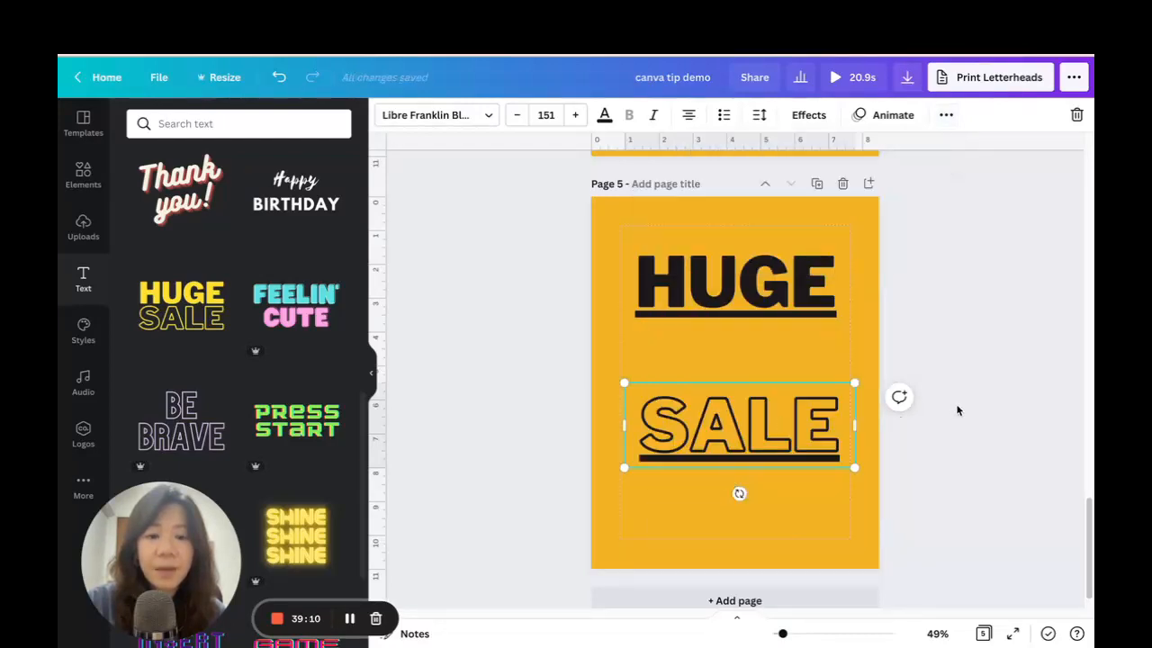
left_click(965, 405)
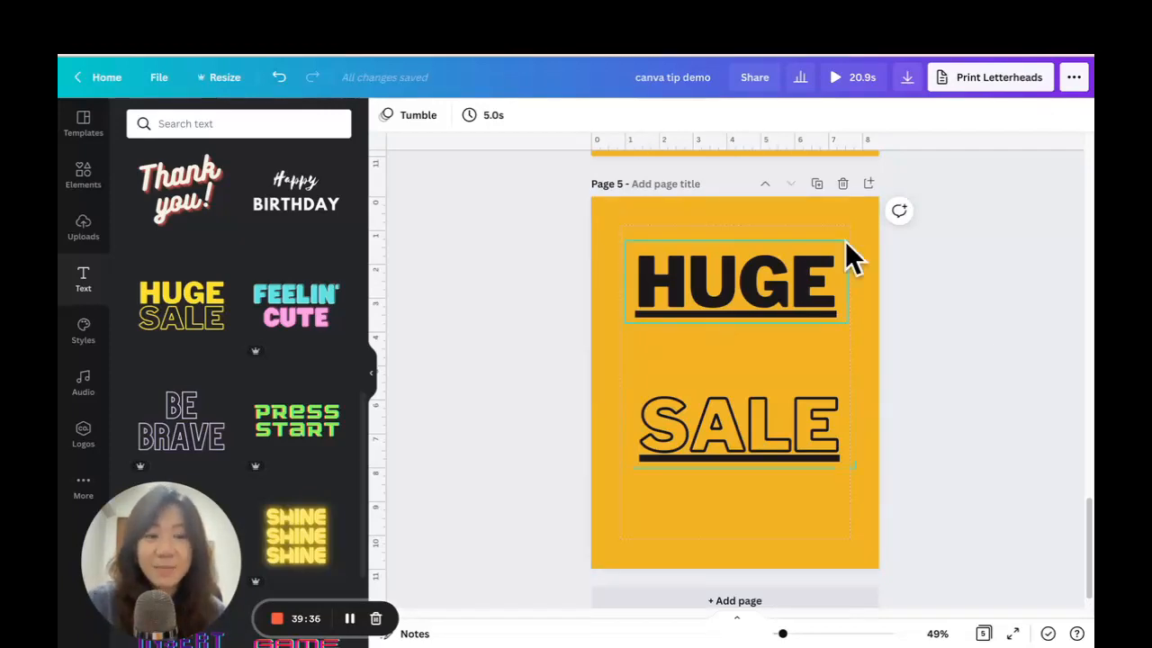
- Download the design as a PDF Standard file
left_click(907, 77)
left_click(967, 178)
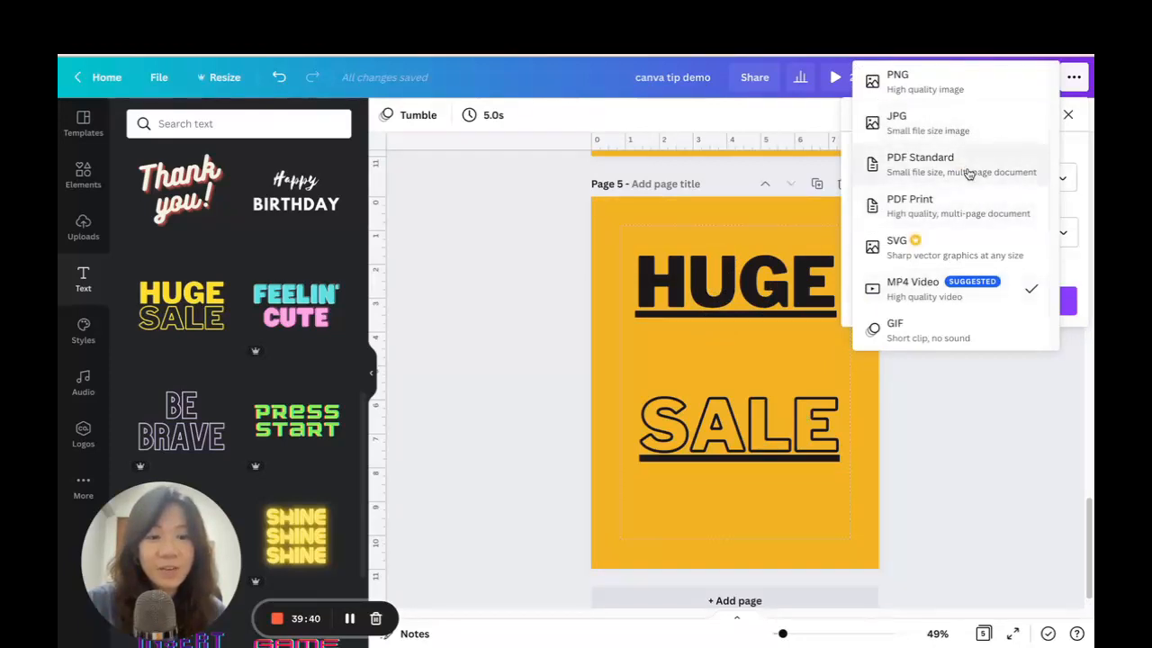
left_click(968, 172)
left_click(1010, 364)
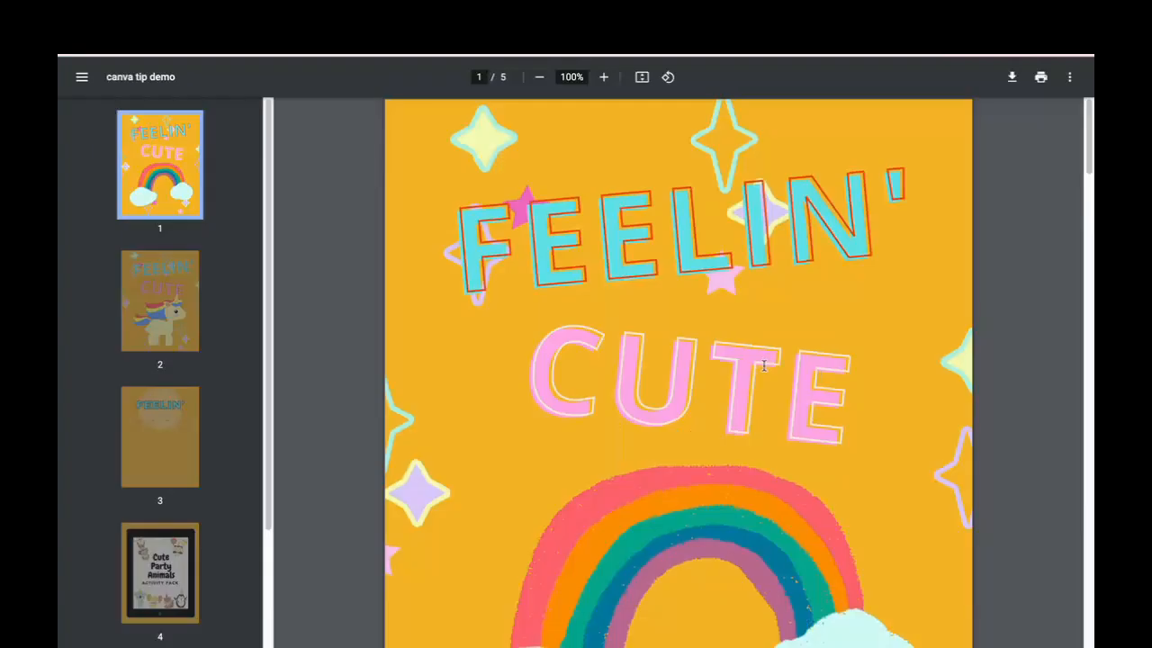
- Go to page 5 of the exported PDF and test the link on the HUGE text
scroll(764, 441, "down", 20)
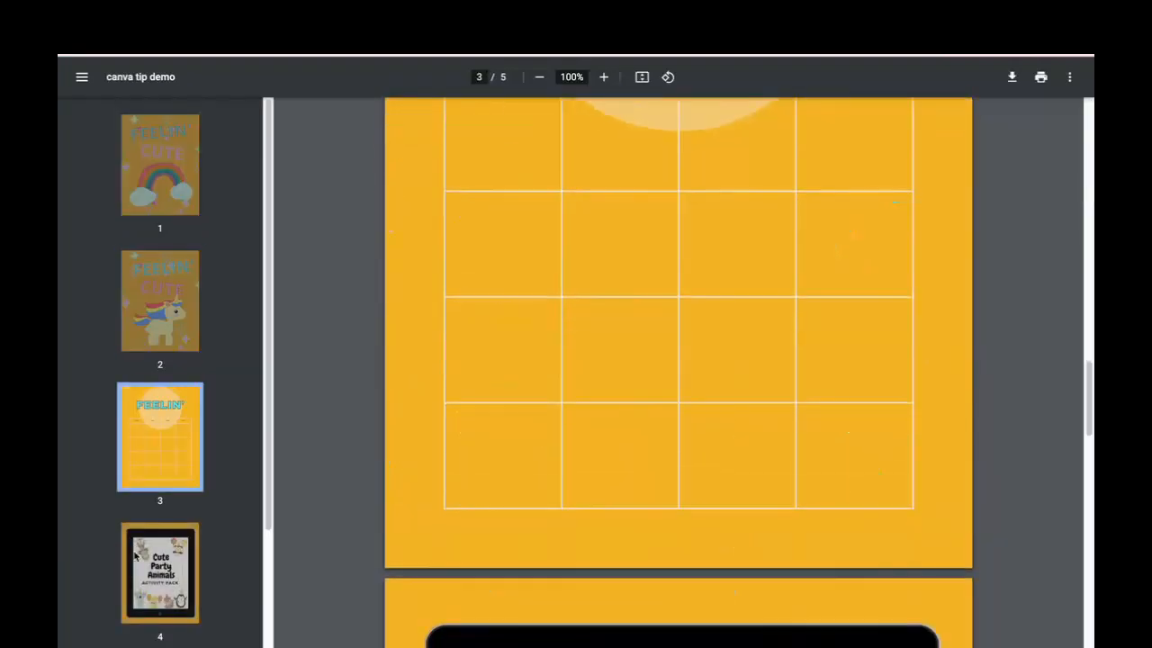
left_click(135, 555)
scroll(139, 467, "down", 2)
left_click(159, 547)
scroll(945, 306, "down", 1)
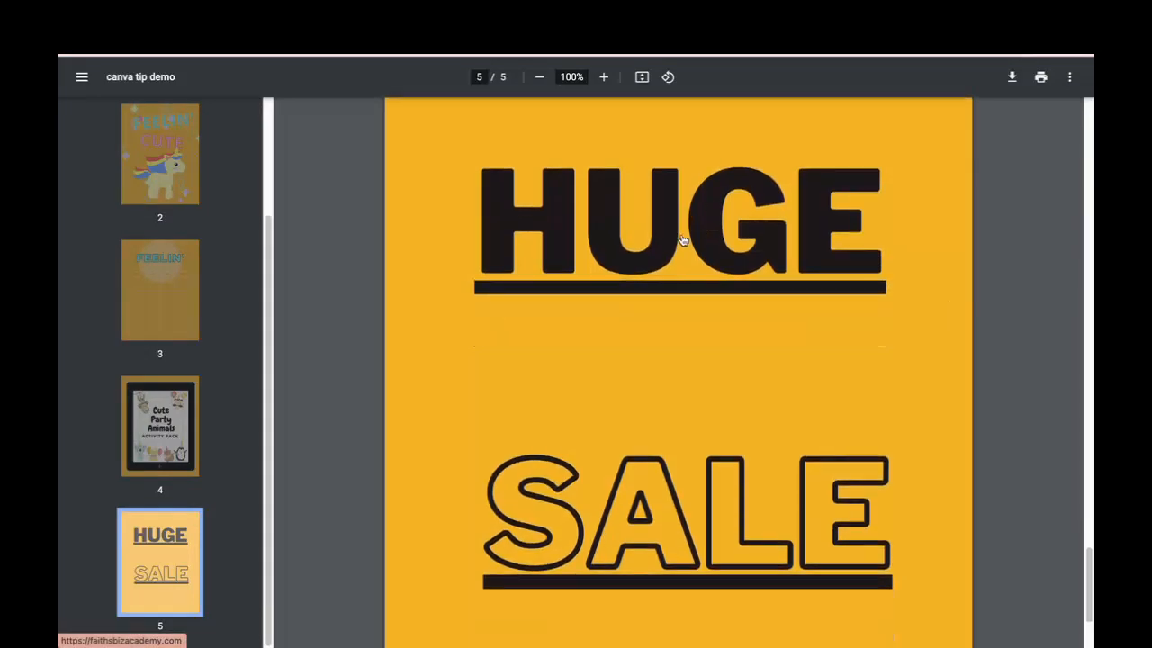
left_click(683, 240)
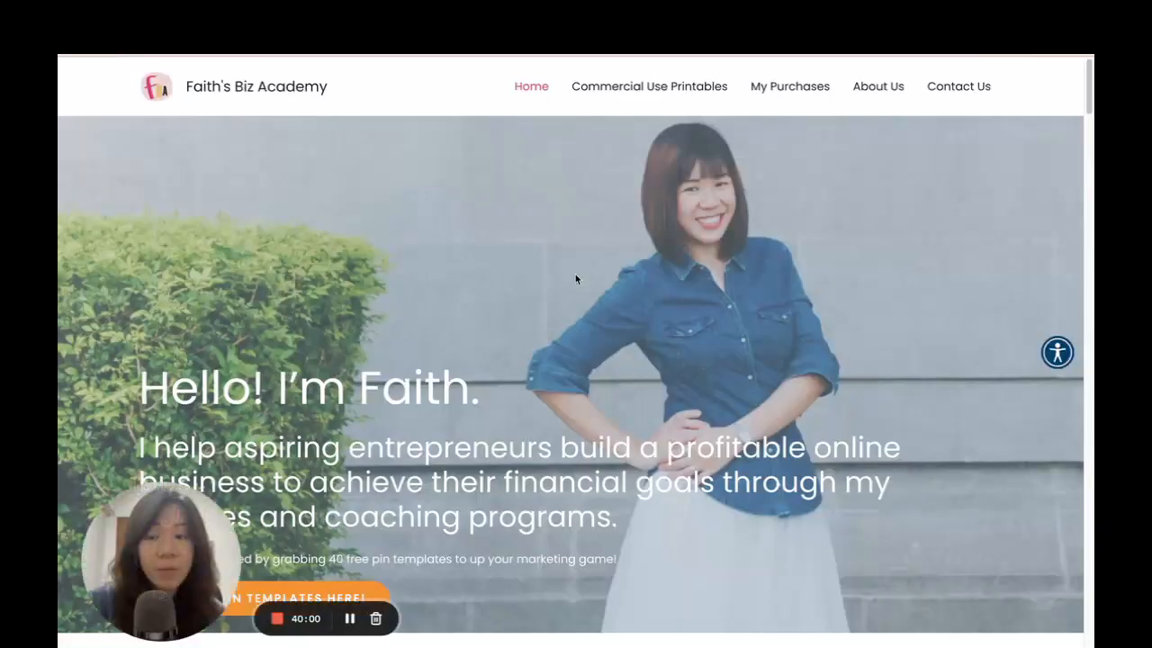
- Return to the exported PDF and check the linked SALE text on page 5
key("alt+Left")
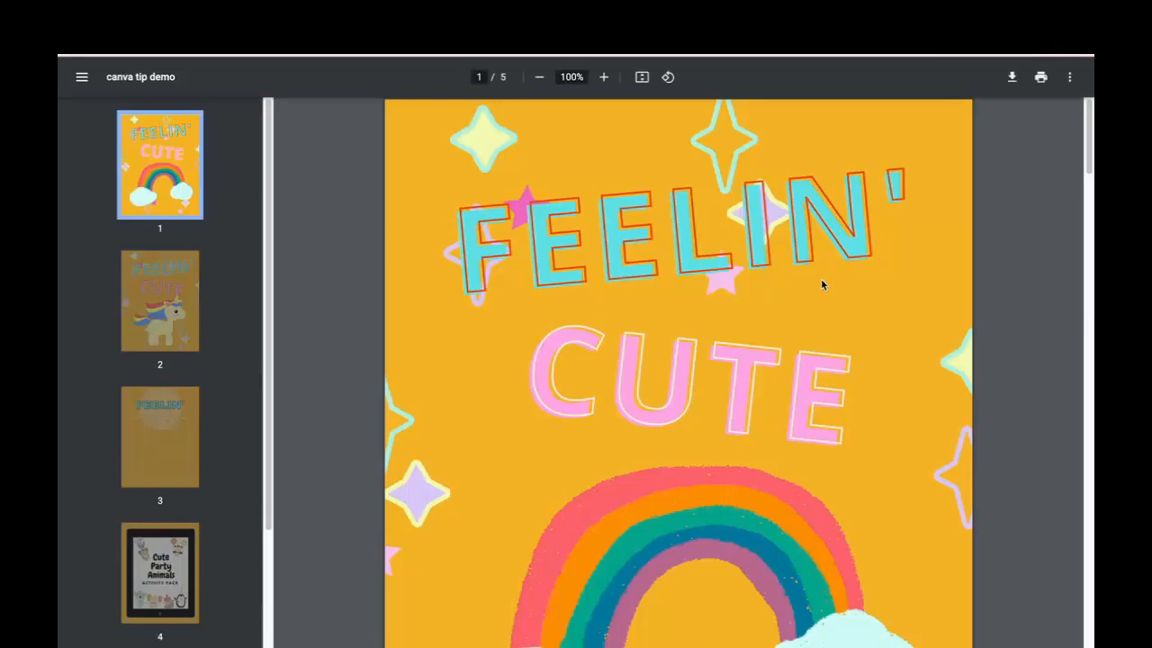
scroll(821, 280, "down", 20)
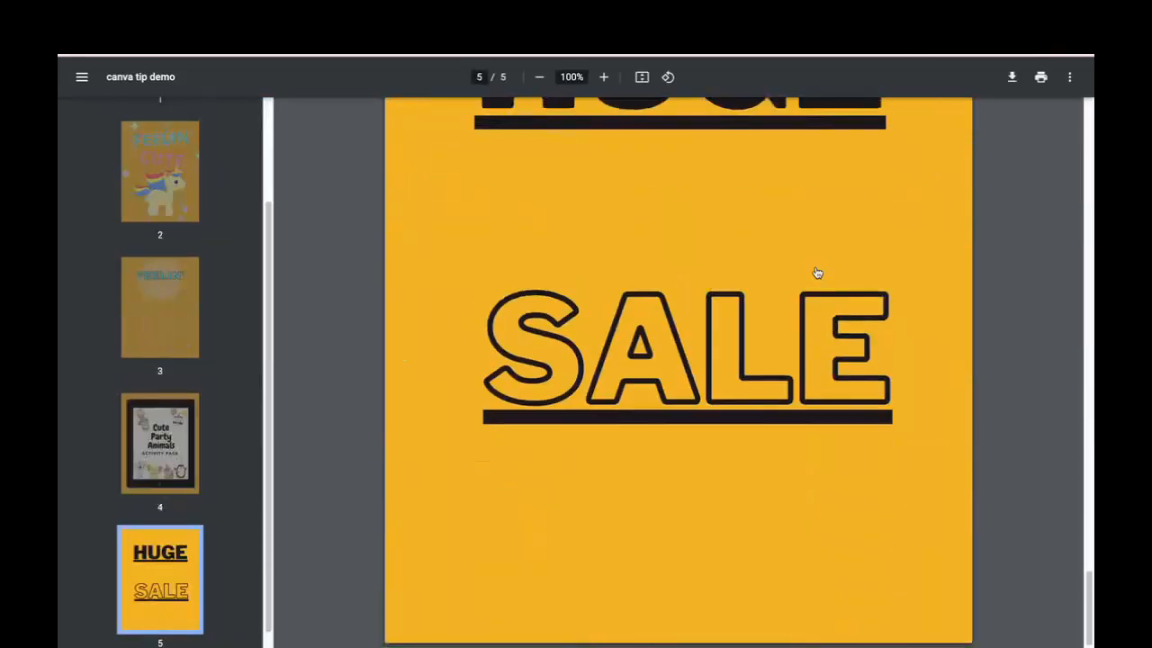
scroll(666, 369, "up", 10)
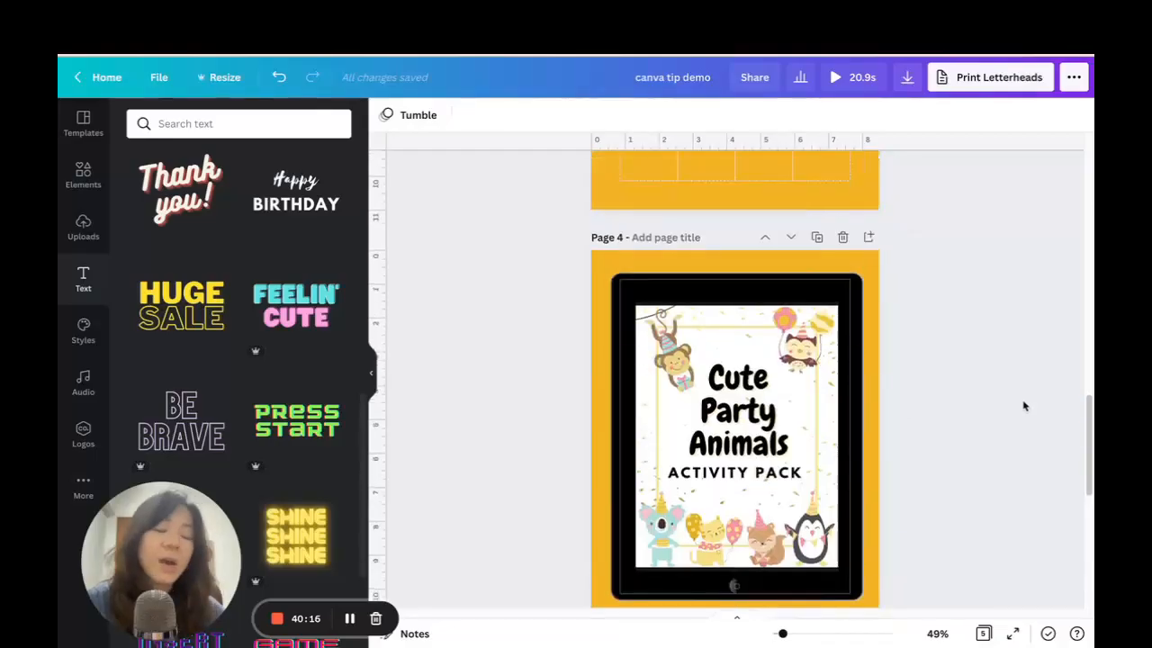
scroll(1023, 404, "up", 10)
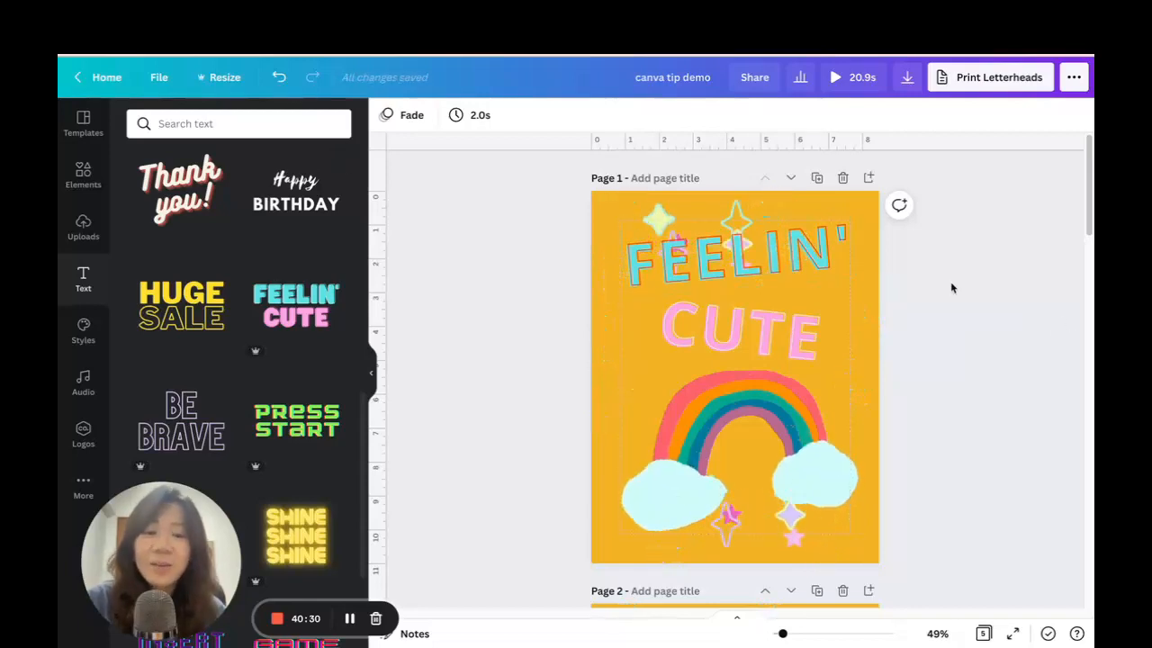
scroll(960, 319, "down", 5)
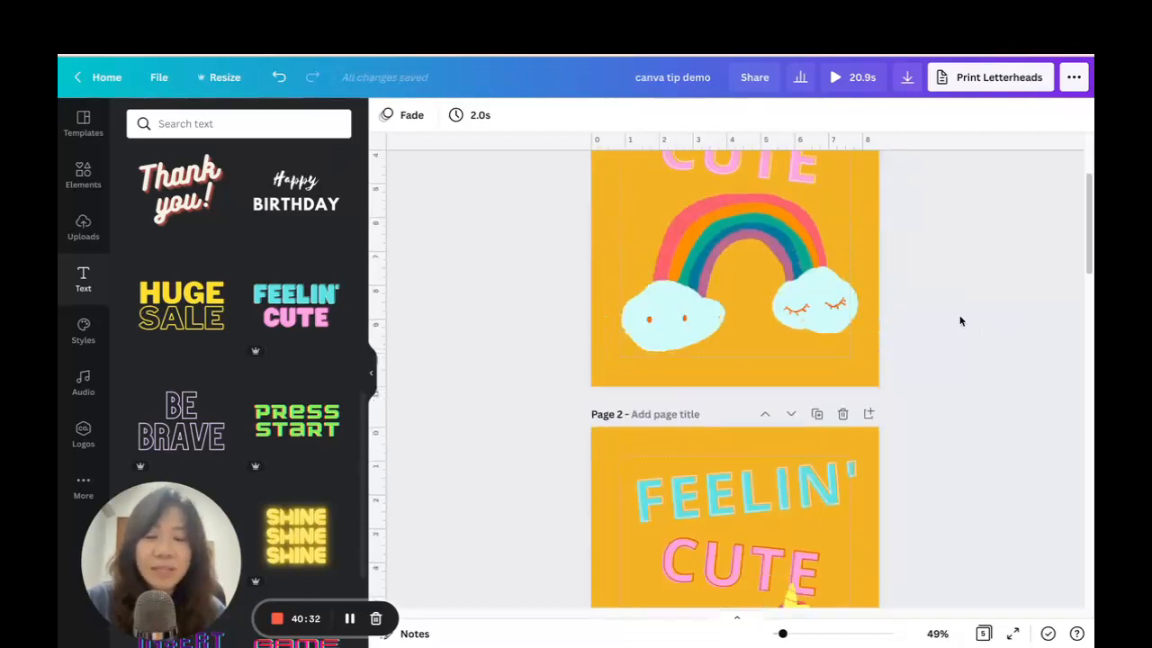
scroll(934, 296, "down", 6)
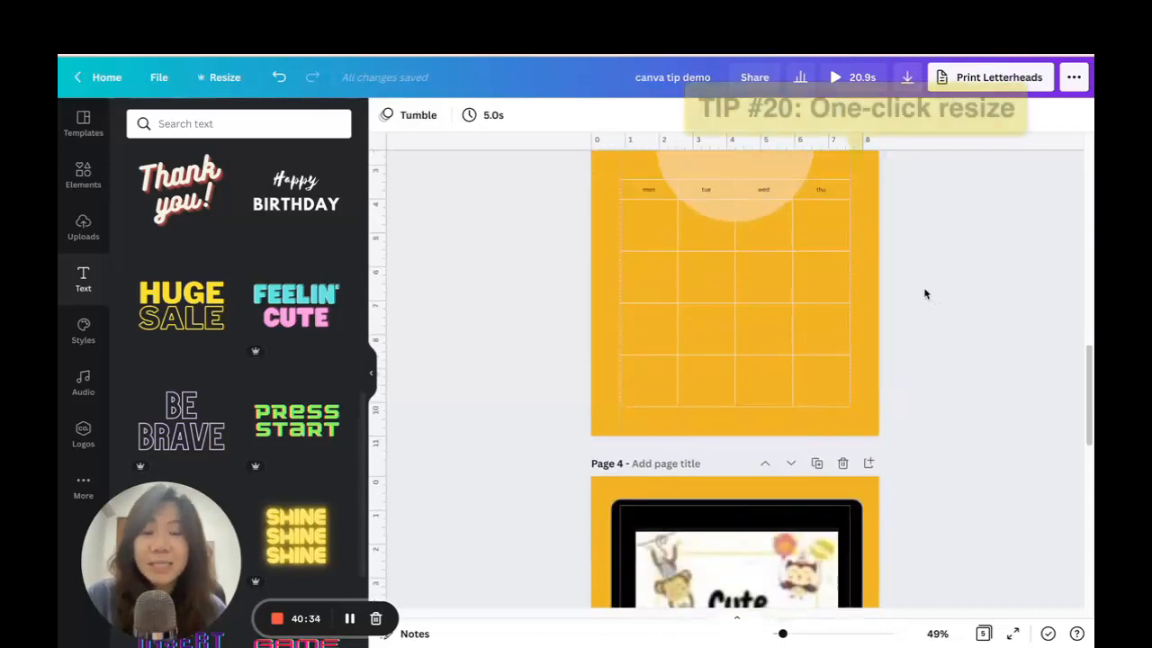
scroll(927, 293, "up", 10)
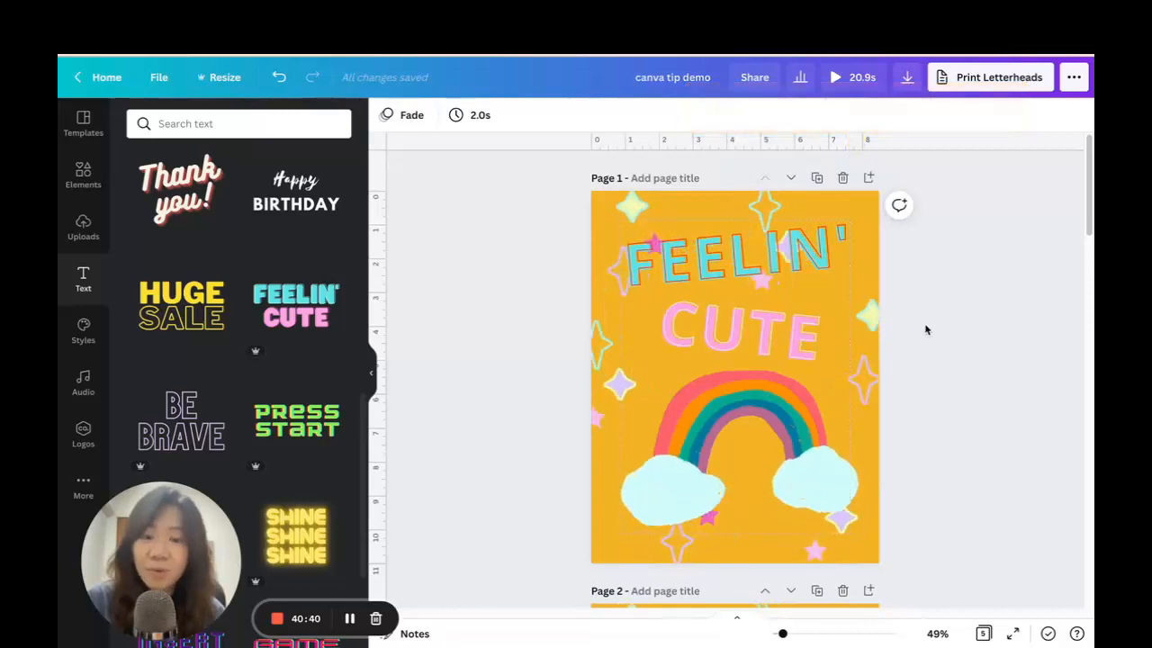
- Enter a custom resize of 8 in wide by 10 in high for the design
left_click(225, 79)
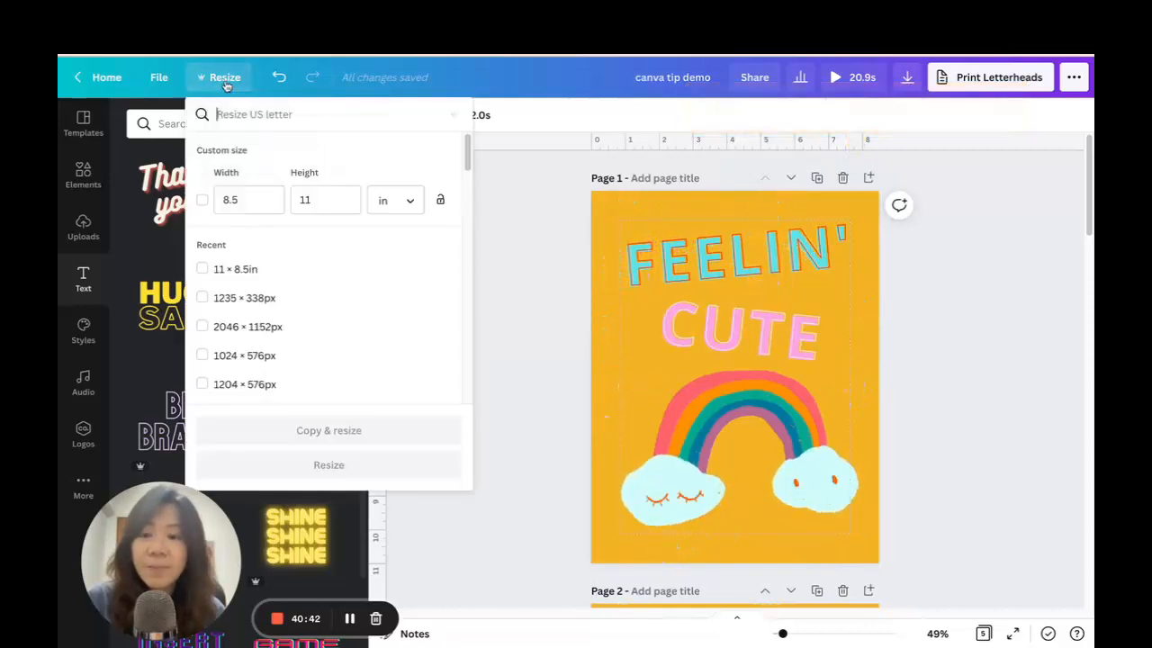
left_click(252, 192)
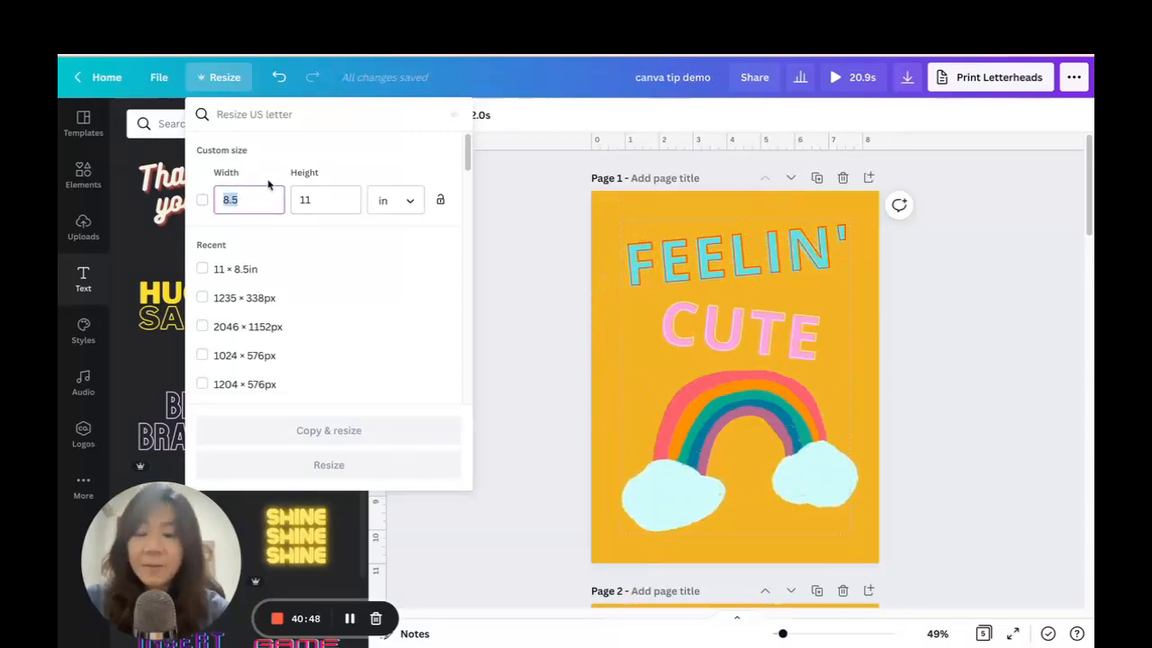
type("8")
key("Tab")
type("10")
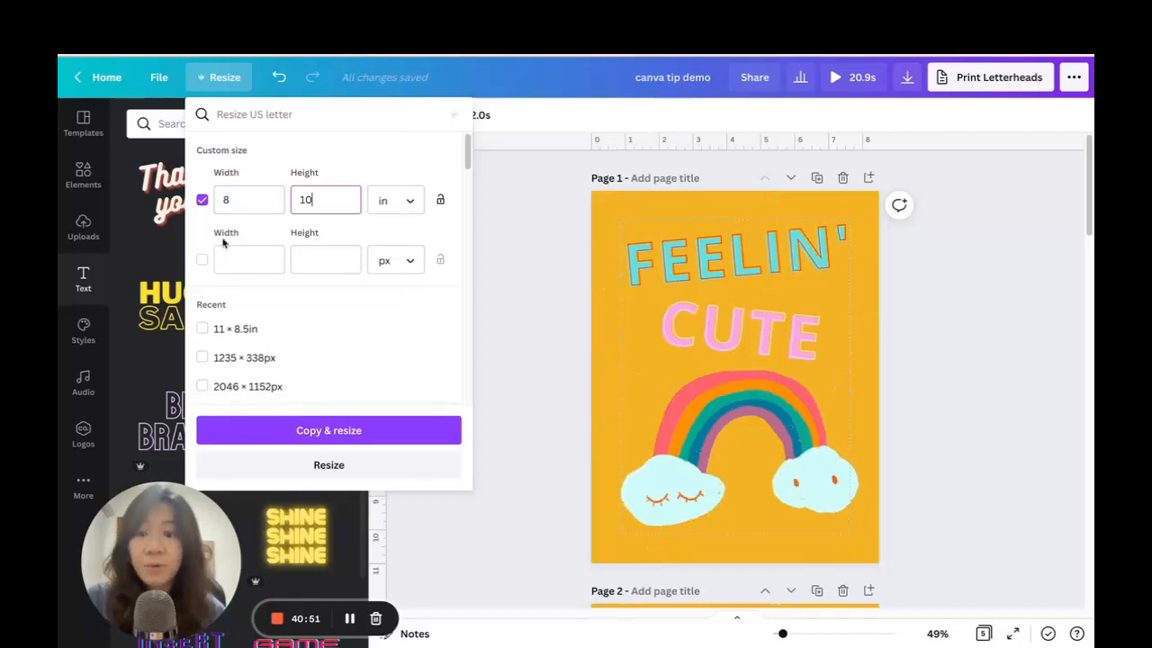
- Set the custom size to 1000 × 1000 px and create a resized copy of the design
double_click(226, 199)
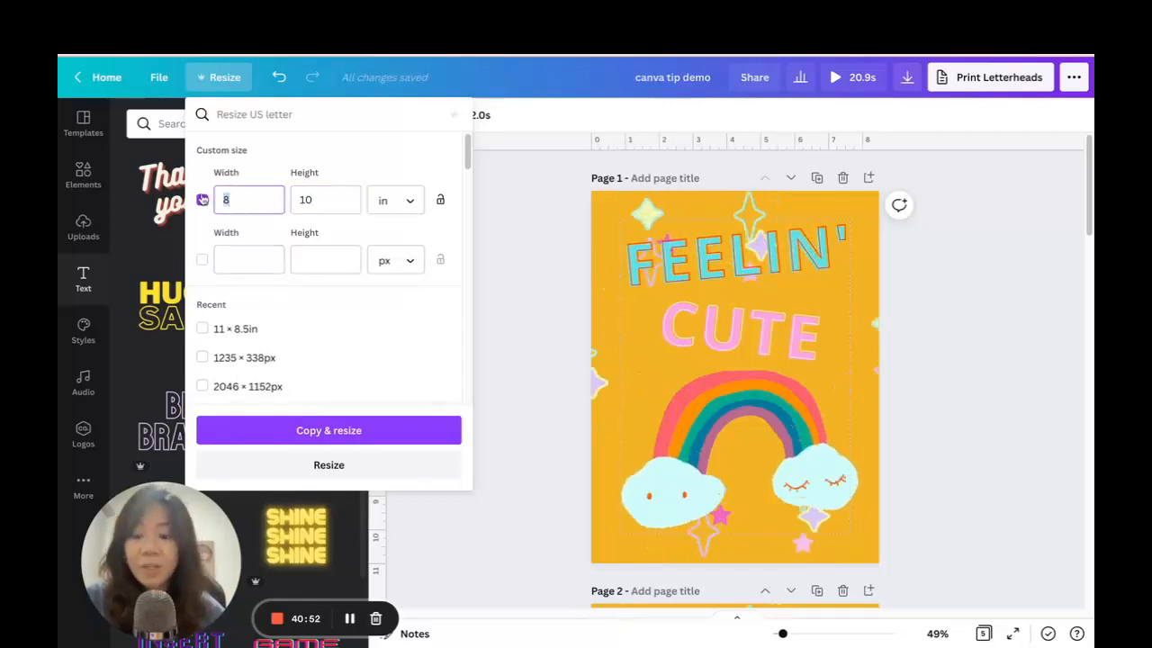
type("1000")
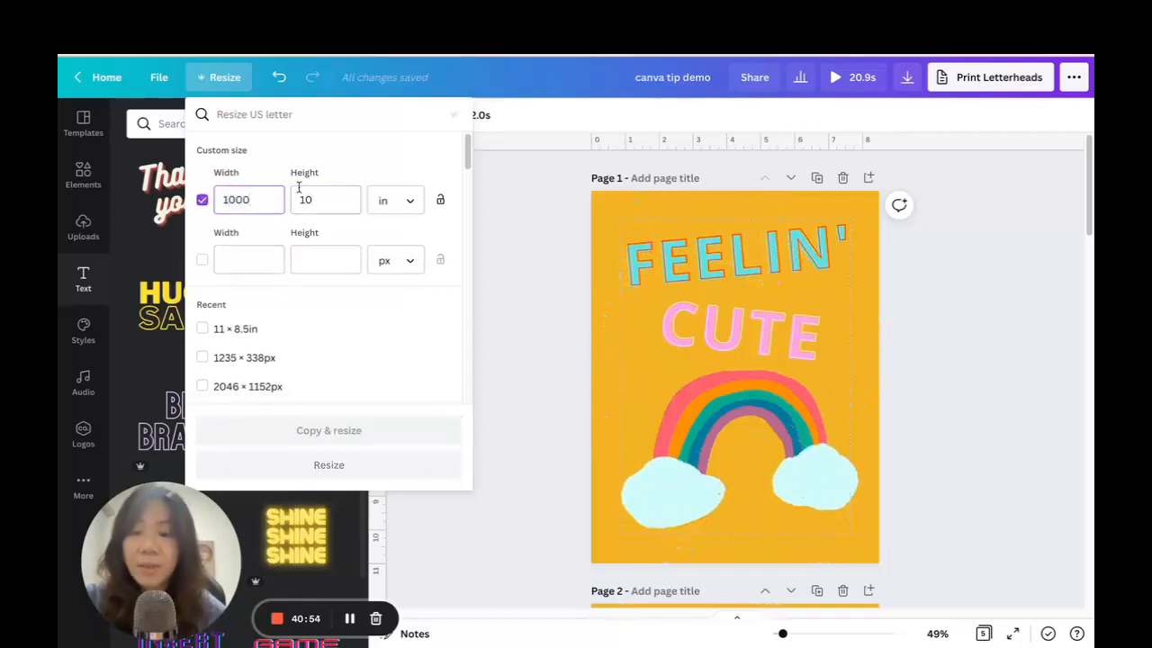
double_click(337, 199)
type("1000")
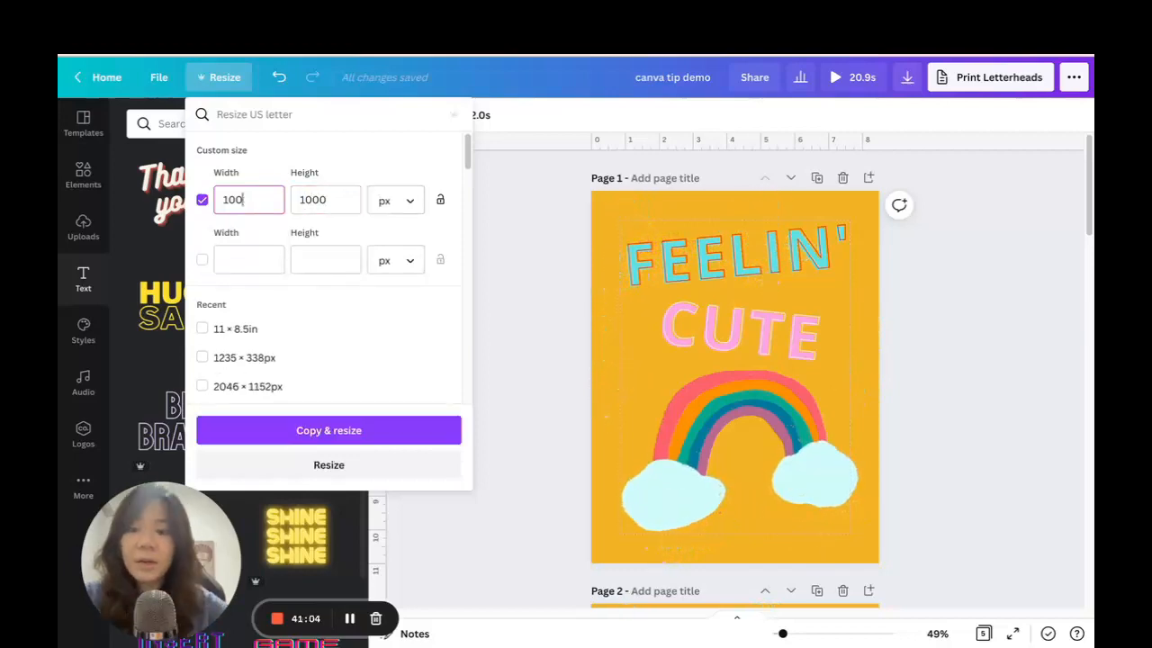
type("0")
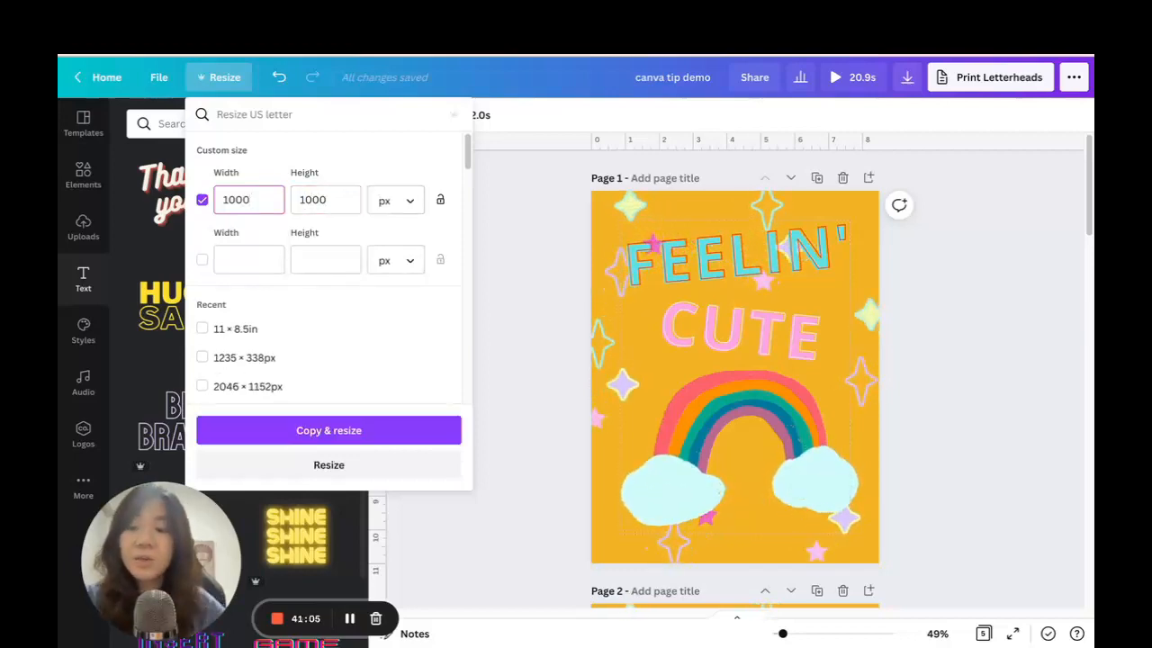
left_click(330, 431)
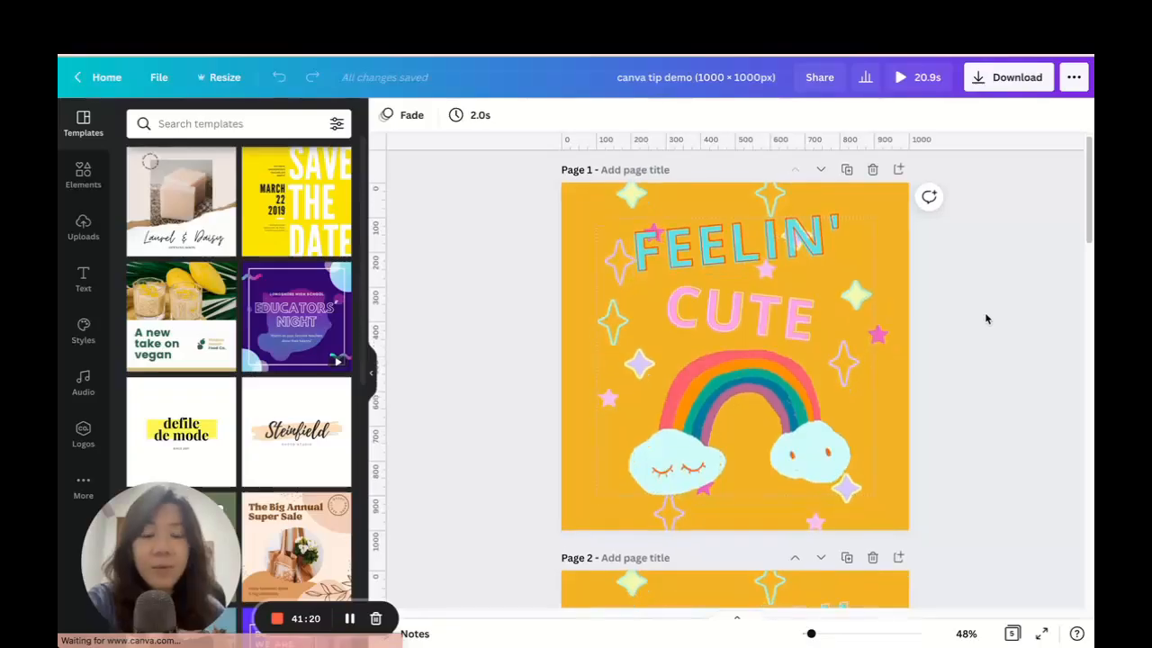
- Look through the pages of the 1000 × 1000 px copy and show them all in grid view
scroll(986, 317, "down", 5)
scroll(985, 315, "down", 3)
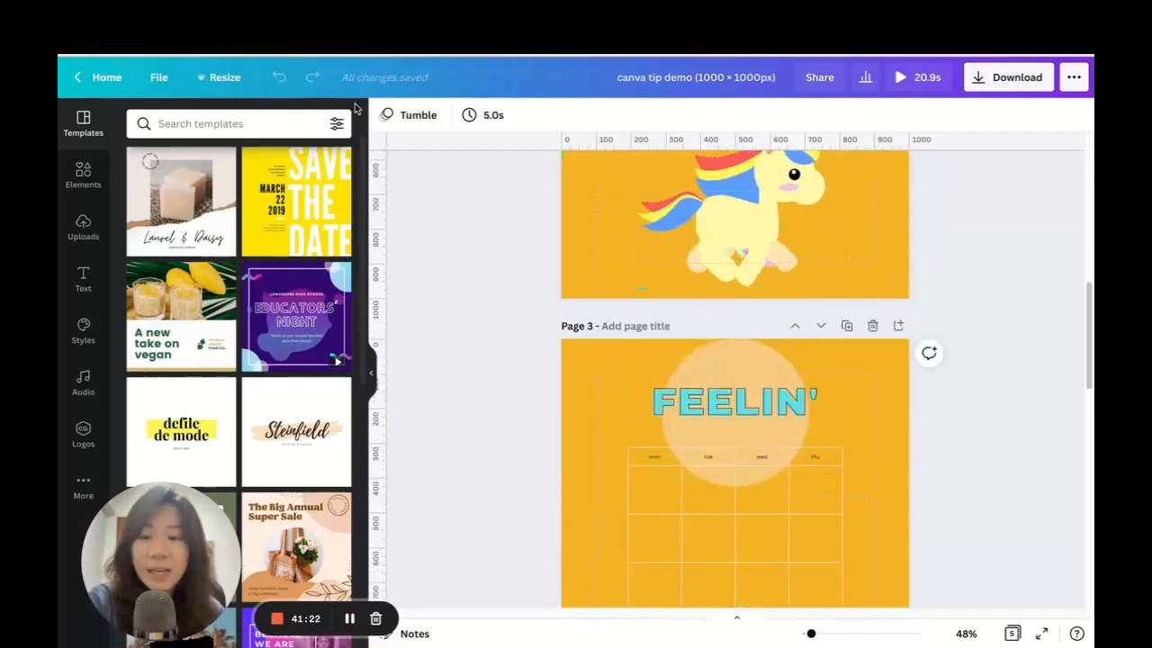
left_click(155, 78)
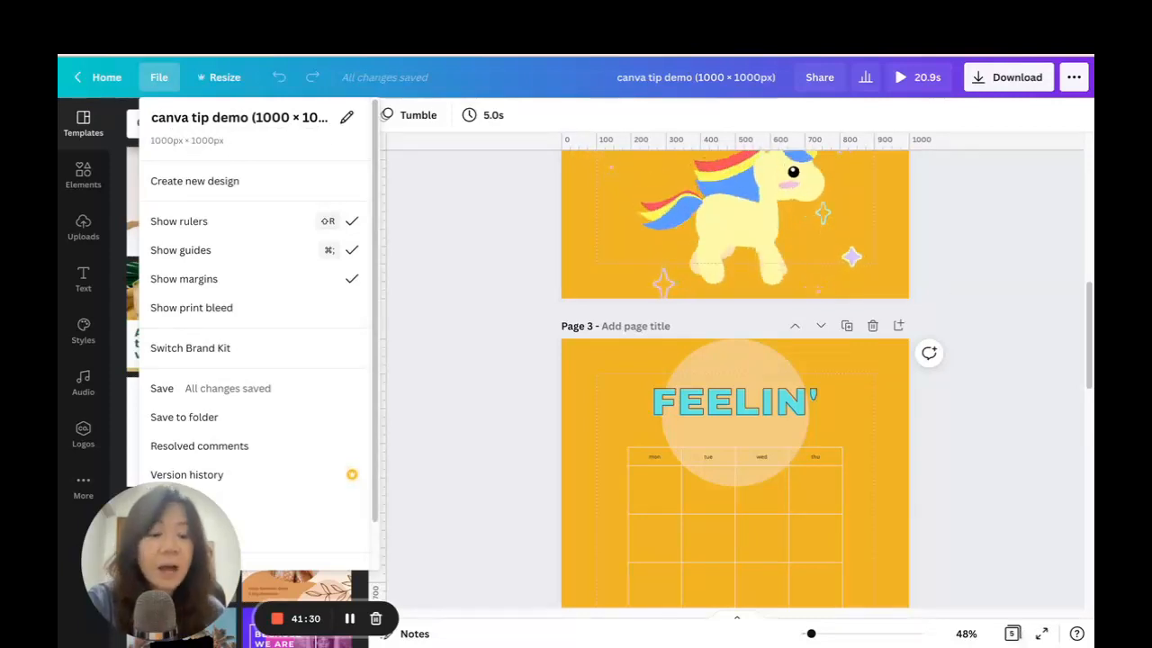
left_click(1012, 634)
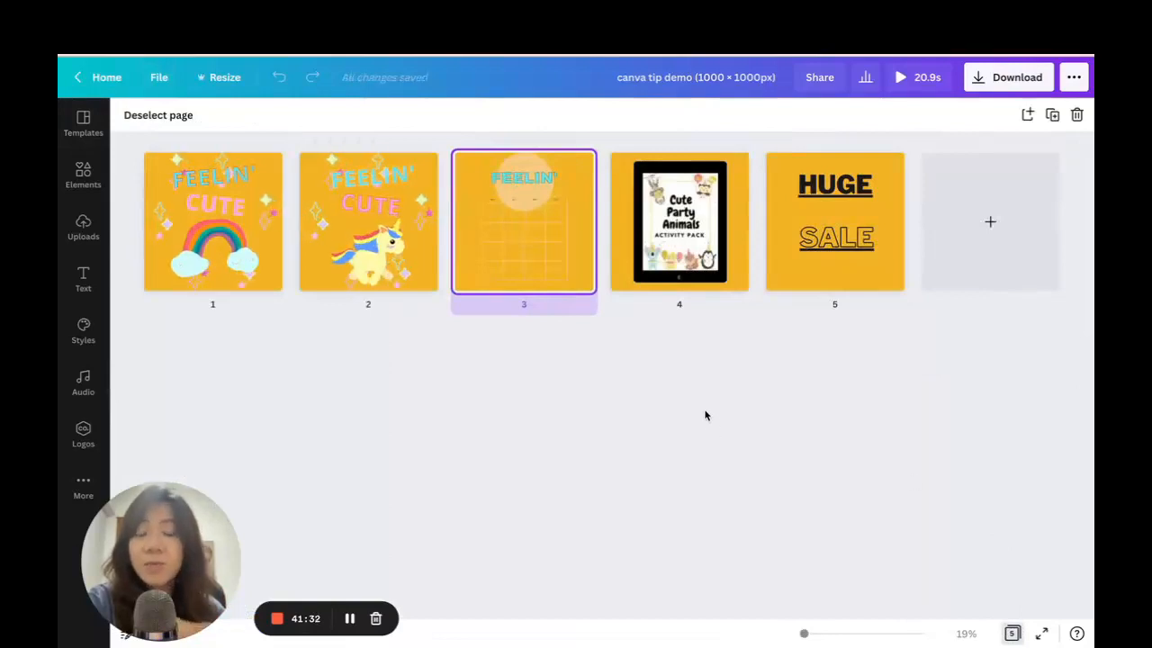
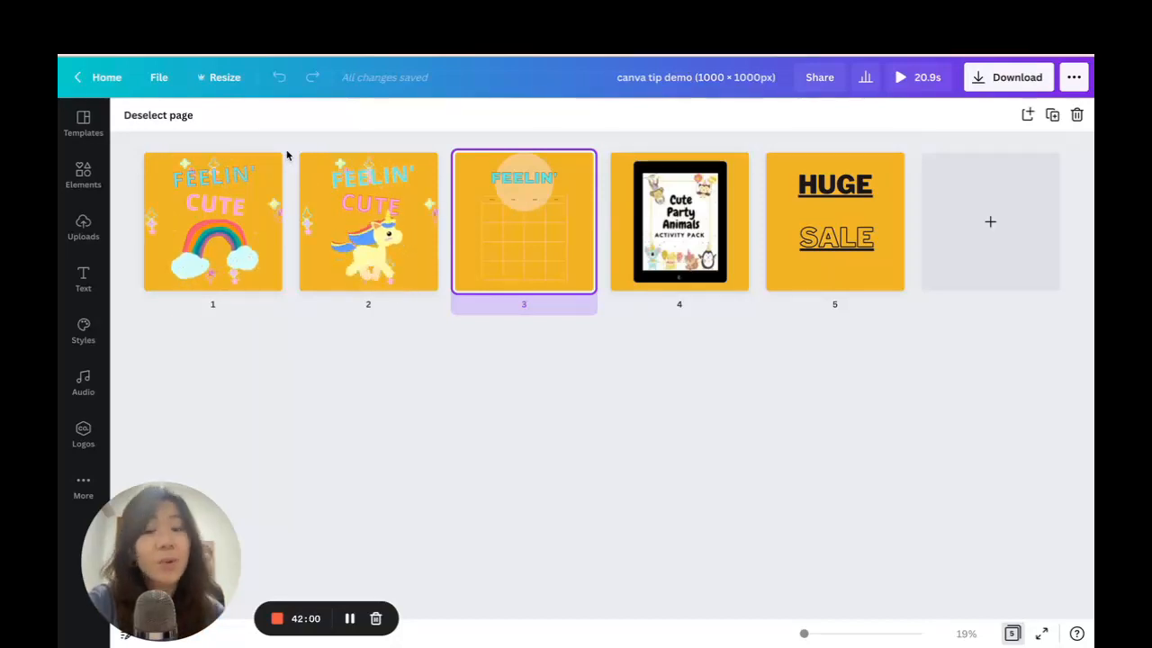
- Create a new blank Facebook Cover design
left_click(166, 77)
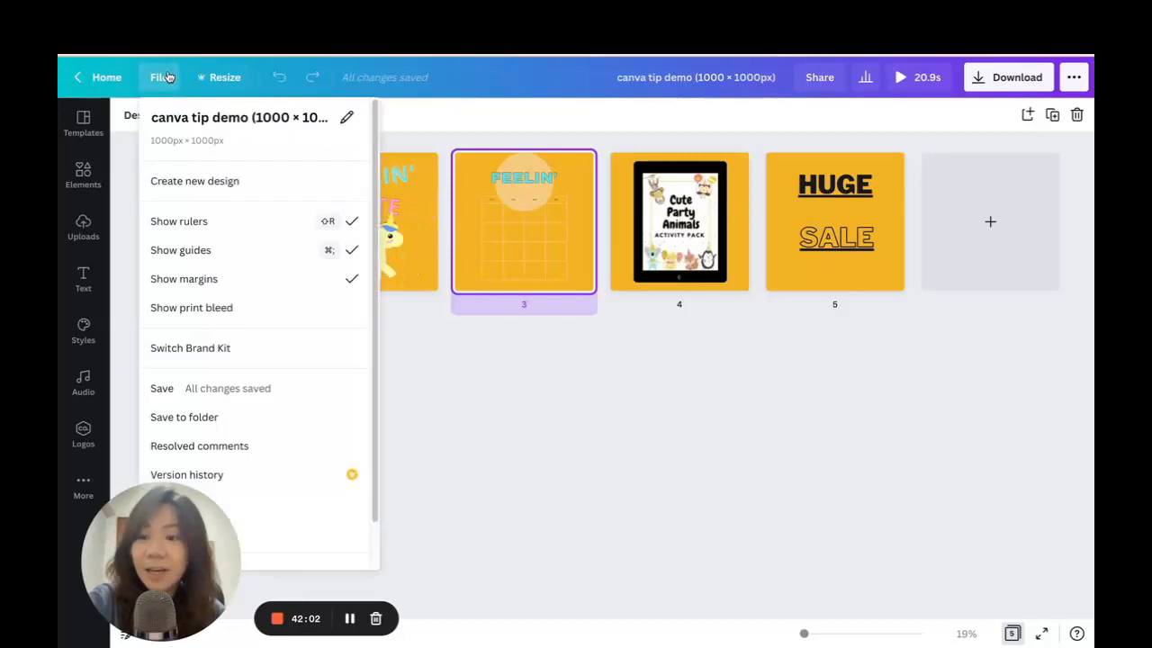
left_click(194, 184)
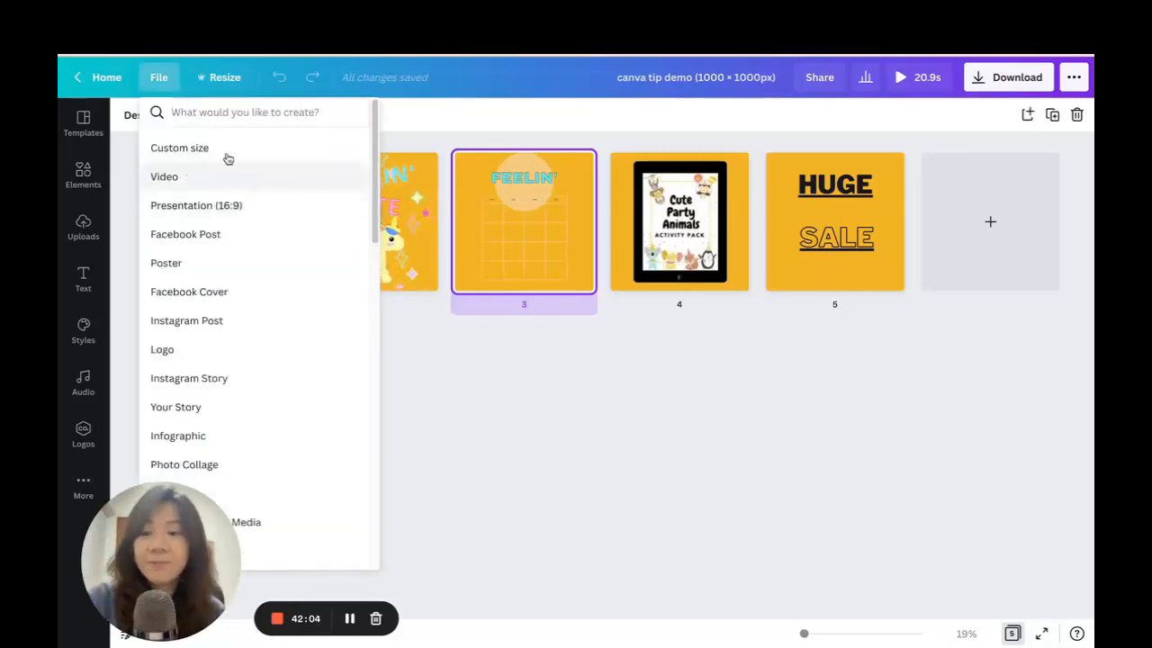
left_click(252, 295)
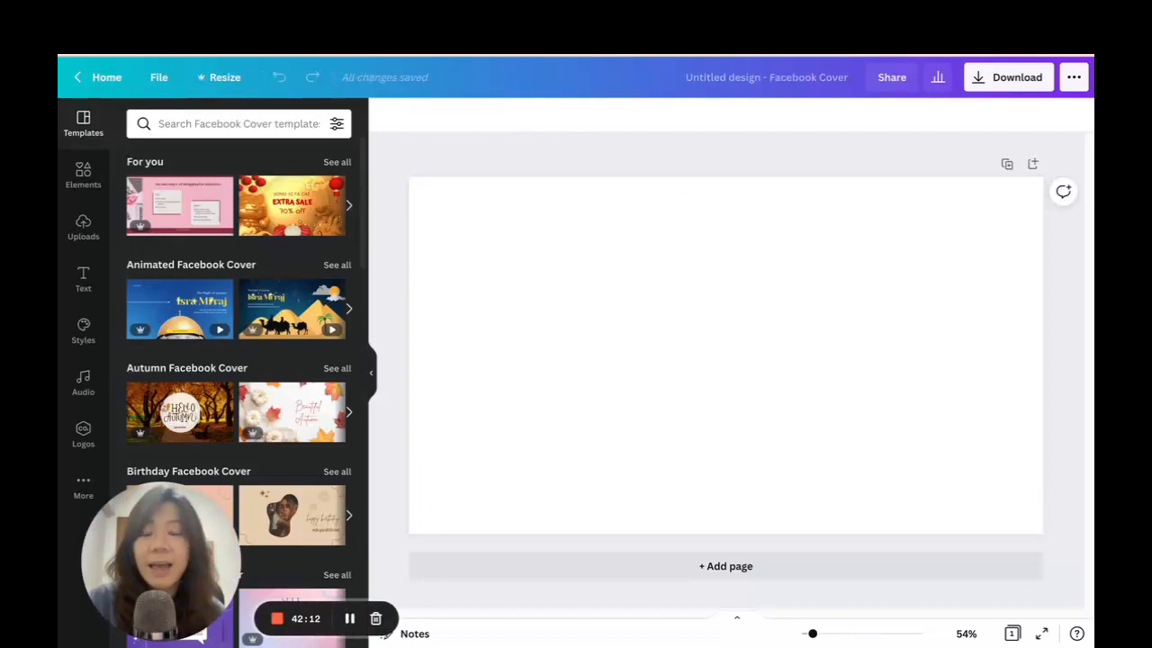
- Return to the 1000 × 1000 px copy, open page 2 and copy all of its elements
key("ctrl+w")
key("Escape")
double_click(368, 218)
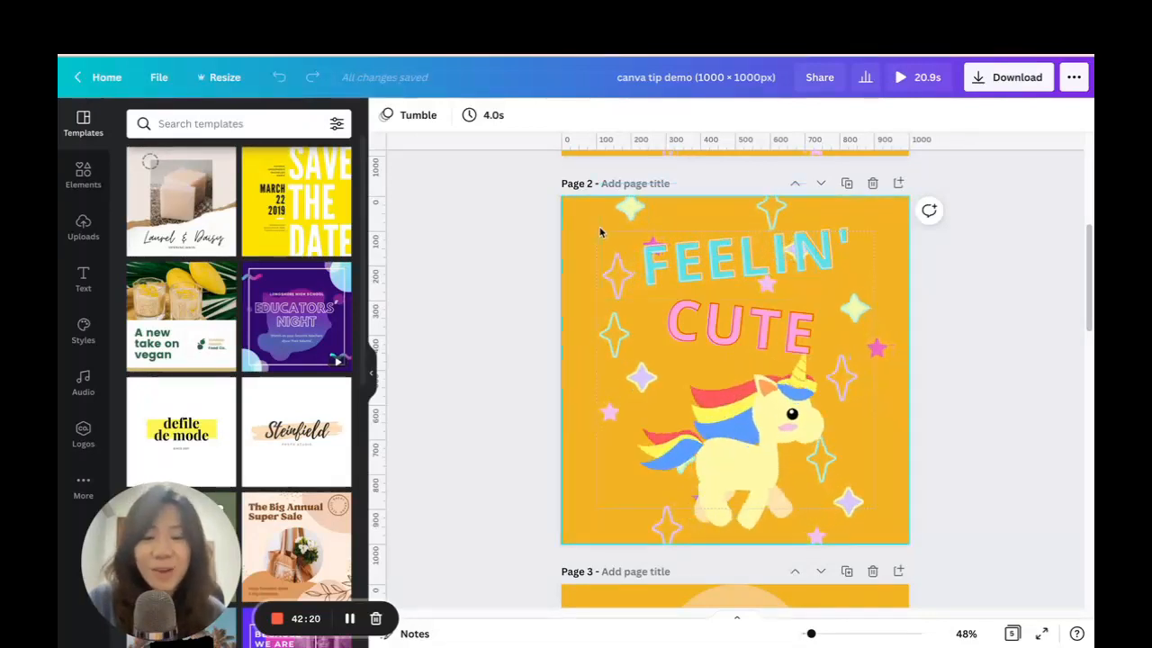
key("ctrl+a")
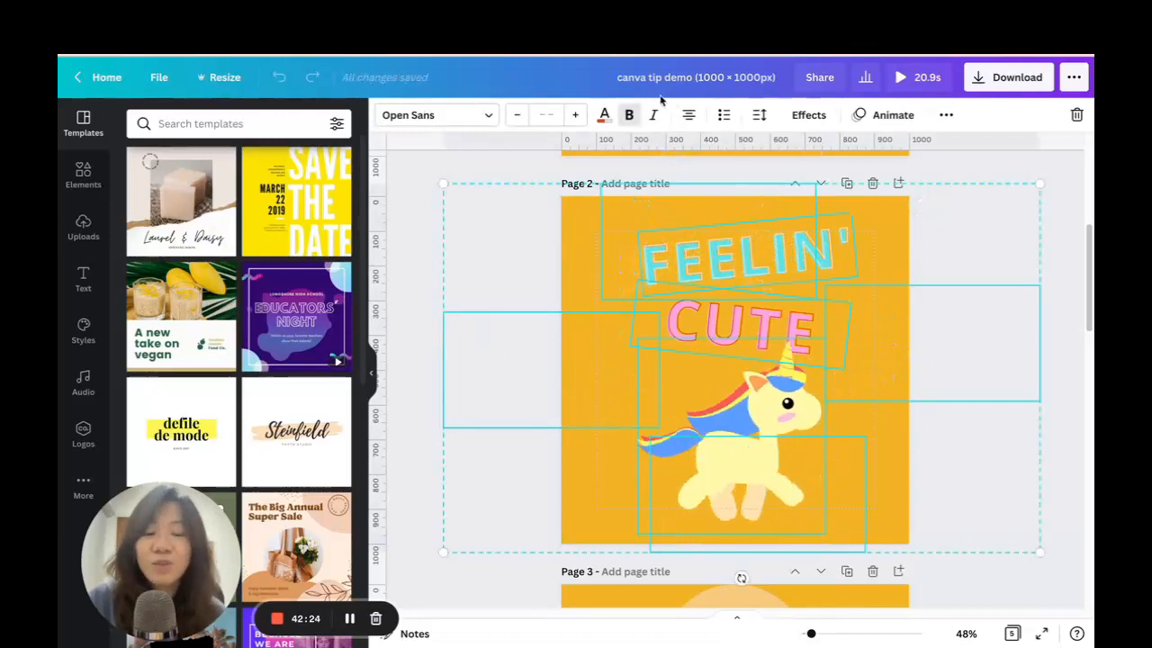
- Paste the copied elements into the blank Facebook Cover, shift them to the horizontal centre and deselect them
key("ctrl+Tab")
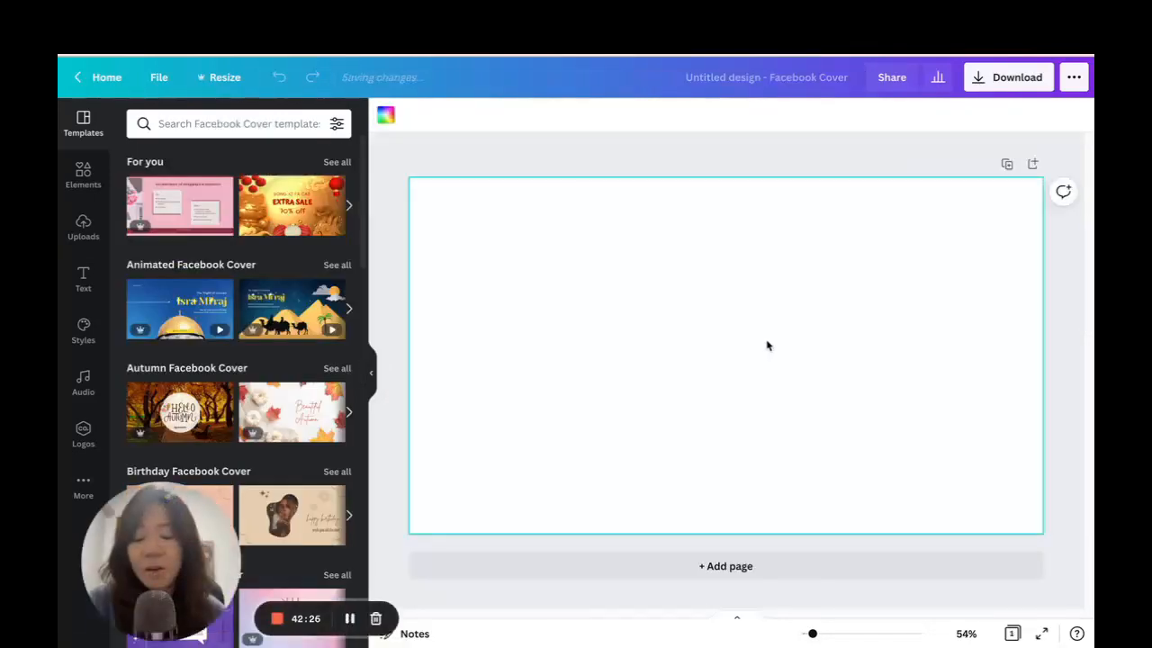
key("ctrl+v")
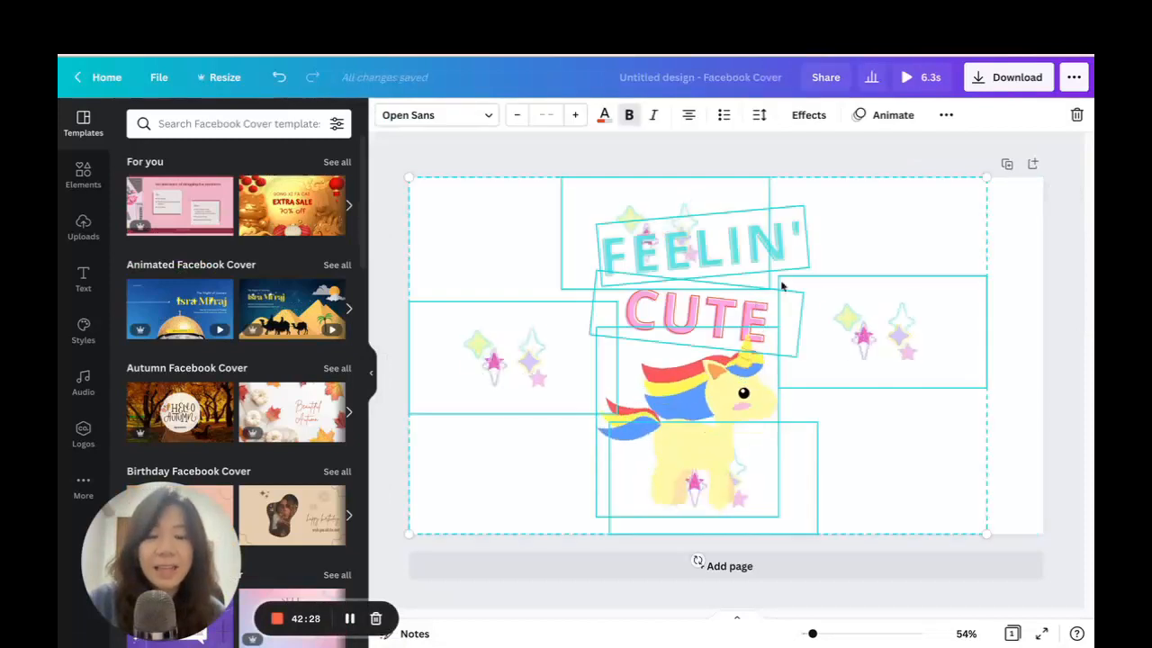
left_click_drag(782, 261, 789, 261)
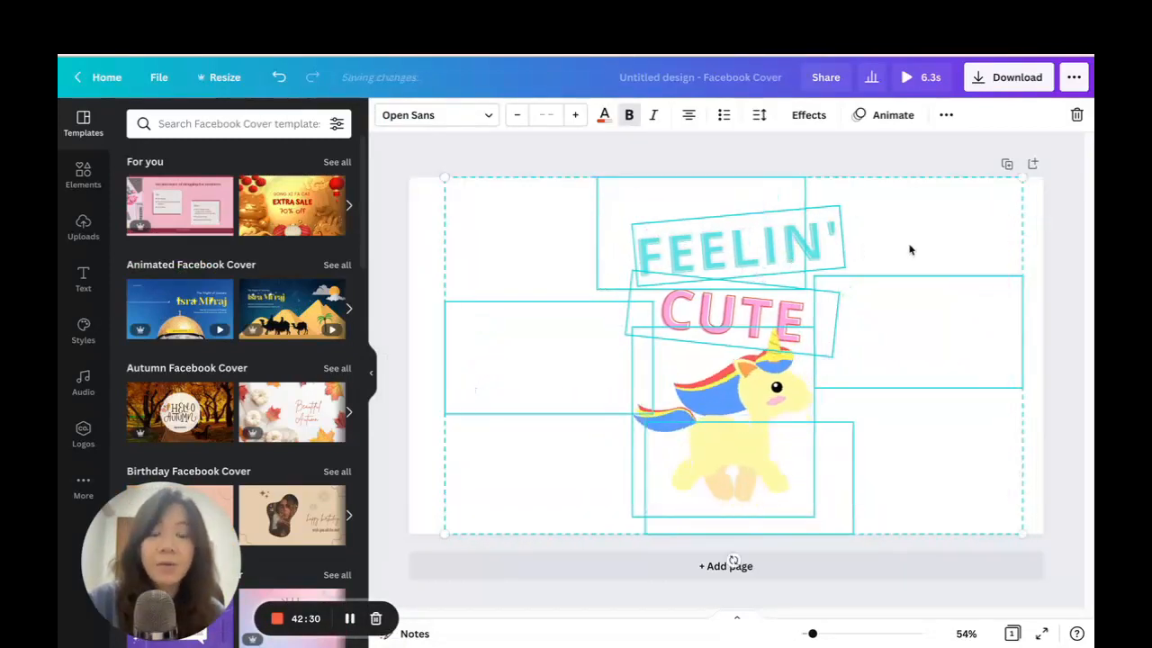
left_click(1068, 222)
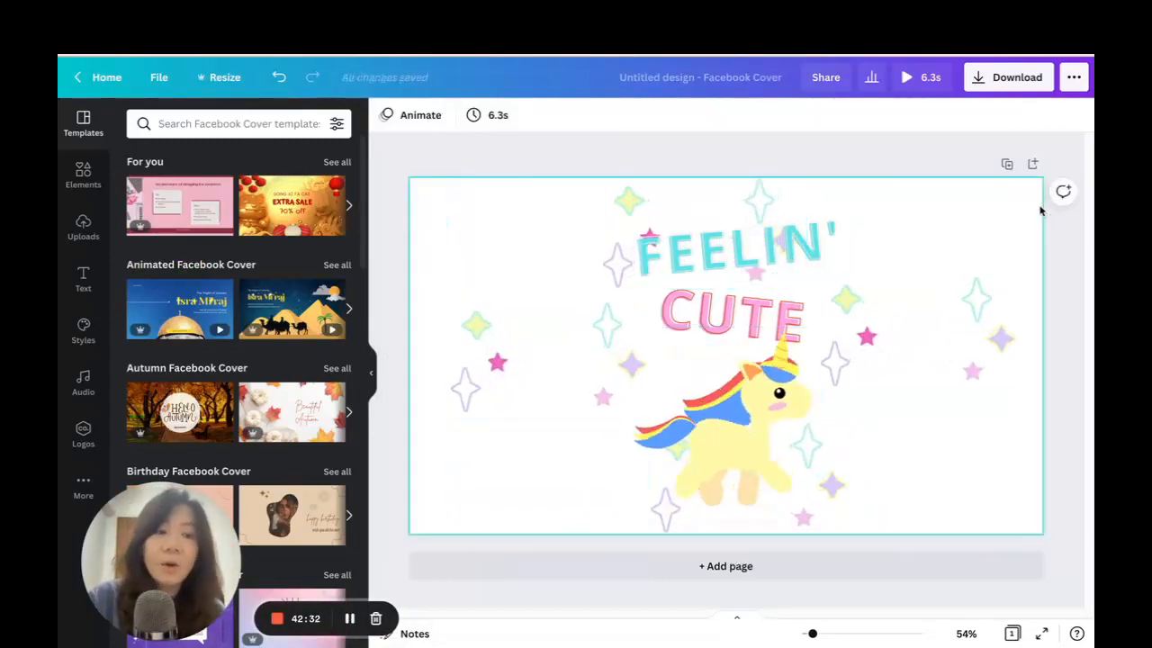
- Set the Facebook Cover background to the orange brand colour
left_click(1037, 213)
left_click(386, 115)
left_click(257, 292)
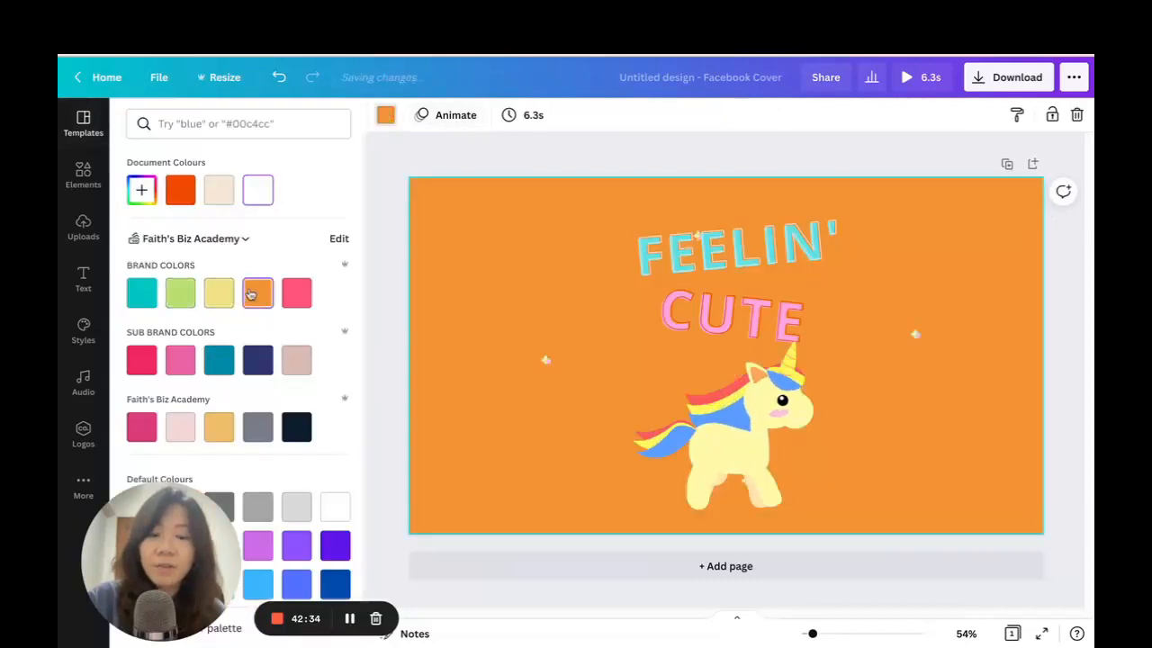
- Enlarge the FEELIN' text in the upper left of the cover, and enlarge CUTE to size 182 and move it to the right
left_click(647, 252)
left_click_drag(632, 224, 465, 189)
left_click_drag(694, 250, 678, 280)
left_click(747, 423)
left_click(730, 319)
left_click_drag(731, 320, 848, 363)
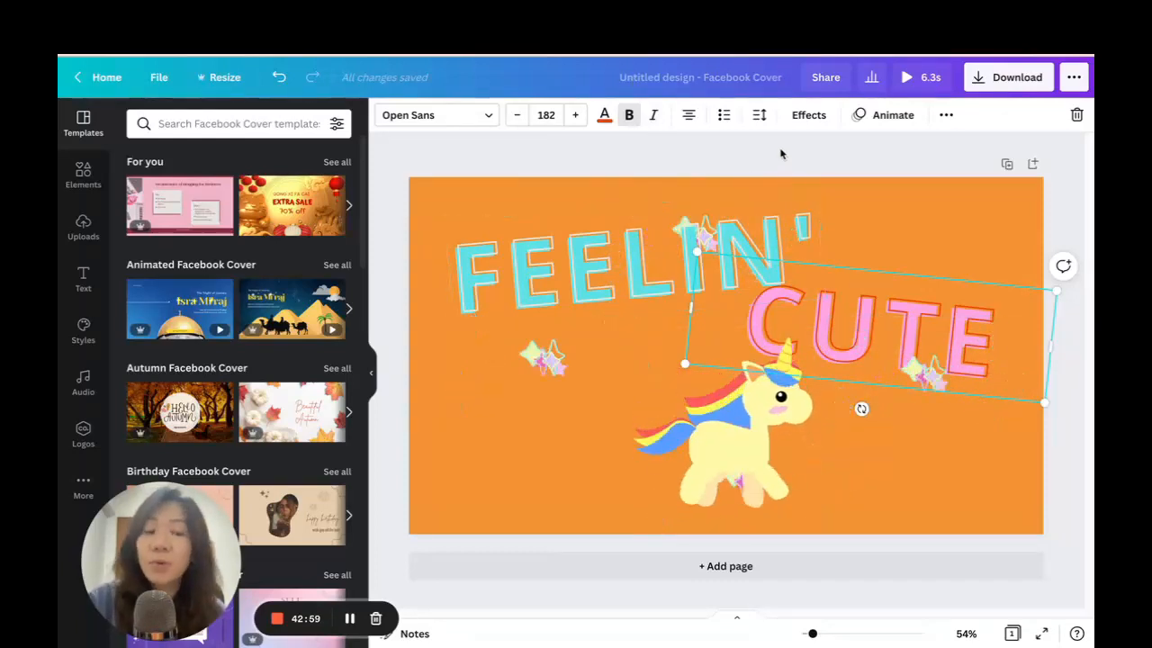
- Save the Facebook Cover design and choose MP4 Video as its download file type
left_click(158, 76)
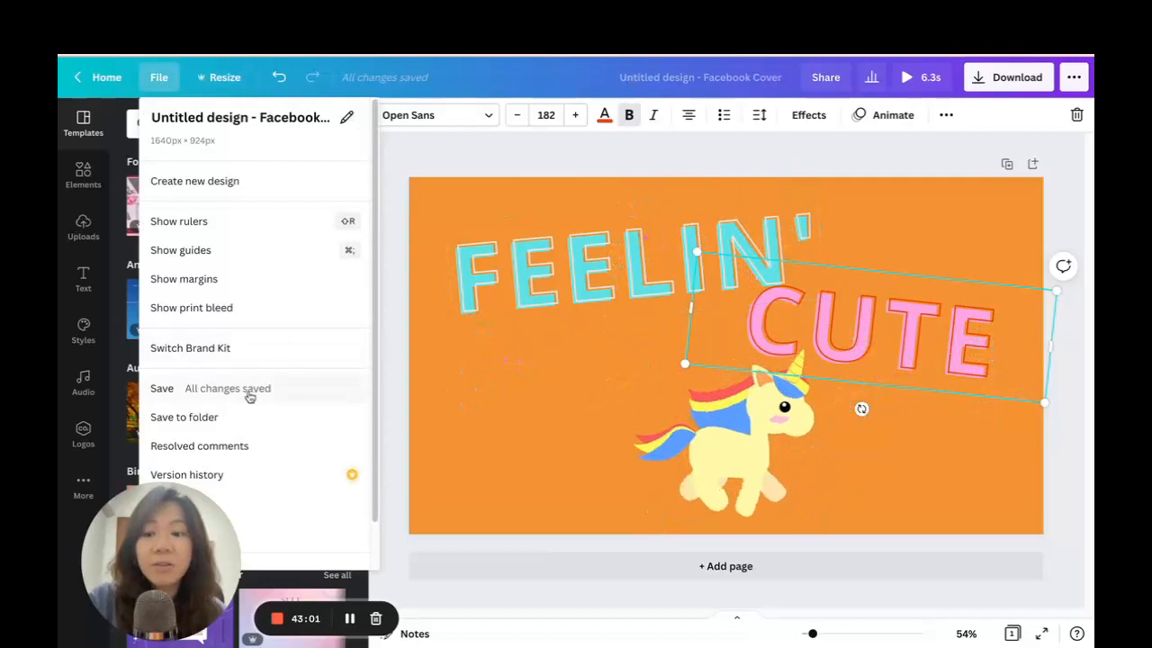
left_click(249, 391)
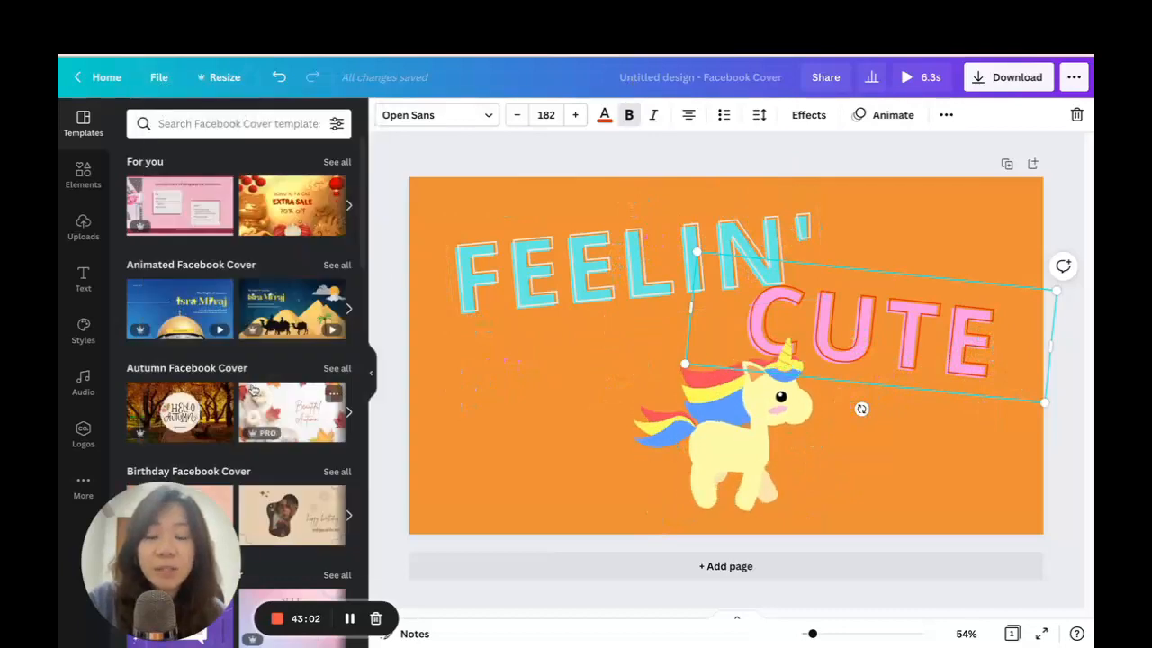
left_click(1009, 76)
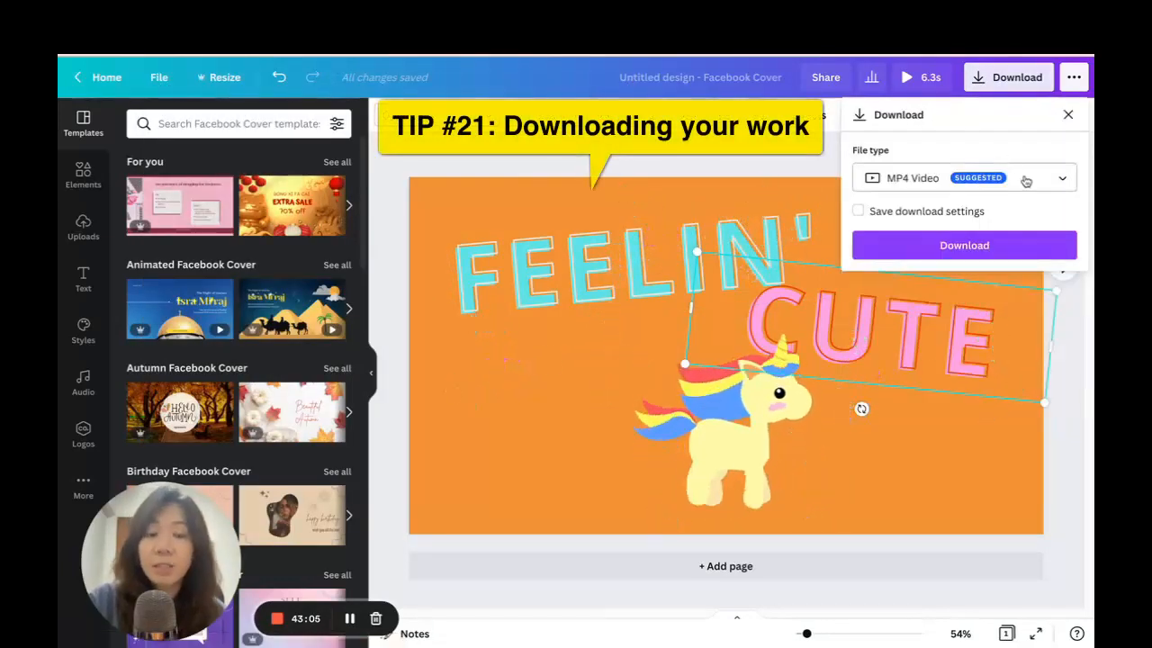
left_click(1023, 179)
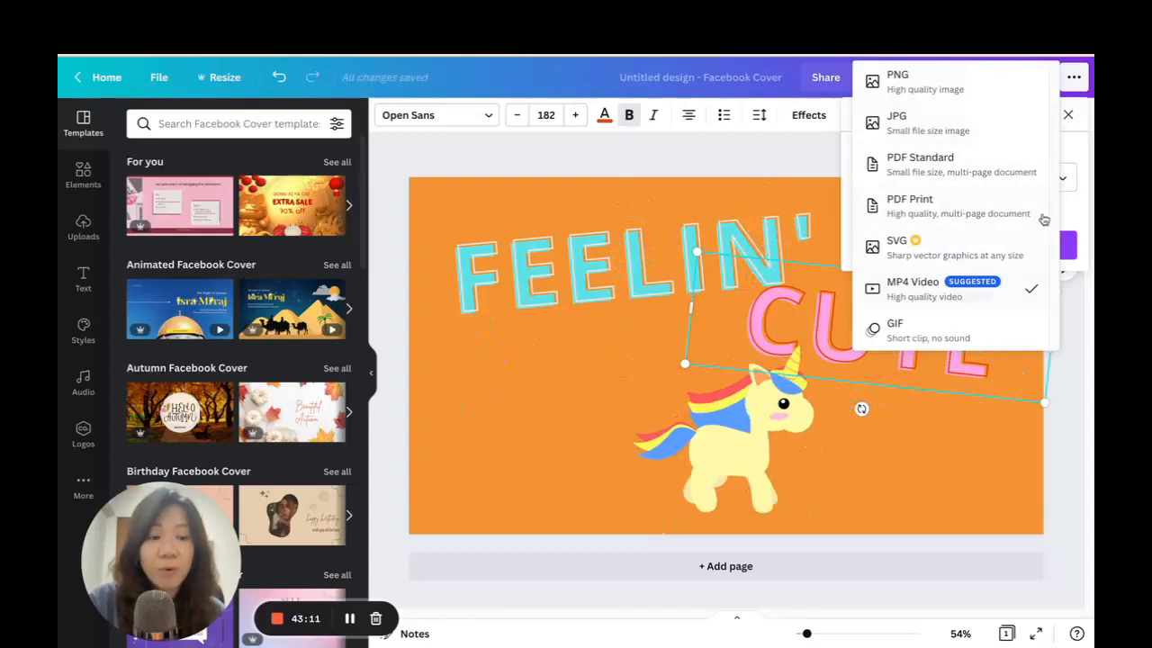
left_click(945, 288)
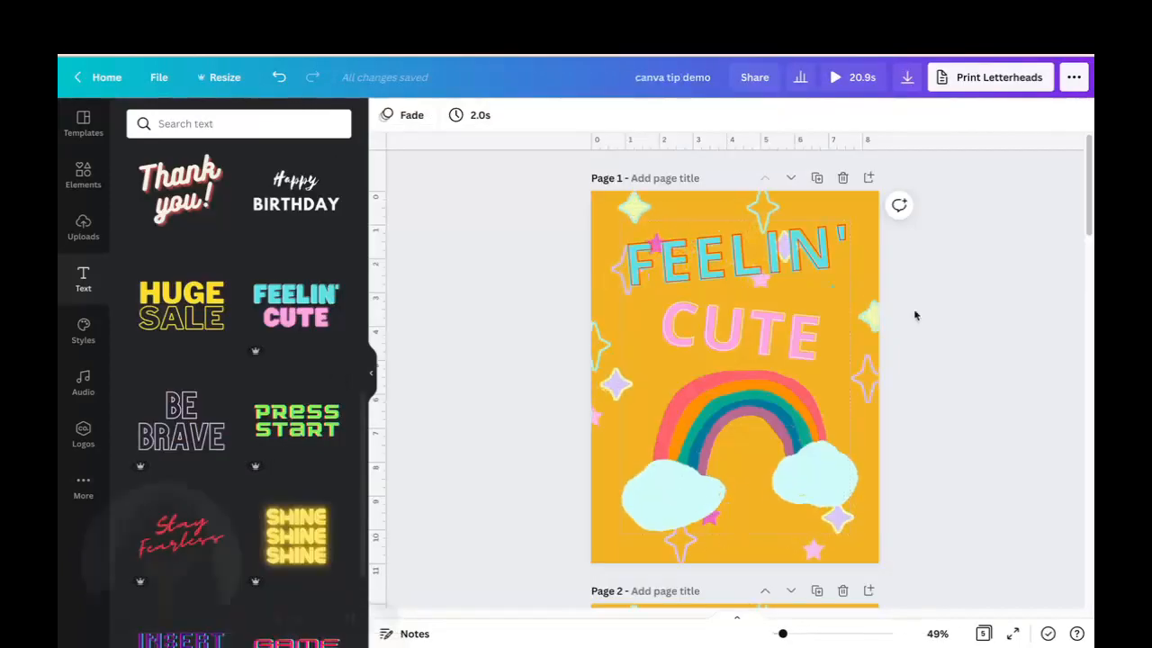
- Show all pages of the canva tip demo design as a grid and set the download file type to PNG
left_click(984, 634)
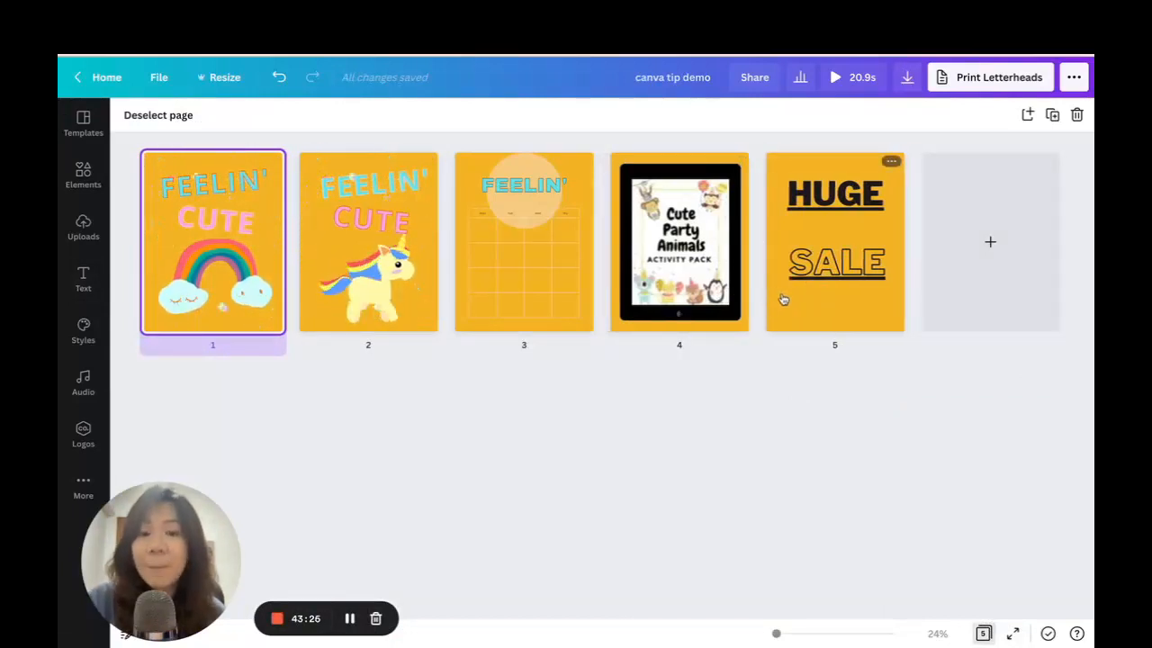
left_click(908, 78)
left_click(1007, 179)
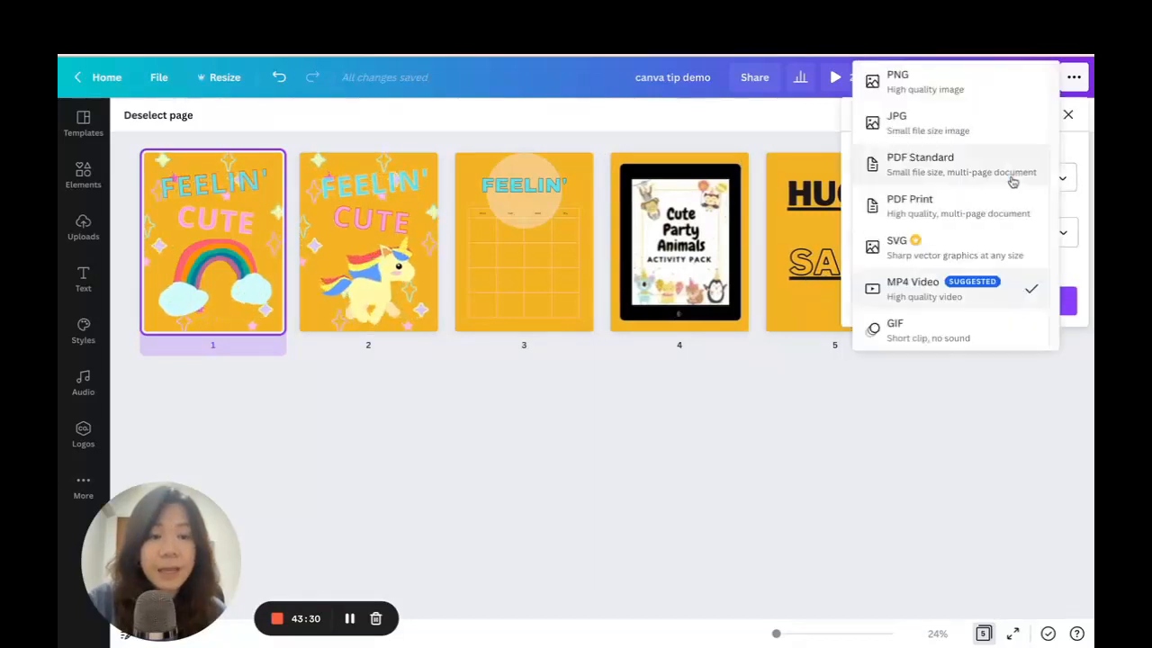
left_click(966, 84)
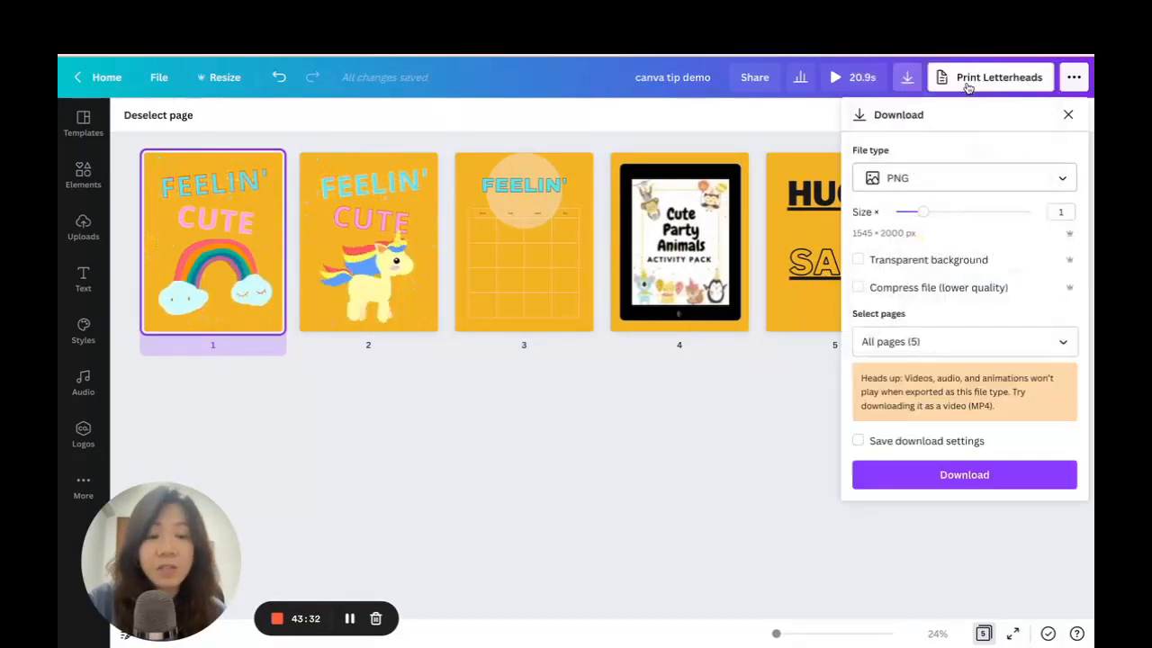
- Restrict the PNG download to page 4 only and enable the transparent background option
left_click(995, 343)
left_click(1044, 380)
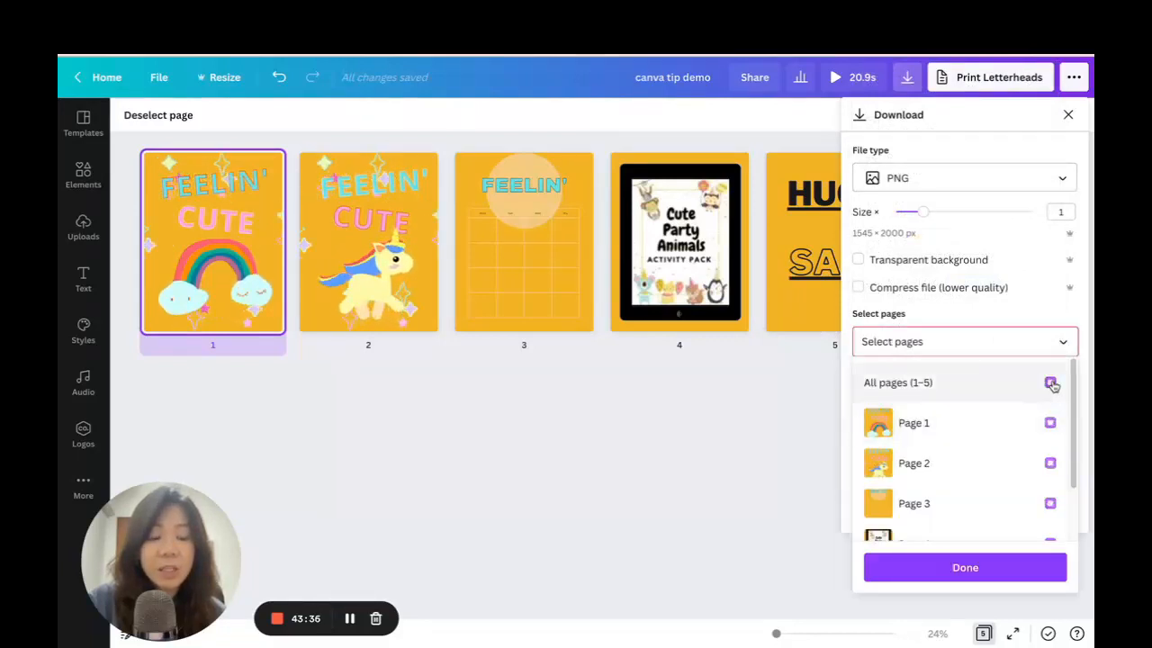
scroll(1030, 439, "down", 2)
left_click(1025, 488)
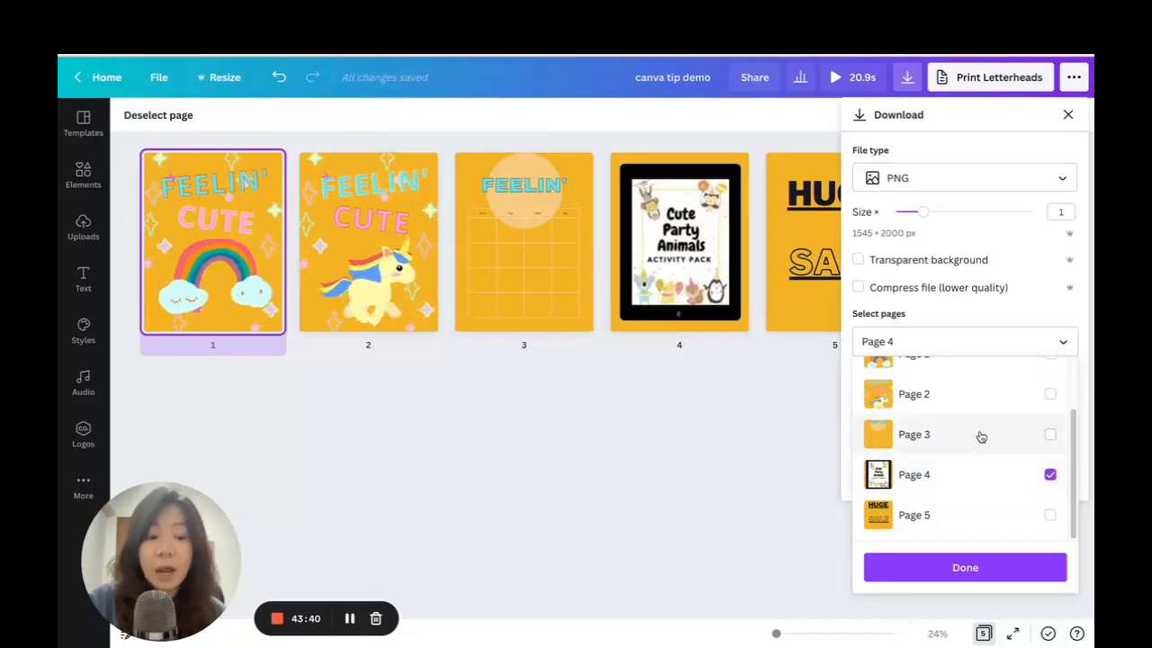
left_click(968, 567)
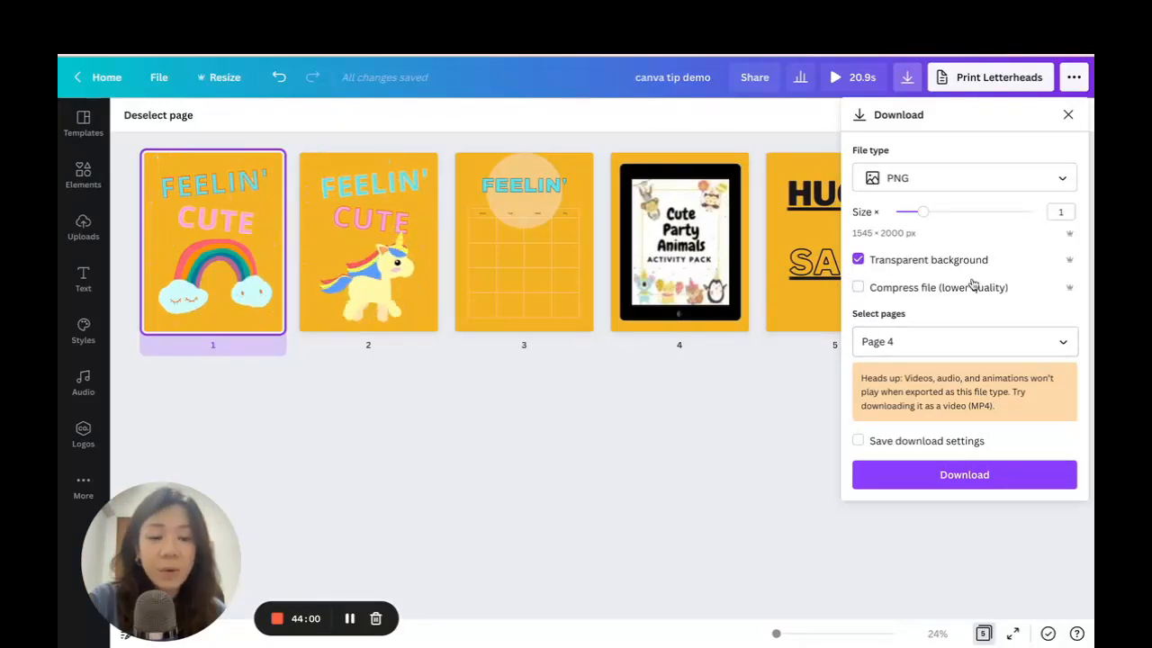
- Download page 4 as a PNG, then dismiss the sharing prompt and the download notices
left_click(1024, 489)
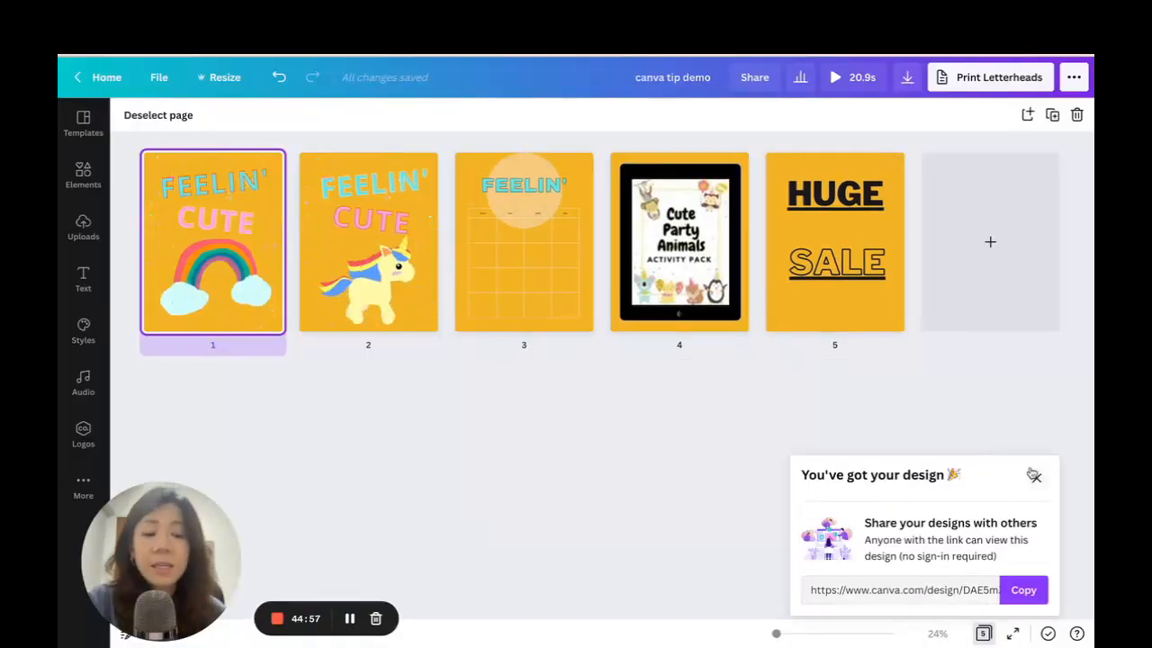
left_click(1034, 476)
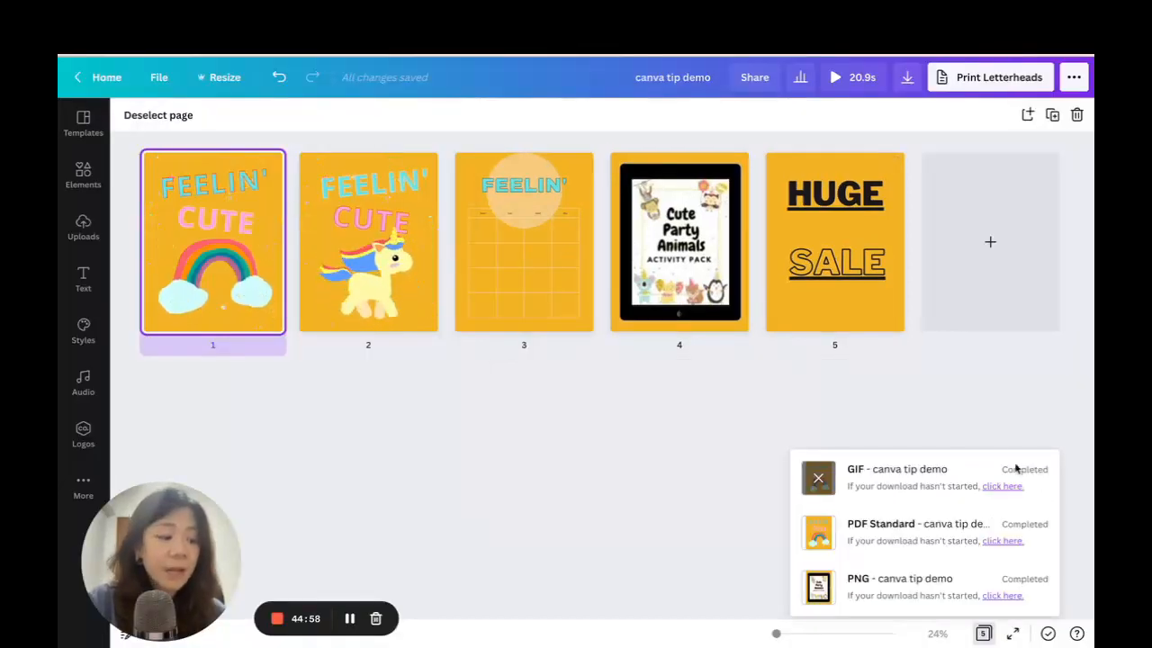
left_click(1004, 432)
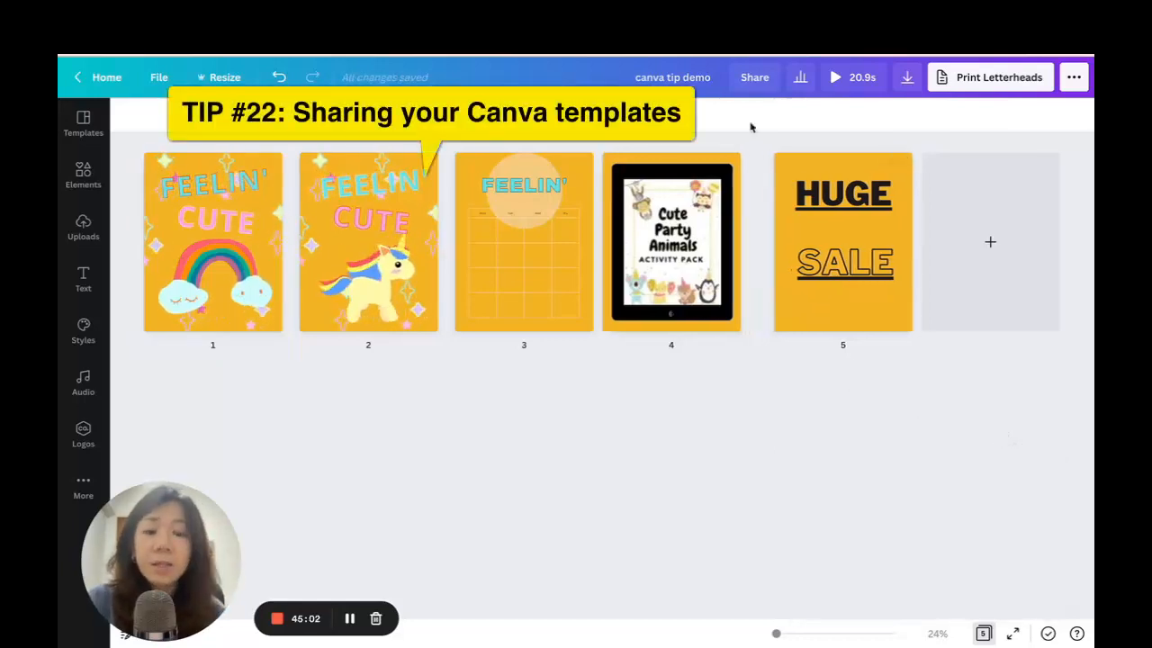
- Copy a share link to the canva tip demo design with edit permission
left_click(754, 77)
left_click(623, 282)
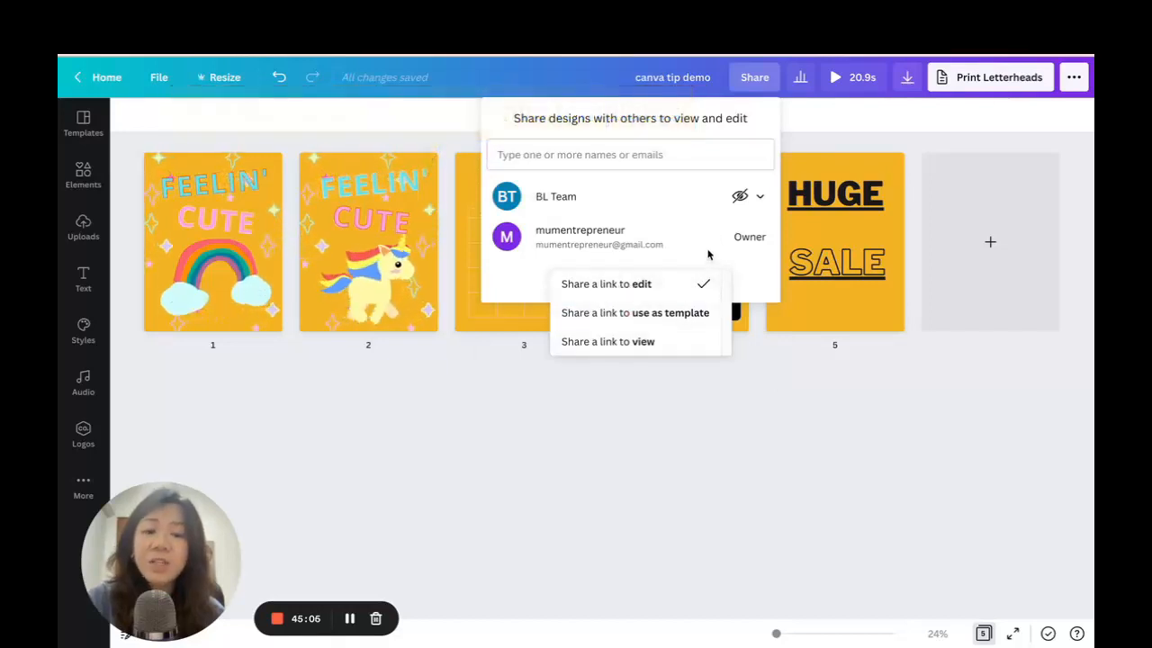
left_click(708, 255)
left_click(688, 283)
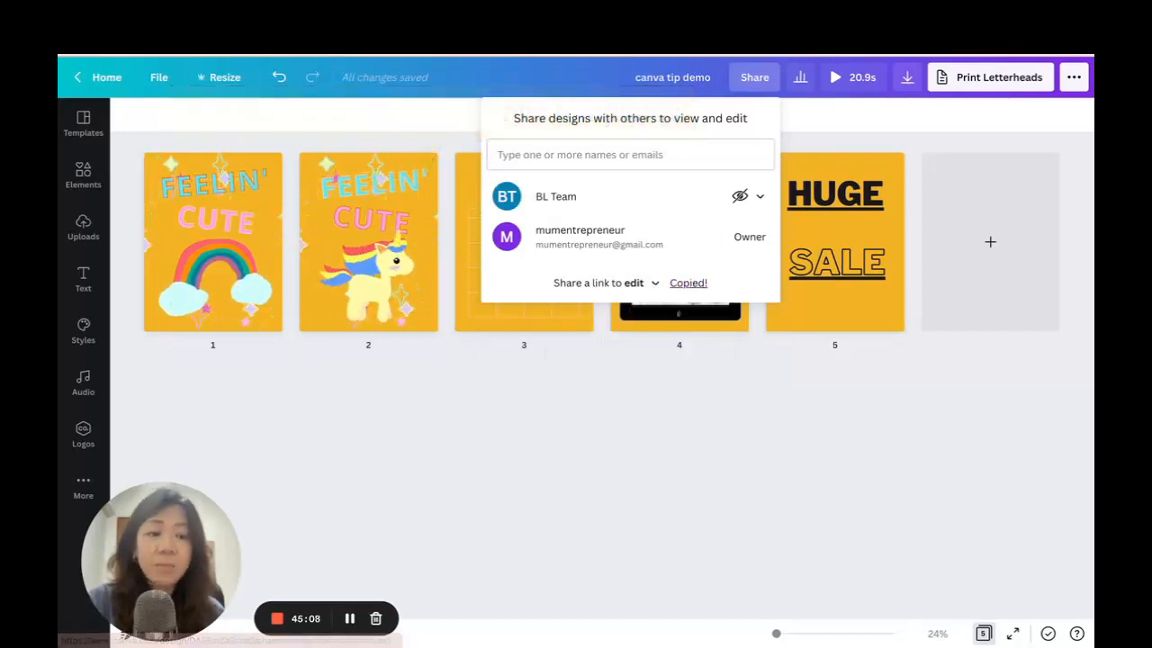
- Open the copied edit link in a new browser tab to check it
left_click(1035, 13)
left_click(807, 45)
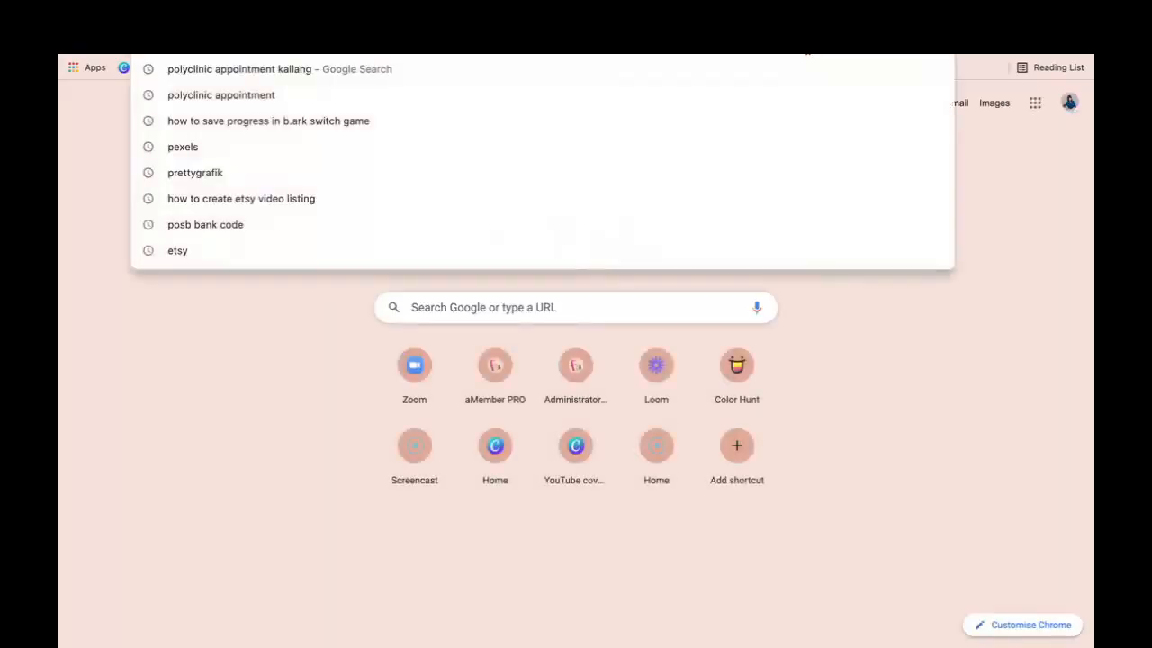
key("super+v")
key("Return")
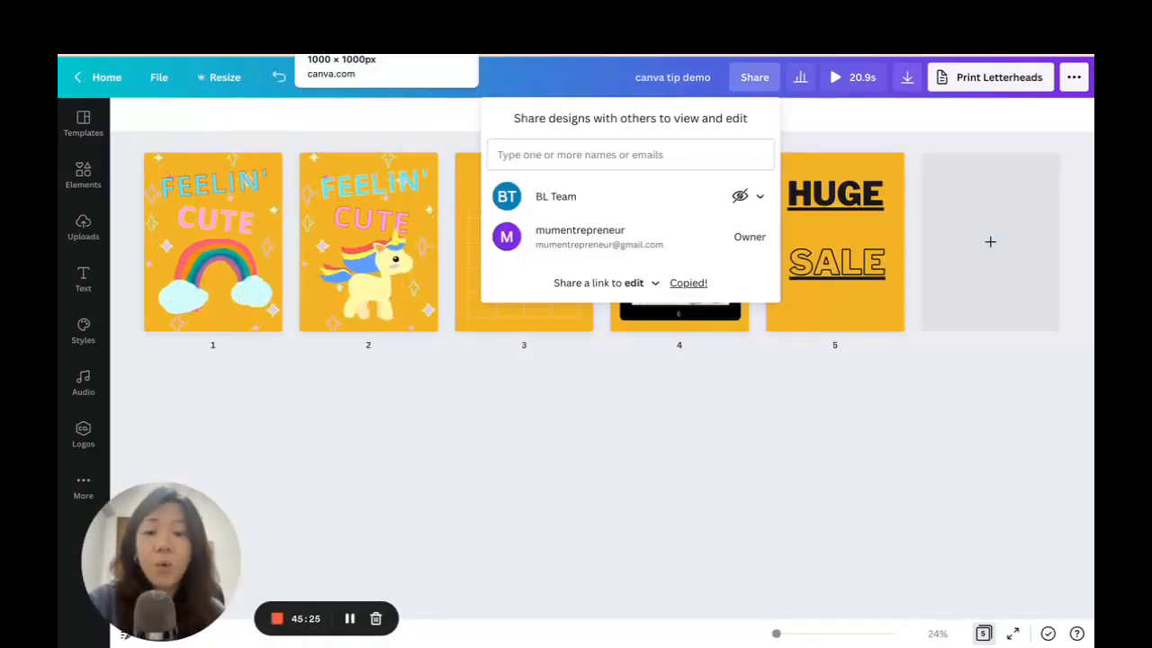
- Set the share link to use as template, copy it, check the shared design's browser tab and return to the original design
left_click(636, 284)
left_click(635, 314)
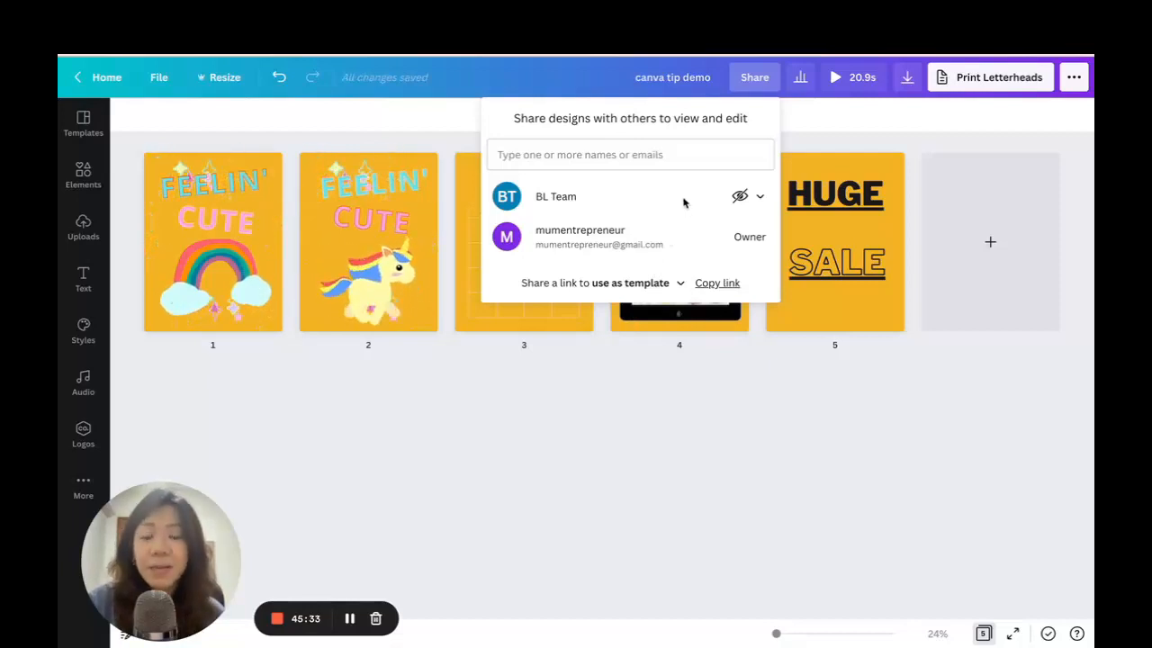
left_click(722, 284)
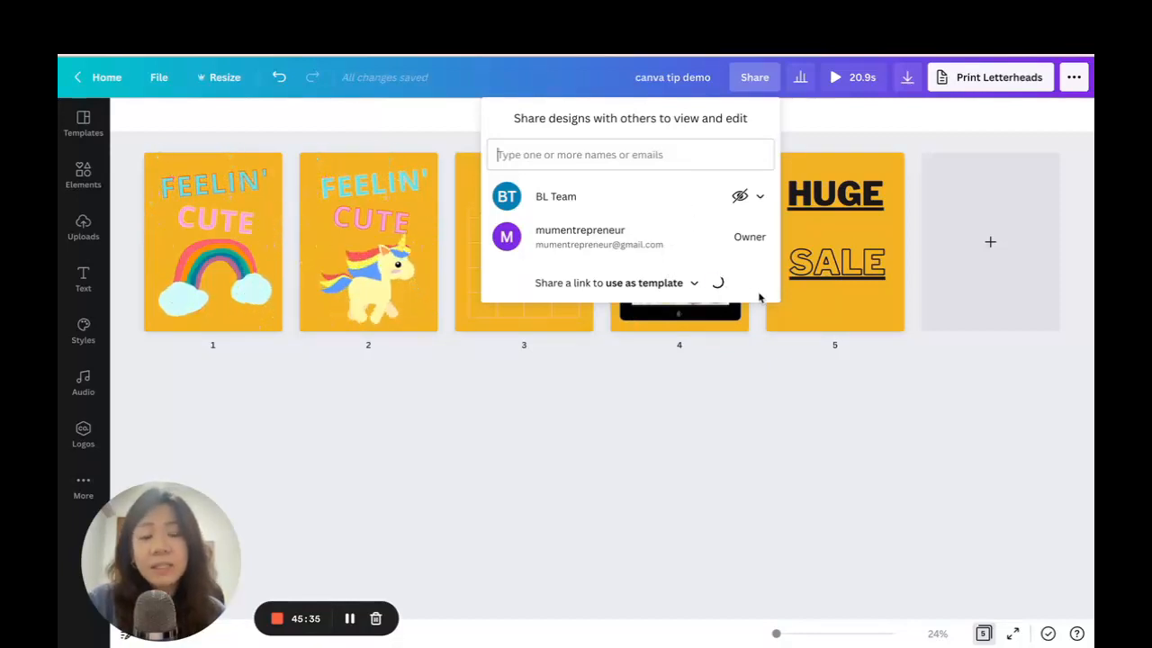
key("ctrl+Tab")
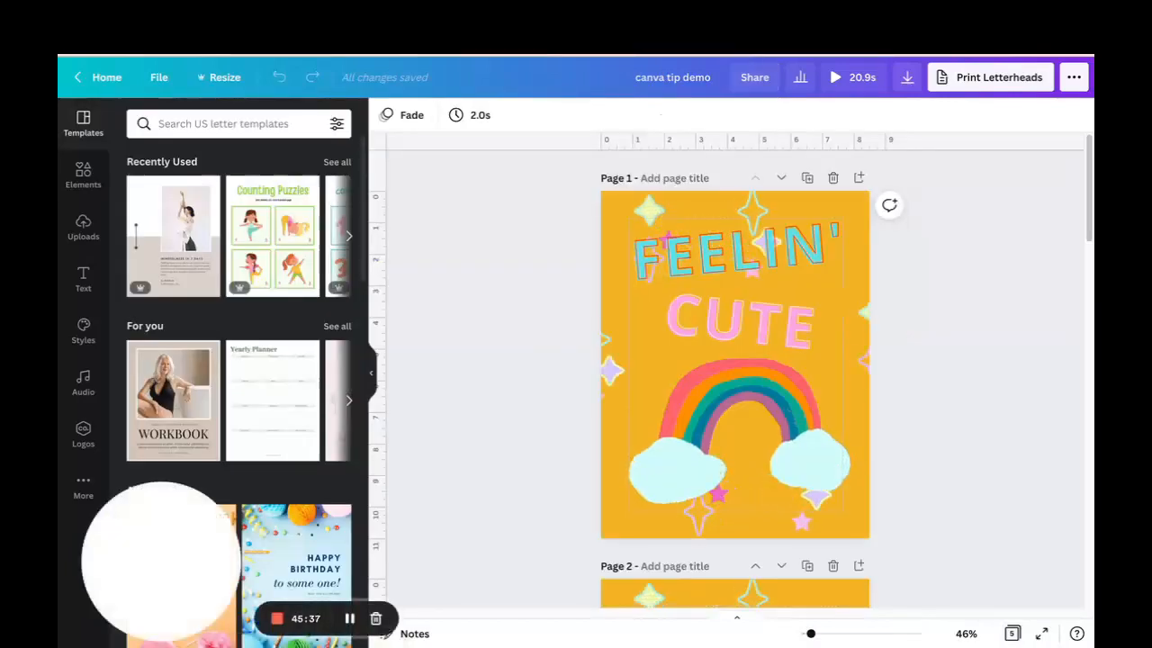
key("ctrl+Tab")
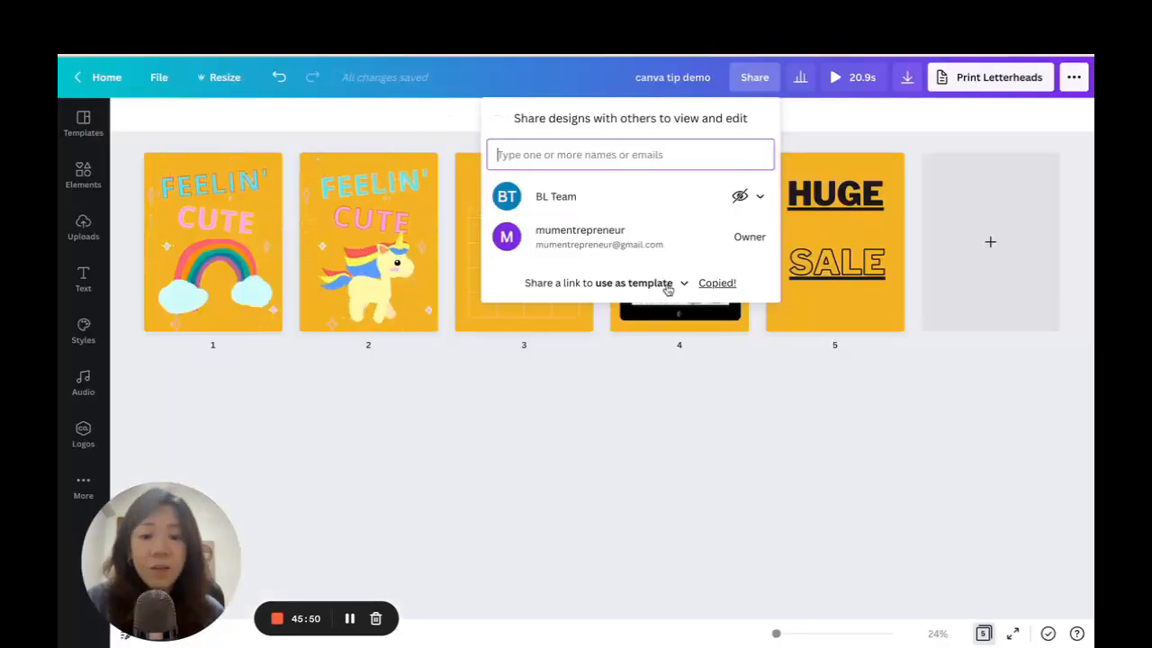
- Set the share link to view and copy it
left_click(668, 286)
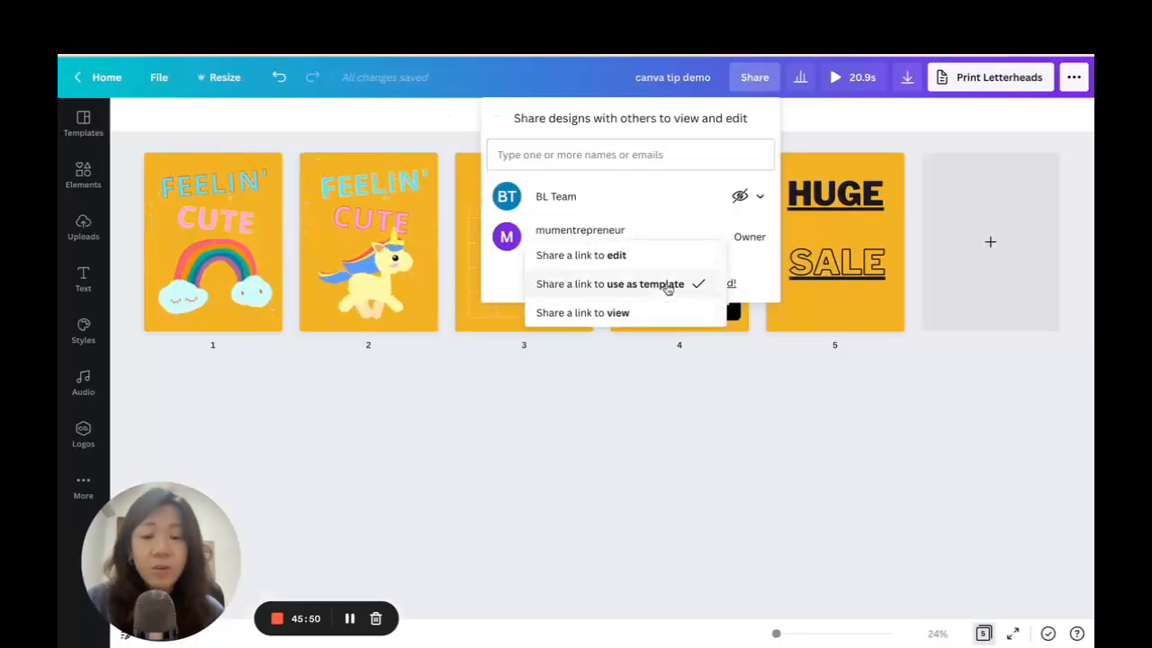
left_click(556, 314)
left_click(689, 284)
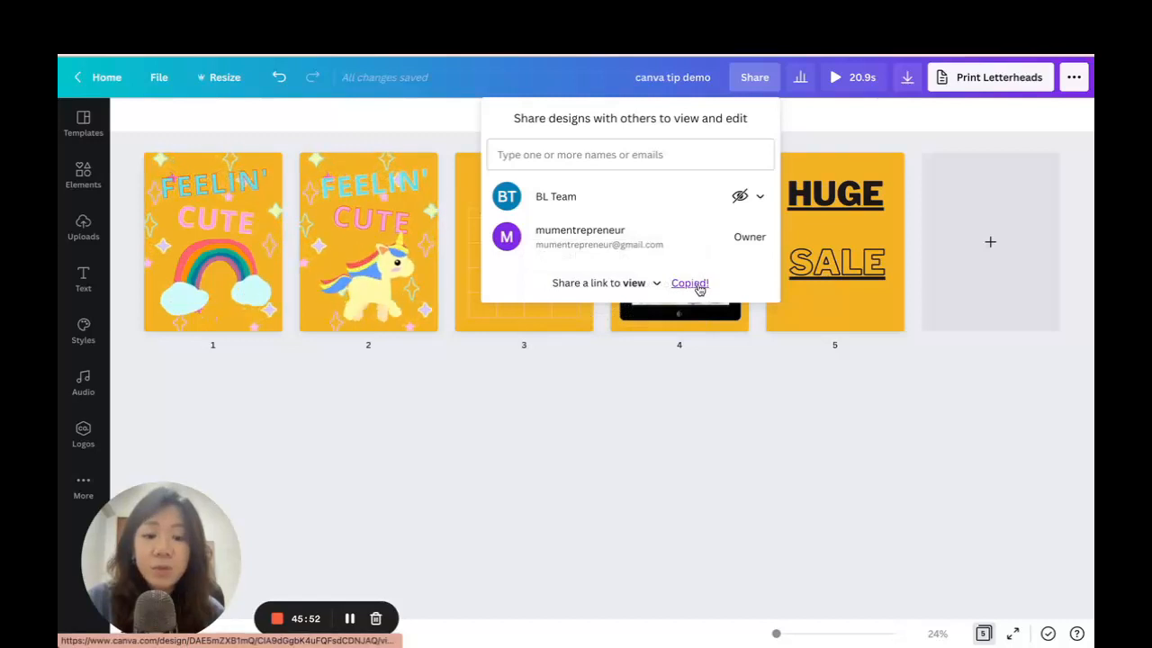
- Open the copied view link in the last browser tab, advance one page, then return to the design and dismiss the sharing options
mouse_move(803, 55)
left_click(804, 80)
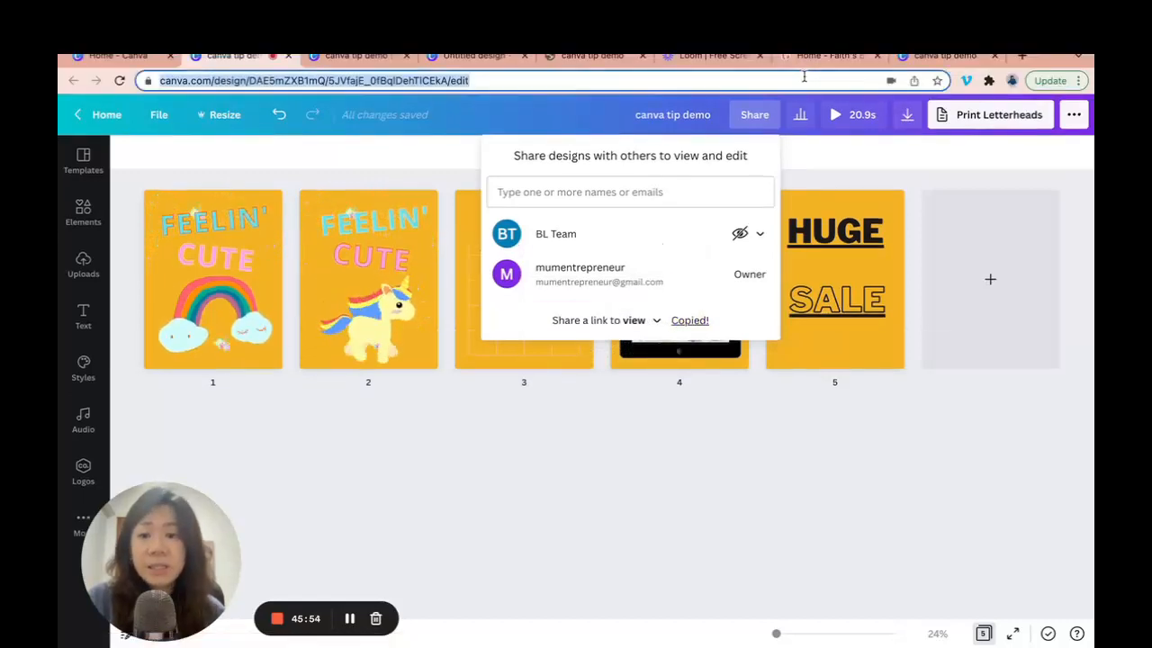
key("ctrl+v")
key("Return")
left_click(771, 81)
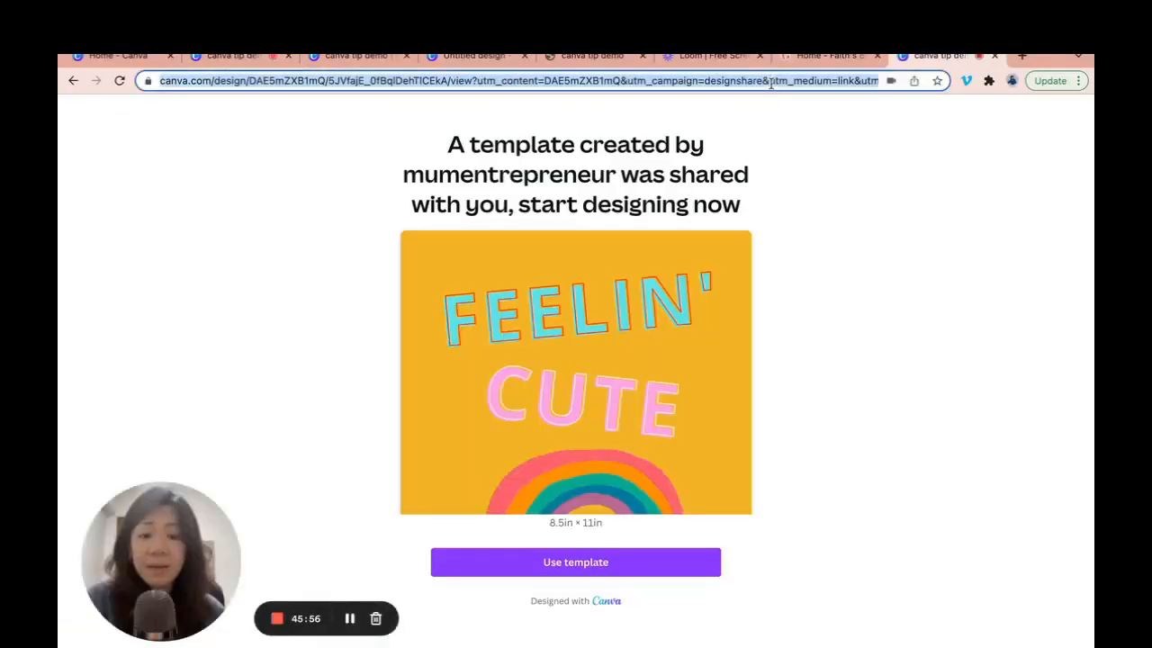
key("Return")
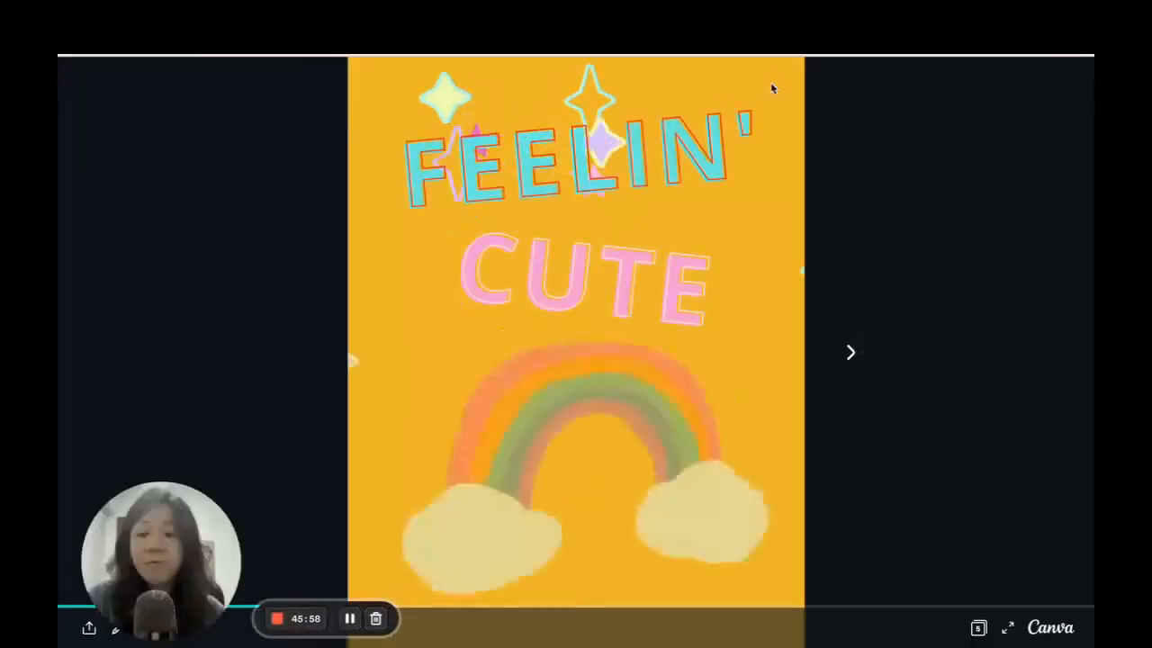
left_click(853, 352)
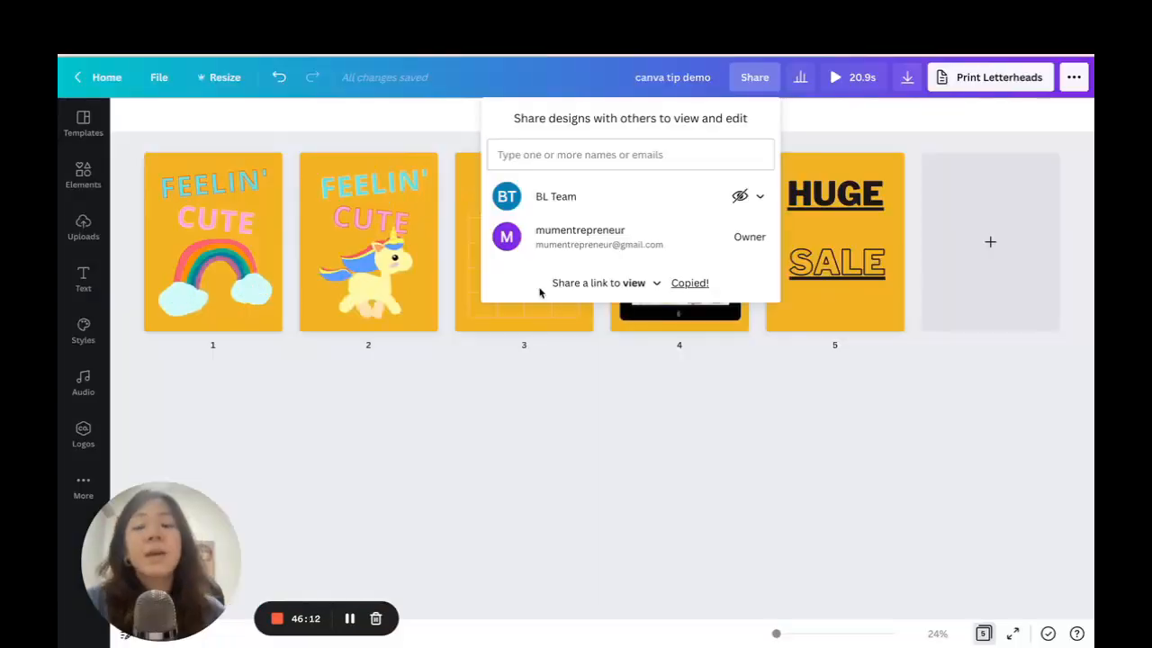
left_click(725, 437)
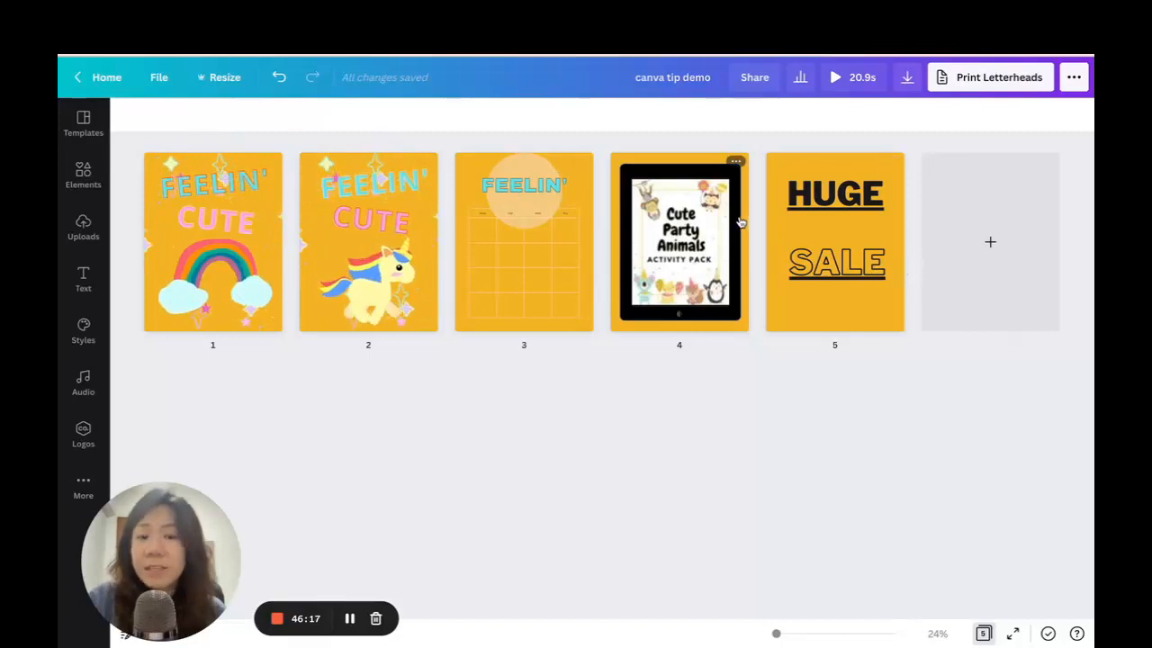
- Look through the publishing options and open the Facebook Group form with its post message field active
mouse_move(757, 226)
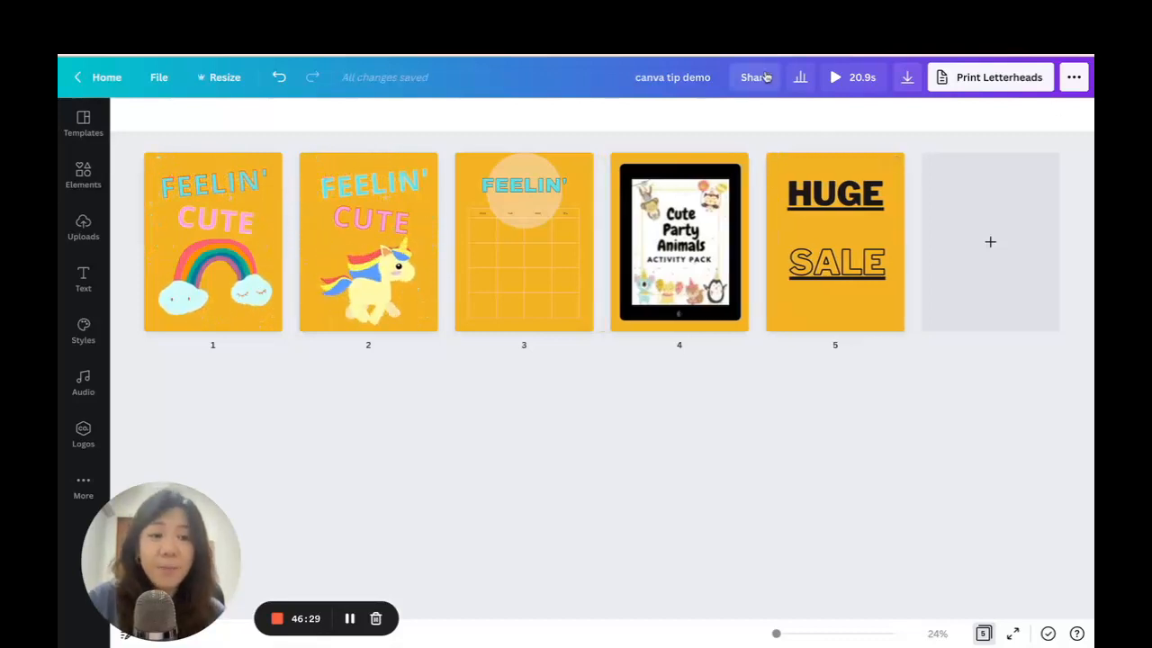
left_click(1074, 80)
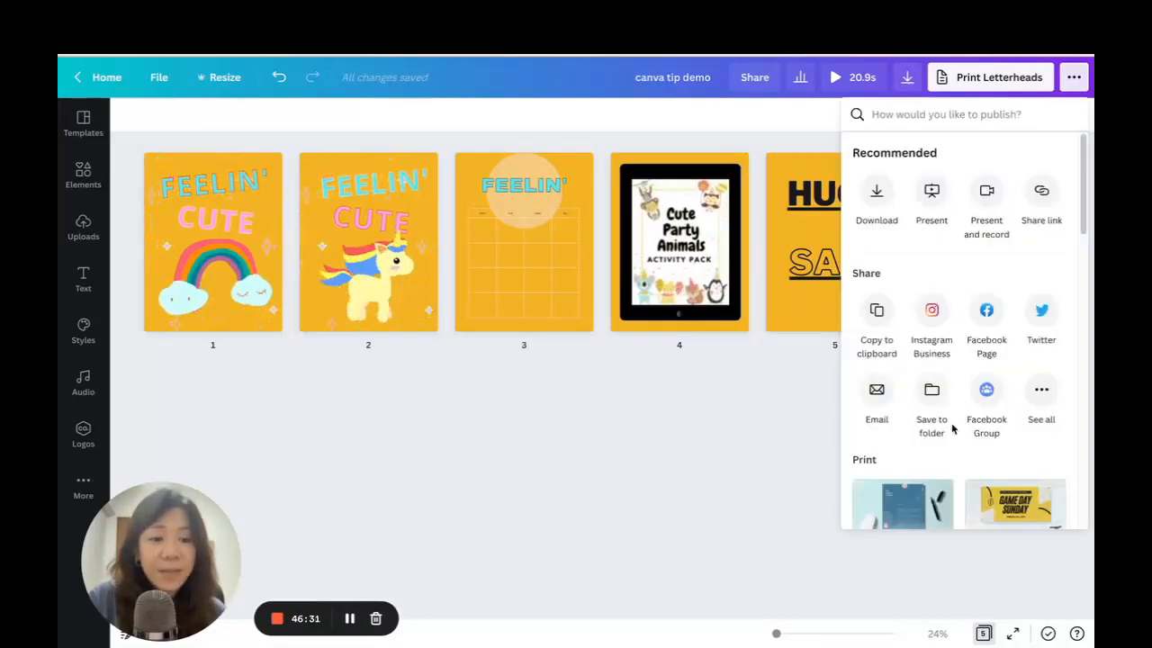
scroll(900, 252, "down", 1)
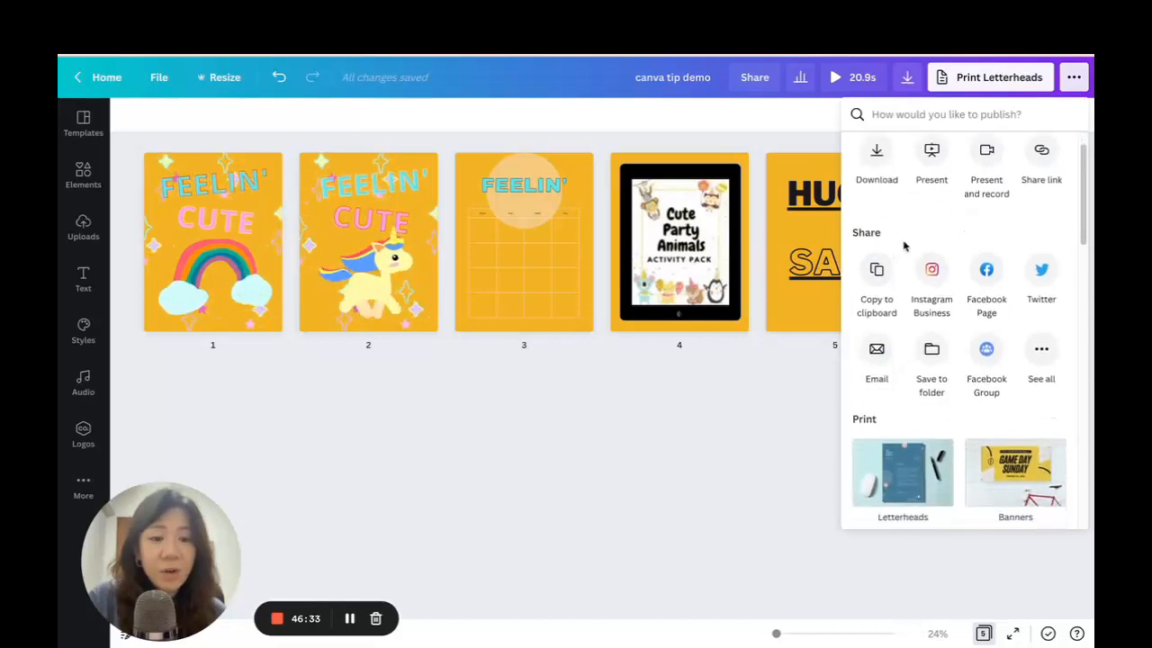
scroll(950, 235, "down", 1)
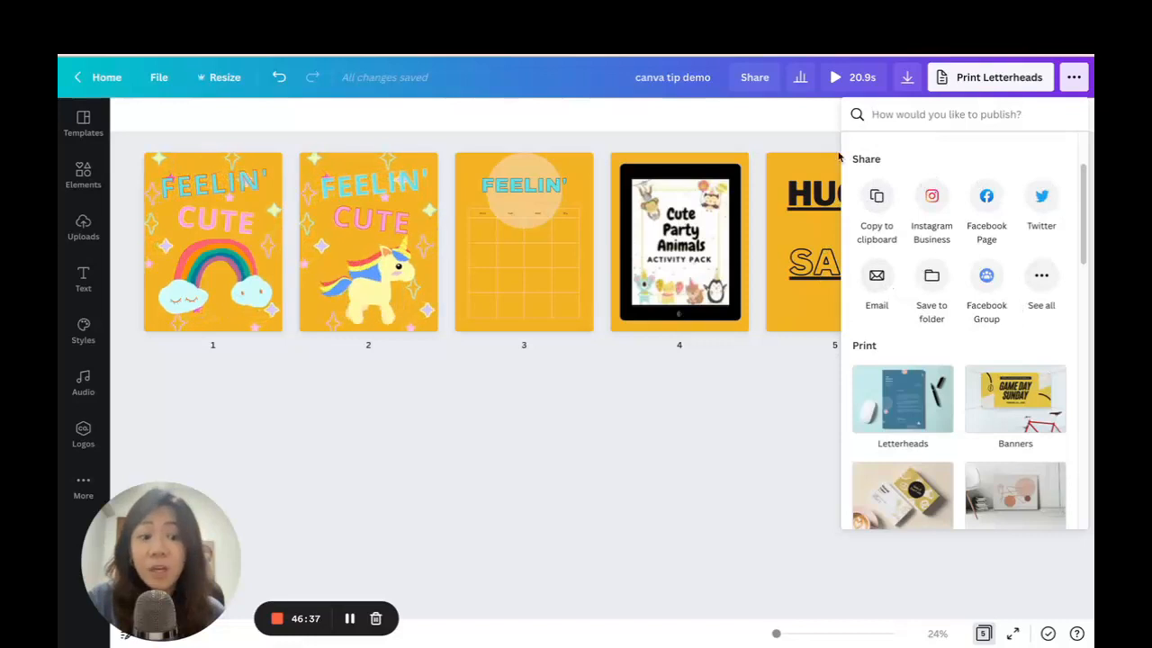
left_click(986, 279)
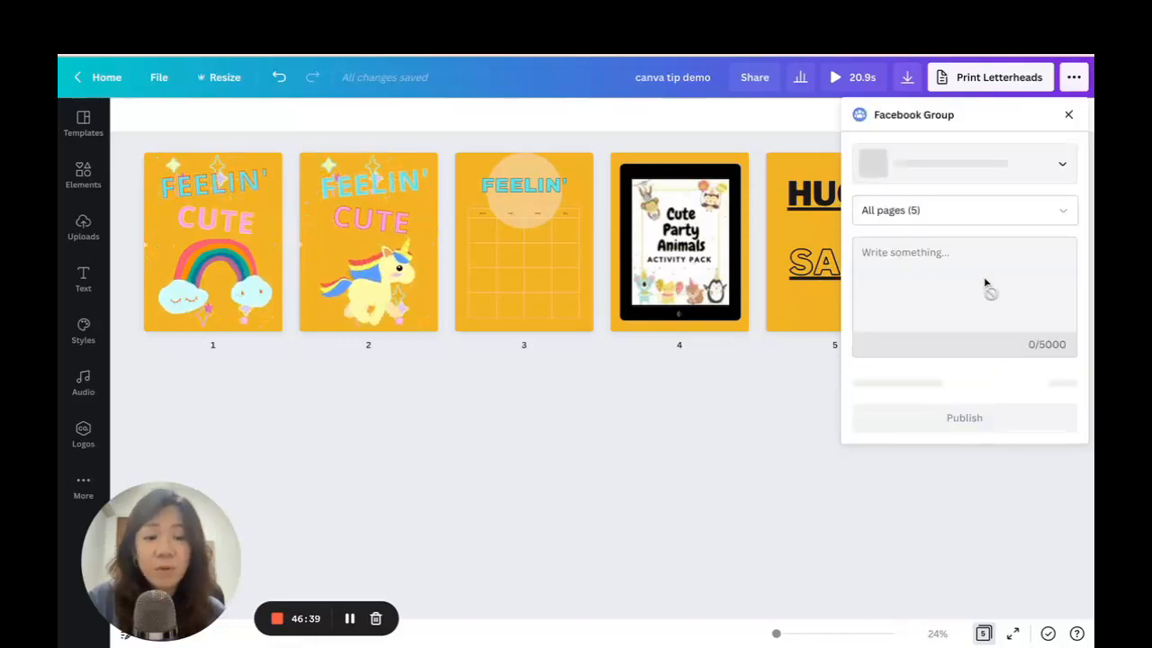
left_click(899, 300)
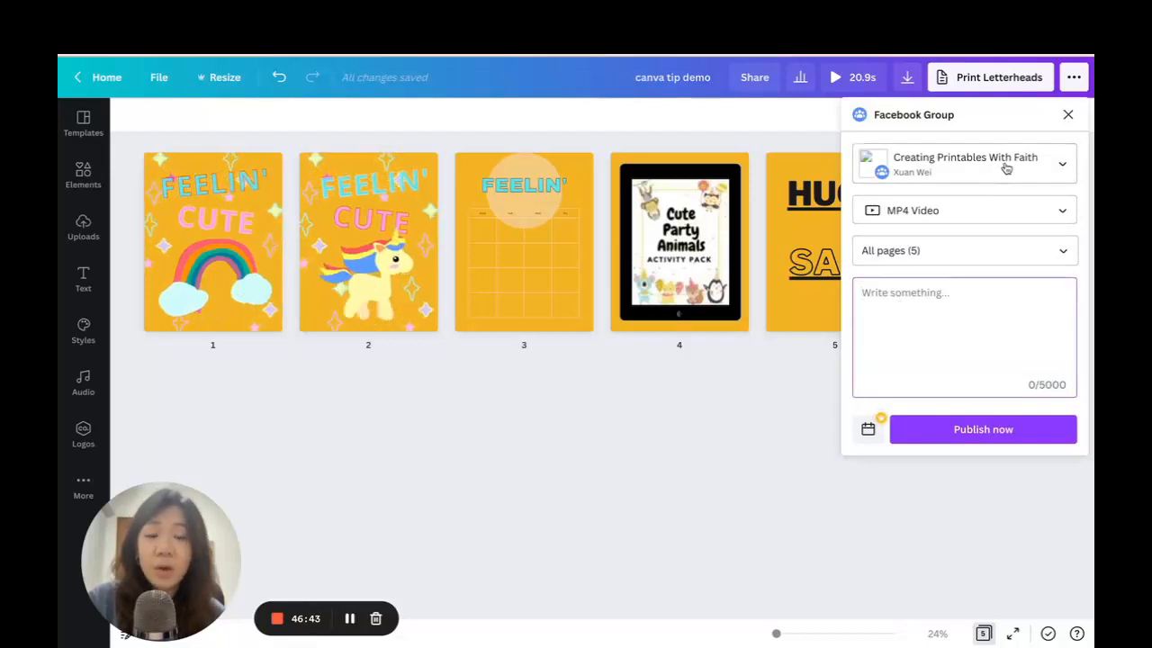
- Close the Facebook Group form, examine the full list of publishing options and dismiss it
left_click(1068, 115)
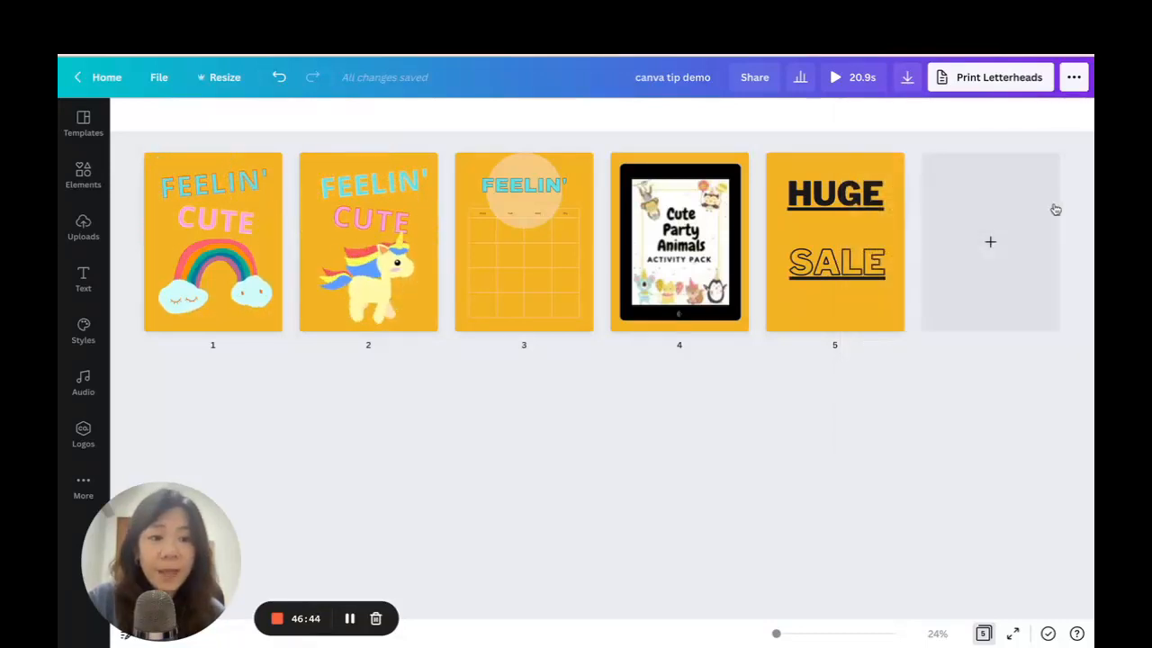
left_click(1073, 81)
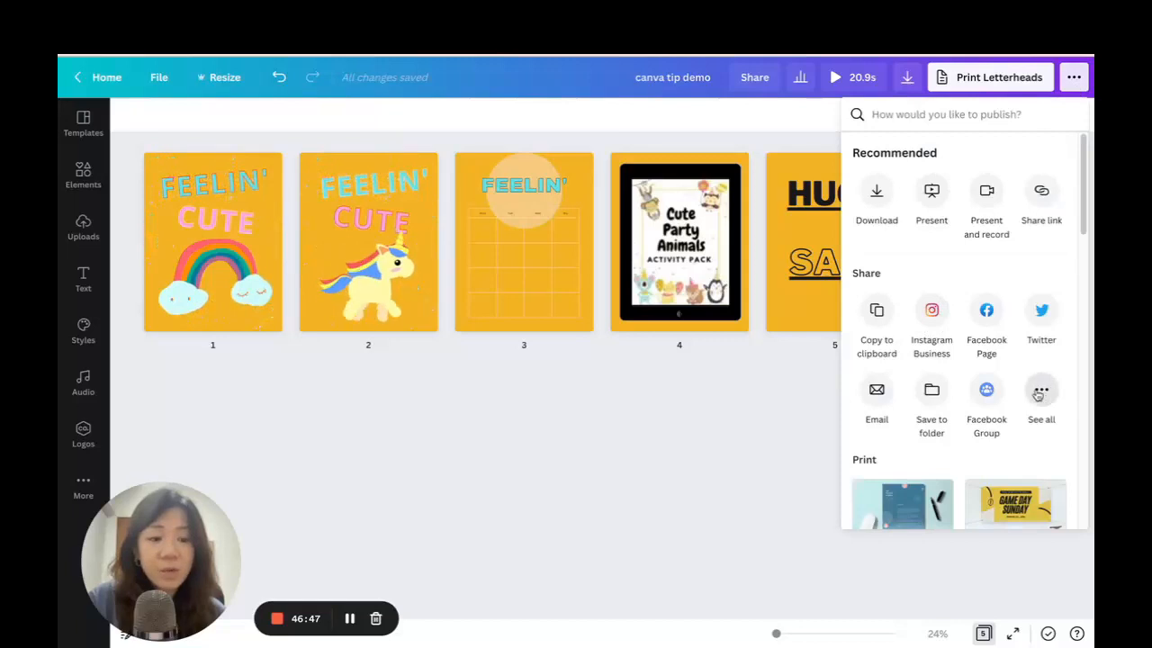
left_click(1039, 393)
scroll(888, 368, "down", 3)
scroll(990, 324, "down", 1)
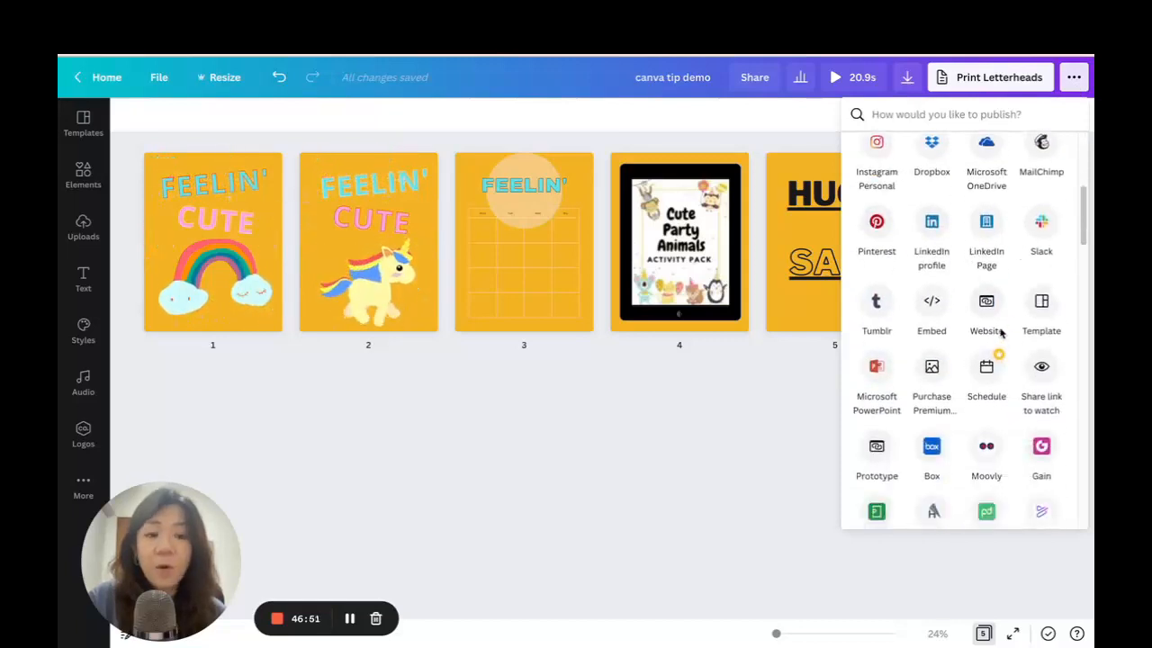
scroll(1001, 333, "down", 1)
scroll(1007, 329, "down", 2)
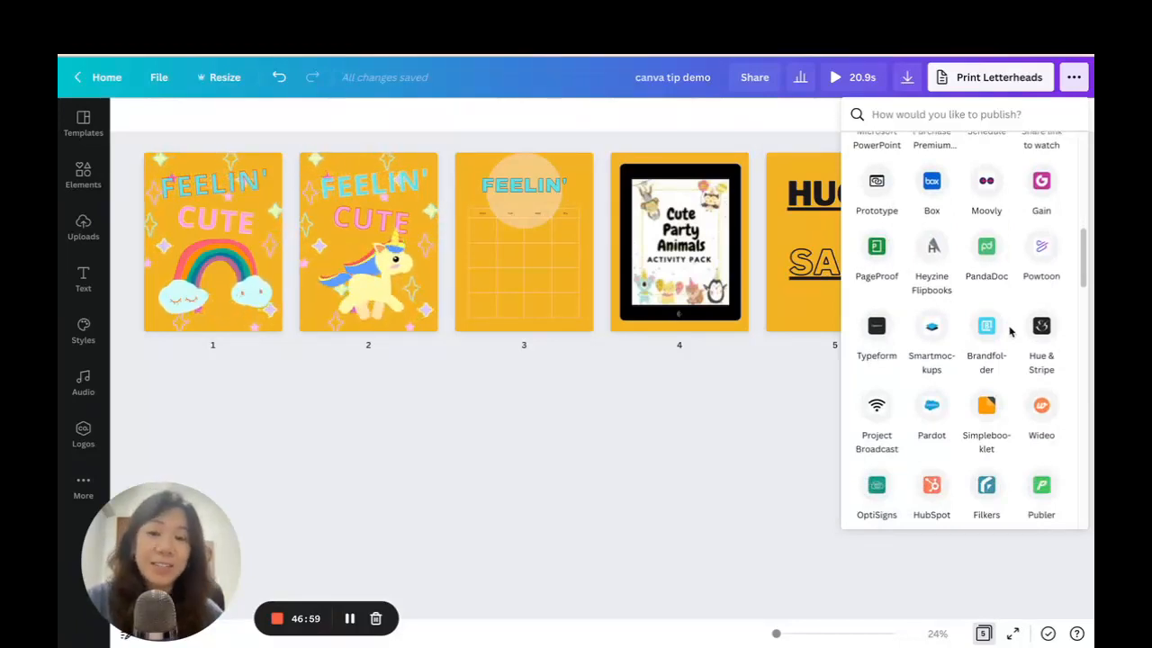
left_click(747, 429)
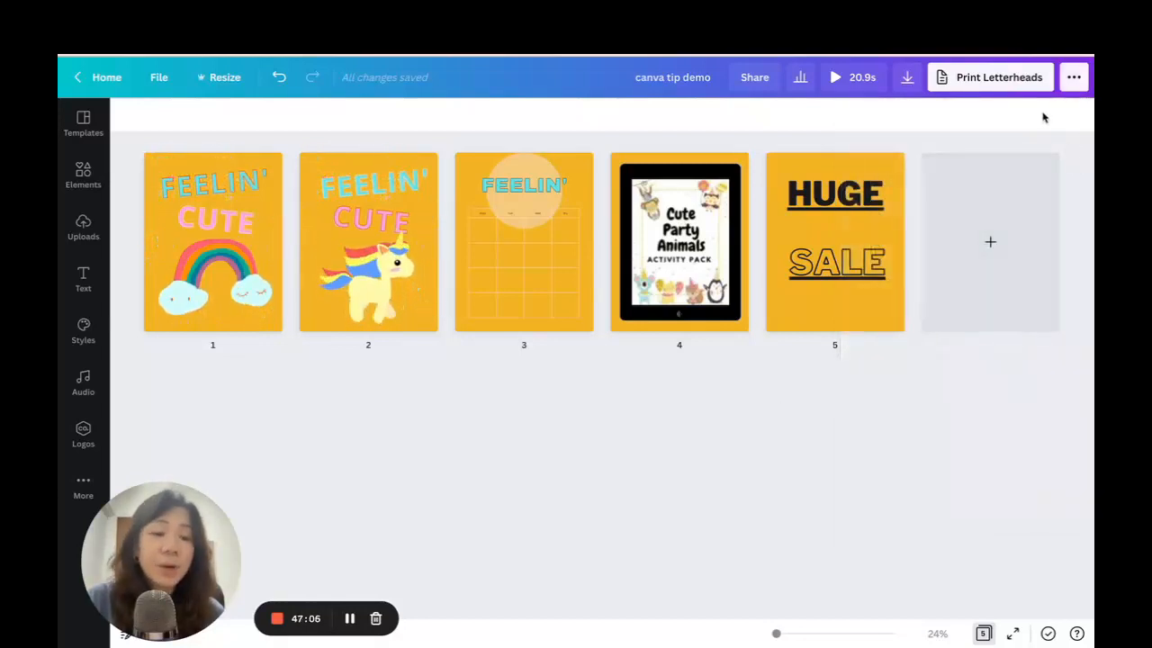
- Download all five pages of the design as a Microsoft PowerPoint document
left_click(1073, 78)
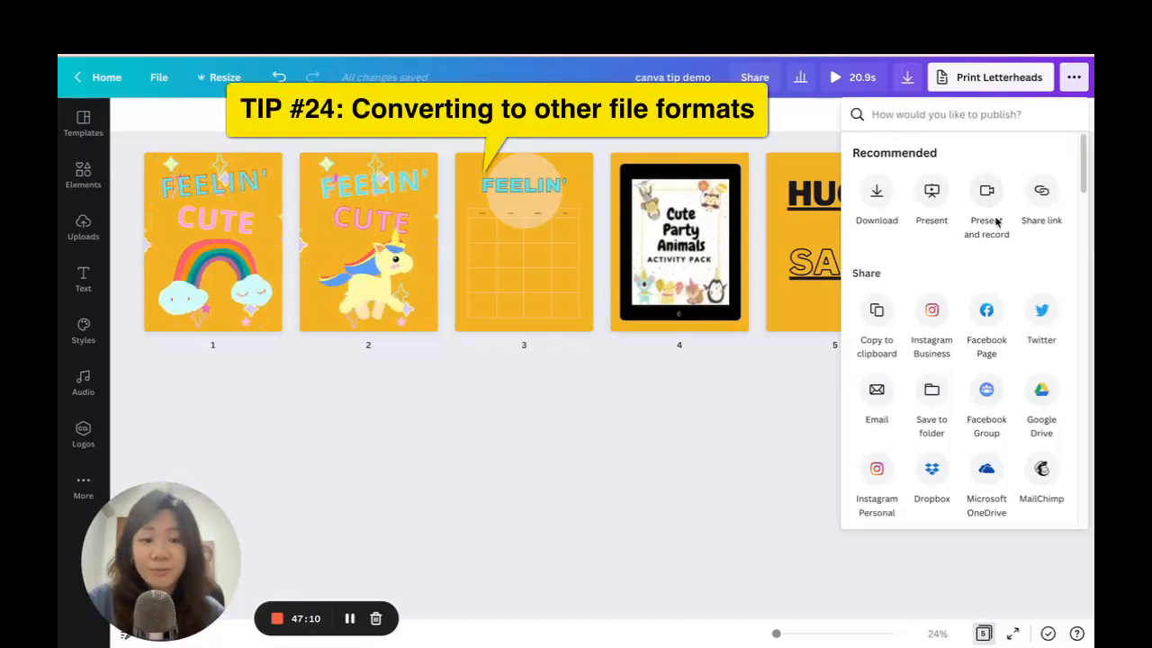
scroll(993, 219, "down", 8)
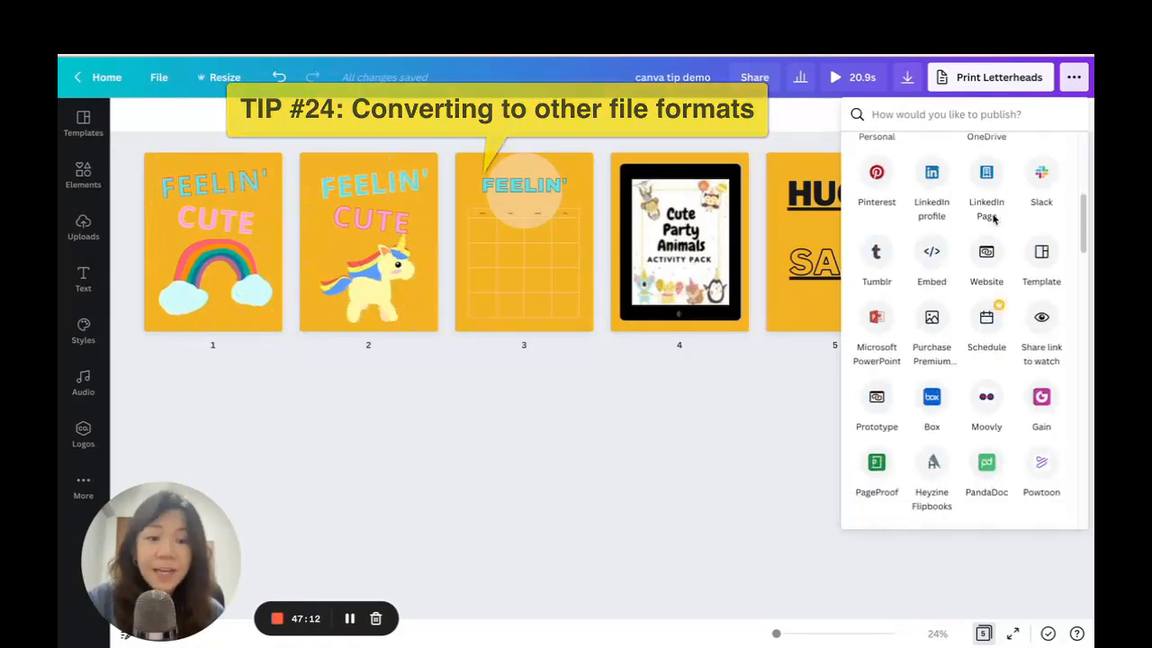
scroll(993, 216, "up", 5)
scroll(994, 216, "up", 3)
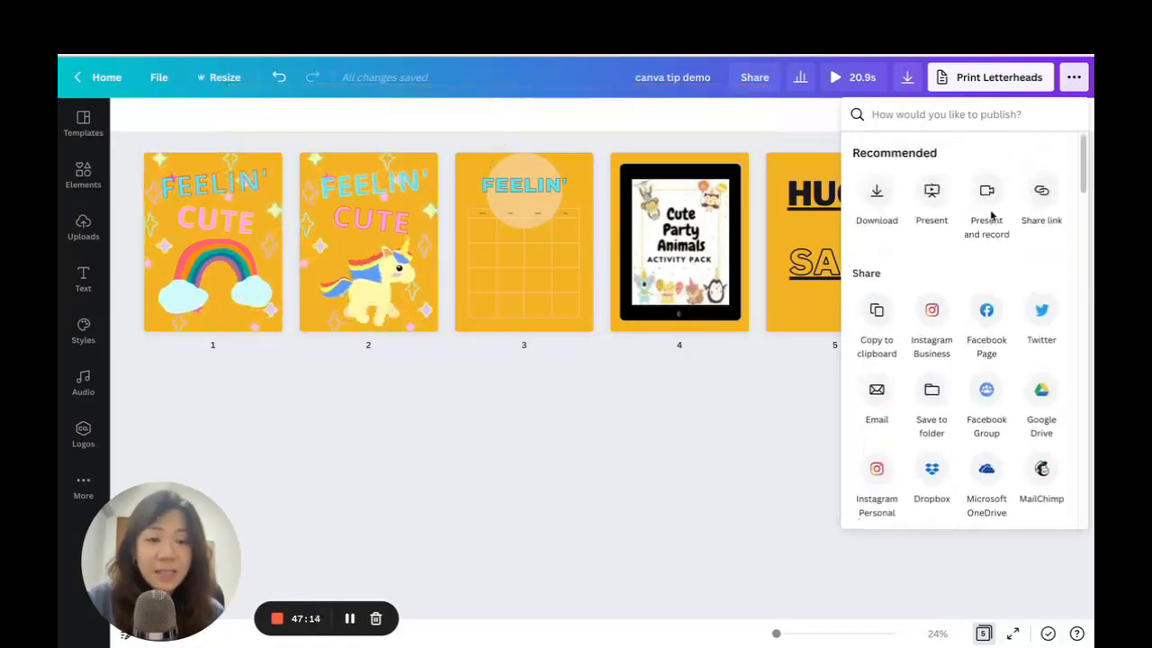
scroll(982, 260, "down", 5)
scroll(866, 320, "up", 2)
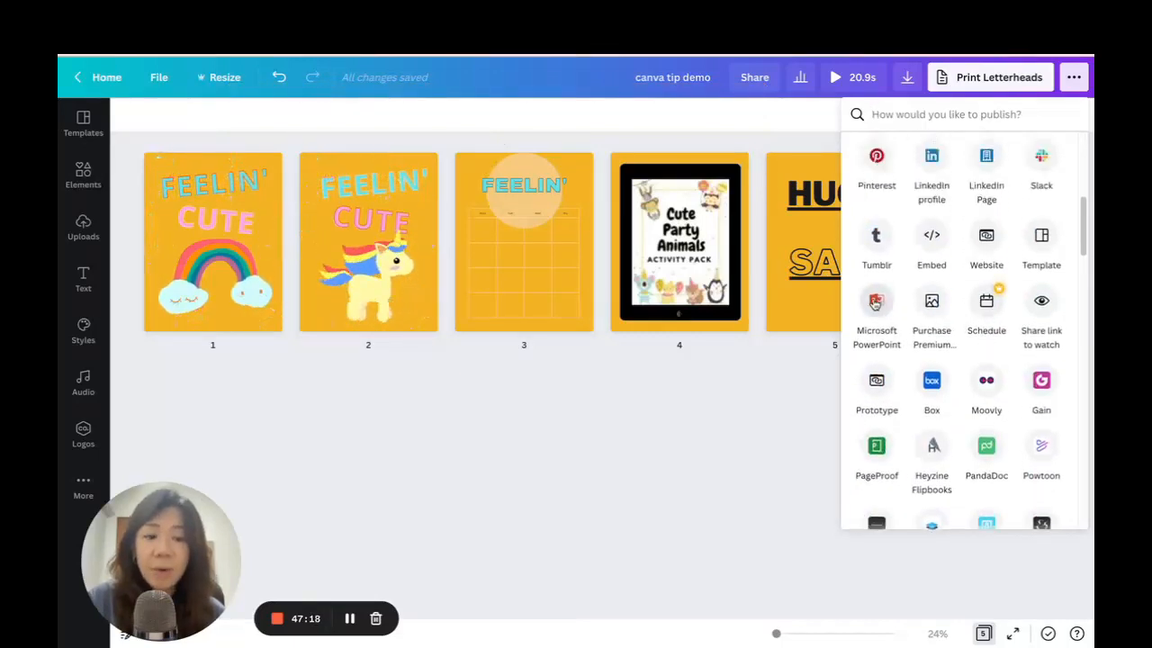
left_click(876, 304)
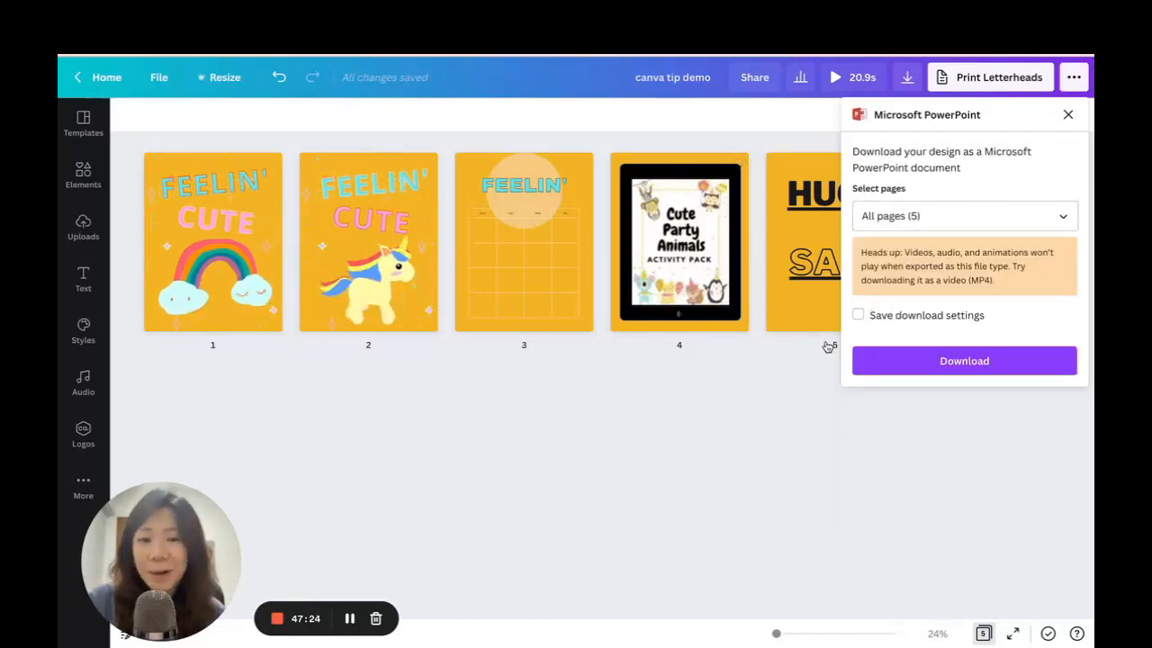
left_click(956, 360)
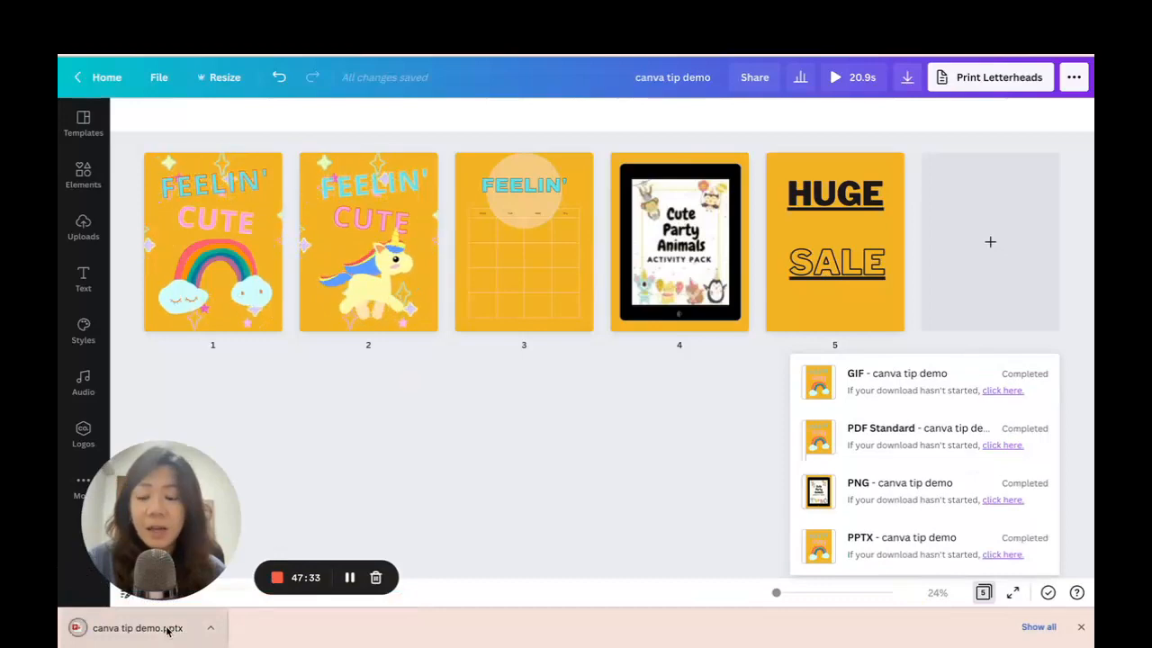
- Open the downloaded canva tip demo.pptx in PowerPoint and look through its slides, ending on slide 1
left_click(138, 628)
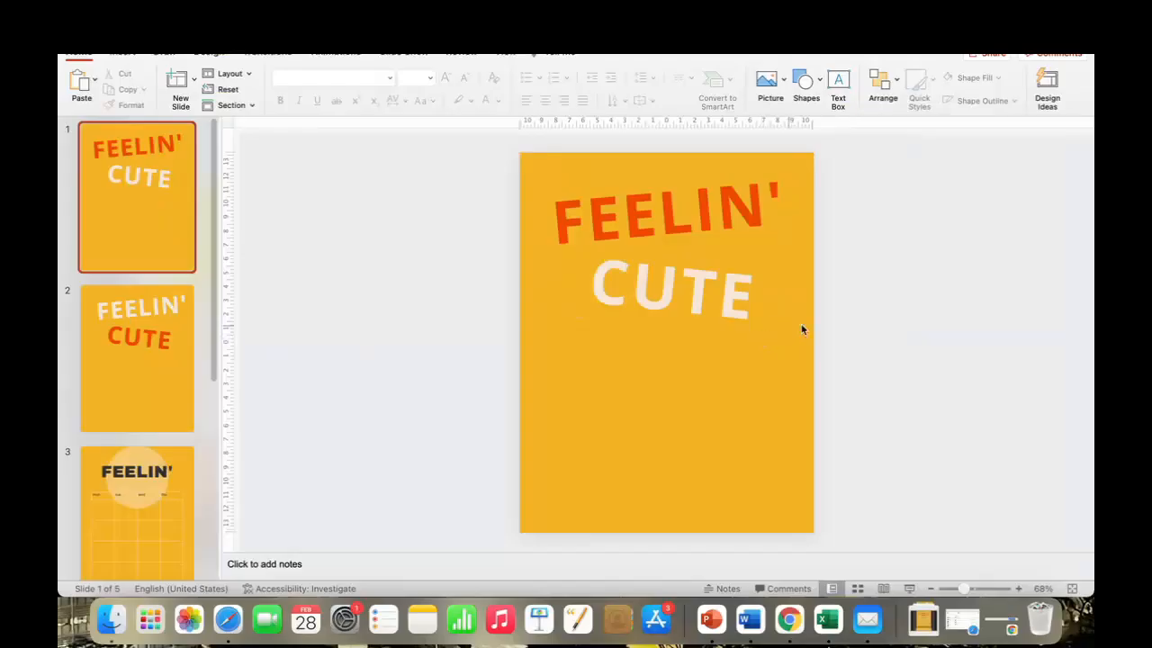
key("Down")
key("Down")
key("Down")
key("Down")
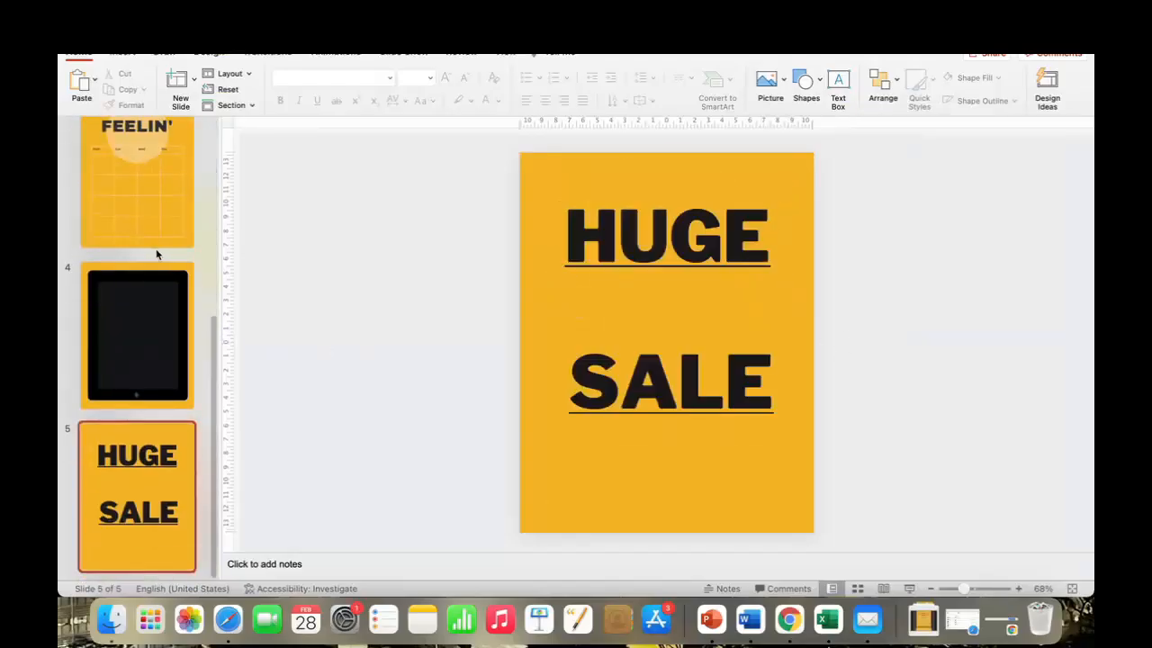
scroll(155, 255, "up", 2)
left_click(141, 291)
scroll(141, 268, "up", 3)
left_click(148, 285)
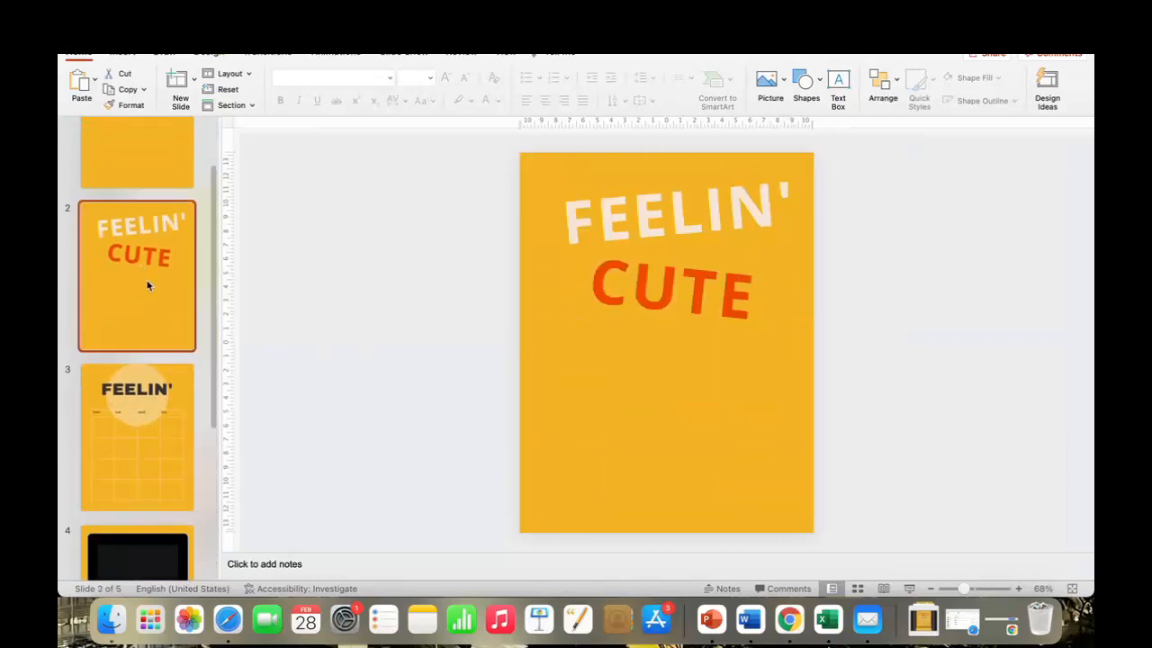
scroll(149, 270, "up", 2)
left_click(152, 263)
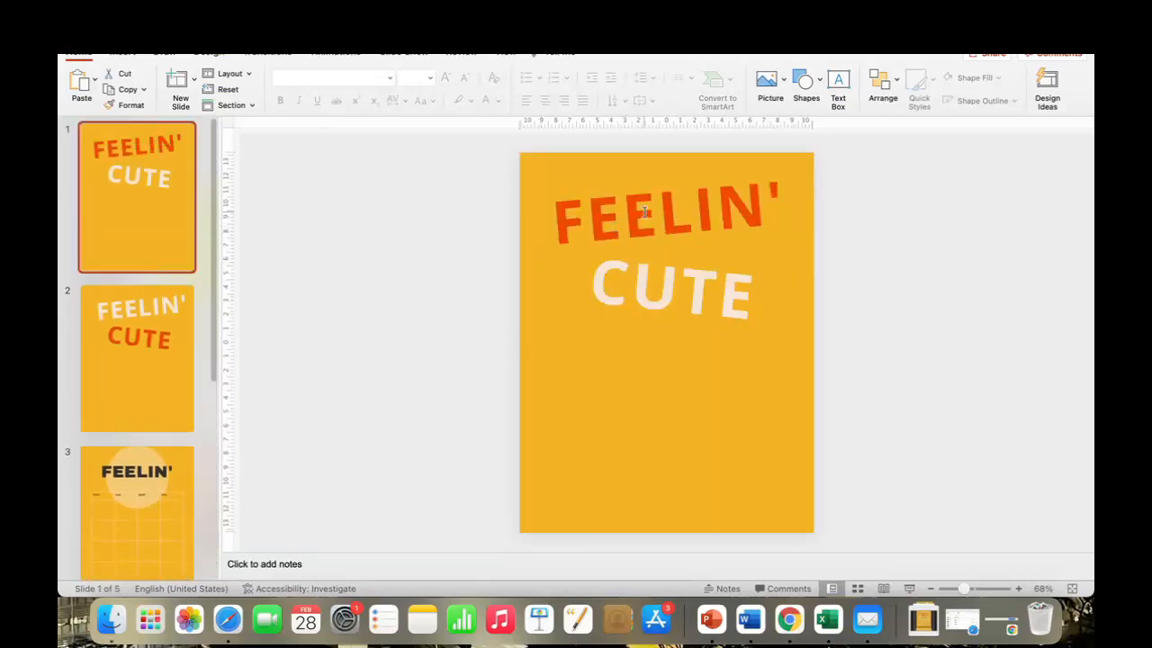
- Compare slides 1 and 2, and examine the calendar table on slide 3 and the tablet mockup on slide 4
key("Down")
key("Up")
key("Down")
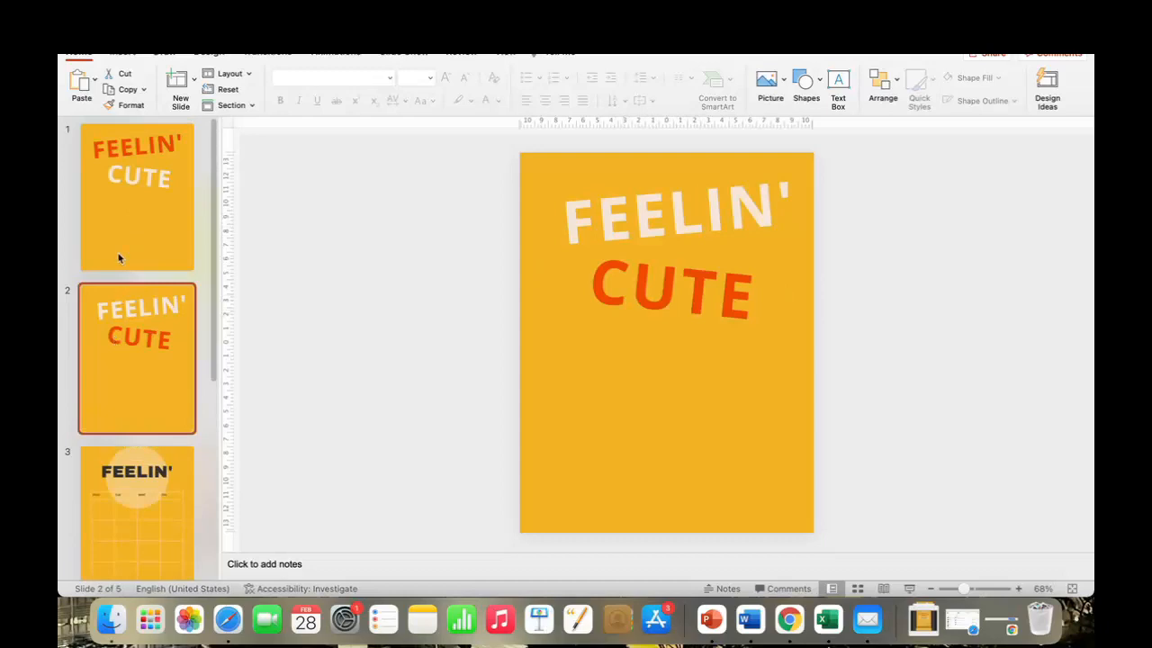
scroll(127, 243, "down", 1)
left_click(135, 432)
scroll(139, 432, "down", 2)
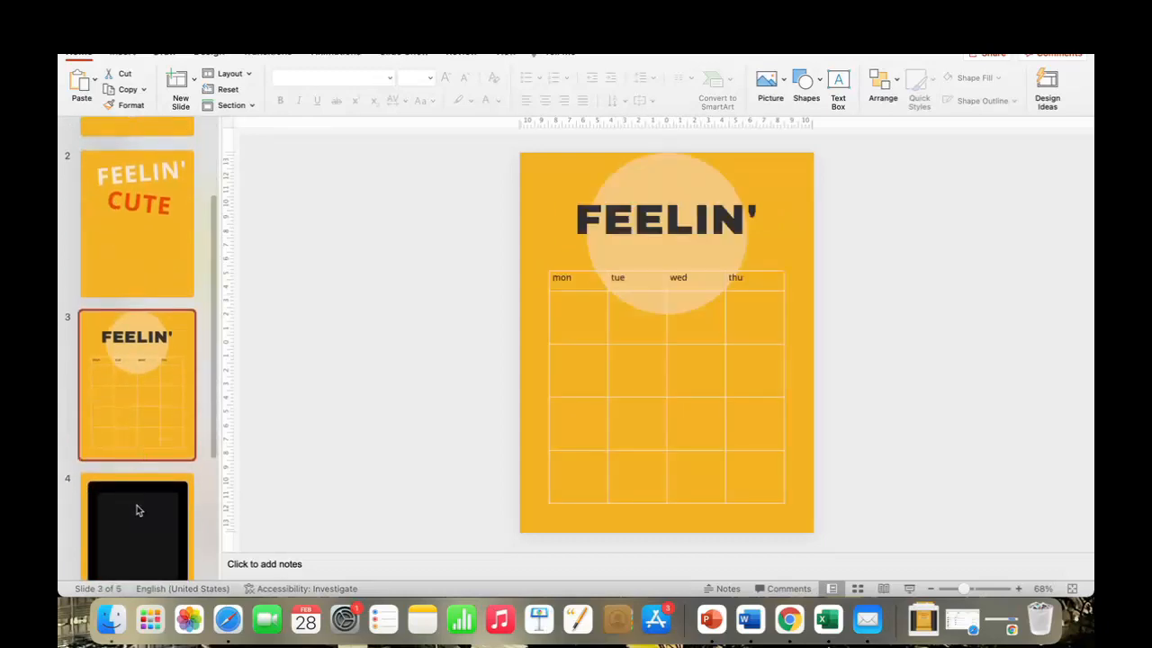
left_click(138, 509)
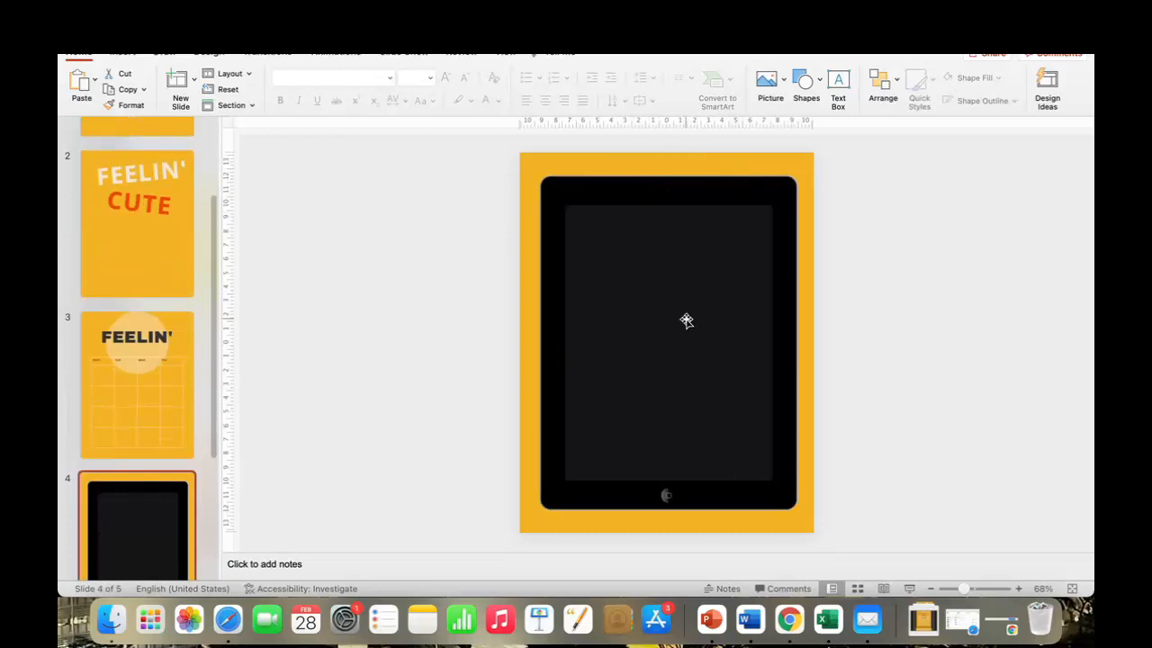
left_click(141, 234)
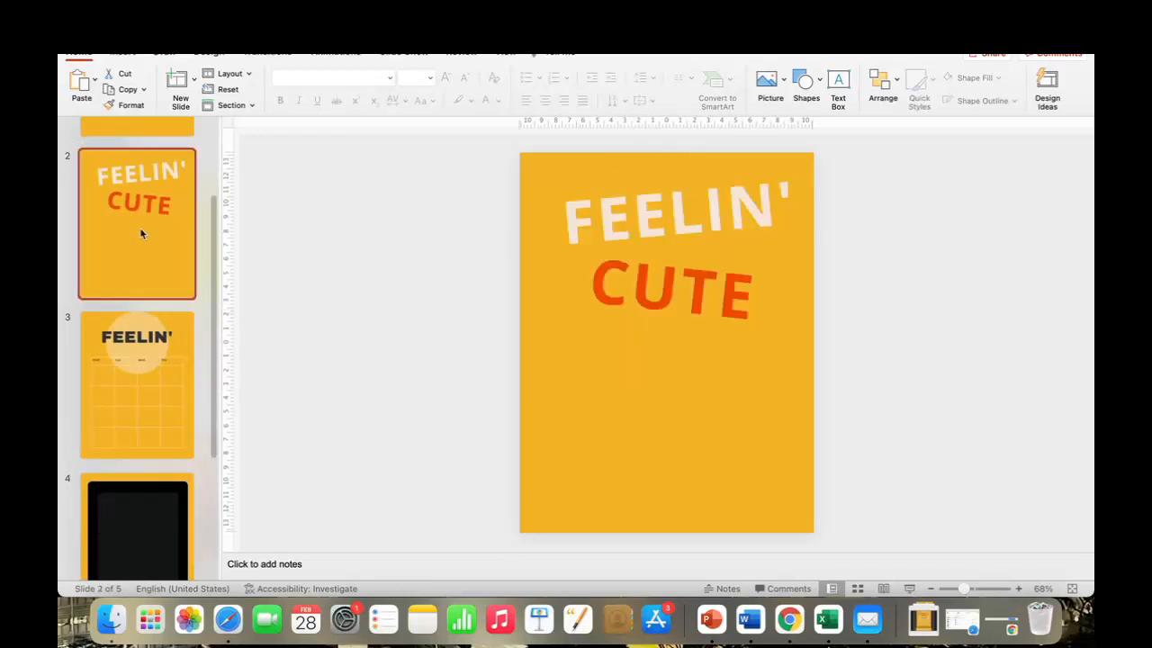
- On slide 3, move the pale circle slightly down behind the heading and place the cursor in the table's thu cell
left_click(135, 351)
left_click_drag(701, 172, 699, 202)
left_click(681, 264)
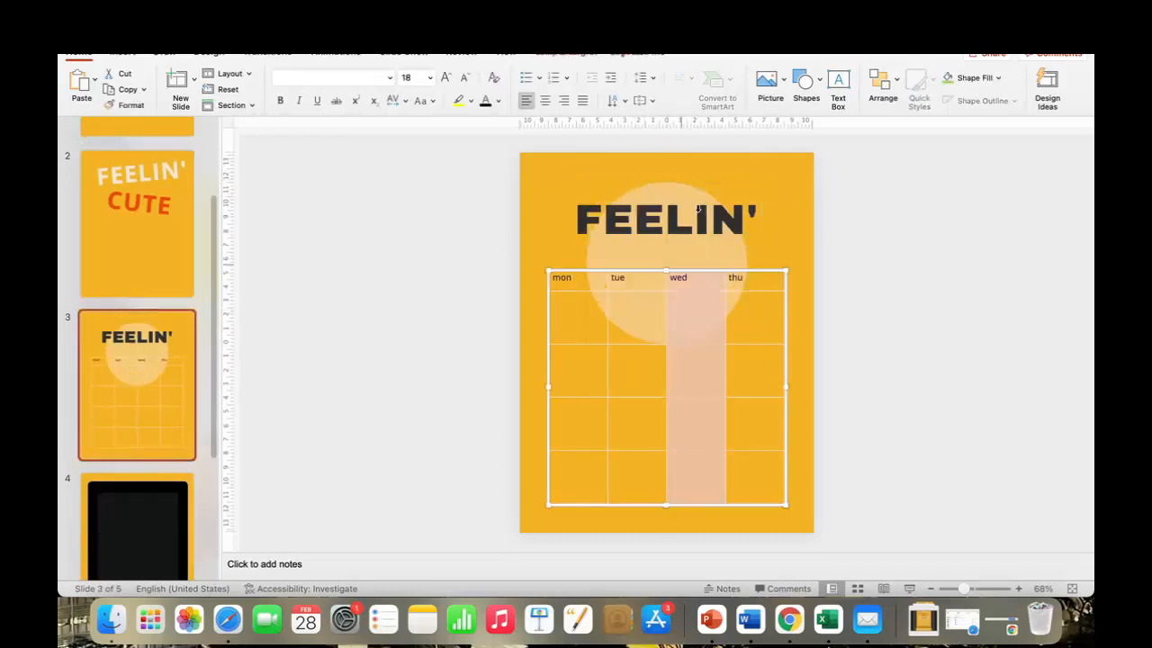
left_click(756, 282)
- Go to slide 1 and check whether its FEELIN' heading is editable
scroll(148, 232, "up", 1)
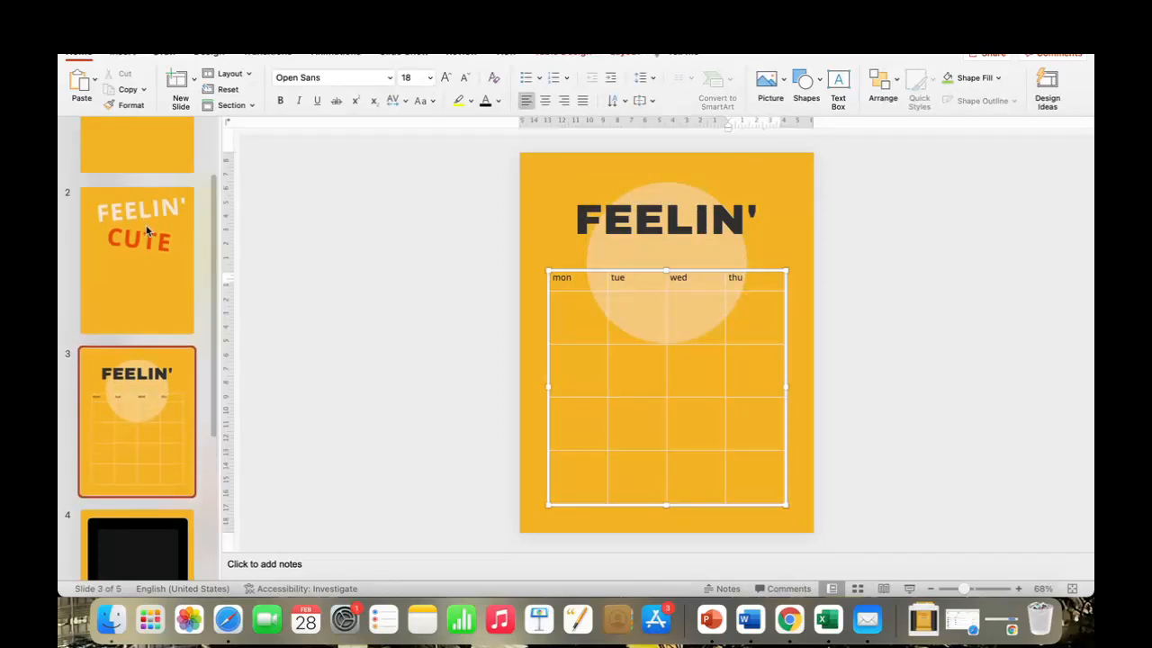
left_click(134, 145)
left_click(616, 216)
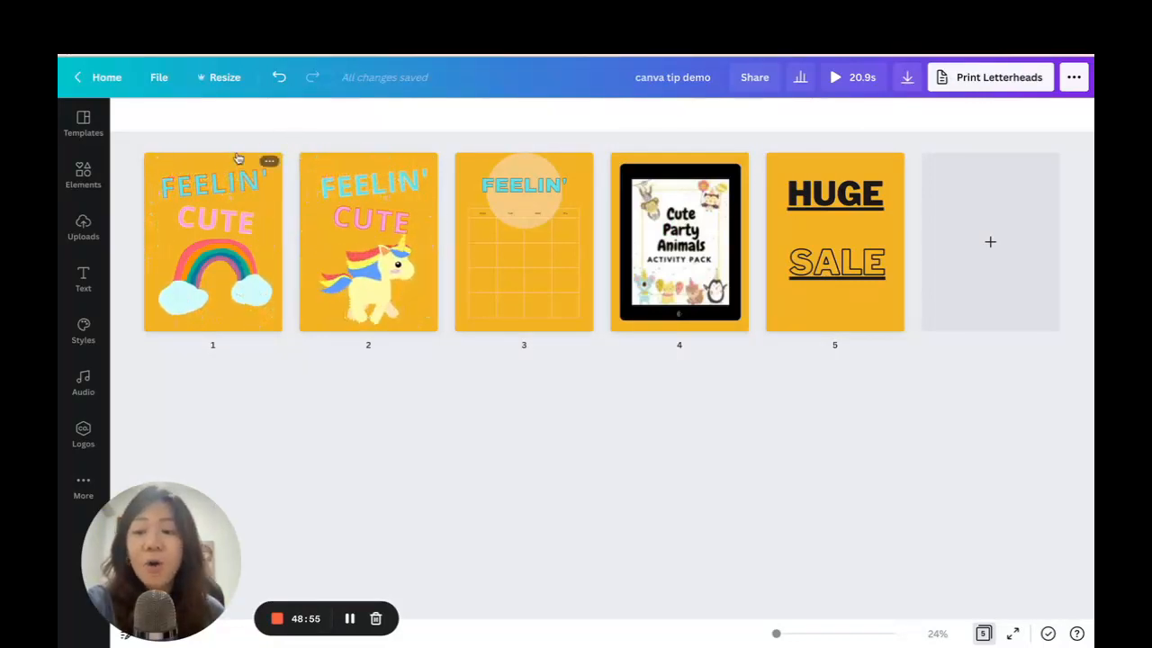
- Leave the Canva design for the home page, browse the recent designs and view Your projects
left_click(98, 79)
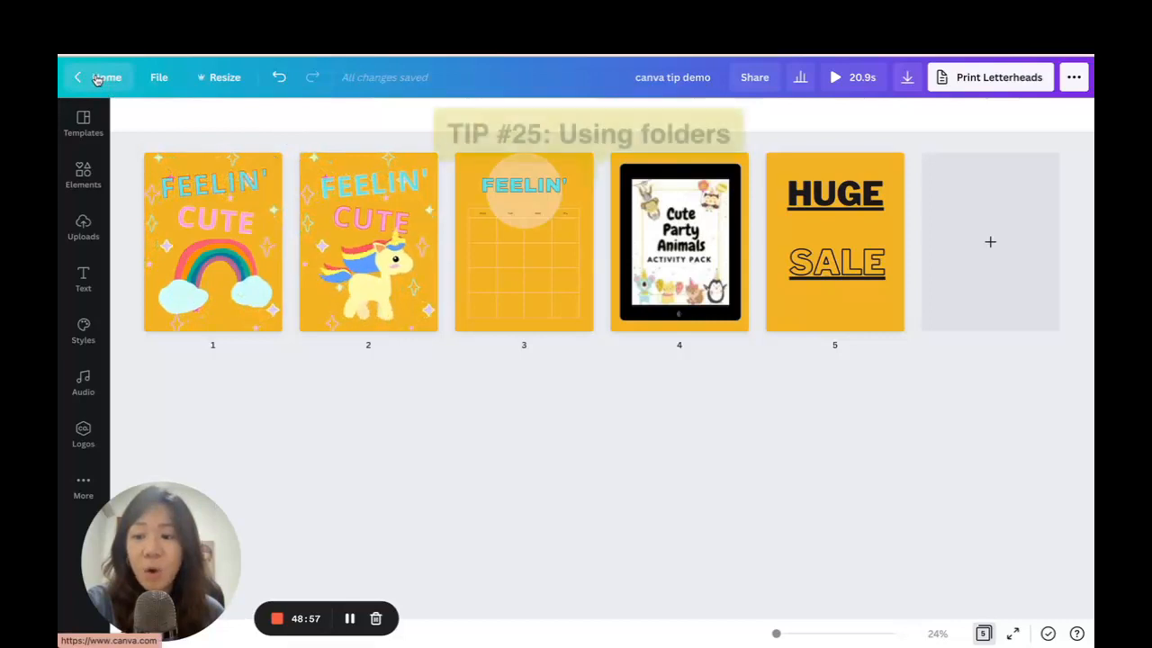
scroll(783, 296, "down", 3)
scroll(784, 294, "down", 3)
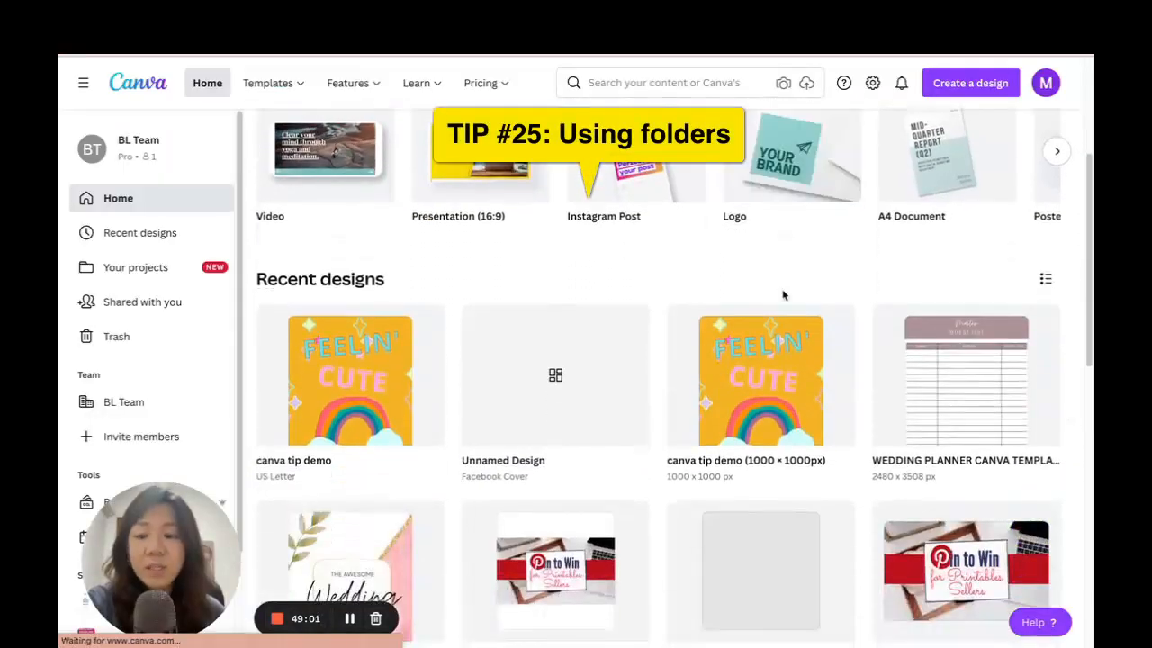
scroll(210, 340, "down", 2)
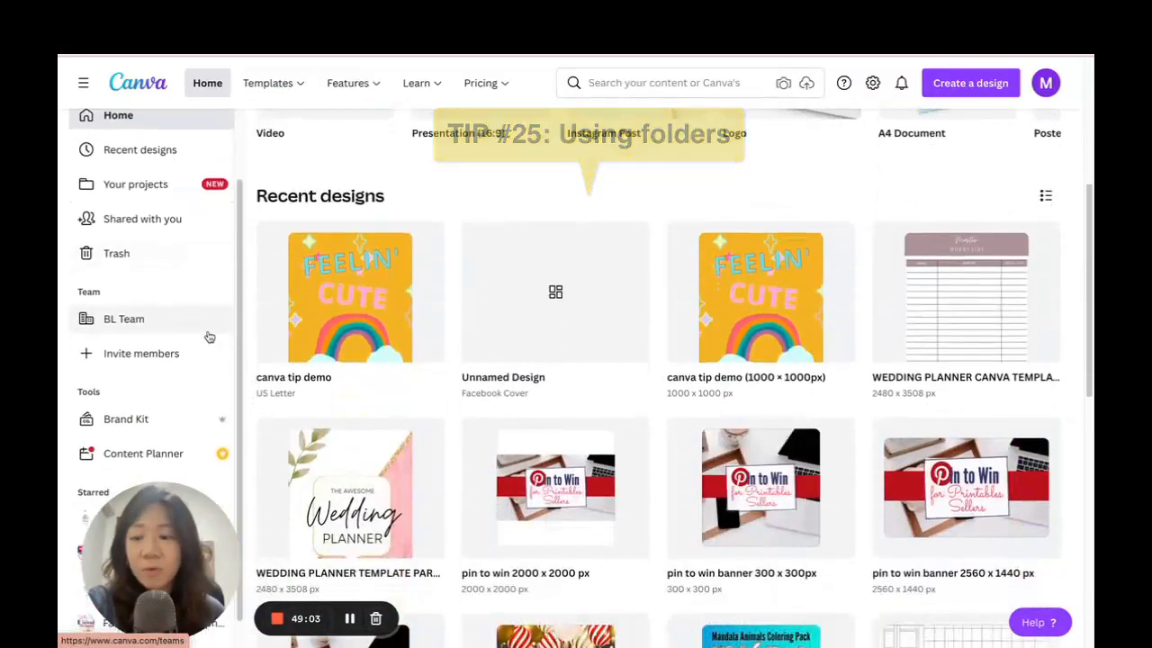
scroll(206, 331, "up", 2)
left_click(135, 270)
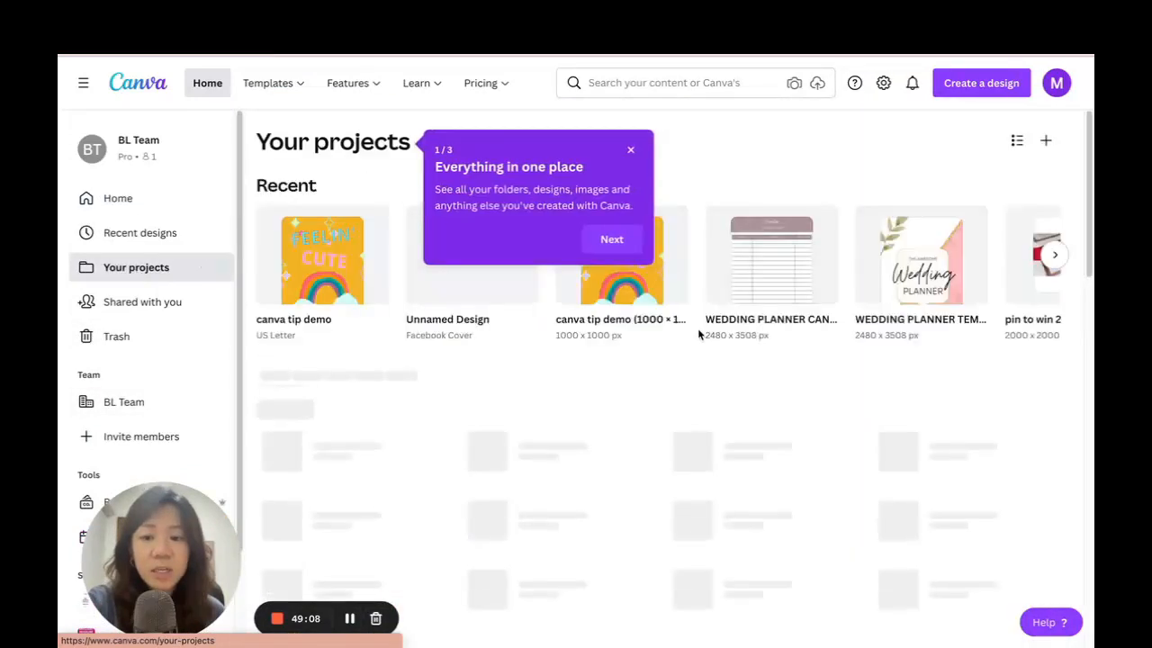
scroll(714, 363, "down", 2)
scroll(831, 332, "down", 1)
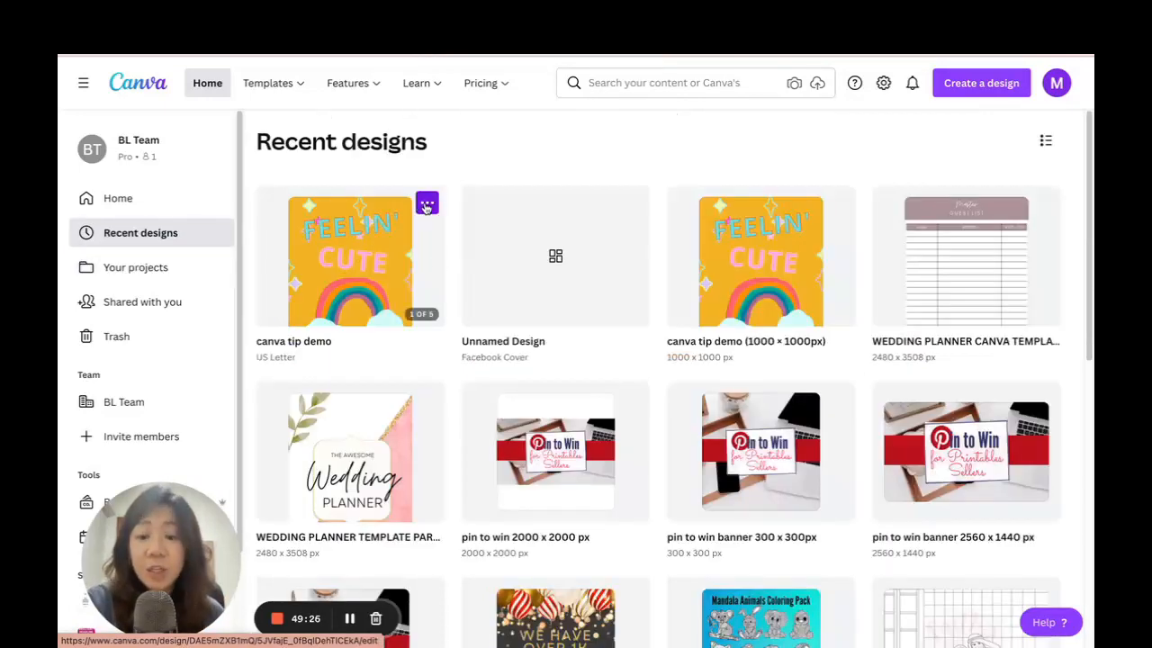
- View the folder destinations for moving the US Letter canva tip demo design, and go back without choosing one
left_click(427, 205)
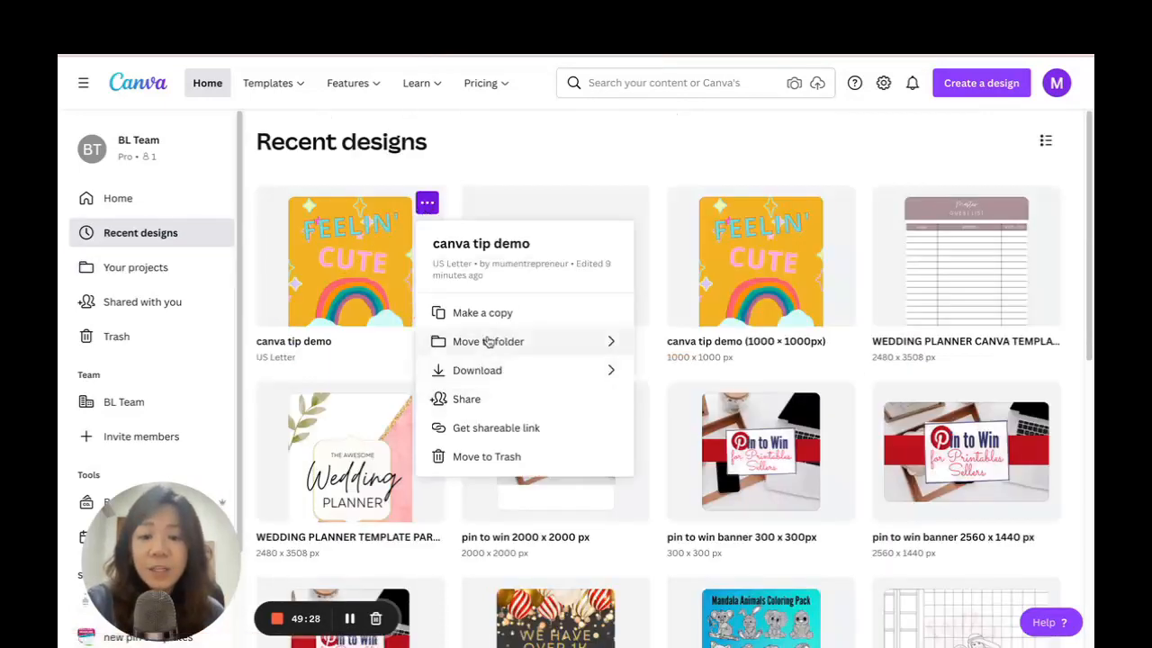
left_click(487, 342)
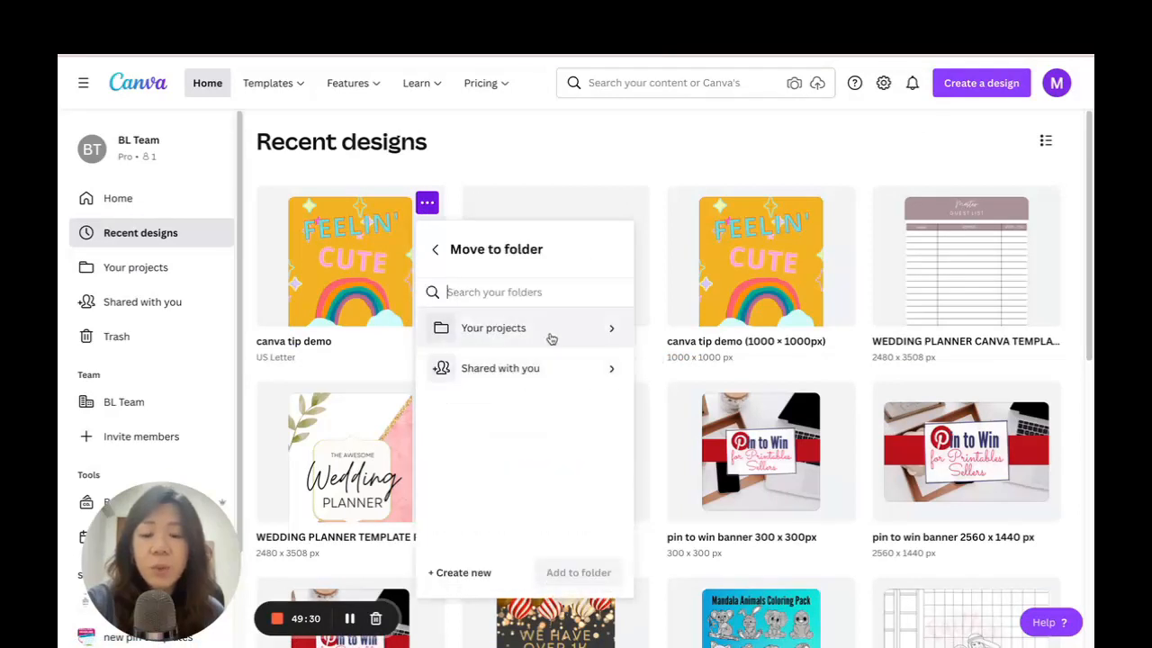
left_click(433, 250)
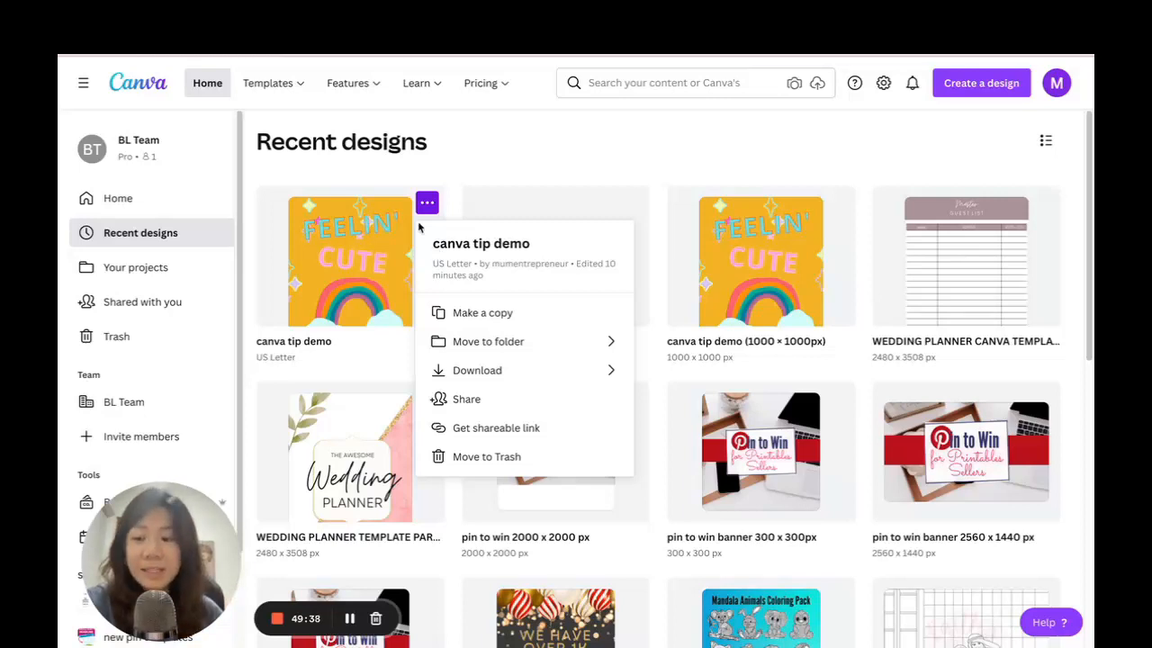
- Open the Faith's Biz Academy brand kit and examine its brand logos, colour palettes and fonts
scroll(205, 255, "down", 2)
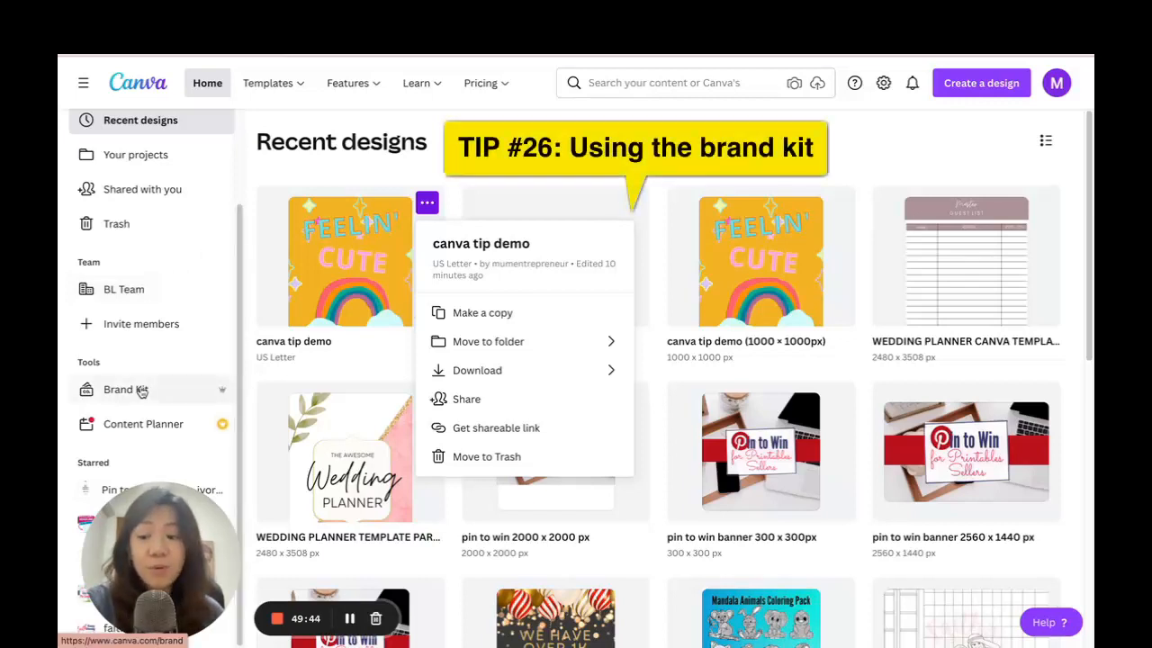
left_click(142, 390)
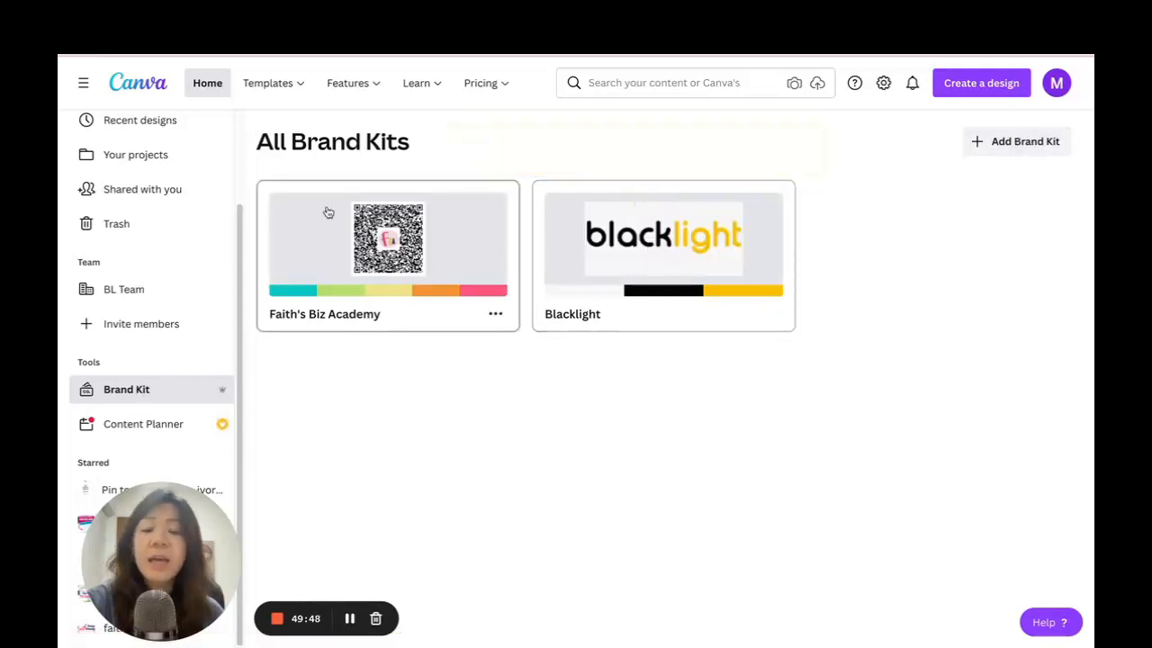
left_click(477, 264)
scroll(496, 221, "down", 2)
scroll(590, 228, "up", 2)
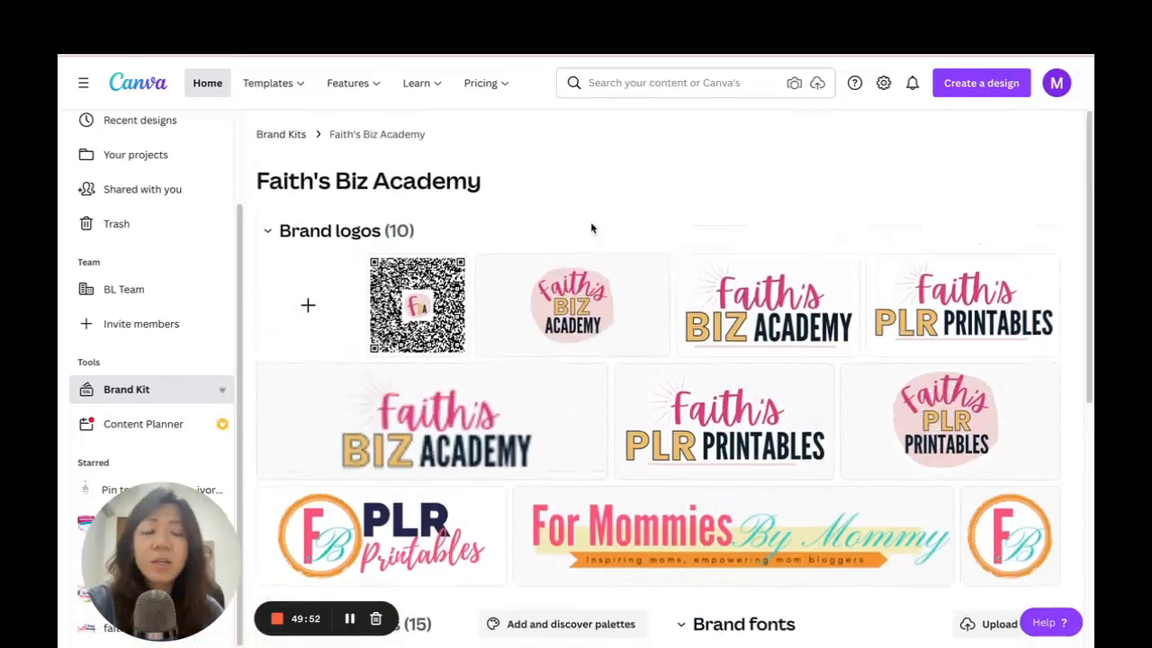
scroll(618, 216, "down", 5)
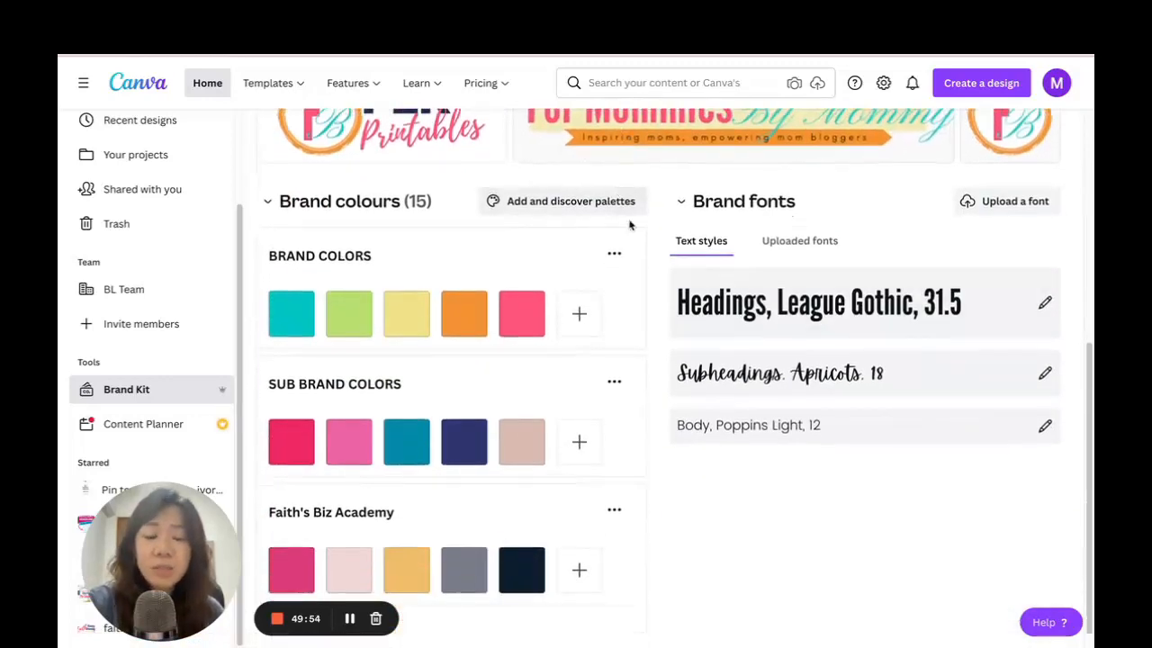
scroll(533, 336, "down", 1)
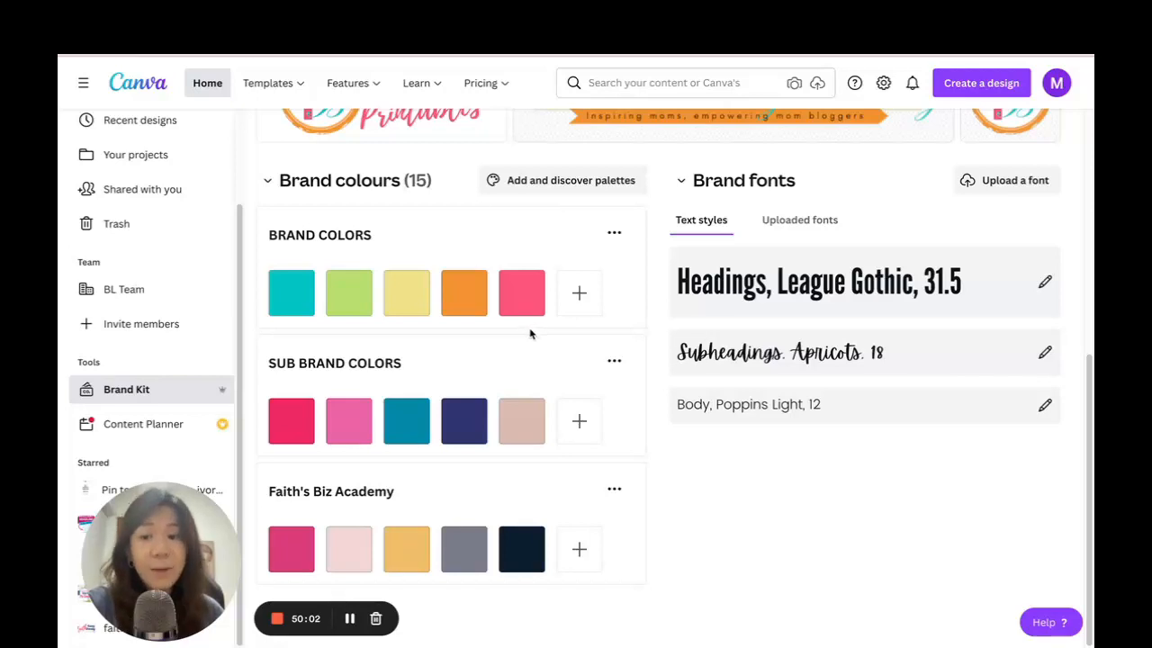
- In the canva tip demo (1000 × 1000px) design, place the round Faith's Biz Academy brand logo, scaled down, in page 1's lower-right corner
left_click(360, 56)
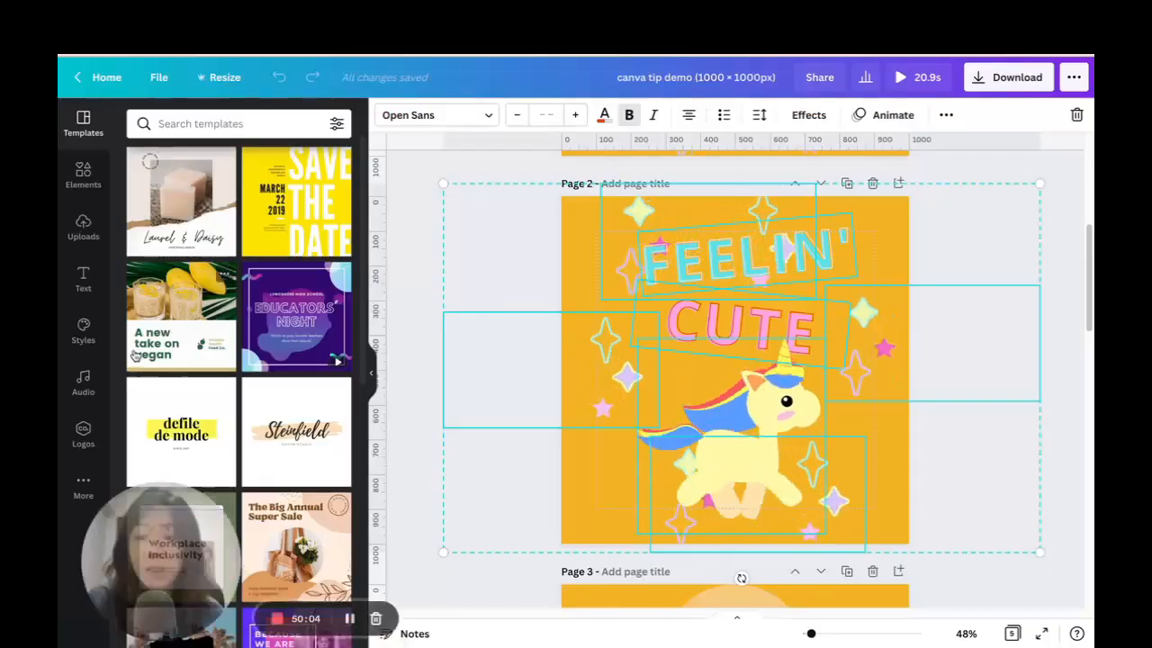
left_click(83, 432)
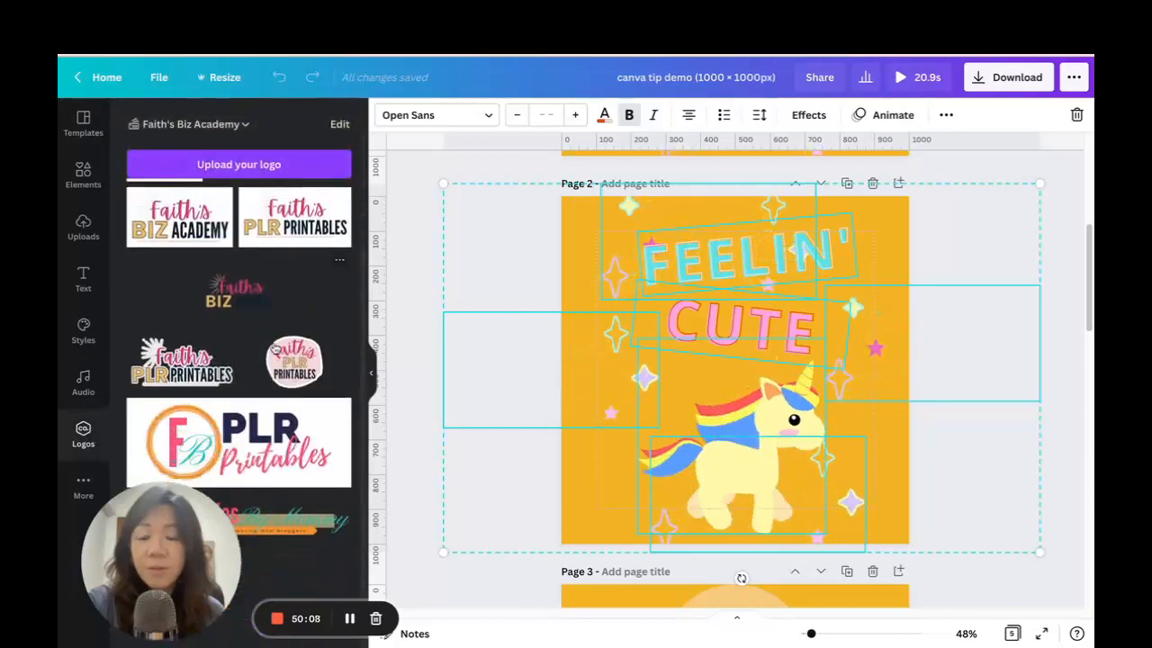
scroll(986, 227, "up", 4)
scroll(986, 228, "down", 1)
left_click(874, 288)
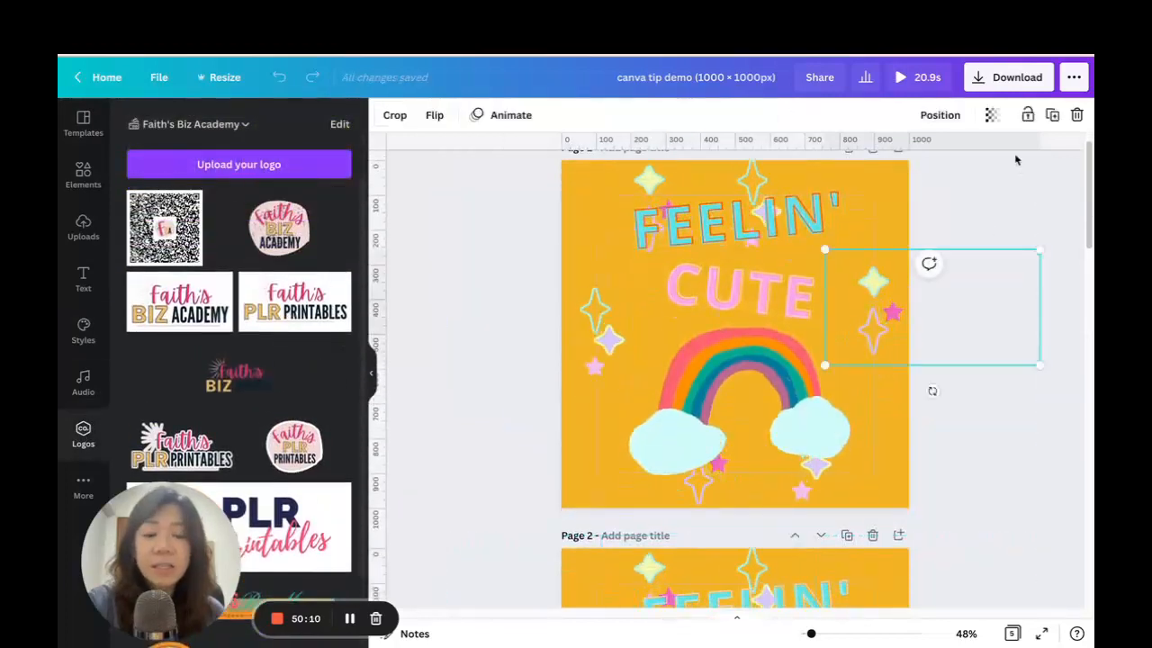
left_click(1015, 159)
left_click(297, 227)
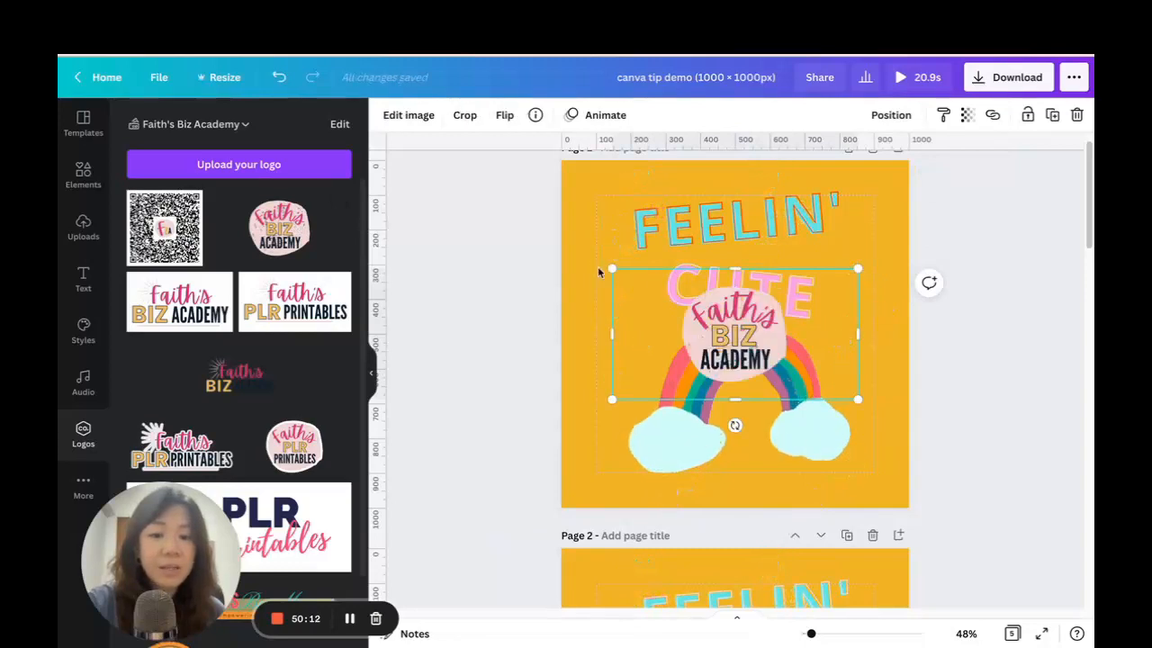
left_click_drag(616, 268, 735, 333)
left_click_drag(806, 378, 885, 482)
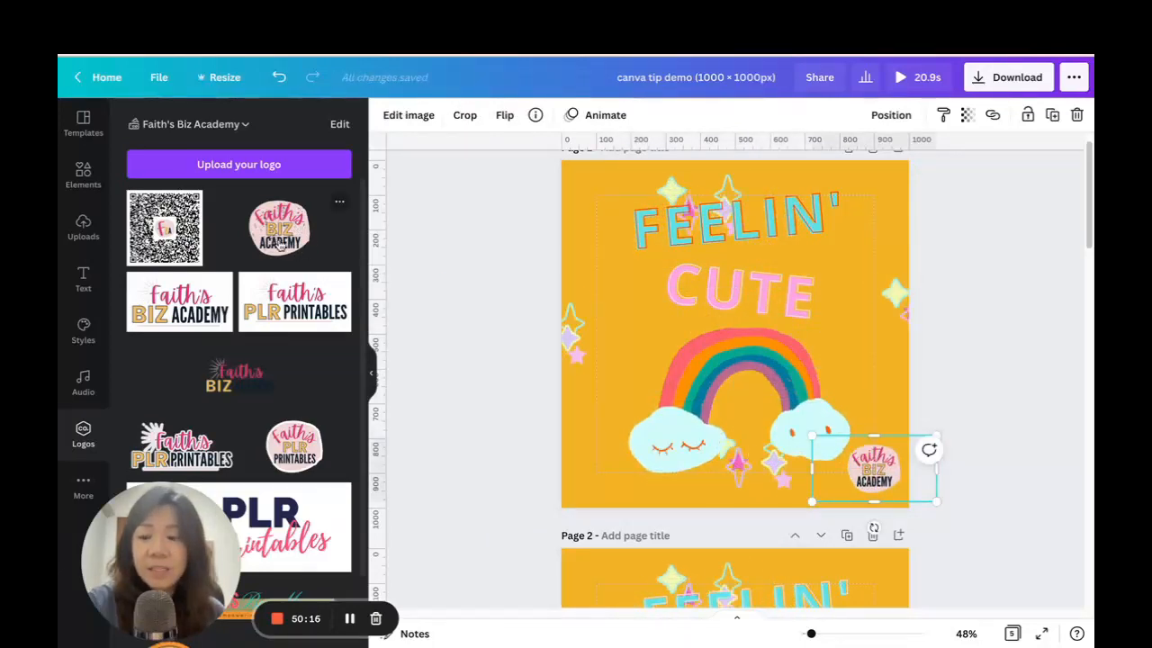
- Examine the brand kit's styles and text presets in the design, and the brand colours available for page 1's FEELIN' heading
left_click(83, 332)
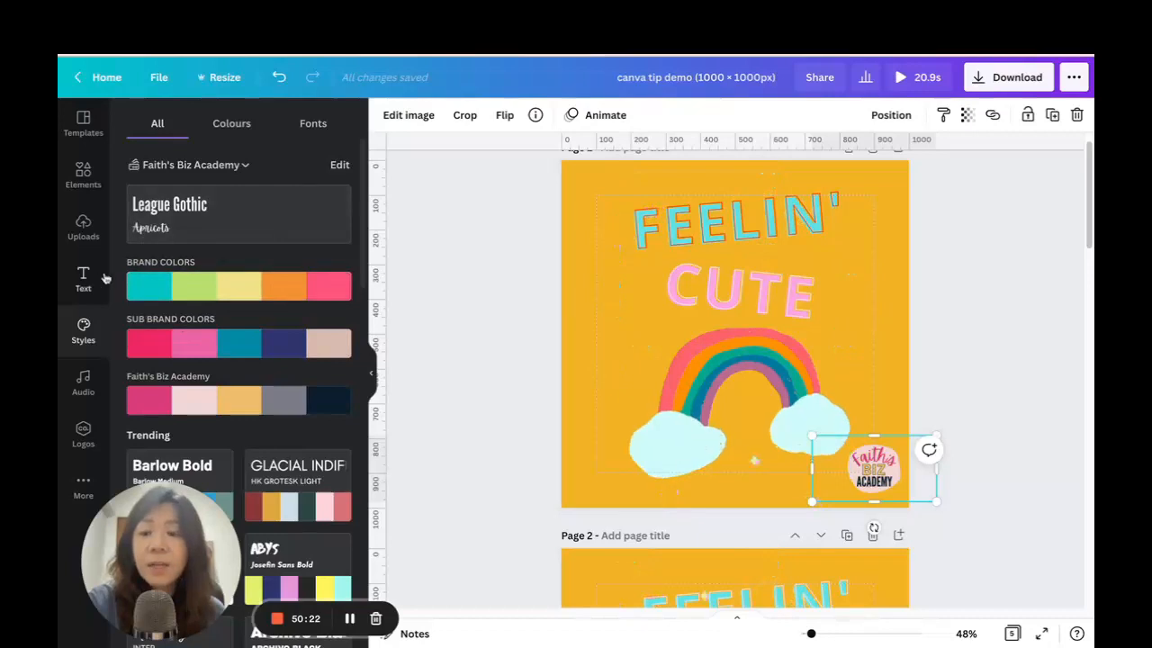
left_click(101, 279)
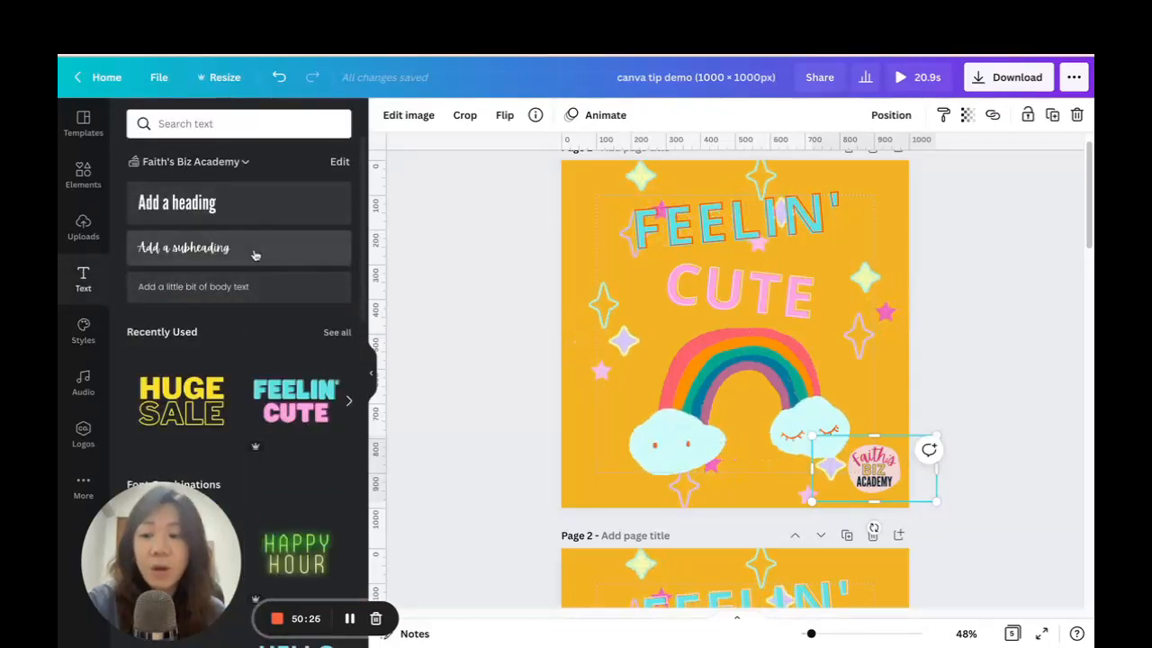
left_click(700, 218)
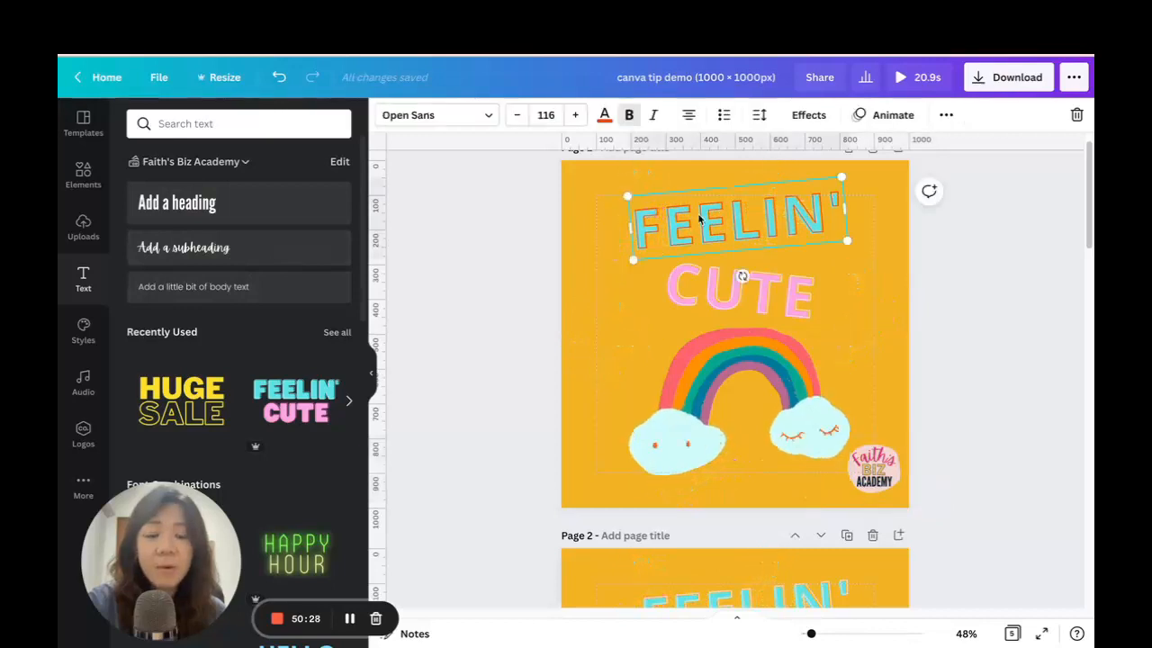
left_click(604, 115)
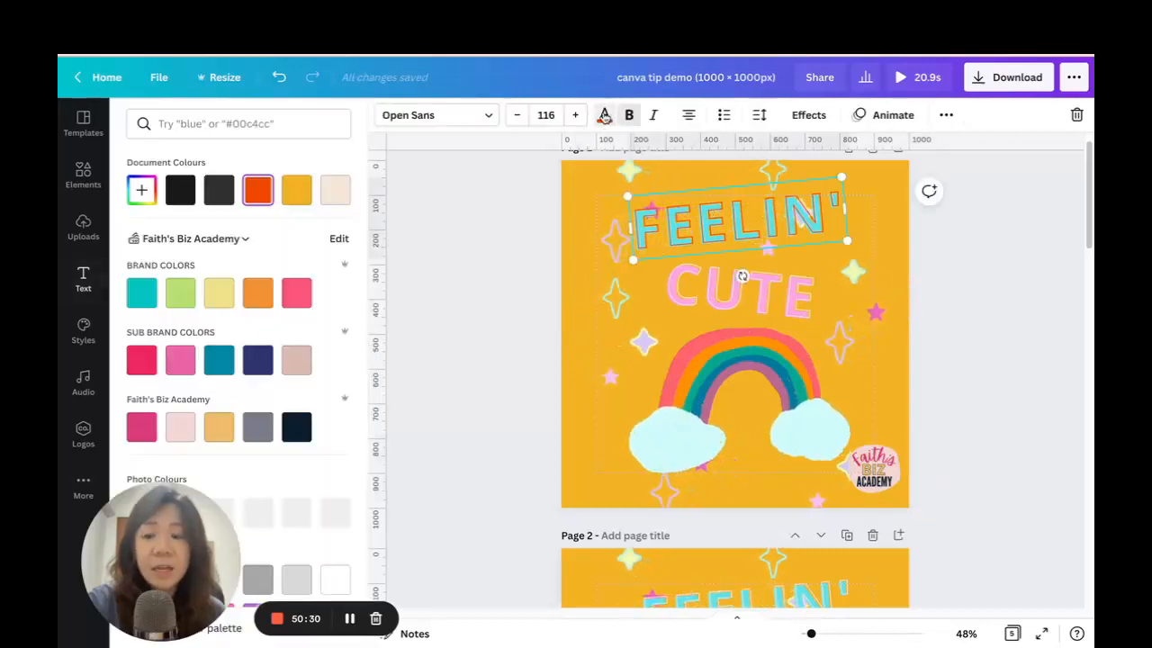
scroll(135, 242, "down", 1)
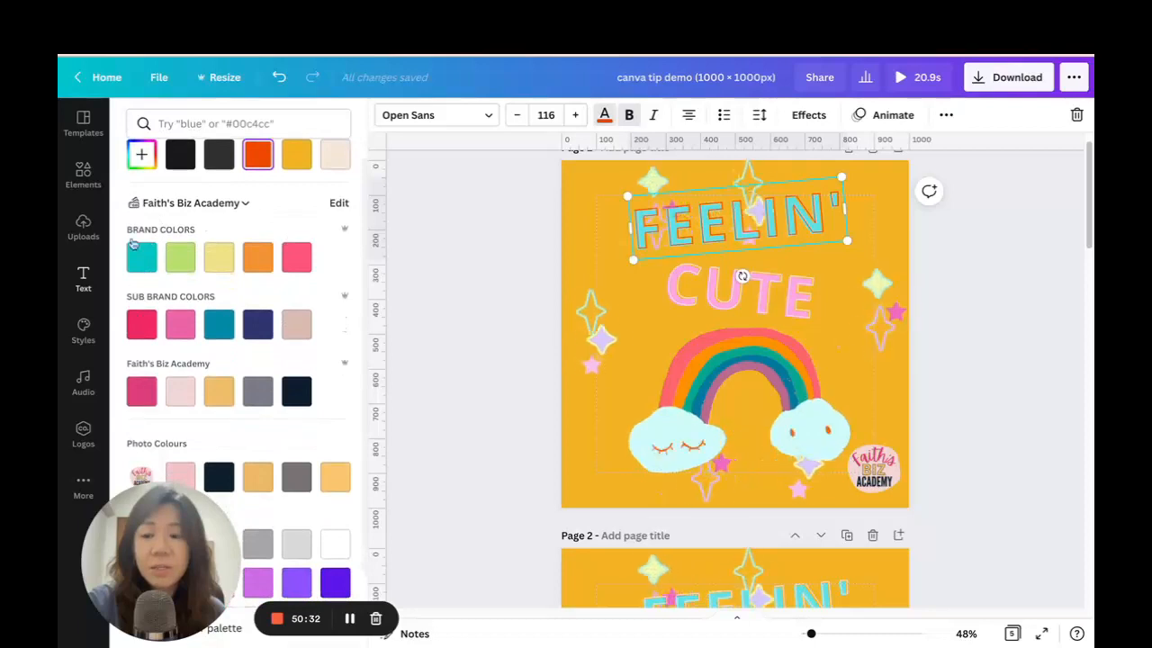